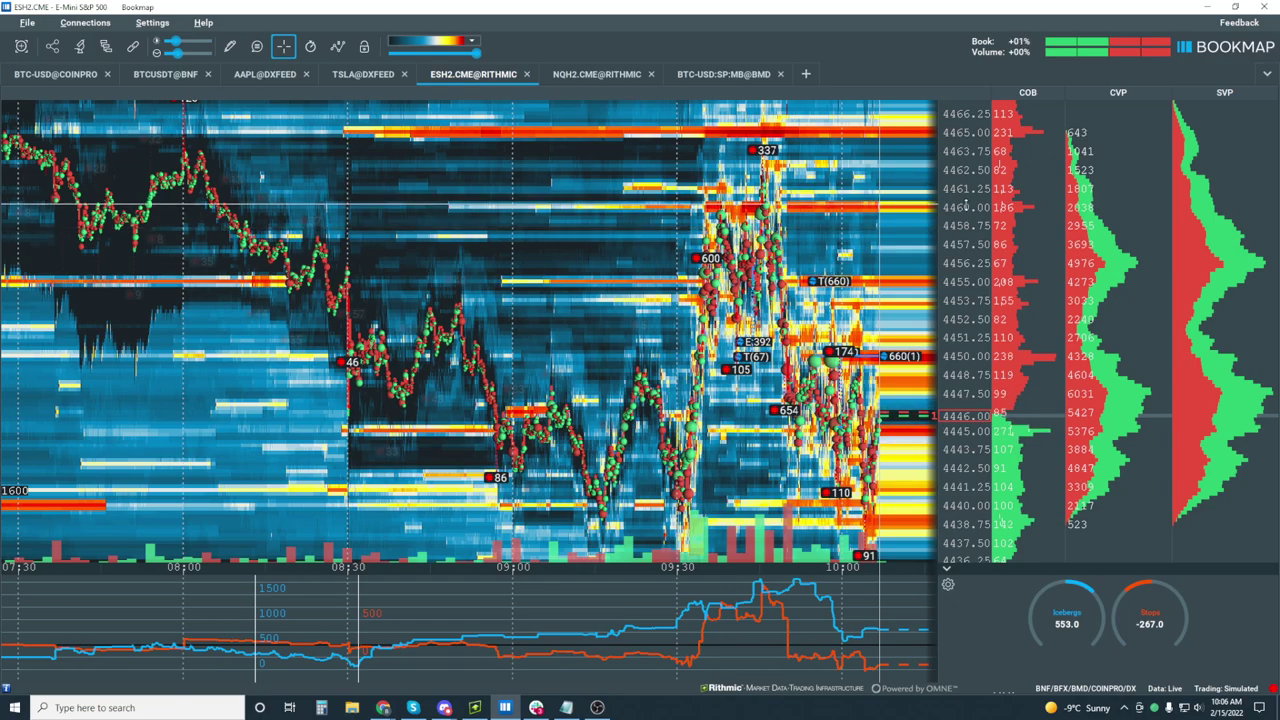
Switch from the ESH2 heatmap to the Rithmic Trader Pro charts.
{"action": "scroll", "coordinate": [966, 212], "scroll_direction": "down", "scroll_amount": 2}
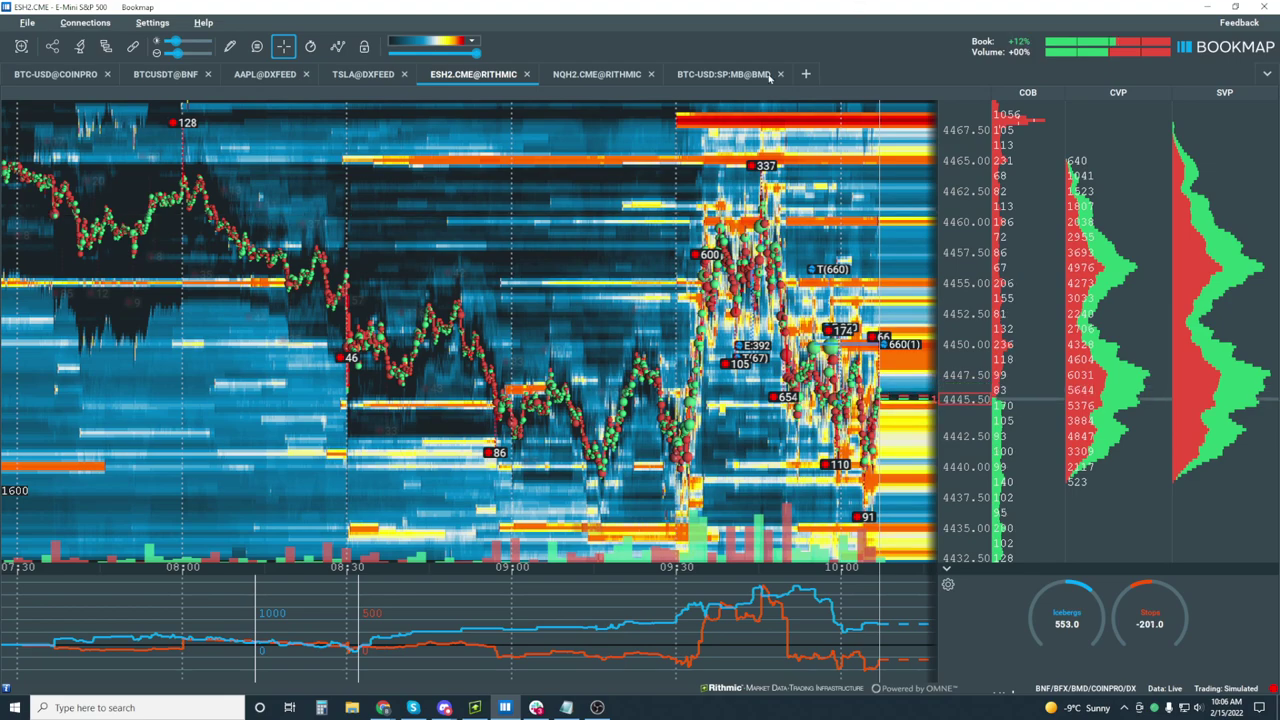
{"action": "scroll", "coordinate": [768, 380], "scroll_direction": "down", "scroll_amount": 3}
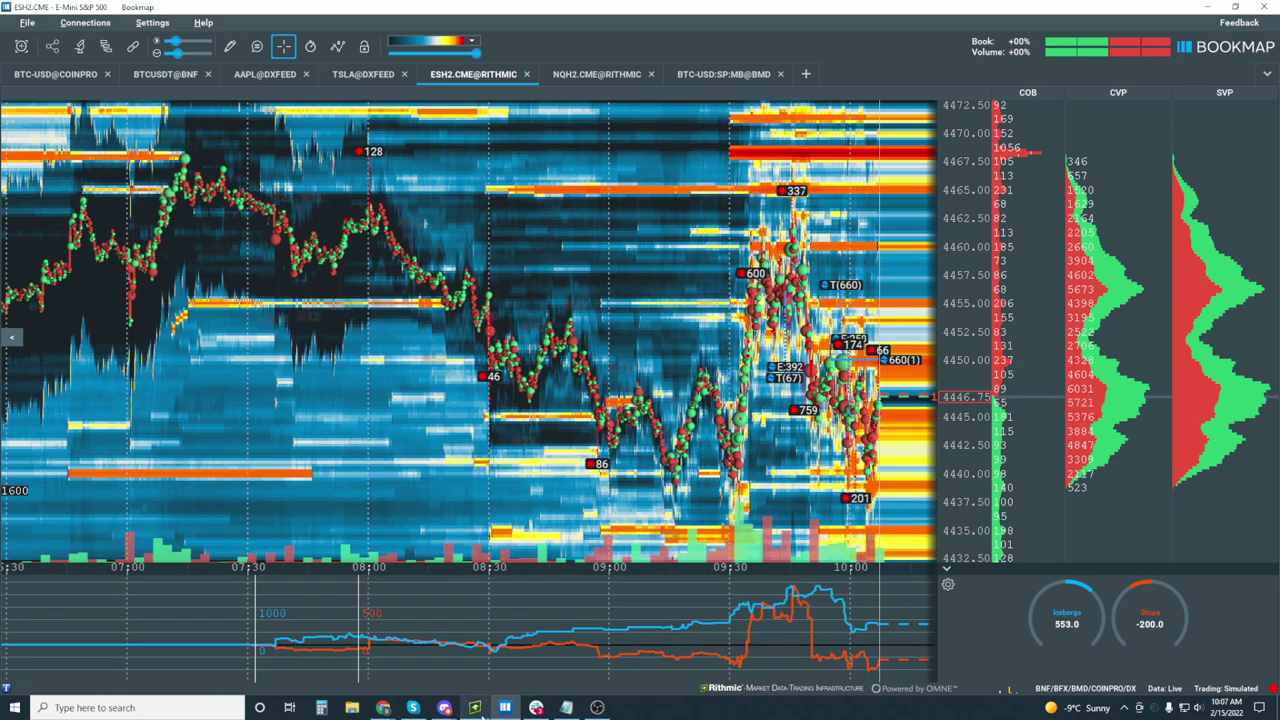
{"action": "left_click", "coordinate": [474, 707]}
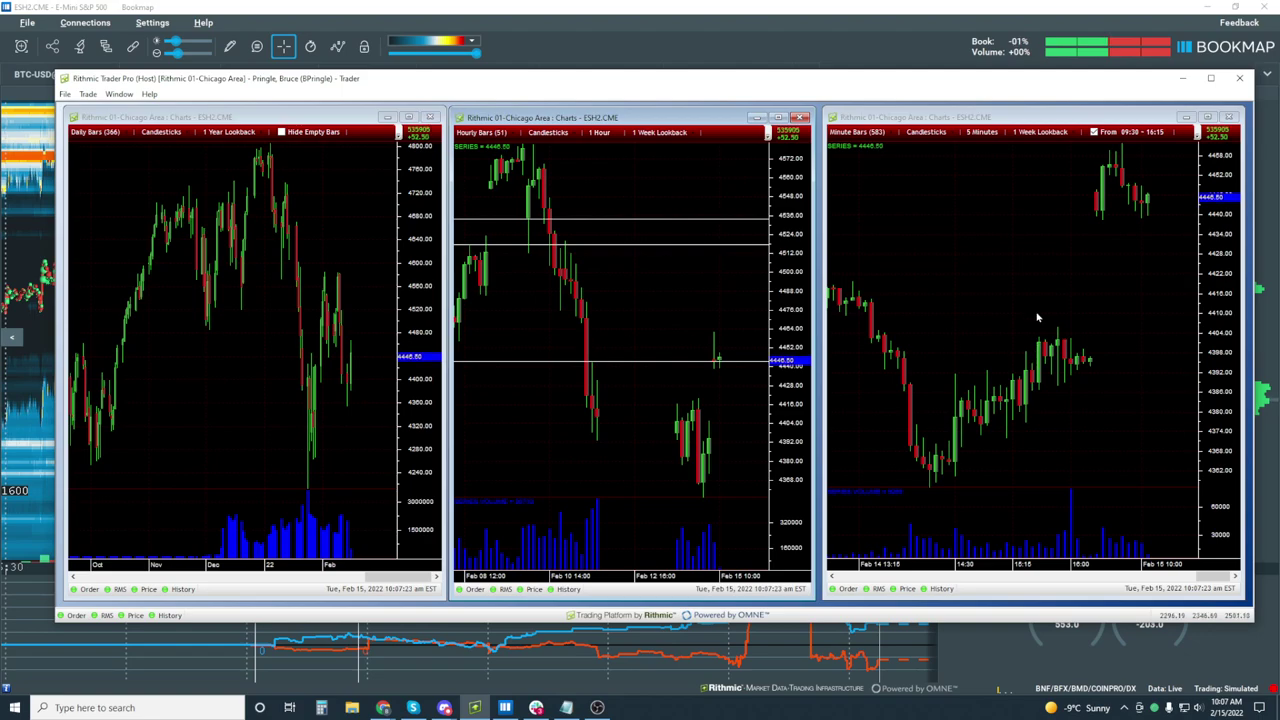
{"action": "left_click", "coordinate": [986, 133]}
{"action": "type", "text": "15"}
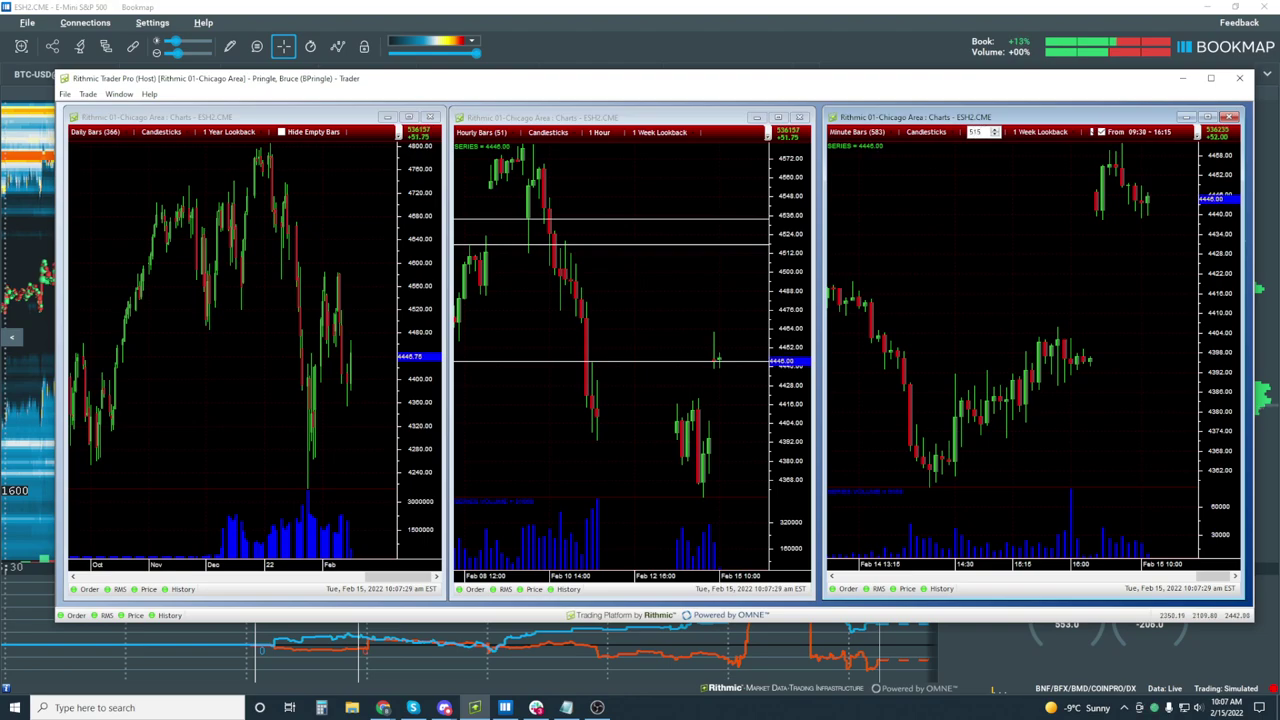
{"action": "key", "text": "Return"}
Set the minute-bar chart's interval to 15 minutes.
{"action": "left_click", "coordinate": [980, 132]}
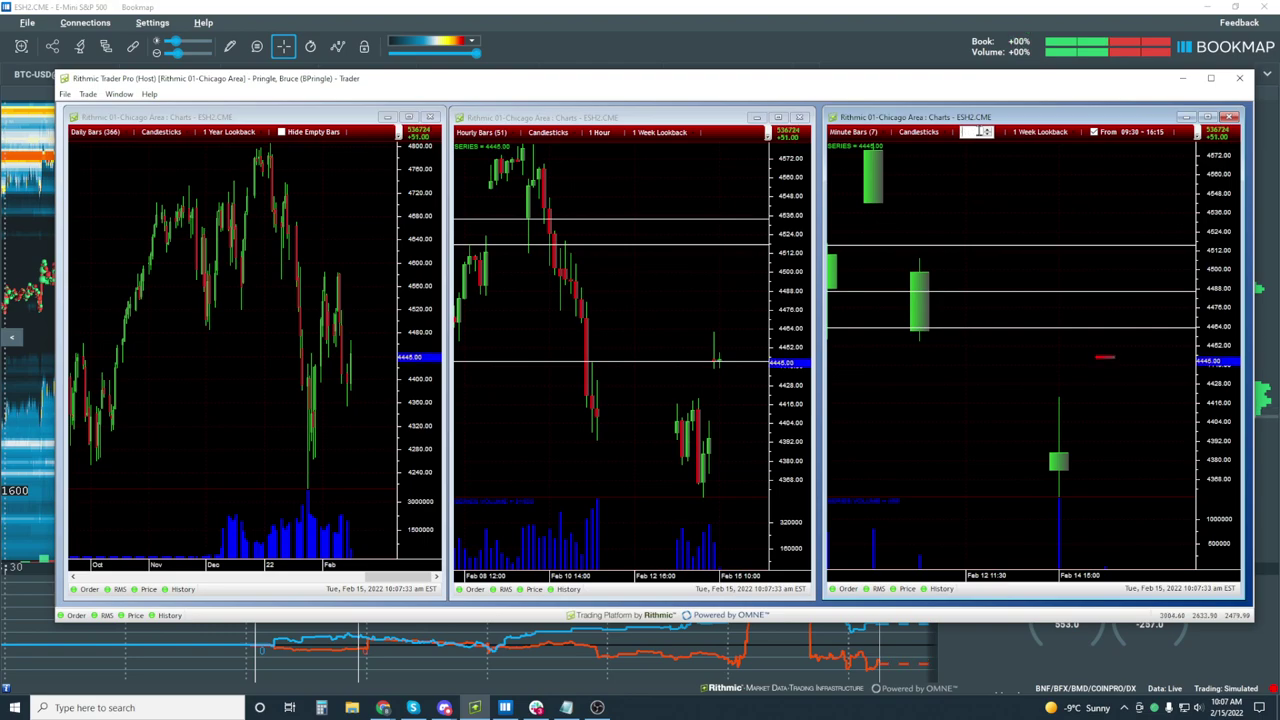
{"action": "key", "text": "ctrl+a"}
{"action": "type", "text": "15"}
{"action": "key", "text": "Return"}
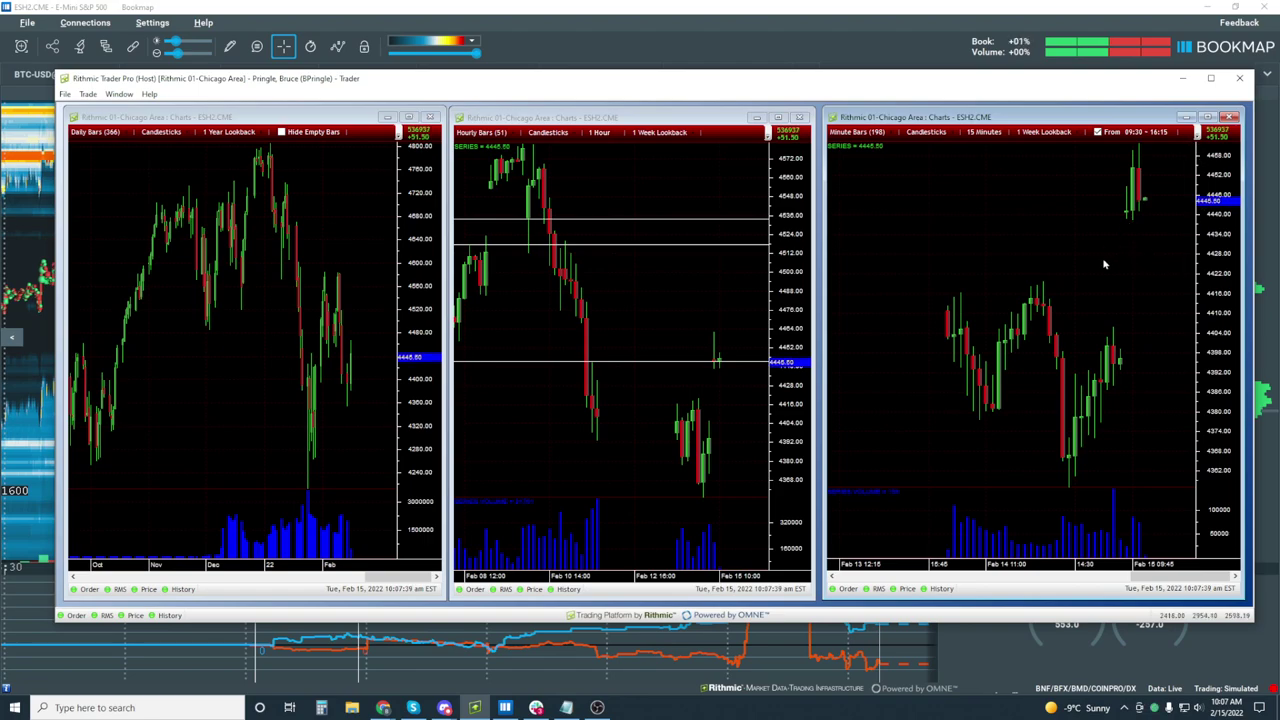
Increase the number of bars shown on the 15-minute chart so it reaches back to Feb 09.
{"action": "left_click", "coordinate": [1198, 134]}
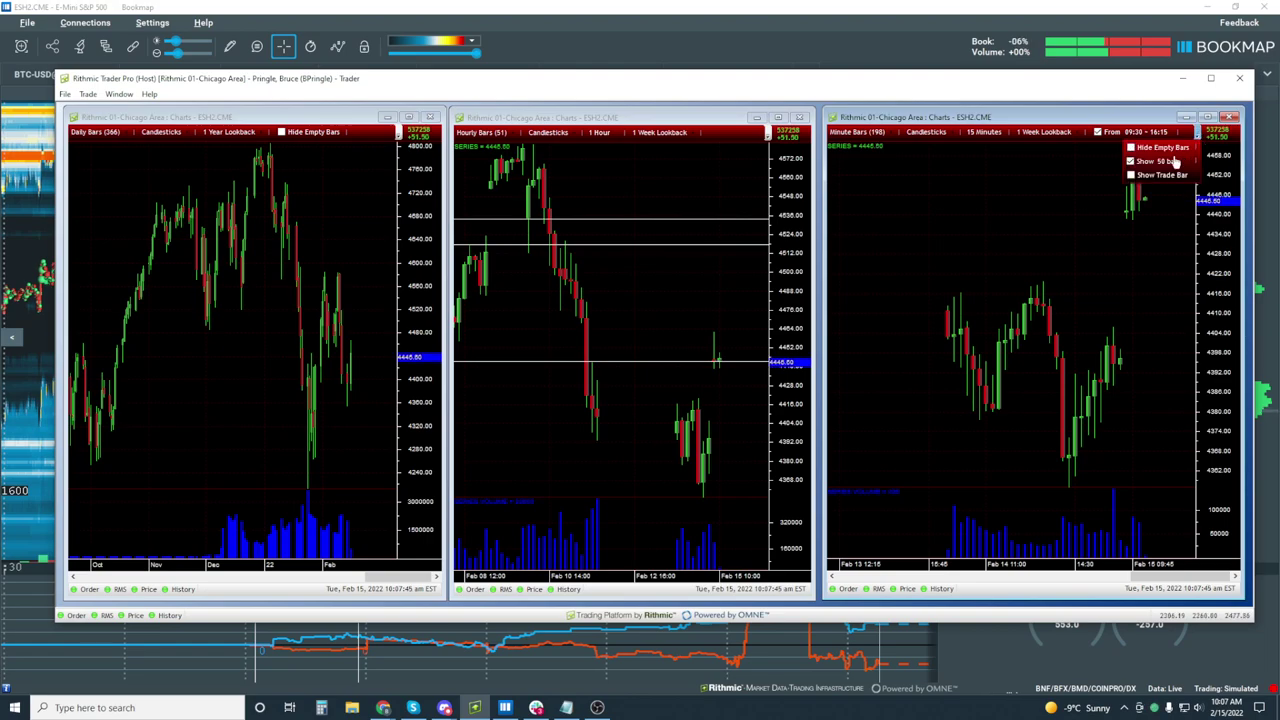
{"action": "left_click", "coordinate": [1172, 162]}
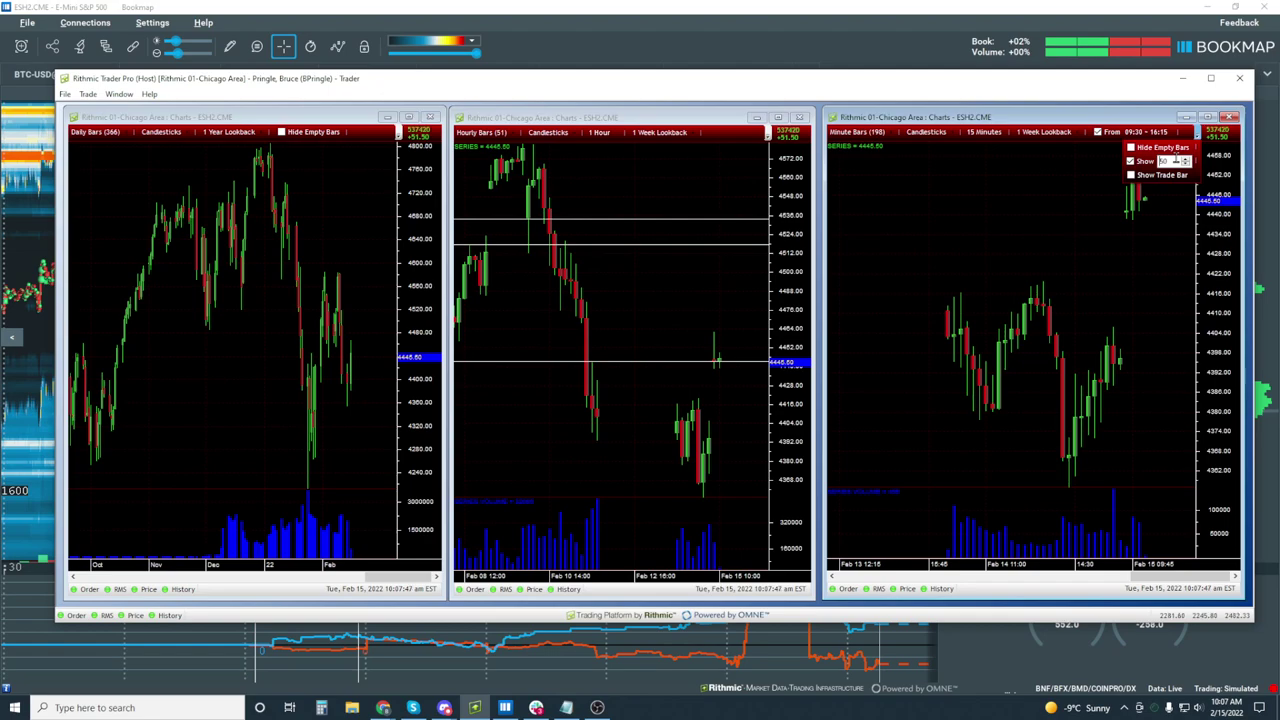
{"action": "left_click", "coordinate": [1057, 323]}
{"action": "left_click", "coordinate": [1067, 315]}
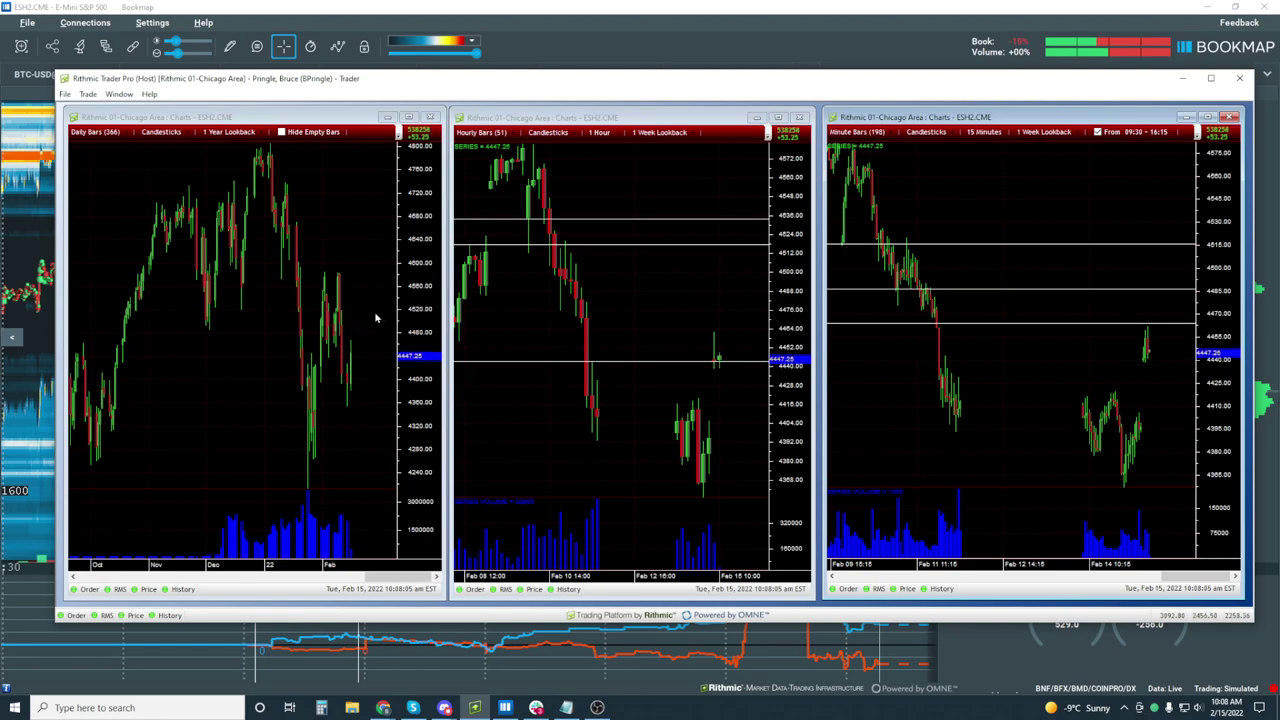
Examine key price levels and the gap area on the daily and hourly ESH2 charts with the crosshair.
{"action": "left_click", "coordinate": [360, 345]}
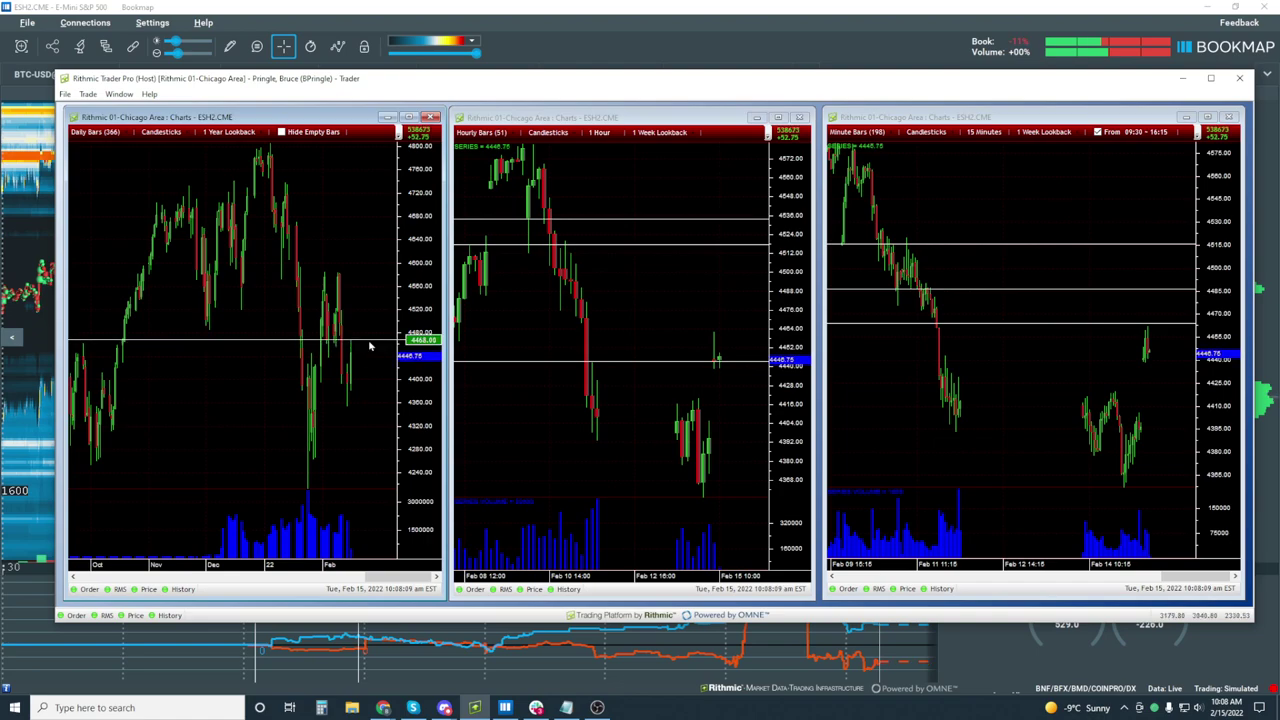
{"action": "left_click_drag", "start_coordinate": [369, 345], "coordinate": [367, 342]}
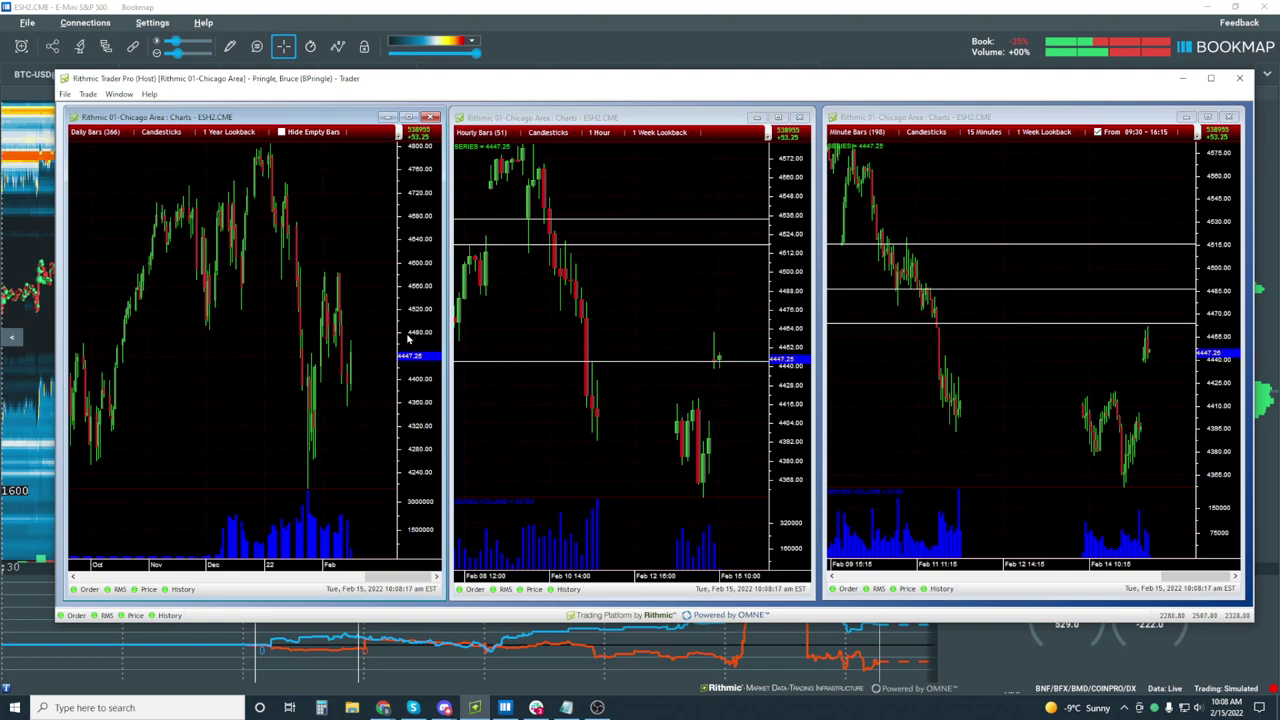
{"action": "left_click", "coordinate": [311, 279]}
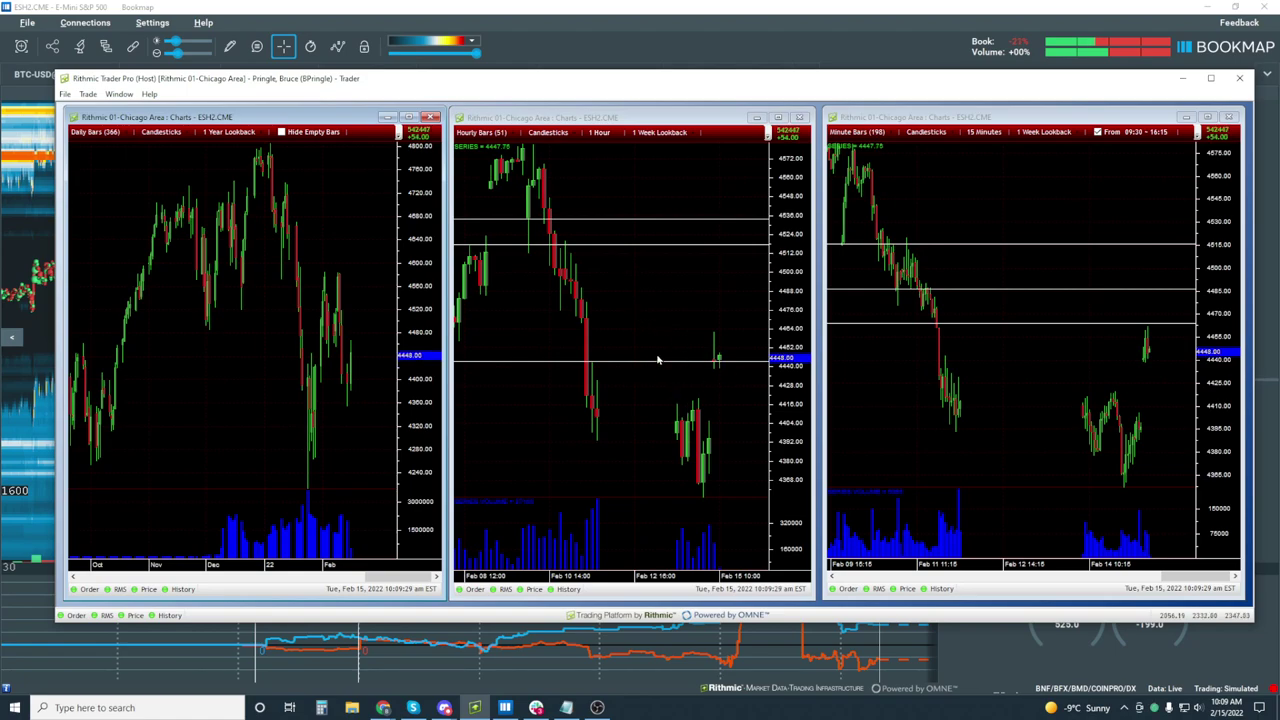
{"action": "left_click", "coordinate": [707, 403]}
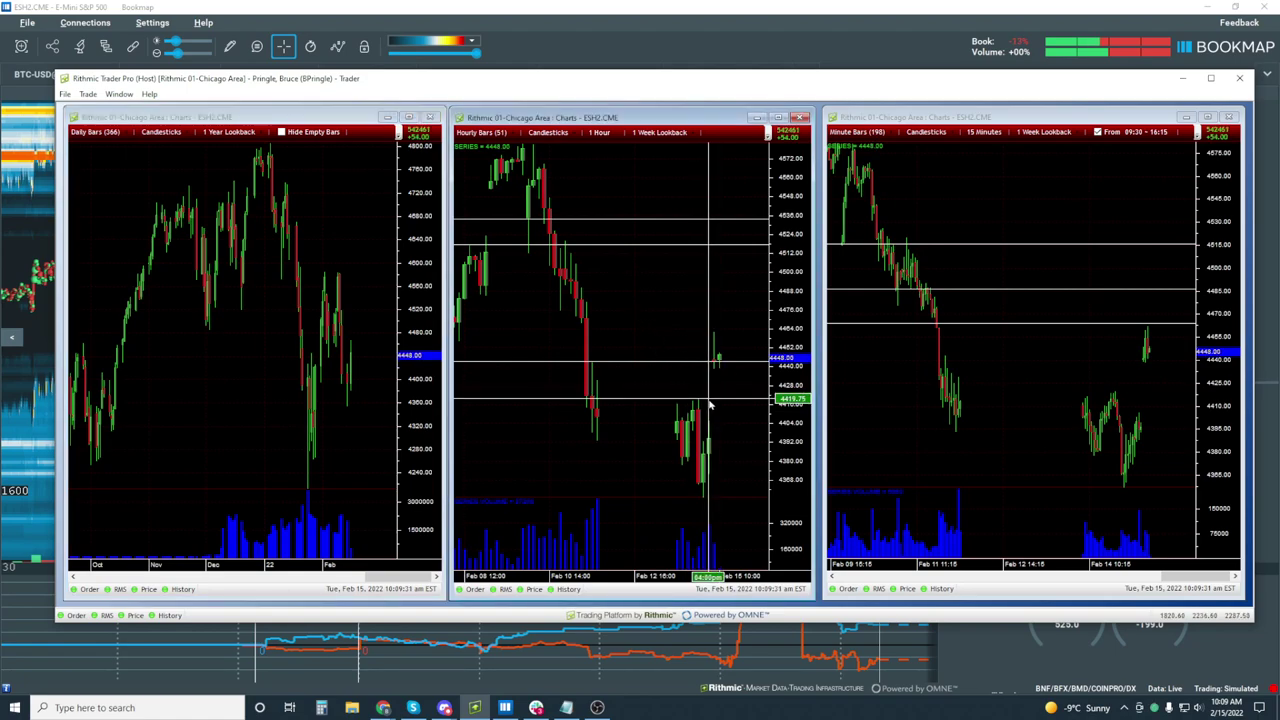
{"action": "left_click", "coordinate": [602, 371]}
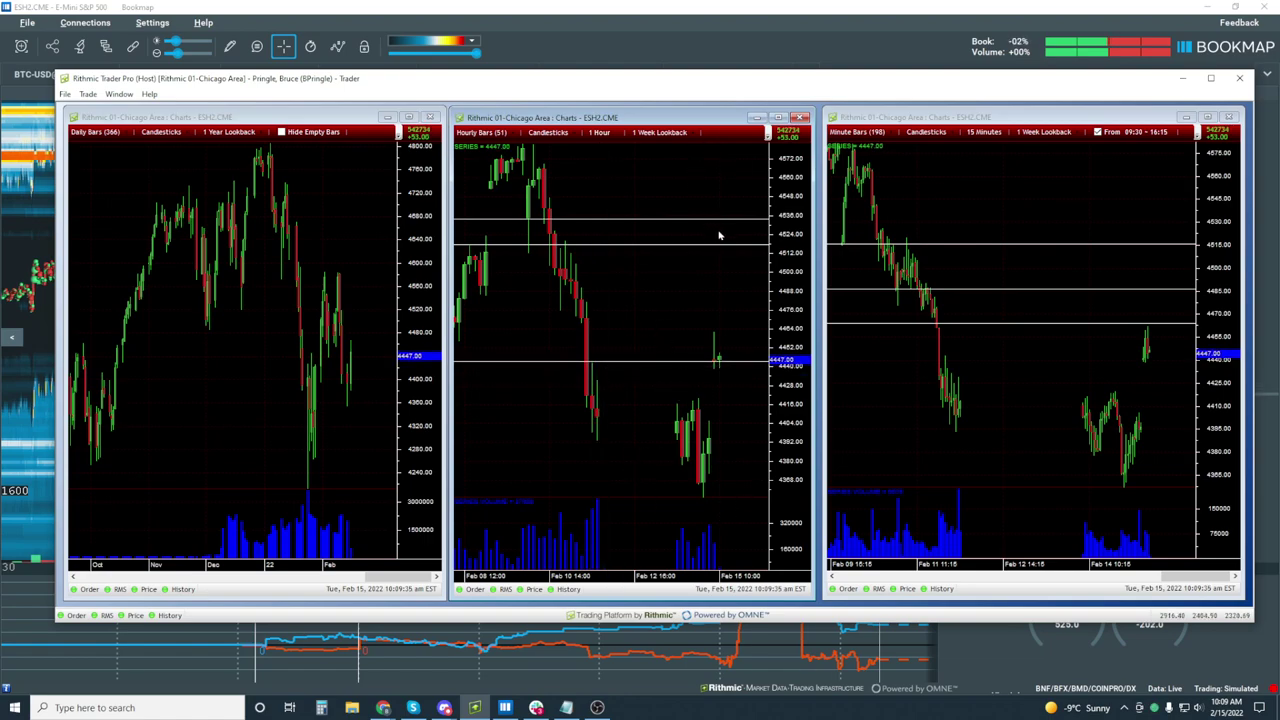
{"action": "left_click", "coordinate": [600, 372]}
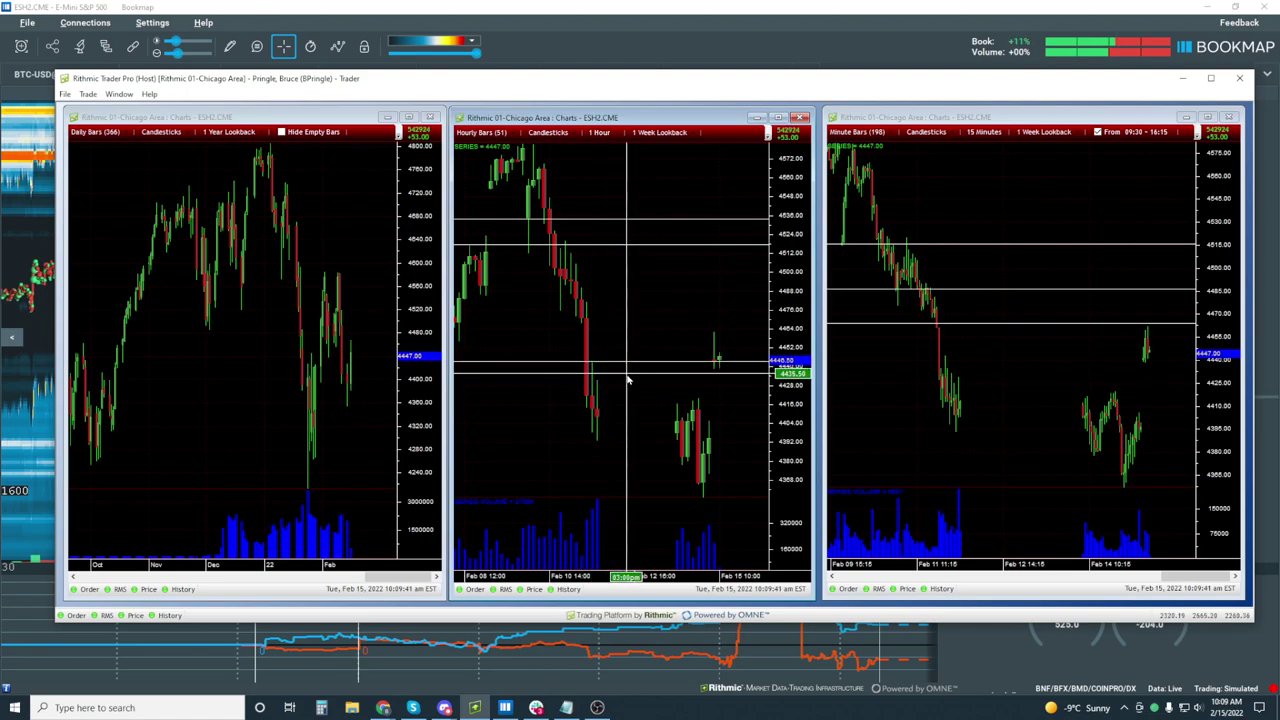
{"action": "left_click", "coordinate": [651, 352]}
Set the hourly chart's lookback to 1 month and check the price levels above the current price on the 15-minute chart.
{"action": "left_click", "coordinate": [767, 133]}
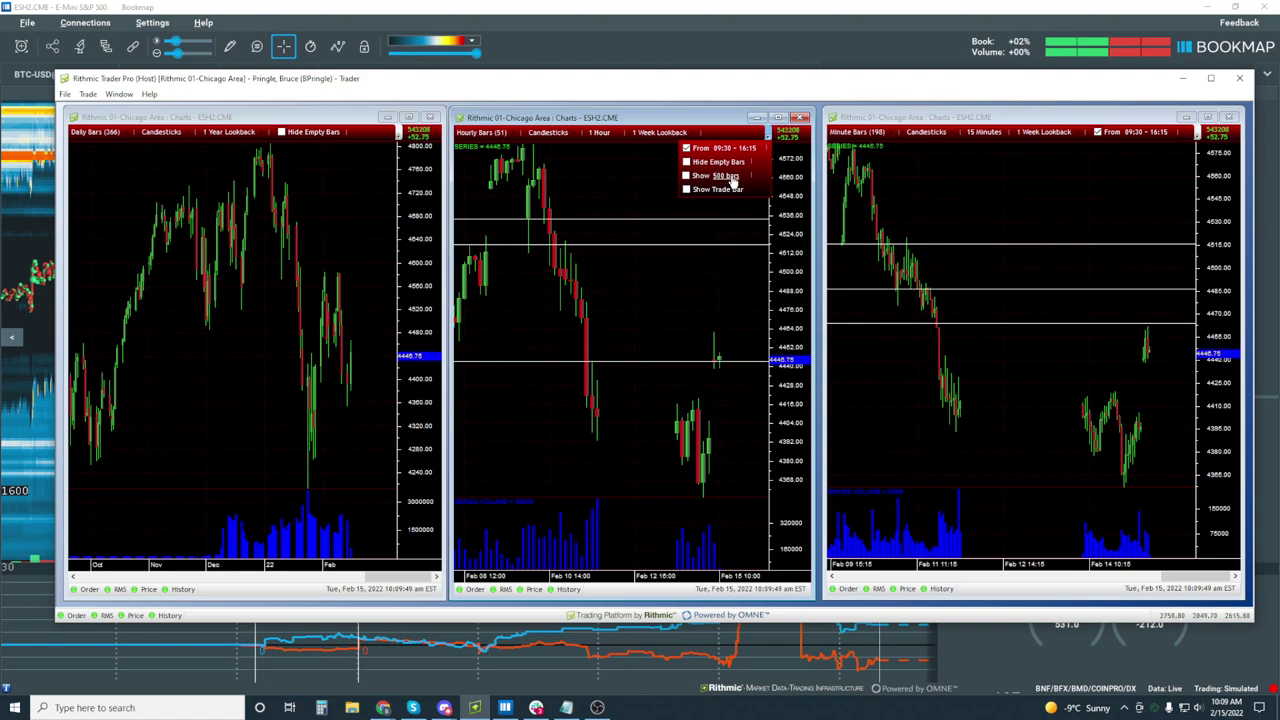
{"action": "left_click", "coordinate": [640, 138]}
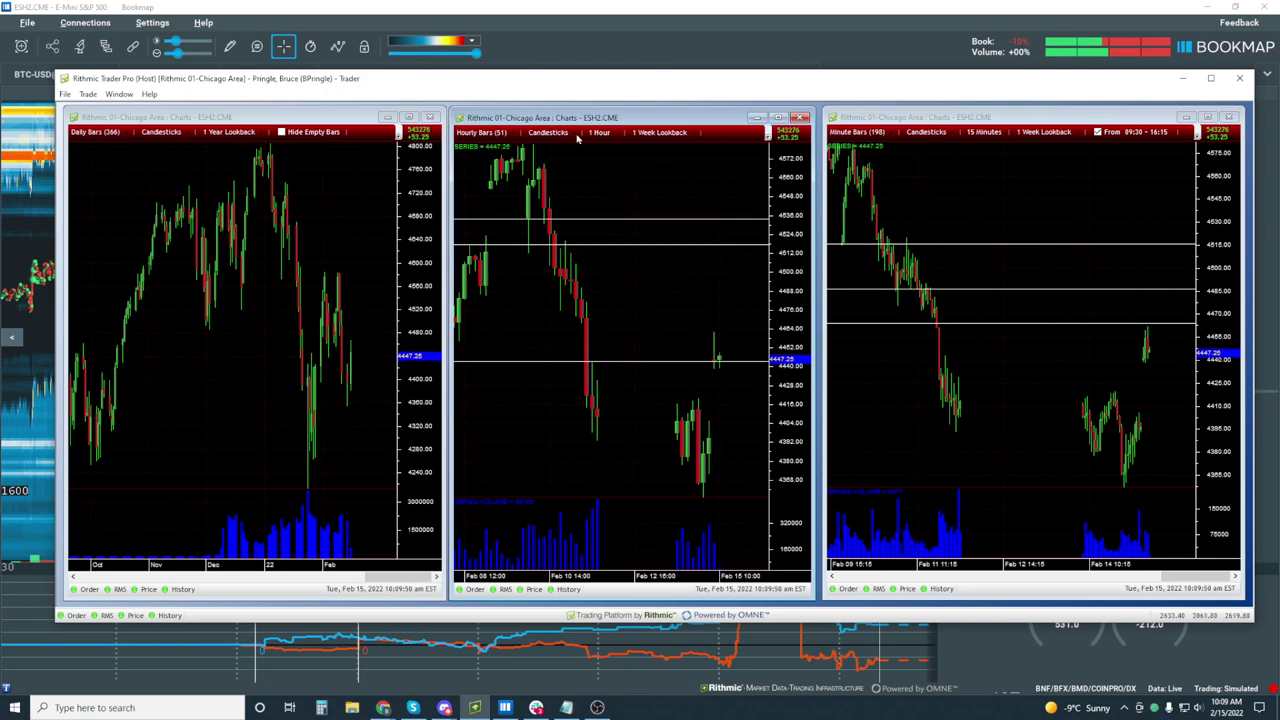
{"action": "left_click", "coordinate": [670, 138]}
{"action": "left_click", "coordinate": [708, 165]}
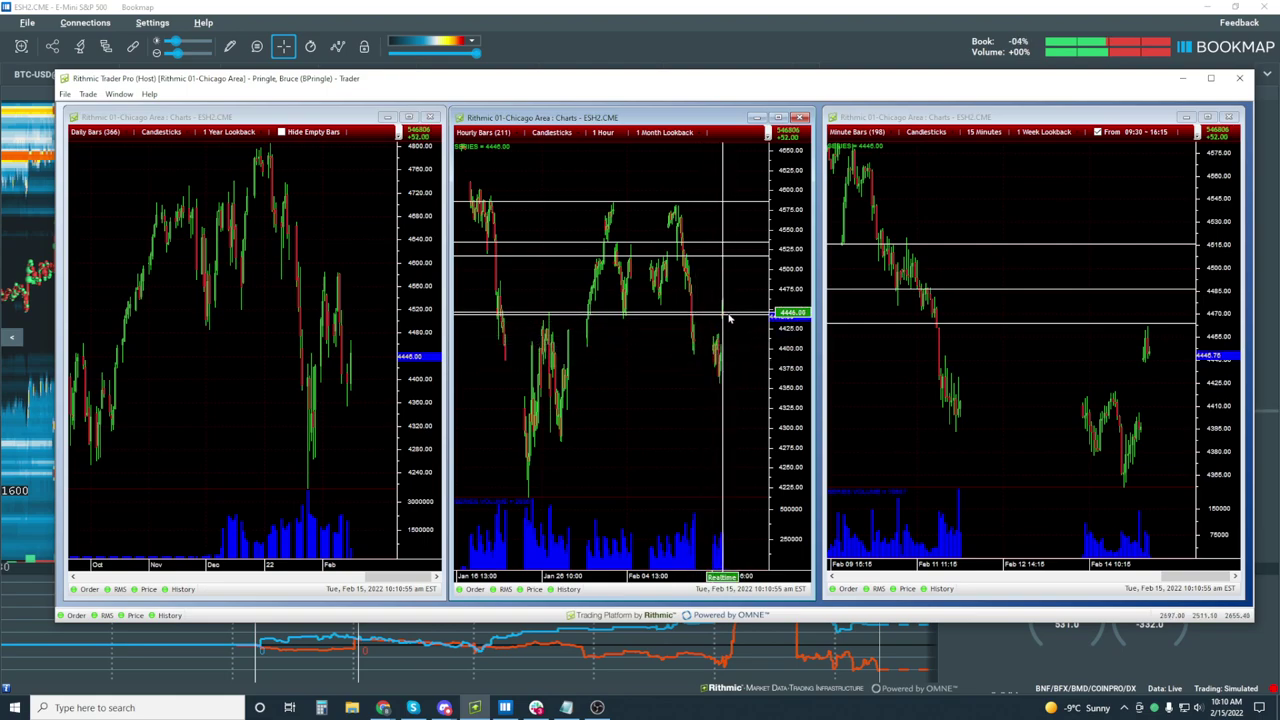
{"action": "left_click", "coordinate": [998, 359]}
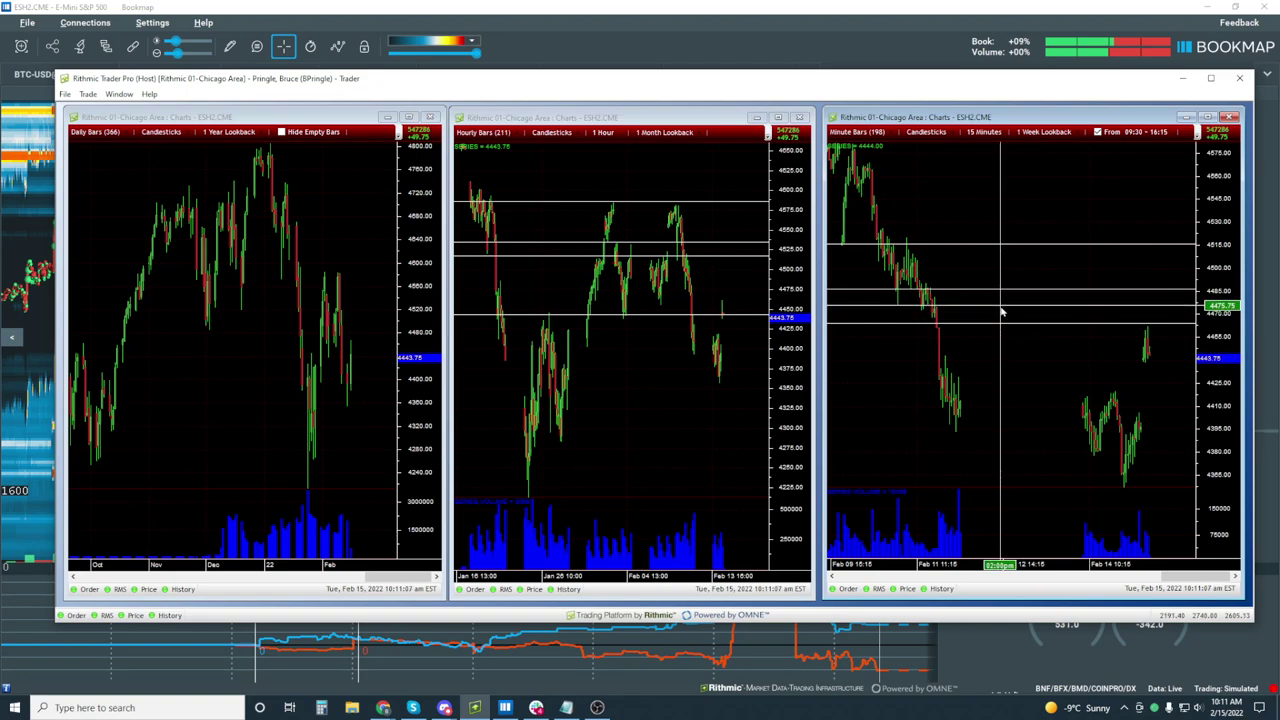
{"action": "left_click", "coordinate": [1067, 342]}
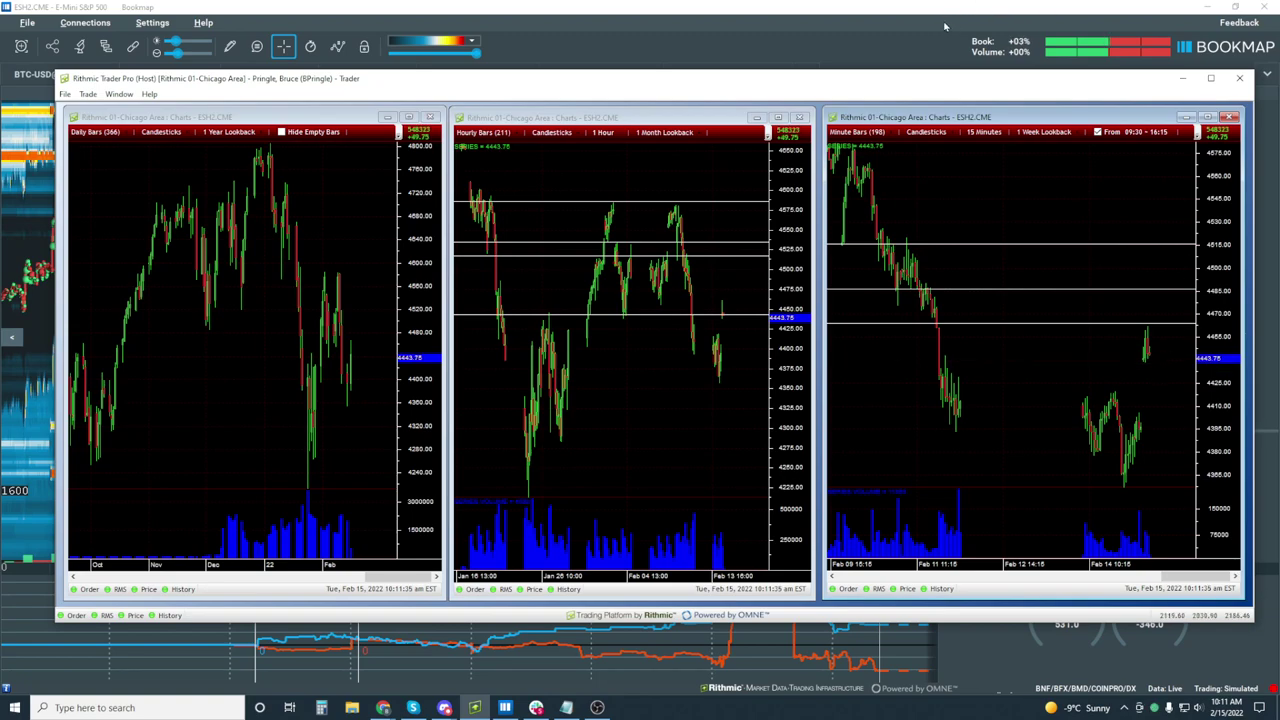
Return to Bookmap and load 6h local/6h cloud of historical data for ESH2.CME.
{"action": "left_click", "coordinate": [826, 9]}
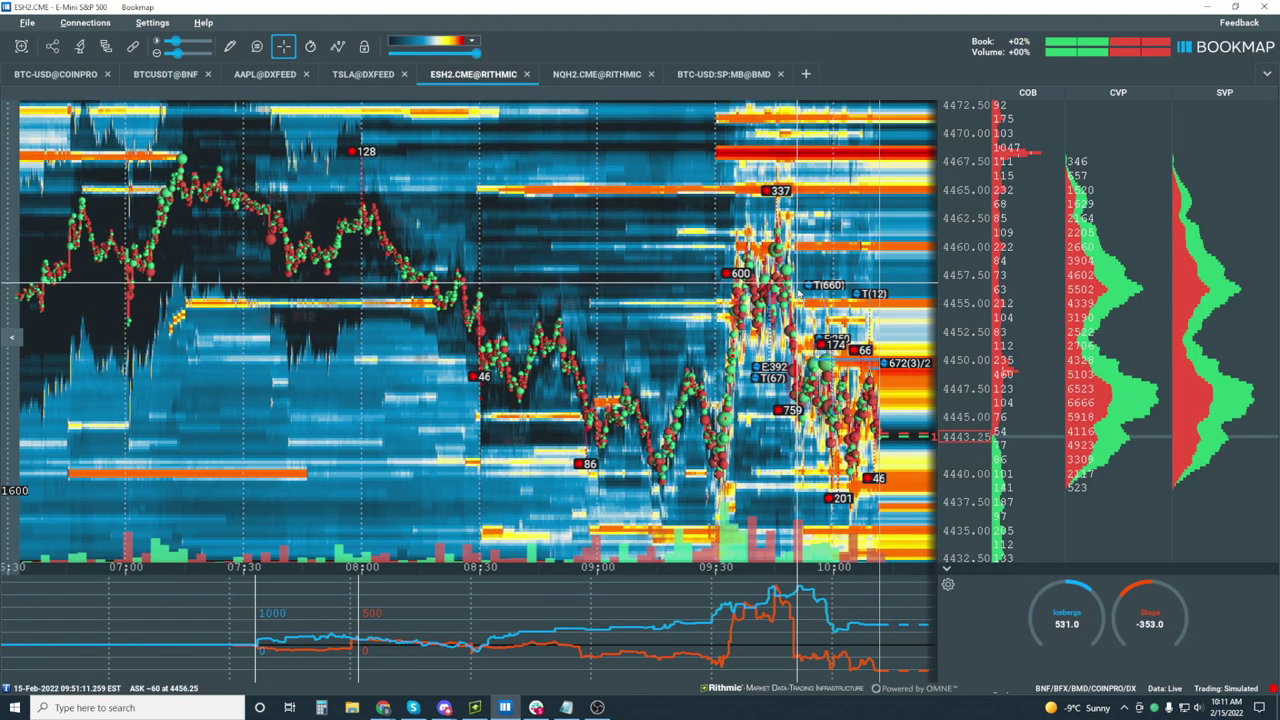
{"action": "left_click", "coordinate": [10, 337]}
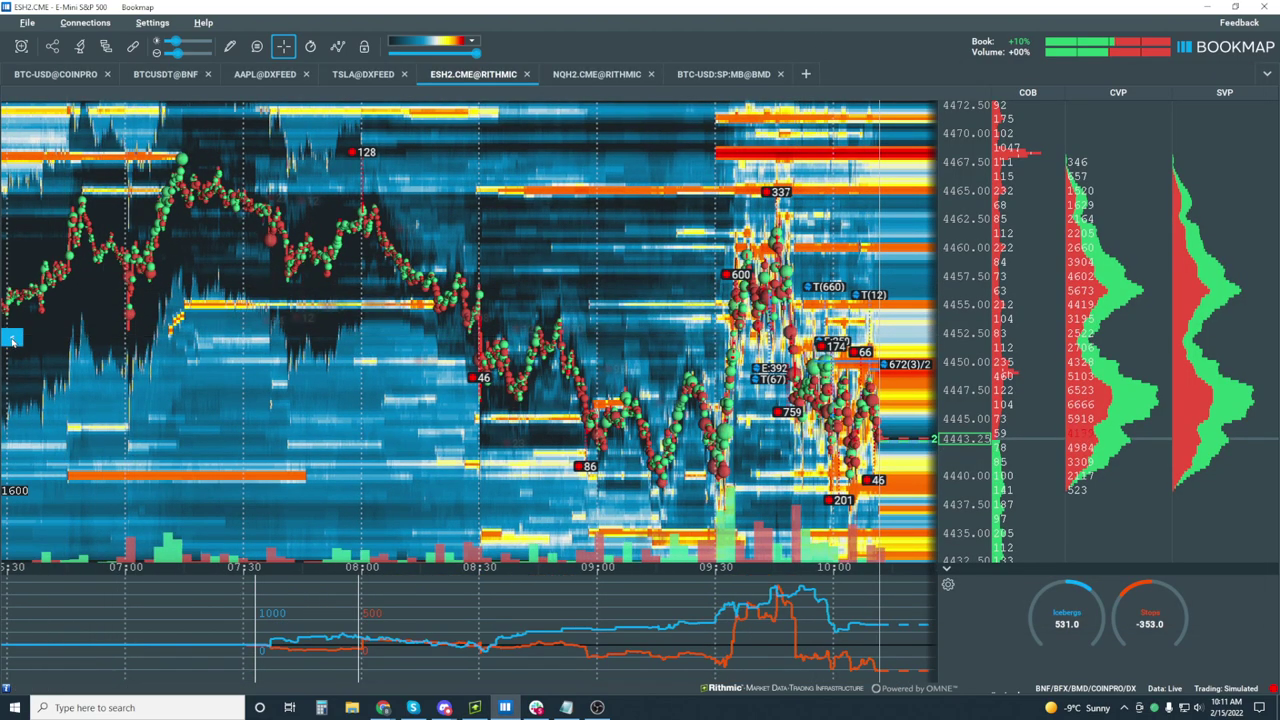
{"action": "left_click", "coordinate": [690, 345]}
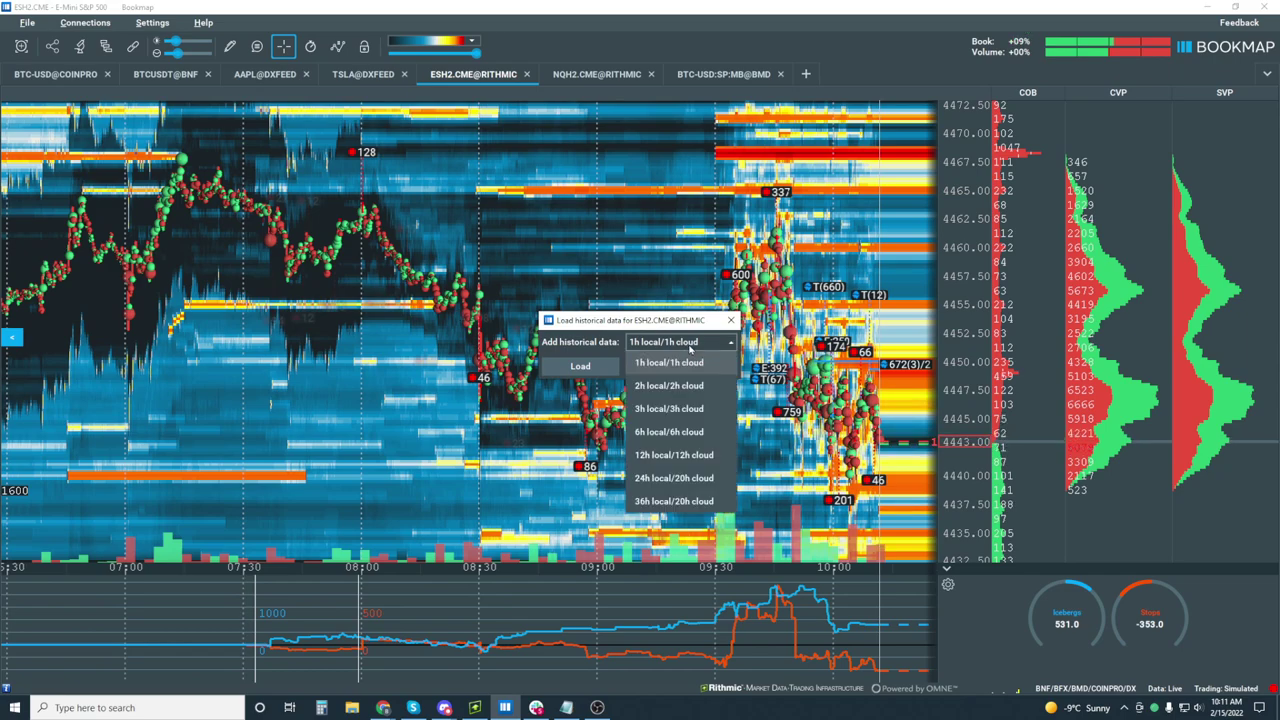
{"action": "left_click", "coordinate": [735, 450]}
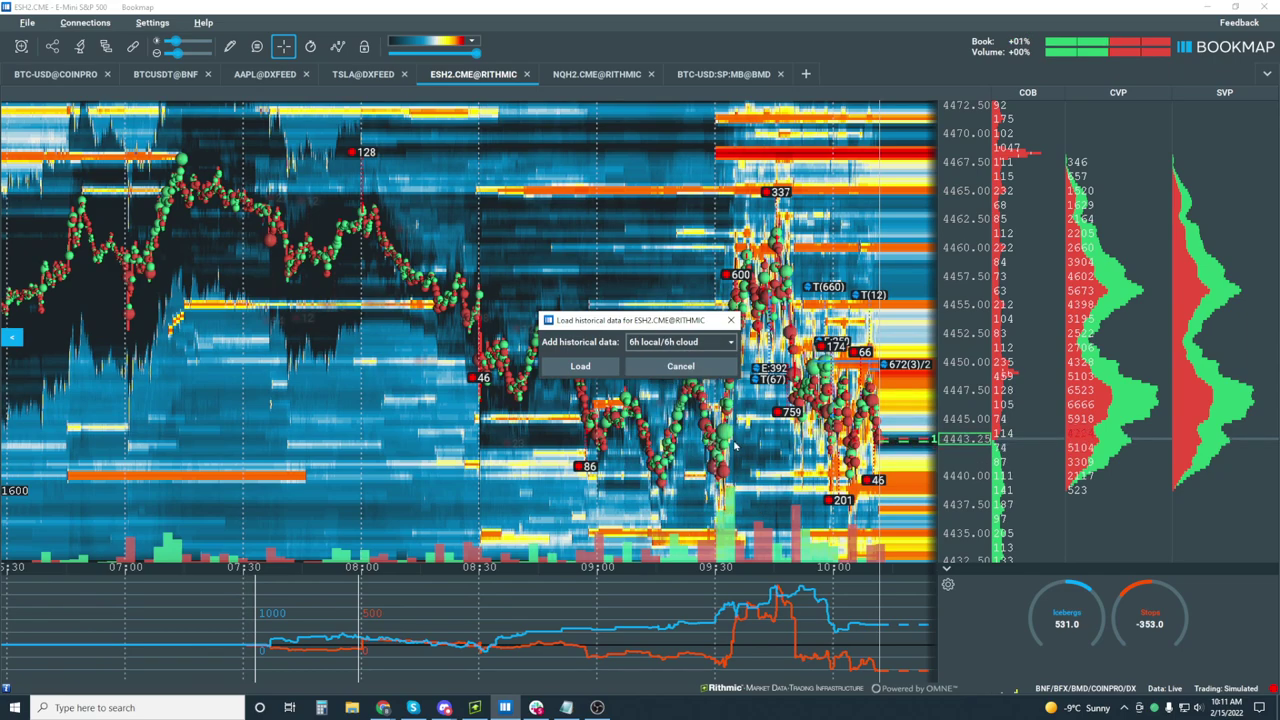
{"action": "left_click", "coordinate": [580, 367]}
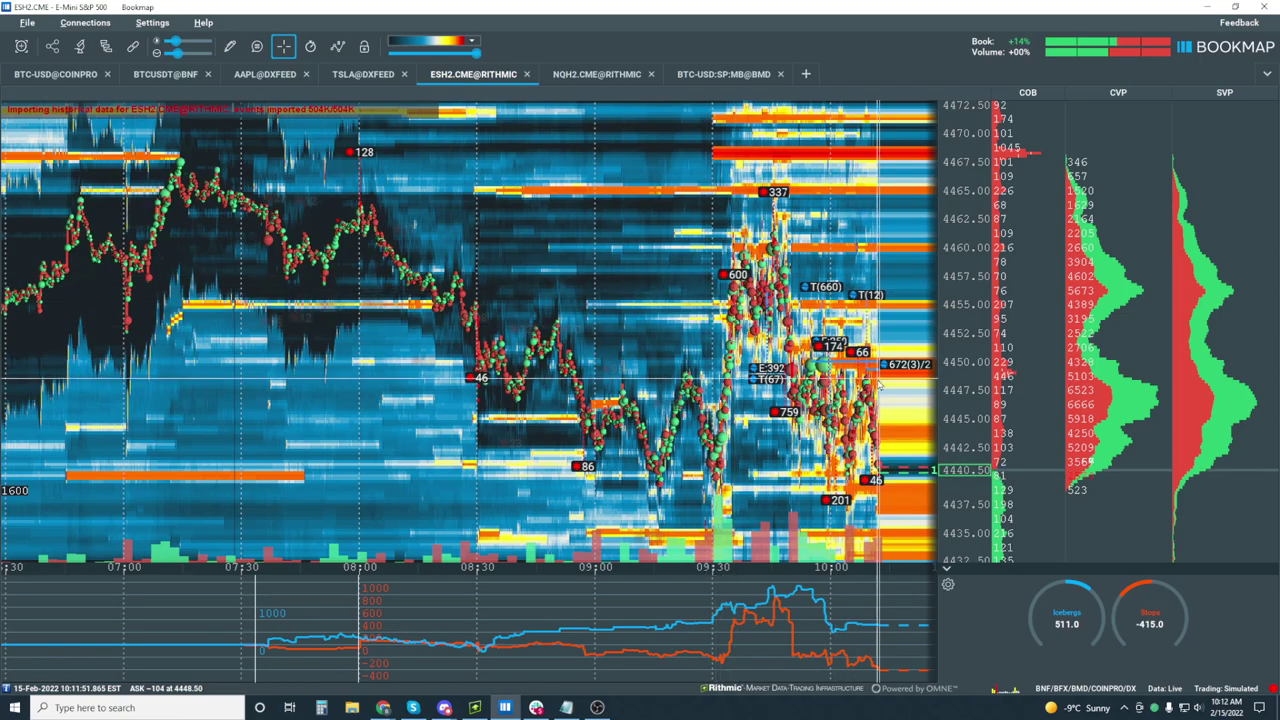
Draw a rectangle over the price action from about 09:31 to 10:14 (4439 to 4461), plus smaller rectangles around its upper and lower ranges.
{"action": "scroll", "coordinate": [880, 380], "scroll_direction": "up", "scroll_amount": 3}
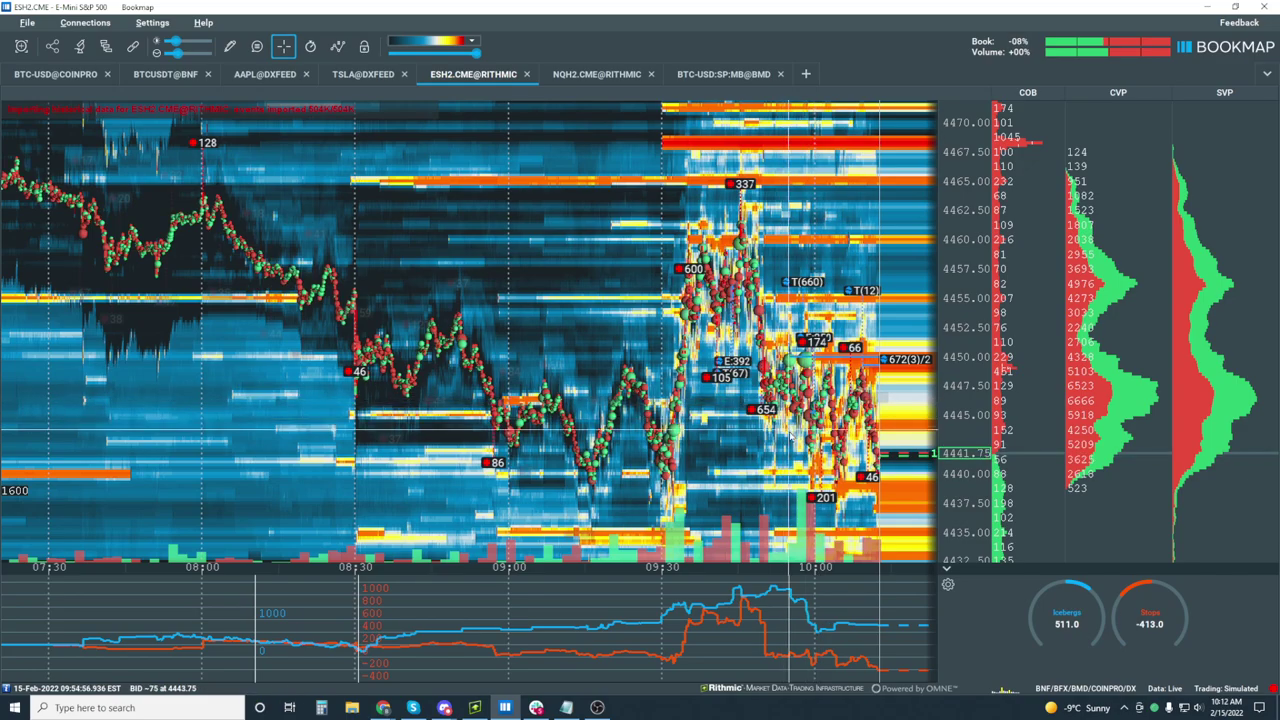
{"action": "scroll", "coordinate": [968, 228], "scroll_direction": "down", "scroll_amount": 3}
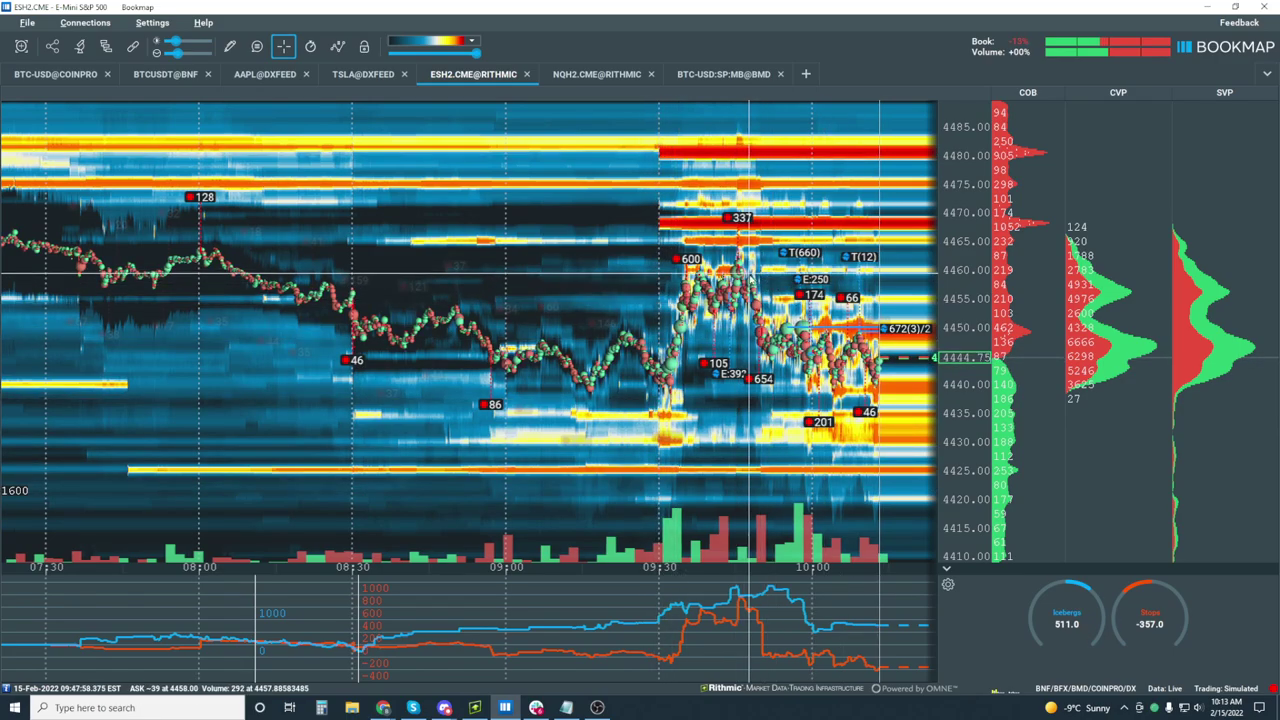
{"action": "scroll", "coordinate": [755, 295], "scroll_direction": "up", "scroll_amount": 3}
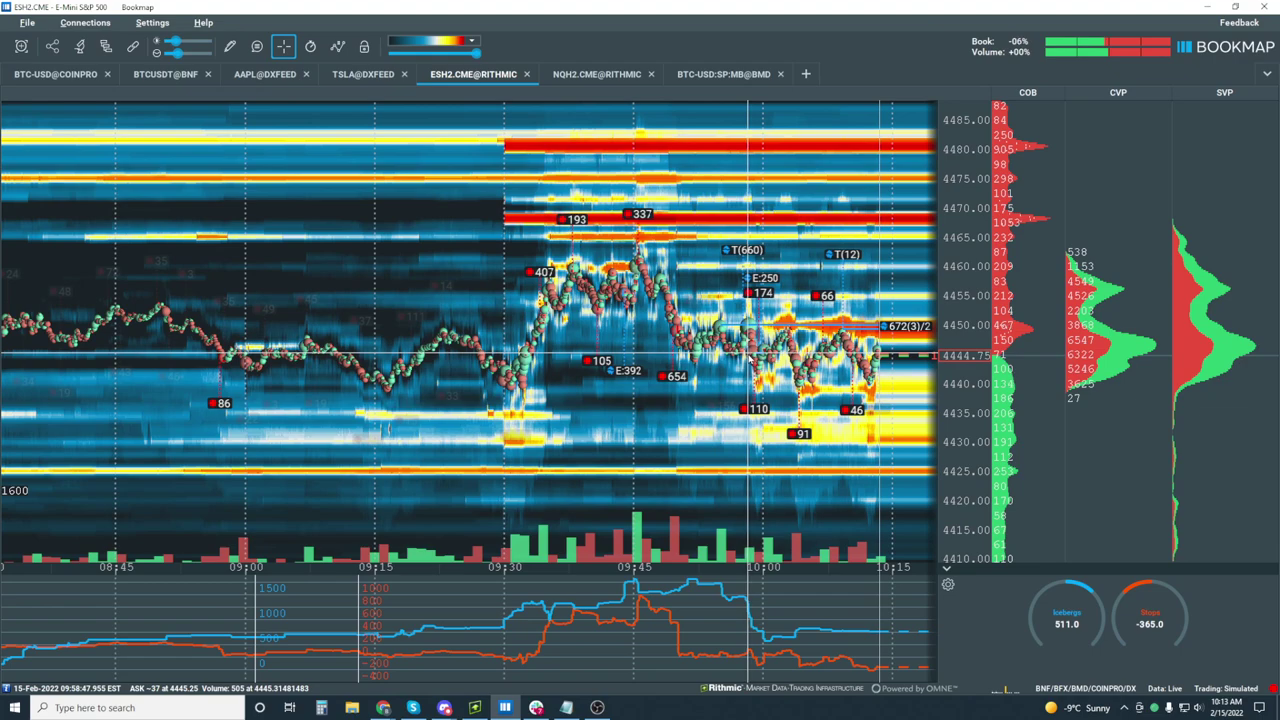
{"action": "left_click", "coordinate": [229, 46]}
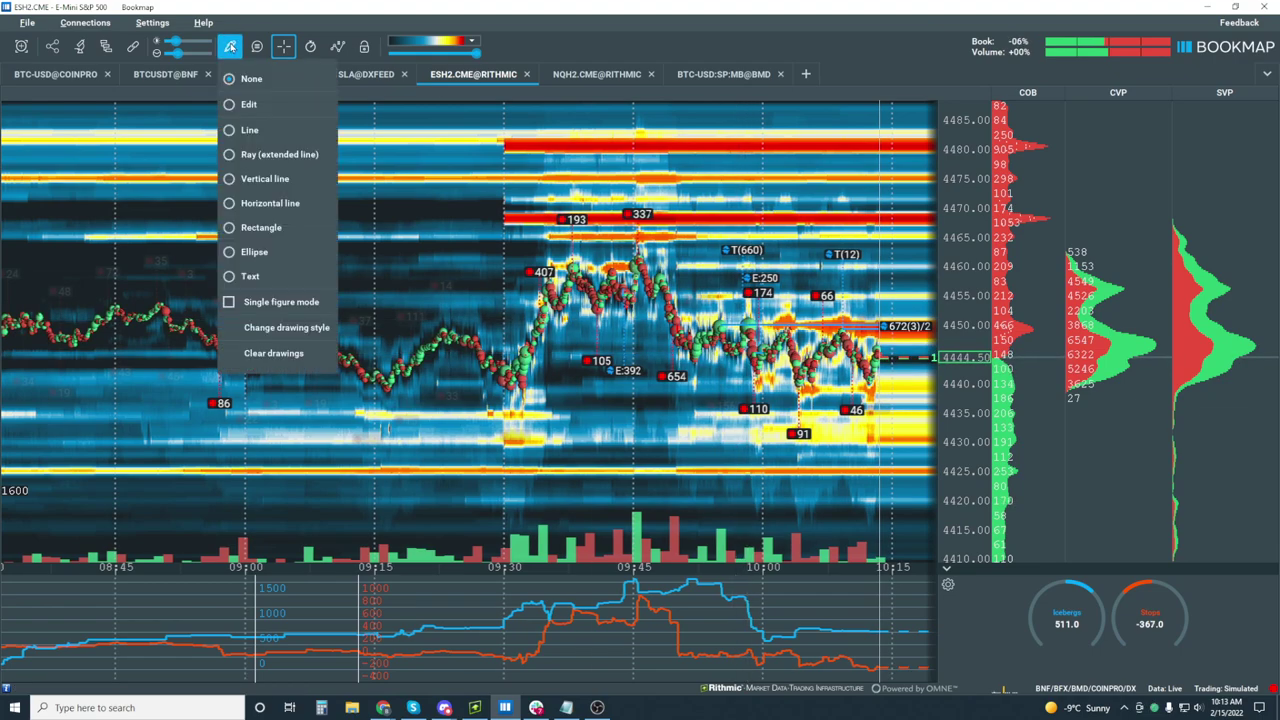
{"action": "left_click", "coordinate": [278, 232]}
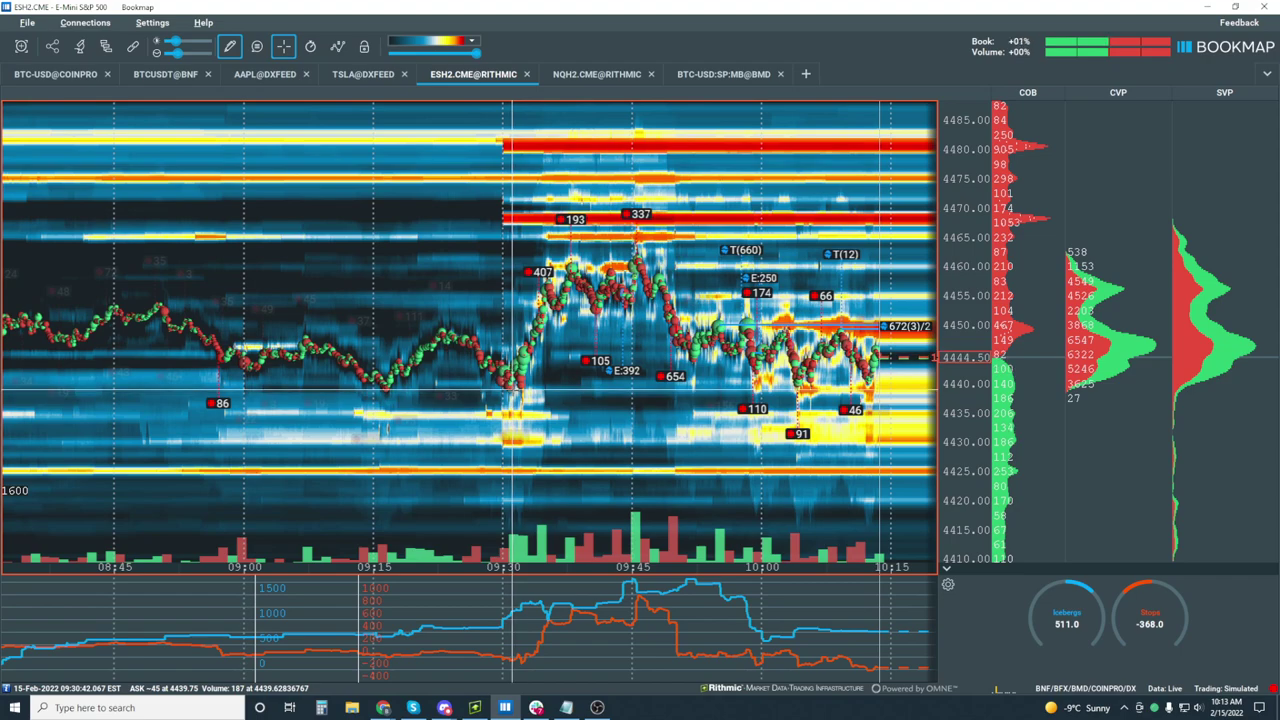
{"action": "mouse_move", "coordinate": [512, 387]}
{"action": "left_mouse_down"}
{"action": "mouse_move", "coordinate": [829, 320]}
{"action": "mouse_move", "coordinate": [891, 252]}
{"action": "mouse_move", "coordinate": [879, 258]}
{"action": "left_mouse_up"}
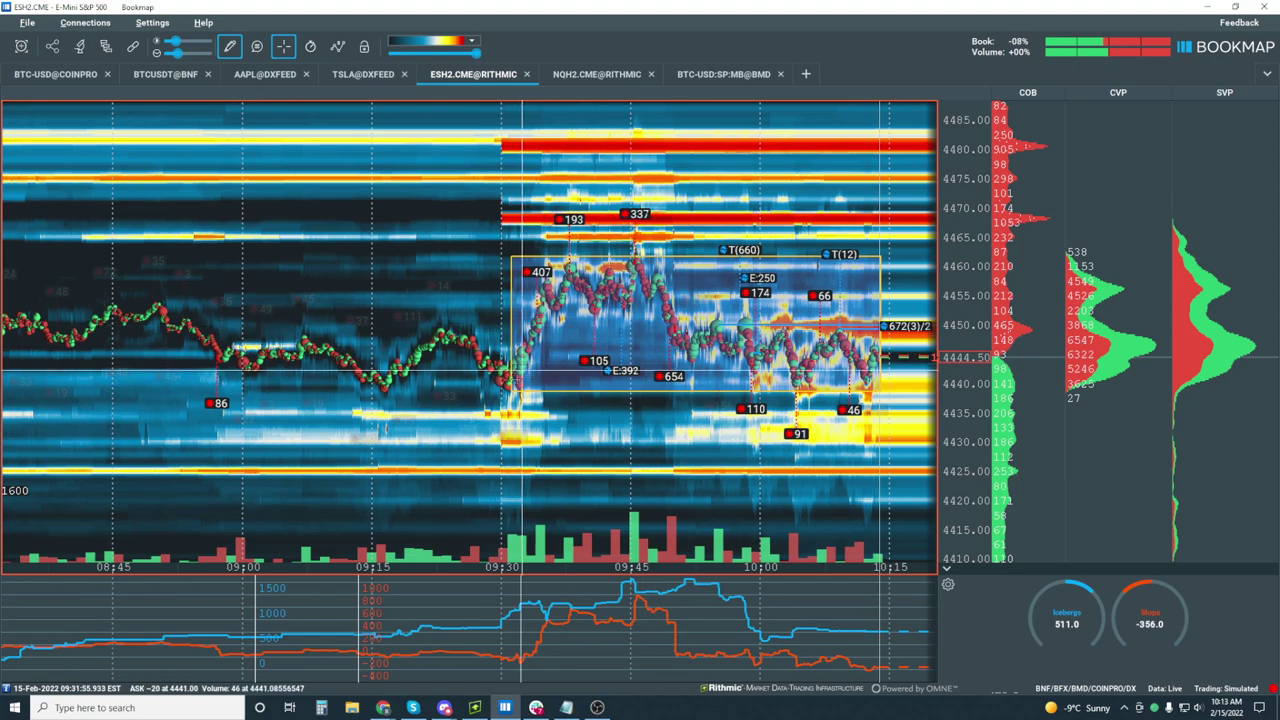
{"action": "left_click_drag", "start_coordinate": [511, 262], "coordinate": [848, 397]}
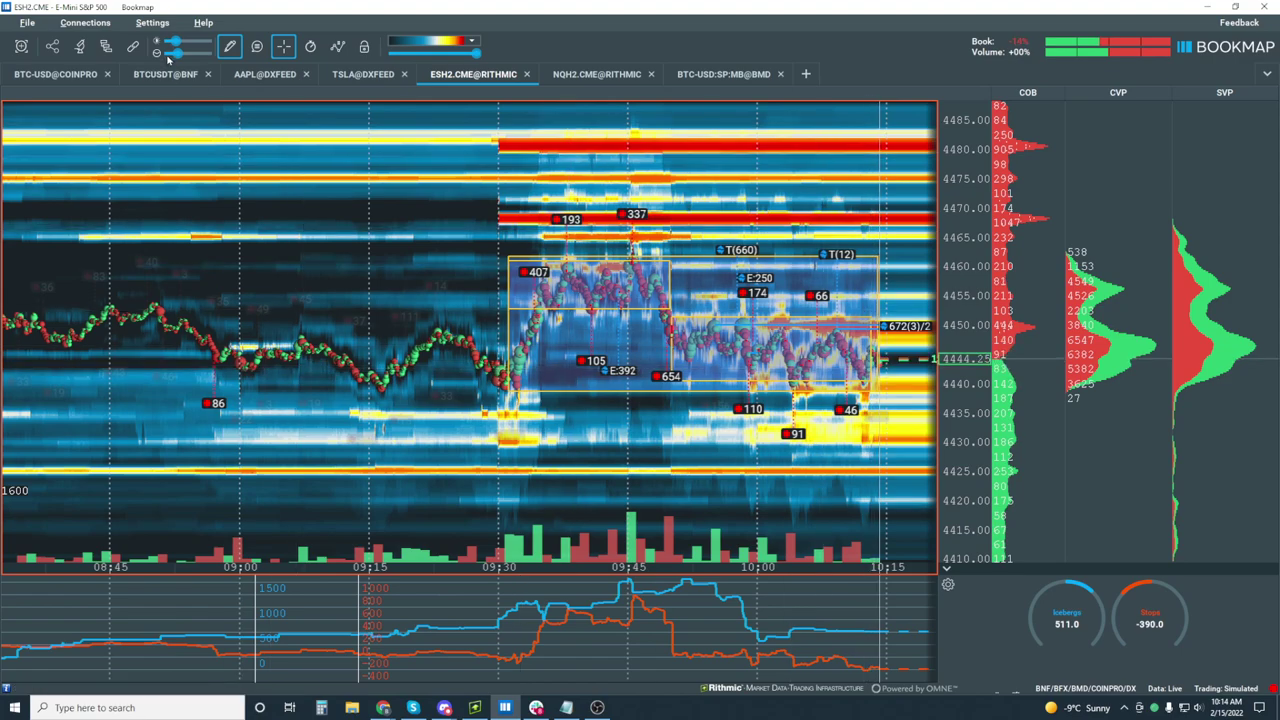
Clear all drawings from the ESH2 heatmap chart.
{"action": "left_click", "coordinate": [230, 47]}
{"action": "left_click", "coordinate": [258, 351]}
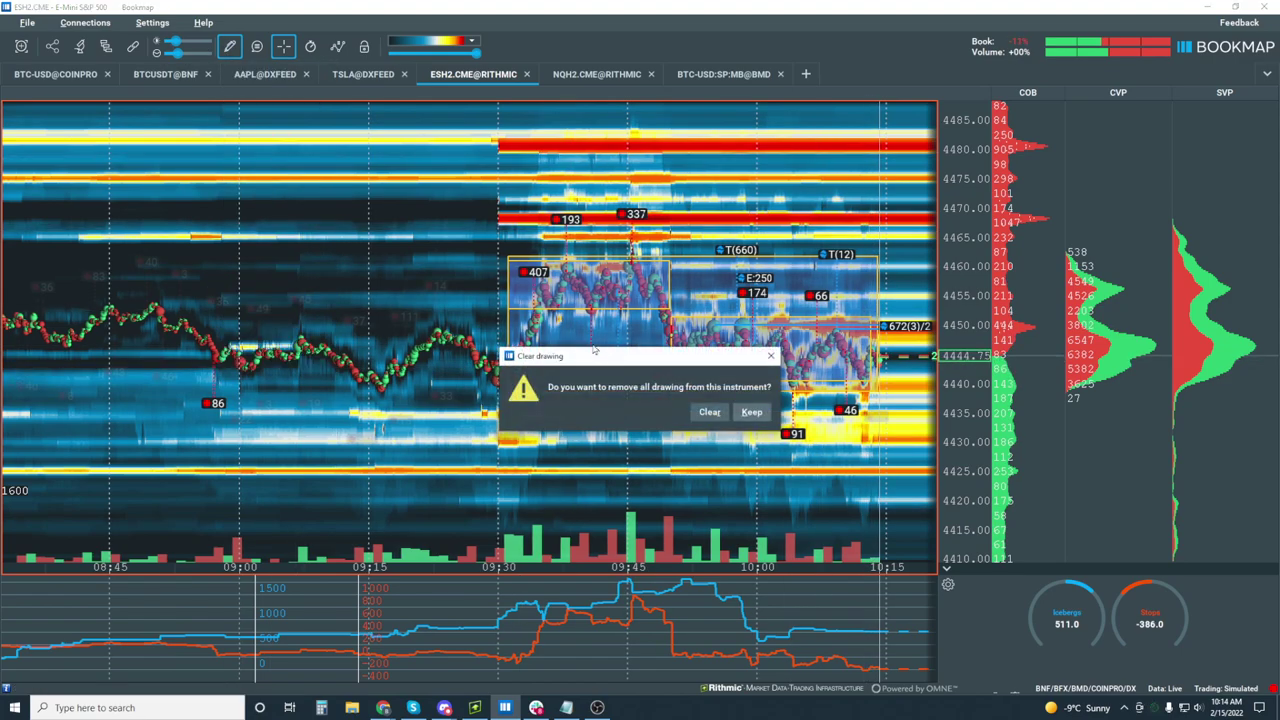
{"action": "left_click", "coordinate": [712, 412]}
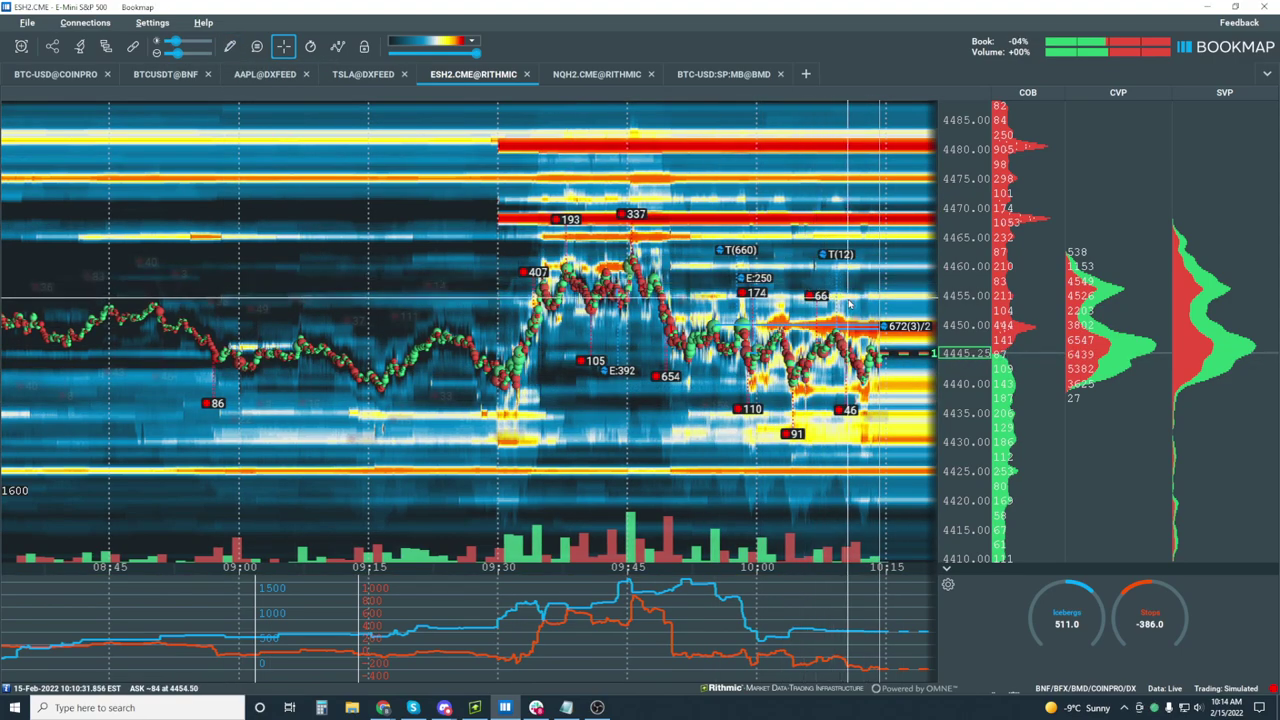
{"action": "scroll", "coordinate": [888, 305], "scroll_direction": "up", "scroll_amount": 2}
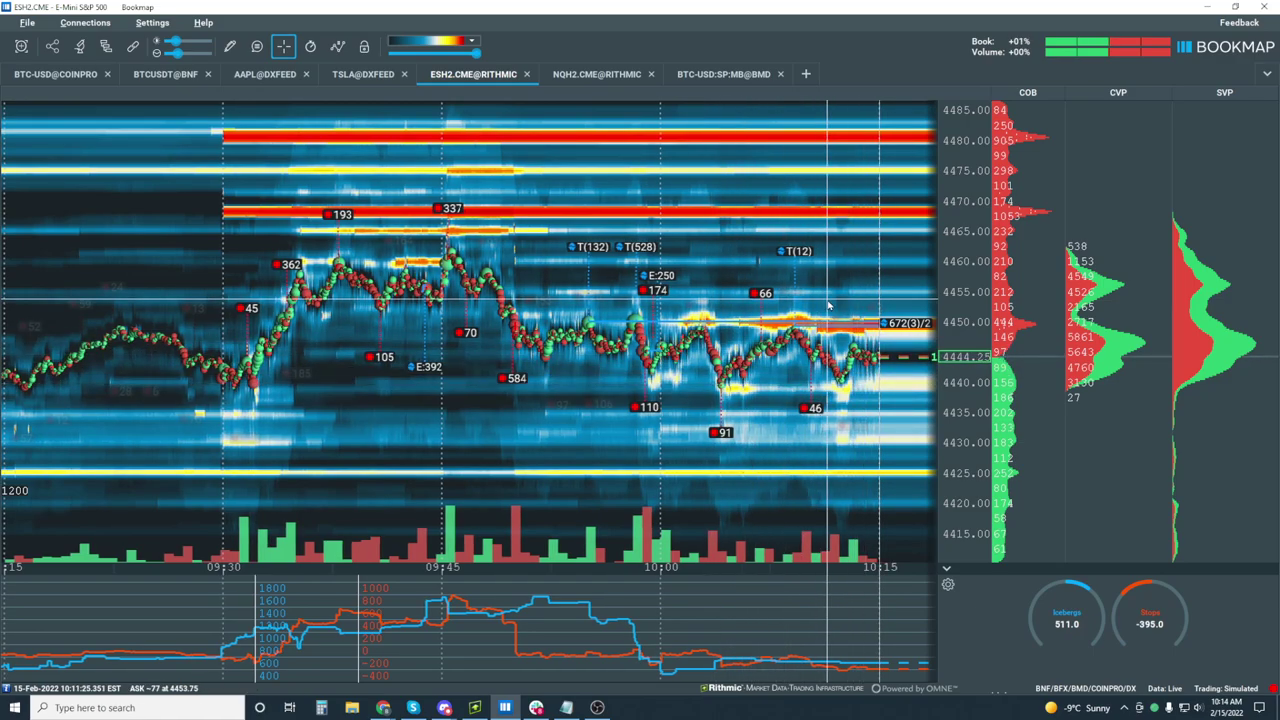
Examine the recent ESH2 price action and resting liquidity around 4450 from about 10:00 onward at several time scales.
{"action": "scroll", "coordinate": [820, 392], "scroll_direction": "up", "scroll_amount": 5}
{"action": "scroll", "coordinate": [957, 348], "scroll_direction": "up", "scroll_amount": 2}
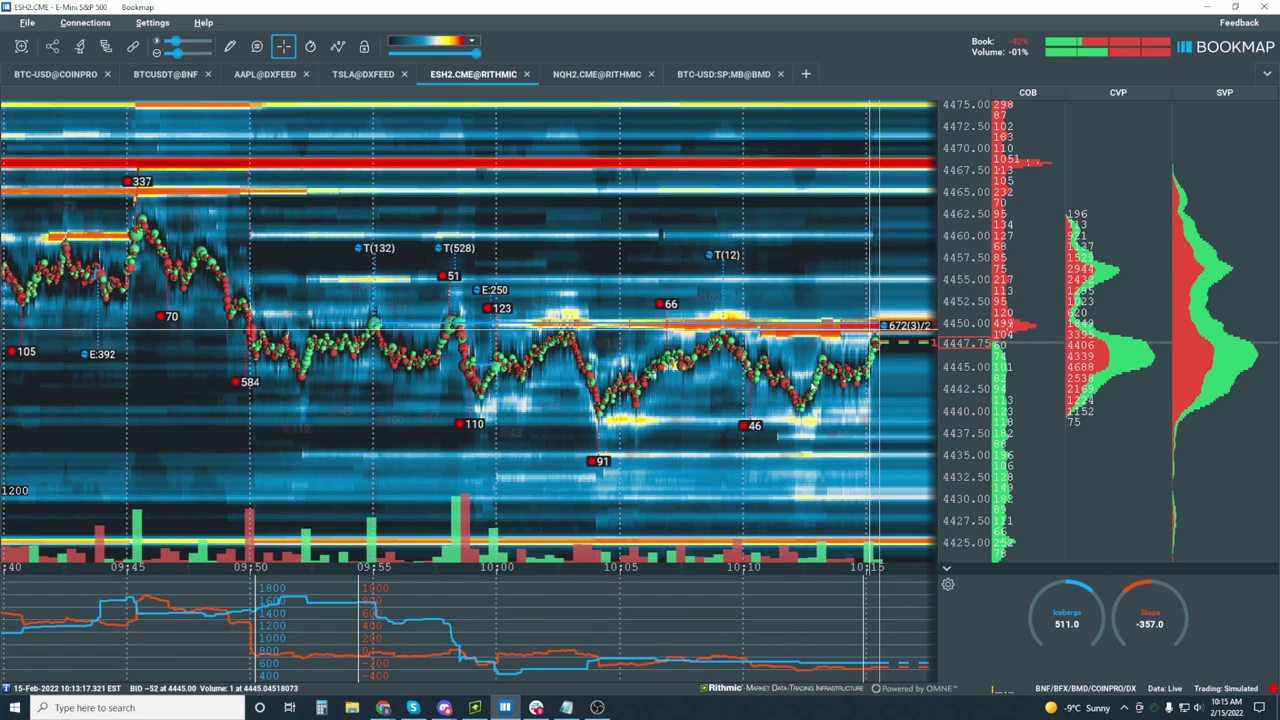
{"action": "scroll", "coordinate": [870, 336], "scroll_direction": "up", "scroll_amount": 2}
{"action": "scroll", "coordinate": [870, 336], "scroll_direction": "up", "scroll_amount": 3}
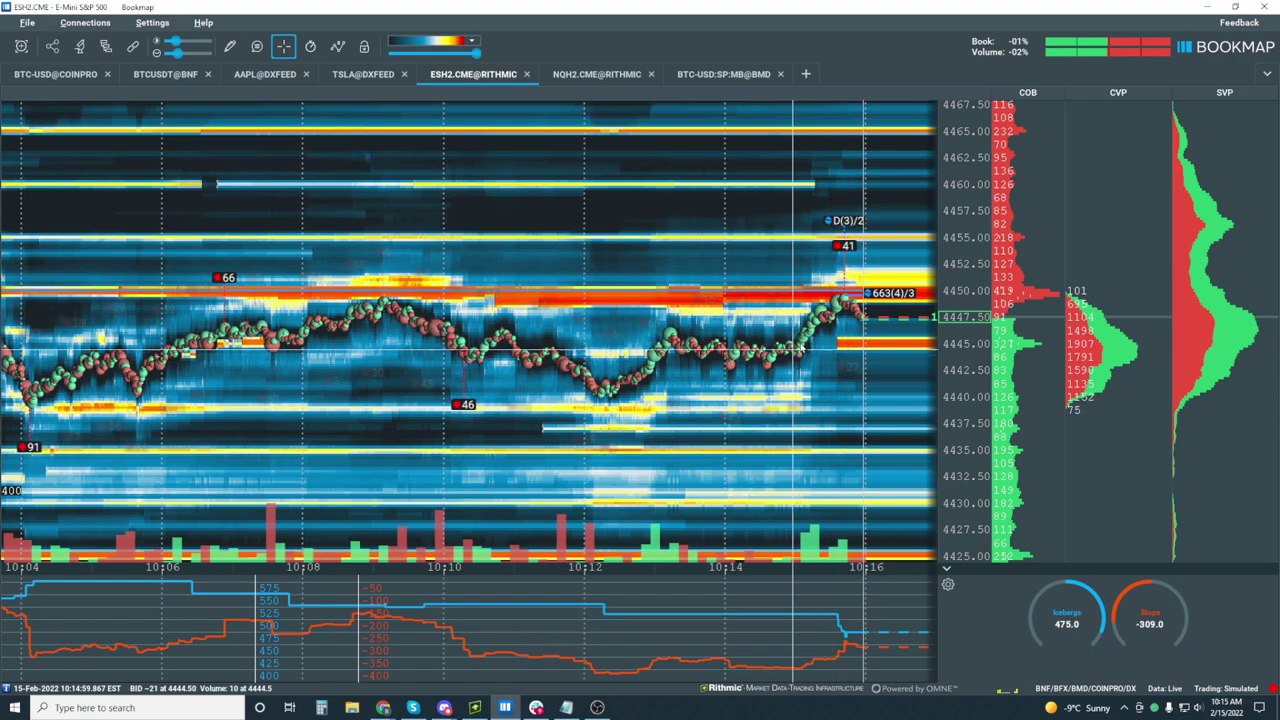
{"action": "scroll", "coordinate": [825, 318], "scroll_direction": "up", "scroll_amount": 3}
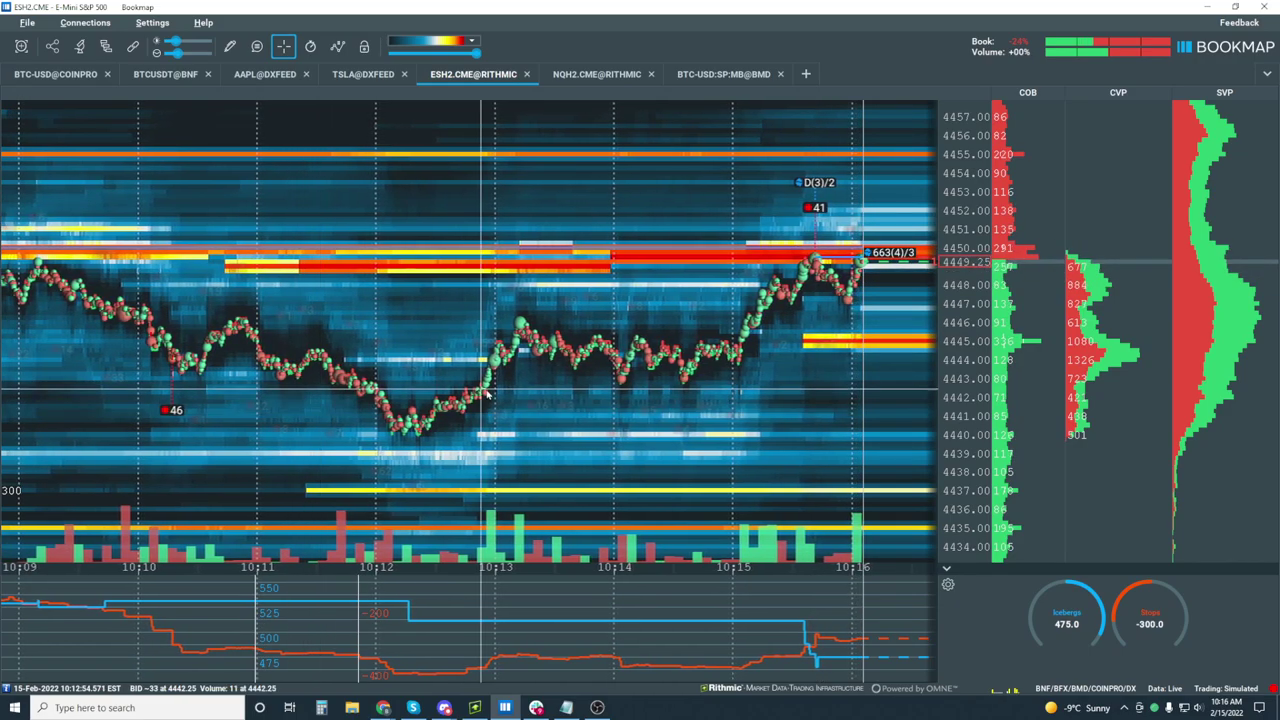
{"action": "scroll", "coordinate": [483, 398], "scroll_direction": "down", "scroll_amount": 5}
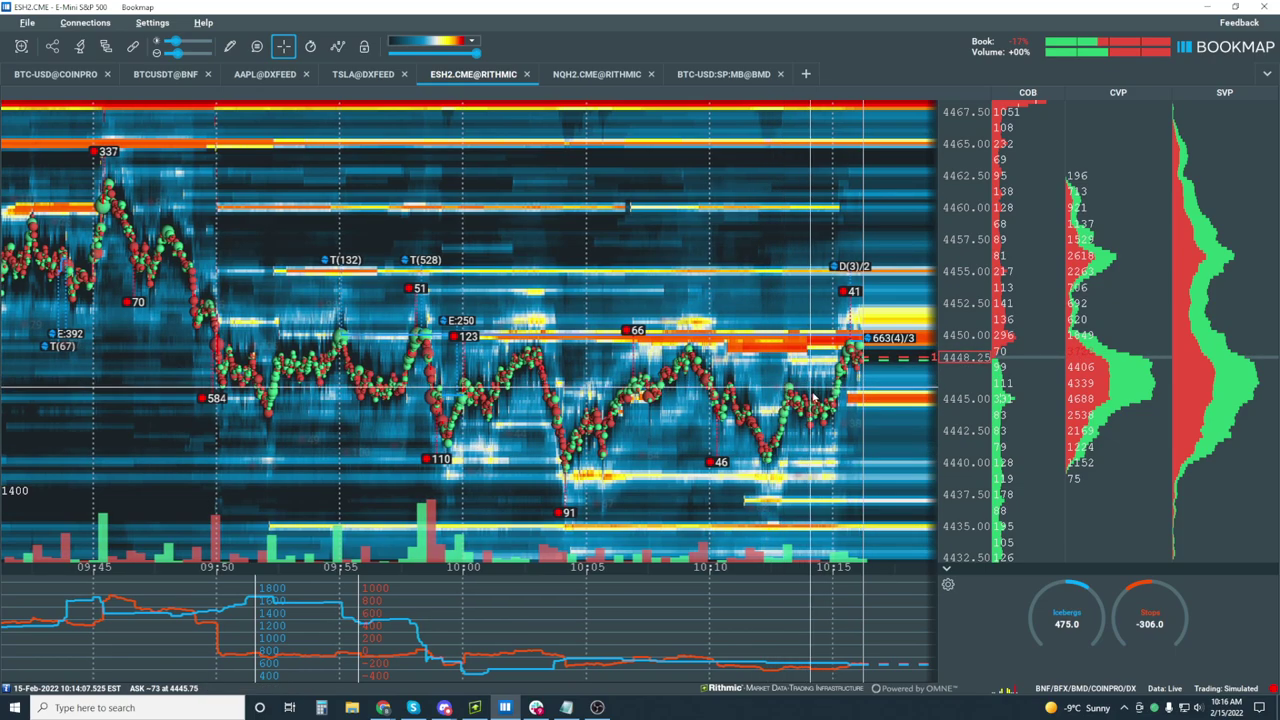
{"action": "scroll", "coordinate": [834, 390], "scroll_direction": "up", "scroll_amount": 5}
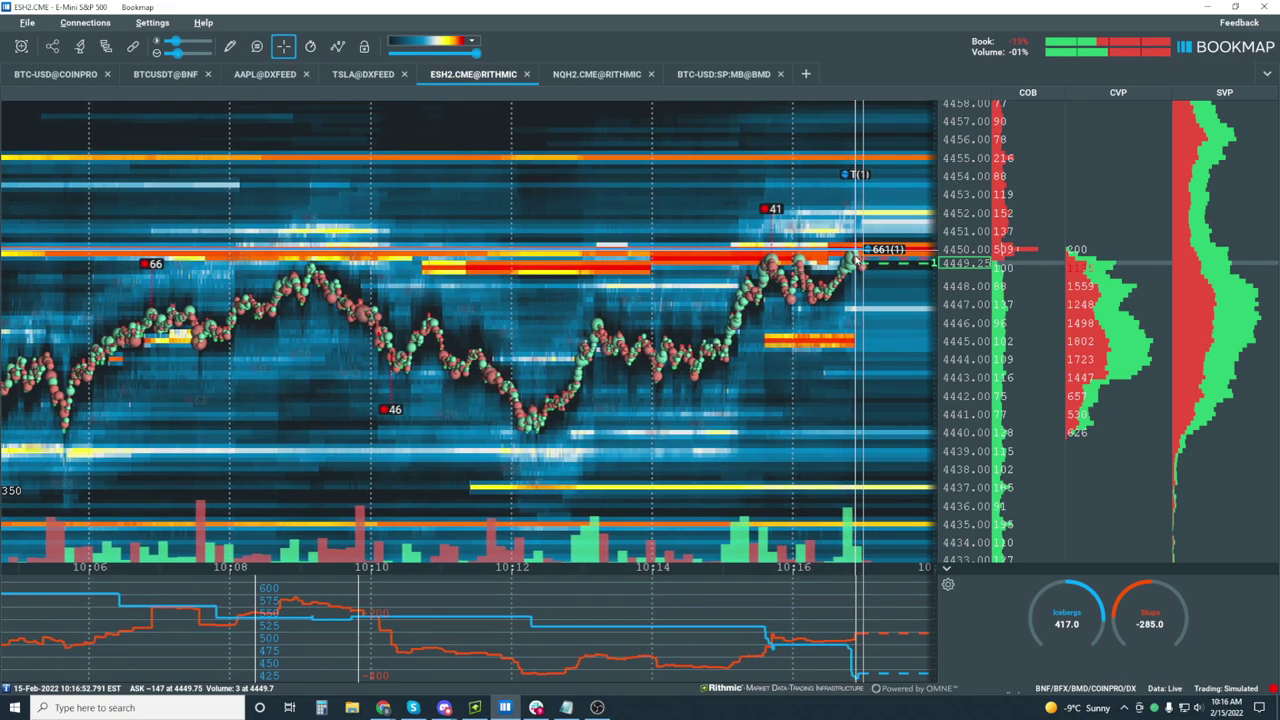
Draw rectangles over the 09:35–09:49 range (about 4452.50–4460), the 09:49–10:16 range (about 4440–4449.75), and the zone at about 4450–4455 above current price.
{"action": "scroll", "coordinate": [775, 302], "scroll_direction": "down", "scroll_amount": 2}
{"action": "scroll", "coordinate": [775, 302], "scroll_direction": "down", "scroll_amount": 3}
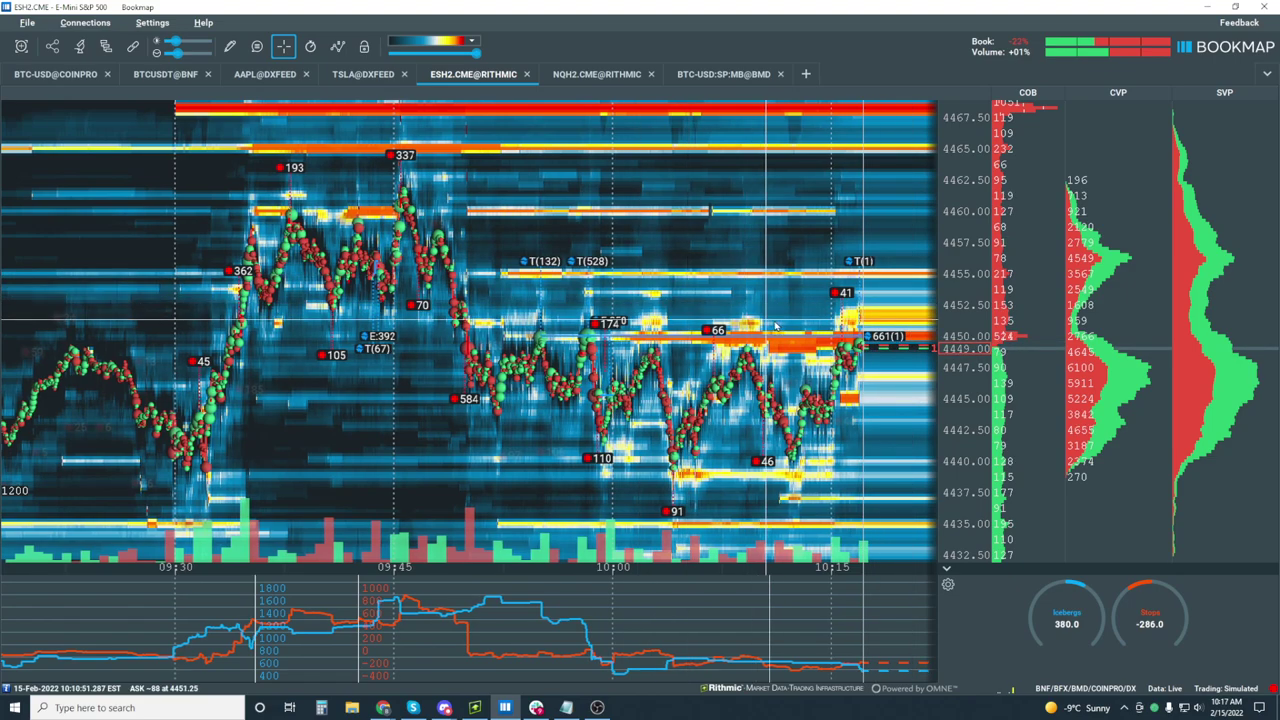
{"action": "scroll", "coordinate": [246, 84], "scroll_direction": "down", "scroll_amount": 3}
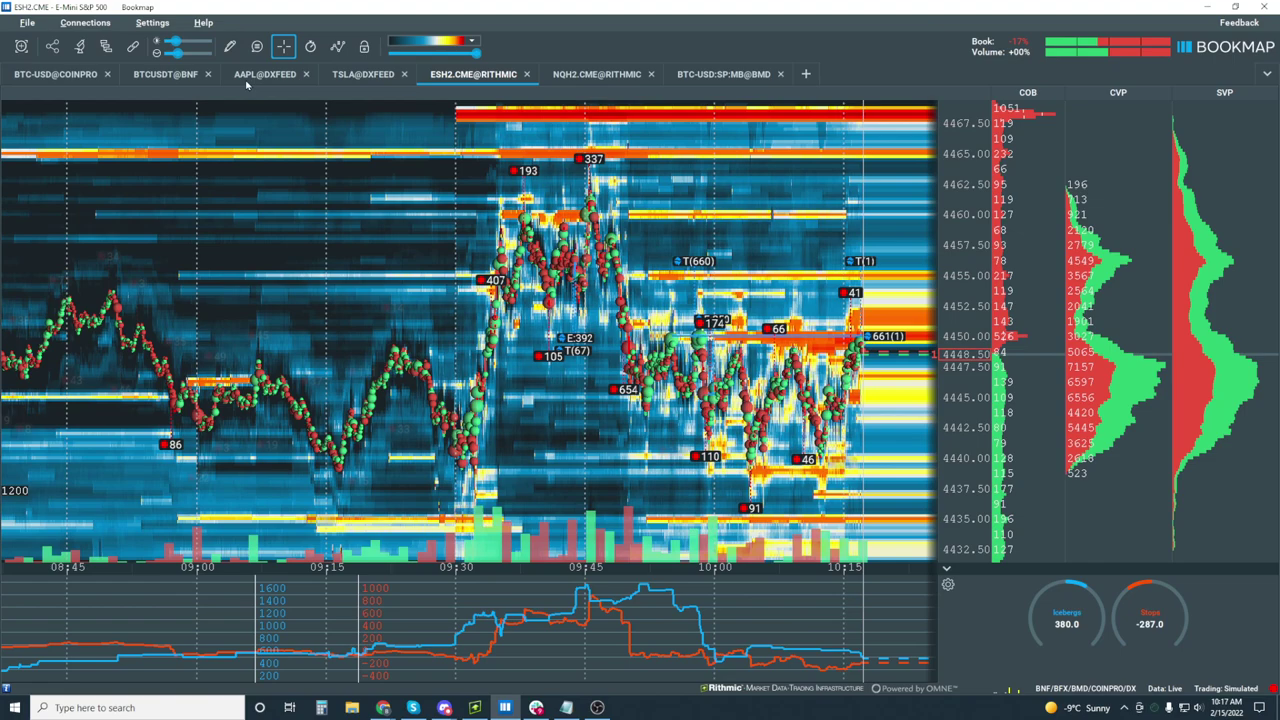
{"action": "left_click", "coordinate": [229, 46]}
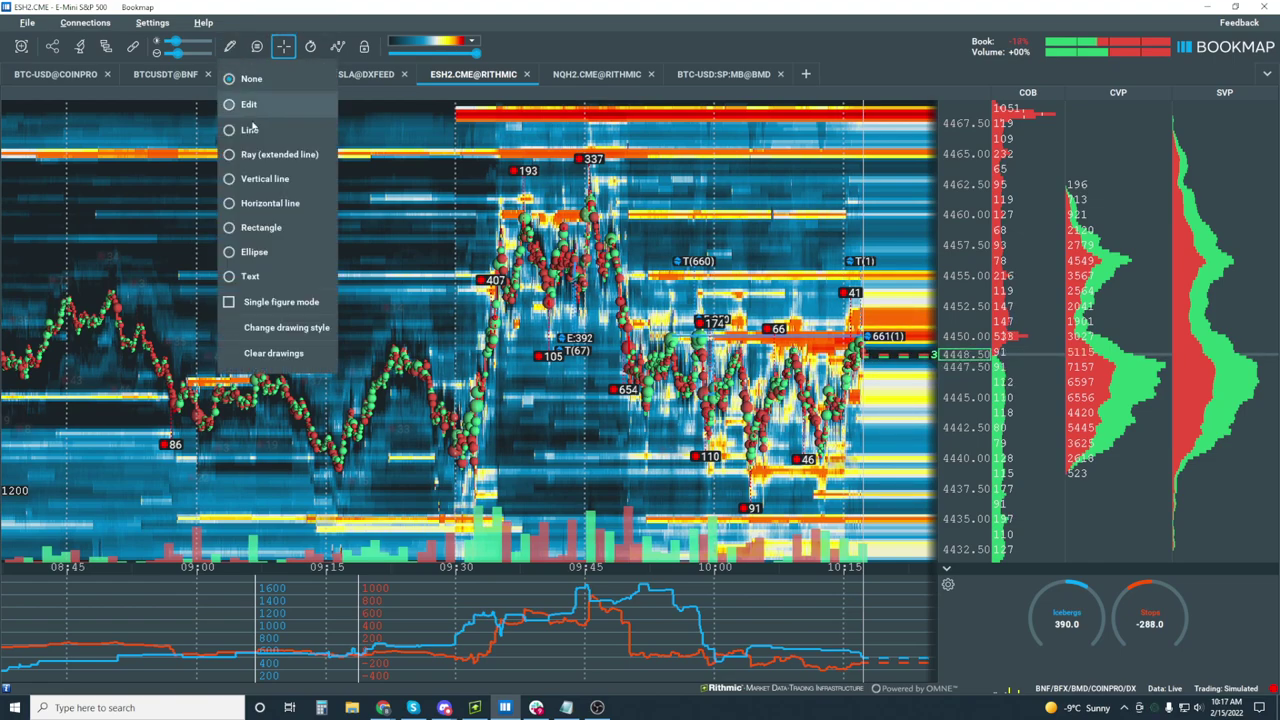
{"action": "left_click", "coordinate": [281, 232]}
{"action": "left_click_drag", "start_coordinate": [500, 215], "coordinate": [858, 470]}
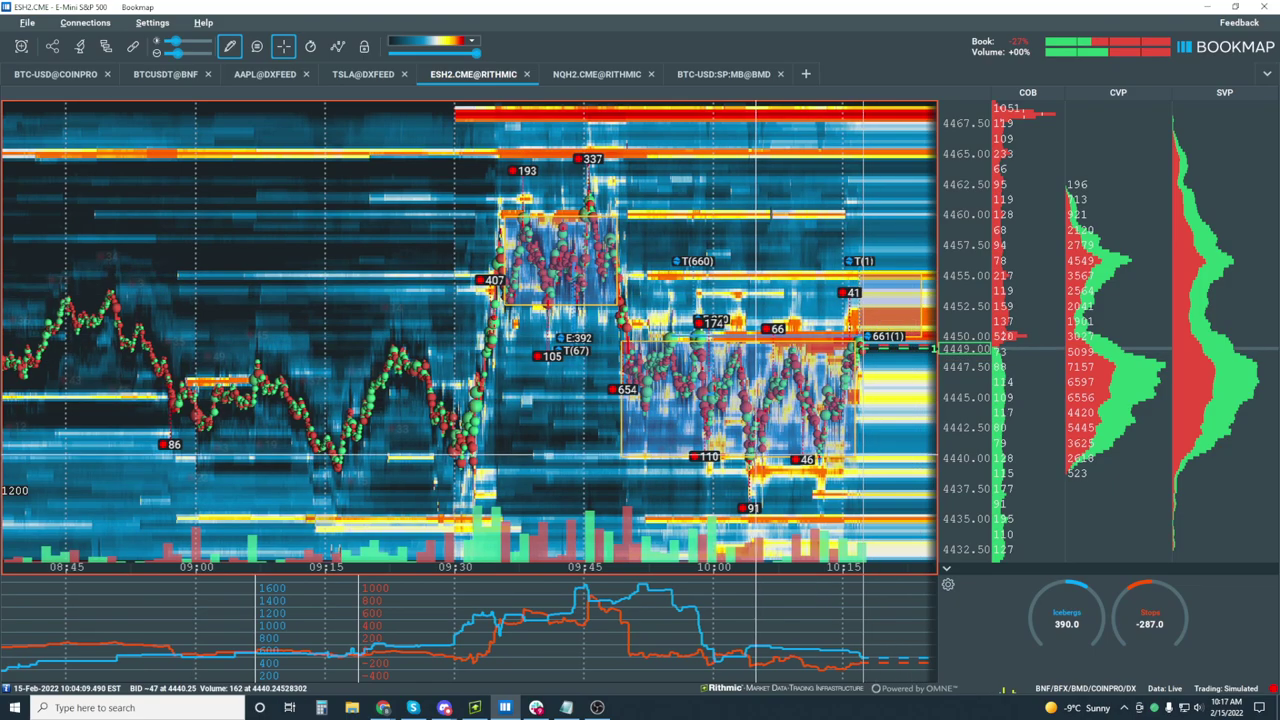
Inspect the latest price action and order liquidity just below 4450 in close detail, and return the chart to the live edge.
{"action": "scroll", "coordinate": [858, 430], "scroll_direction": "up", "scroll_amount": 5}
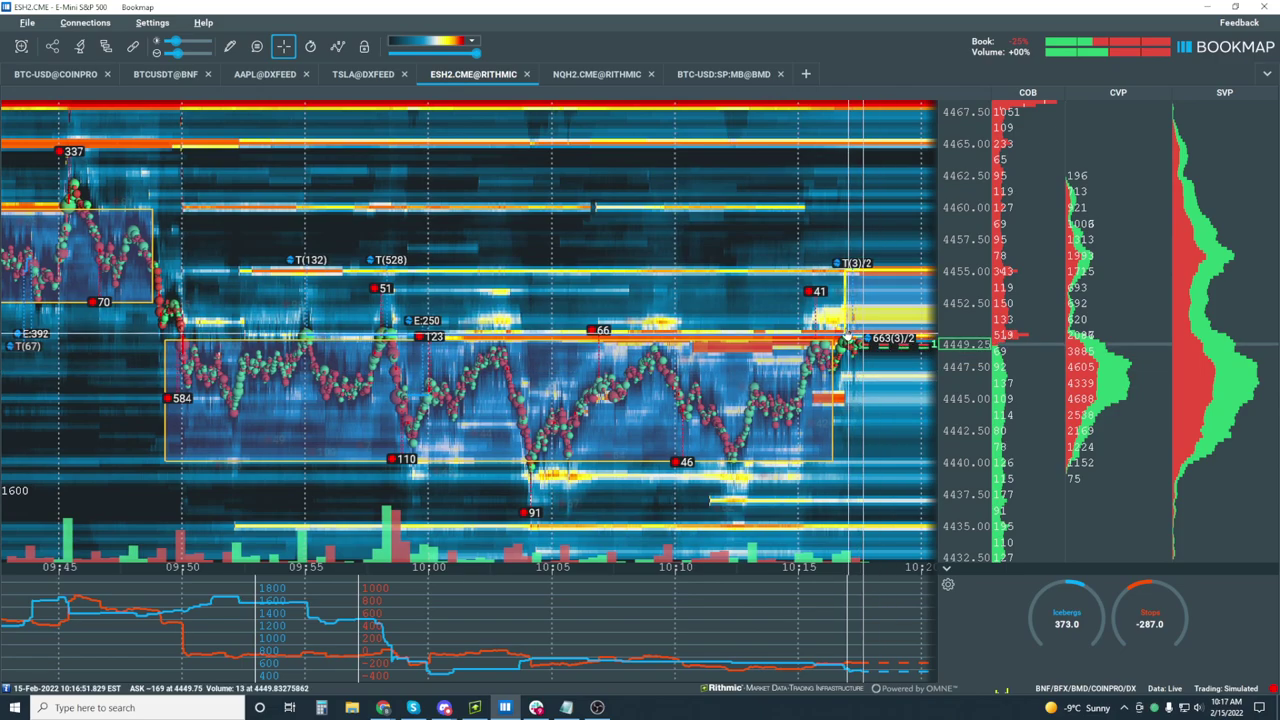
{"action": "scroll", "coordinate": [848, 340], "scroll_direction": "up", "scroll_amount": 3}
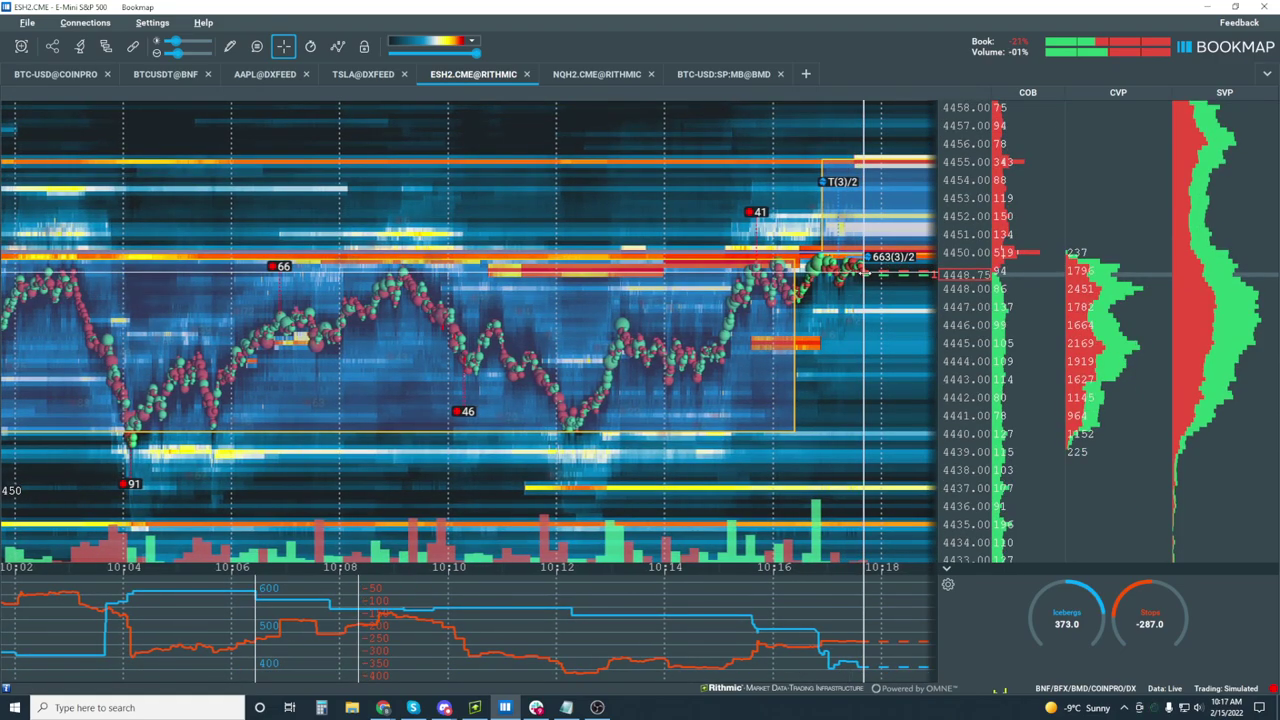
{"action": "scroll", "coordinate": [866, 272], "scroll_direction": "up", "scroll_amount": 5}
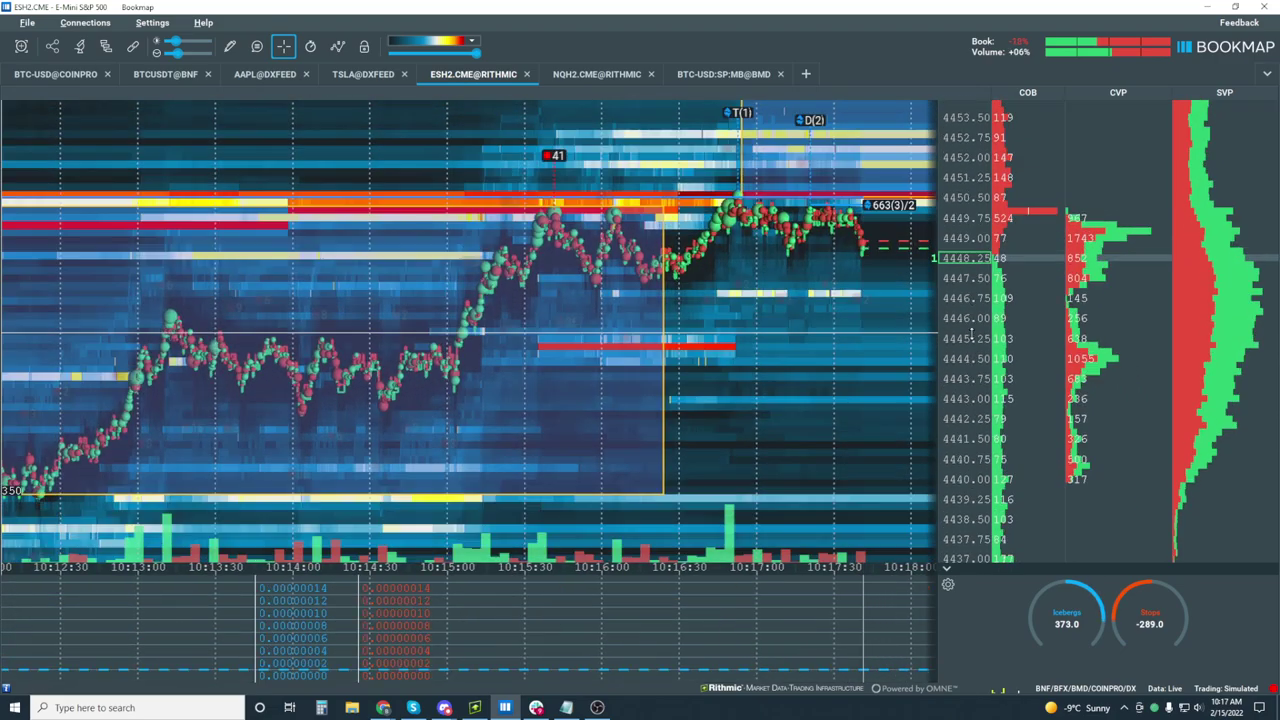
{"action": "scroll", "coordinate": [970, 336], "scroll_direction": "up", "scroll_amount": 2}
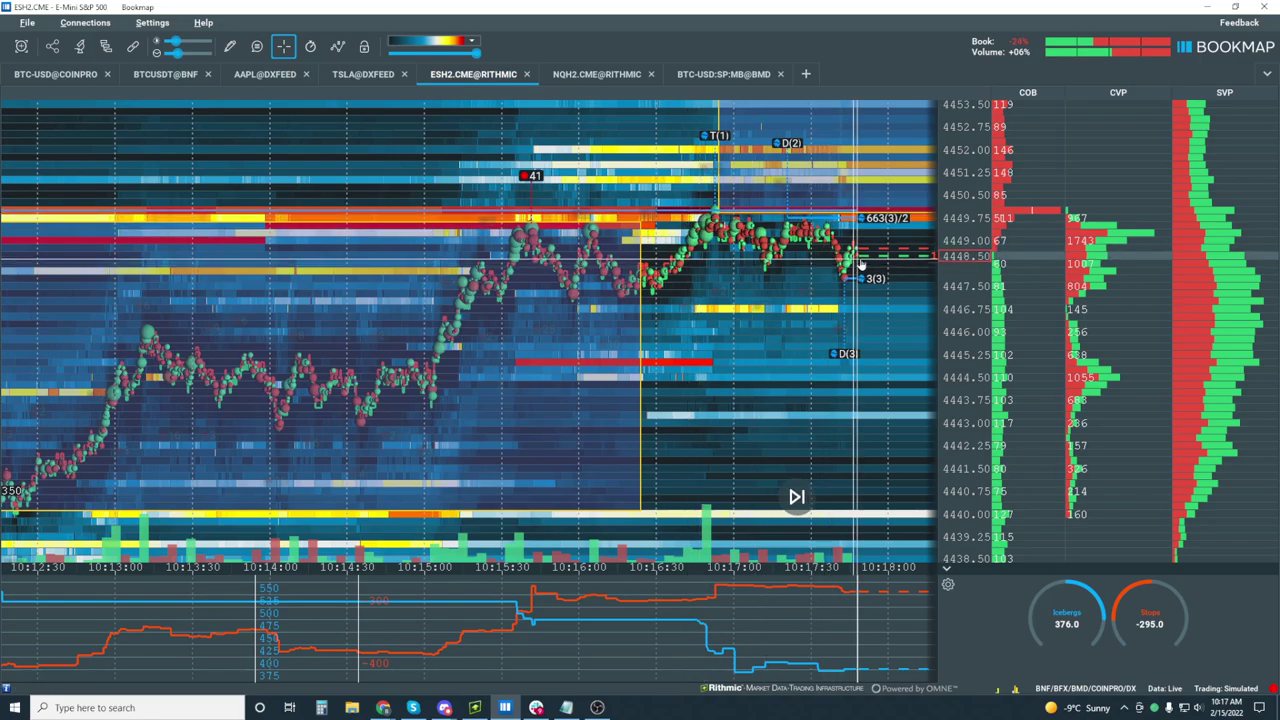
{"action": "scroll", "coordinate": [828, 248], "scroll_direction": "up", "scroll_amount": 5}
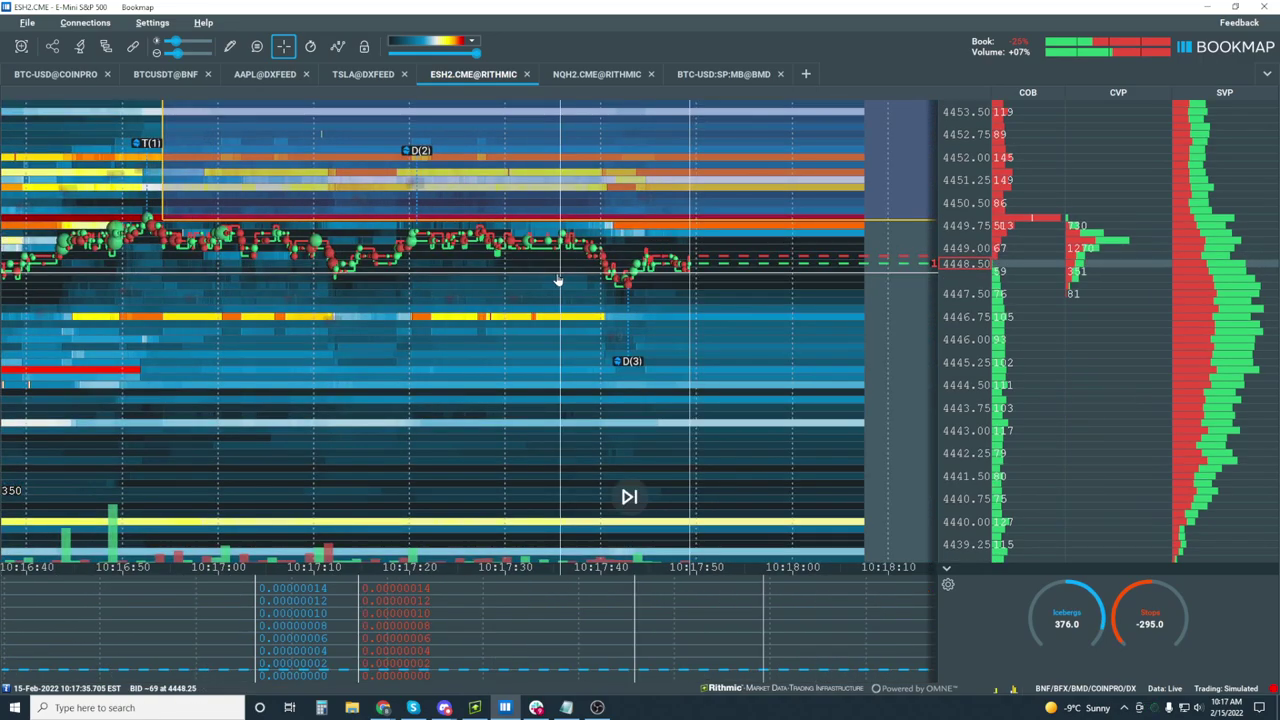
{"action": "scroll", "coordinate": [960, 318], "scroll_direction": "up", "scroll_amount": 3}
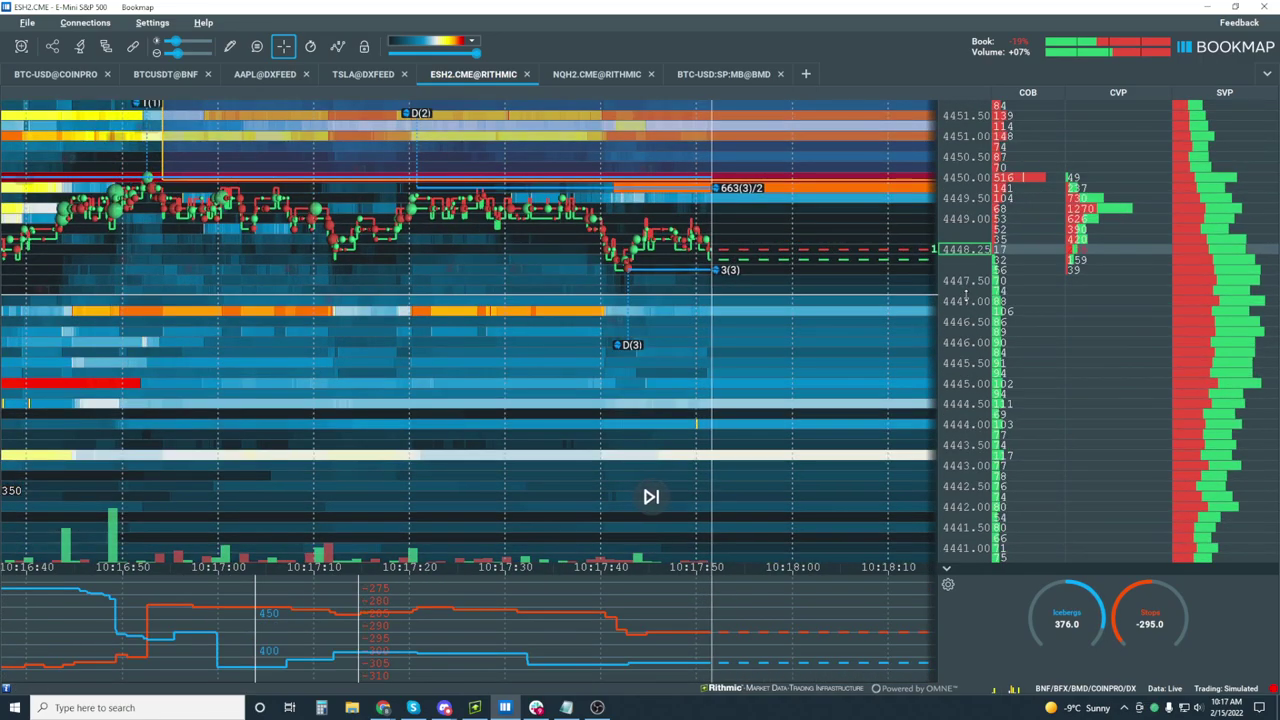
{"action": "scroll", "coordinate": [490, 330], "scroll_direction": "down", "scroll_amount": 3}
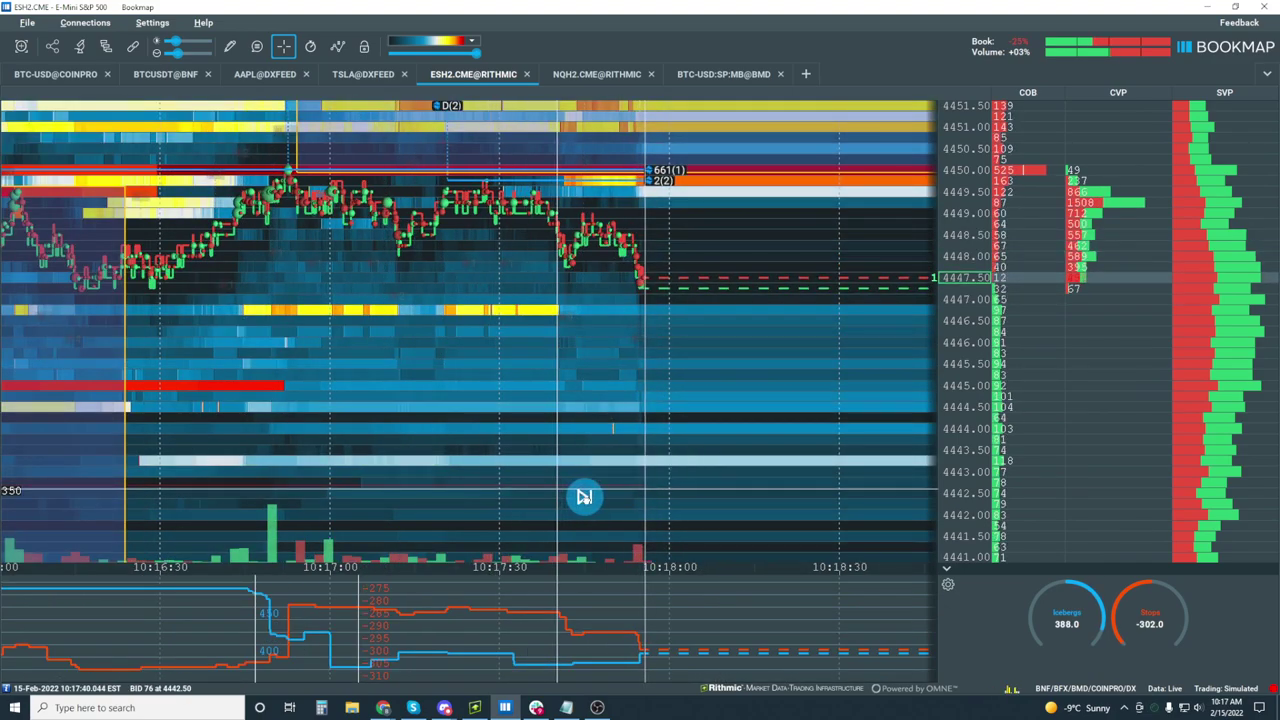
{"action": "left_click", "coordinate": [584, 497]}
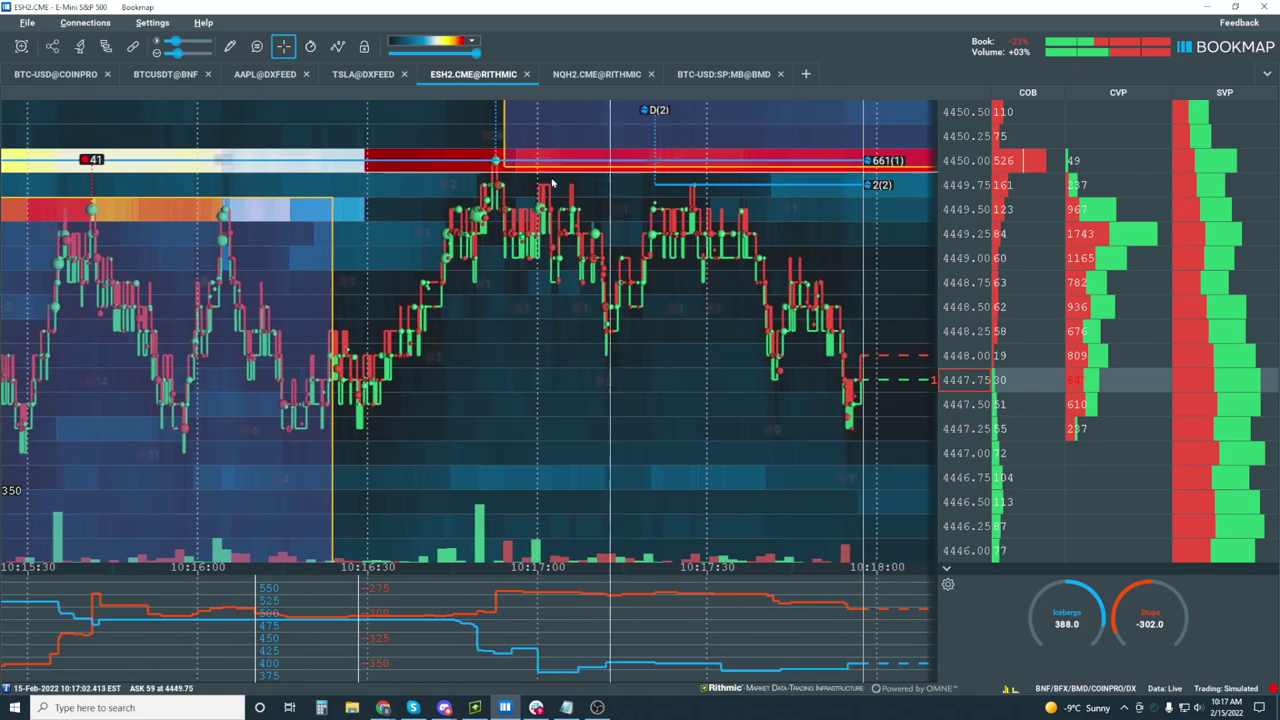
Examine the trades and iceberg markers at the 4450 level around 09:55 and 09:58.
{"action": "scroll", "coordinate": [495, 200], "scroll_direction": "down", "scroll_amount": 3}
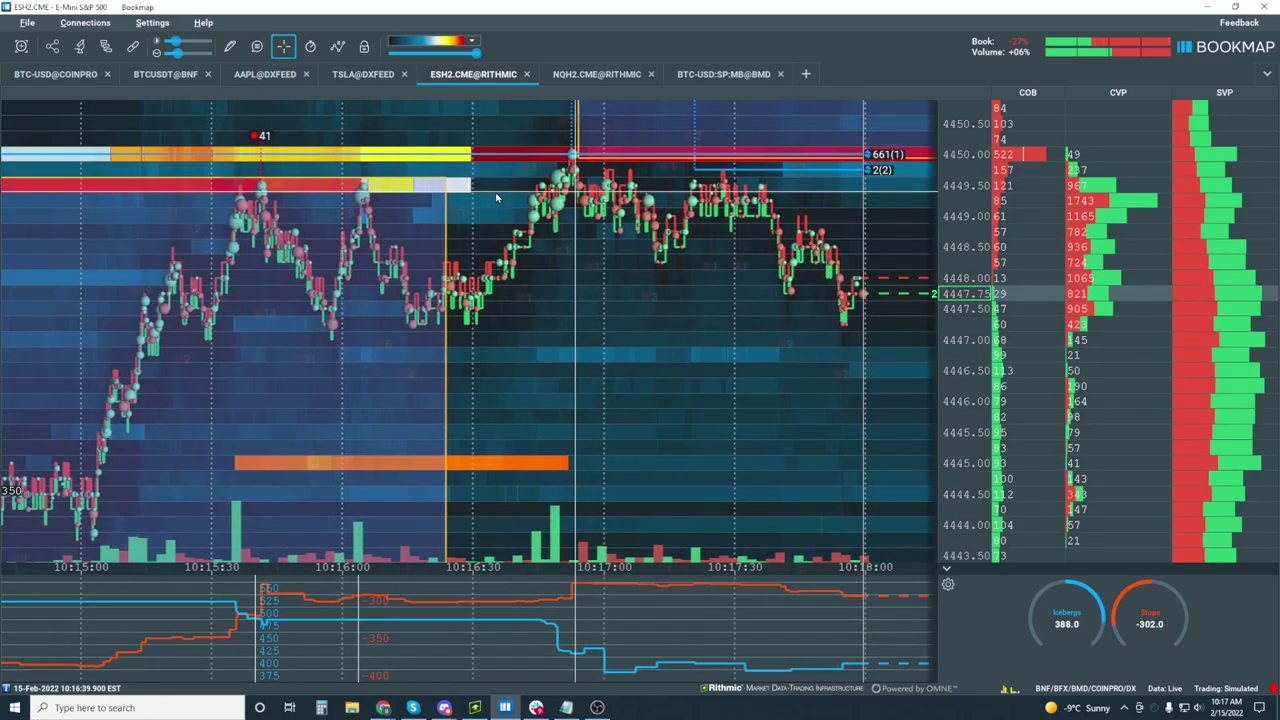
{"action": "scroll", "coordinate": [495, 197], "scroll_direction": "down", "scroll_amount": 5}
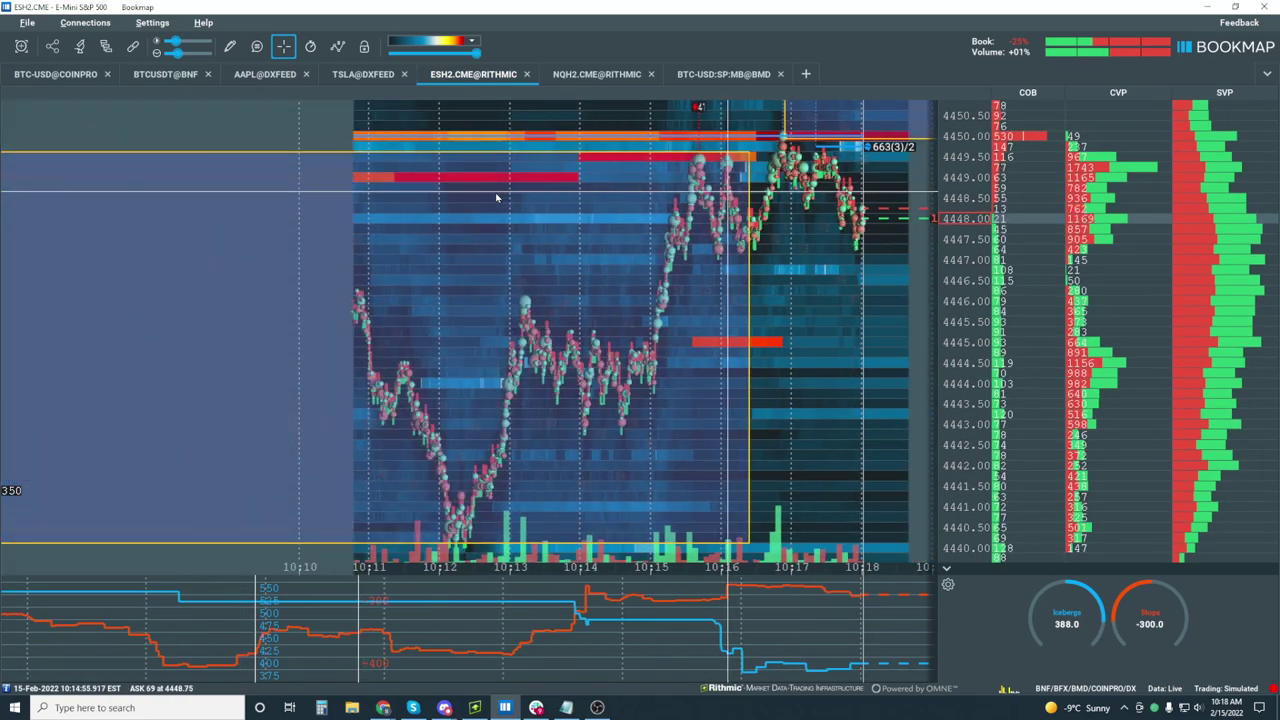
{"action": "scroll", "coordinate": [493, 200], "scroll_direction": "down", "scroll_amount": 2}
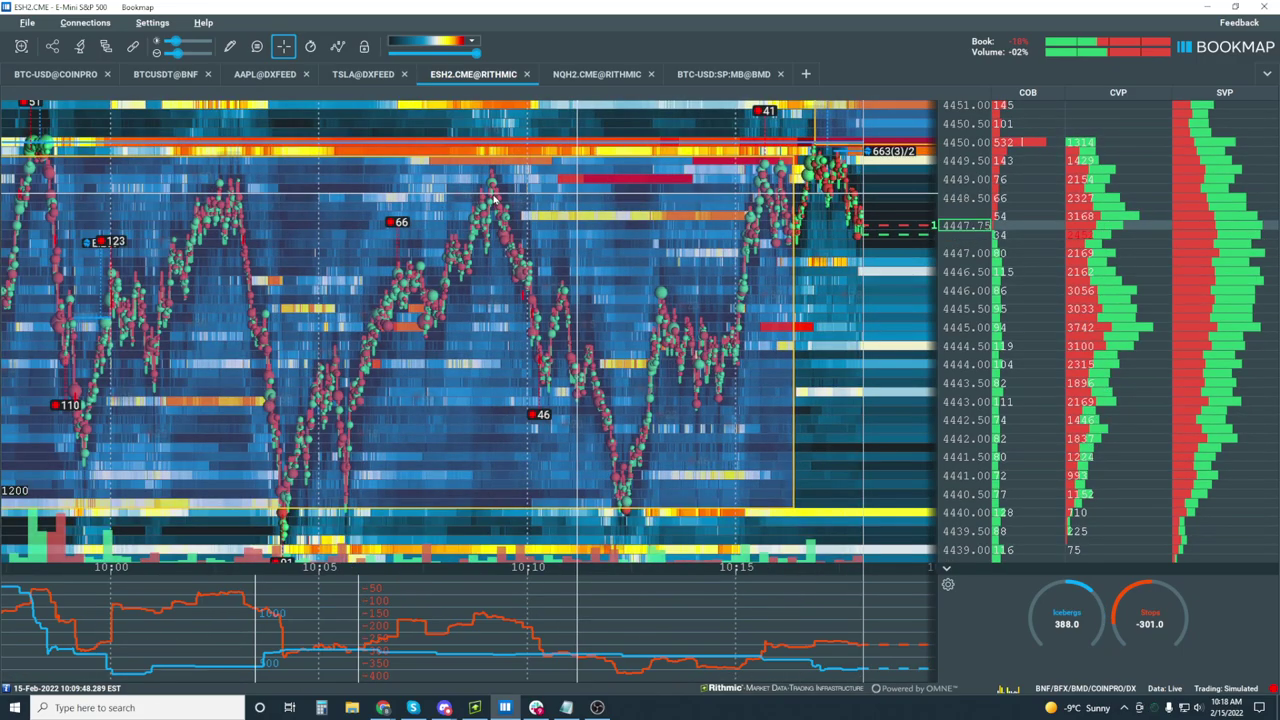
{"action": "scroll", "coordinate": [143, 214], "scroll_direction": "down", "scroll_amount": 4}
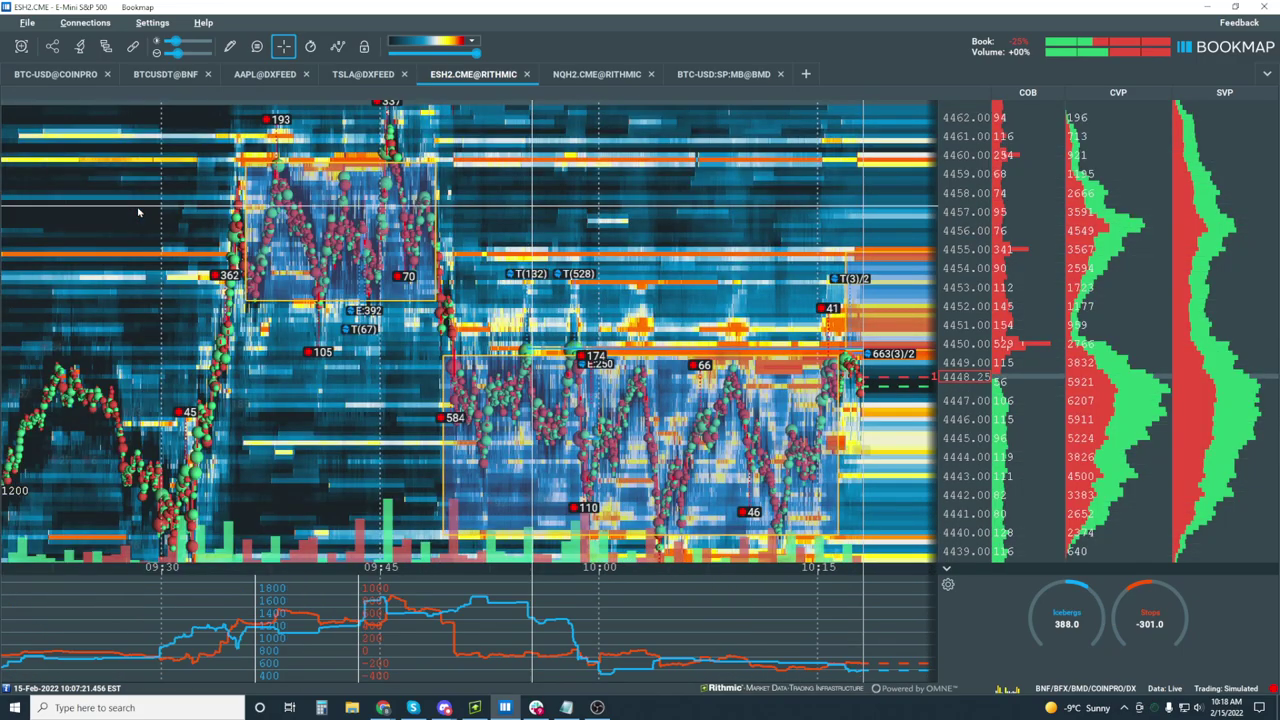
{"action": "scroll", "coordinate": [430, 340], "scroll_direction": "up", "scroll_amount": 2}
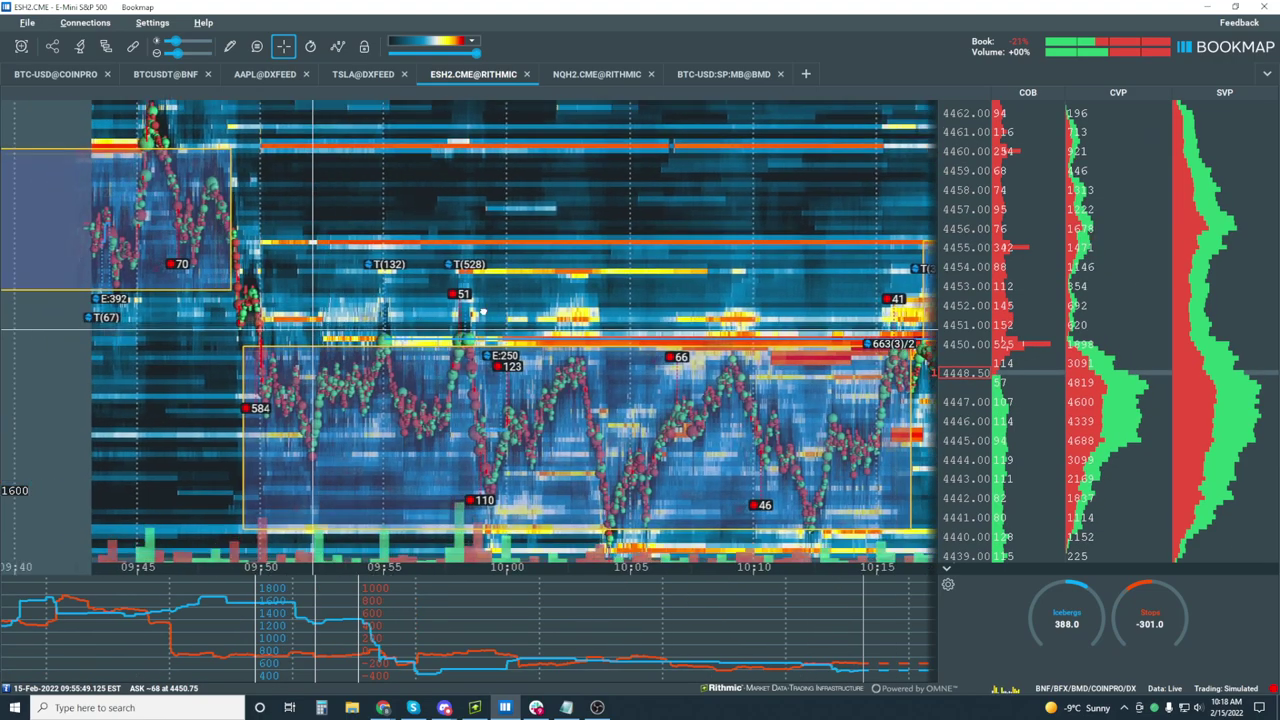
{"action": "scroll", "coordinate": [484, 312], "scroll_direction": "up", "scroll_amount": 3}
{"action": "left_click_drag", "start_coordinate": [484, 312], "coordinate": [557, 315]}
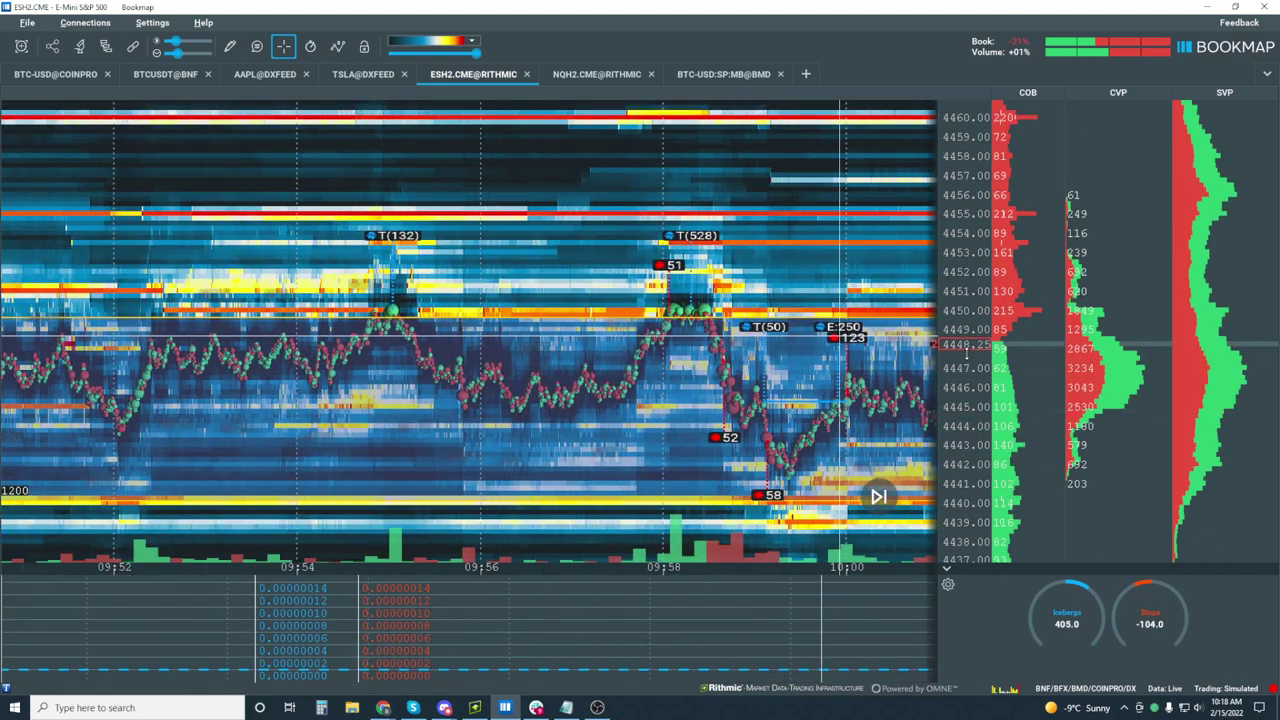
{"action": "scroll", "coordinate": [957, 293], "scroll_direction": "up", "scroll_amount": 5}
{"action": "scroll", "coordinate": [957, 293], "scroll_direction": "down", "scroll_amount": 3}
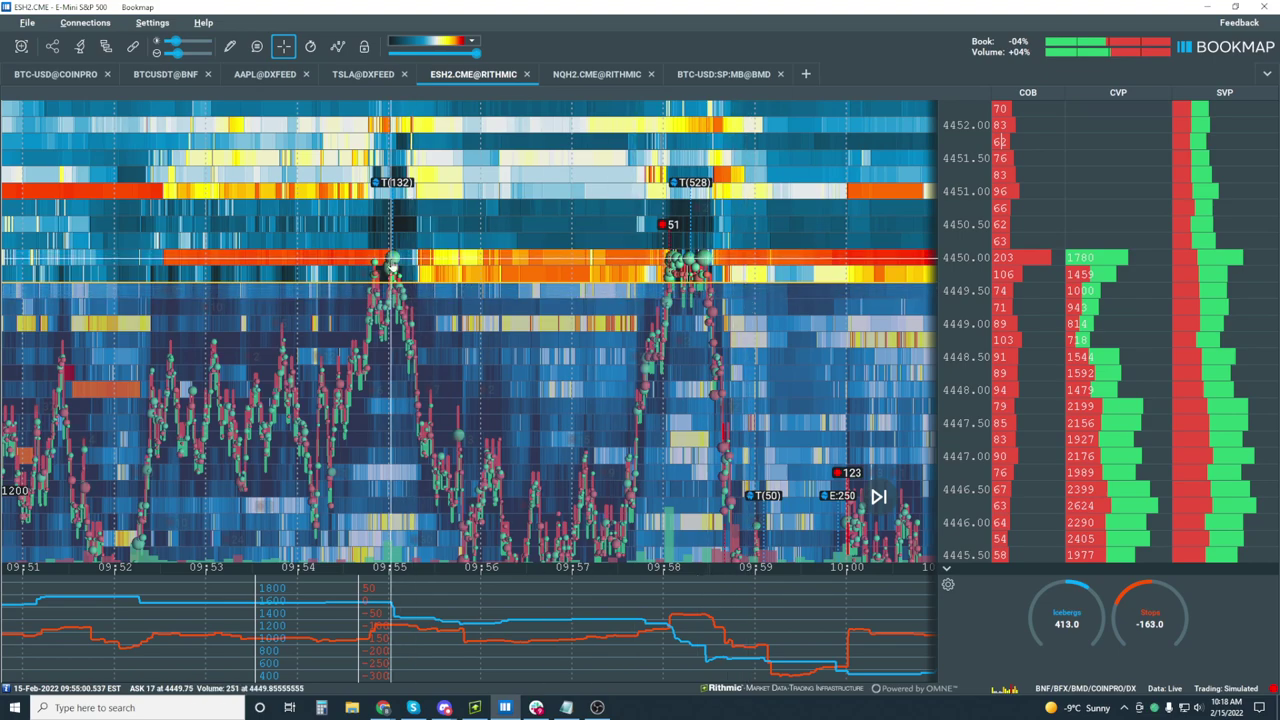
{"action": "scroll", "coordinate": [988, 212], "scroll_direction": "down", "scroll_amount": 1}
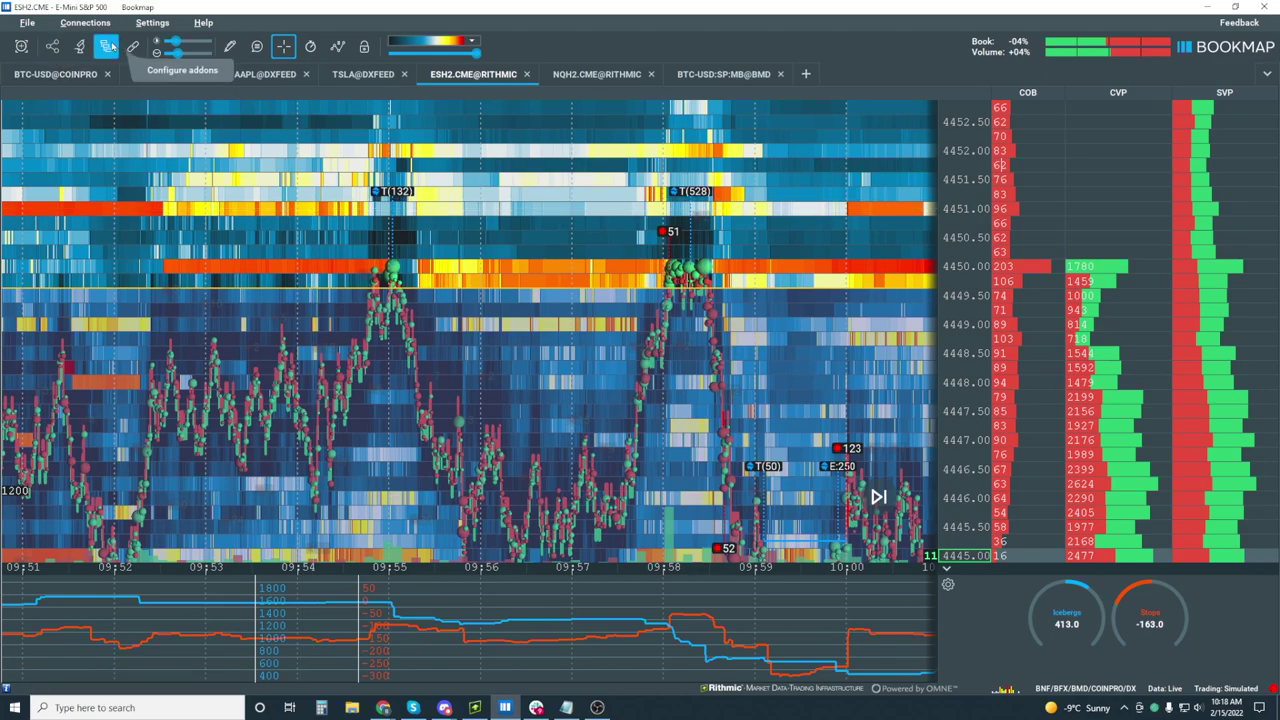
Enable the automatic individual threshold for icebergs in the Stops&Icebergs On-Chart addon's visual settings.
{"action": "left_click", "coordinate": [107, 46]}
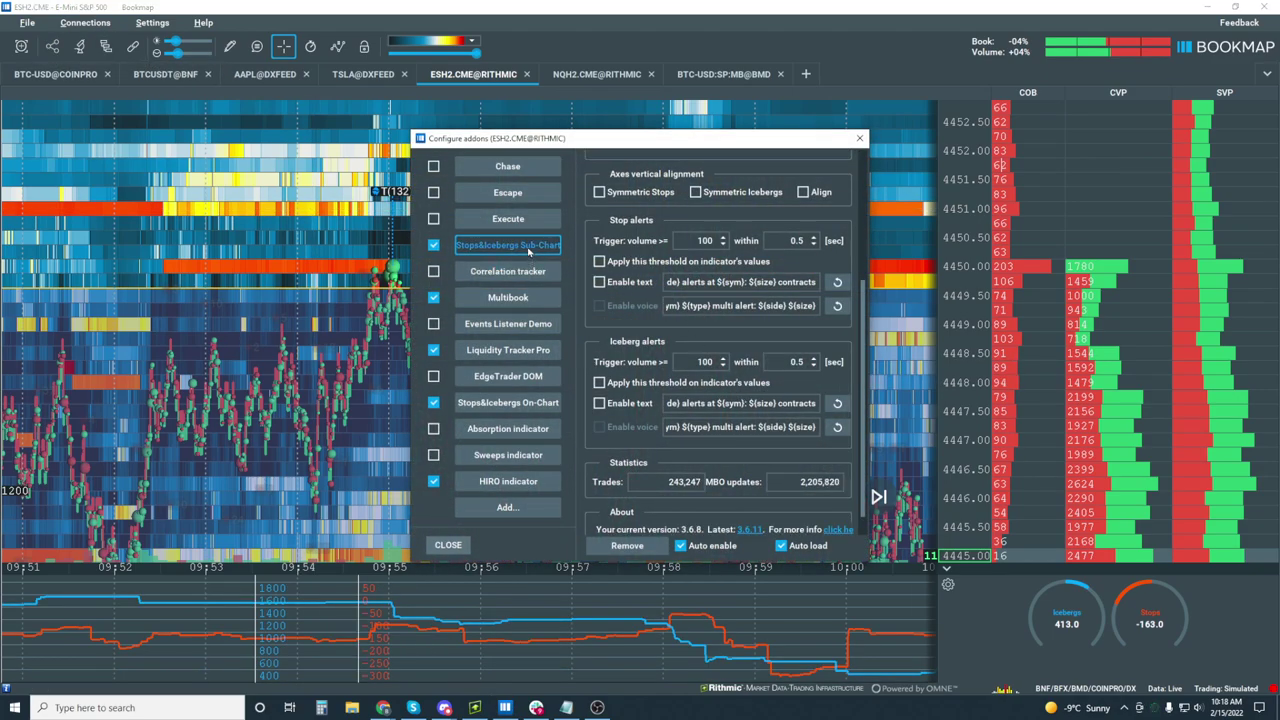
{"action": "left_click", "coordinate": [526, 406]}
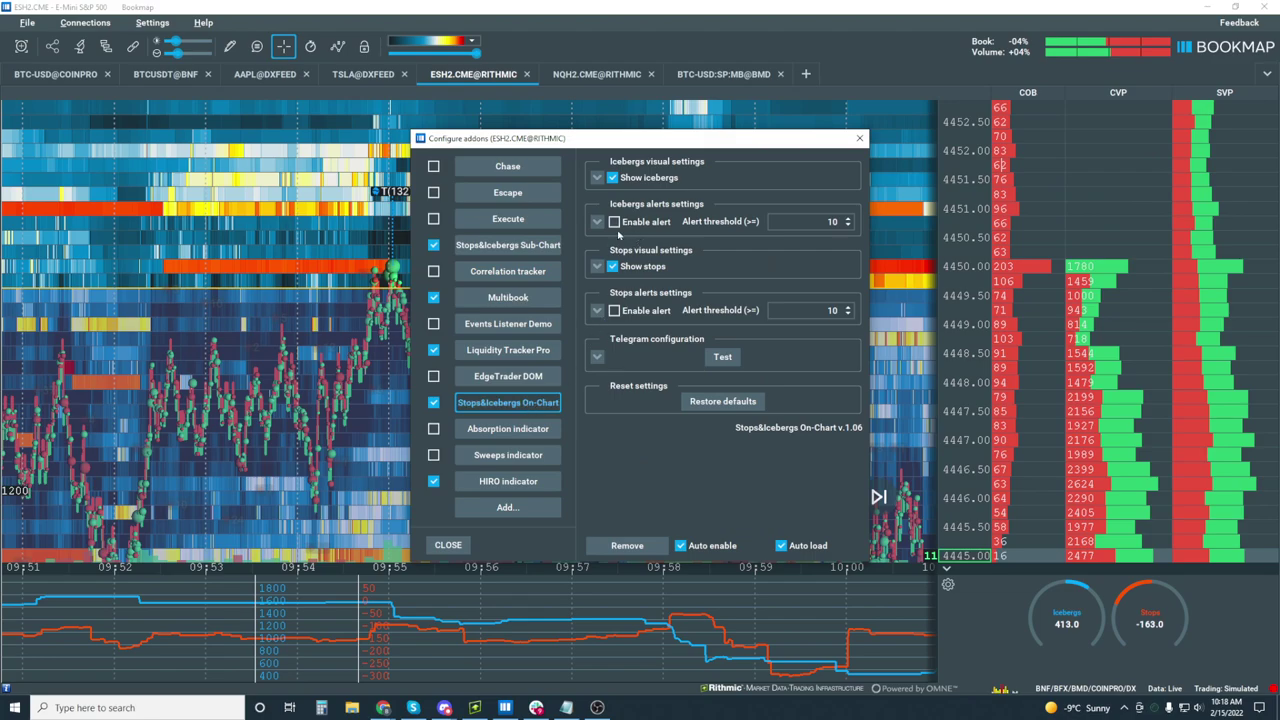
{"action": "left_click", "coordinate": [597, 178]}
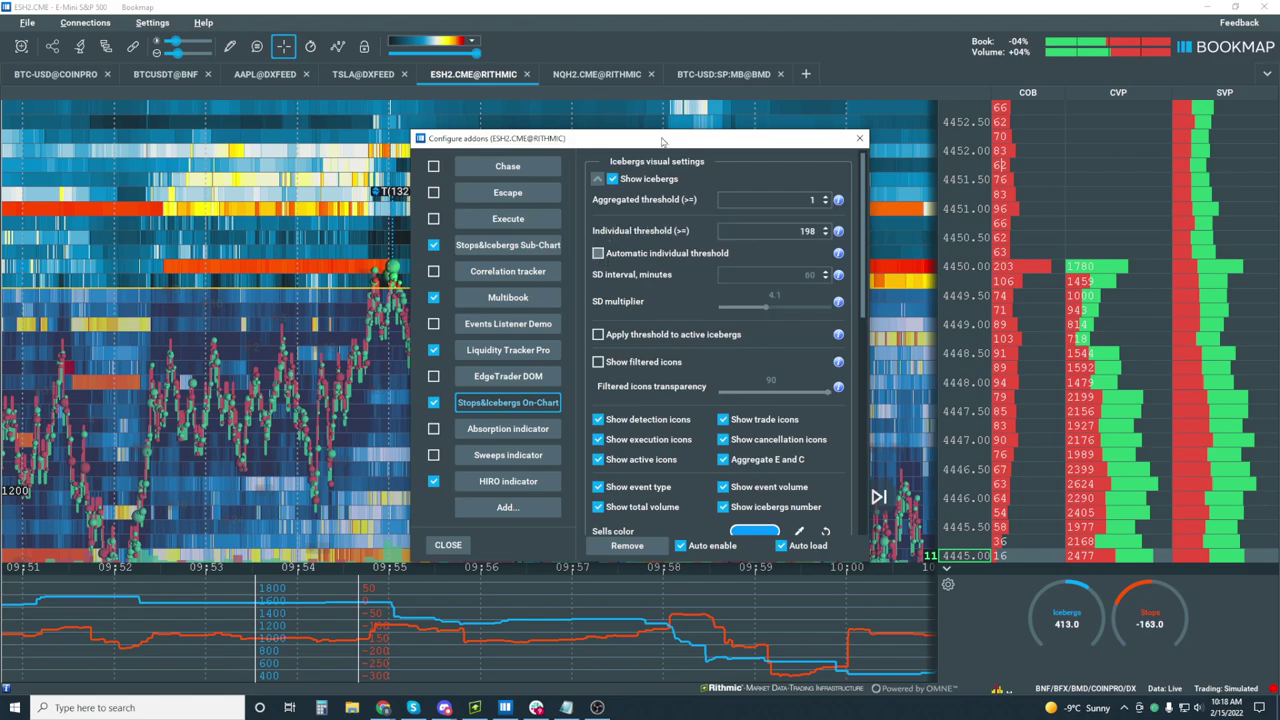
{"action": "left_click_drag", "start_coordinate": [661, 140], "coordinate": [530, 373]}
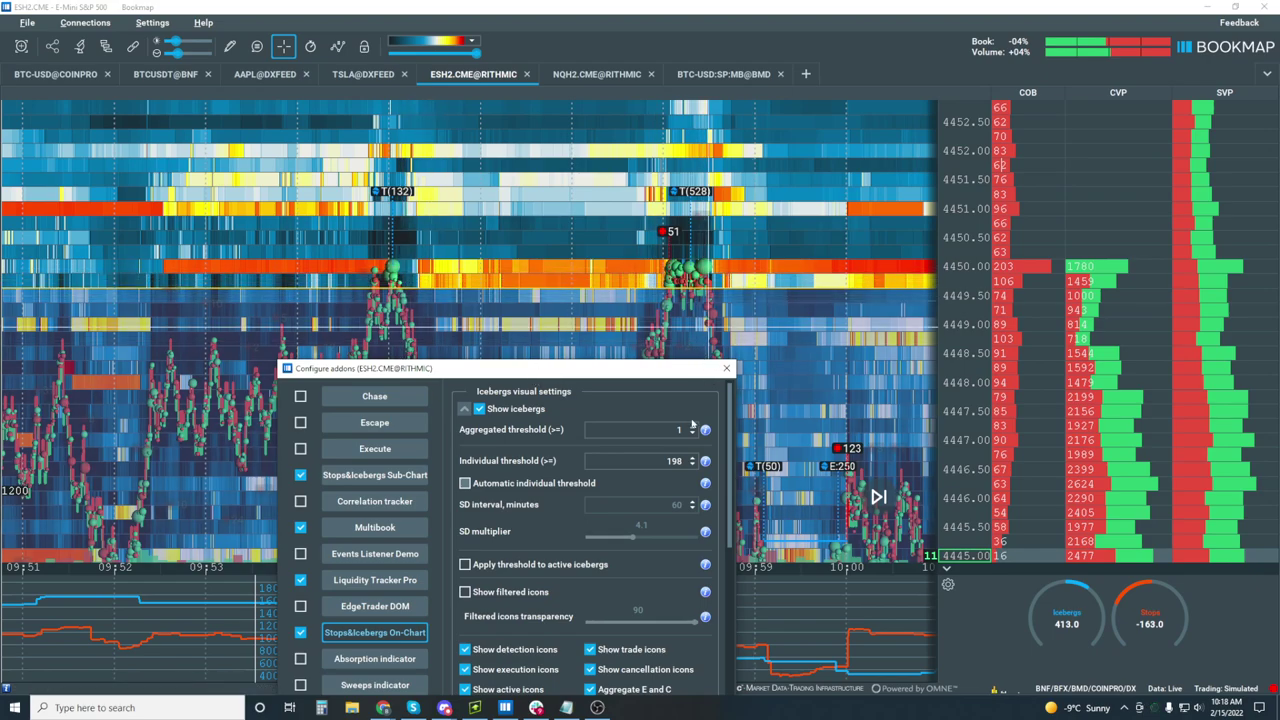
{"action": "scroll", "coordinate": [745, 300], "scroll_direction": "down", "scroll_amount": 3}
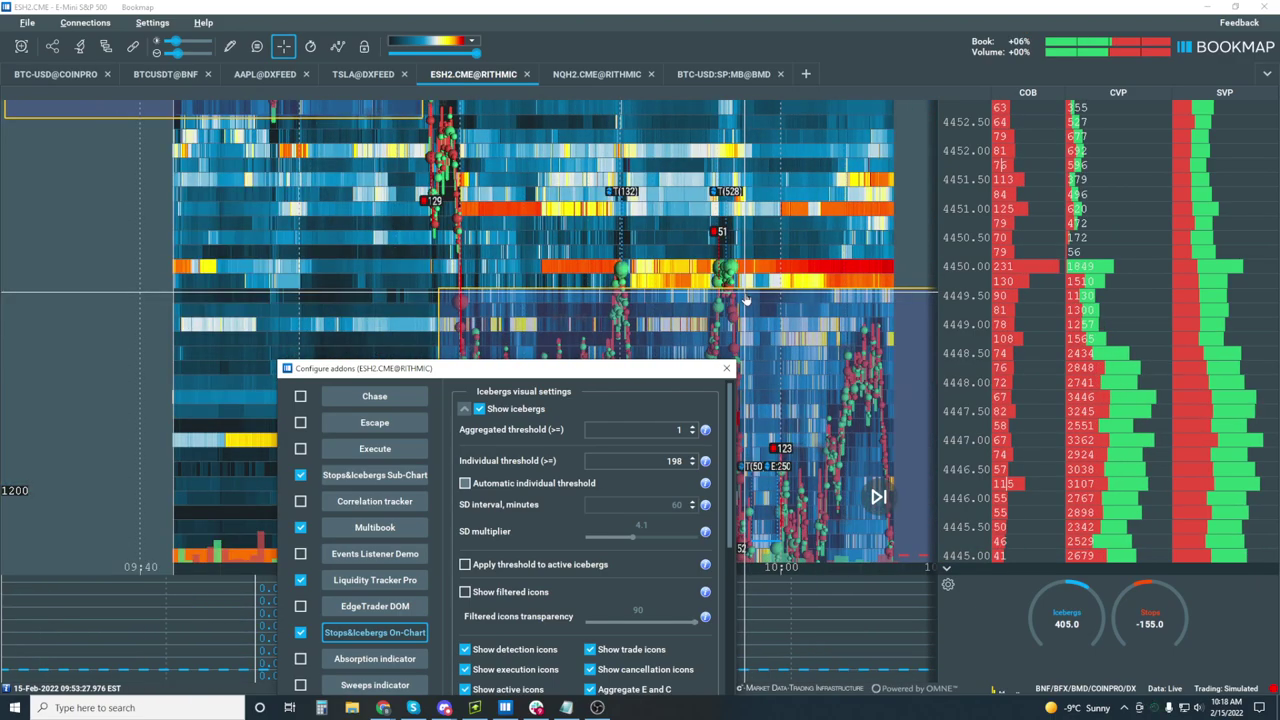
{"action": "left_click", "coordinate": [466, 483]}
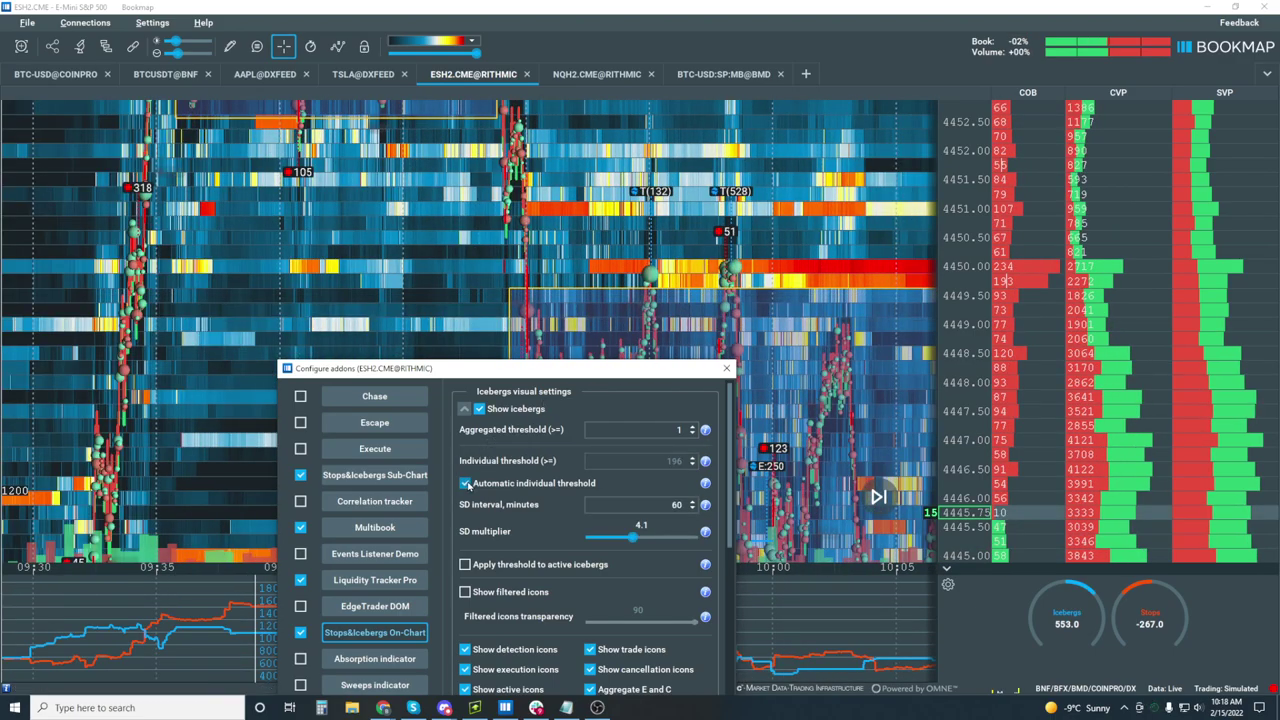
{"action": "left_click", "coordinate": [725, 372]}
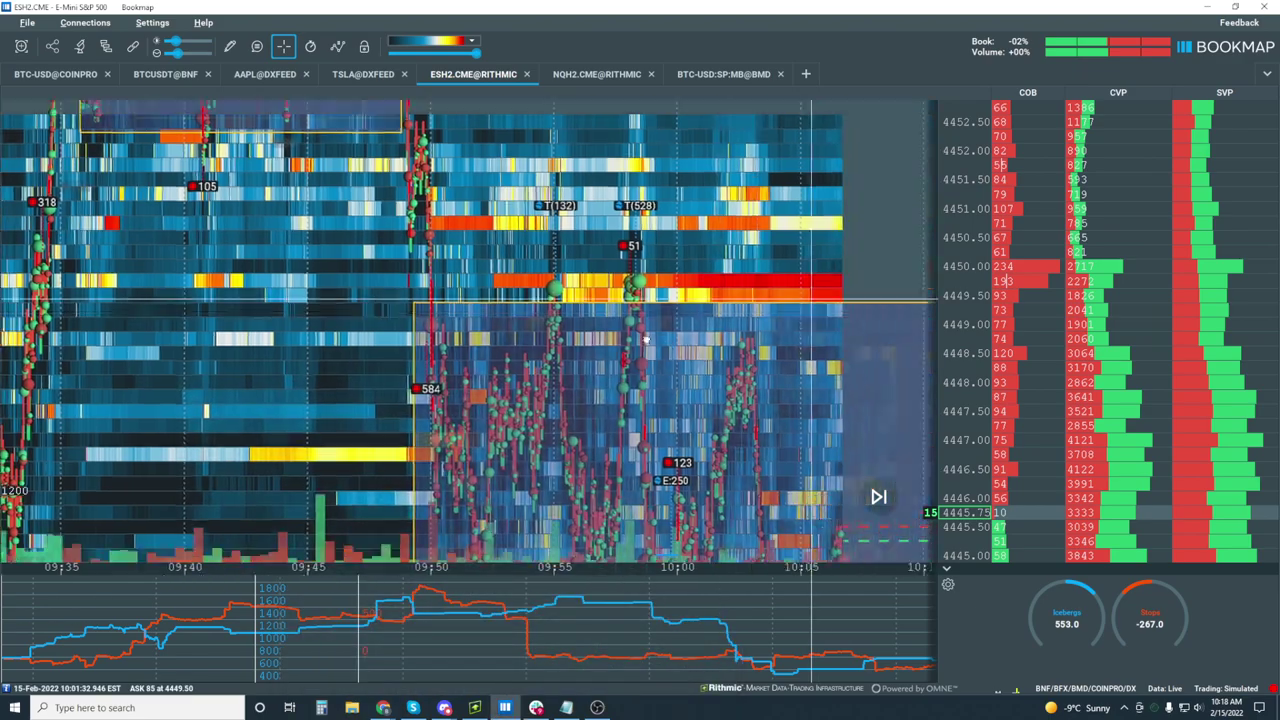
Compare the 4450 liquidity band and iceberg markers at the earlier highs with the price action after 10:15.
{"action": "scroll", "coordinate": [785, 300], "scroll_direction": "down", "scroll_amount": 2}
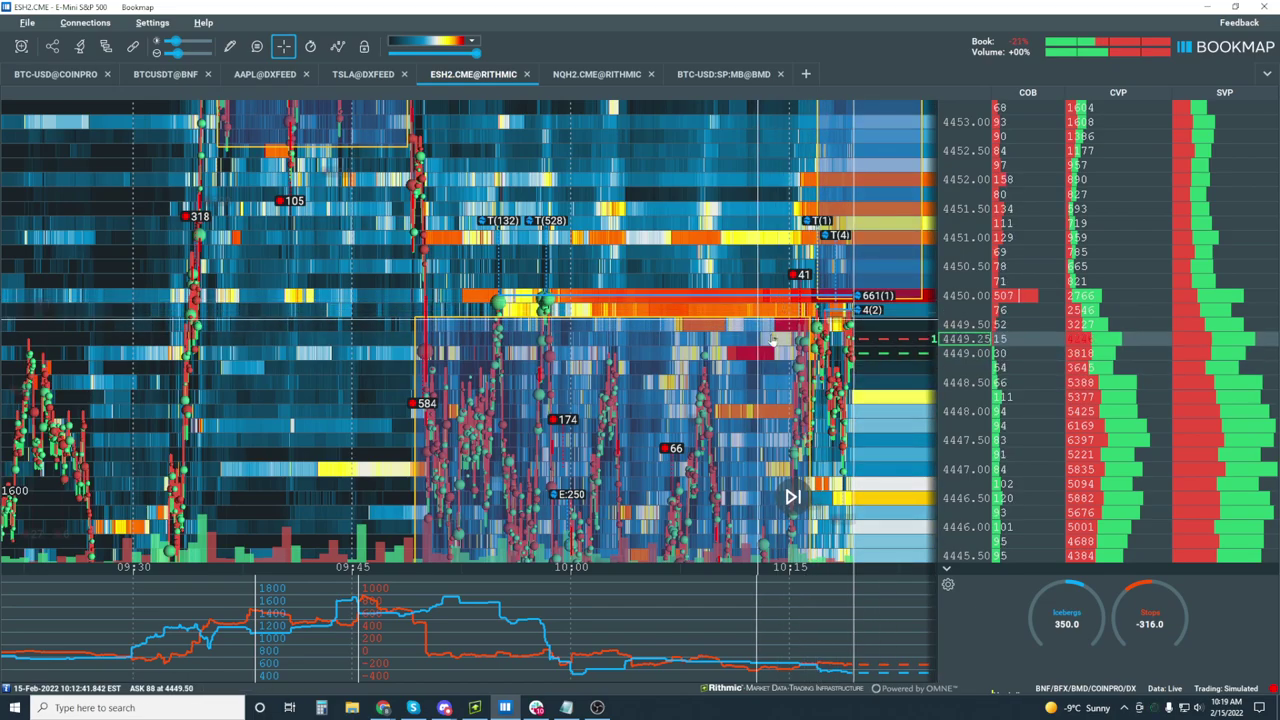
{"action": "scroll", "coordinate": [772, 340], "scroll_direction": "up", "scroll_amount": 5}
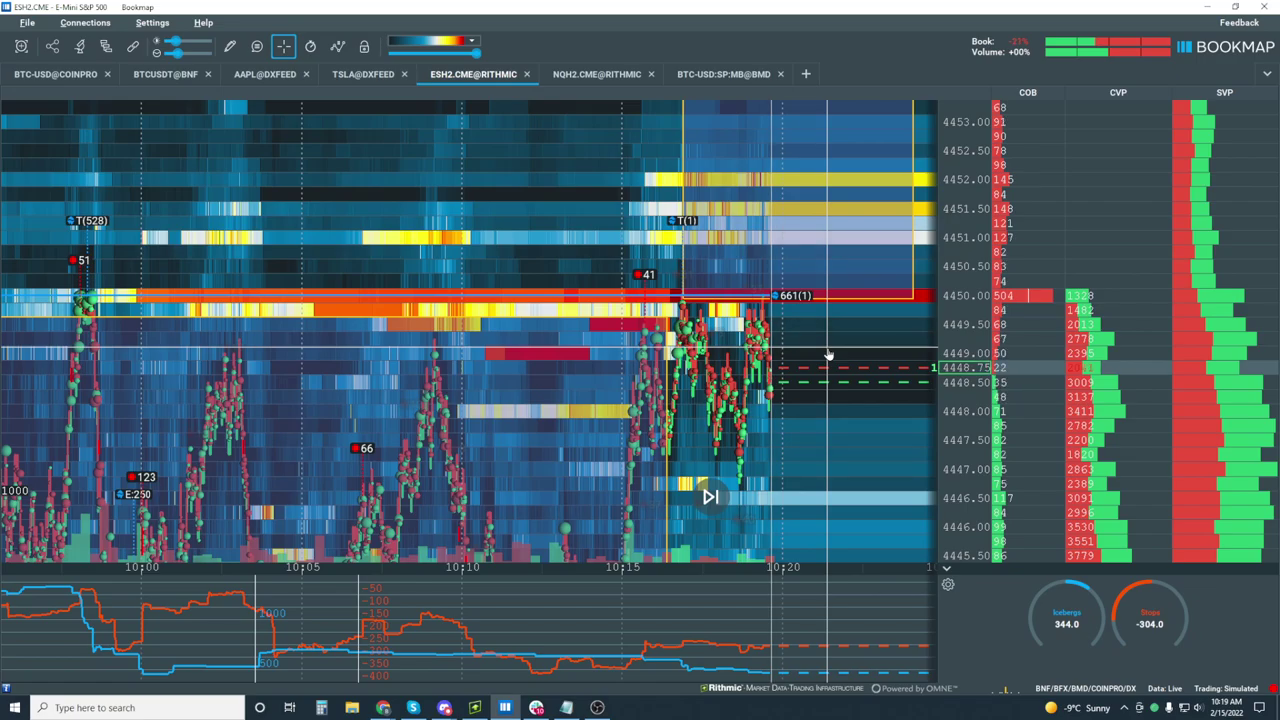
{"action": "scroll", "coordinate": [780, 380], "scroll_direction": "up", "scroll_amount": 2}
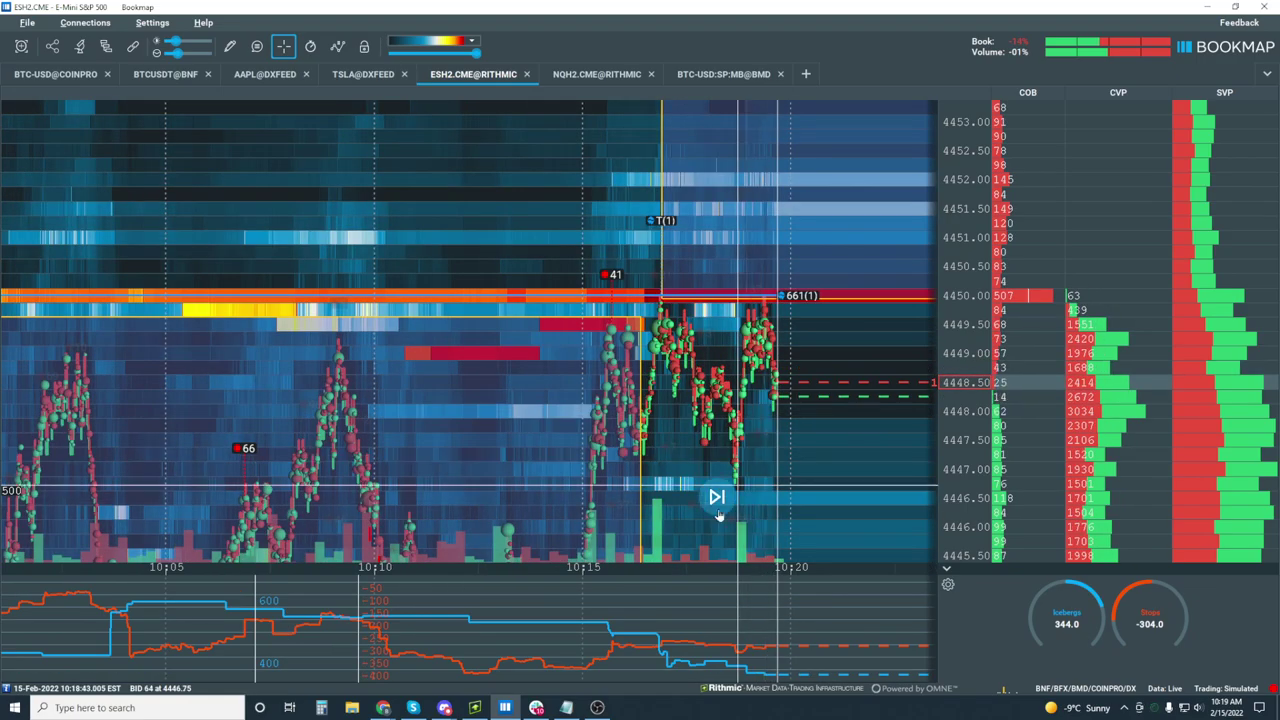
Return the chart to the live edge and inspect the price action below 4450 between 10:16 and 10:20.
{"action": "left_click", "coordinate": [717, 508]}
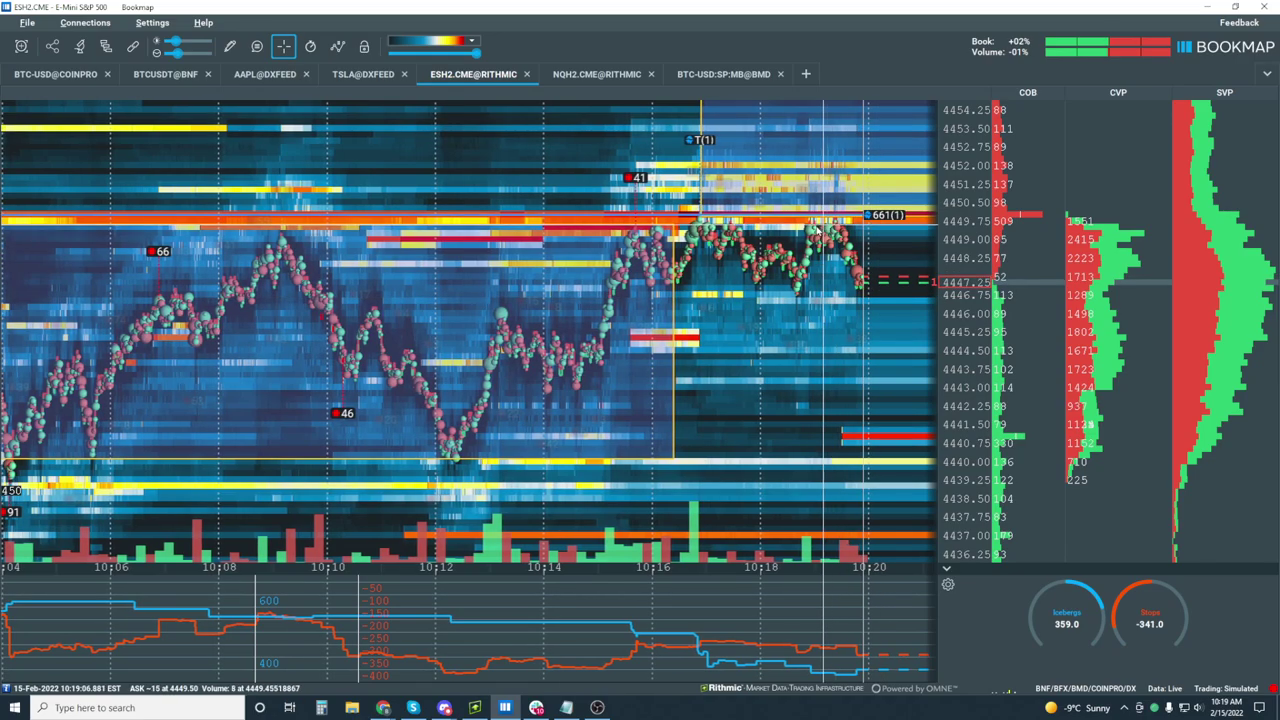
{"action": "scroll", "coordinate": [815, 229], "scroll_direction": "up", "scroll_amount": 5}
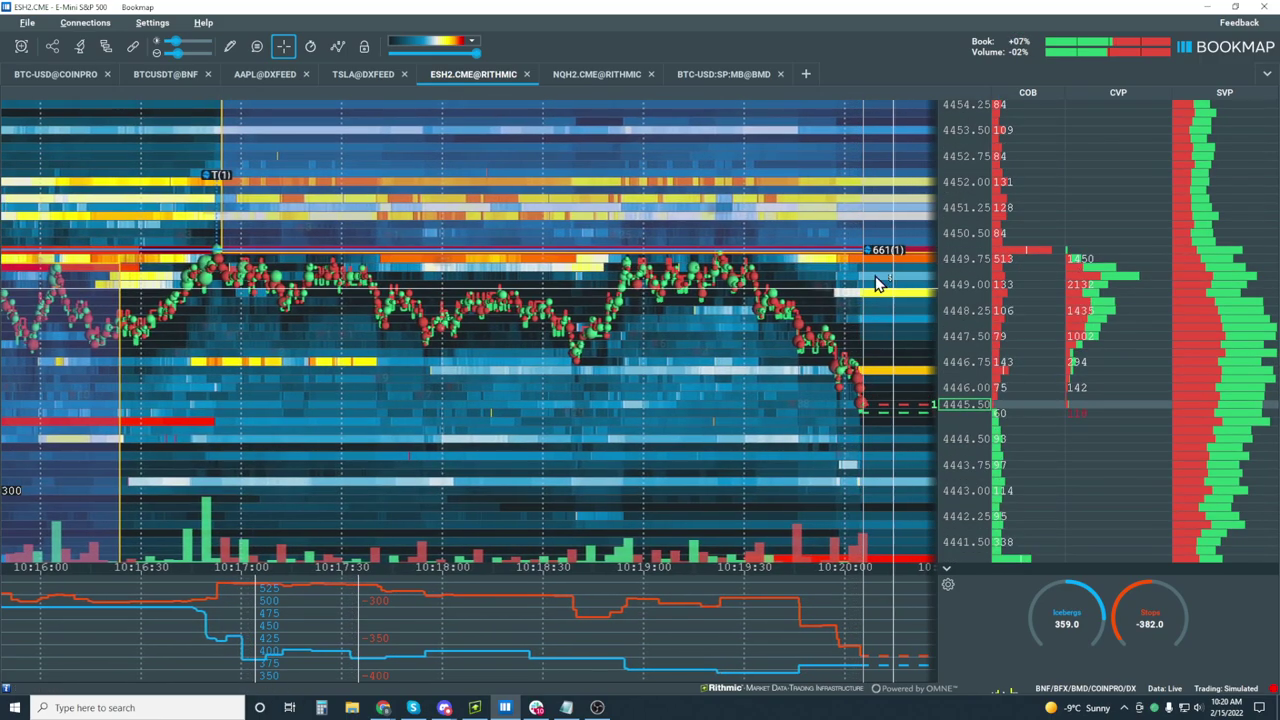
{"action": "scroll", "coordinate": [857, 297], "scroll_direction": "down", "scroll_amount": 2}
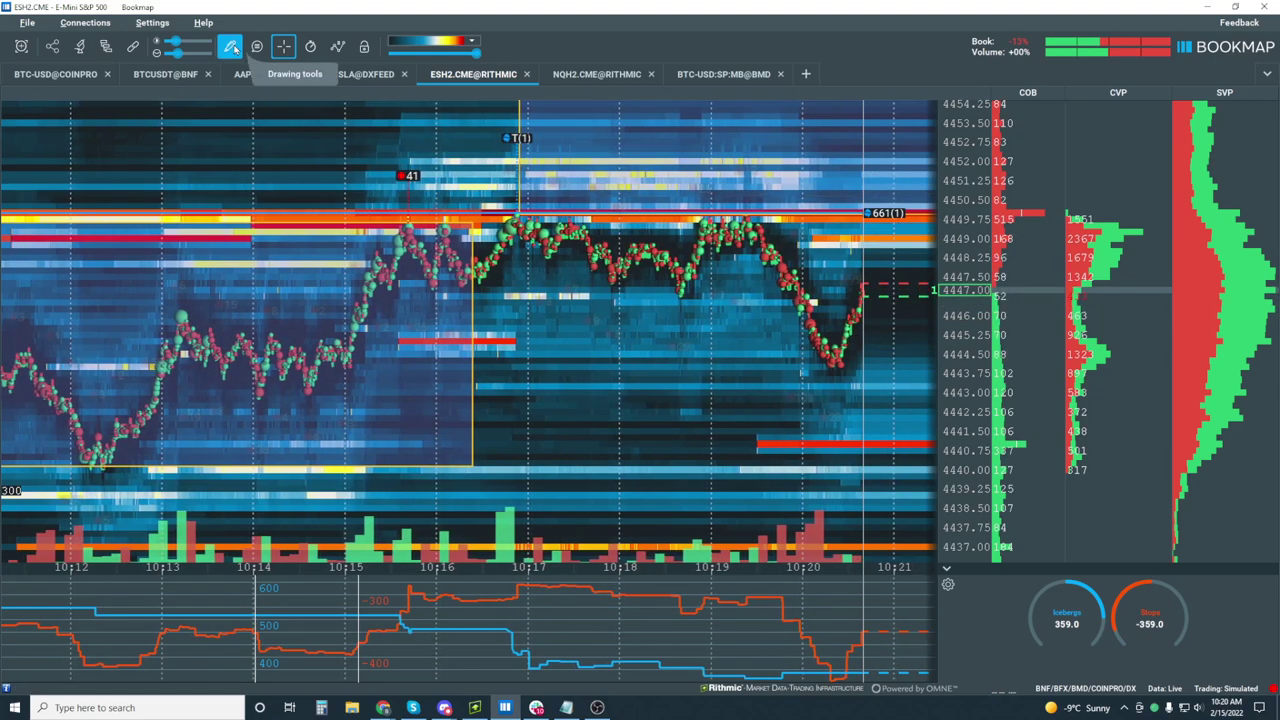
Display the VWAP line on the ESH2 chart and review it against the price ranges since the 09:30 open.
{"action": "left_click", "coordinate": [338, 47]}
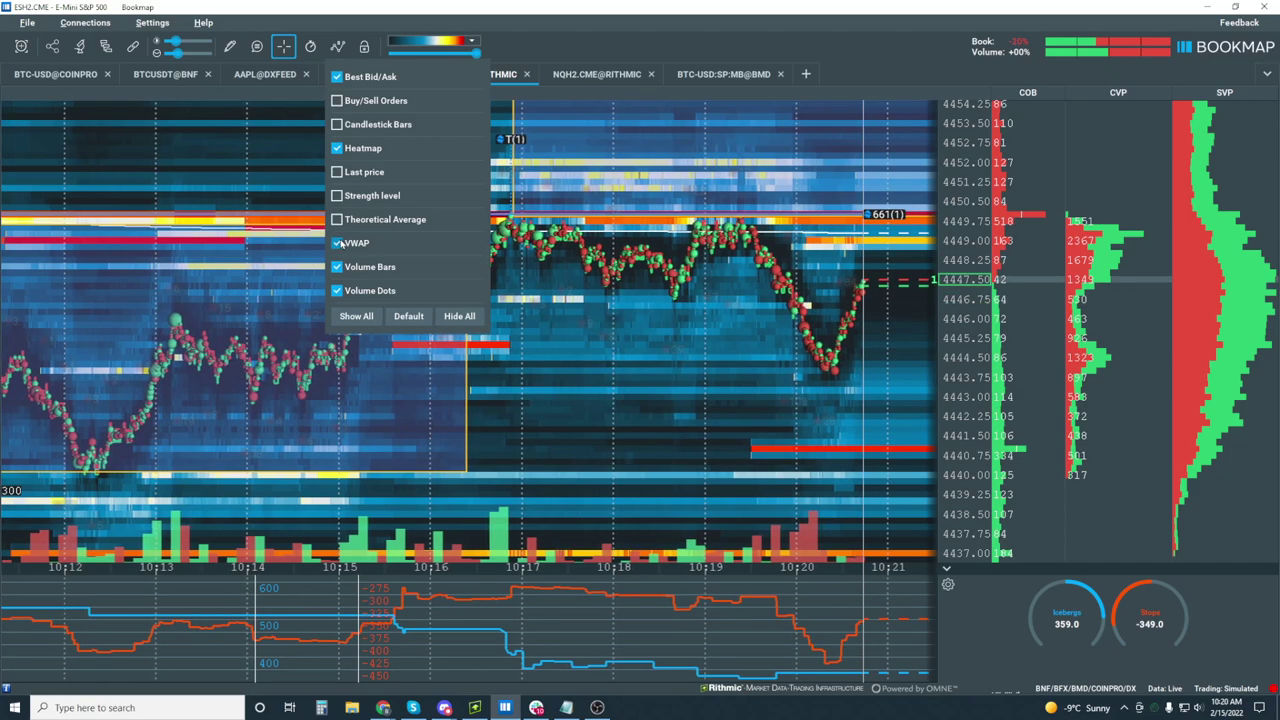
{"action": "left_click", "coordinate": [678, 215]}
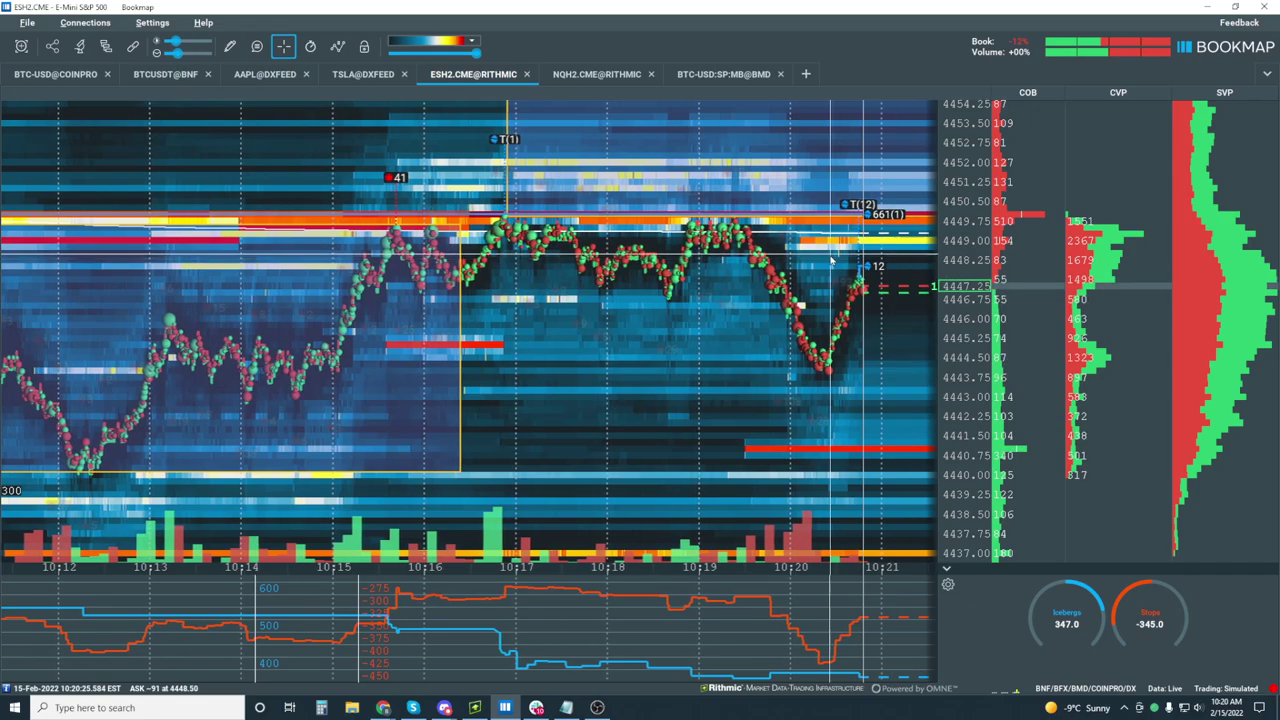
{"action": "scroll", "coordinate": [828, 262], "scroll_direction": "down", "scroll_amount": 5}
{"action": "scroll", "coordinate": [828, 262], "scroll_direction": "down", "scroll_amount": 3}
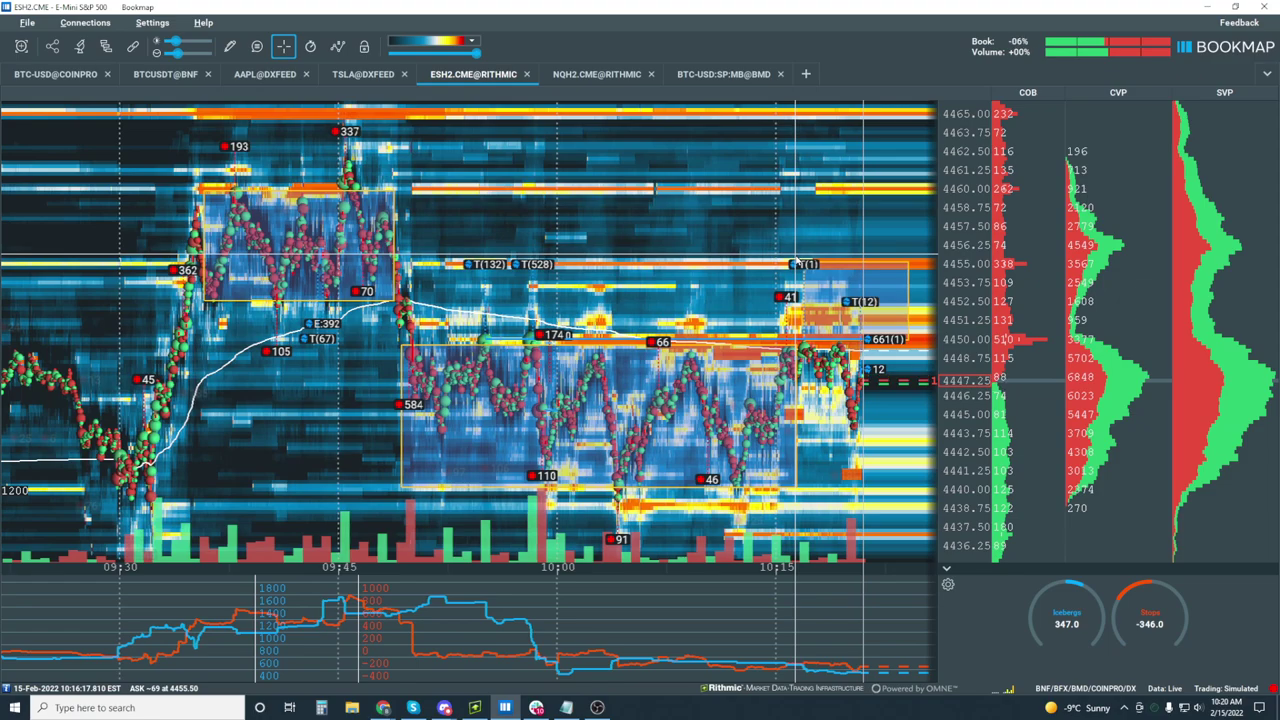
{"action": "scroll", "coordinate": [800, 270], "scroll_direction": "up", "scroll_amount": 3}
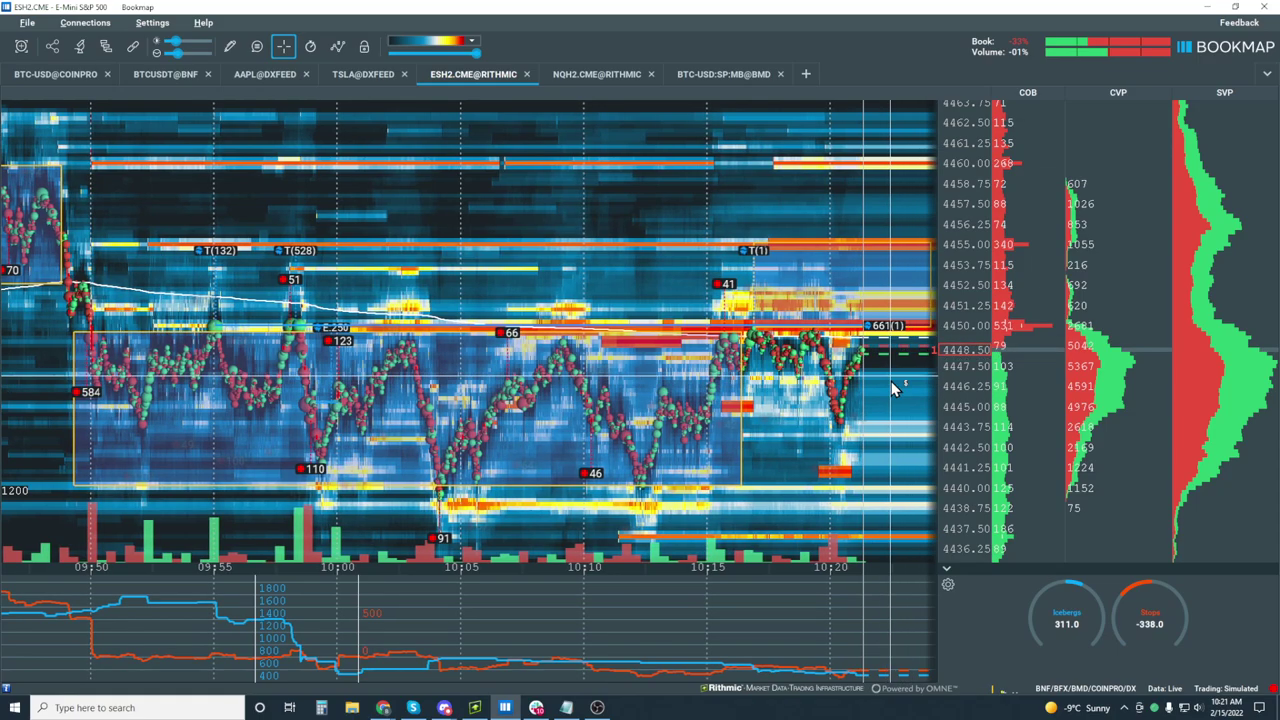
Examine how price reacts to the VWAP line and the liquidity below 4450 between 10:16 and 10:22.
{"action": "scroll", "coordinate": [888, 370], "scroll_direction": "up", "scroll_amount": 3}
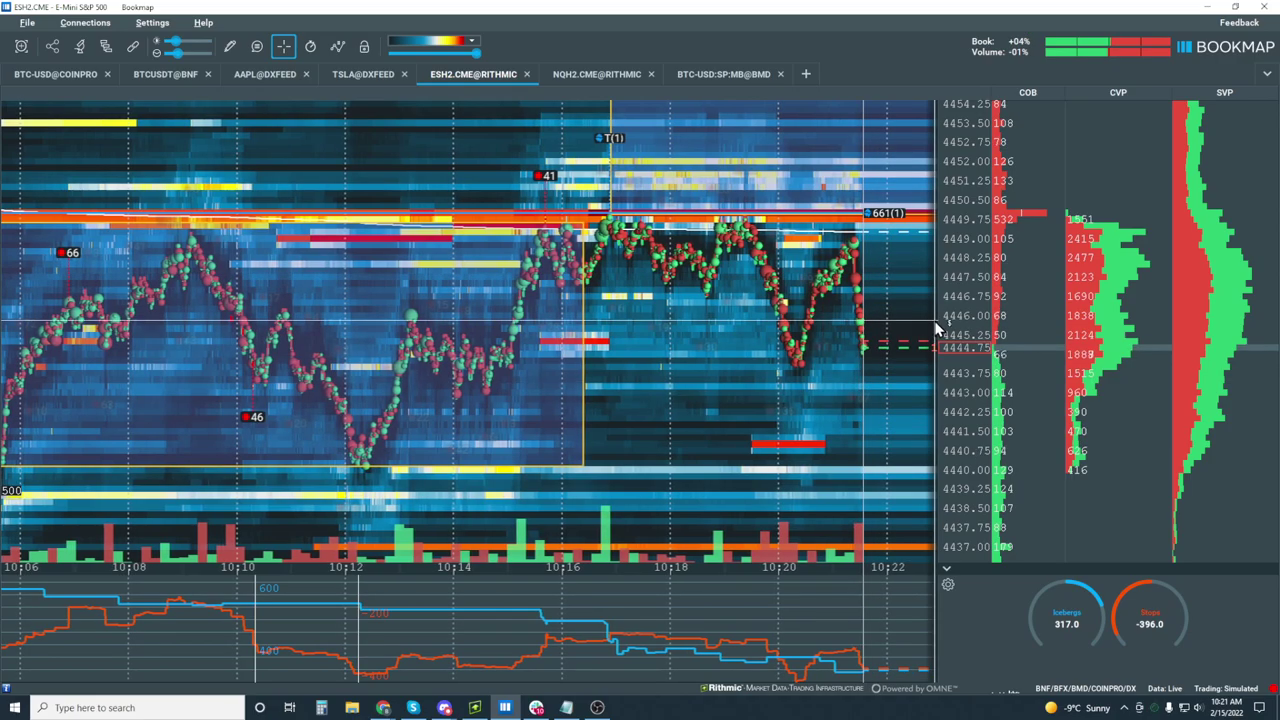
{"action": "scroll", "coordinate": [843, 285], "scroll_direction": "up", "scroll_amount": 4}
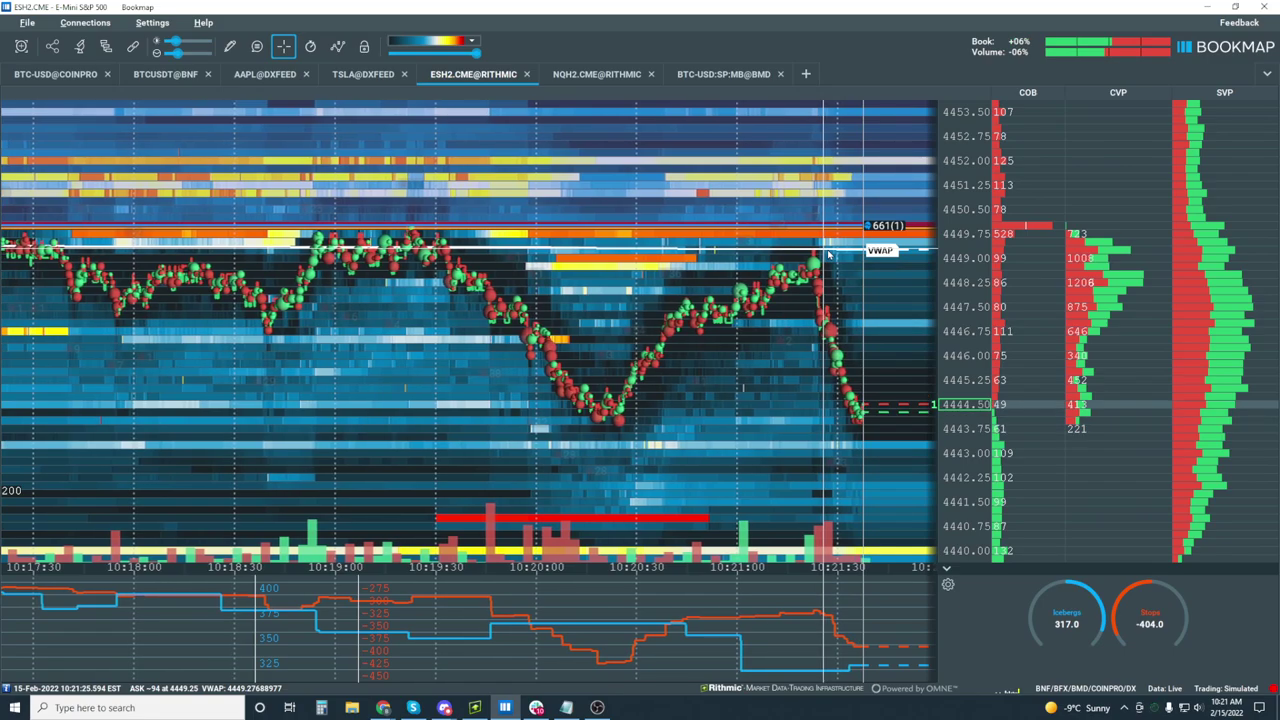
{"action": "scroll", "coordinate": [775, 308], "scroll_direction": "down", "scroll_amount": 2}
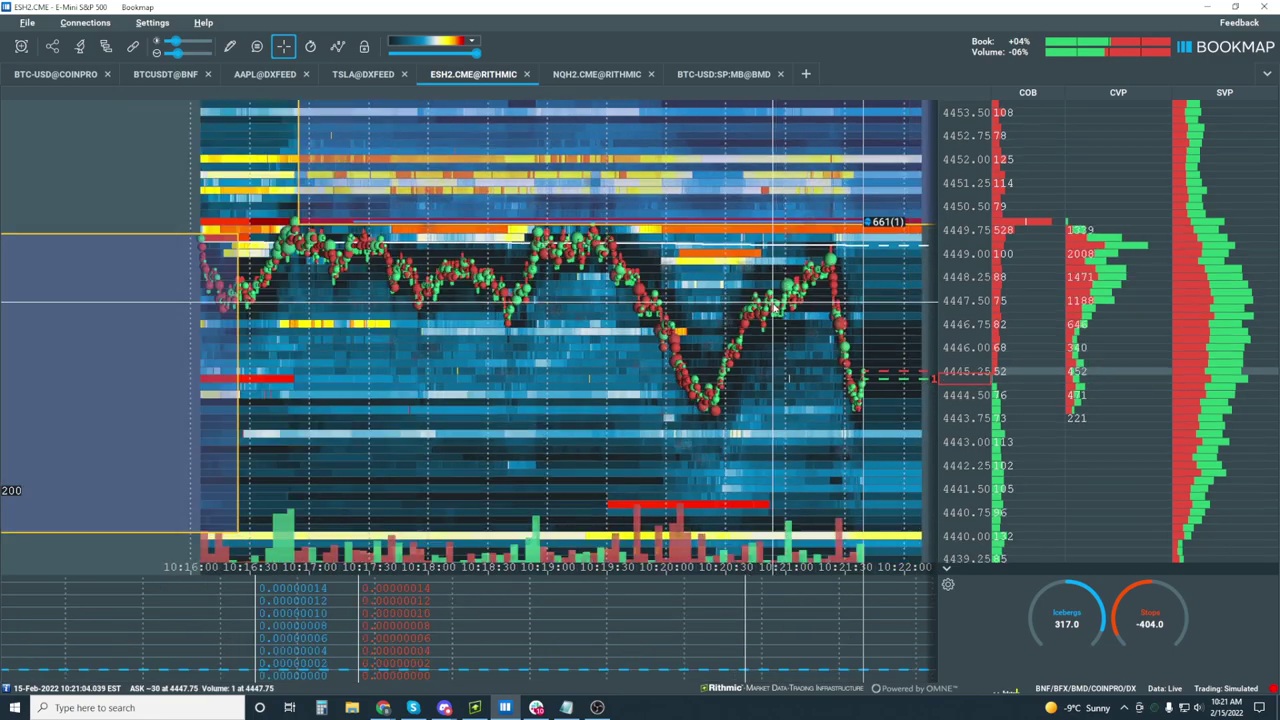
{"action": "scroll", "coordinate": [775, 308], "scroll_direction": "down", "scroll_amount": 4}
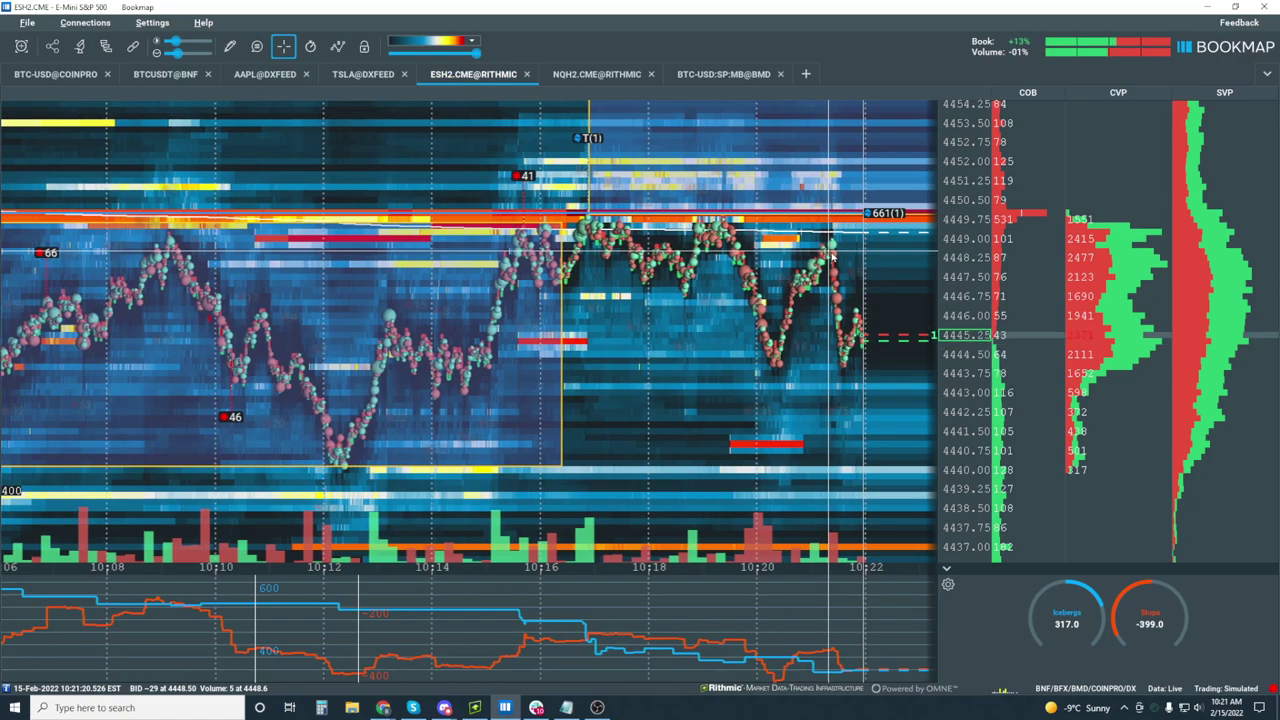
{"action": "scroll", "coordinate": [852, 262], "scroll_direction": "up", "scroll_amount": 5}
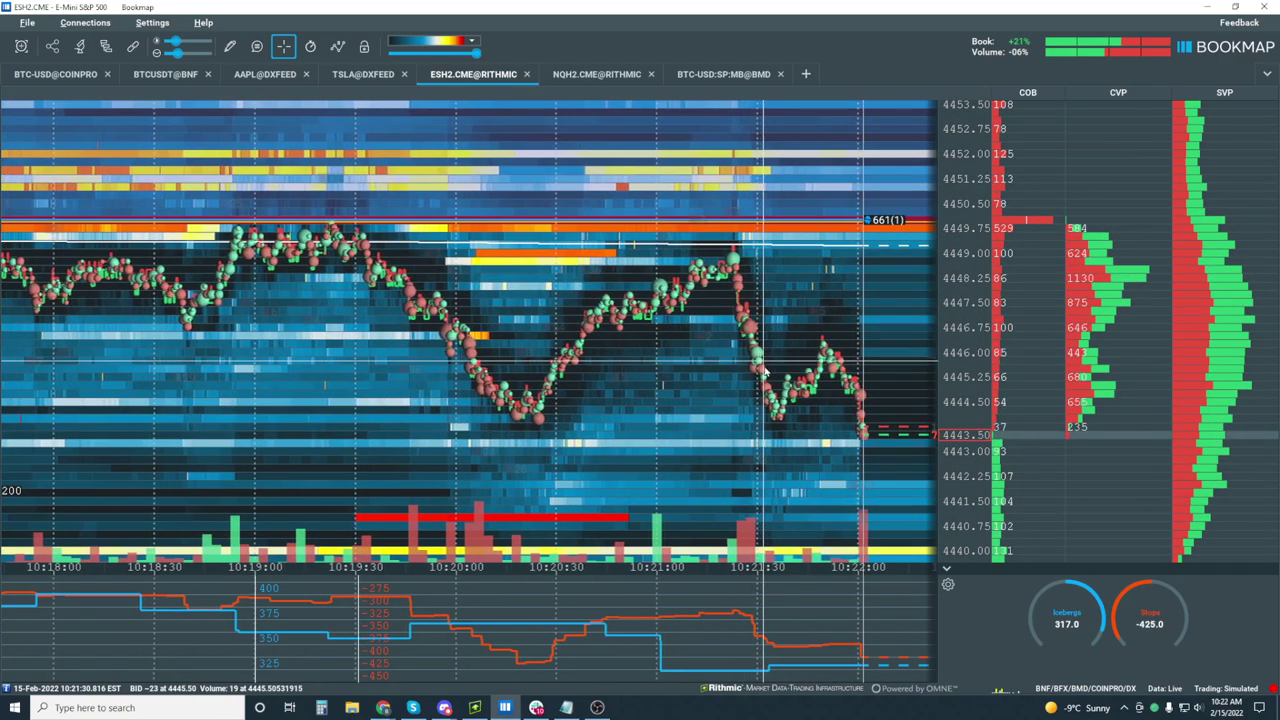
{"action": "scroll", "coordinate": [750, 300], "scroll_direction": "down", "scroll_amount": 5}
{"action": "scroll", "coordinate": [757, 291], "scroll_direction": "down", "scroll_amount": 5}
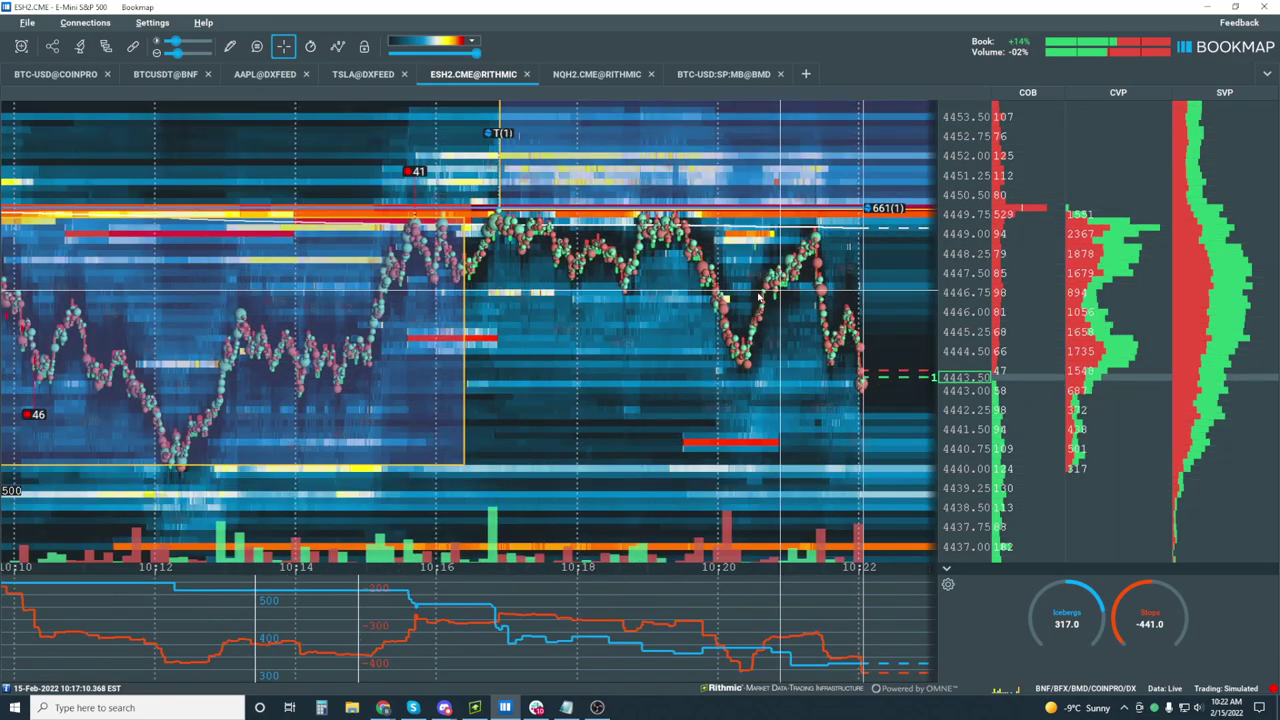
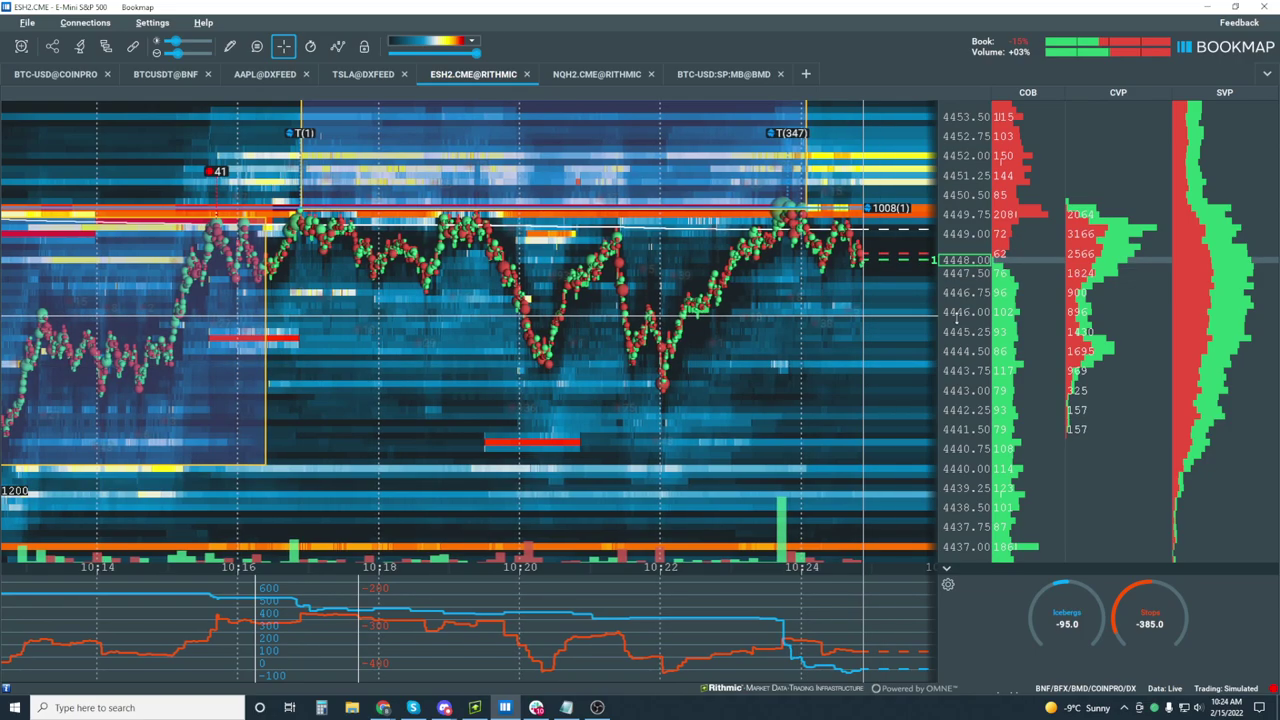
Examine the iceberg activity at 4450 around 10:24 and the liquidity between 4450 and 4452.
{"action": "scroll", "coordinate": [850, 410], "scroll_direction": "down", "scroll_amount": 3}
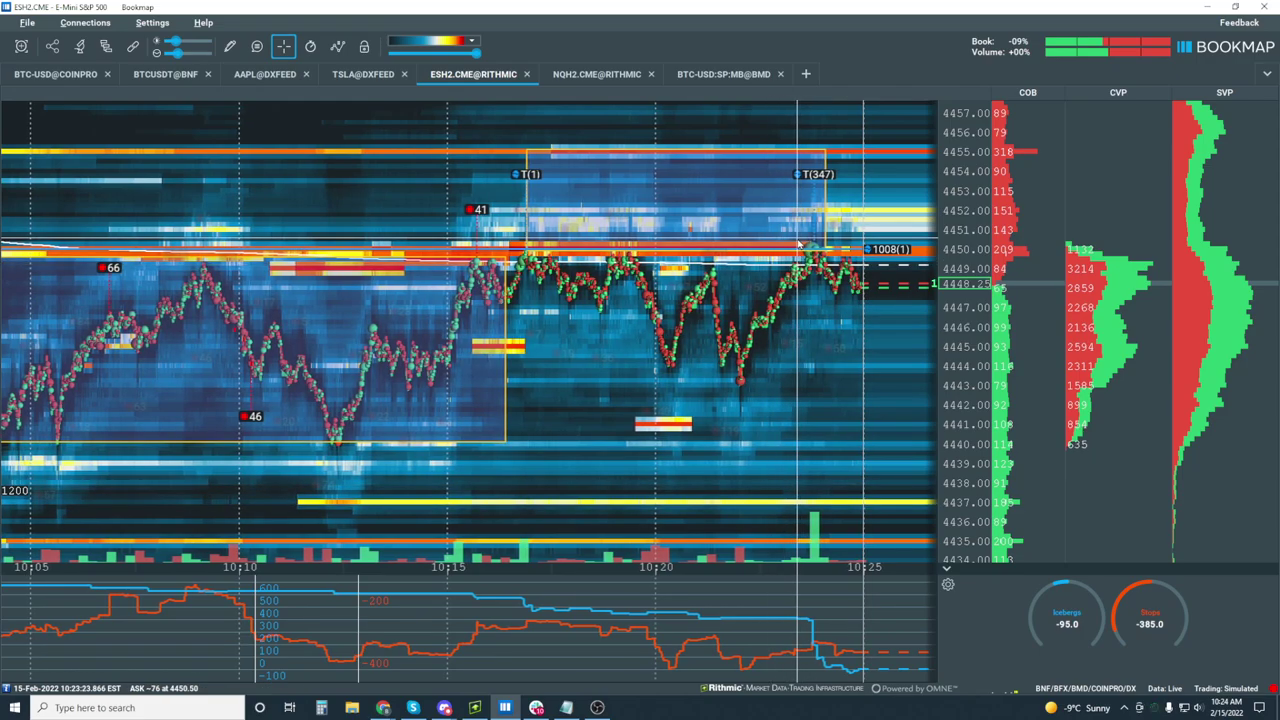
{"action": "scroll", "coordinate": [800, 243], "scroll_direction": "up", "scroll_amount": 2}
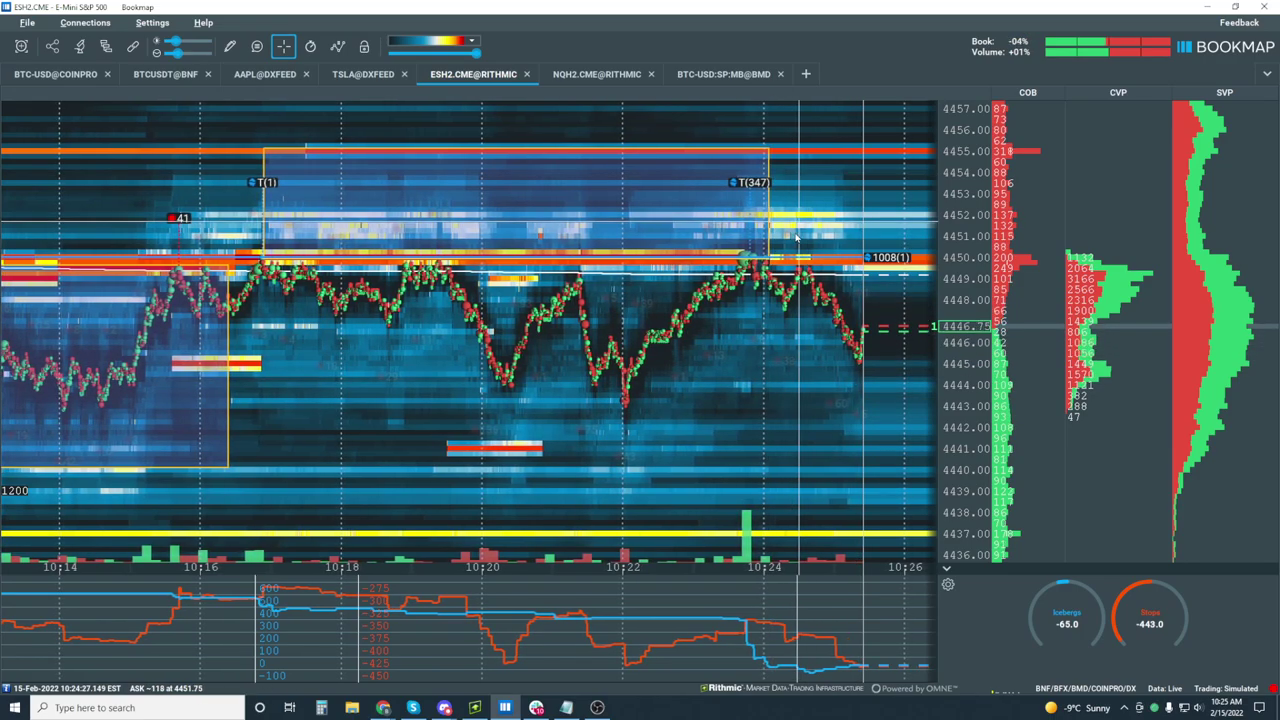
{"action": "scroll", "coordinate": [797, 237], "scroll_direction": "up", "scroll_amount": 3}
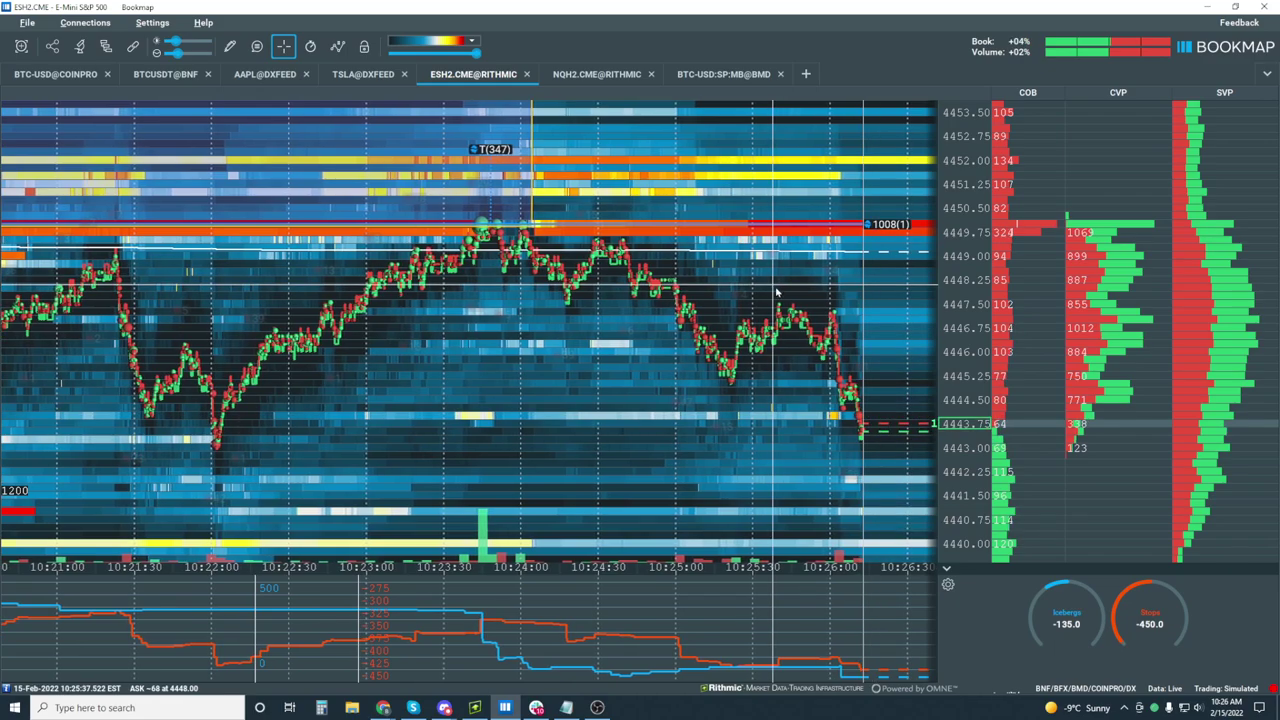
Review the sell-off around 10:26 and the liquidity near 4440 in the context of the session's earlier ranges.
{"action": "scroll", "coordinate": [885, 466], "scroll_direction": "down", "scroll_amount": 3}
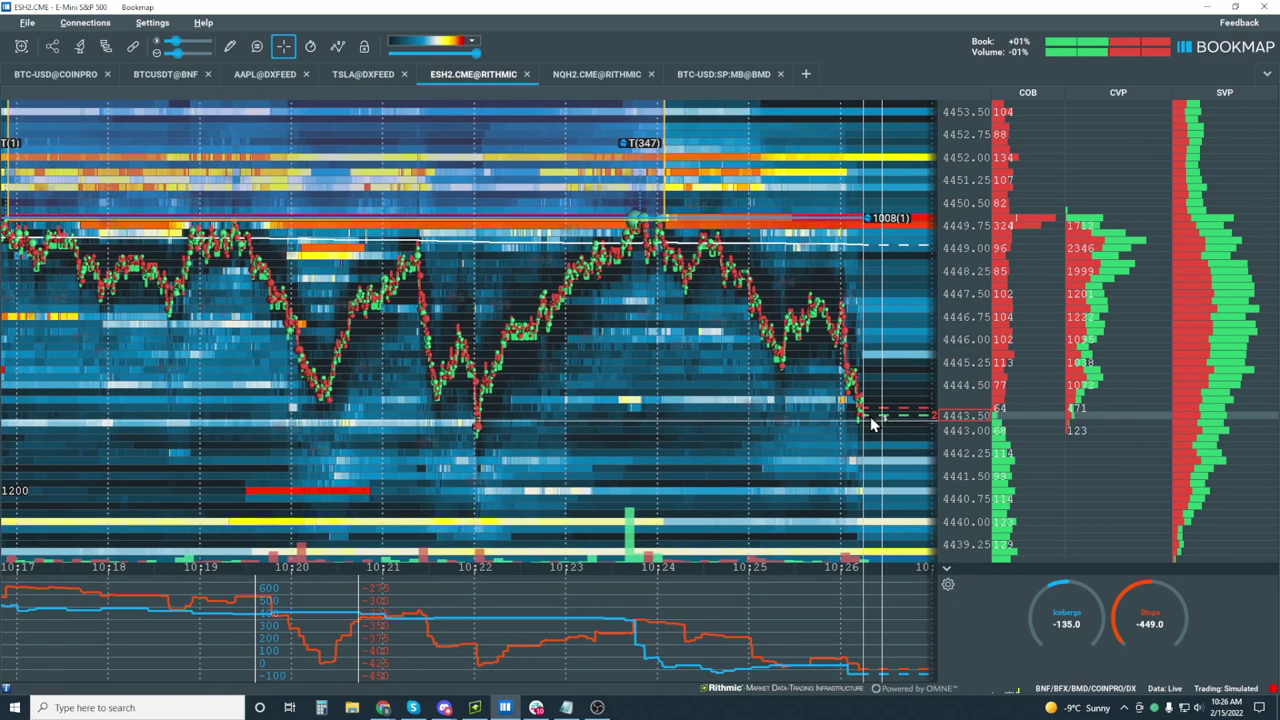
{"action": "scroll", "coordinate": [852, 410], "scroll_direction": "down", "scroll_amount": 3}
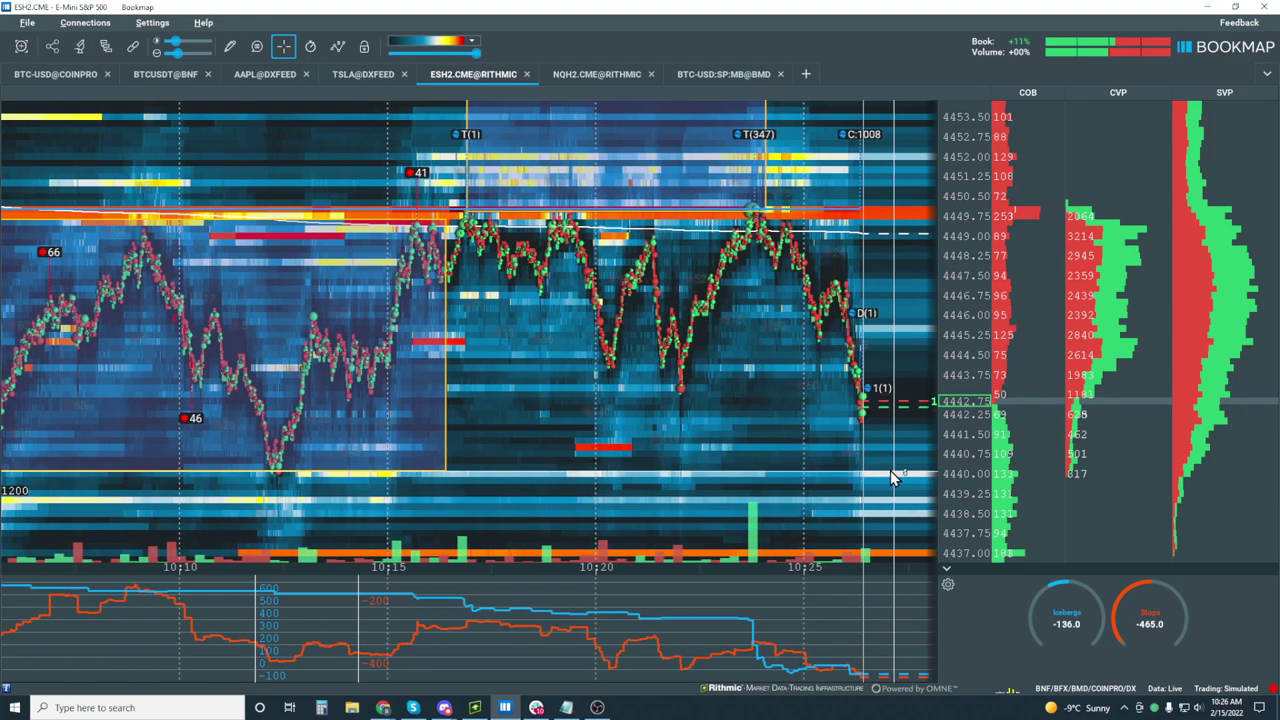
{"action": "scroll", "coordinate": [748, 368], "scroll_direction": "down", "scroll_amount": 3}
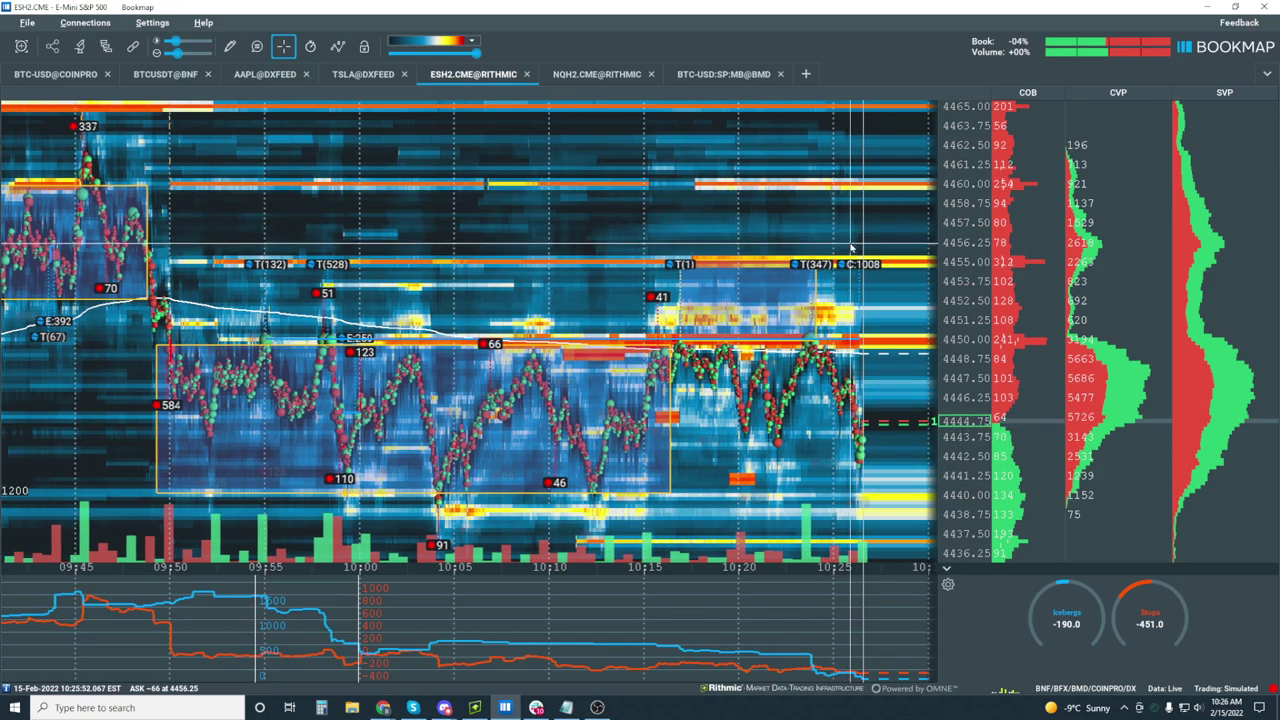
Inspect the price move back towards 4450 after 10:26 and the resting liquidity from 4450 up to 4460.
{"action": "scroll", "coordinate": [856, 302], "scroll_direction": "up", "scroll_amount": 5}
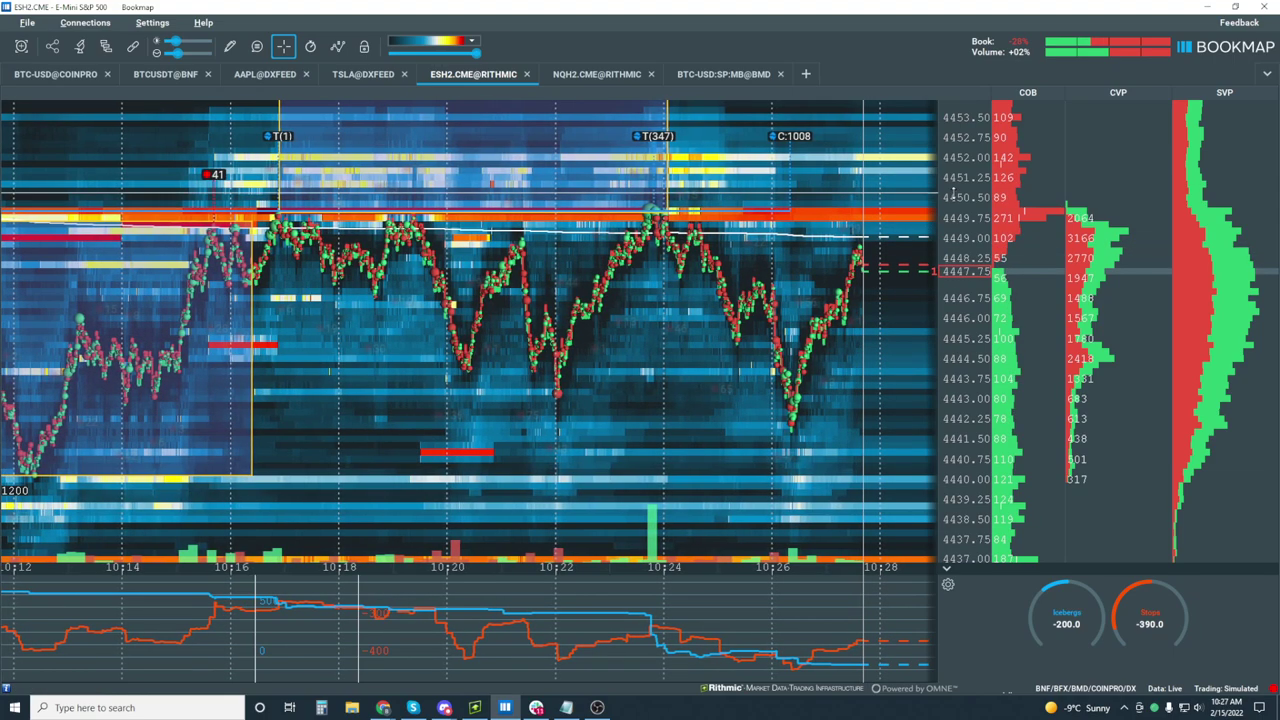
{"action": "scroll", "coordinate": [967, 230], "scroll_direction": "down", "scroll_amount": 4}
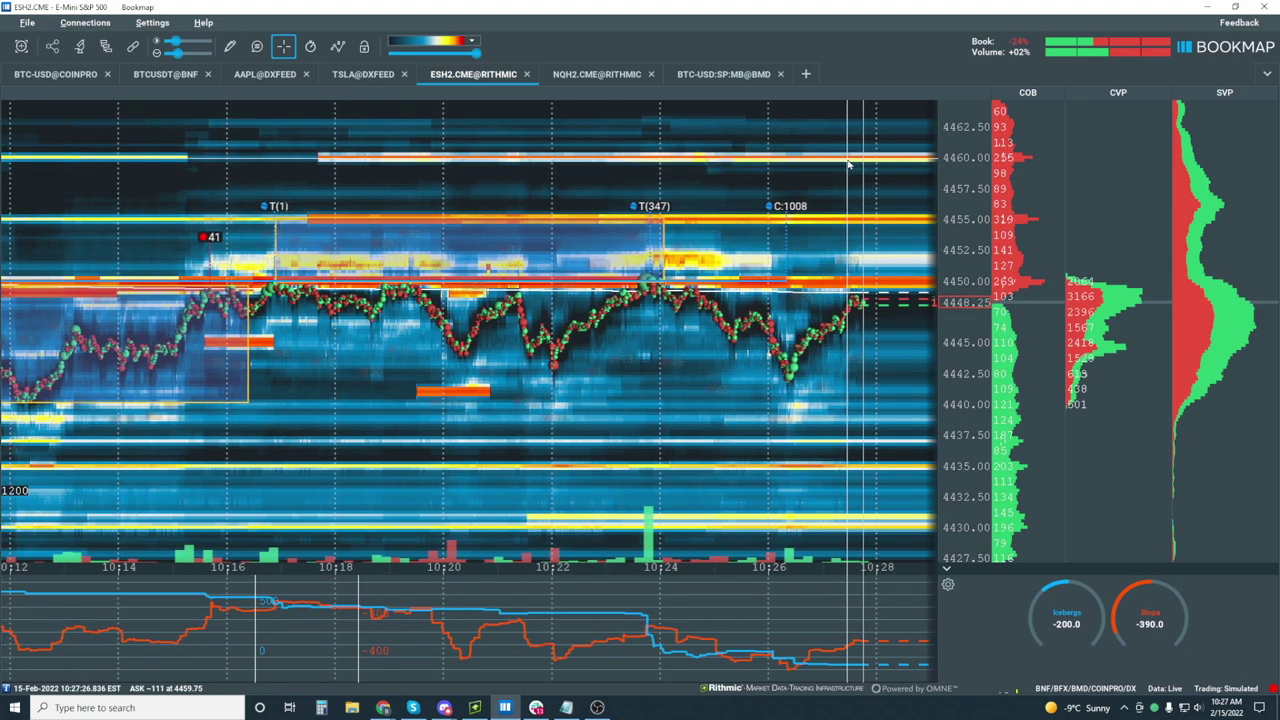
{"action": "scroll", "coordinate": [977, 313], "scroll_direction": "up", "scroll_amount": 2}
{"action": "scroll", "coordinate": [977, 313], "scroll_direction": "up", "scroll_amount": 2}
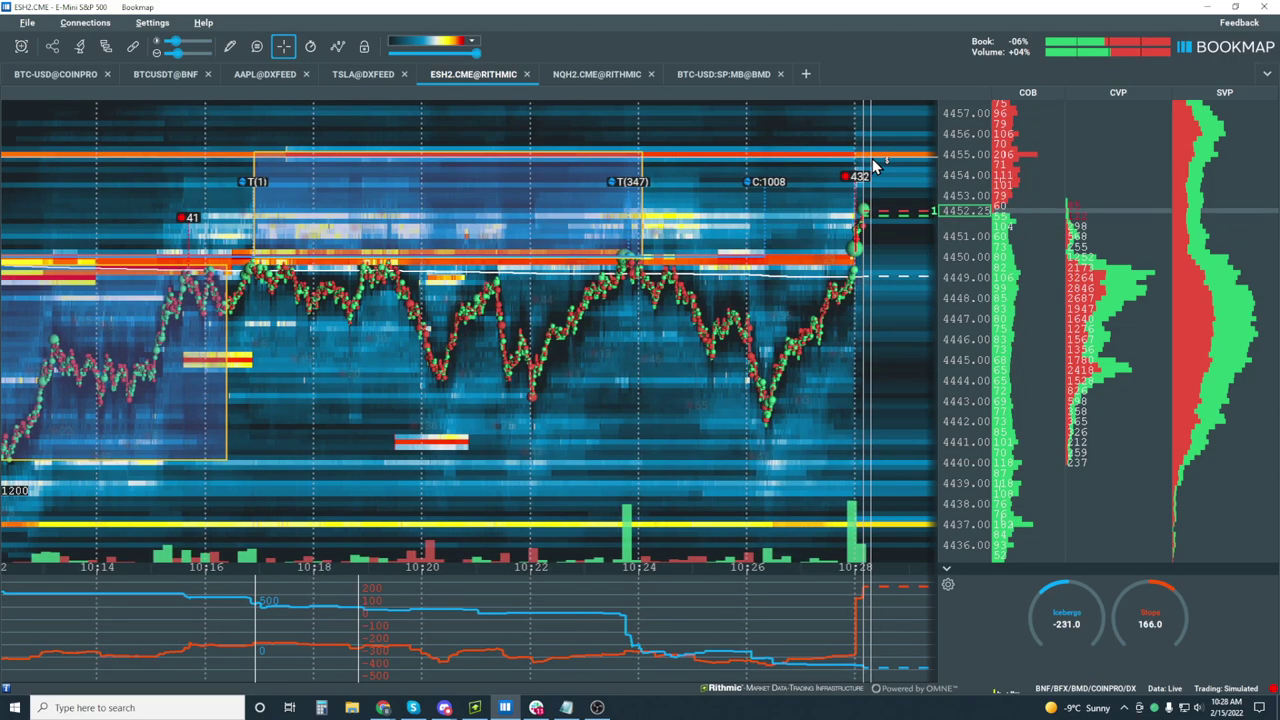
Compare the 10:28 move above 4450 with the session's ranges since 09:30 and the liquidity bands up to 4475.
{"action": "scroll", "coordinate": [896, 170], "scroll_direction": "down", "scroll_amount": 2}
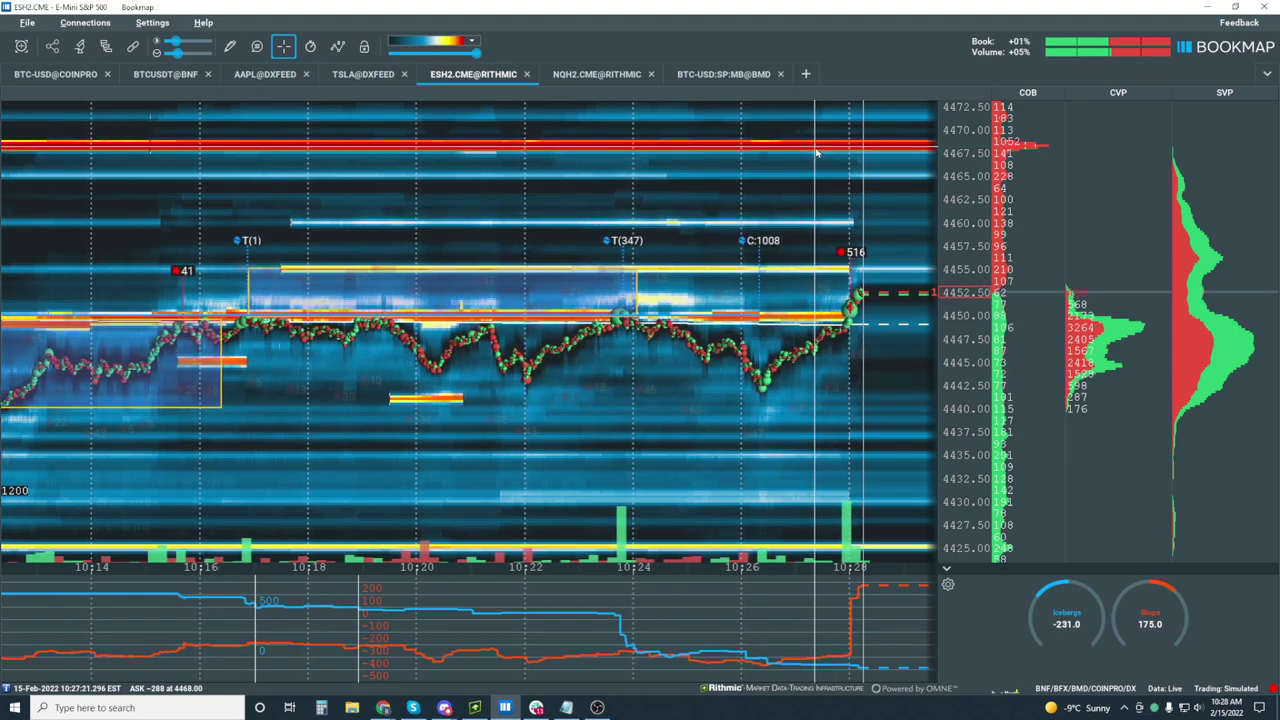
{"action": "scroll", "coordinate": [690, 370], "scroll_direction": "down", "scroll_amount": 5}
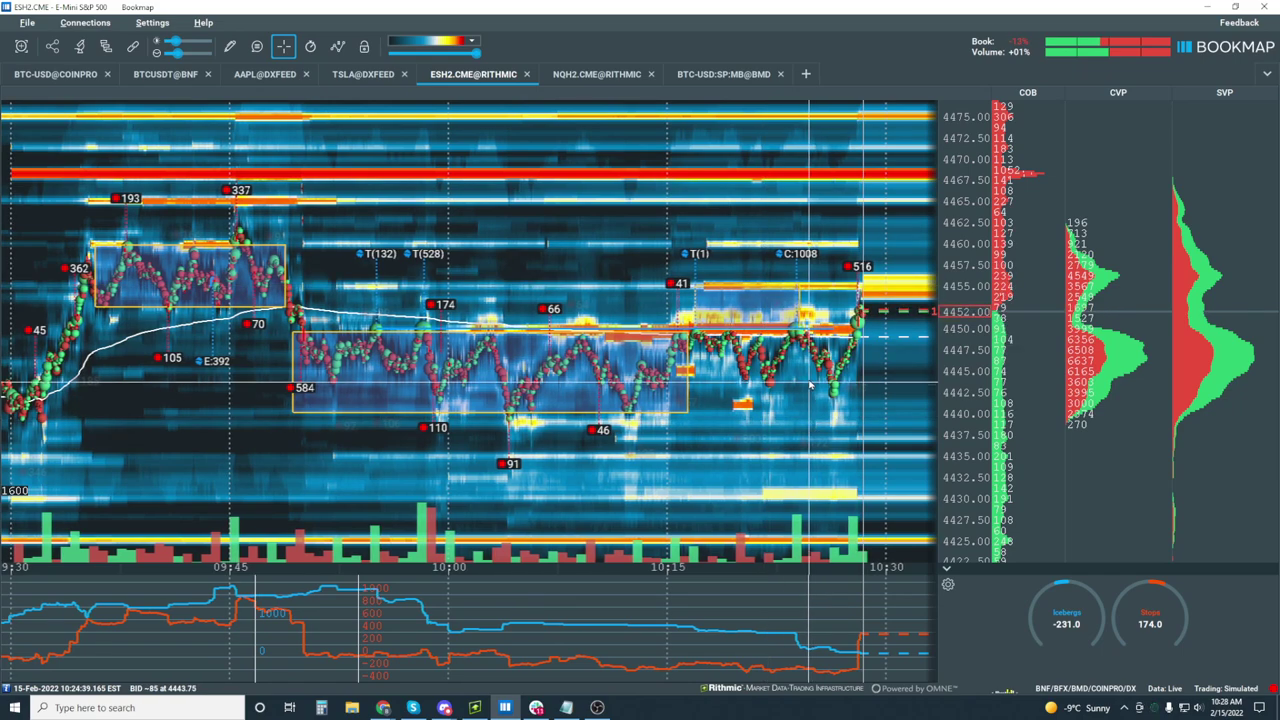
{"action": "scroll", "coordinate": [857, 390], "scroll_direction": "up", "scroll_amount": 5}
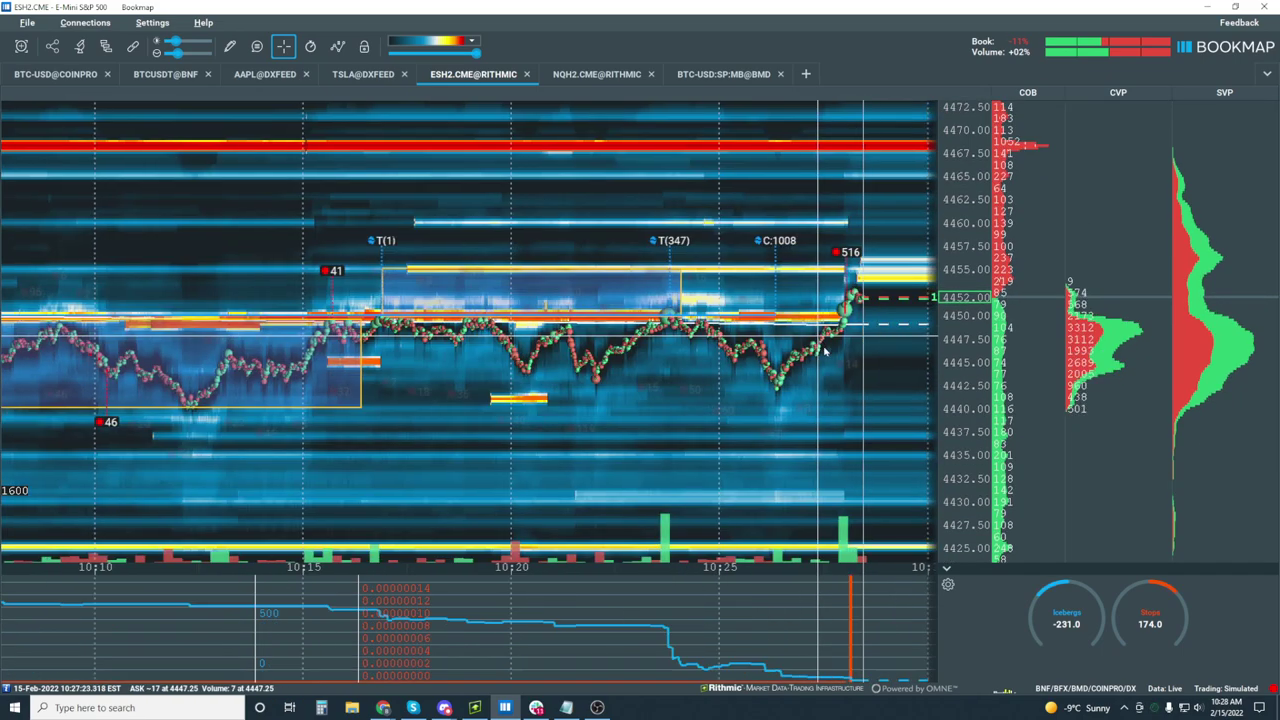
Inspect the 10:28 breakout through 4450 in detail, including the stop marker and the preceding iceberg markers.
{"action": "scroll", "coordinate": [952, 372], "scroll_direction": "up", "scroll_amount": 4}
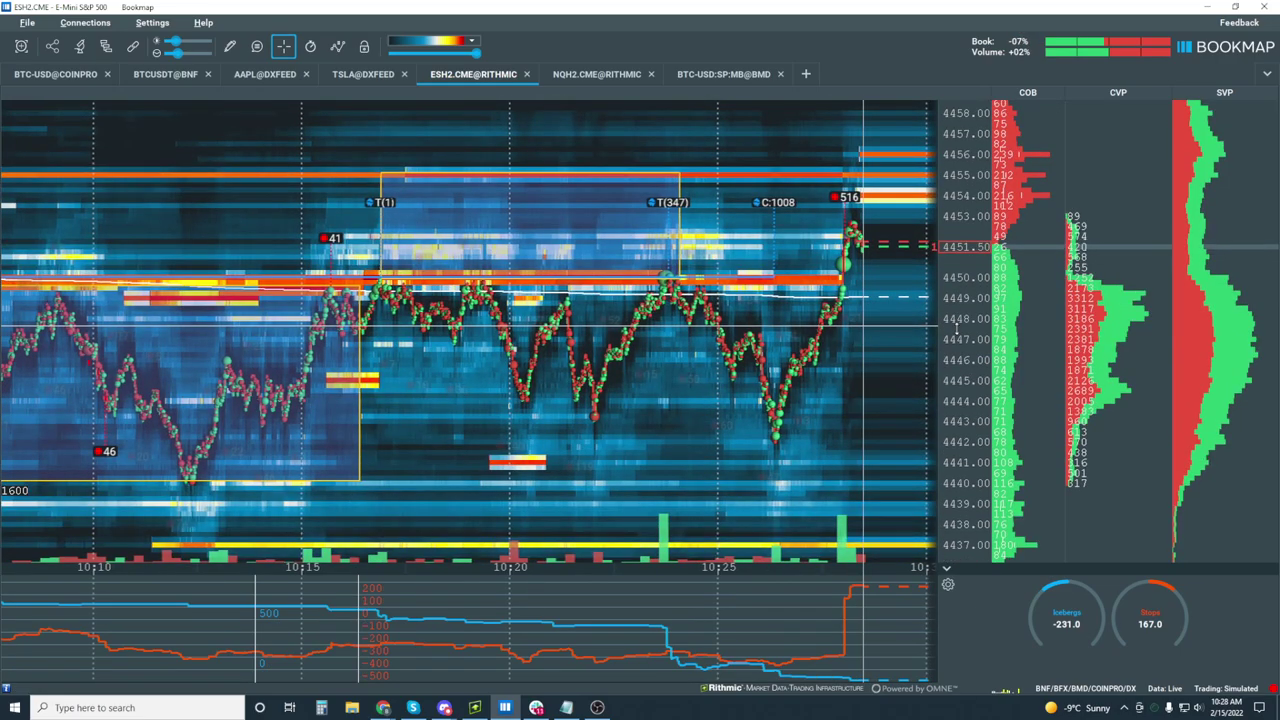
{"action": "scroll", "coordinate": [798, 370], "scroll_direction": "up", "scroll_amount": 5}
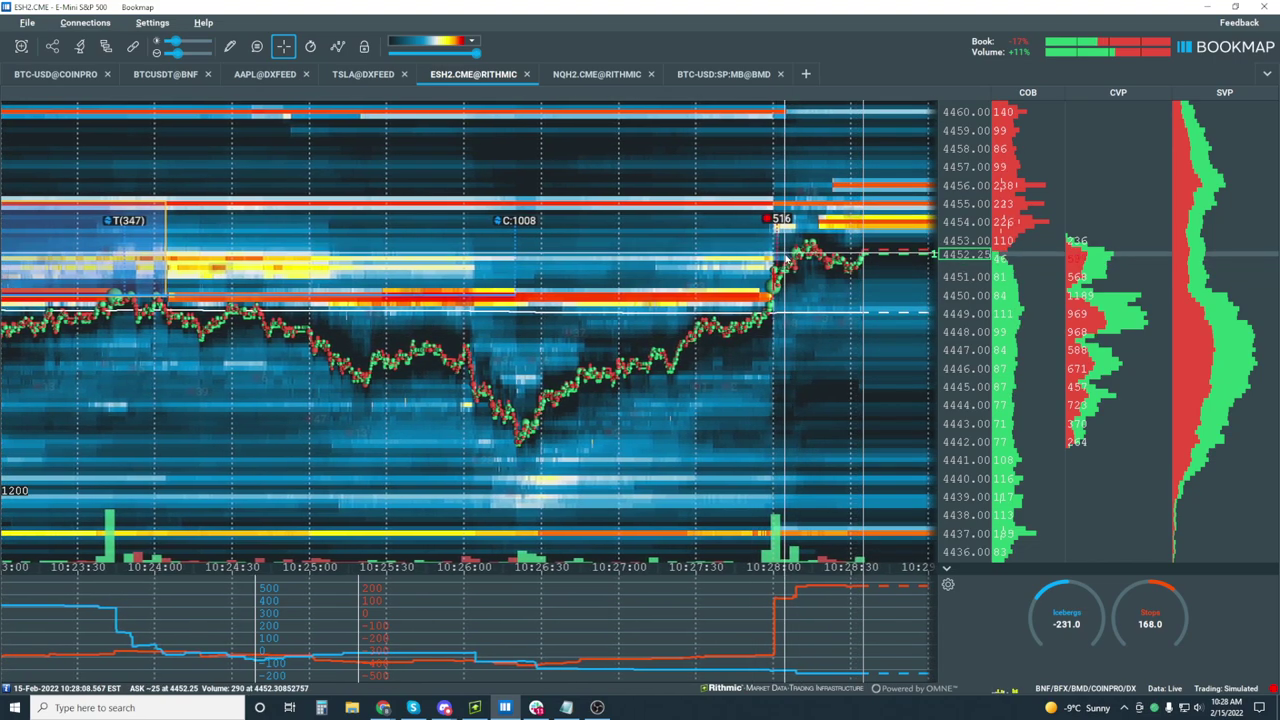
{"action": "scroll", "coordinate": [773, 263], "scroll_direction": "down", "scroll_amount": 5}
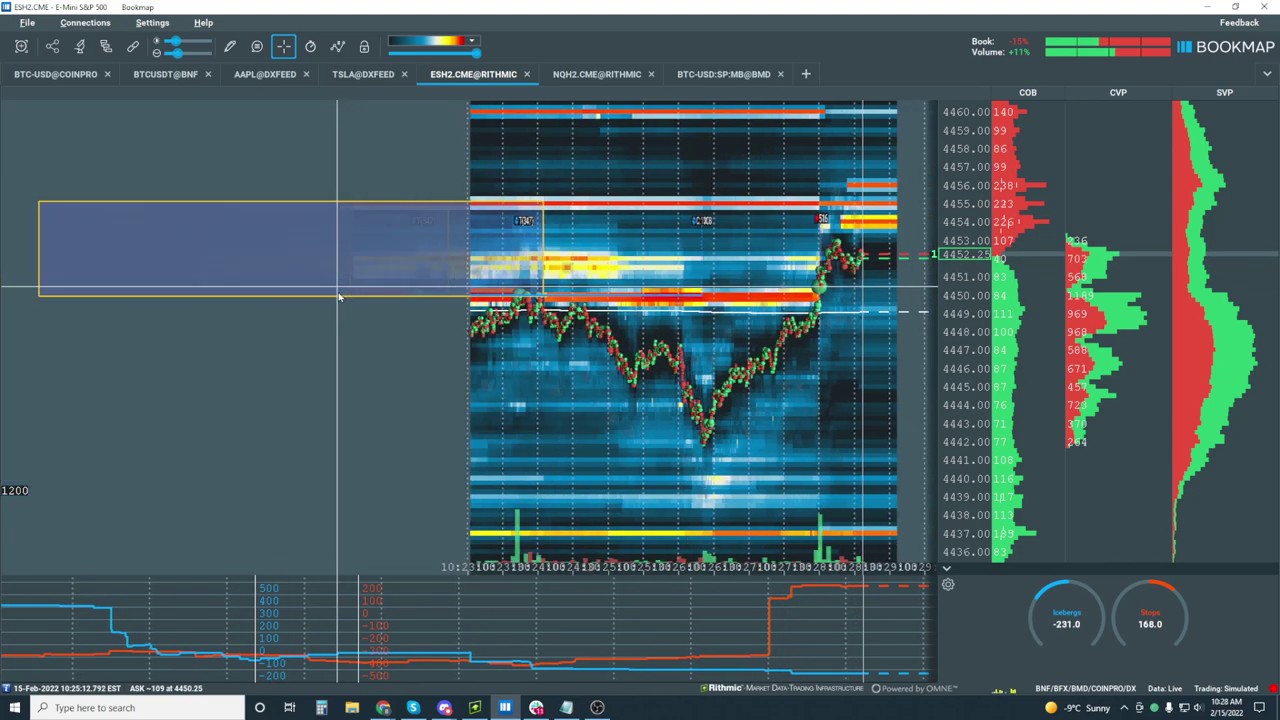
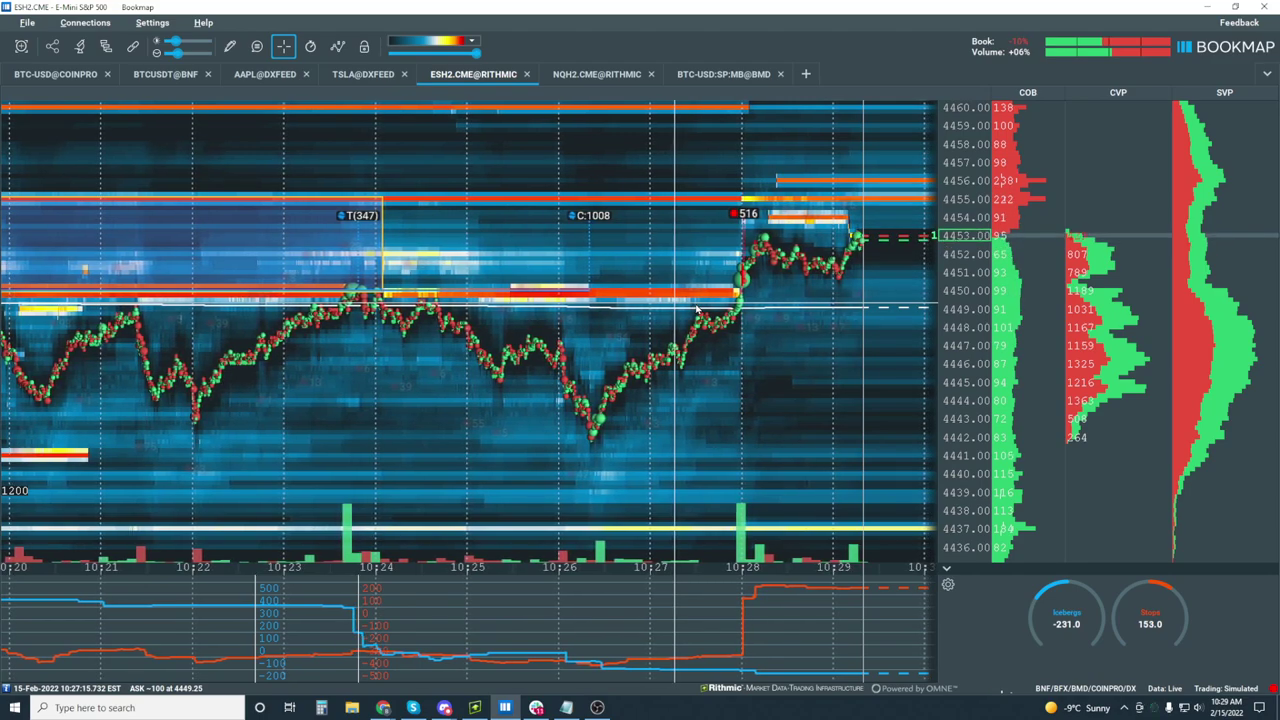
Examine the trades and moving sell liquidity between 4452.50 and 4456 around 10:29:10 in close detail.
{"action": "scroll", "coordinate": [817, 205], "scroll_direction": "up", "scroll_amount": 3}
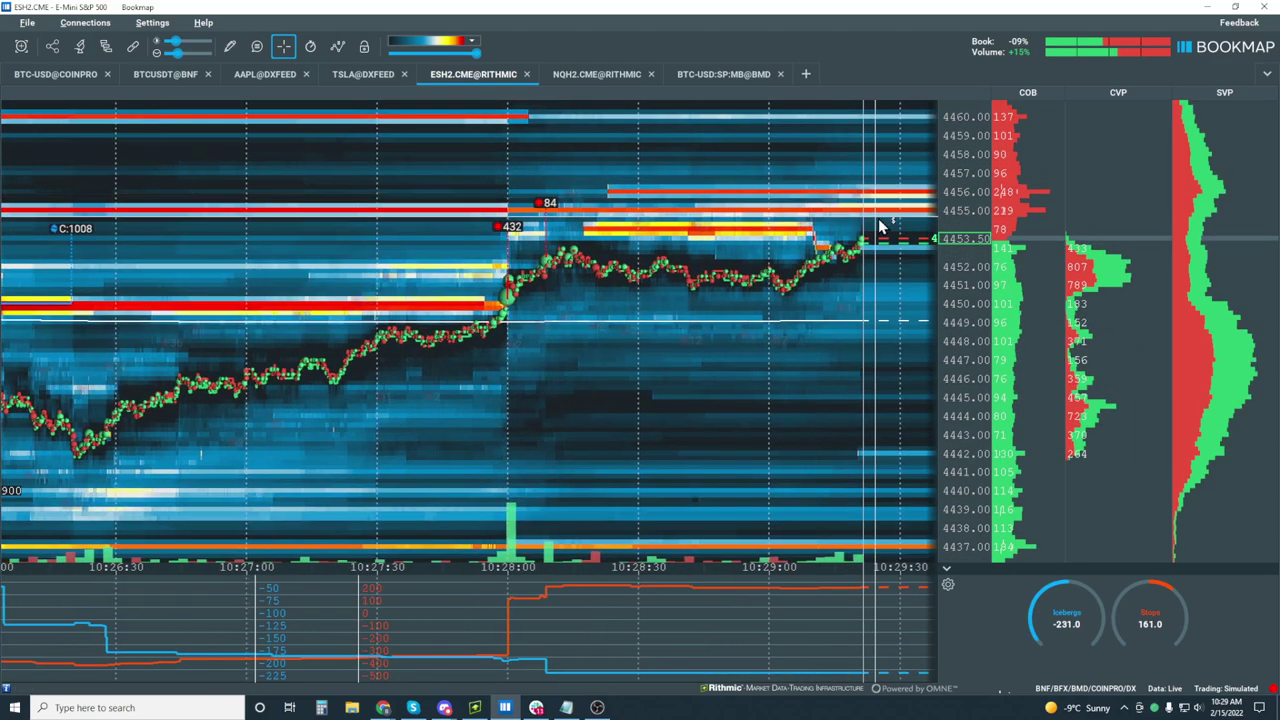
{"action": "scroll", "coordinate": [825, 300], "scroll_direction": "up", "scroll_amount": 4}
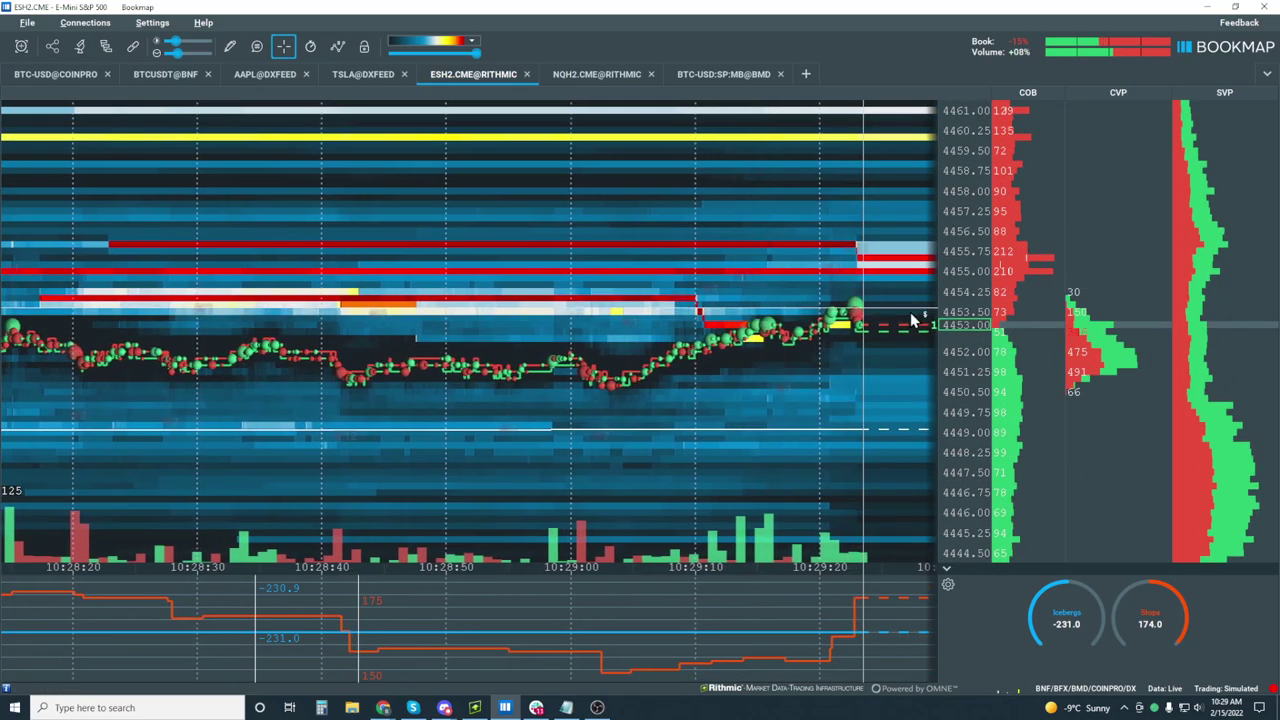
{"action": "scroll", "coordinate": [697, 343], "scroll_direction": "up", "scroll_amount": 2}
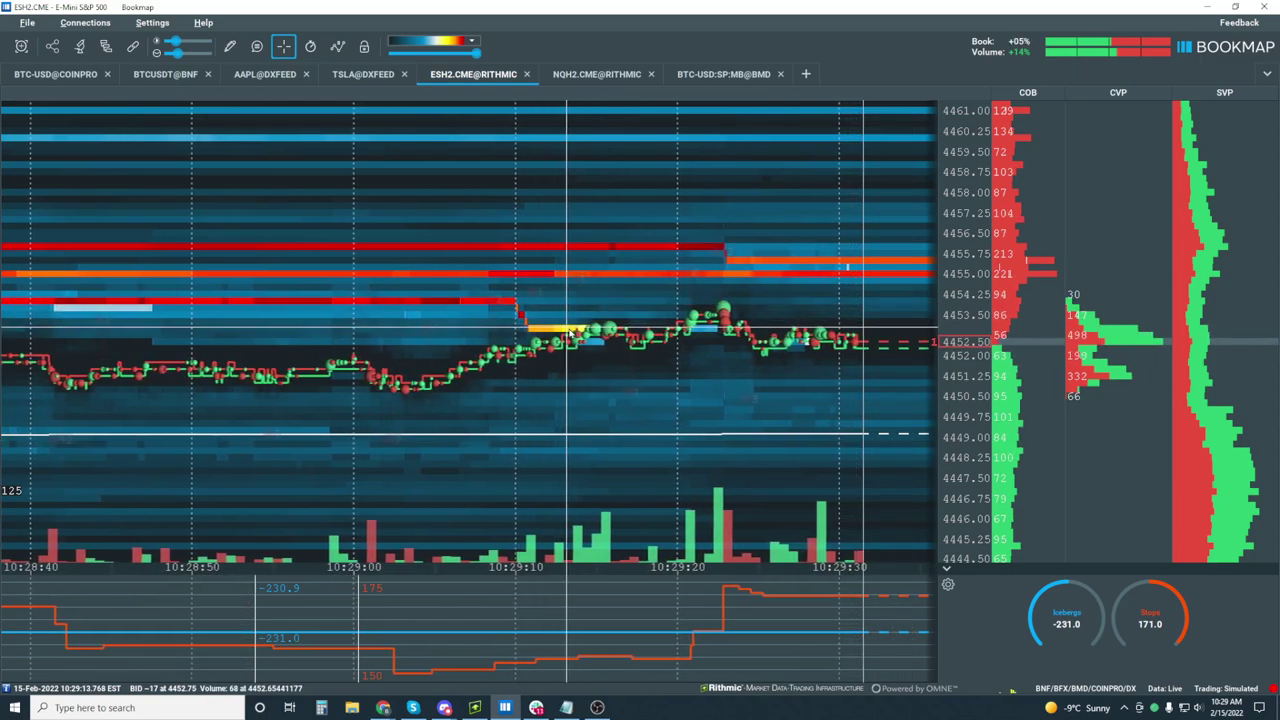
{"action": "scroll", "coordinate": [559, 341], "scroll_direction": "down", "scroll_amount": 2}
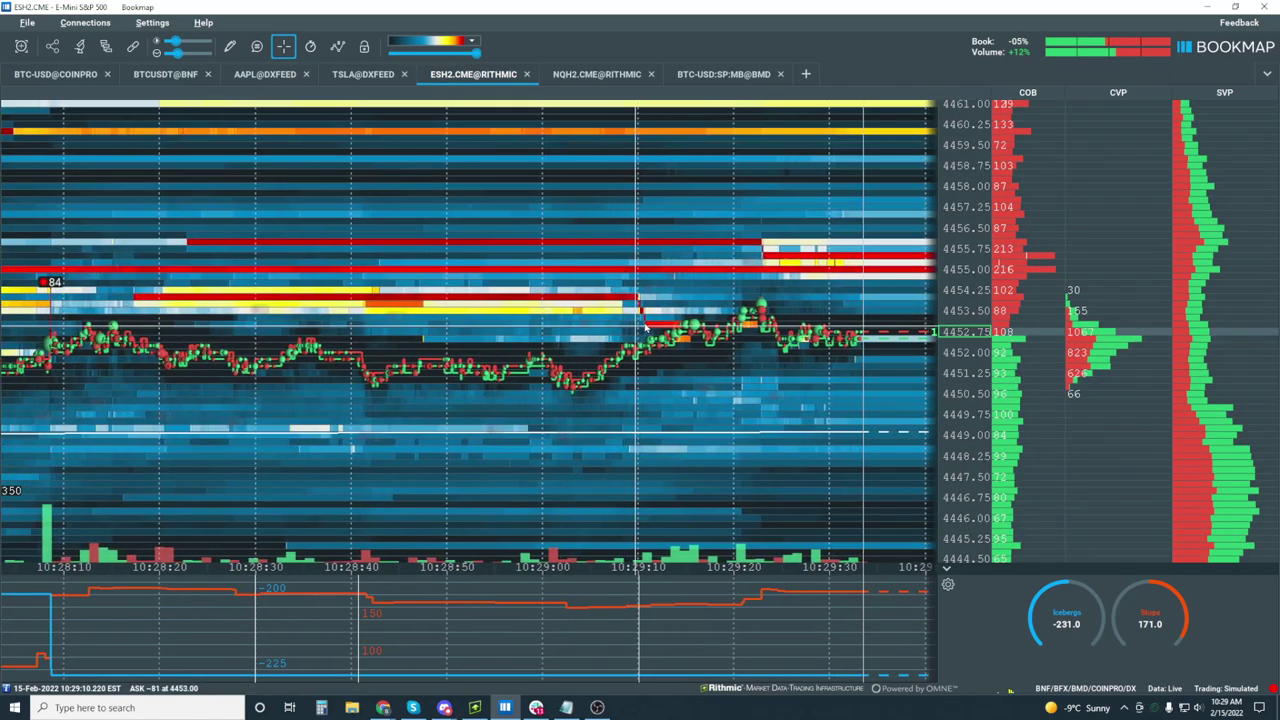
{"action": "scroll", "coordinate": [644, 326], "scroll_direction": "up", "scroll_amount": 2}
{"action": "left_click_drag", "start_coordinate": [746, 238], "coordinate": [810, 238]}
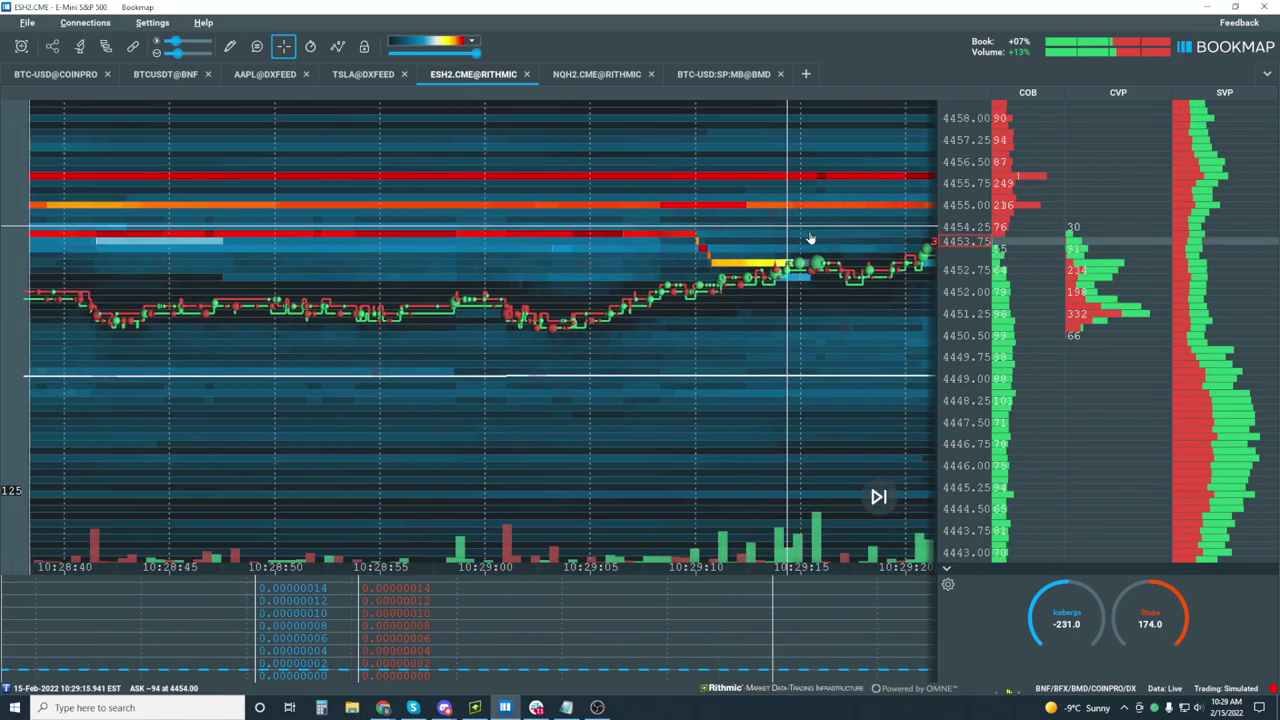
Follow the price climb from 10:29:15 to the 4455 sell liquidity at 10:30, including VWAP and the resting orders below.
{"action": "scroll", "coordinate": [810, 238], "scroll_direction": "up", "scroll_amount": 2}
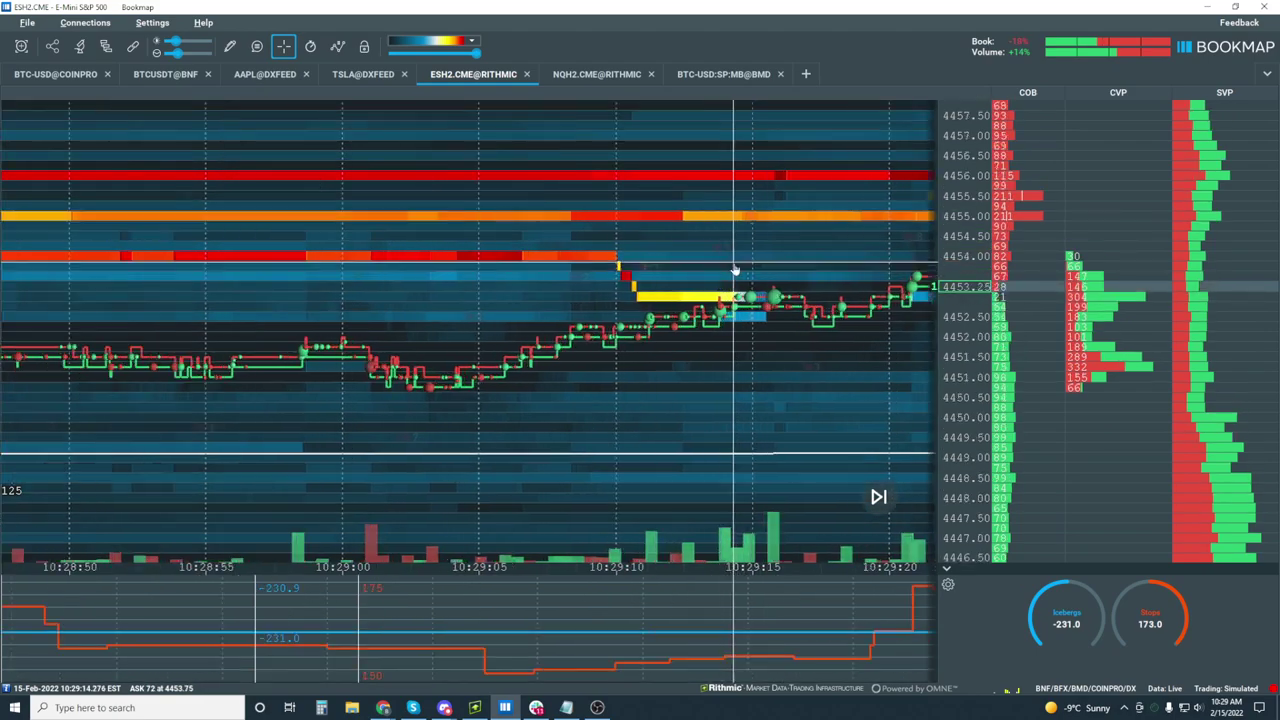
{"action": "scroll", "coordinate": [735, 270], "scroll_direction": "up", "scroll_amount": 1}
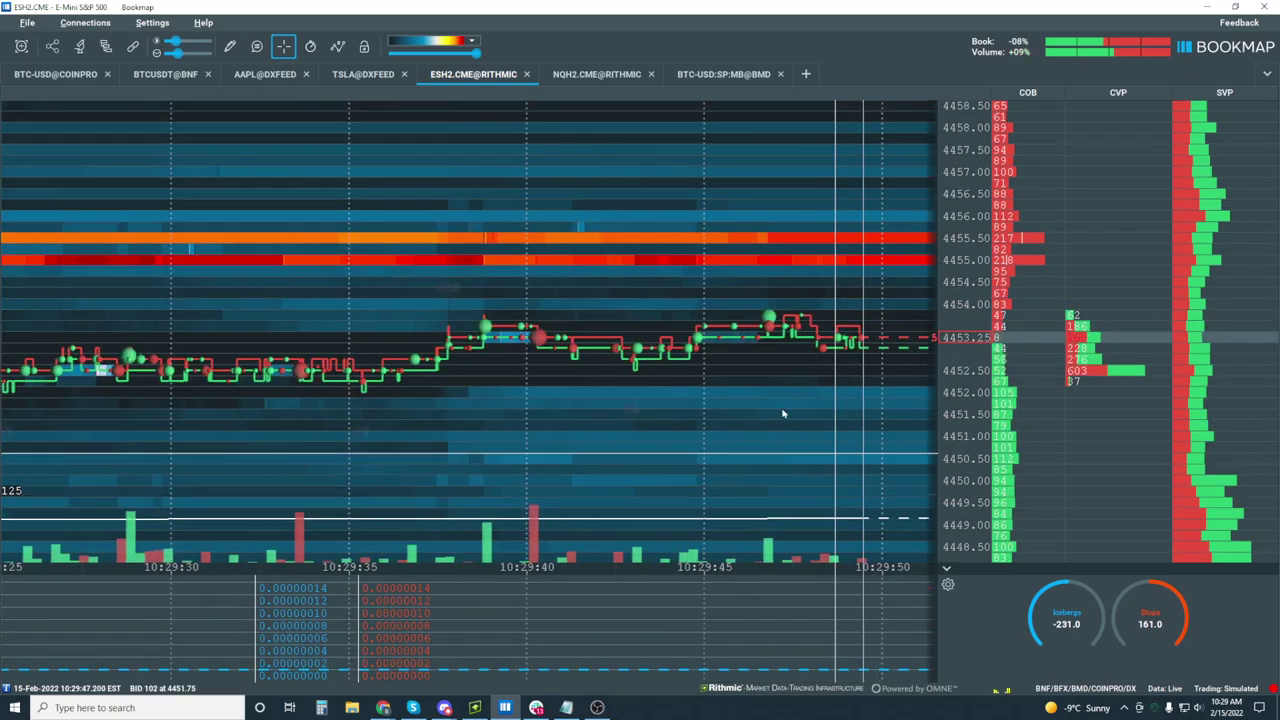
{"action": "scroll", "coordinate": [697, 343], "scroll_direction": "down", "scroll_amount": 5}
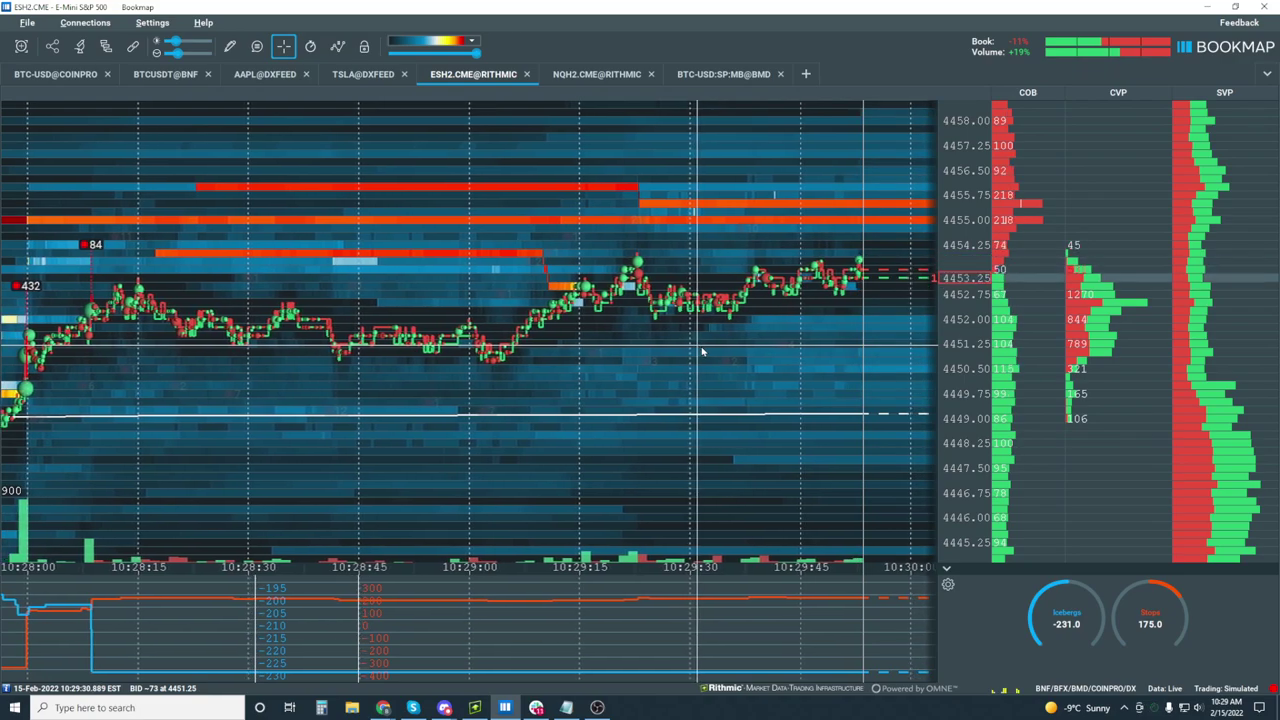
{"action": "scroll", "coordinate": [703, 352], "scroll_direction": "down", "scroll_amount": 3}
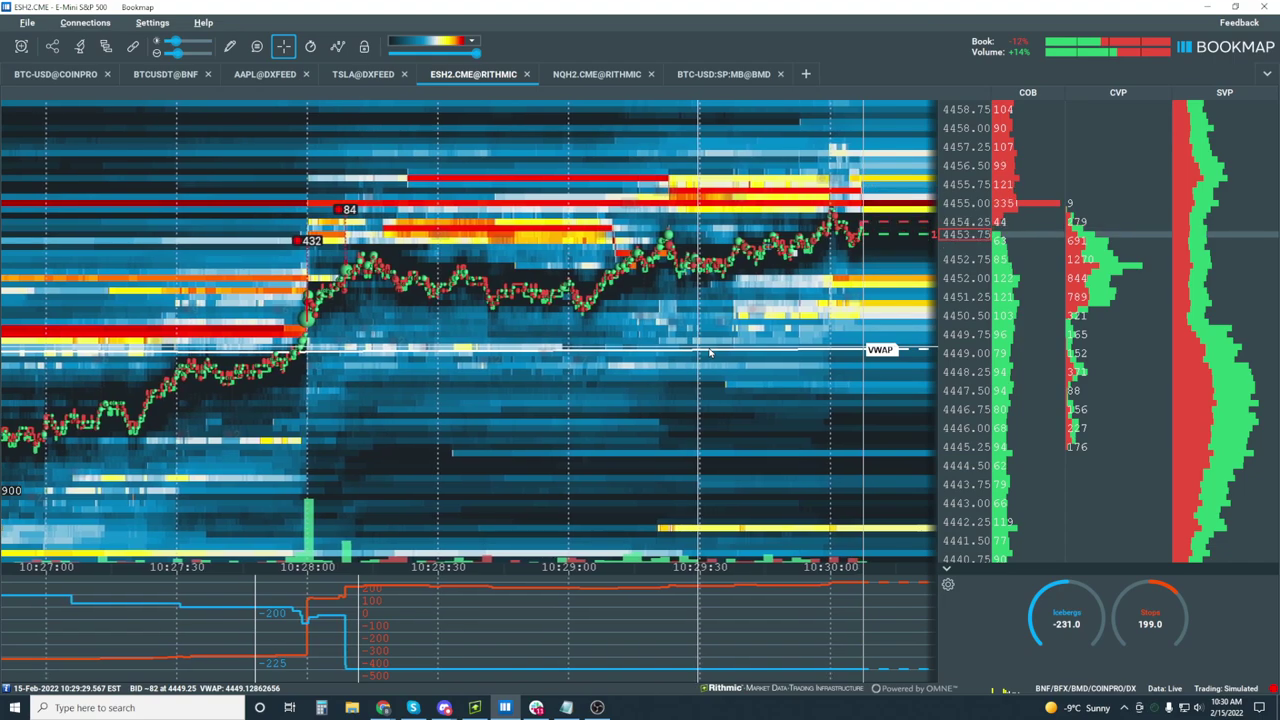
{"action": "scroll", "coordinate": [710, 352], "scroll_direction": "down", "scroll_amount": 2}
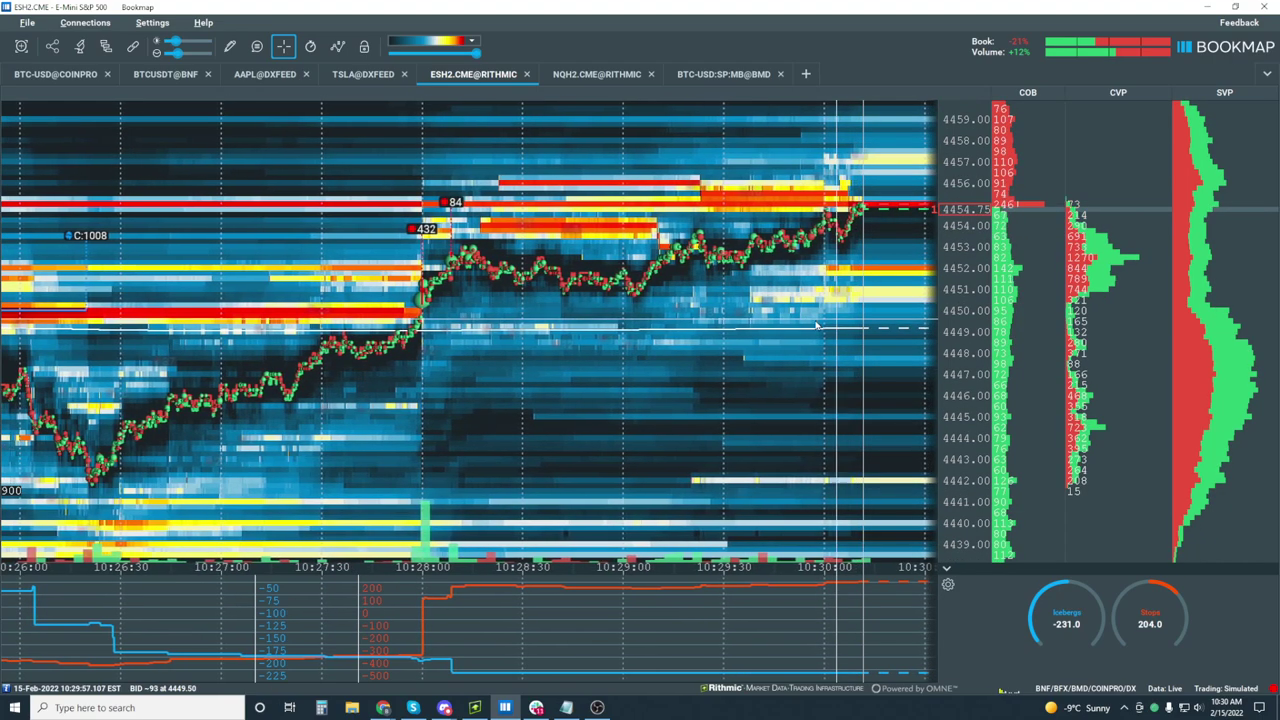
{"action": "scroll", "coordinate": [700, 250], "scroll_direction": "down", "scroll_amount": 2}
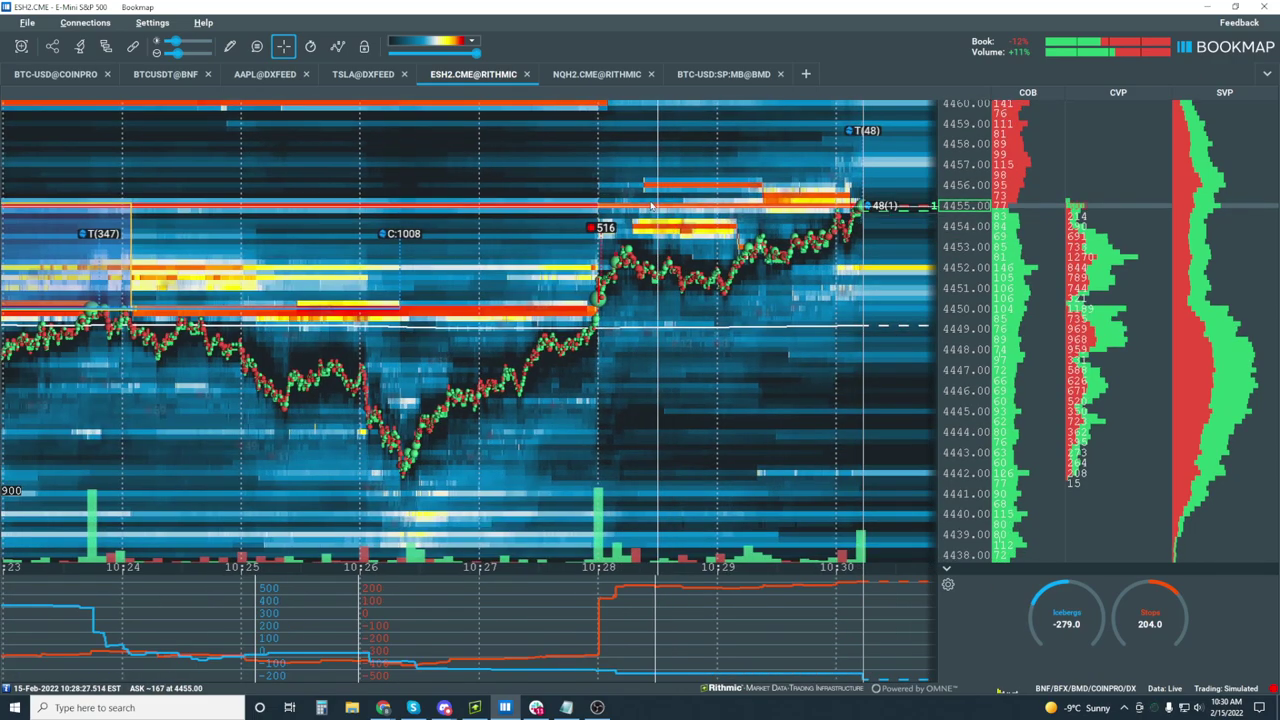
Compare the consolidation below 4455 after the 10:28 breakout with the 4440 to 4450 range and the session since 09:30.
{"action": "scroll", "coordinate": [656, 200], "scroll_direction": "down", "scroll_amount": 2}
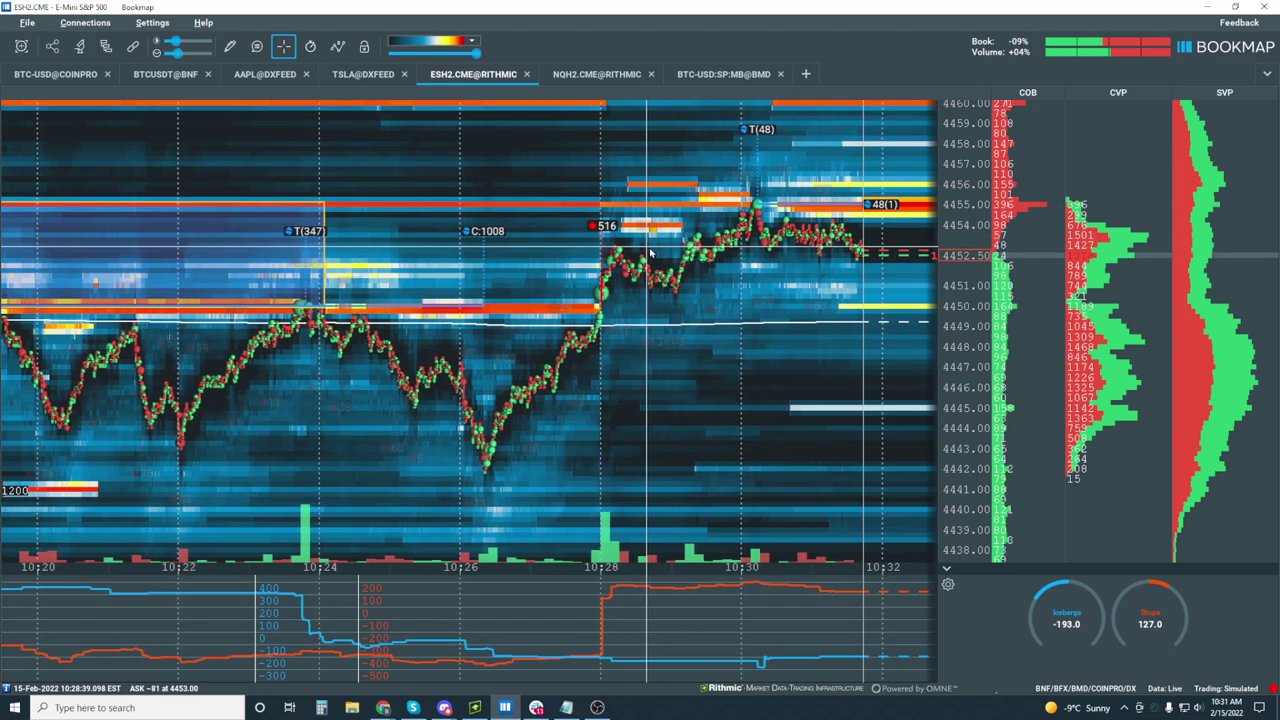
{"action": "scroll", "coordinate": [771, 265], "scroll_direction": "down", "scroll_amount": 3}
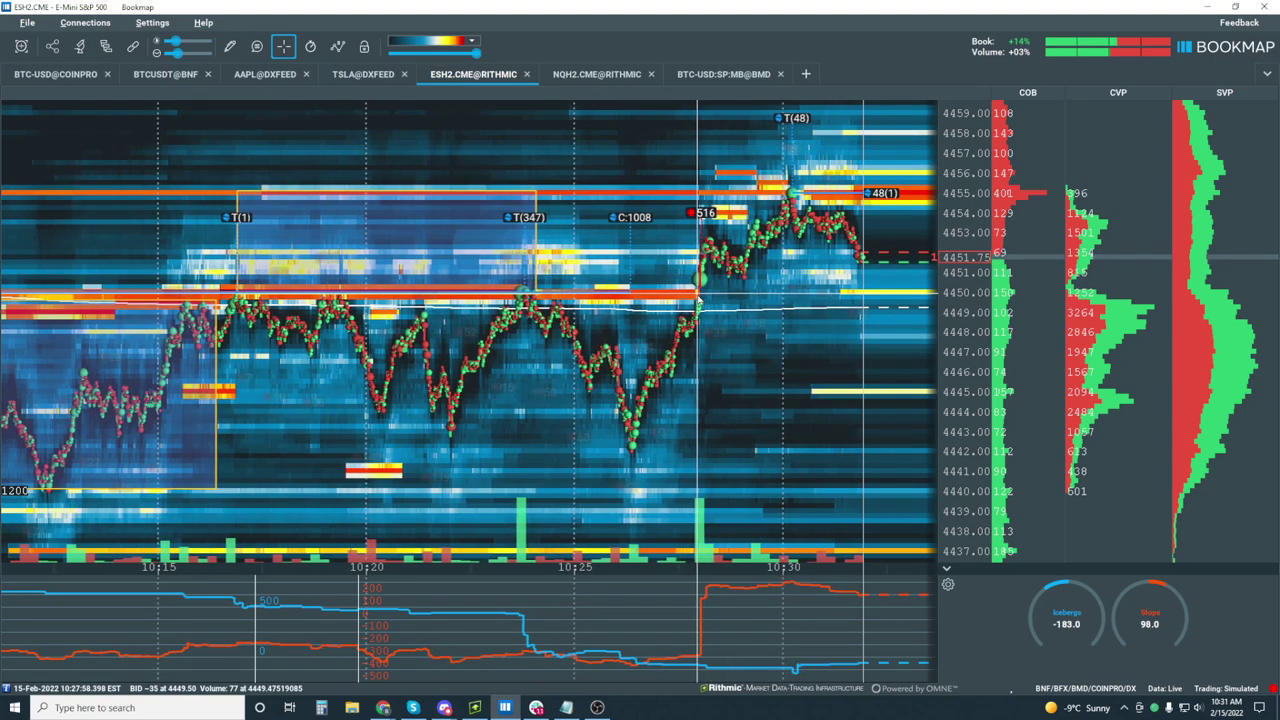
{"action": "scroll", "coordinate": [697, 300], "scroll_direction": "down", "scroll_amount": 2}
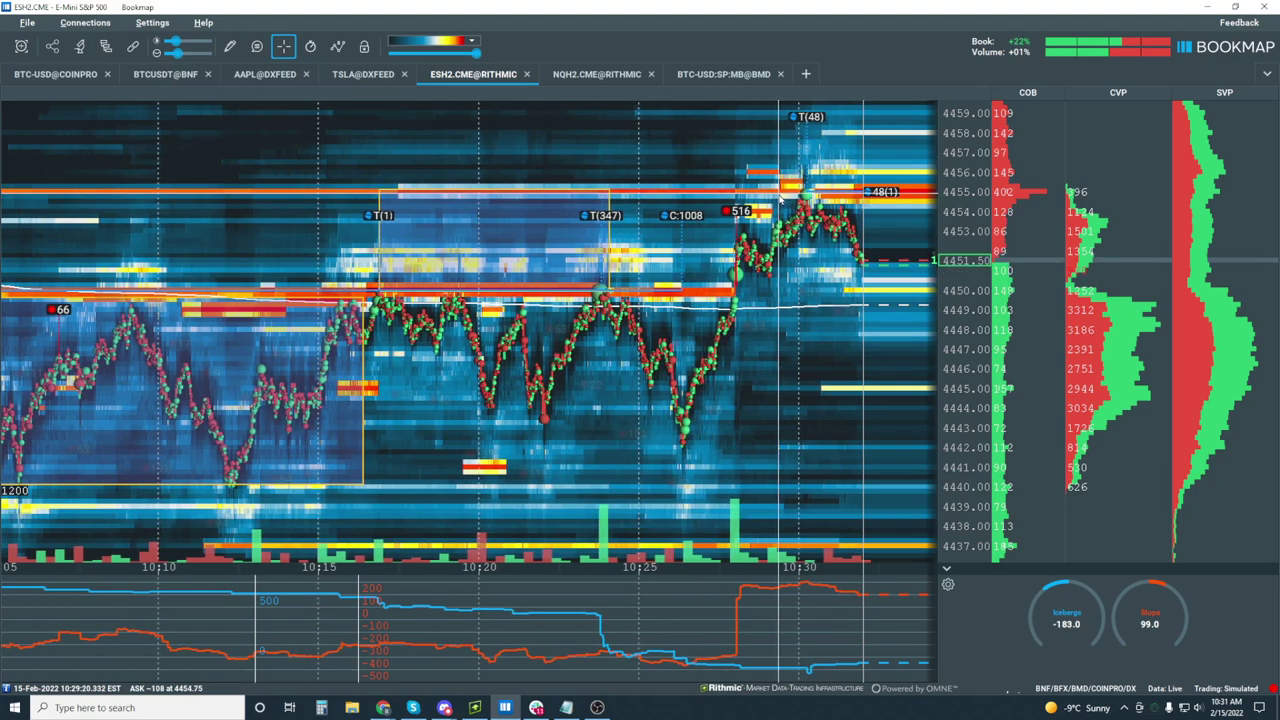
{"action": "scroll", "coordinate": [893, 333], "scroll_direction": "down", "scroll_amount": 2}
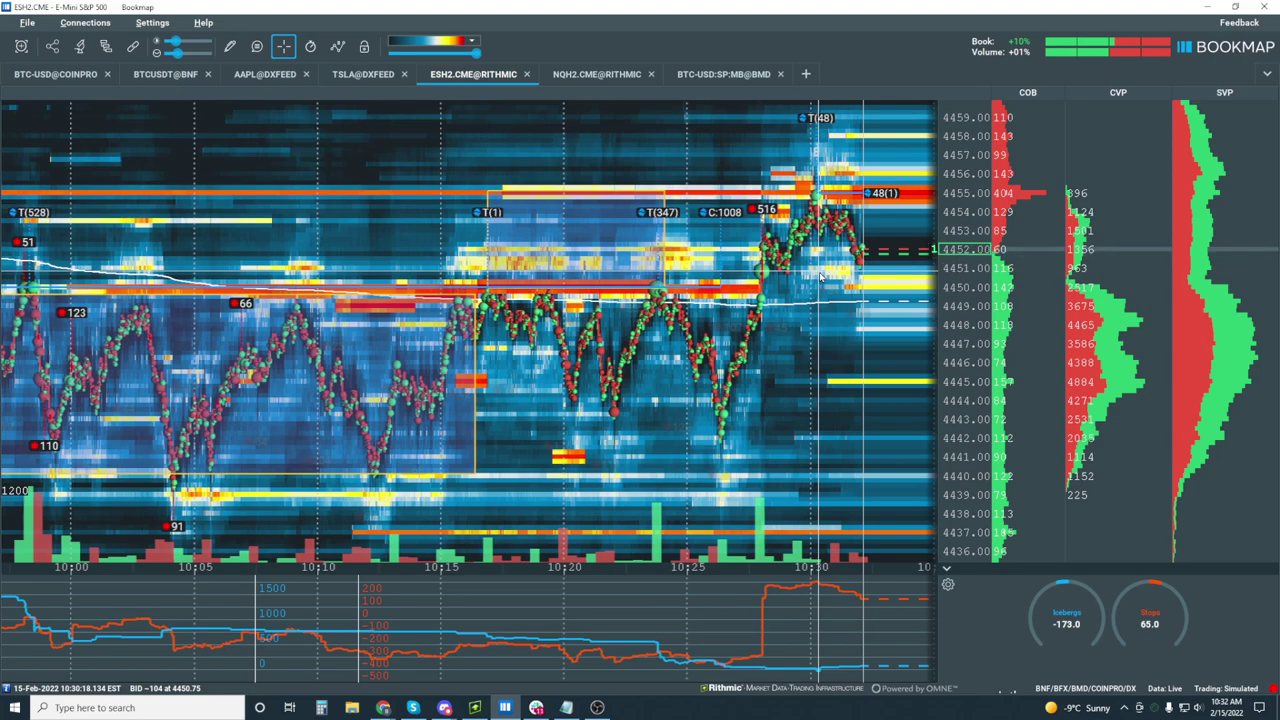
{"action": "scroll", "coordinate": [820, 277], "scroll_direction": "up", "scroll_amount": 2}
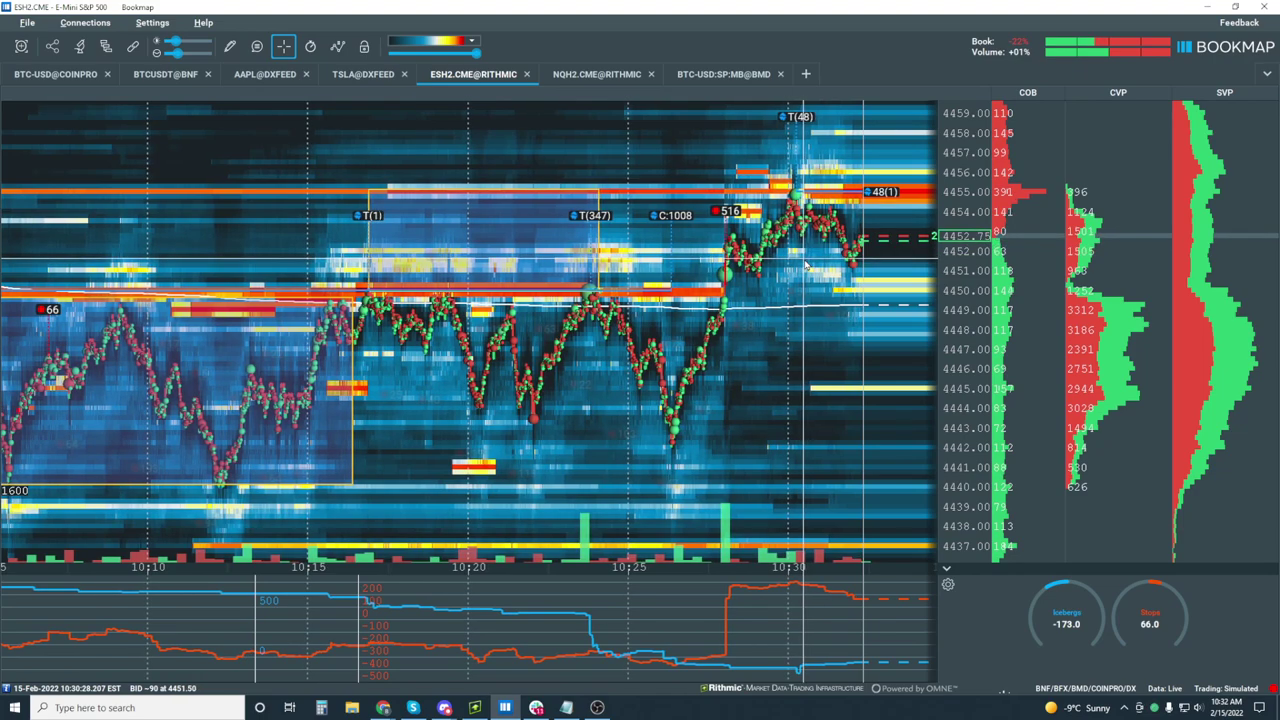
{"action": "scroll", "coordinate": [802, 267], "scroll_direction": "down", "scroll_amount": 2}
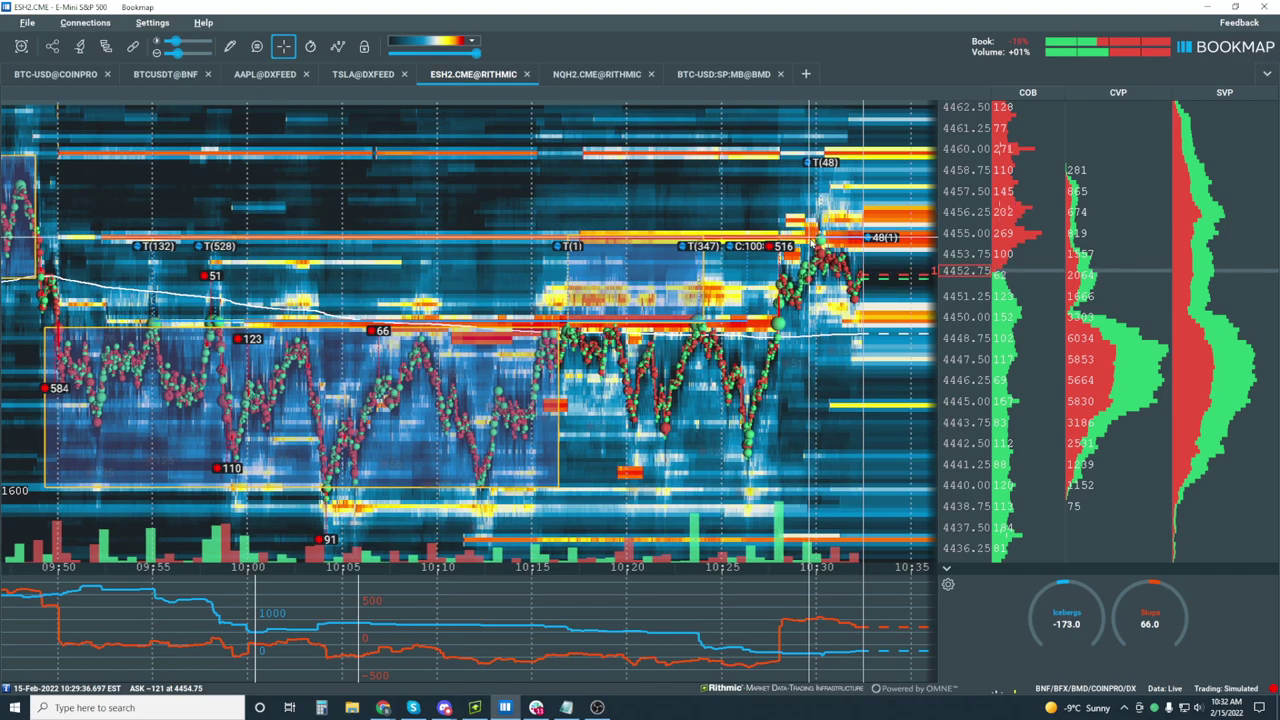
{"action": "scroll", "coordinate": [883, 376], "scroll_direction": "down", "scroll_amount": 3}
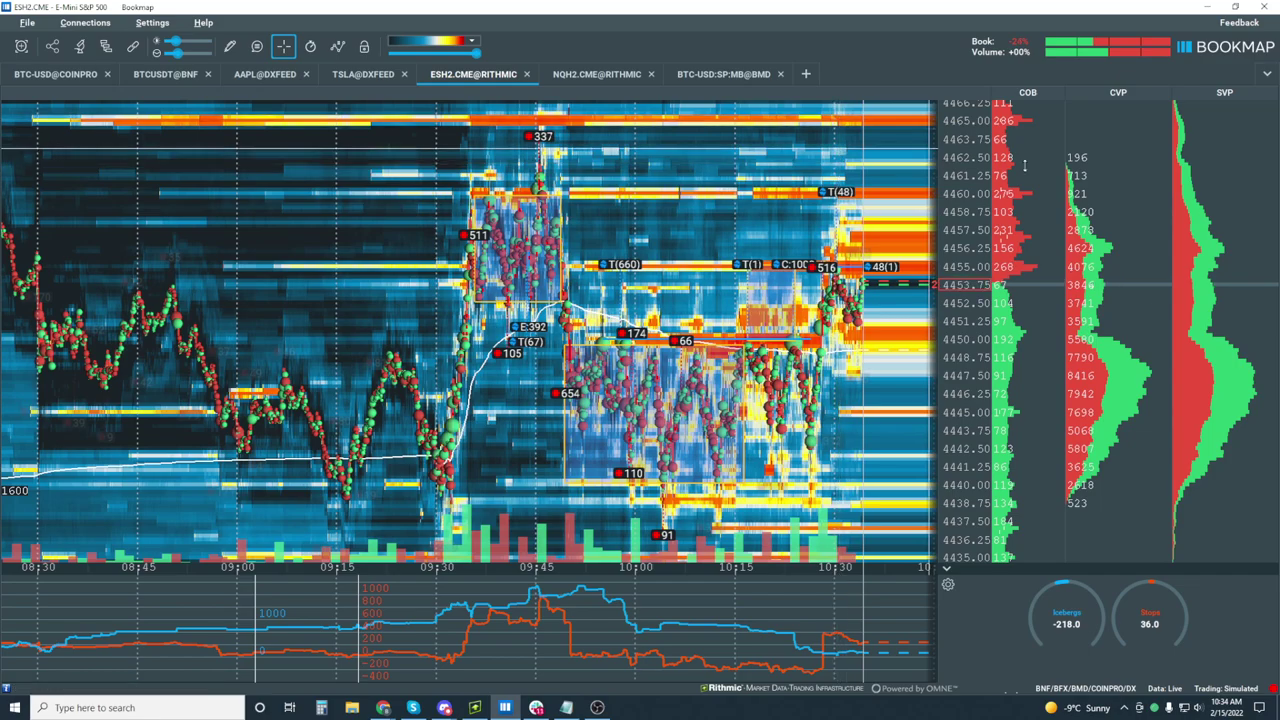
Examine the overnight session since 01:00 against the morning ranges and the large sell liquidity near 4468.
{"action": "scroll", "coordinate": [833, 300], "scroll_direction": "down", "scroll_amount": 5}
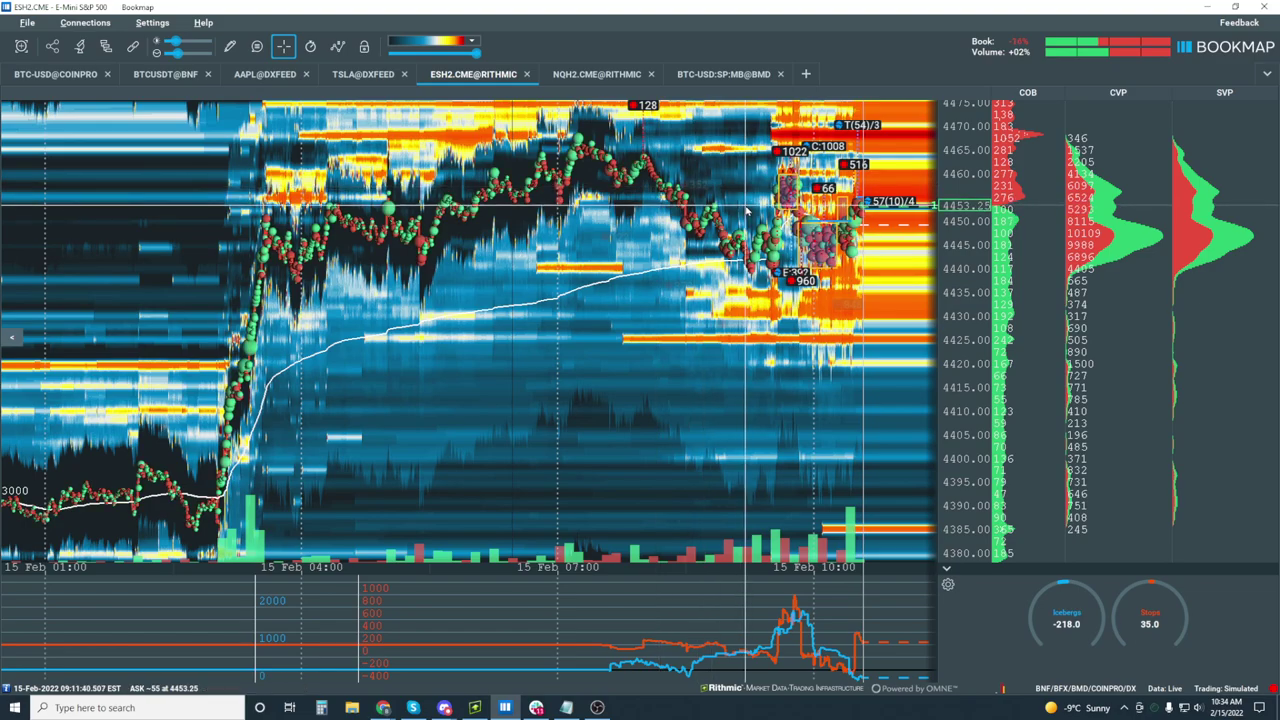
{"action": "scroll", "coordinate": [781, 203], "scroll_direction": "up", "scroll_amount": 3}
{"action": "scroll", "coordinate": [781, 200], "scroll_direction": "up", "scroll_amount": 3}
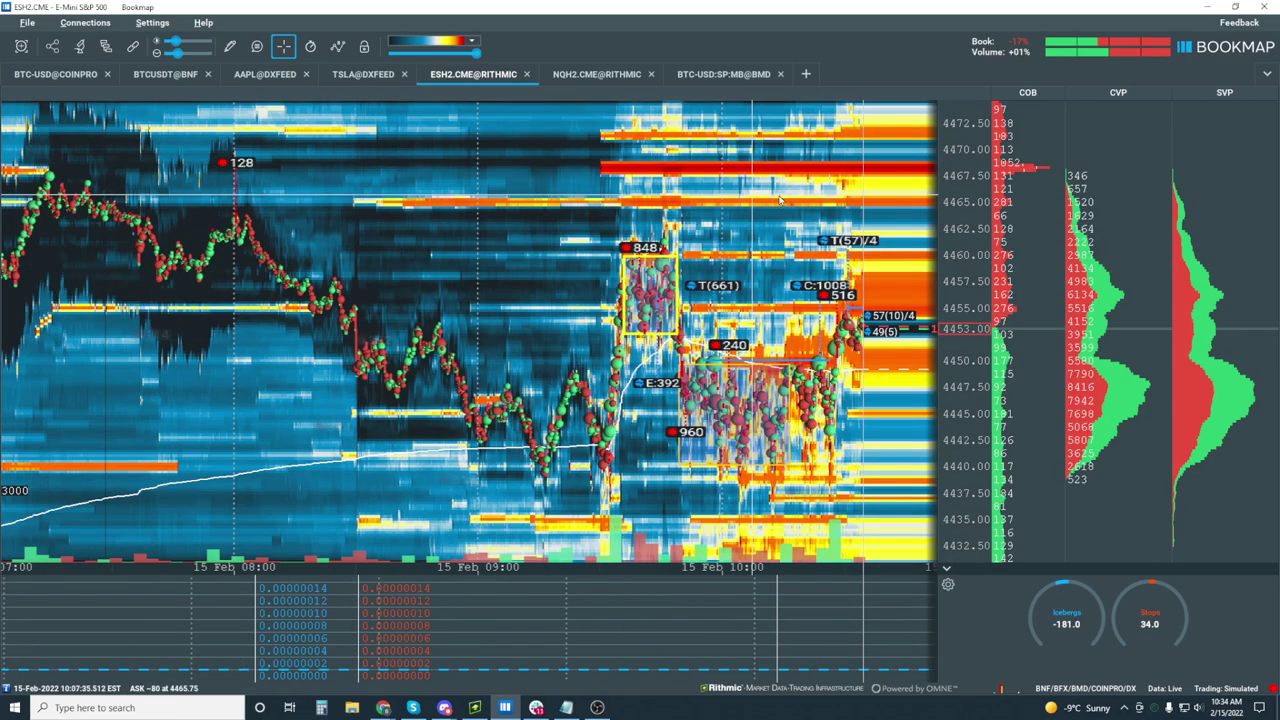
{"action": "scroll", "coordinate": [781, 200], "scroll_direction": "down", "scroll_amount": 5}
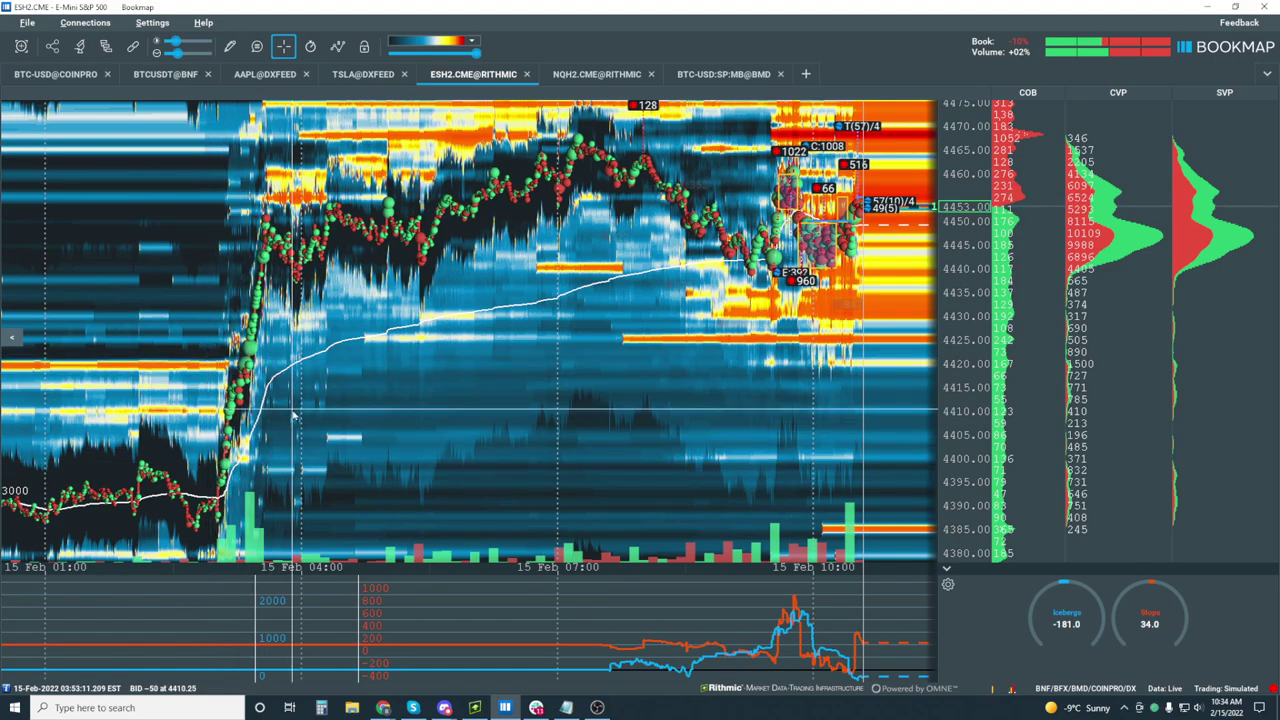
{"action": "scroll", "coordinate": [293, 415], "scroll_direction": "up", "scroll_amount": 5}
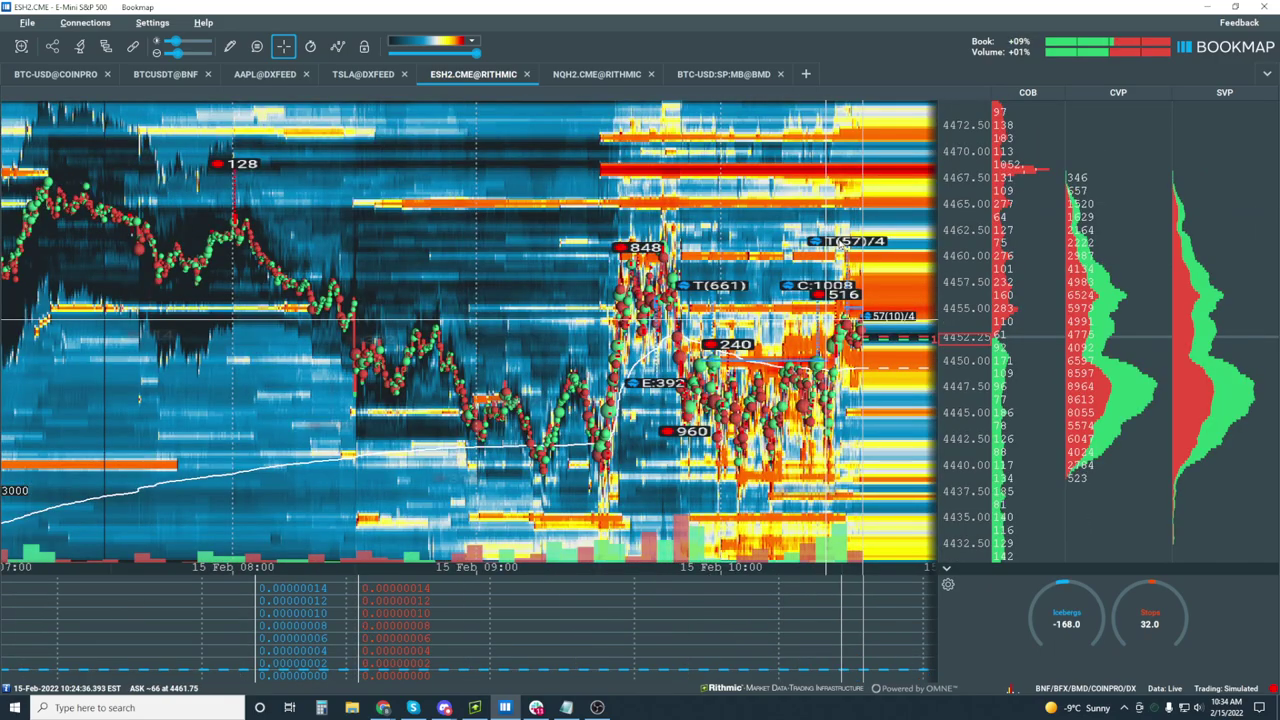
{"action": "scroll", "coordinate": [845, 242], "scroll_direction": "up", "scroll_amount": 2}
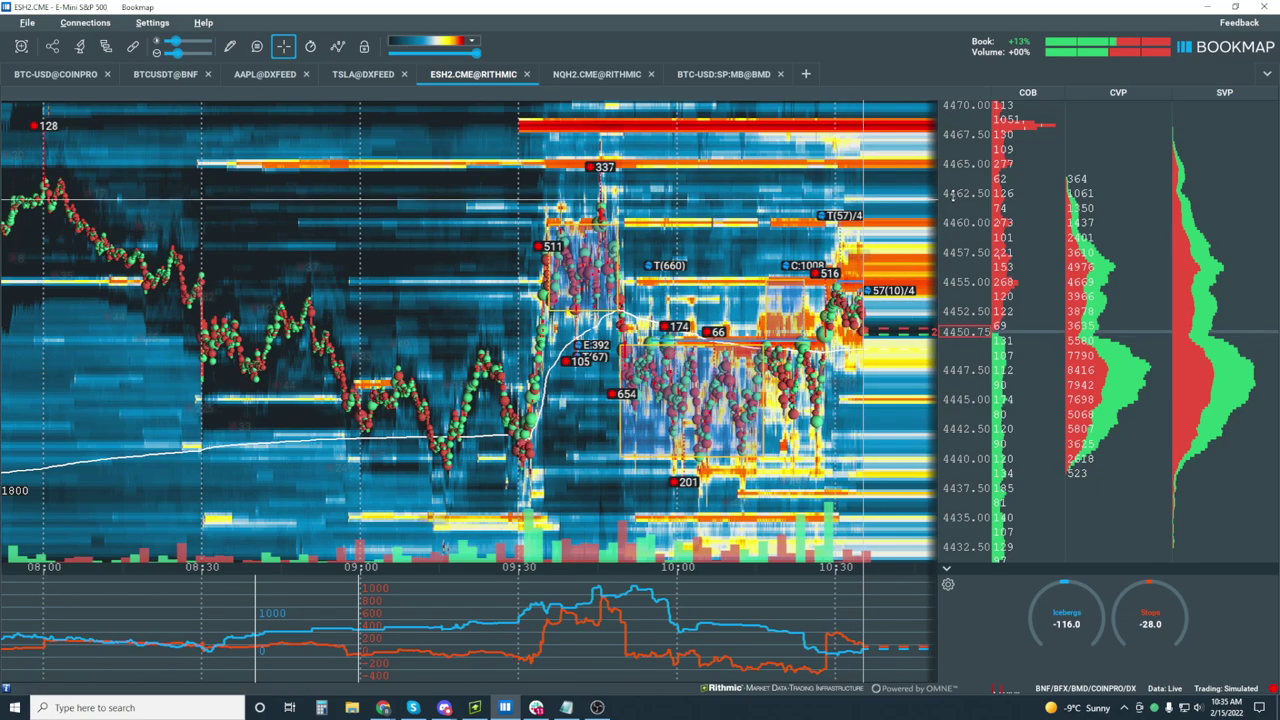
Inspect the liquidity below price between 4425 and 4440 and the levels above up to 4475 in the wider session.
{"action": "scroll", "coordinate": [445, 511], "scroll_direction": "down", "scroll_amount": 5}
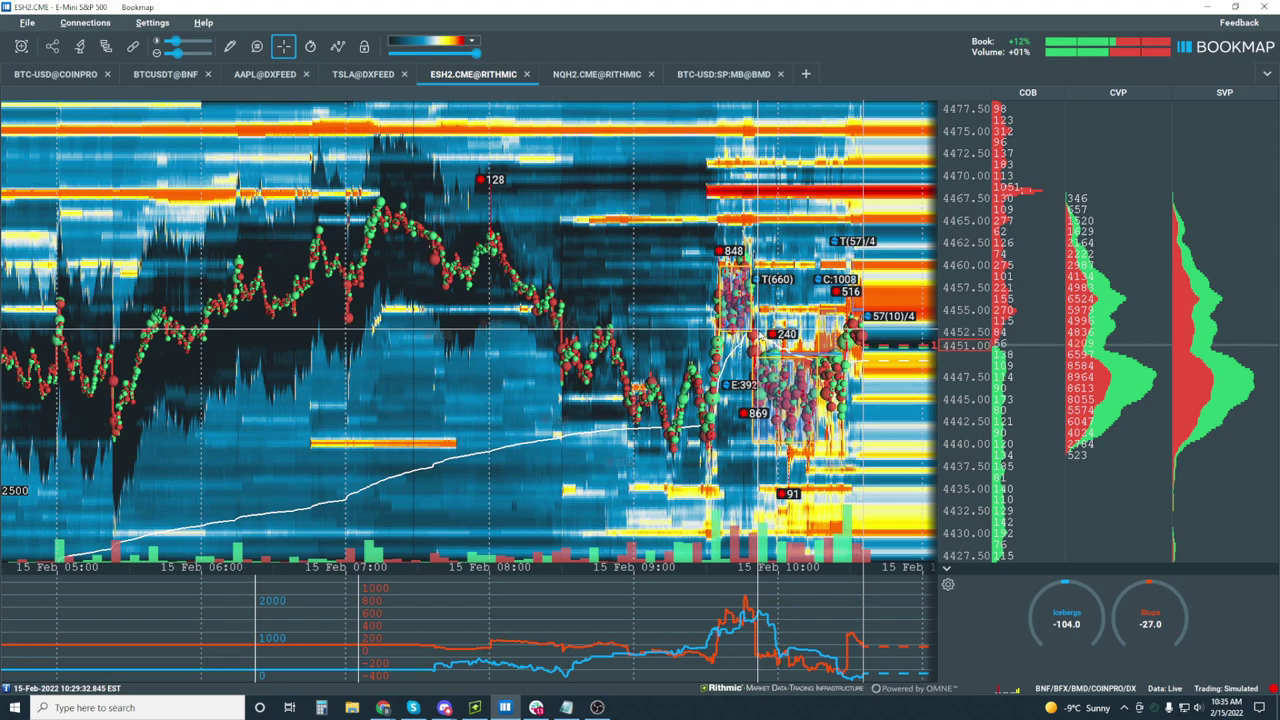
{"action": "scroll", "coordinate": [757, 330], "scroll_direction": "down", "scroll_amount": 4}
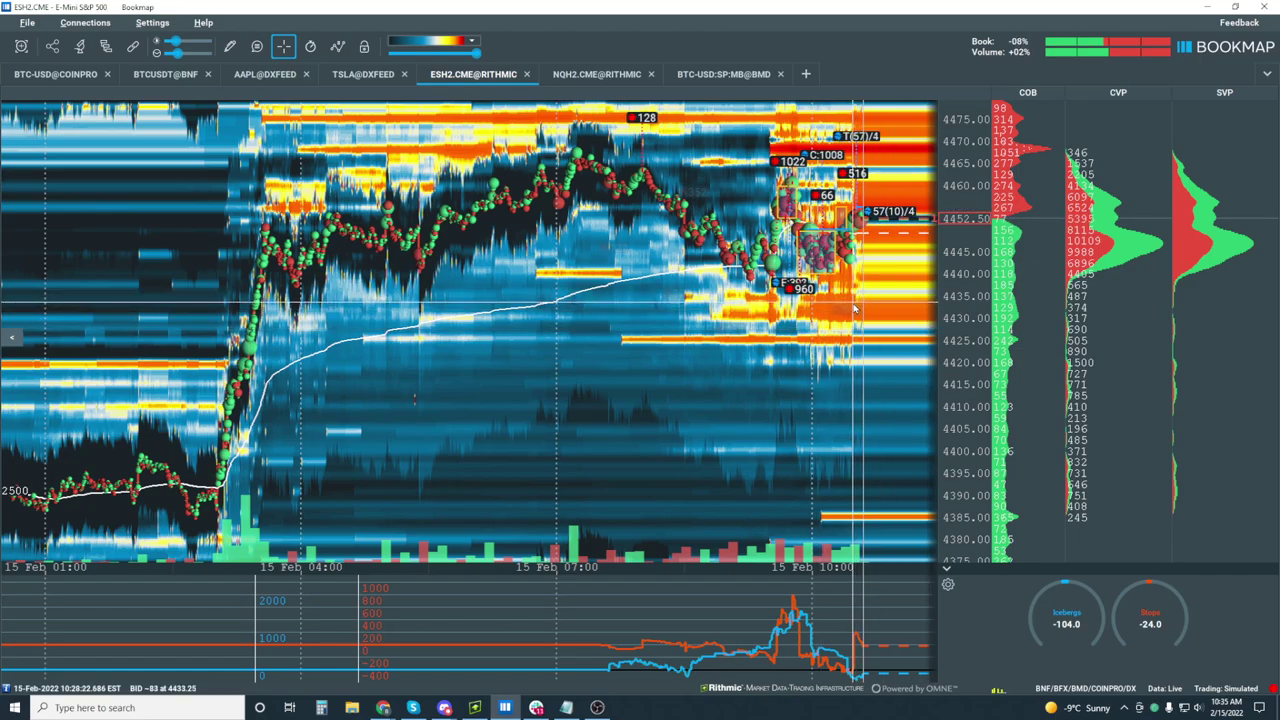
{"action": "scroll", "coordinate": [858, 303], "scroll_direction": "up", "scroll_amount": 3}
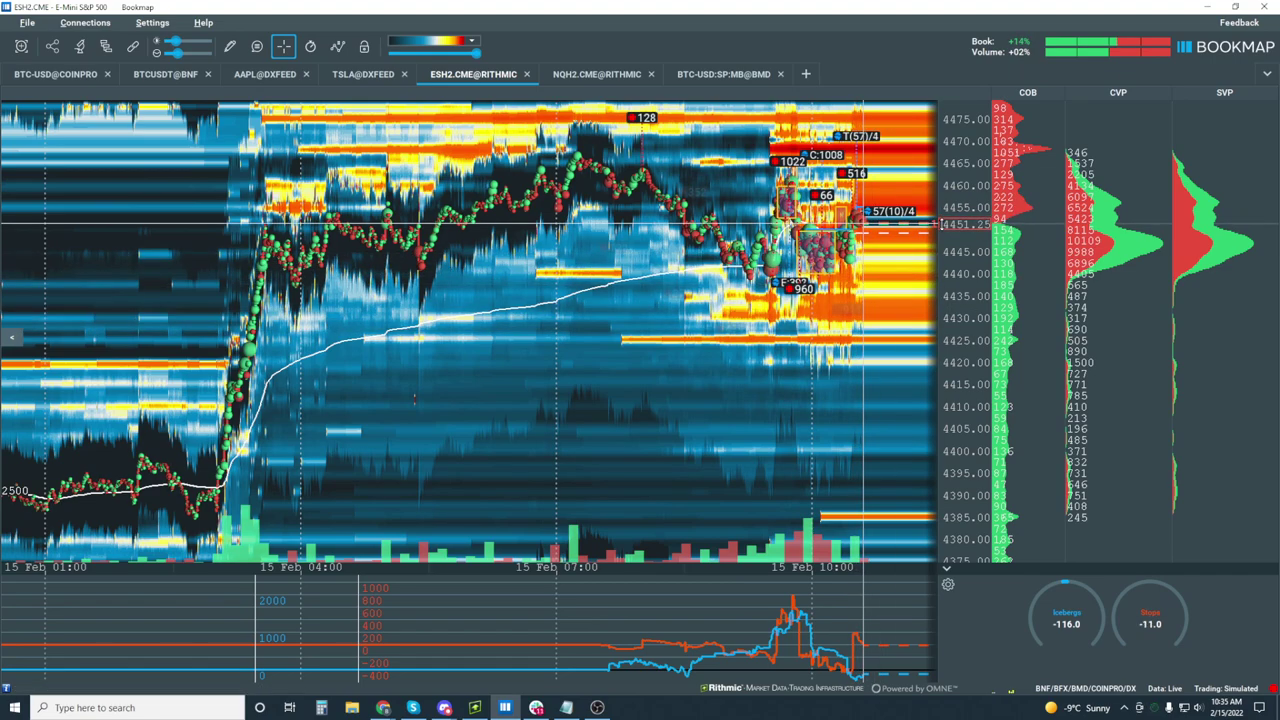
{"action": "scroll", "coordinate": [851, 212], "scroll_direction": "up", "scroll_amount": 5}
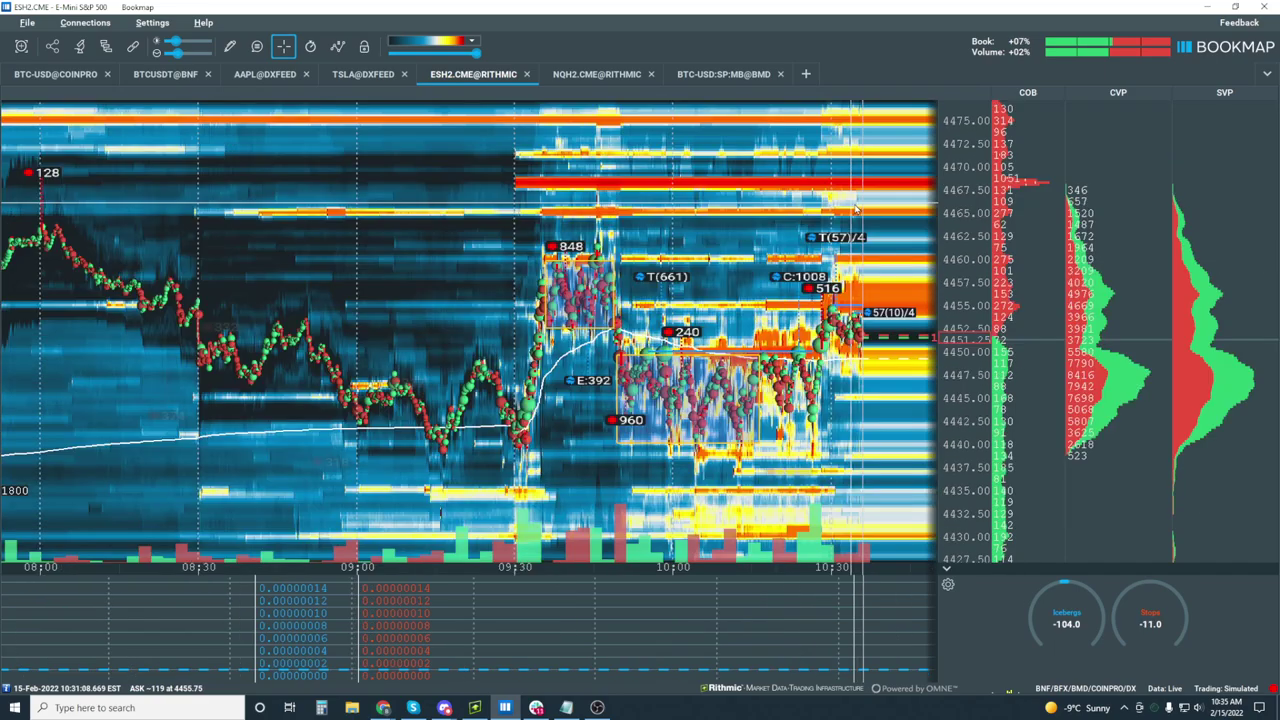
{"action": "scroll", "coordinate": [851, 212], "scroll_direction": "up", "scroll_amount": 2}
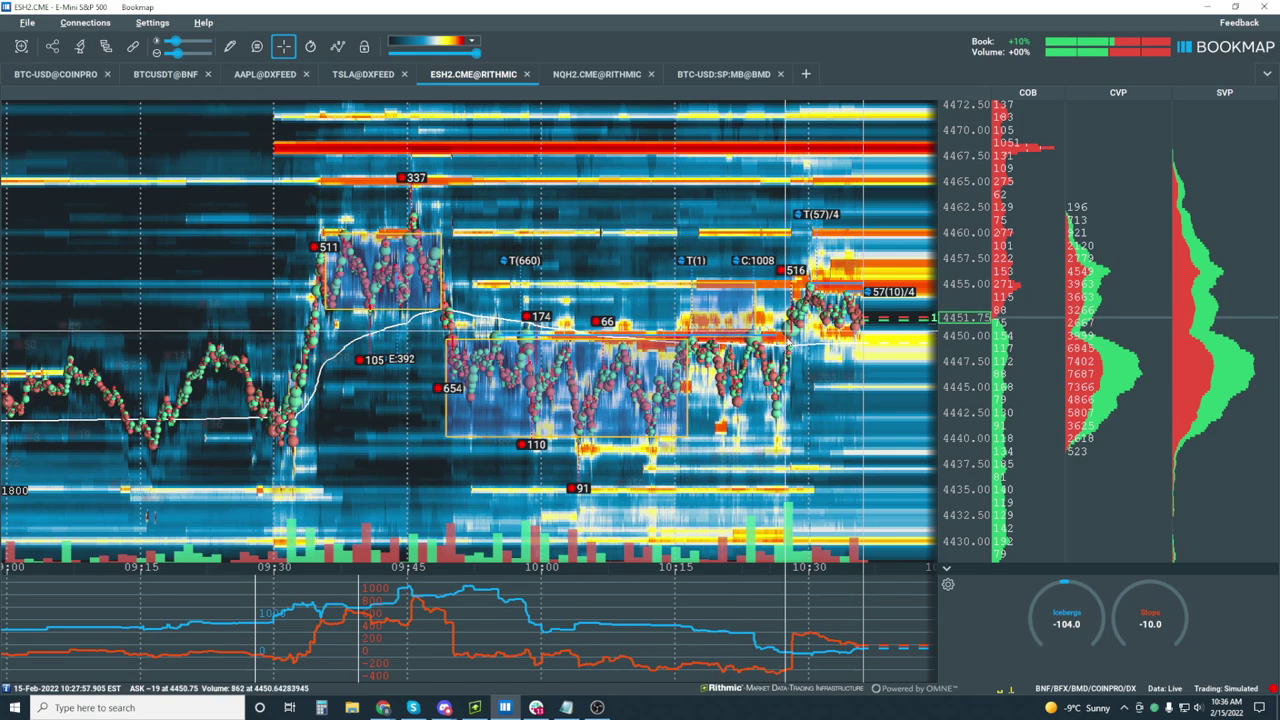
Compare the 09:30 move up from 4440 and the resting liquidity near 4425 with price holding around 4450 at 10:35.
{"action": "scroll", "coordinate": [787, 340], "scroll_direction": "down", "scroll_amount": 2}
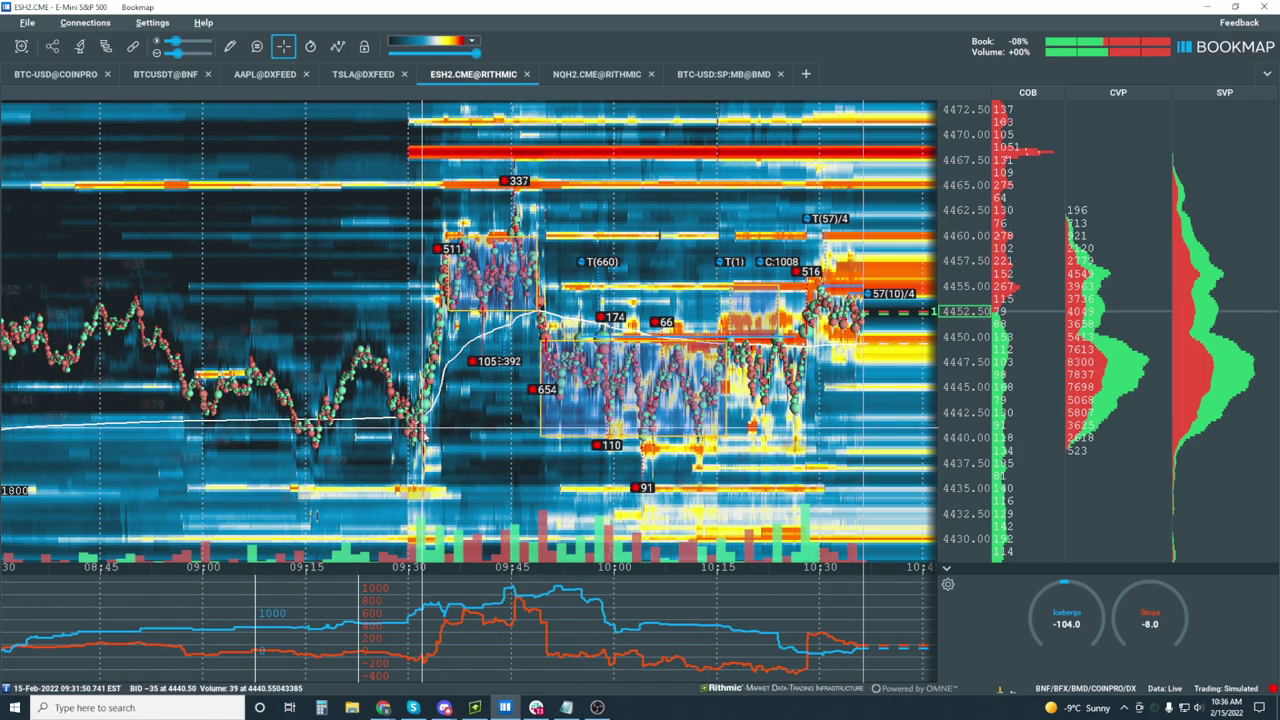
{"action": "scroll", "coordinate": [418, 428], "scroll_direction": "down", "scroll_amount": 8}
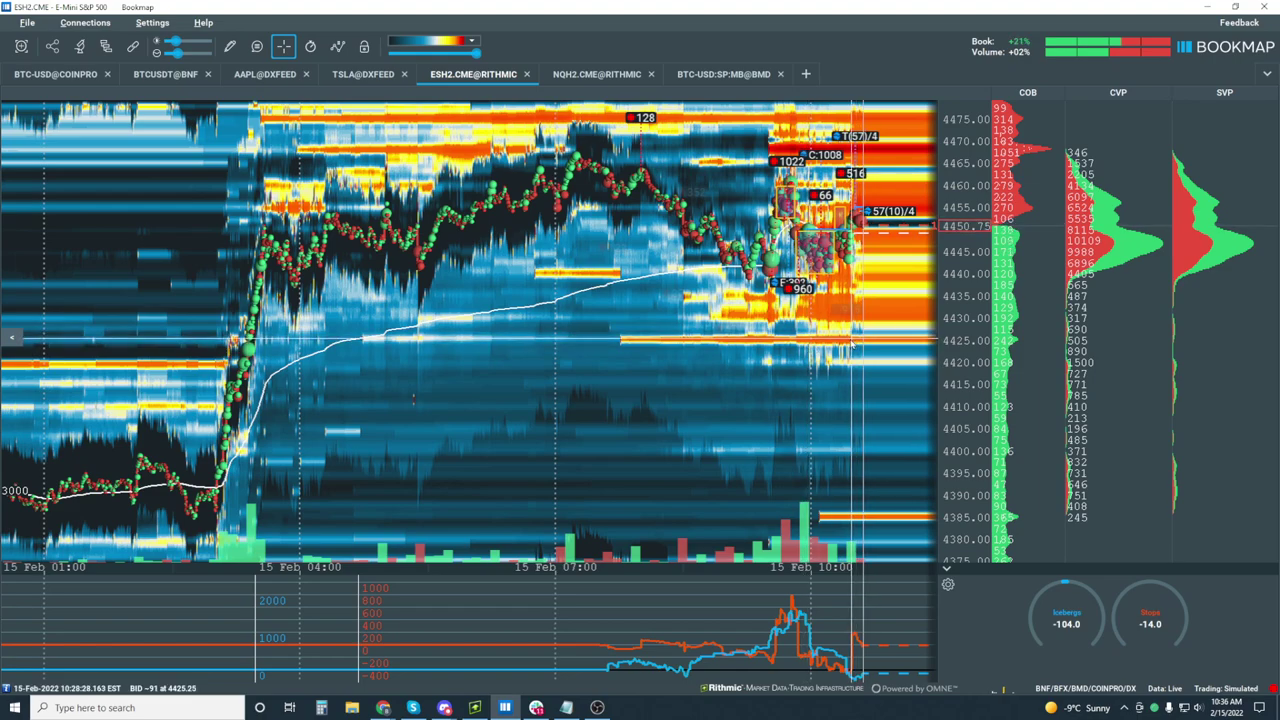
{"action": "scroll", "coordinate": [870, 300], "scroll_direction": "up", "scroll_amount": 3}
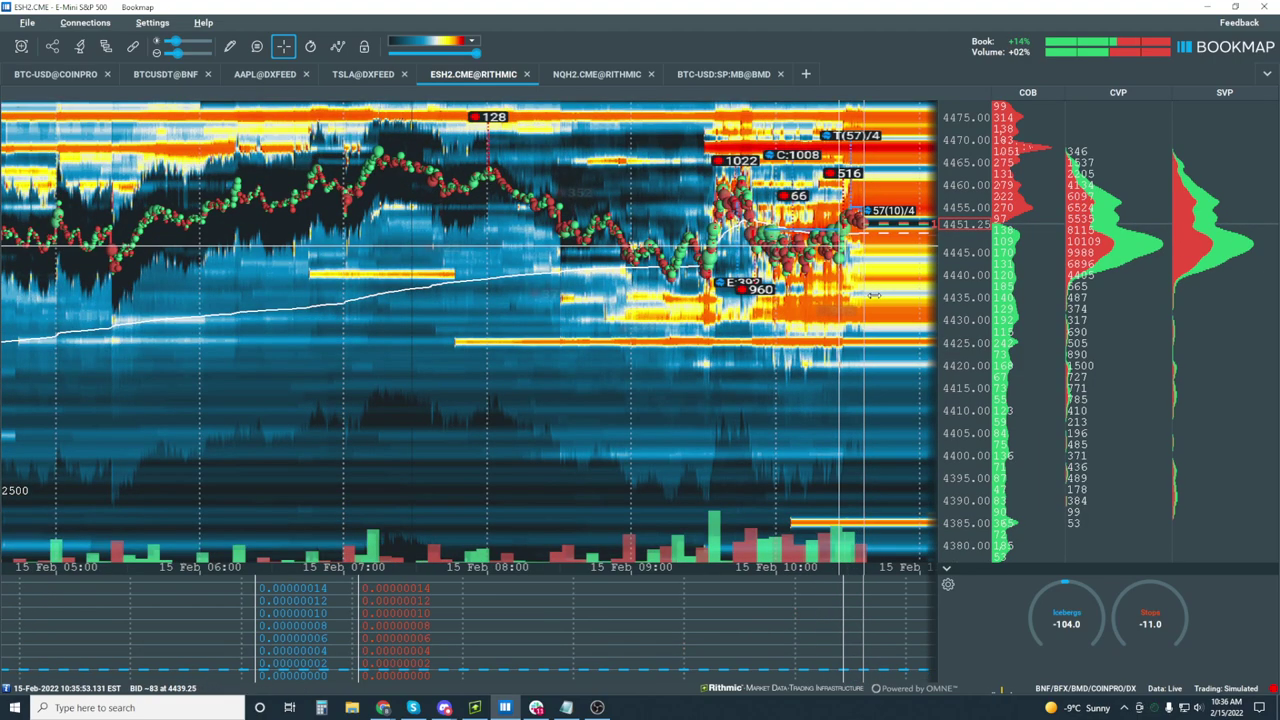
{"action": "scroll", "coordinate": [873, 295], "scroll_direction": "down", "scroll_amount": 3}
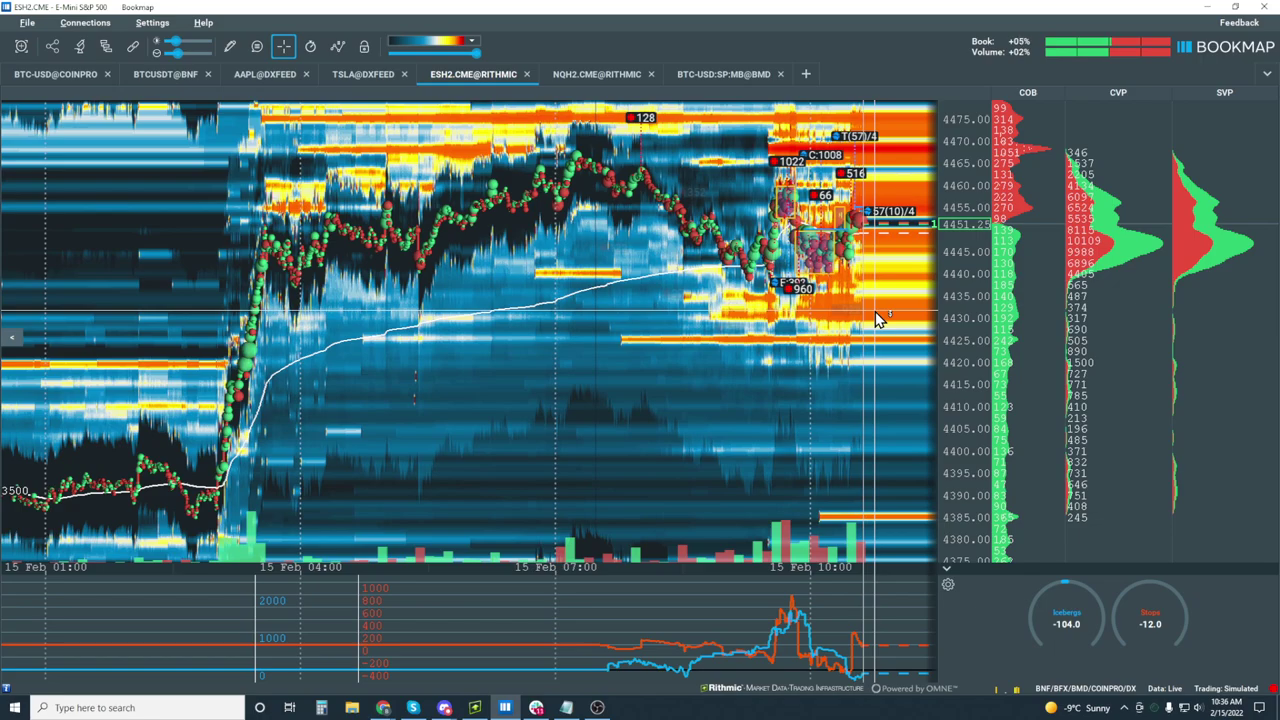
{"action": "scroll", "coordinate": [875, 311], "scroll_direction": "up", "scroll_amount": 5}
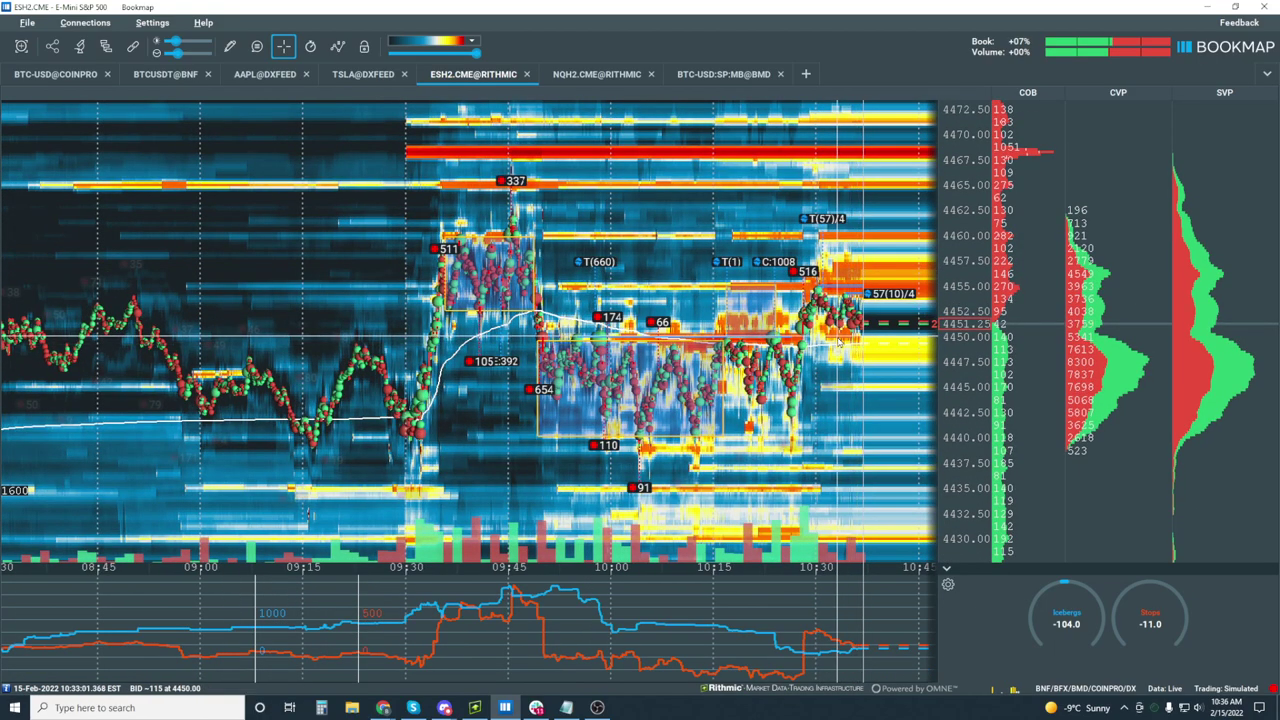
{"action": "scroll", "coordinate": [850, 360], "scroll_direction": "up", "scroll_amount": 5}
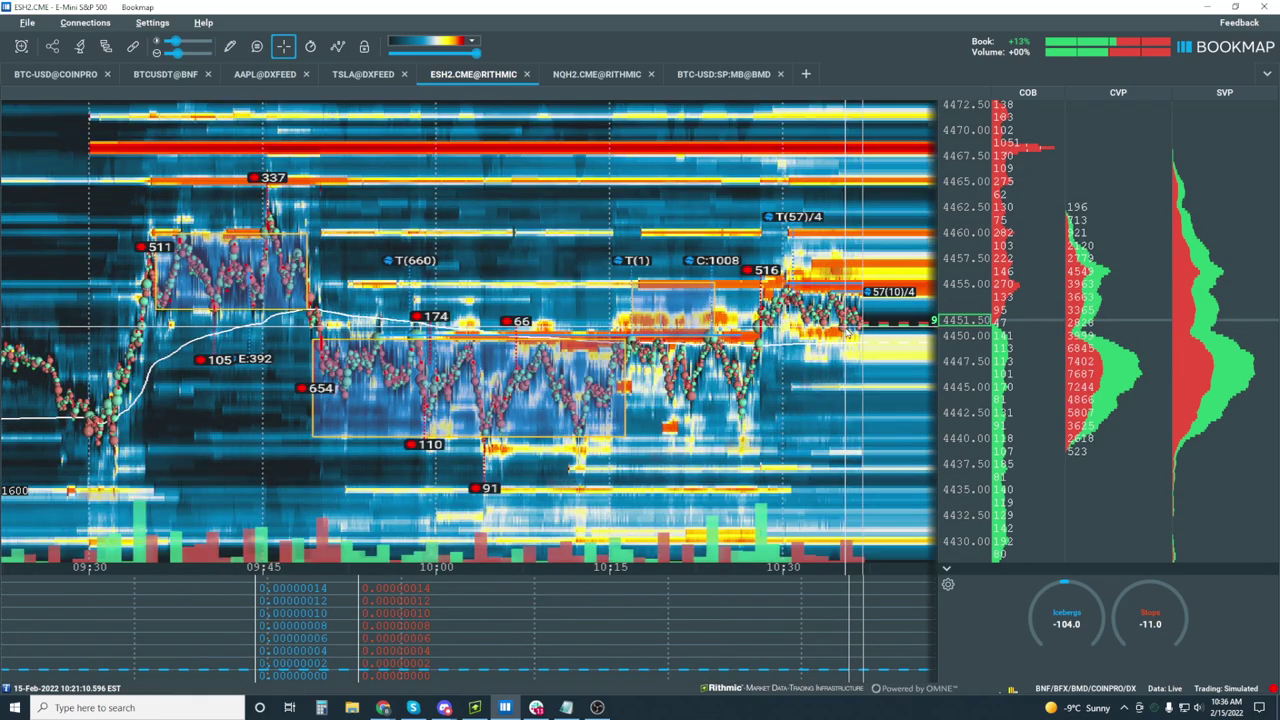
Inspect the 10:30 to 10:38 consolidation between 4450 and 4455, including the iceberg markers, VWAP and the 4445 liquidity.
{"action": "scroll", "coordinate": [868, 392], "scroll_direction": "up", "scroll_amount": 5}
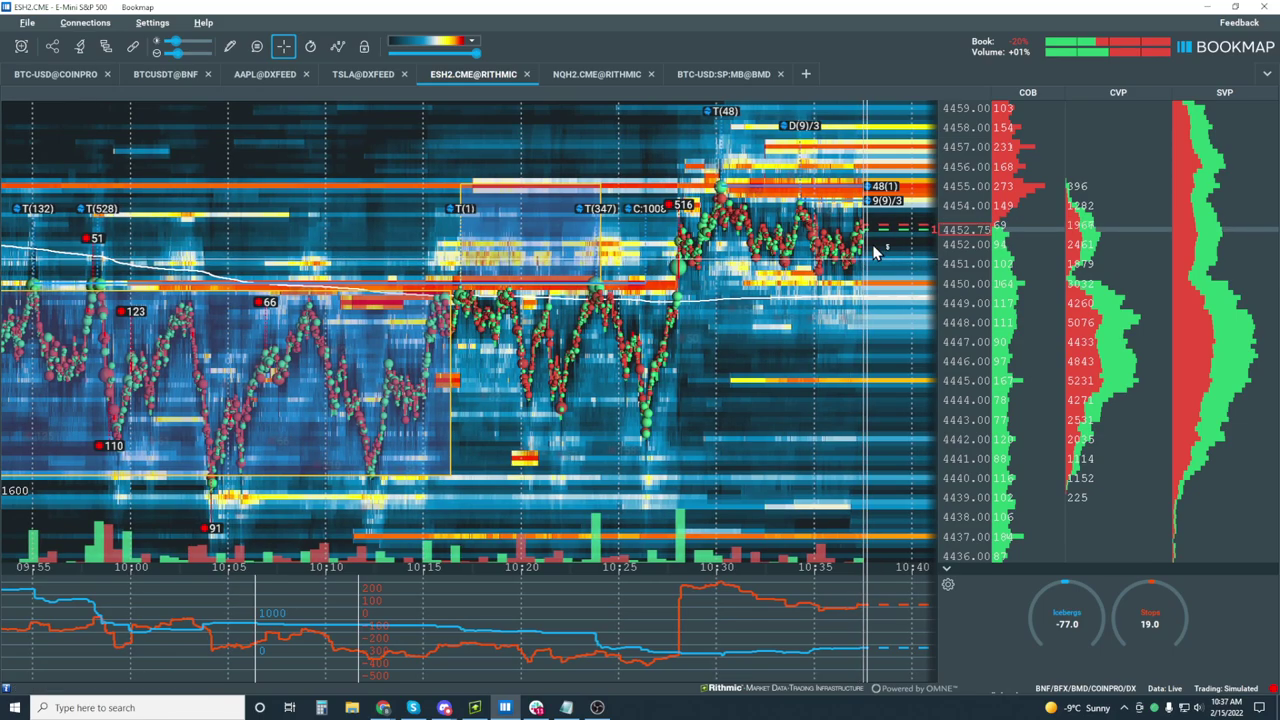
{"action": "scroll", "coordinate": [873, 250], "scroll_direction": "up", "scroll_amount": 5}
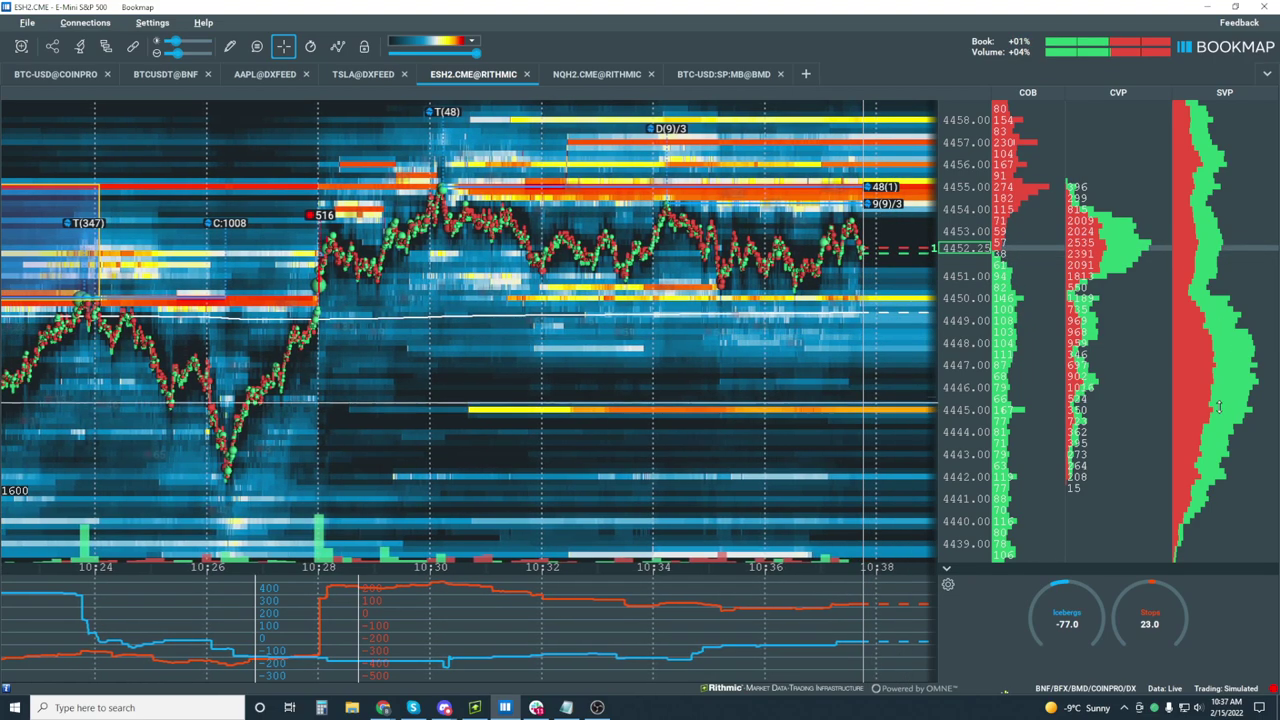
{"action": "scroll", "coordinate": [497, 322], "scroll_direction": "down", "scroll_amount": 5}
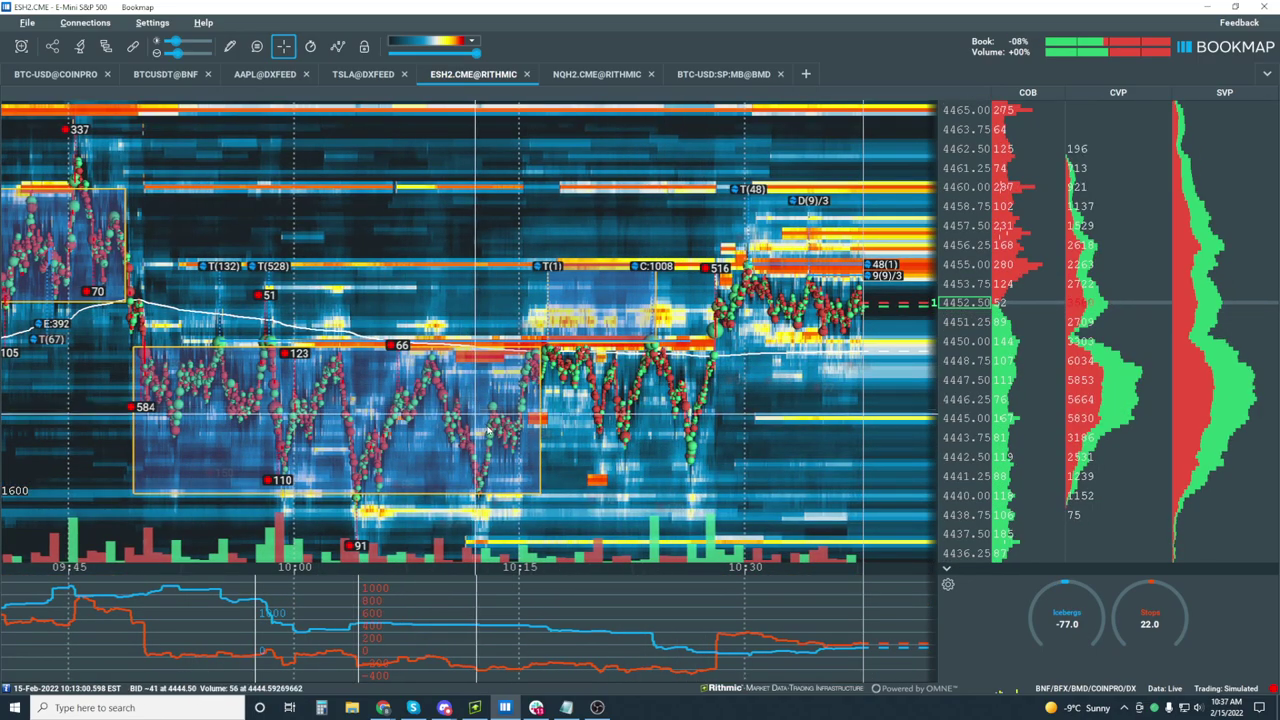
{"action": "scroll", "coordinate": [817, 268], "scroll_direction": "up", "scroll_amount": 5}
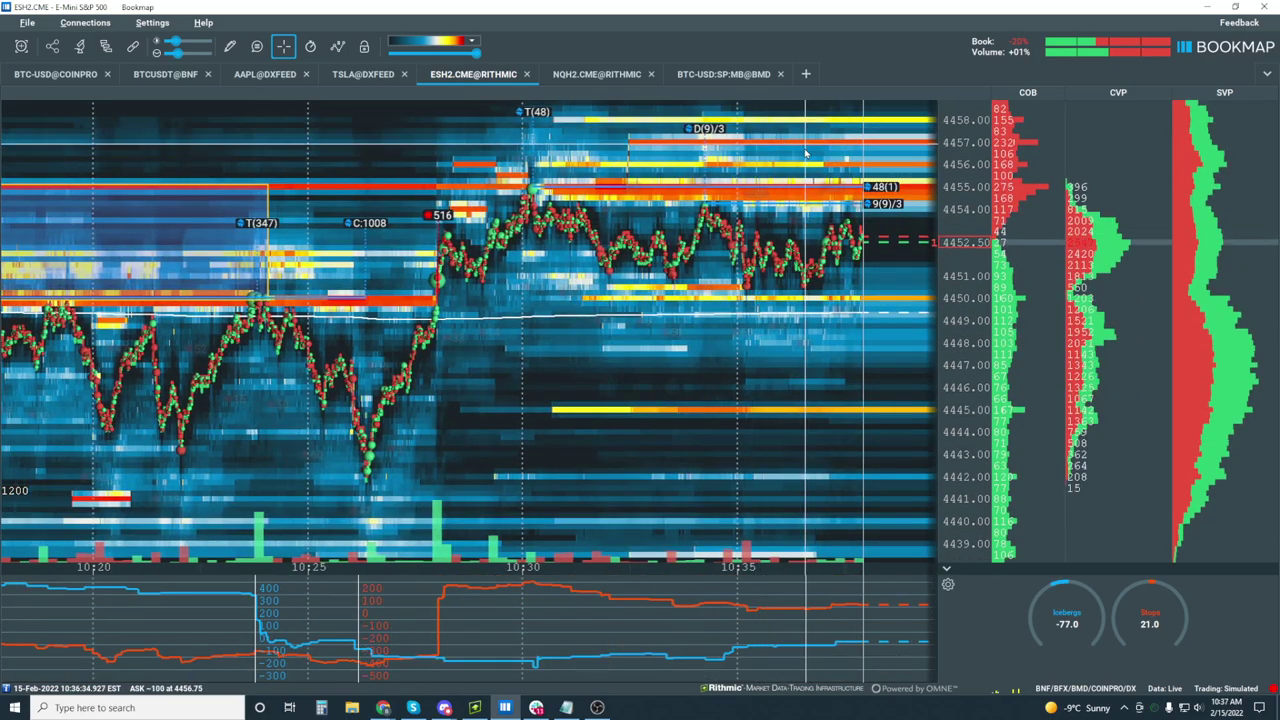
{"action": "scroll", "coordinate": [935, 213], "scroll_direction": "up", "scroll_amount": 1}
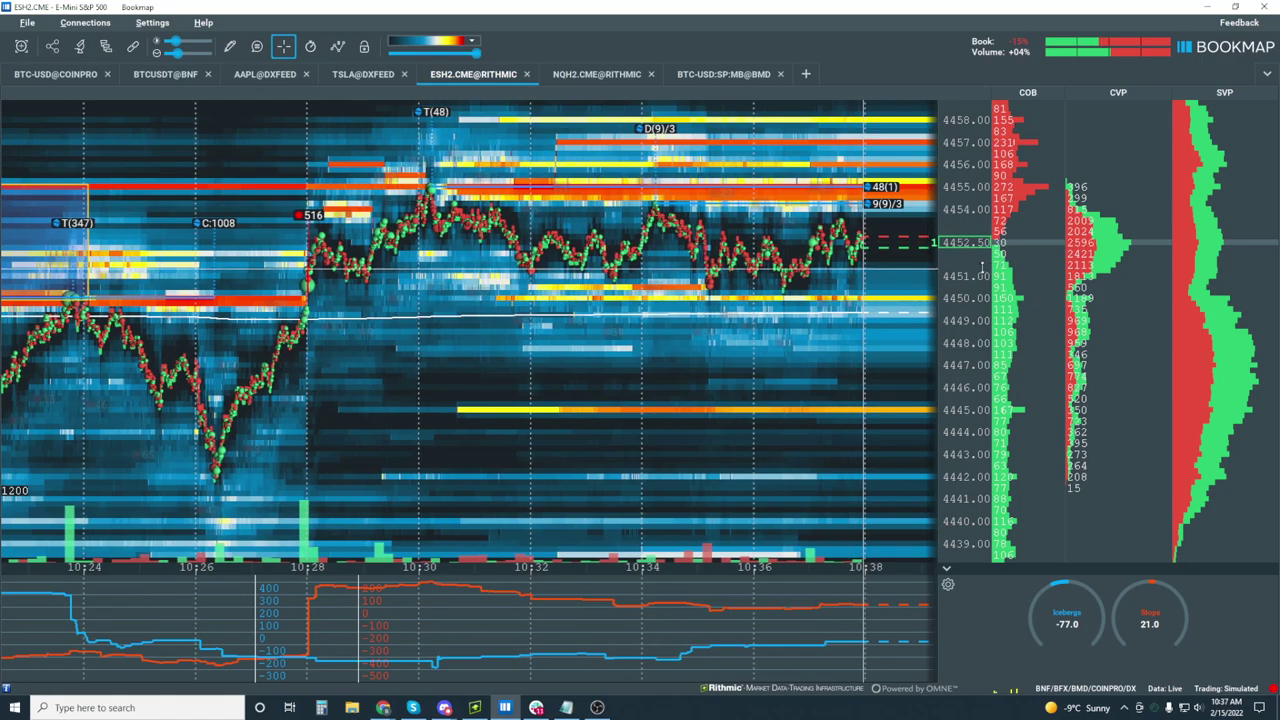
{"action": "scroll", "coordinate": [983, 266], "scroll_direction": "up", "scroll_amount": 2}
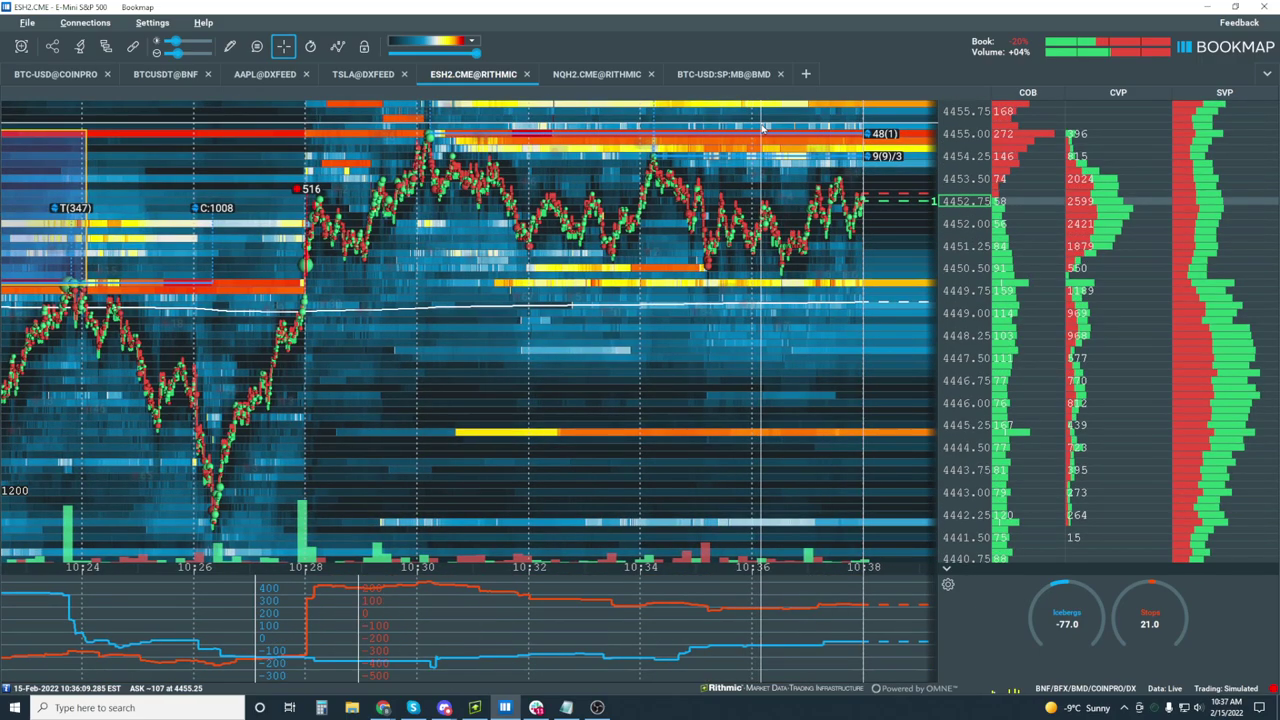
Inspect price approaching the 4455 sell liquidity around 10:38, together with the iceberg markers and the resting orders up to 4460.
{"action": "scroll", "coordinate": [765, 129], "scroll_direction": "up", "scroll_amount": 1}
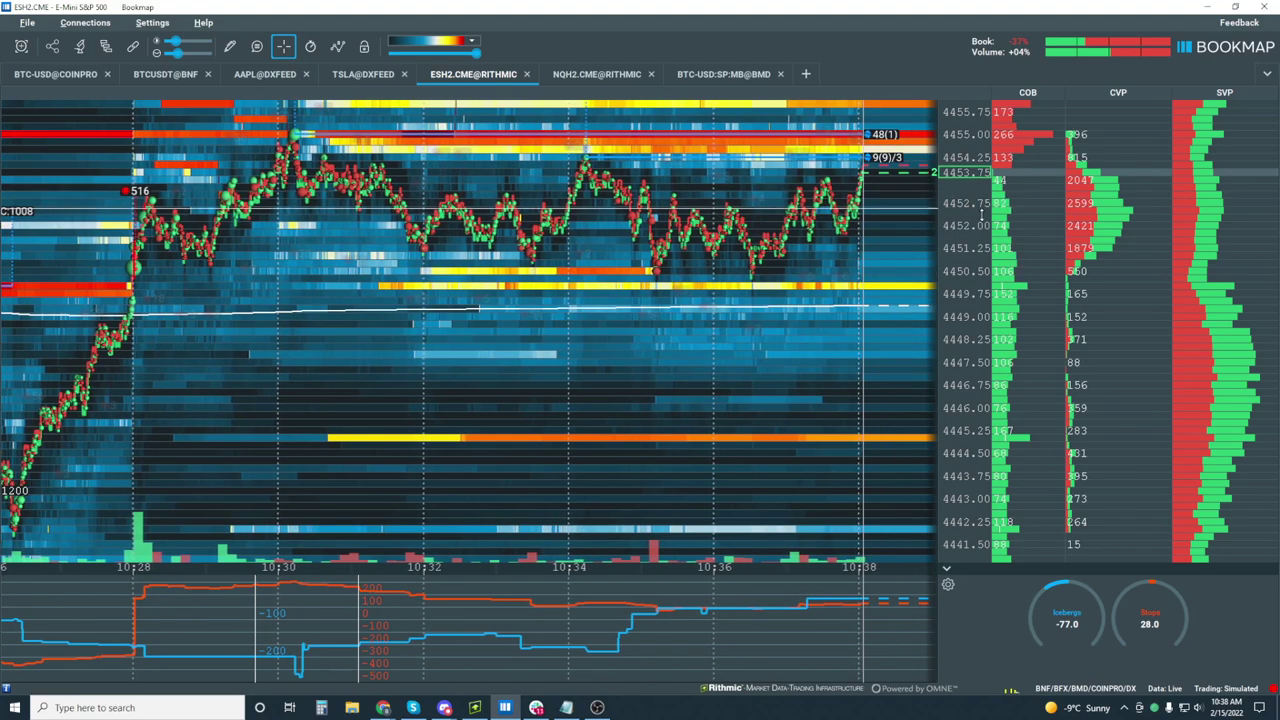
{"action": "scroll", "coordinate": [983, 207], "scroll_direction": "down", "scroll_amount": 2}
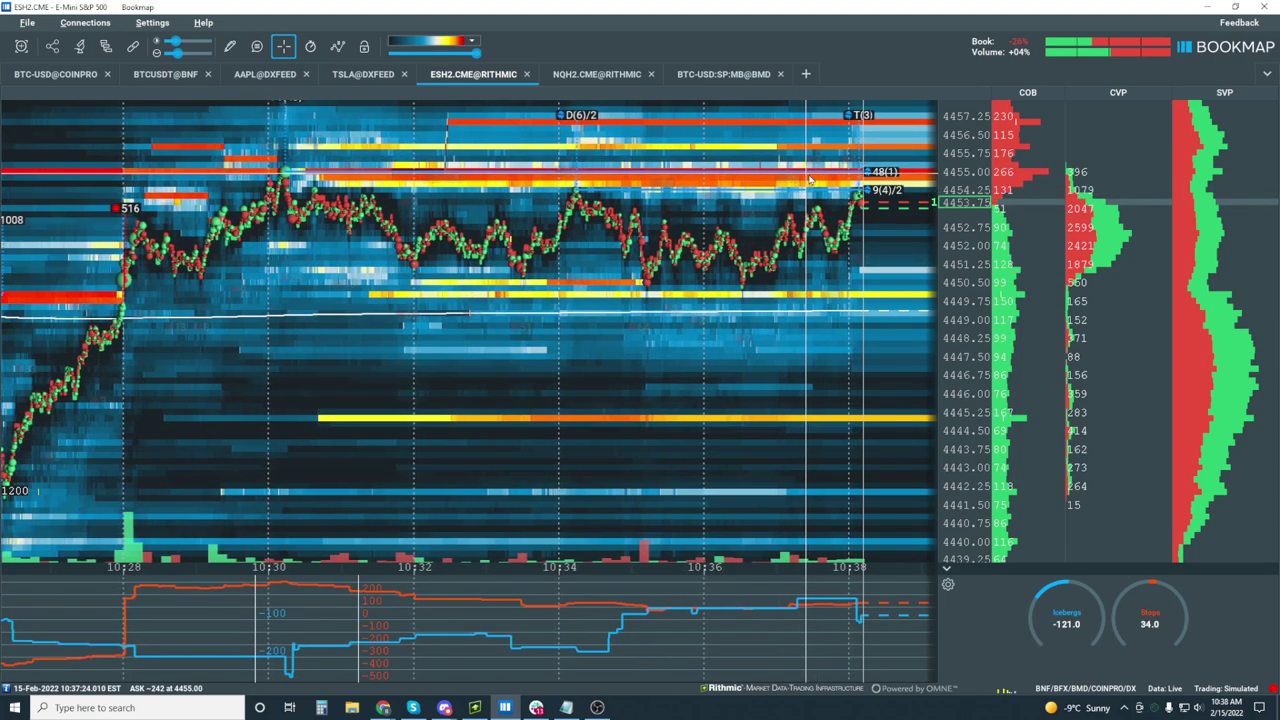
{"action": "scroll", "coordinate": [686, 238], "scroll_direction": "down", "scroll_amount": 2}
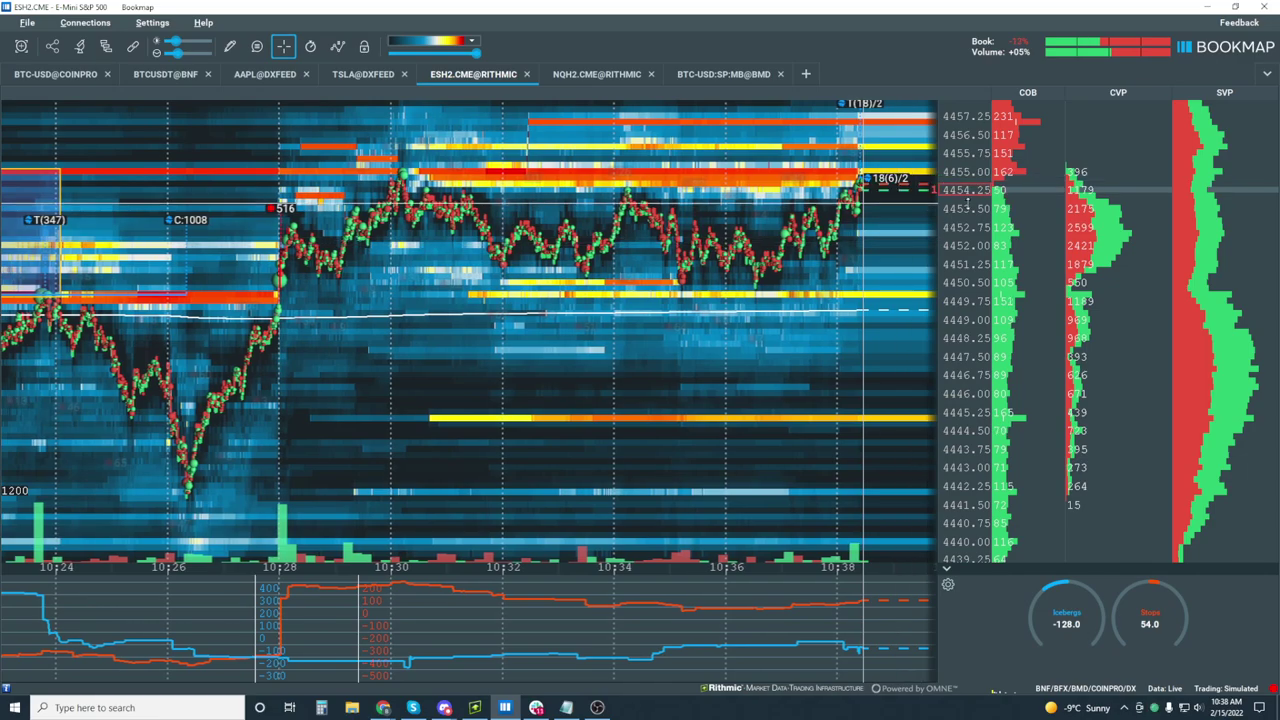
{"action": "scroll", "coordinate": [968, 201], "scroll_direction": "down", "scroll_amount": 2}
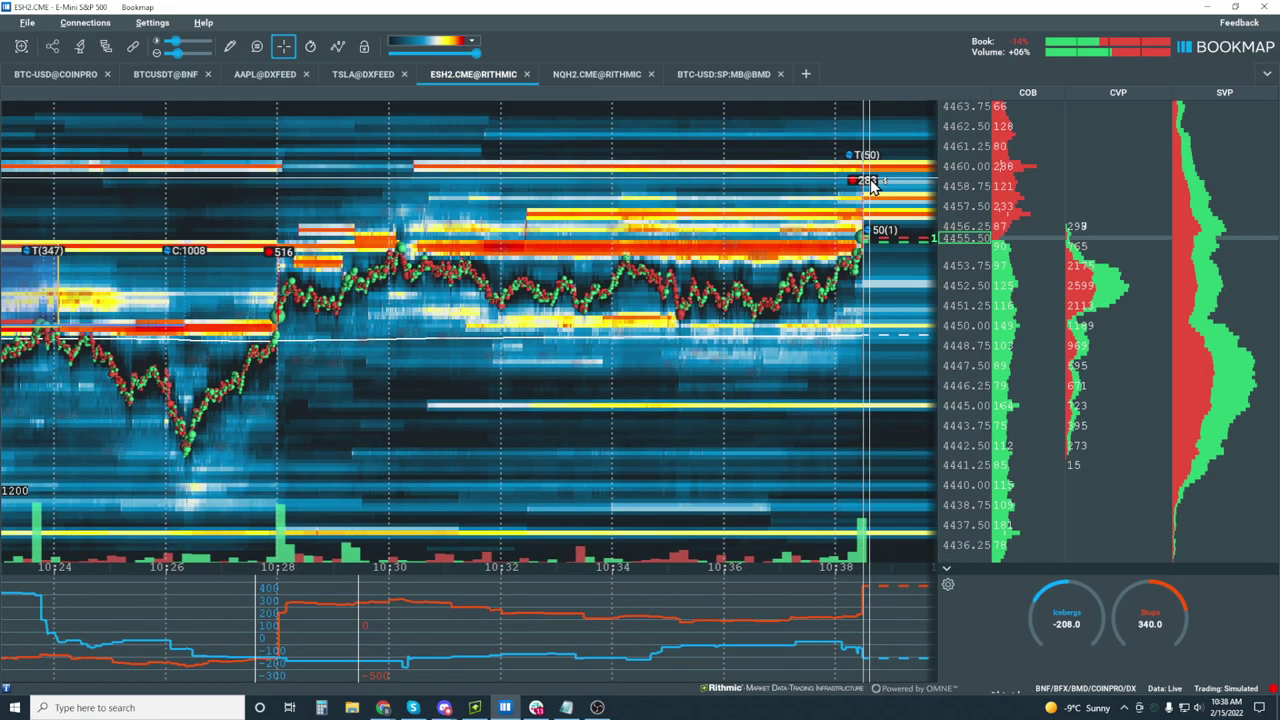
Examine the 10:38 push through 4455 at close range, including its stop and iceberg markers, and compare it with the 10:28 breakout.
{"action": "scroll", "coordinate": [878, 178], "scroll_direction": "up", "scroll_amount": 5}
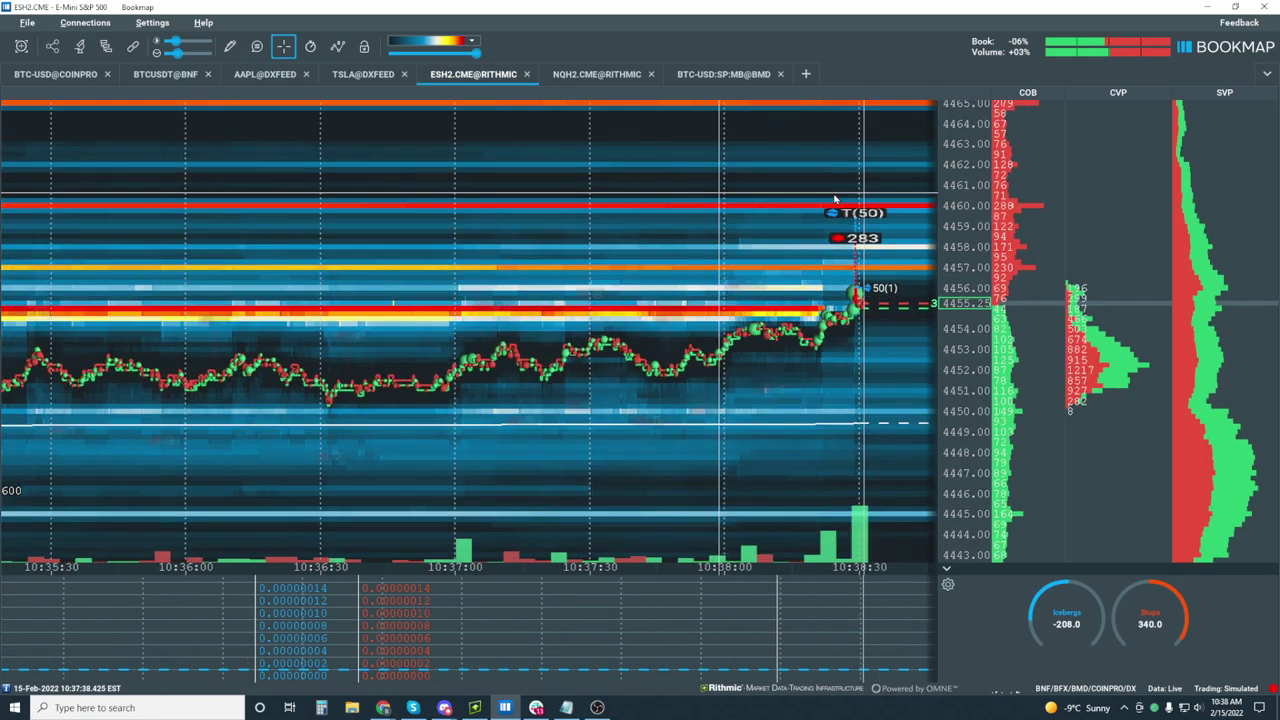
{"action": "scroll", "coordinate": [1017, 377], "scroll_direction": "up", "scroll_amount": 3}
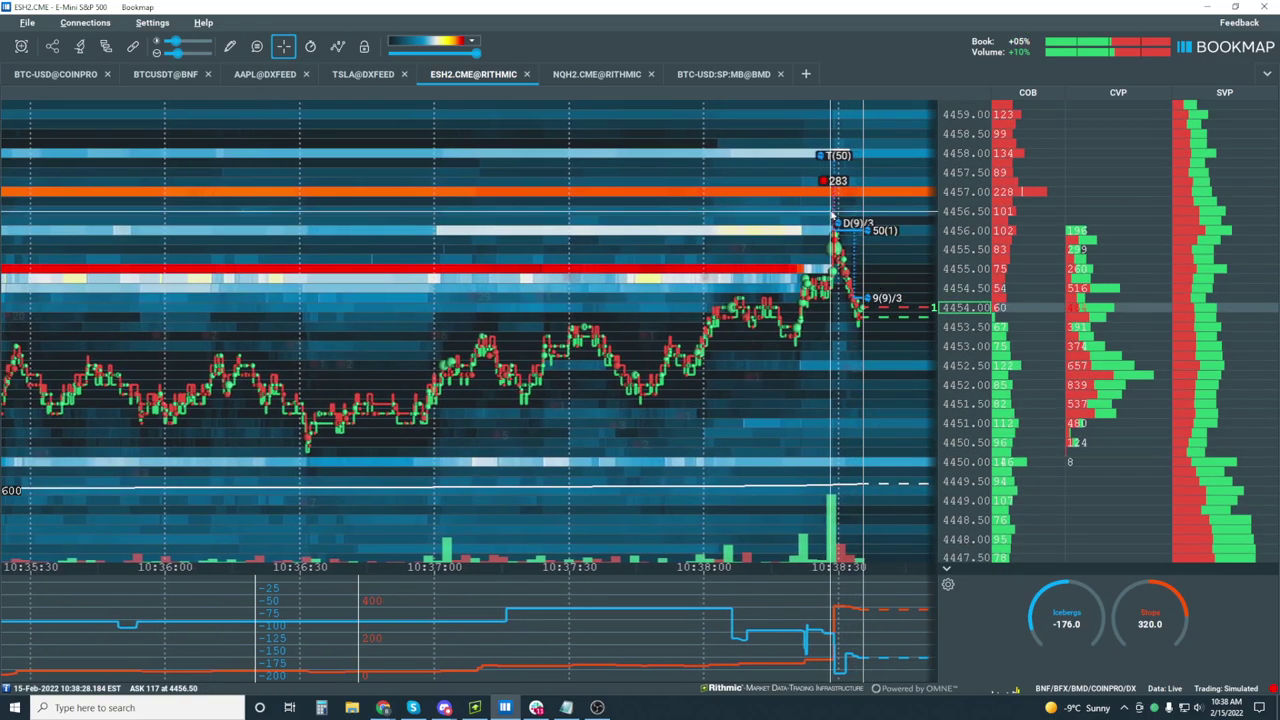
{"action": "scroll", "coordinate": [727, 280], "scroll_direction": "down", "scroll_amount": 5}
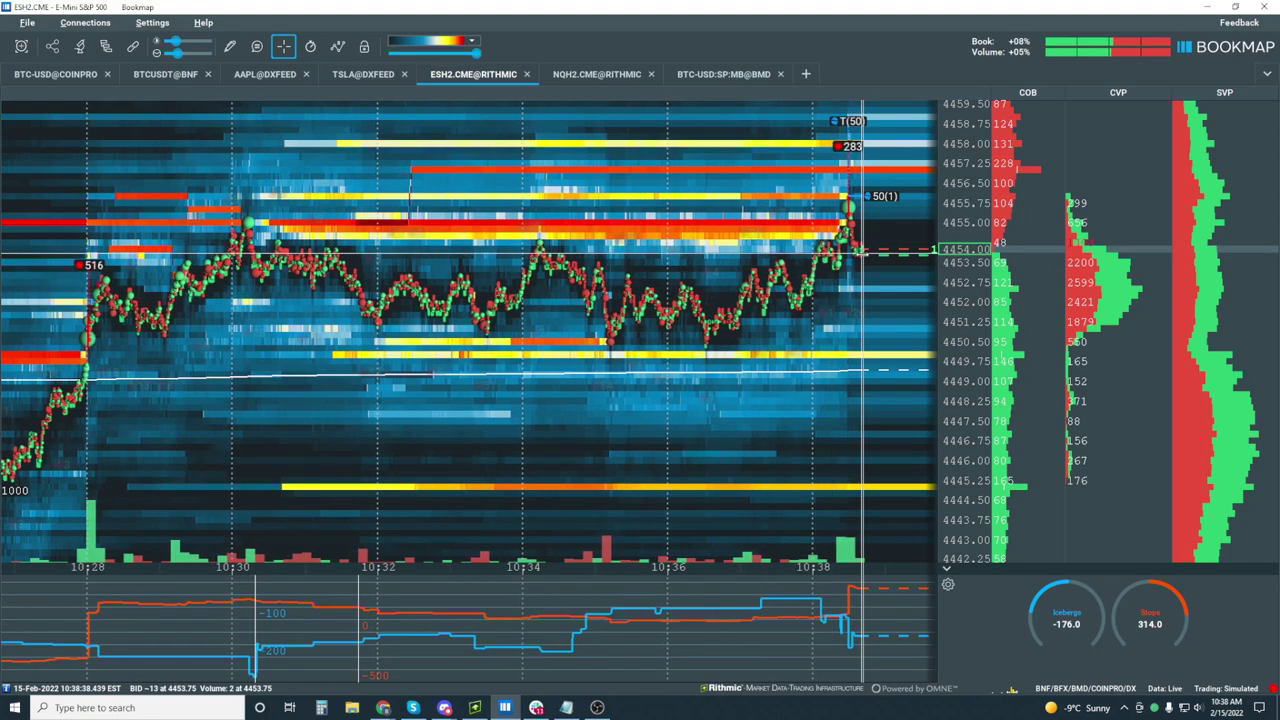
{"action": "scroll", "coordinate": [790, 300], "scroll_direction": "down", "scroll_amount": 3}
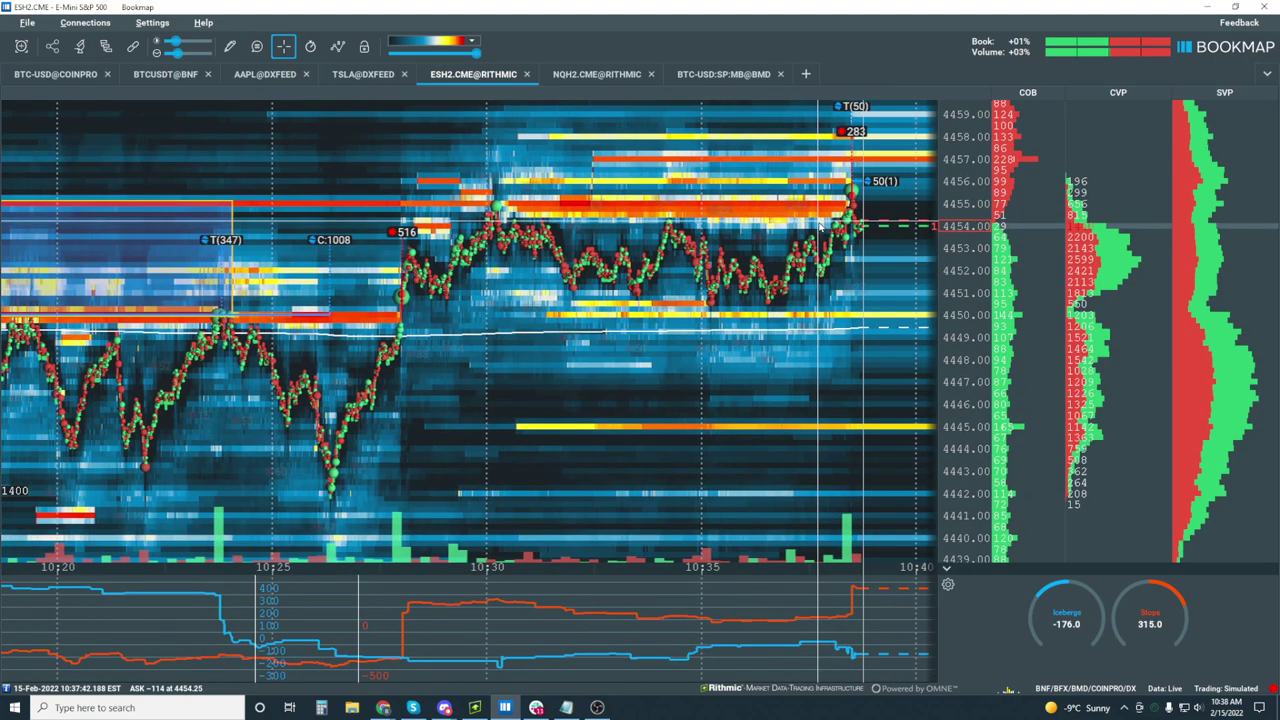
Compare the current price area with the overnight session since 01:00, the morning ranges, VWAP and the large liquidity levels.
{"action": "scroll", "coordinate": [815, 235], "scroll_direction": "down", "scroll_amount": 3}
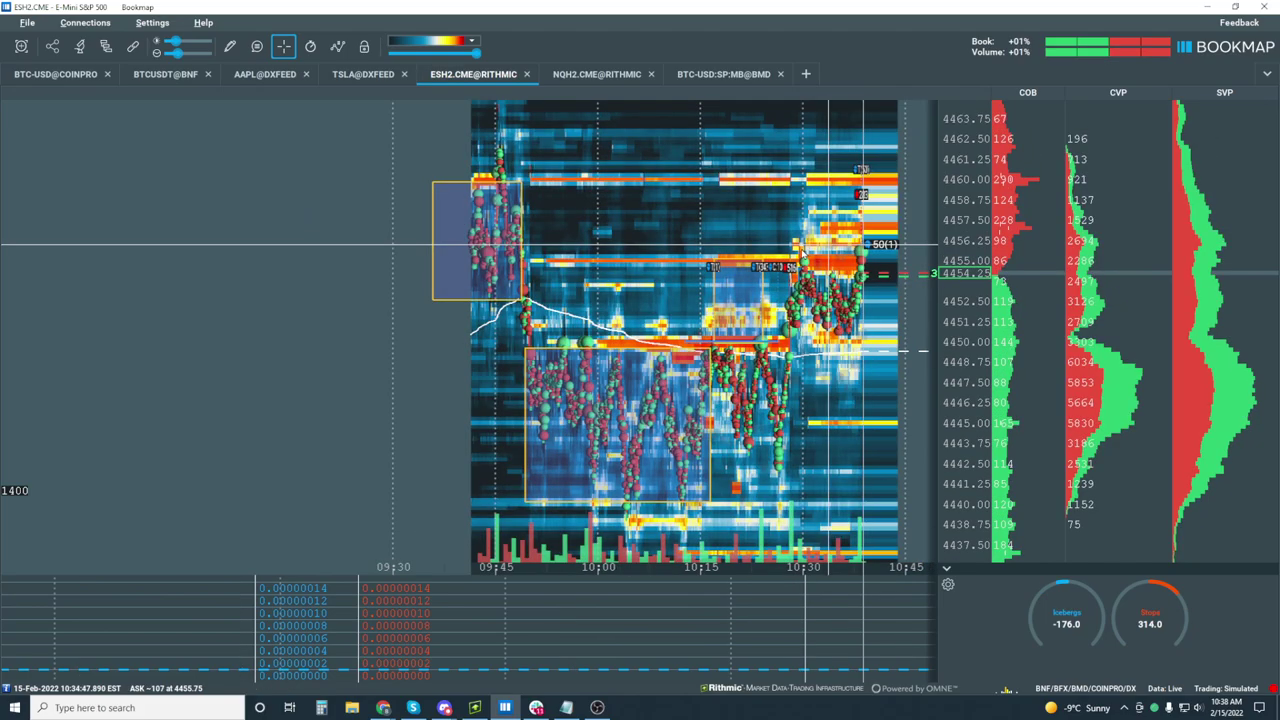
{"action": "scroll", "coordinate": [802, 253], "scroll_direction": "down", "scroll_amount": 3}
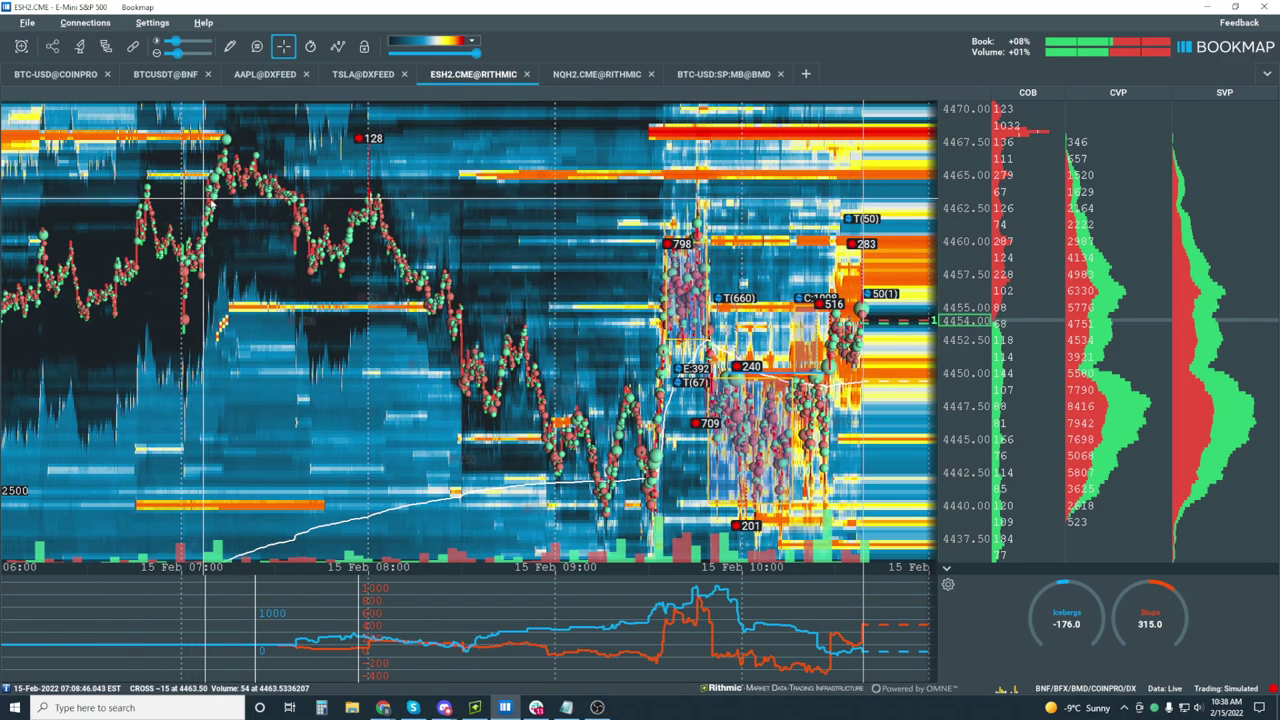
{"action": "scroll", "coordinate": [366, 253], "scroll_direction": "down", "scroll_amount": 4}
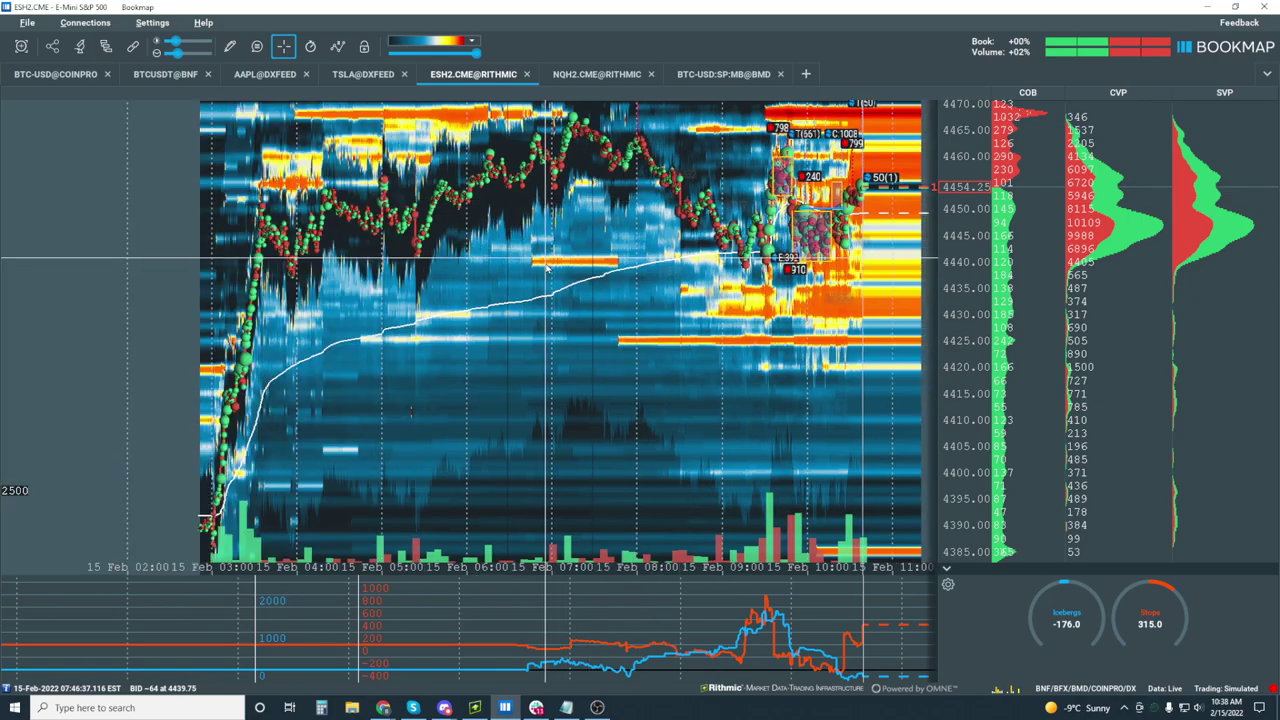
{"action": "scroll", "coordinate": [240, 392], "scroll_direction": "down", "scroll_amount": 3}
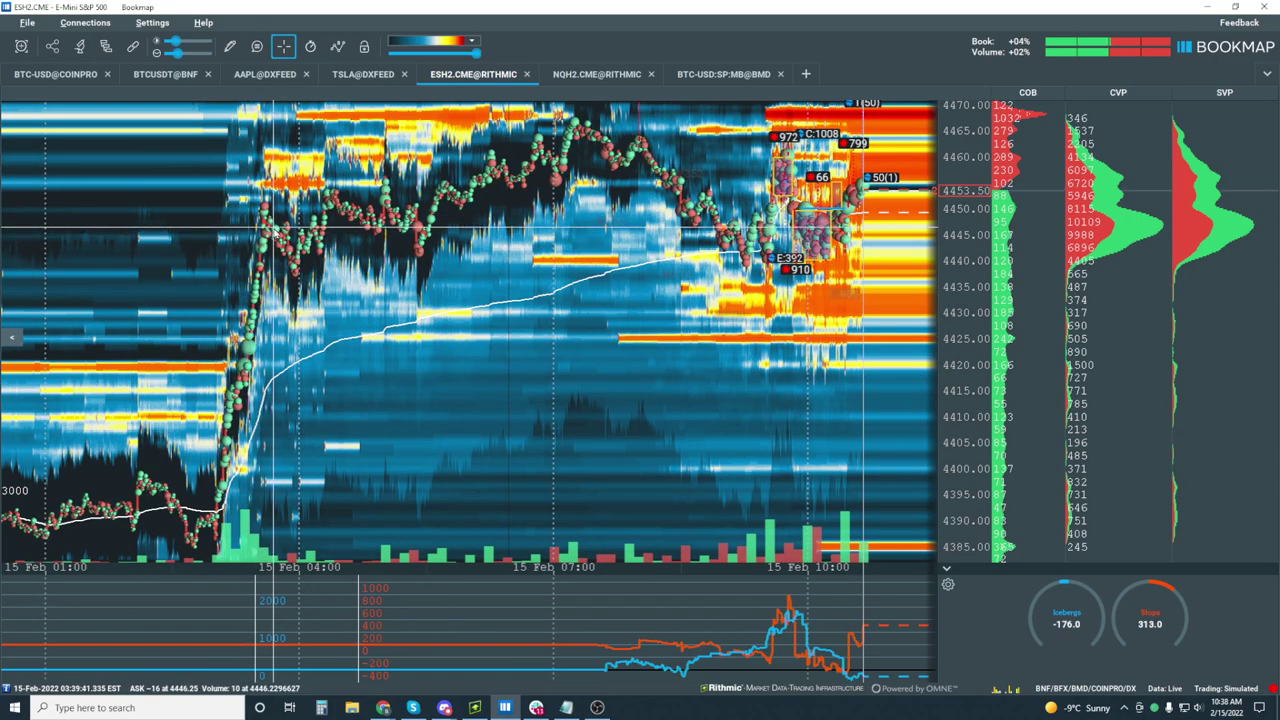
{"action": "scroll", "coordinate": [890, 243], "scroll_direction": "up", "scroll_amount": 5}
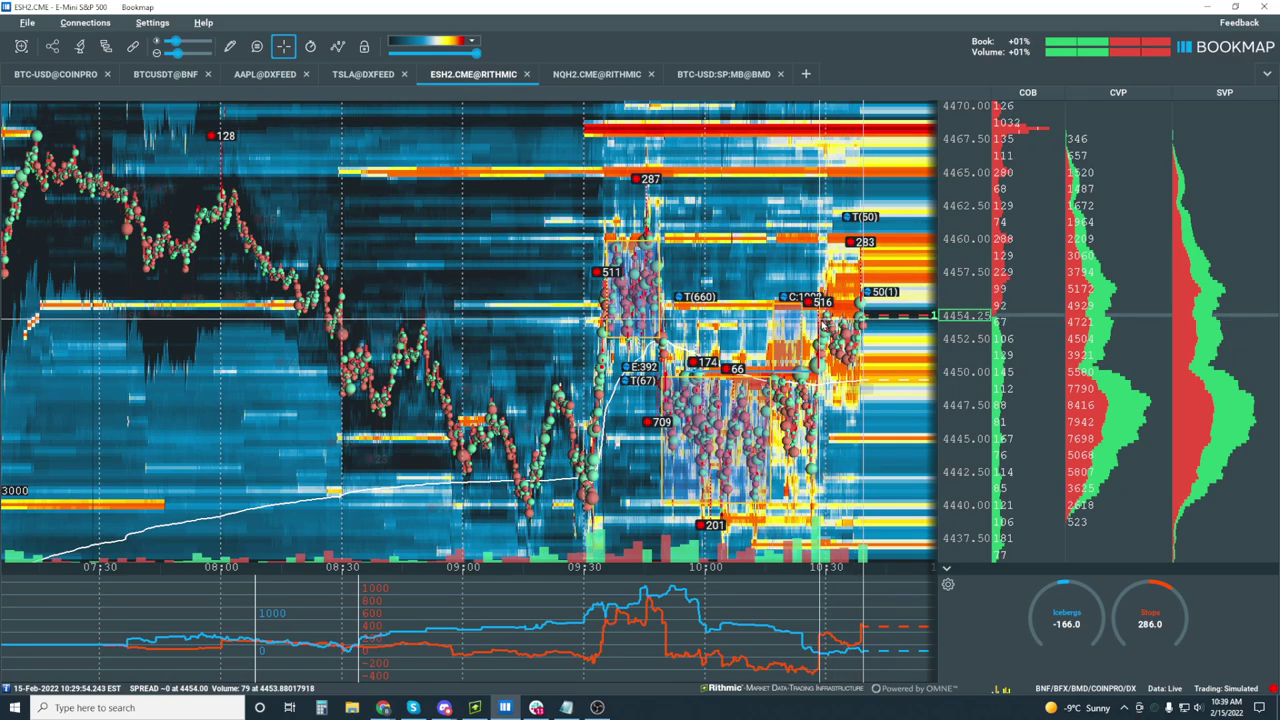
{"action": "scroll", "coordinate": [822, 317], "scroll_direction": "up", "scroll_amount": 5}
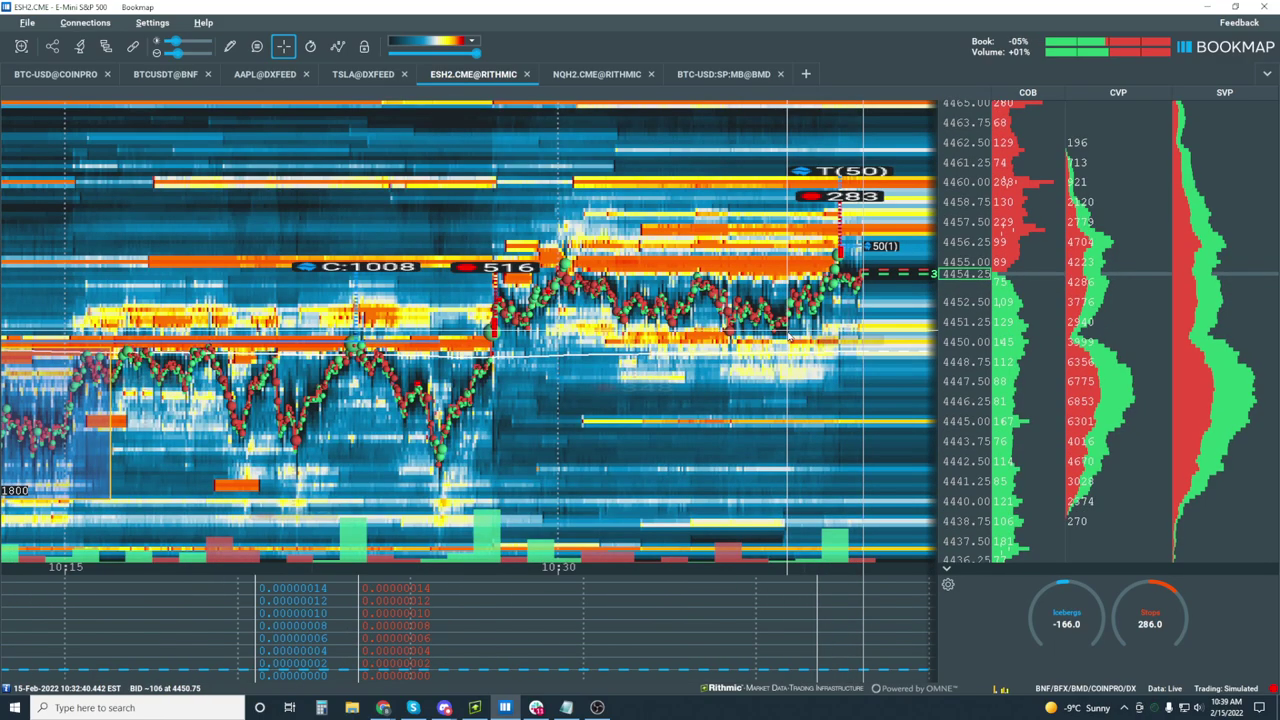
Inspect the 10:38 to 10:40 consolidation around 4454, the 4450 to 4451 buy liquidity and the sell orders at 4457.
{"action": "scroll", "coordinate": [790, 338], "scroll_direction": "down", "scroll_amount": 2}
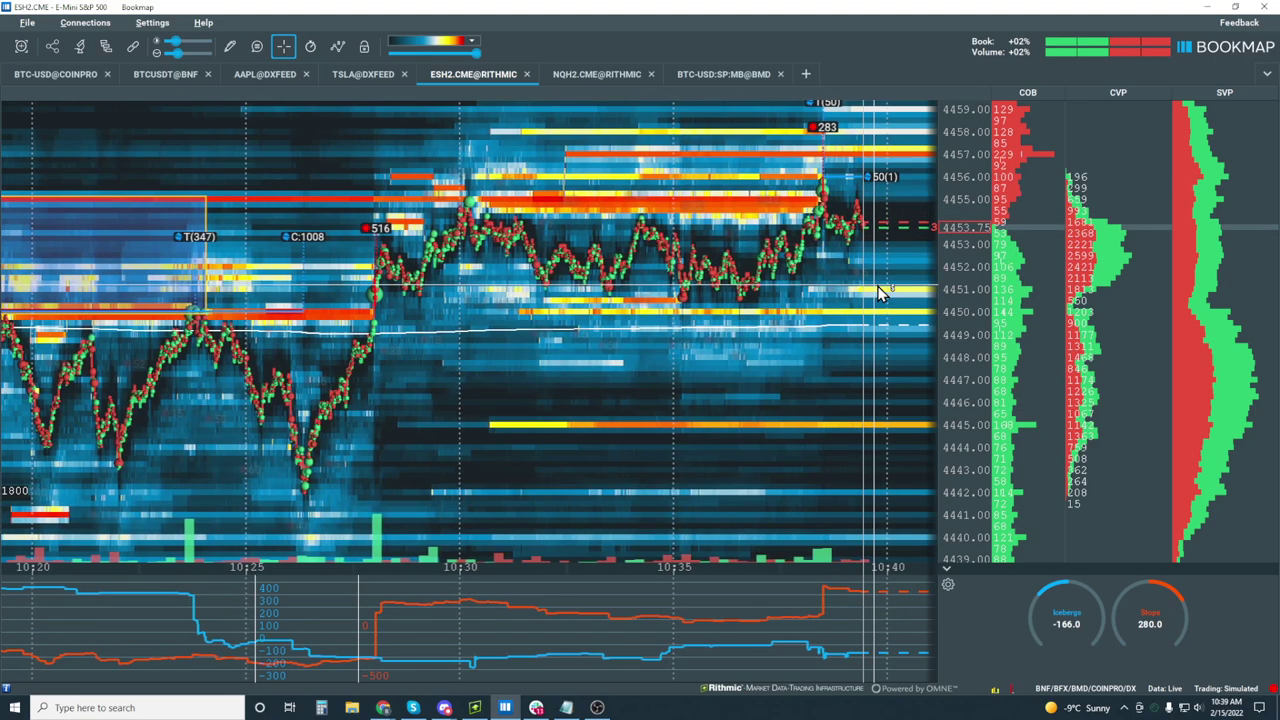
{"action": "scroll", "coordinate": [865, 244], "scroll_direction": "up", "scroll_amount": 3}
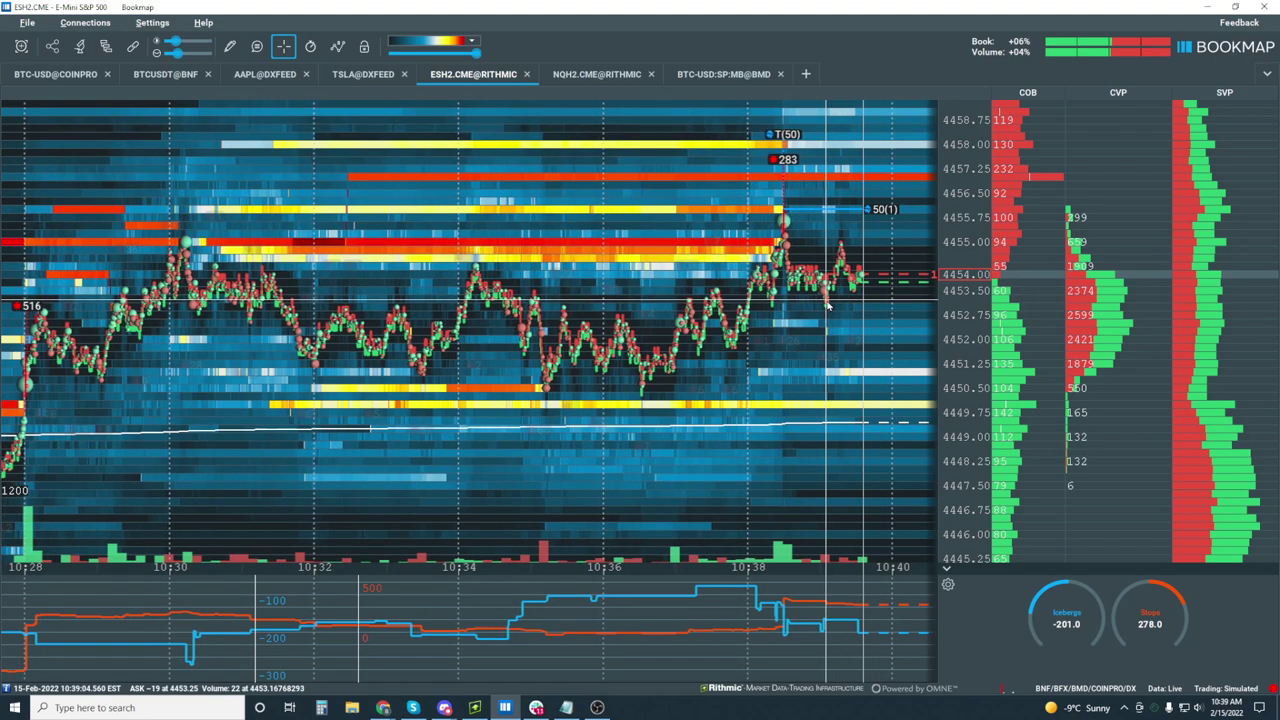
{"action": "scroll", "coordinate": [838, 300], "scroll_direction": "down", "scroll_amount": 3}
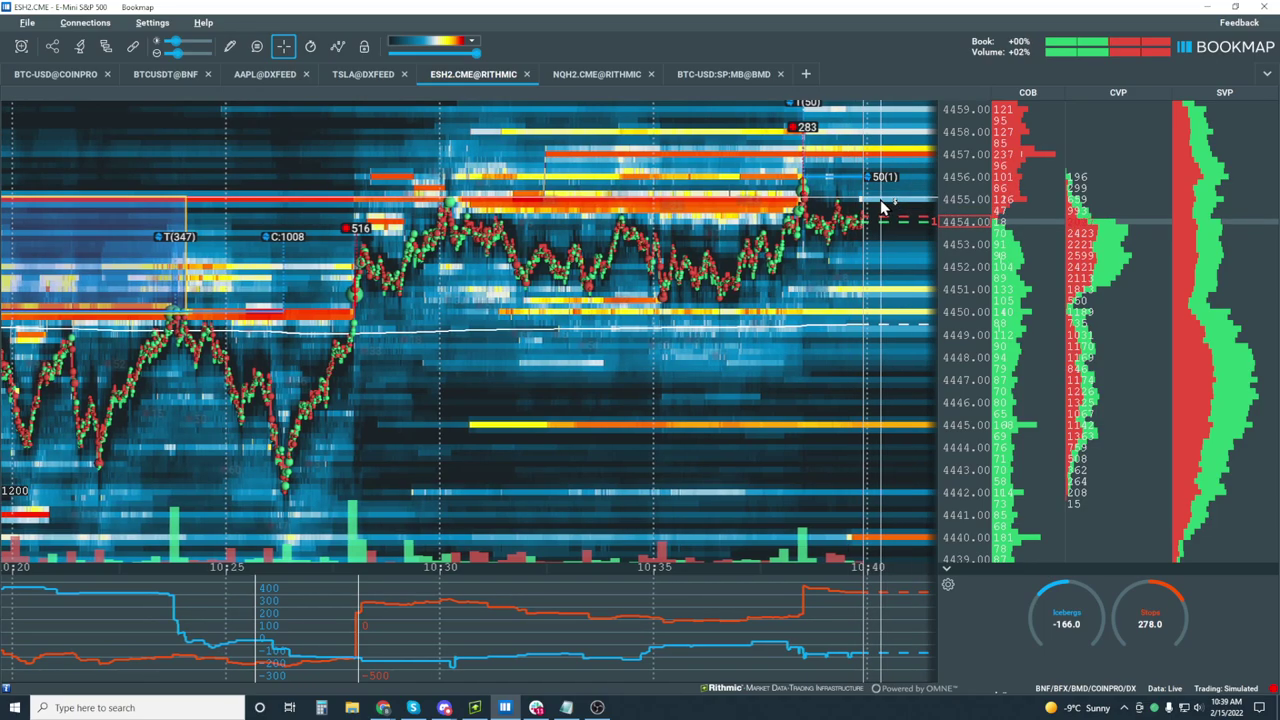
{"action": "scroll", "coordinate": [885, 205], "scroll_direction": "up", "scroll_amount": 2}
{"action": "scroll", "coordinate": [885, 205], "scroll_direction": "up", "scroll_amount": 4}
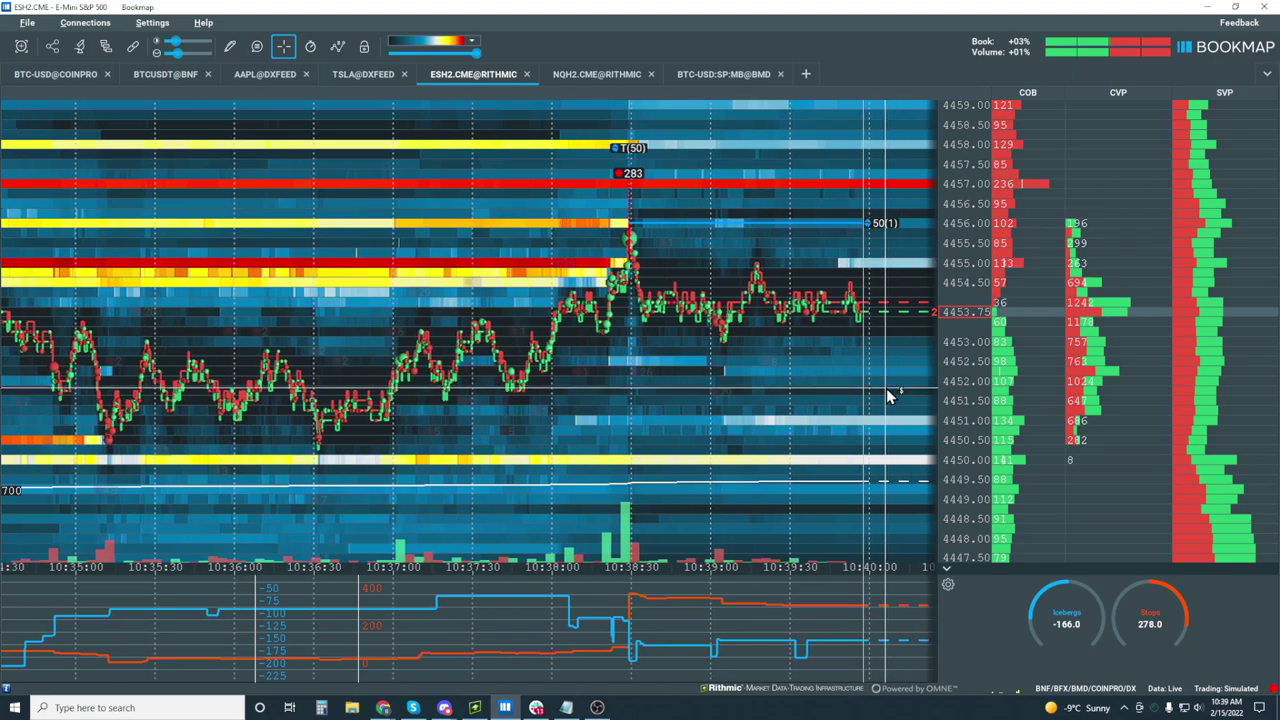
{"action": "scroll", "coordinate": [828, 365], "scroll_direction": "down", "scroll_amount": 1}
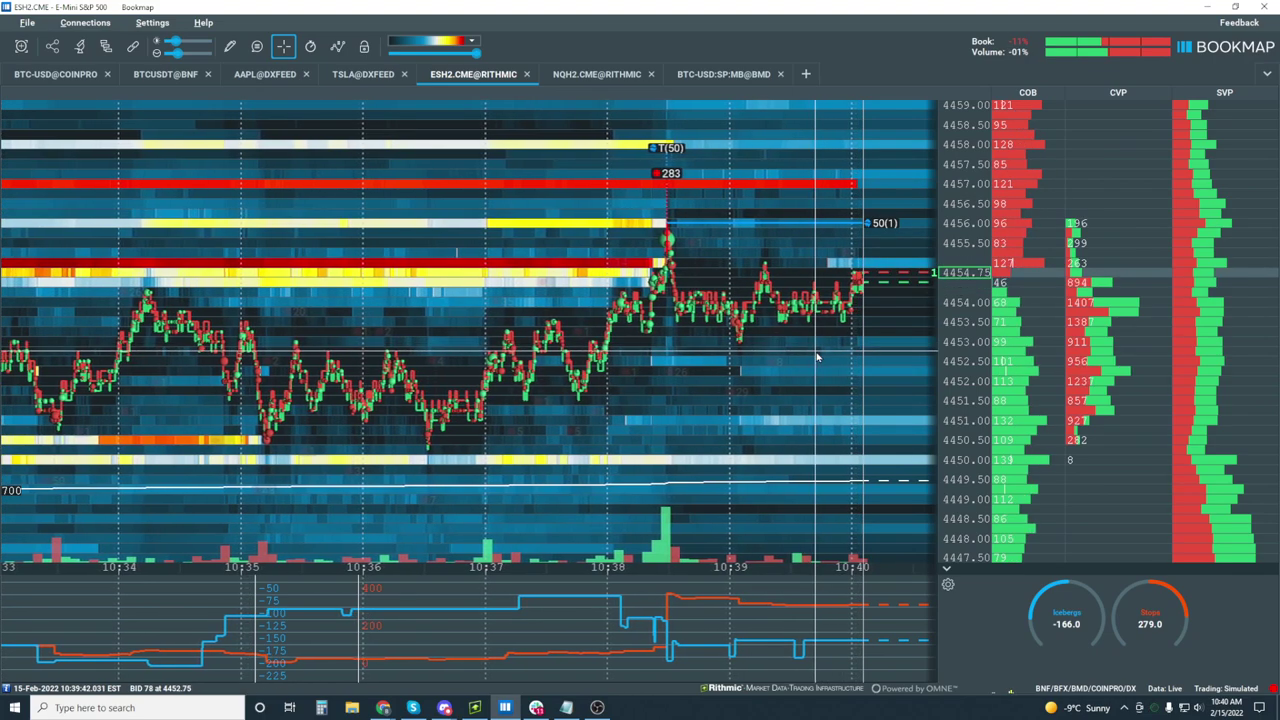
{"action": "scroll", "coordinate": [805, 352], "scroll_direction": "down", "scroll_amount": 2}
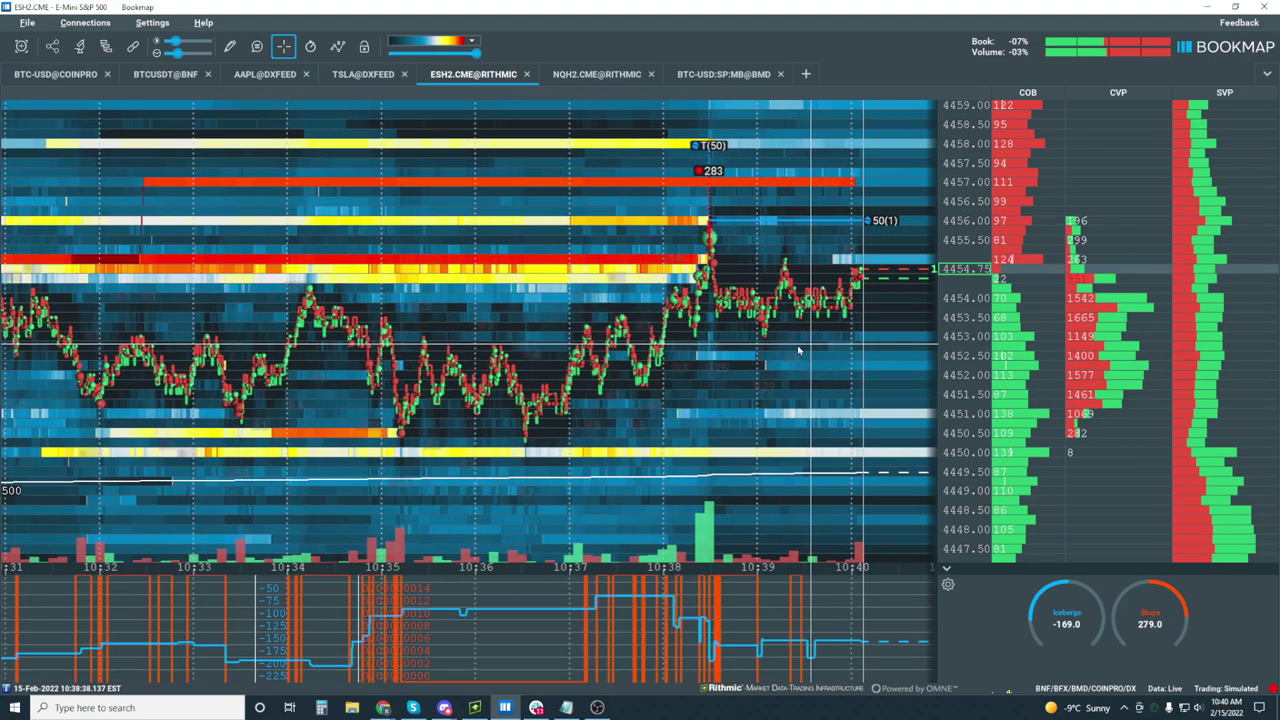
Examine the iceberg activity near 4455 around 10:40 against the iceberg and stop lines and the liquidity between 4450 and 4458.
{"action": "scroll", "coordinate": [798, 350], "scroll_direction": "down", "scroll_amount": 3}
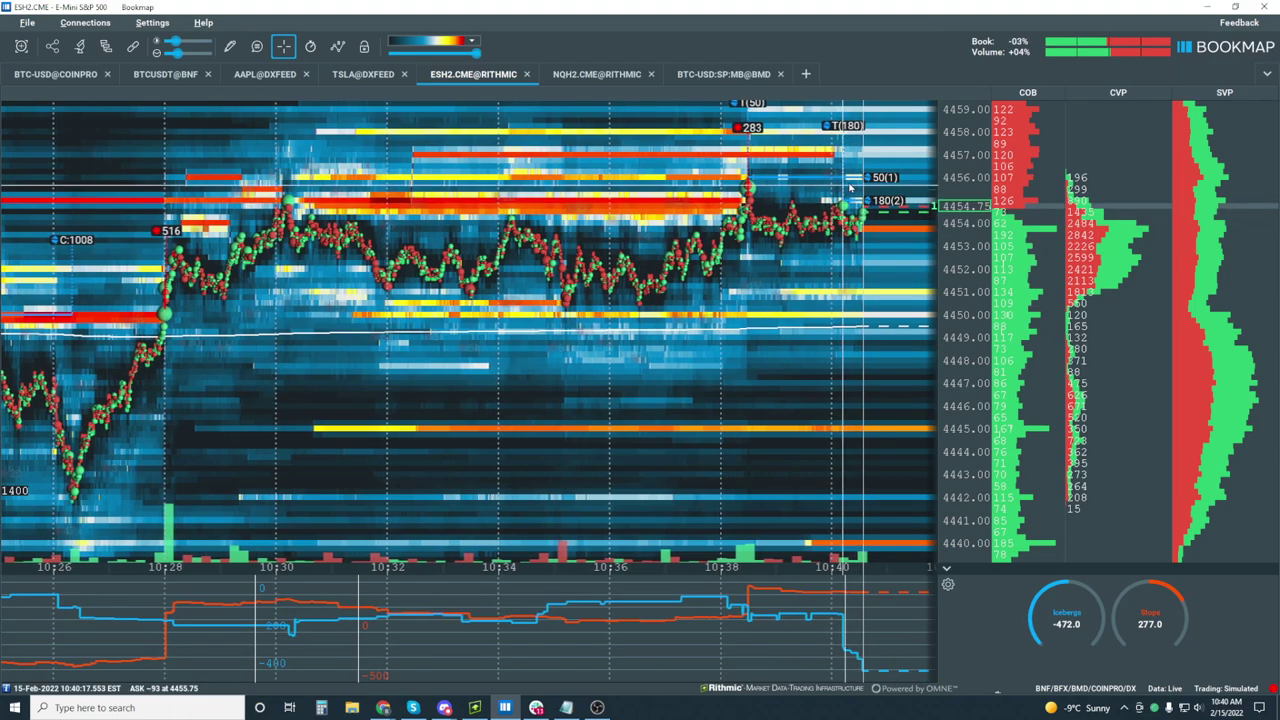
{"action": "scroll", "coordinate": [850, 186], "scroll_direction": "up", "scroll_amount": 3}
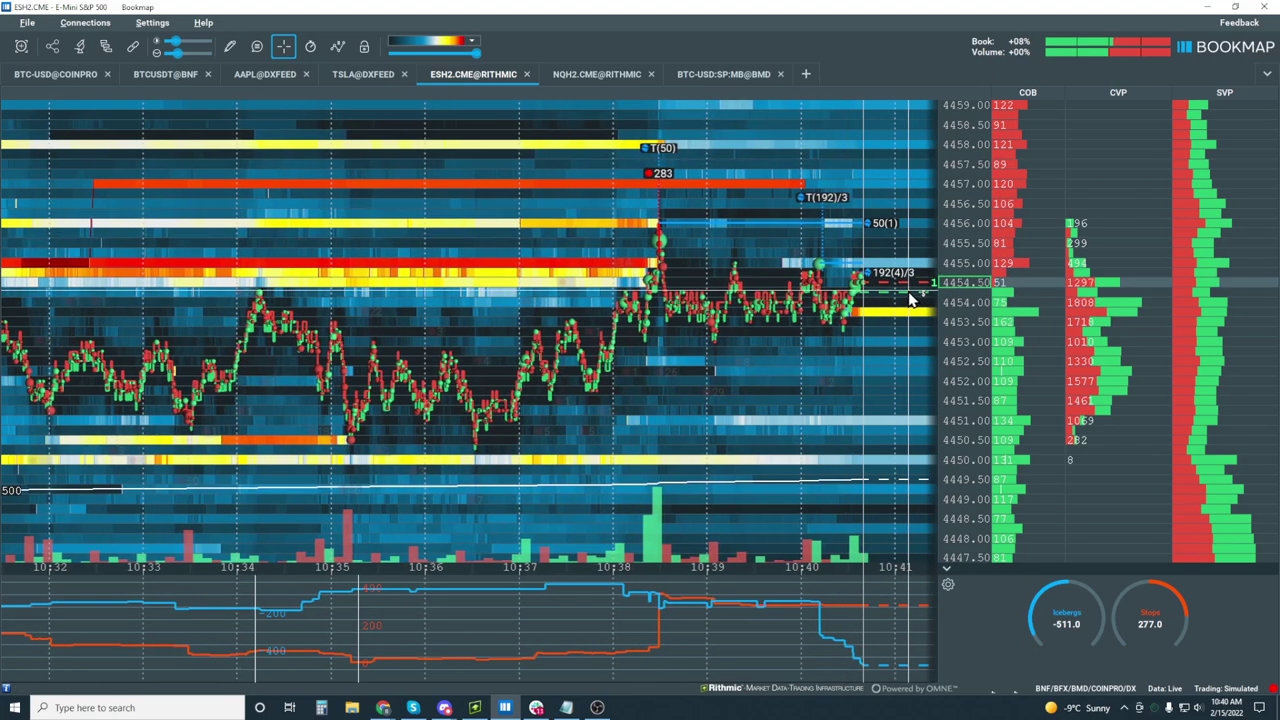
{"action": "scroll", "coordinate": [822, 333], "scroll_direction": "down", "scroll_amount": 3}
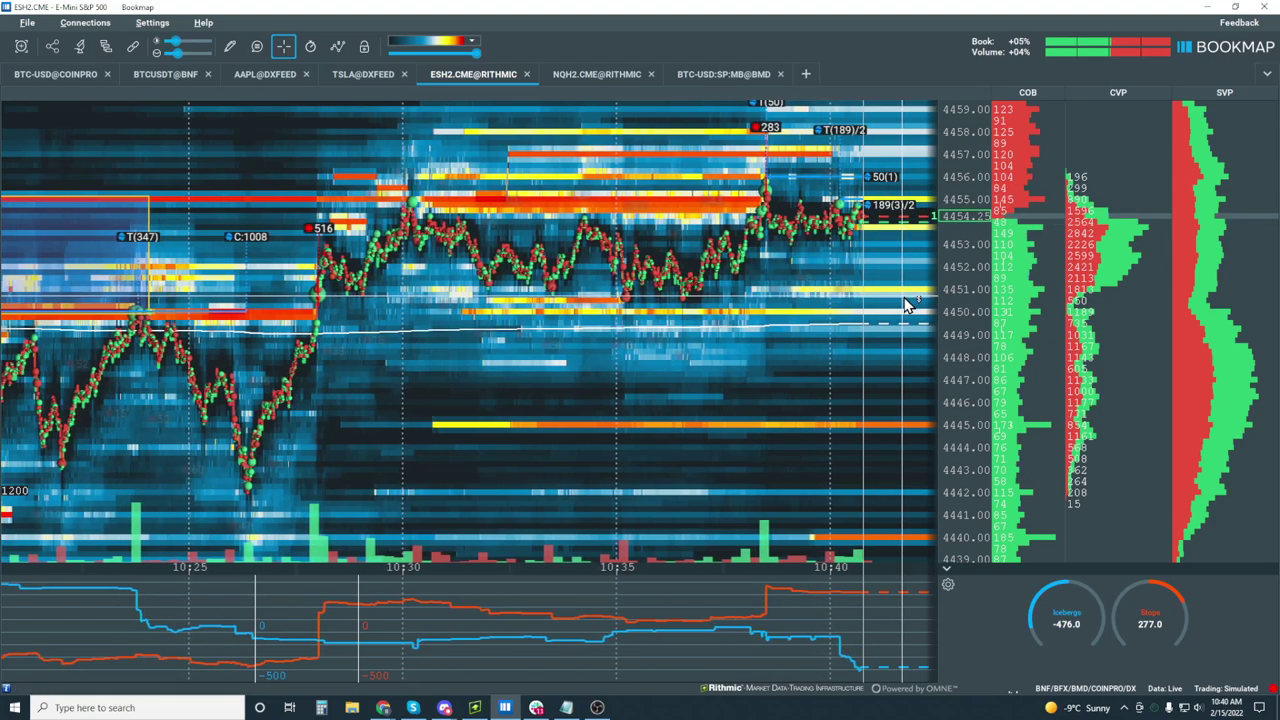
{"action": "scroll", "coordinate": [907, 305], "scroll_direction": "down", "scroll_amount": 3}
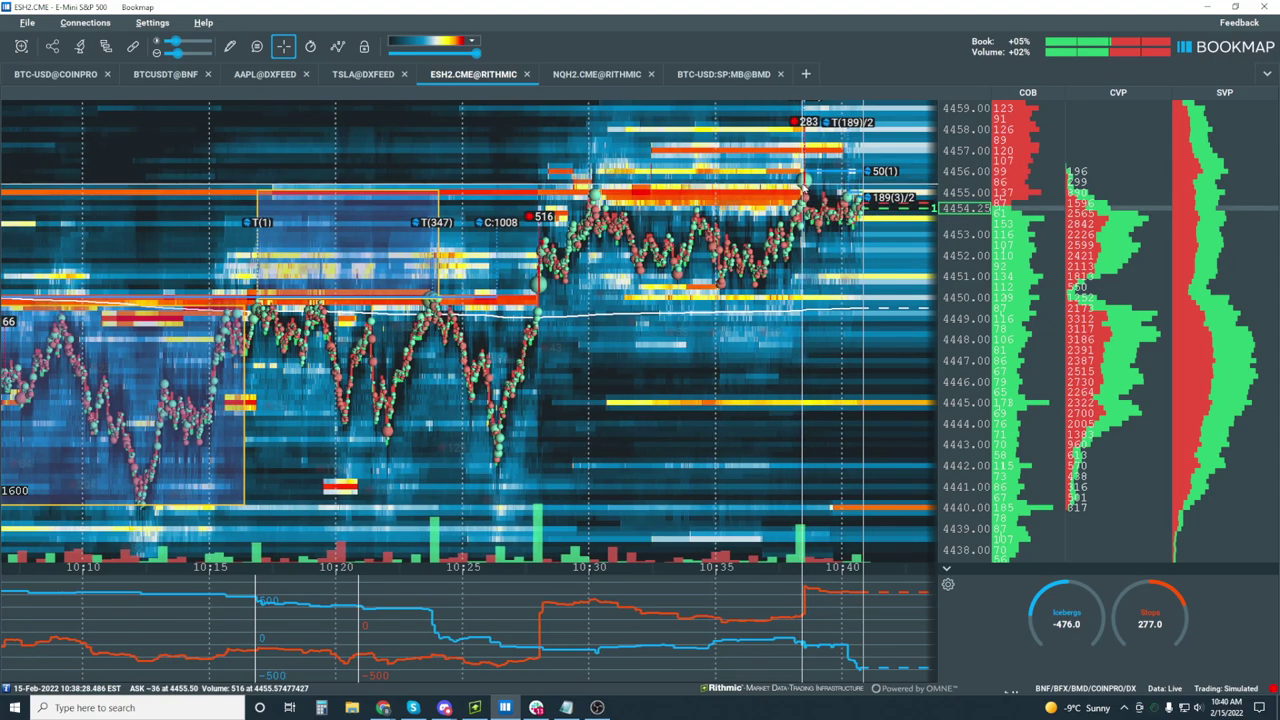
{"action": "scroll", "coordinate": [850, 176], "scroll_direction": "up", "scroll_amount": 1}
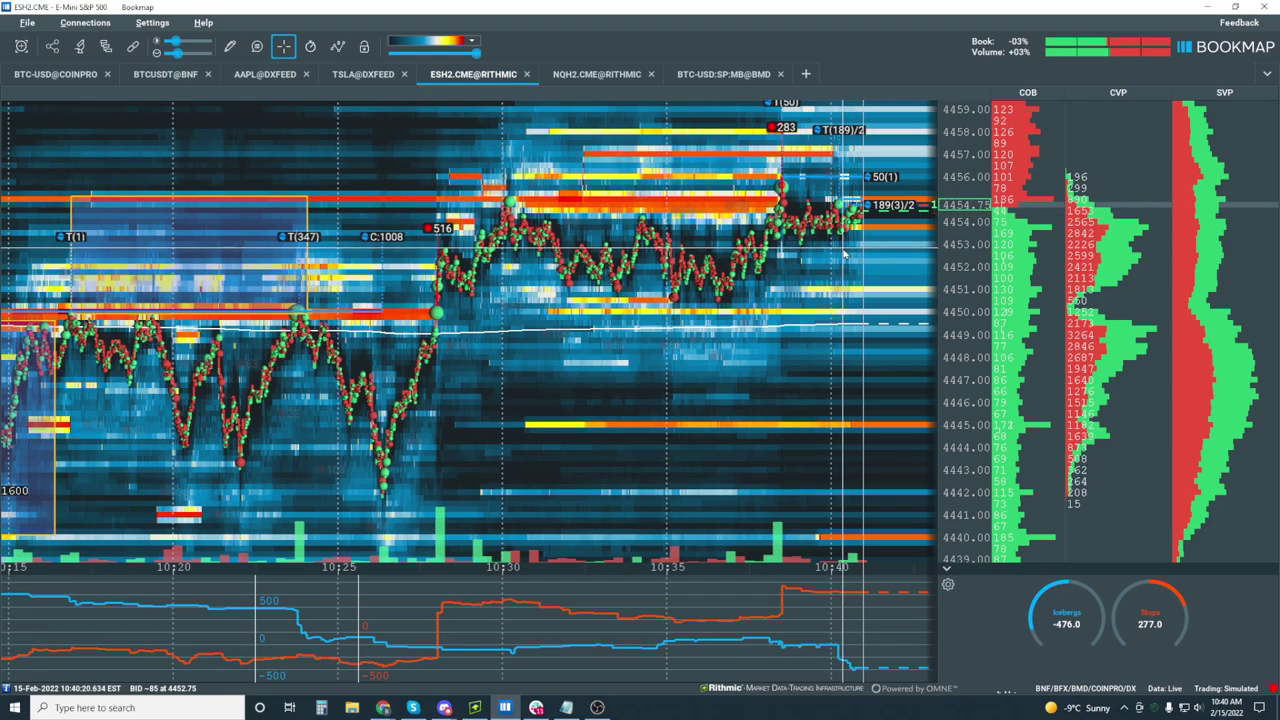
{"action": "scroll", "coordinate": [845, 255], "scroll_direction": "up", "scroll_amount": 2}
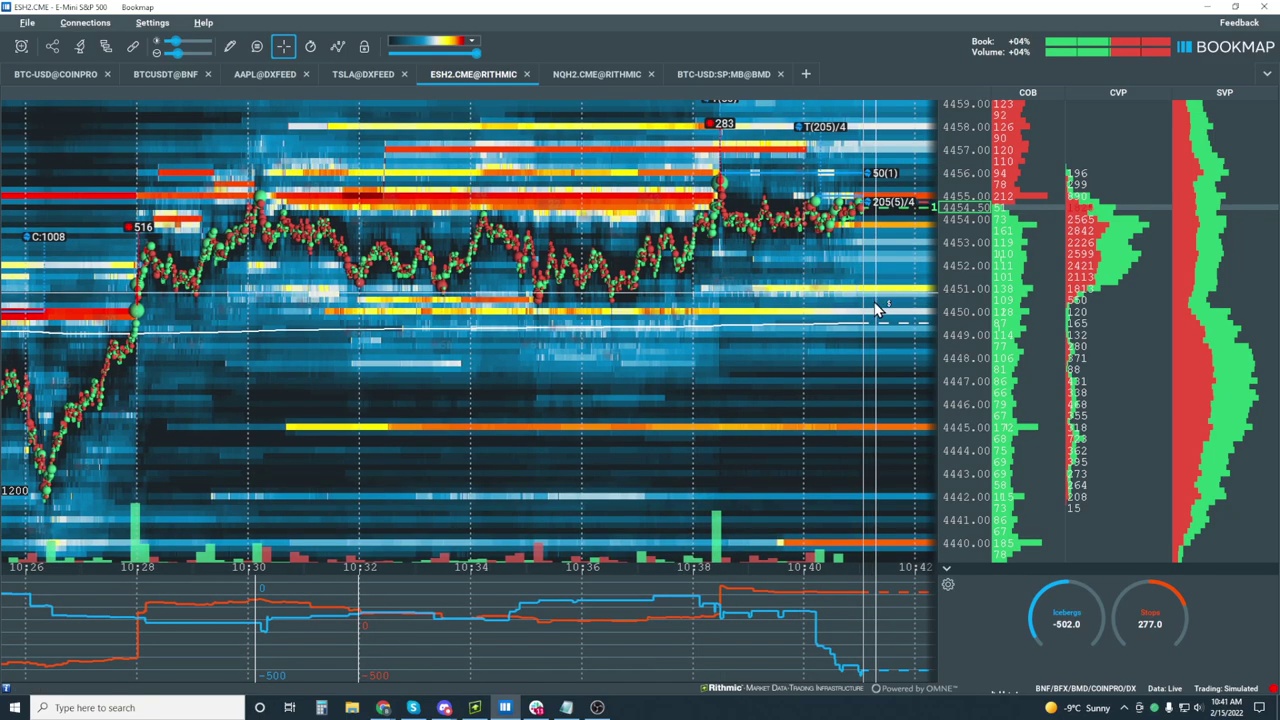
Review the 09:50 to 10:28 ranges between 4440 and 4450, including the iceberg and stop markers and the swing lows before the breakout.
{"action": "scroll", "coordinate": [765, 271], "scroll_direction": "down", "scroll_amount": 3}
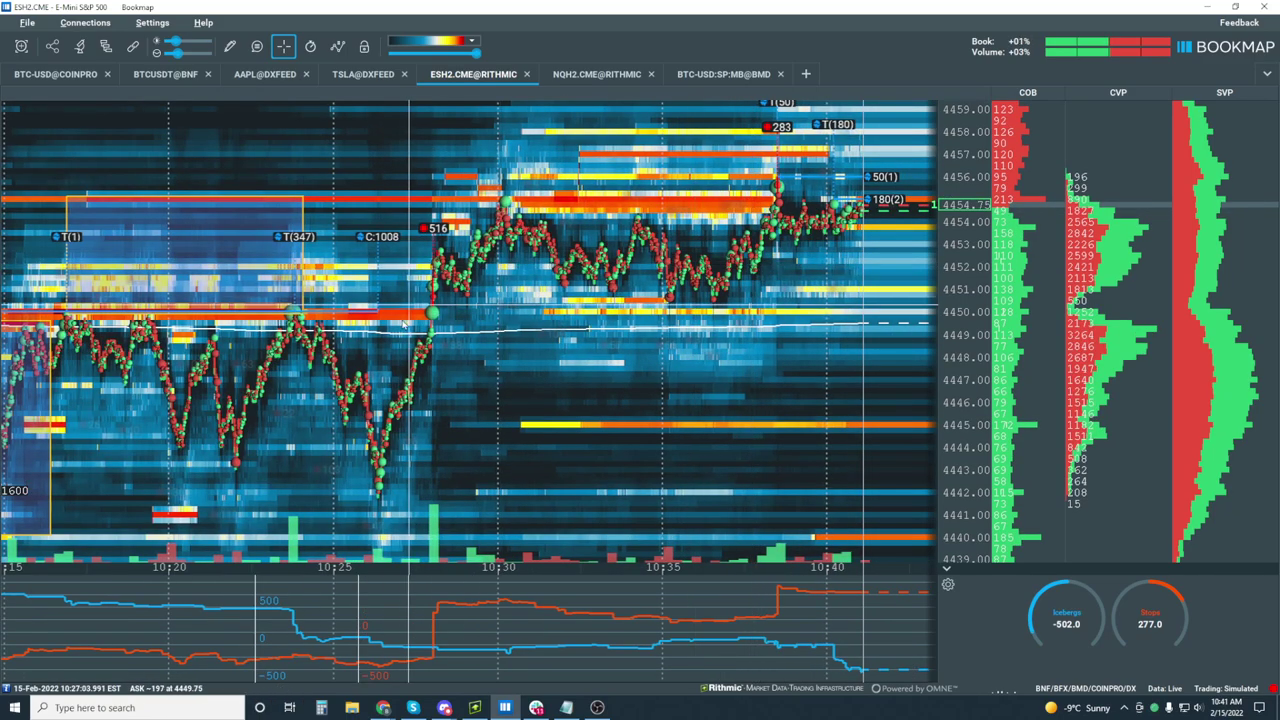
{"action": "scroll", "coordinate": [405, 323], "scroll_direction": "down", "scroll_amount": 3}
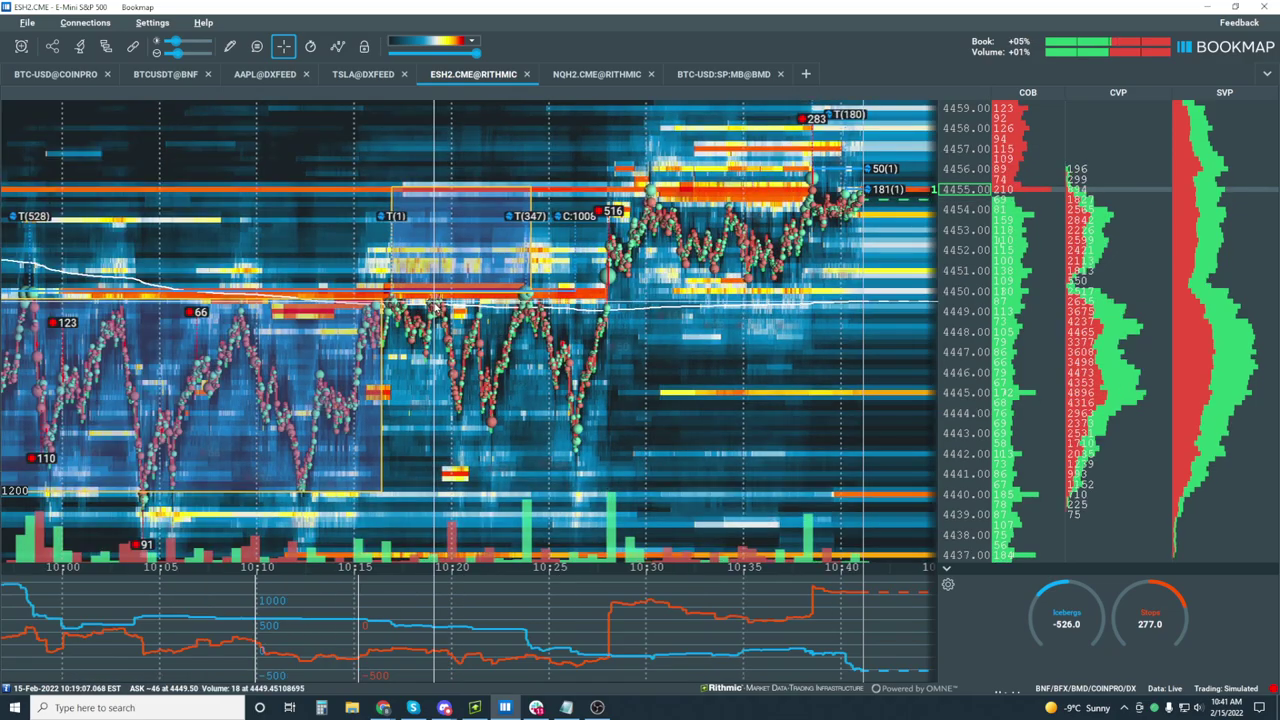
{"action": "left_click_drag", "start_coordinate": [436, 307], "coordinate": [743, 276]}
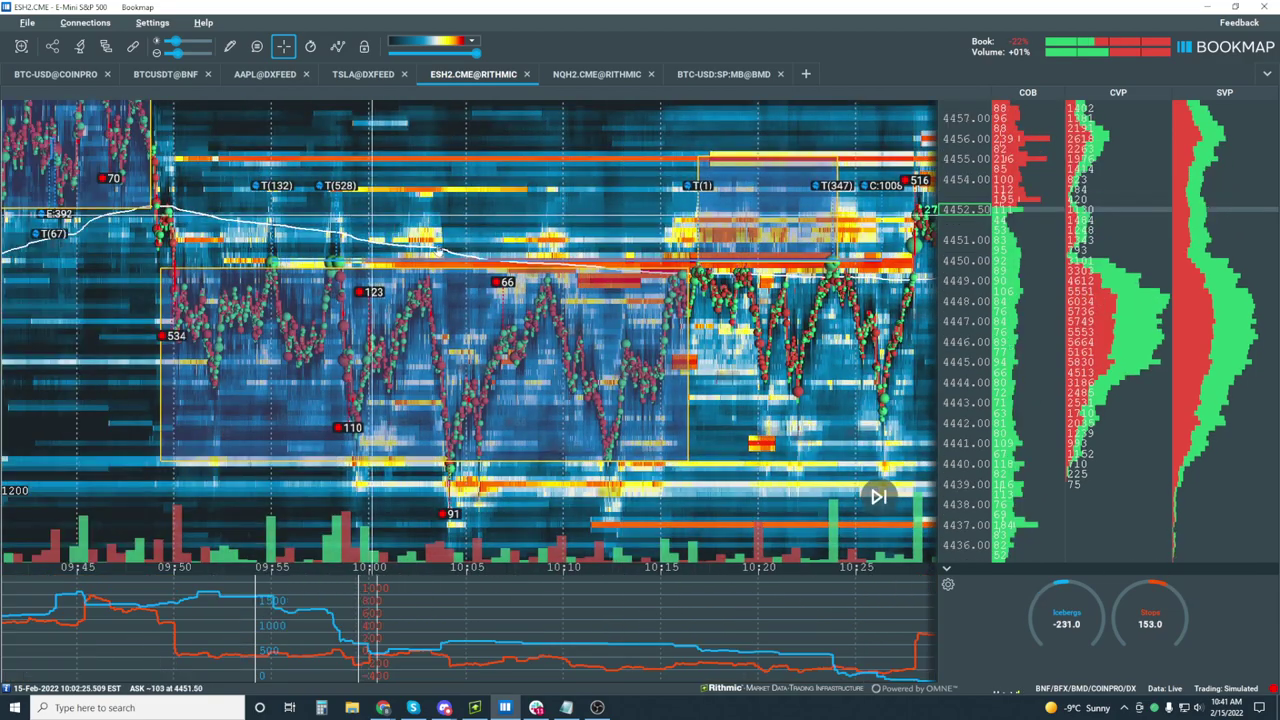
{"action": "scroll", "coordinate": [605, 287], "scroll_direction": "up", "scroll_amount": 3}
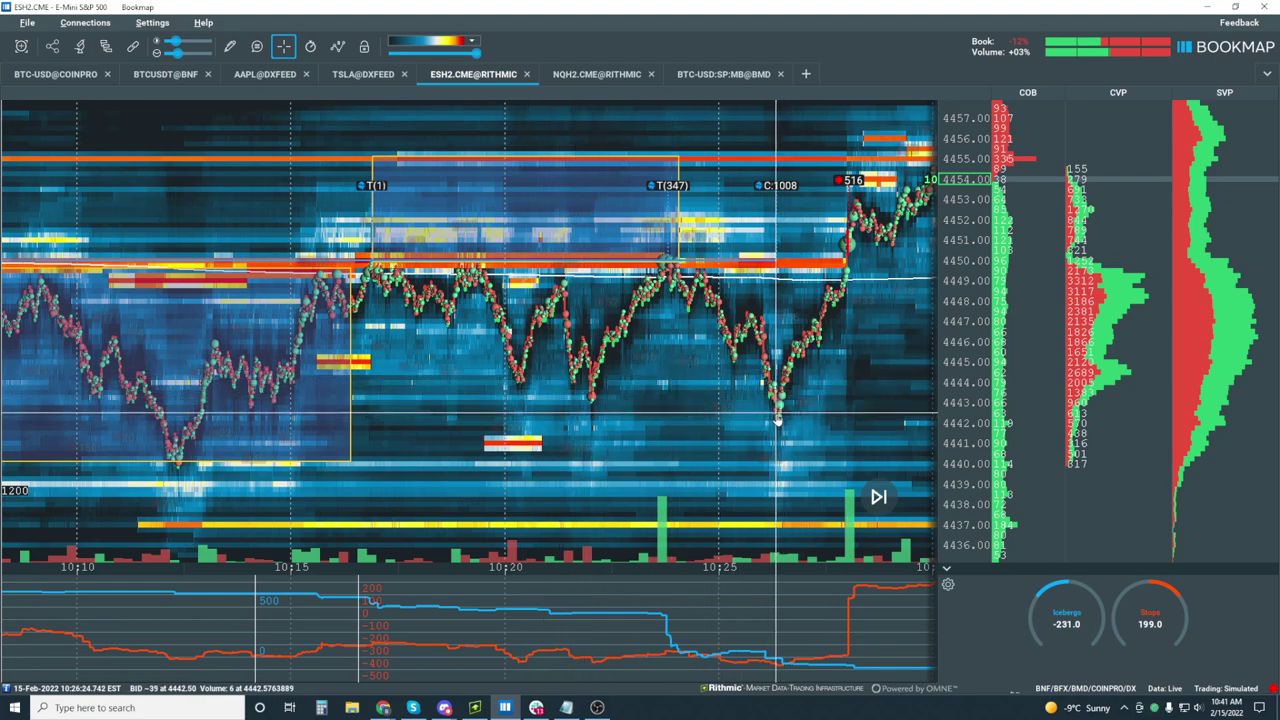
{"action": "scroll", "coordinate": [665, 467], "scroll_direction": "down", "scroll_amount": 3}
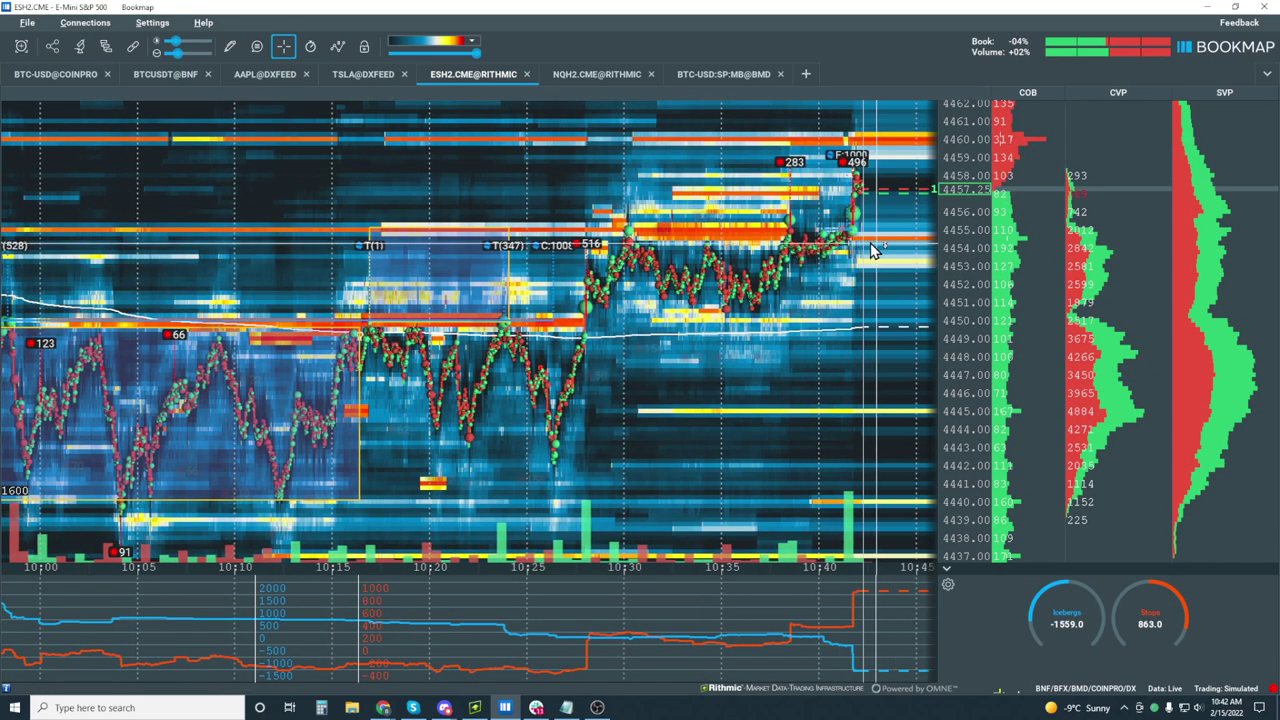
Inspect the 10:41 breakout above 4455, its iceberg and stop markers, the 4460 sell liquidity and the distance to VWAP.
{"action": "scroll", "coordinate": [835, 196], "scroll_direction": "up", "scroll_amount": 3}
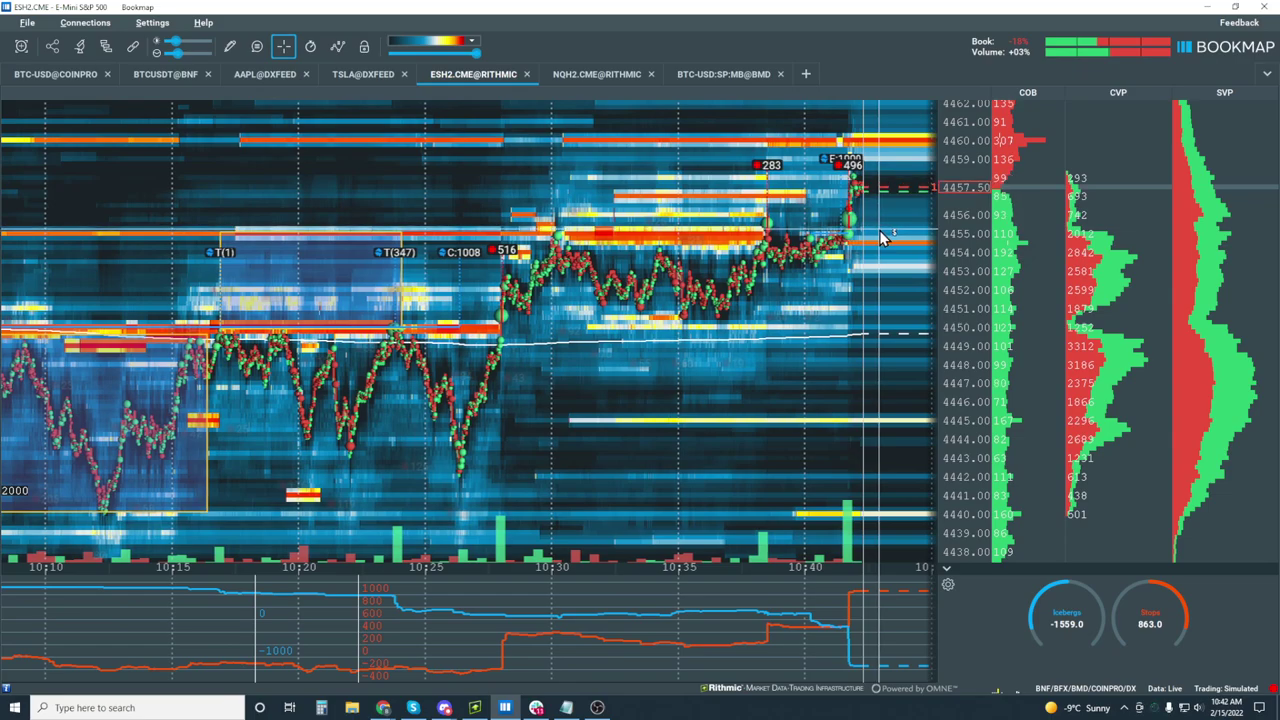
{"action": "scroll", "coordinate": [848, 190], "scroll_direction": "up", "scroll_amount": 3}
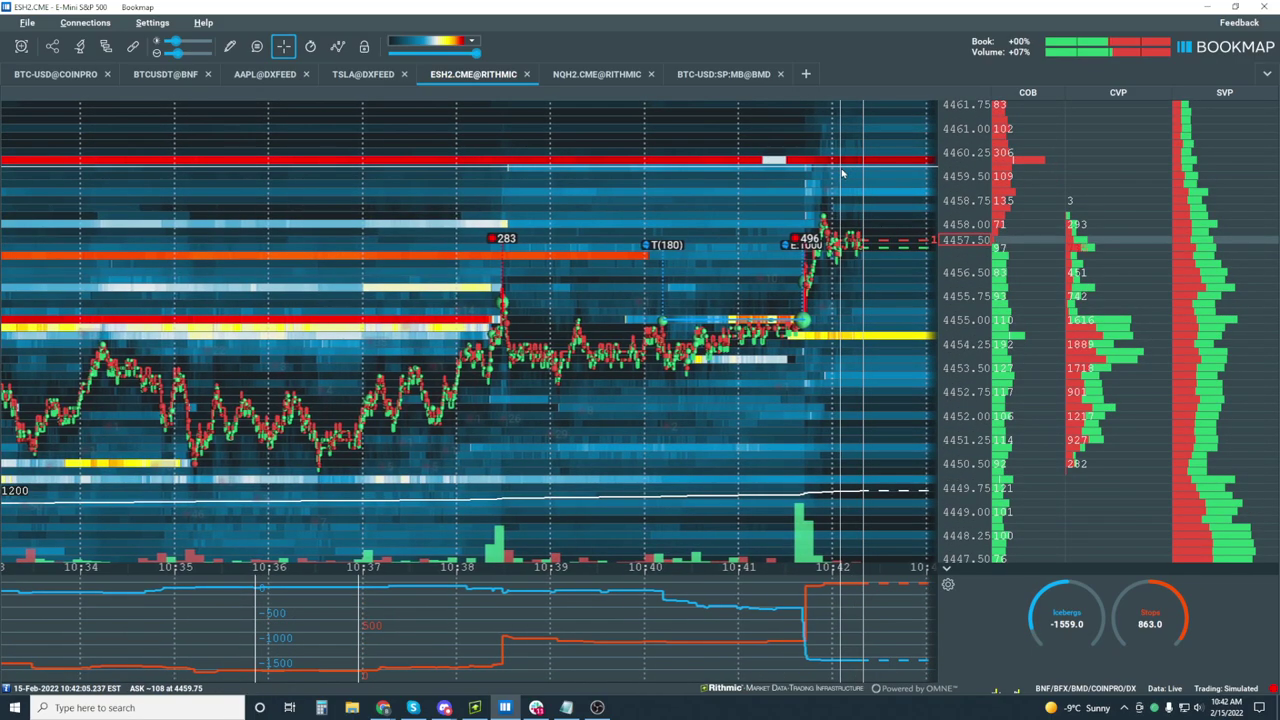
{"action": "scroll", "coordinate": [840, 296], "scroll_direction": "down", "scroll_amount": 3}
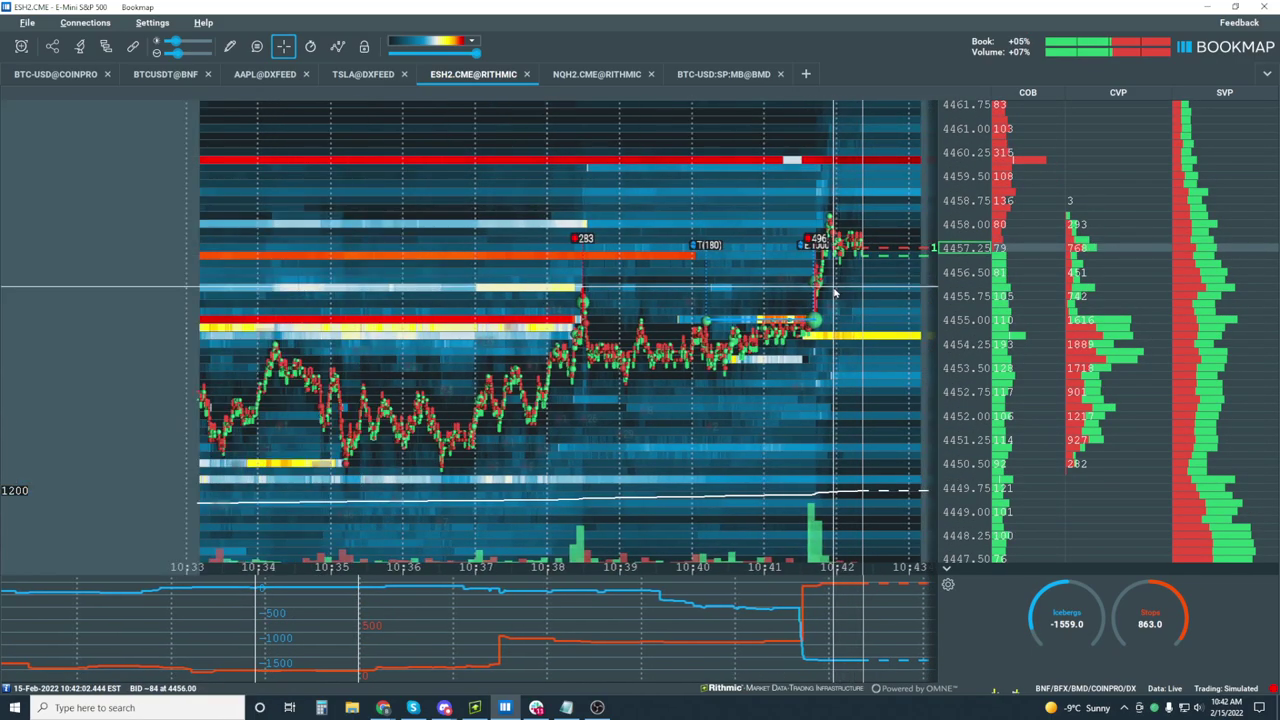
{"action": "scroll", "coordinate": [833, 294], "scroll_direction": "down", "scroll_amount": 3}
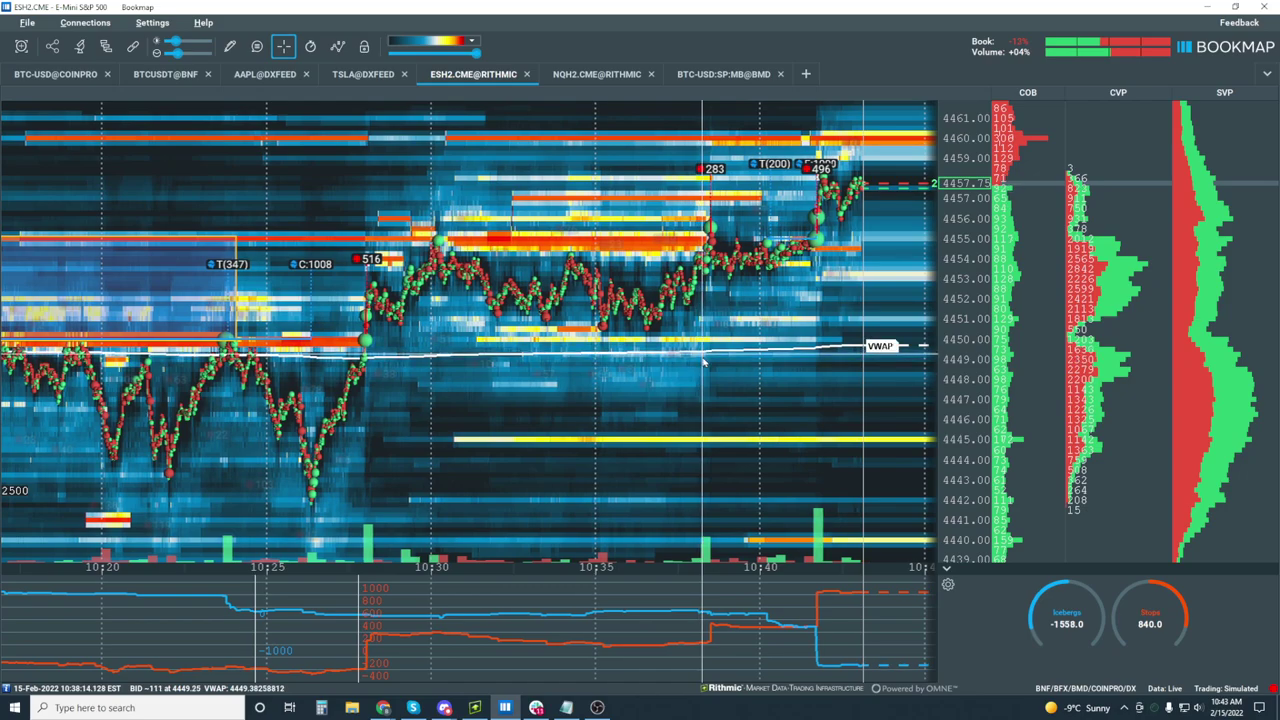
Review the price history from 05:00 to 10:43 against the session ranges, VWAP and the resting liquidity between 4437 and 4470.
{"action": "scroll", "coordinate": [698, 366], "scroll_direction": "down", "scroll_amount": 2}
{"action": "scroll", "coordinate": [698, 366], "scroll_direction": "down", "scroll_amount": 4}
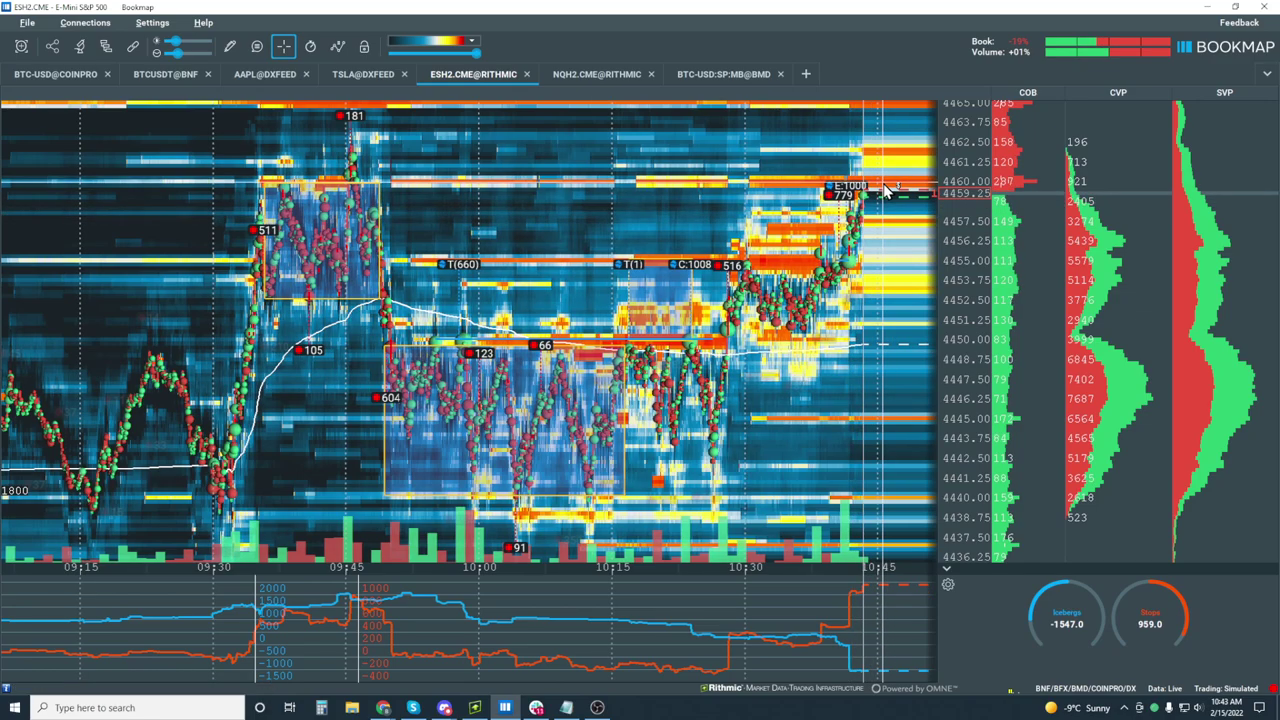
{"action": "scroll", "coordinate": [880, 195], "scroll_direction": "down", "scroll_amount": 5}
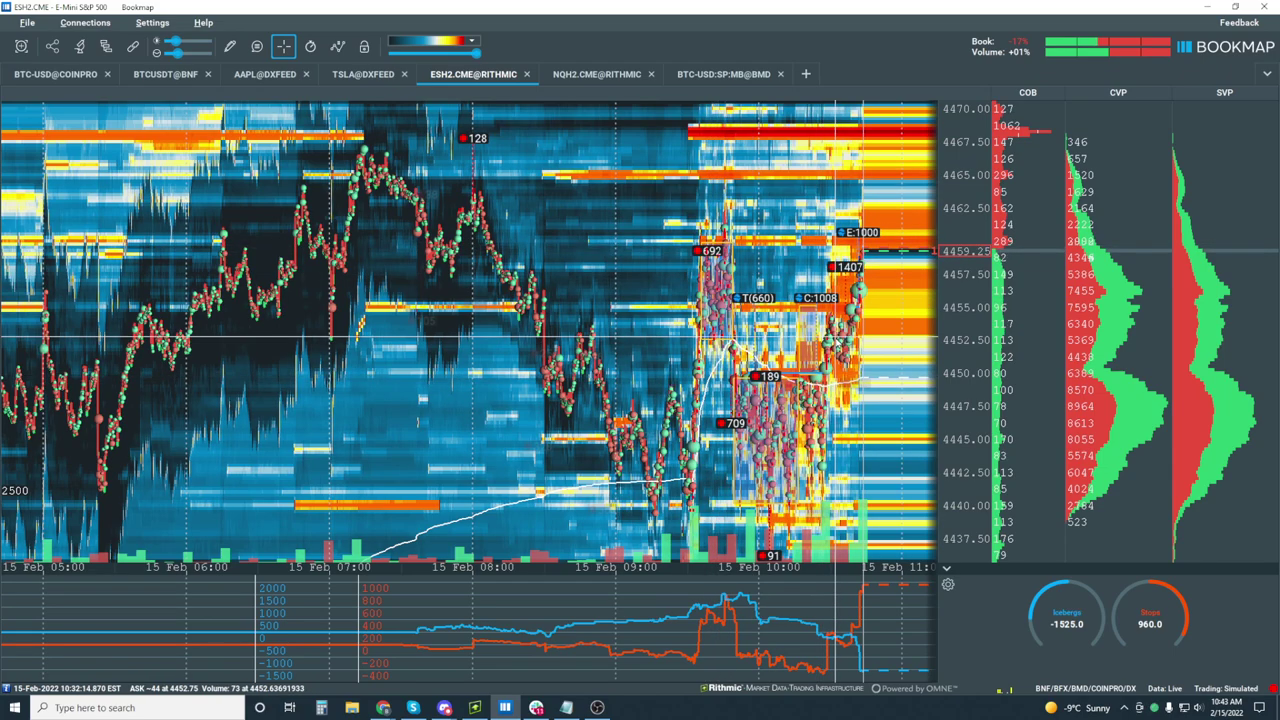
{"action": "scroll", "coordinate": [851, 323], "scroll_direction": "up", "scroll_amount": 1}
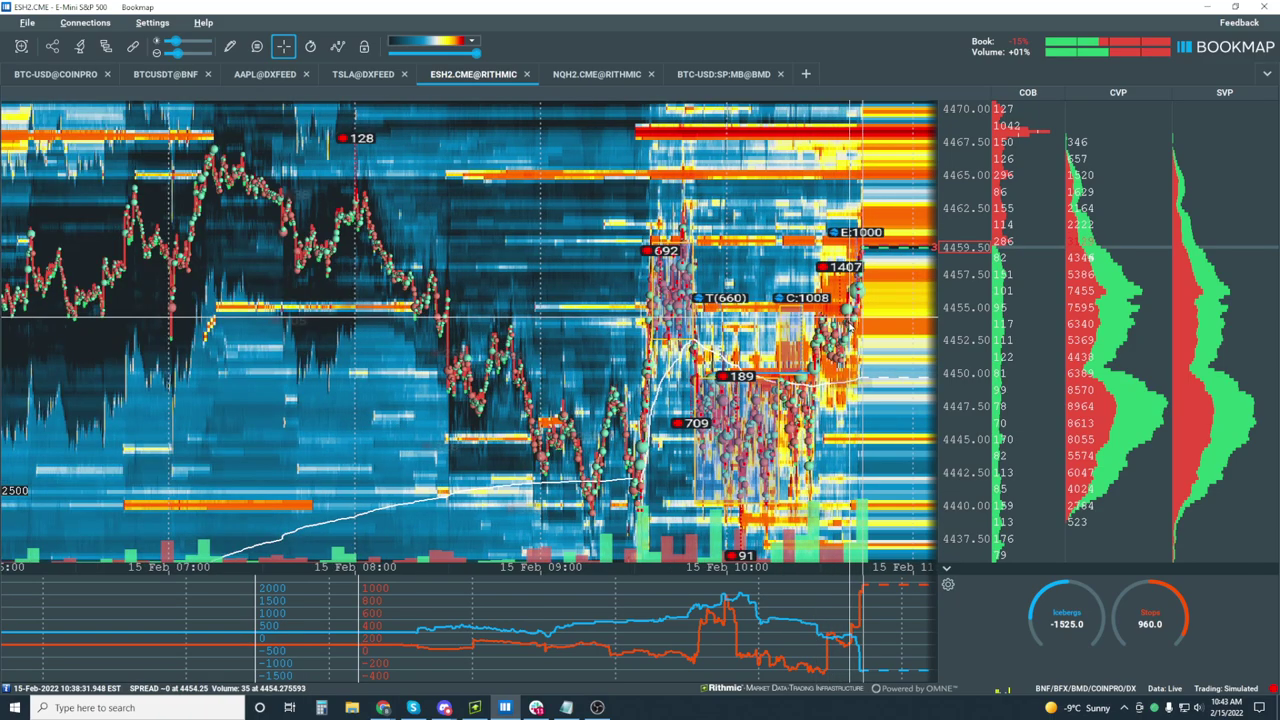
{"action": "scroll", "coordinate": [851, 323], "scroll_direction": "up", "scroll_amount": 1}
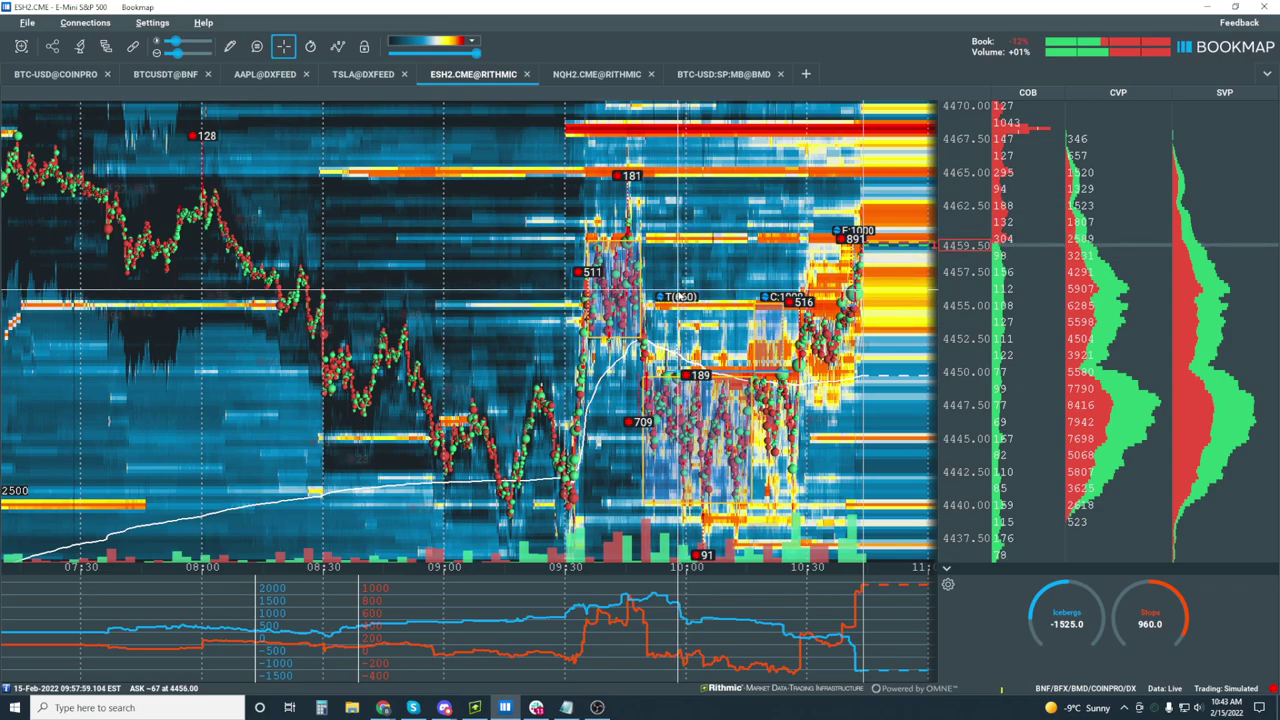
Compare the 10:38 and 10:41 stop and iceberg markers near 4455 and the climb toward the 4460 sell liquidity.
{"action": "scroll", "coordinate": [711, 287], "scroll_direction": "up", "scroll_amount": 10}
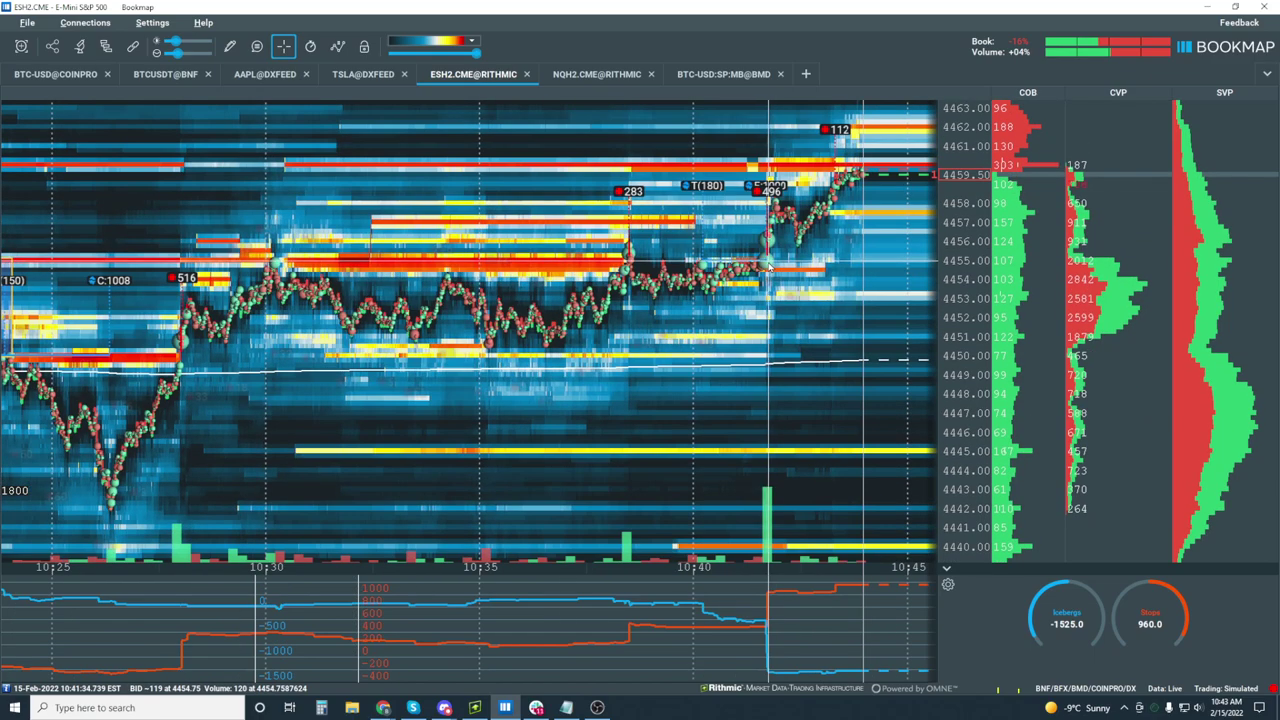
{"action": "scroll", "coordinate": [770, 268], "scroll_direction": "up", "scroll_amount": 3}
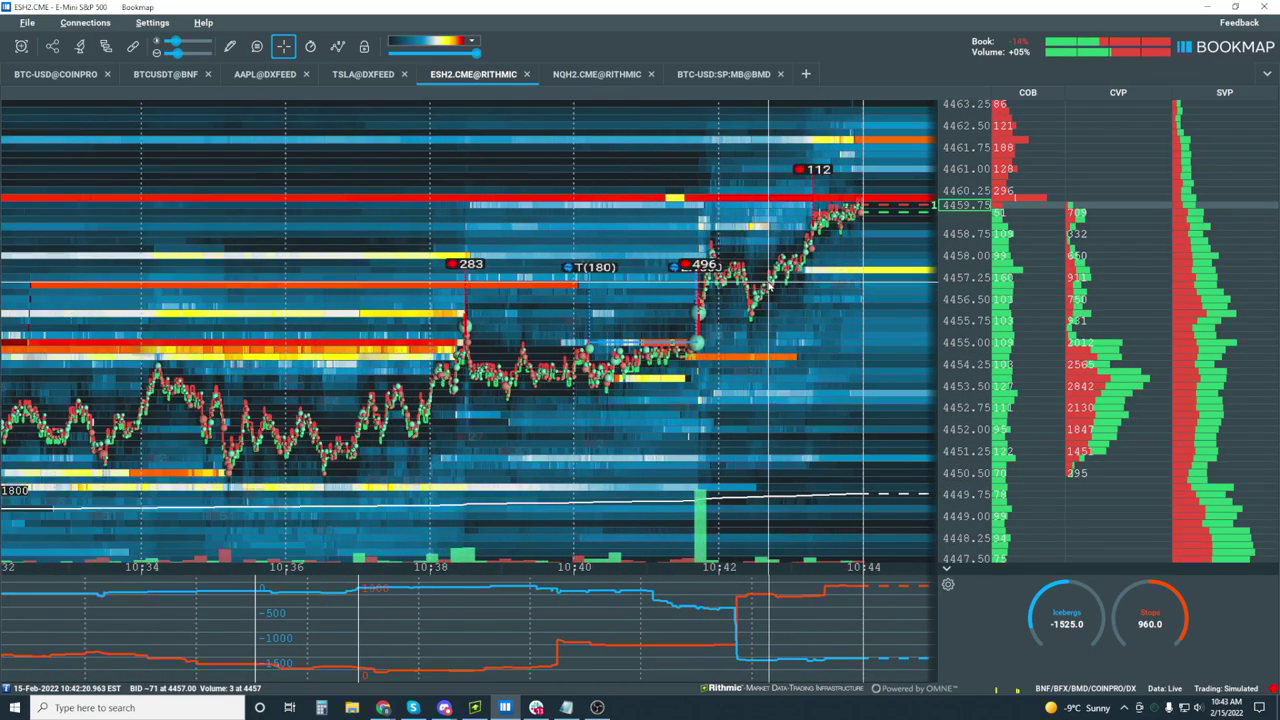
{"action": "scroll", "coordinate": [970, 287], "scroll_direction": "up", "scroll_amount": 3}
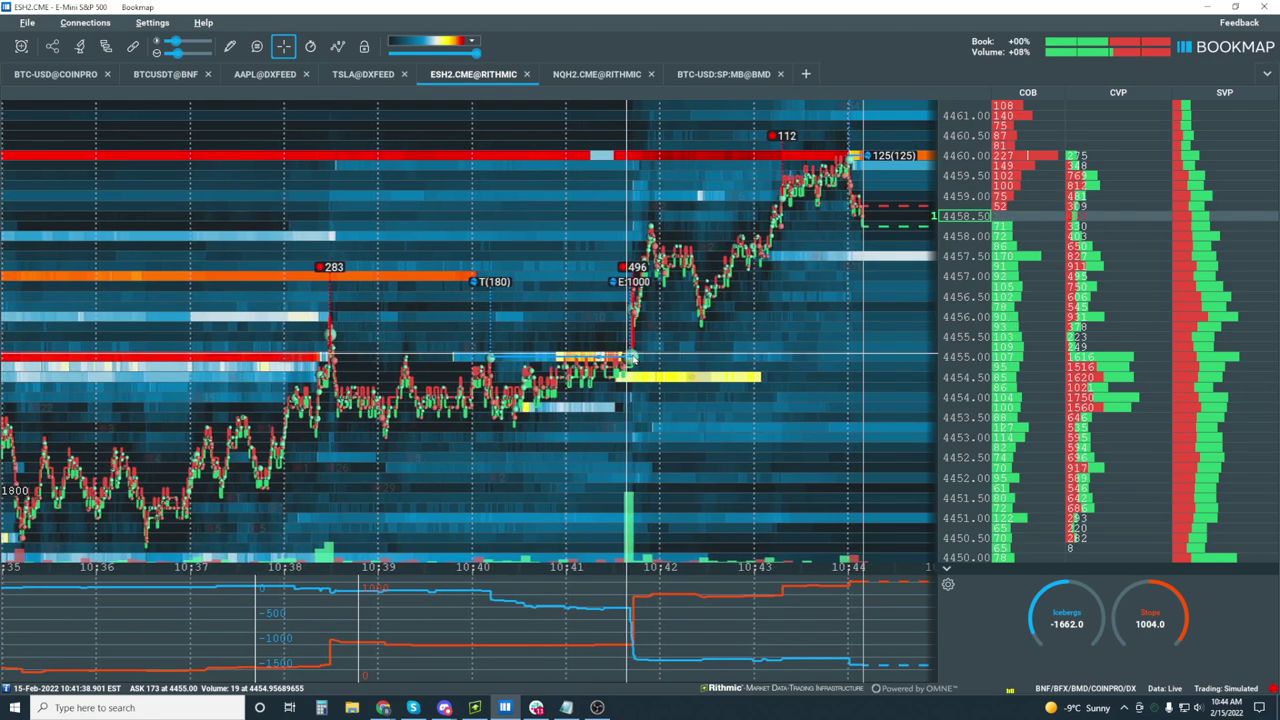
{"action": "scroll", "coordinate": [630, 358], "scroll_direction": "down", "scroll_amount": 3}
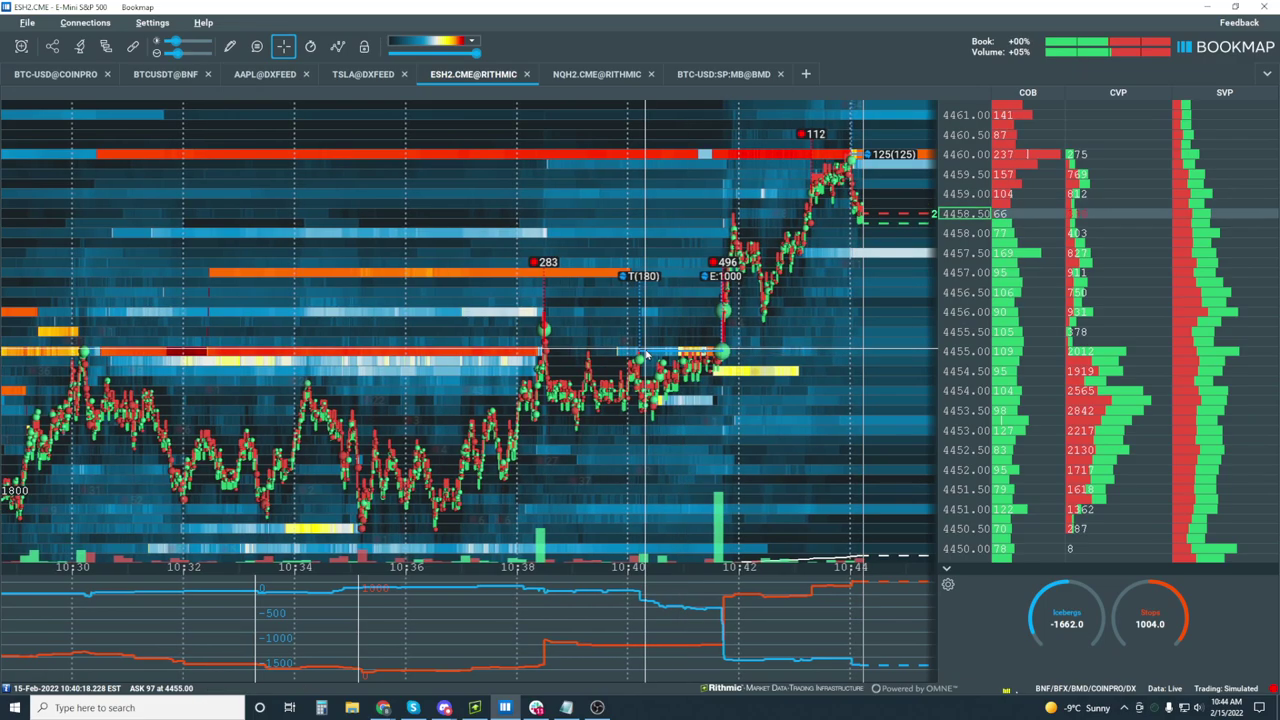
{"action": "scroll", "coordinate": [645, 355], "scroll_direction": "up", "scroll_amount": 2}
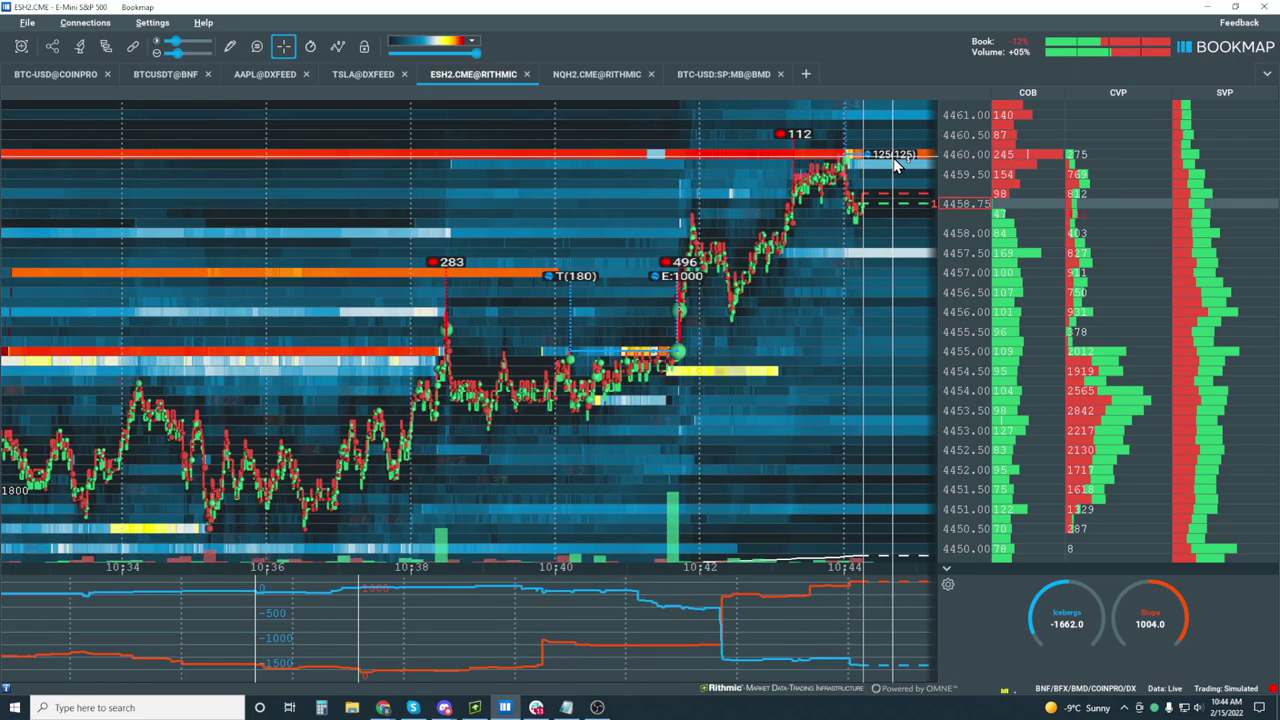
Examine the 10:44:00 iceberg execution at 4460 down to millisecond scale against the liquidity and the iceberg and stop lines.
{"action": "scroll", "coordinate": [893, 163], "scroll_direction": "up", "scroll_amount": 5}
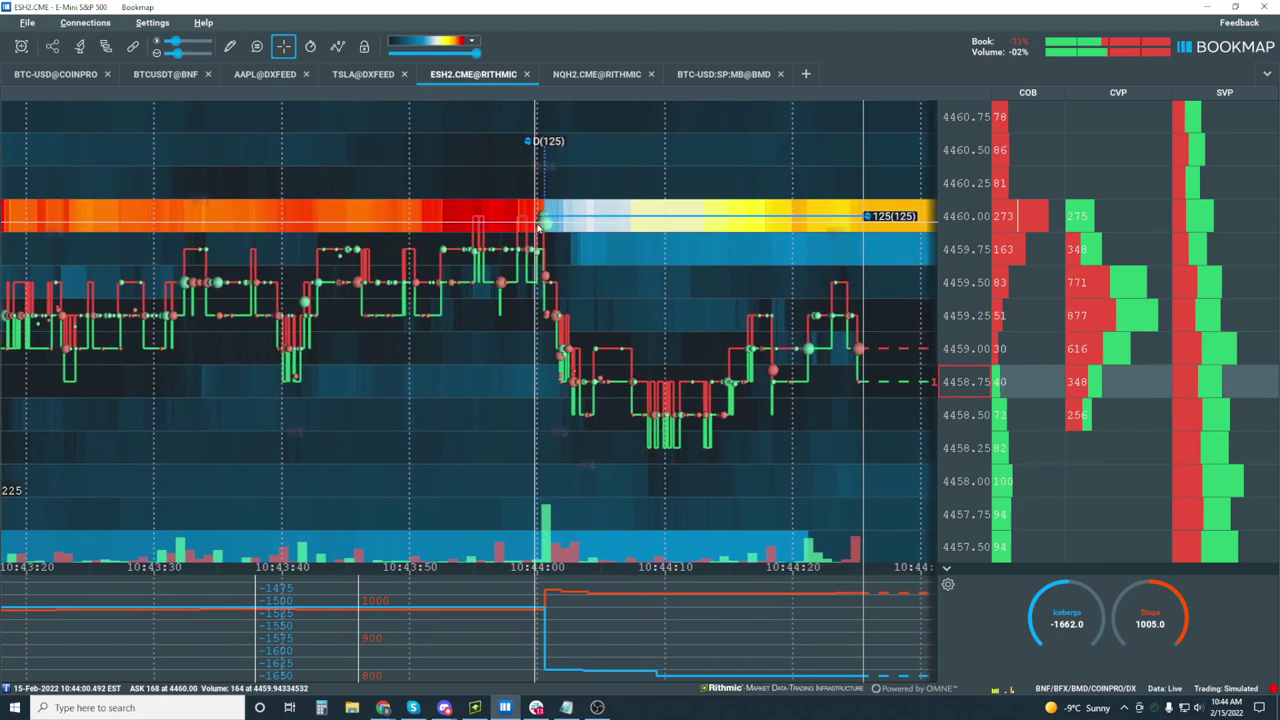
{"action": "scroll", "coordinate": [572, 225], "scroll_direction": "up", "scroll_amount": 2}
{"action": "scroll", "coordinate": [572, 225], "scroll_direction": "up", "scroll_amount": 10}
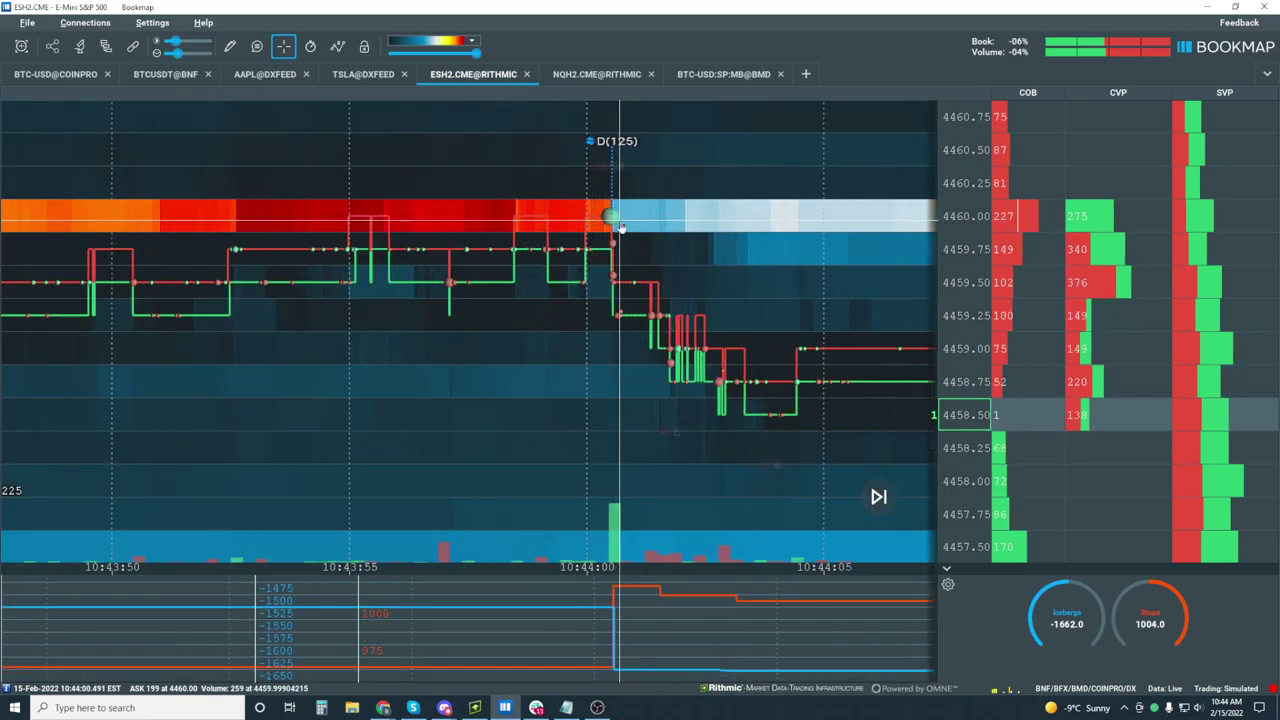
{"action": "scroll", "coordinate": [700, 225], "scroll_direction": "up", "scroll_amount": 5}
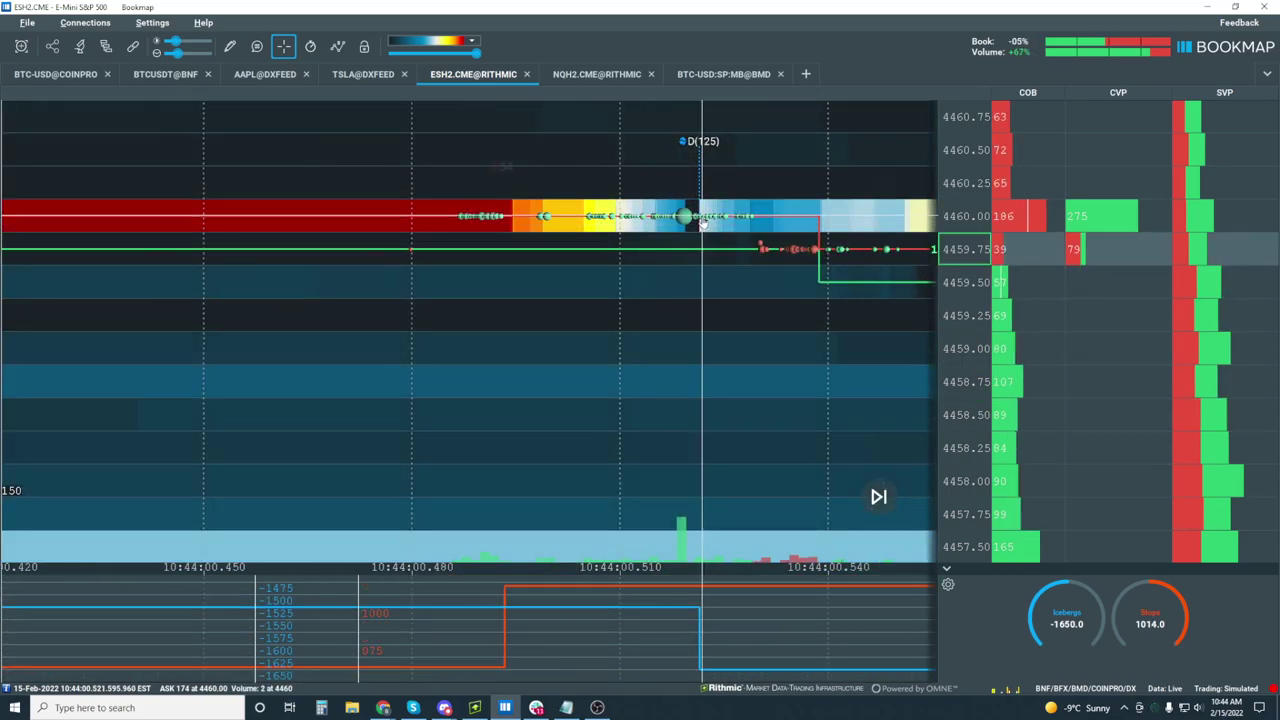
{"action": "scroll", "coordinate": [733, 228], "scroll_direction": "up", "scroll_amount": 2}
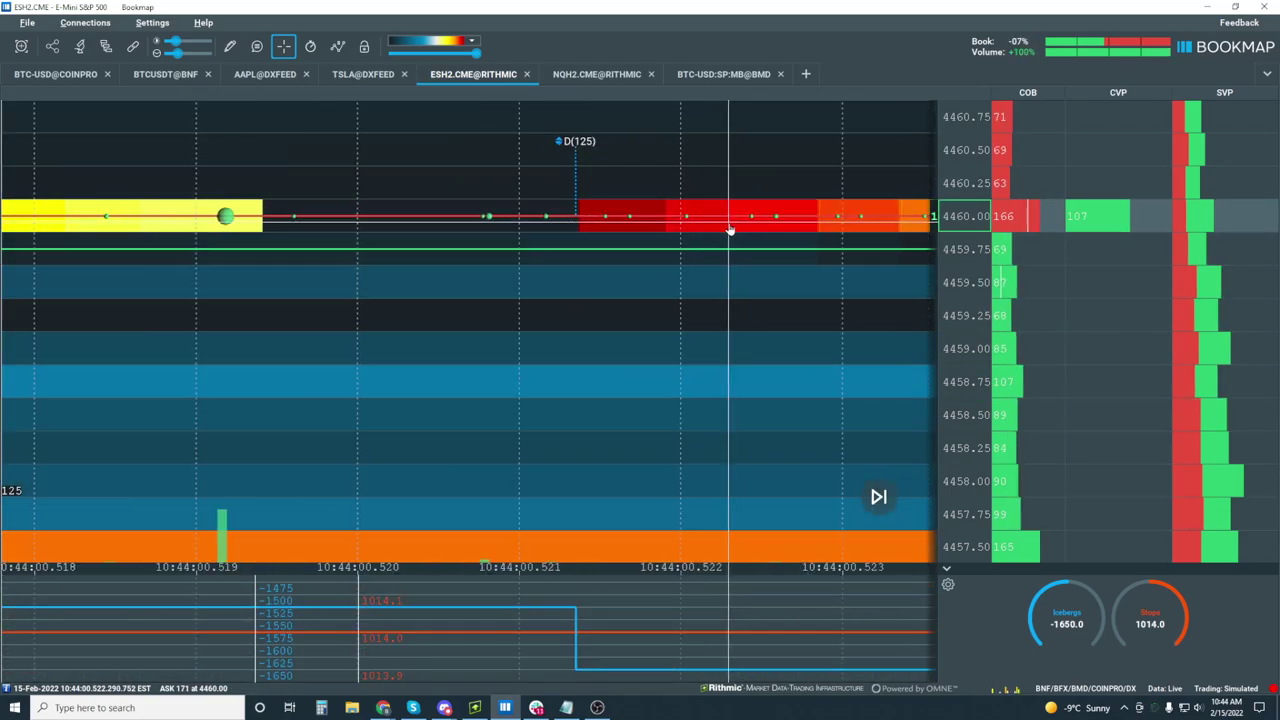
{"action": "scroll", "coordinate": [645, 217], "scroll_direction": "down", "scroll_amount": 6}
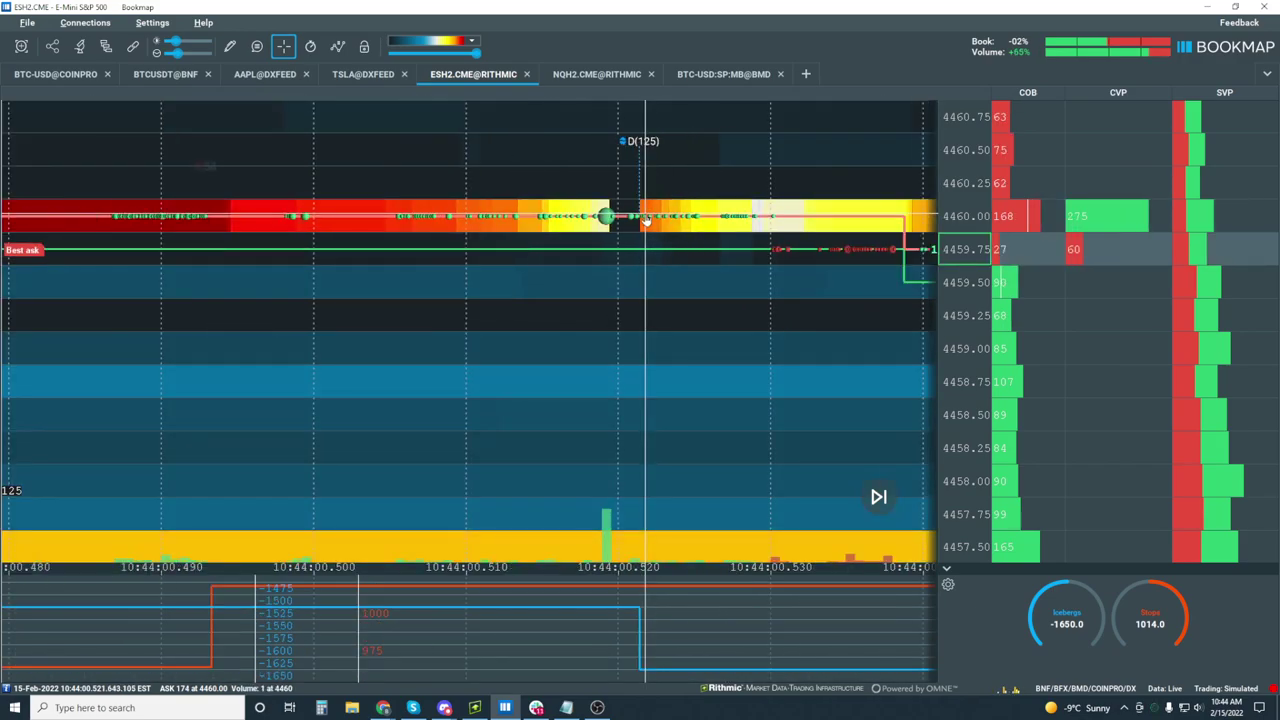
{"action": "scroll", "coordinate": [645, 217], "scroll_direction": "down", "scroll_amount": 5}
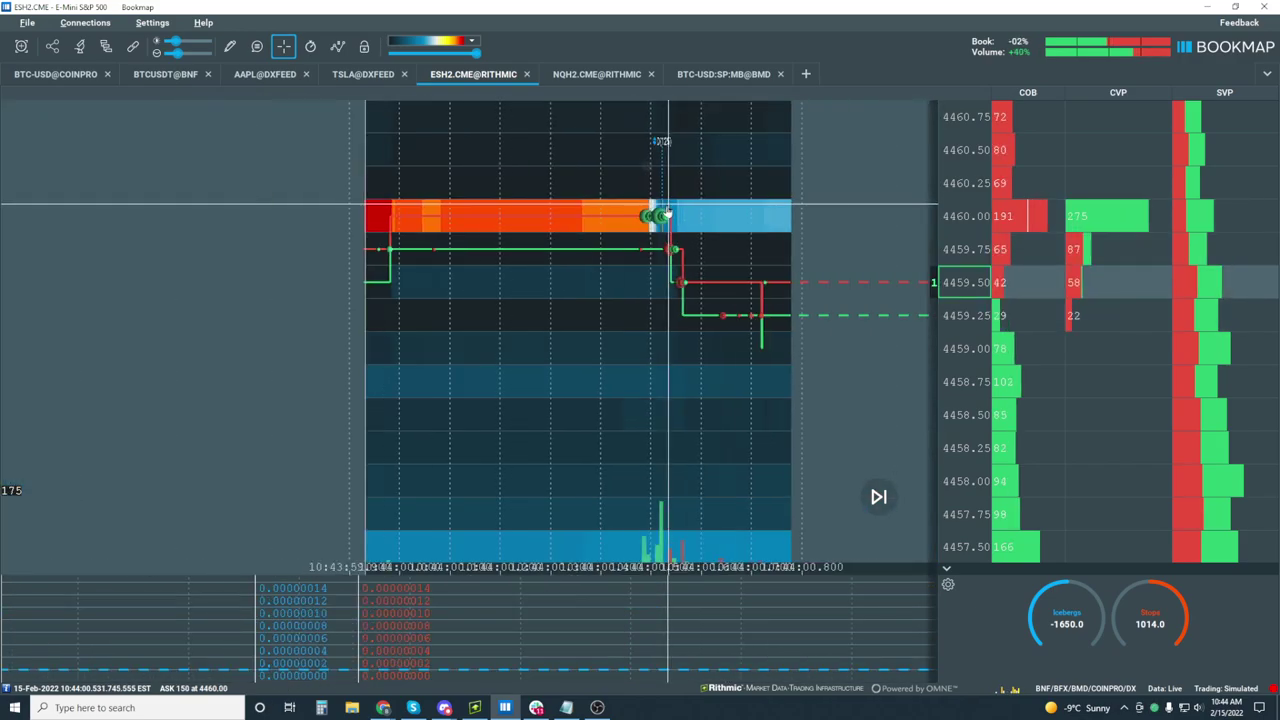
Check the active iceberg orders at 4460 and 4459.50, and return the chart to the live price.
{"action": "scroll", "coordinate": [660, 217], "scroll_direction": "down", "scroll_amount": 7}
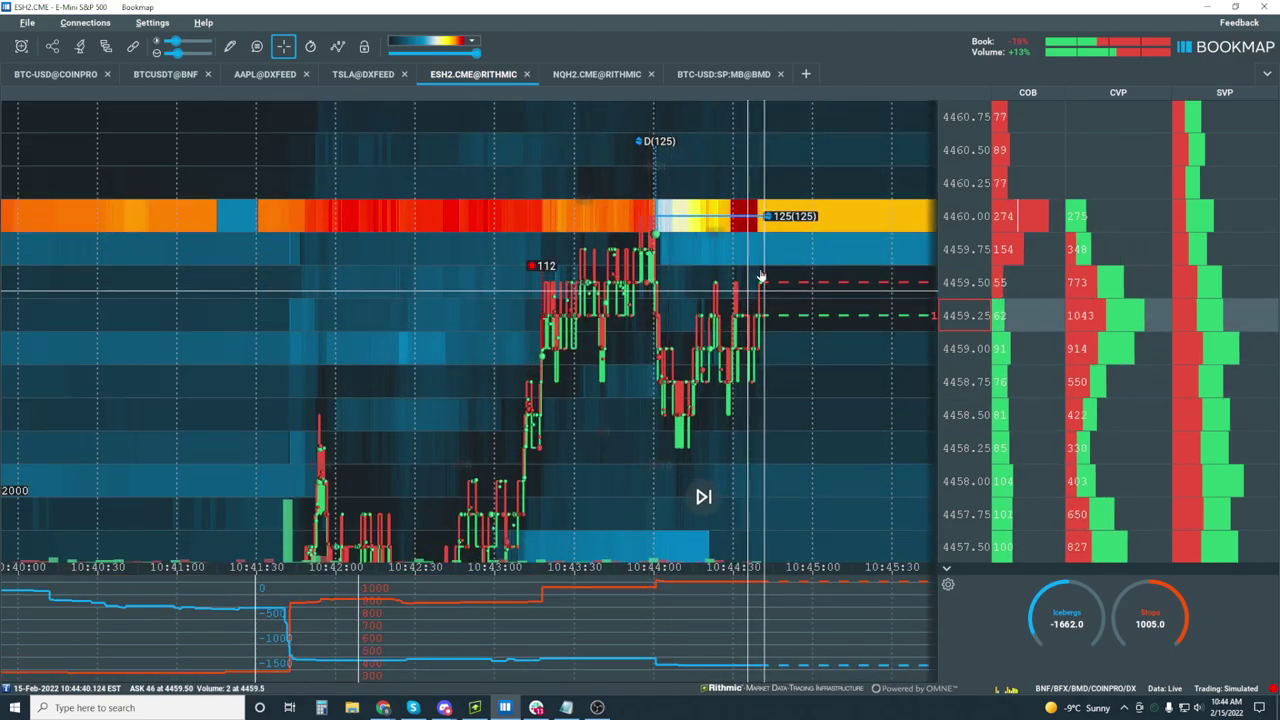
{"action": "left_click", "coordinate": [827, 290]}
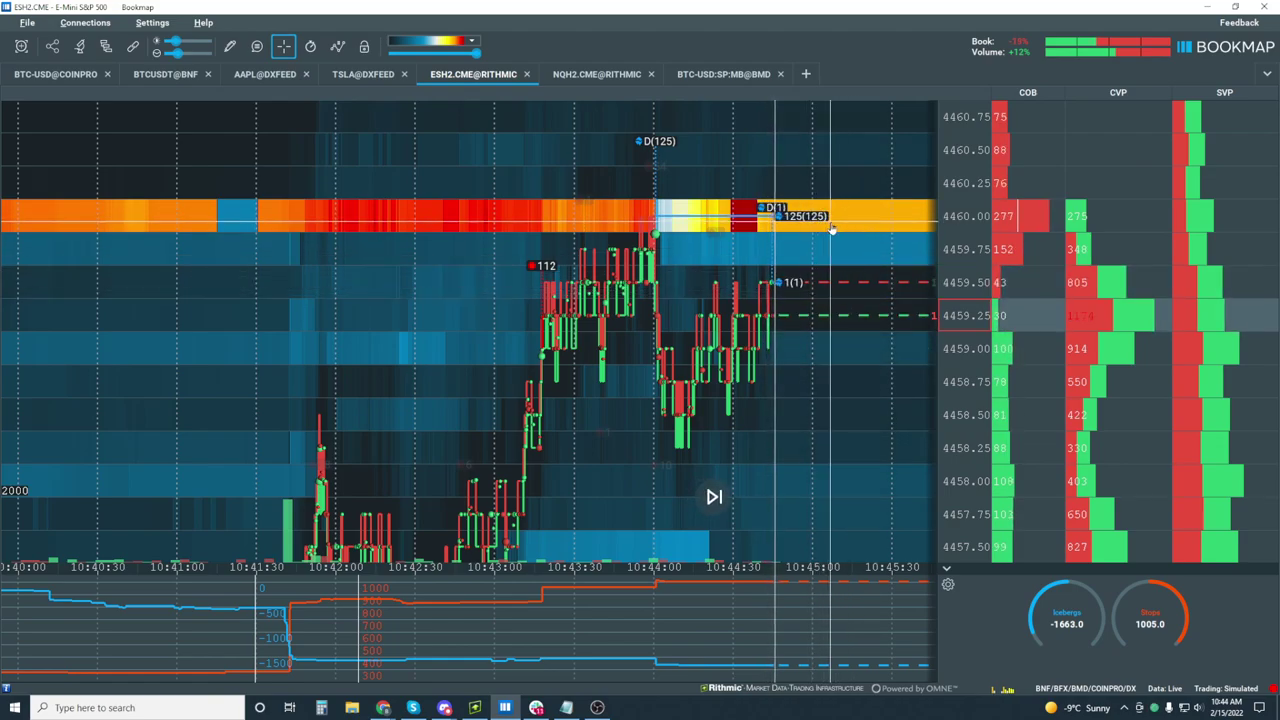
{"action": "left_click_drag", "start_coordinate": [790, 282], "coordinate": [770, 213]}
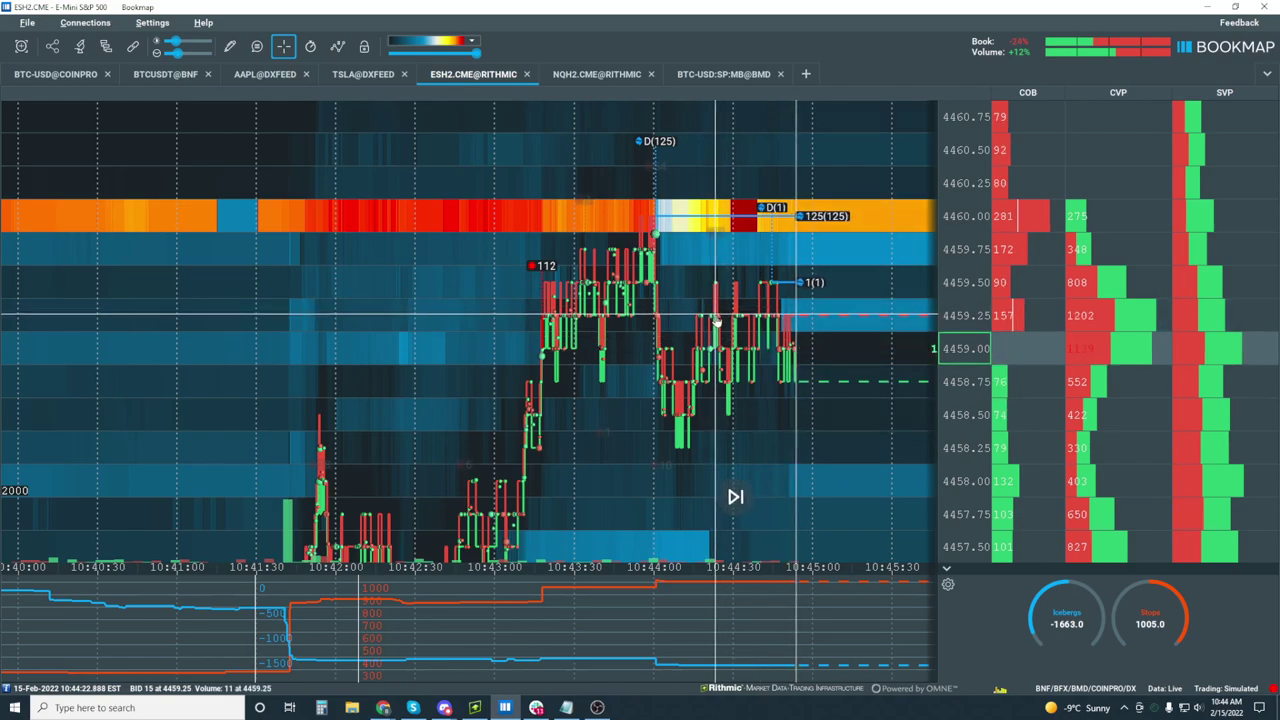
{"action": "scroll", "coordinate": [682, 440], "scroll_direction": "down", "scroll_amount": 3}
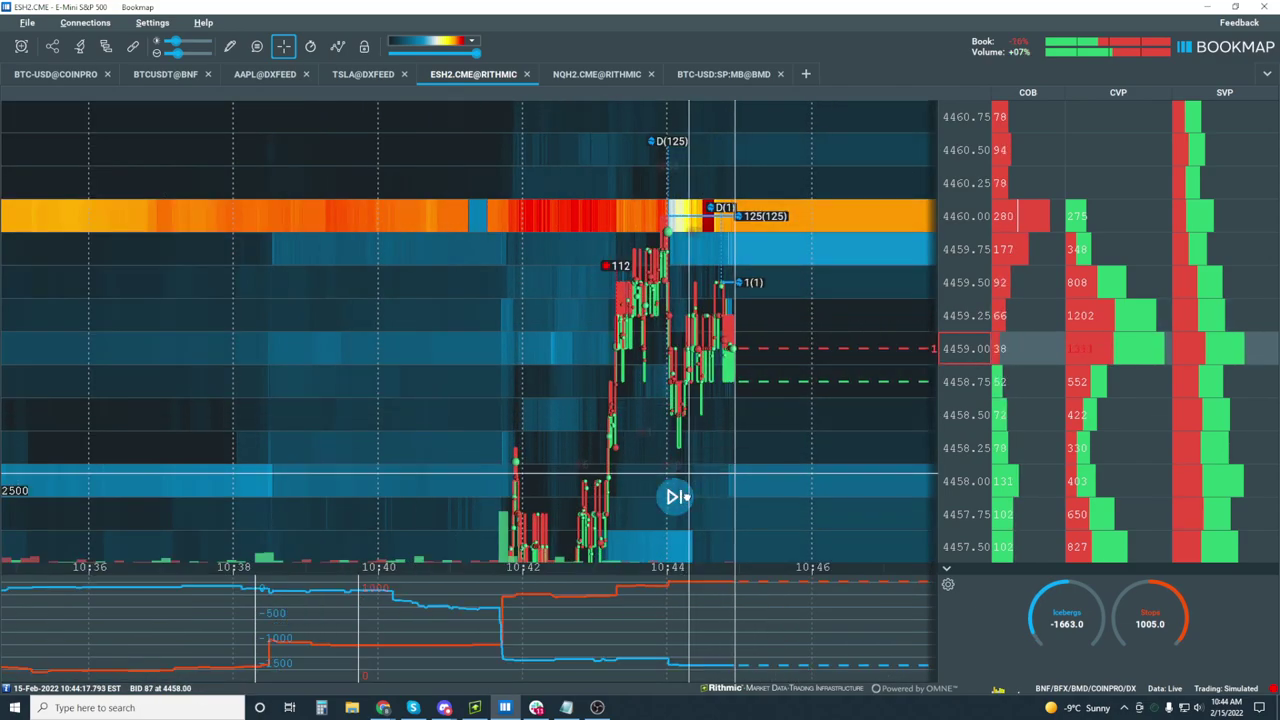
{"action": "left_click", "coordinate": [676, 497]}
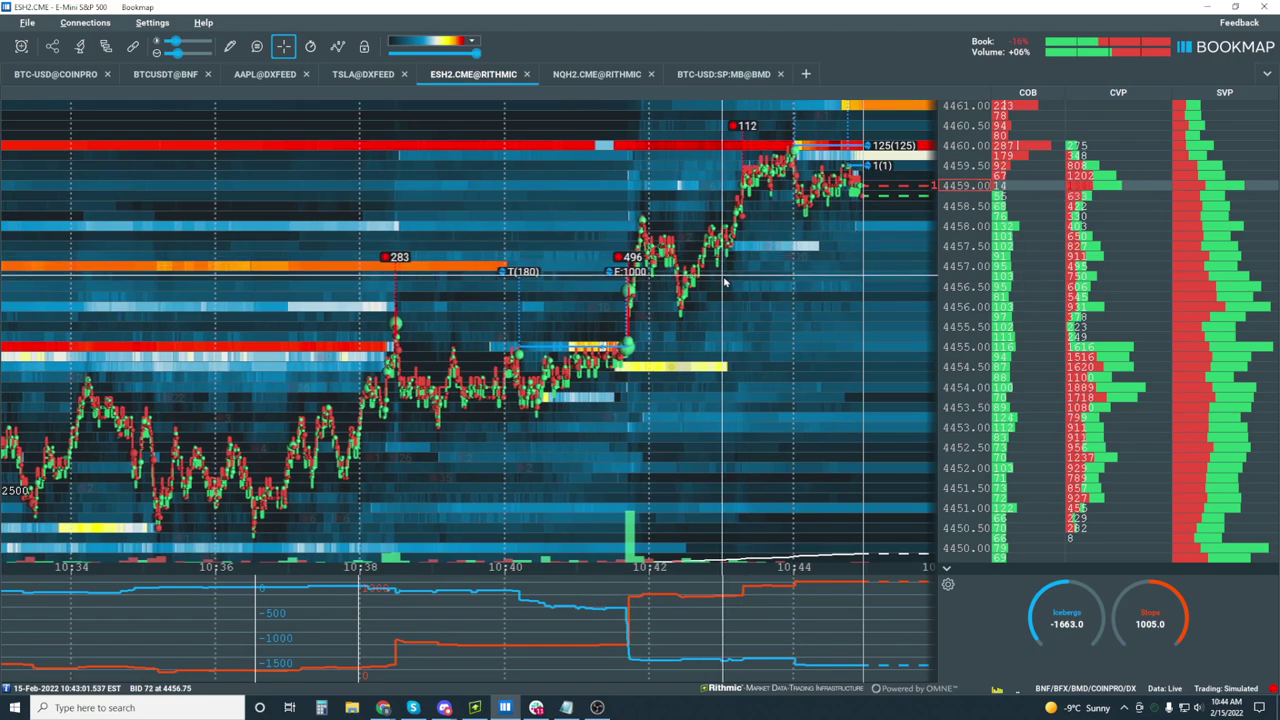
Inspect the 10:44 to 10:45 consolidation beneath 4460, its iceberg markers and the sell liquidity up to 4462.
{"action": "scroll", "coordinate": [725, 283], "scroll_direction": "down", "scroll_amount": 3}
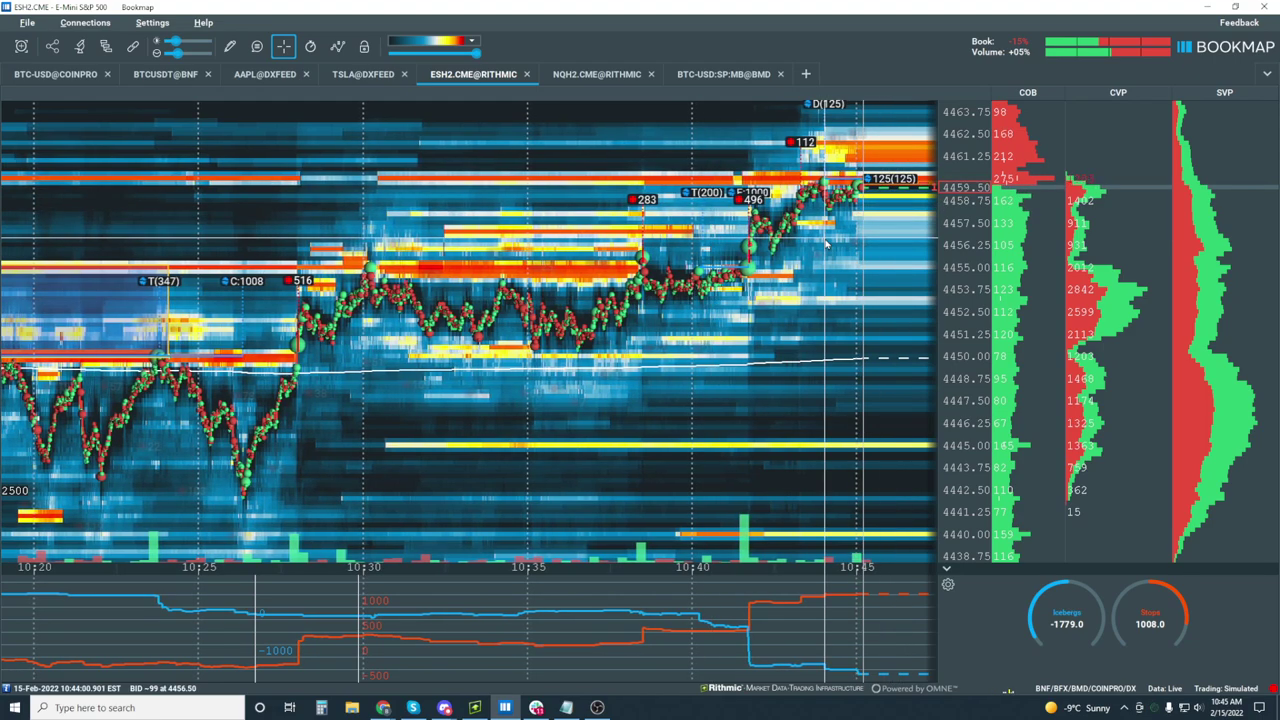
{"action": "scroll", "coordinate": [826, 243], "scroll_direction": "up", "scroll_amount": 5}
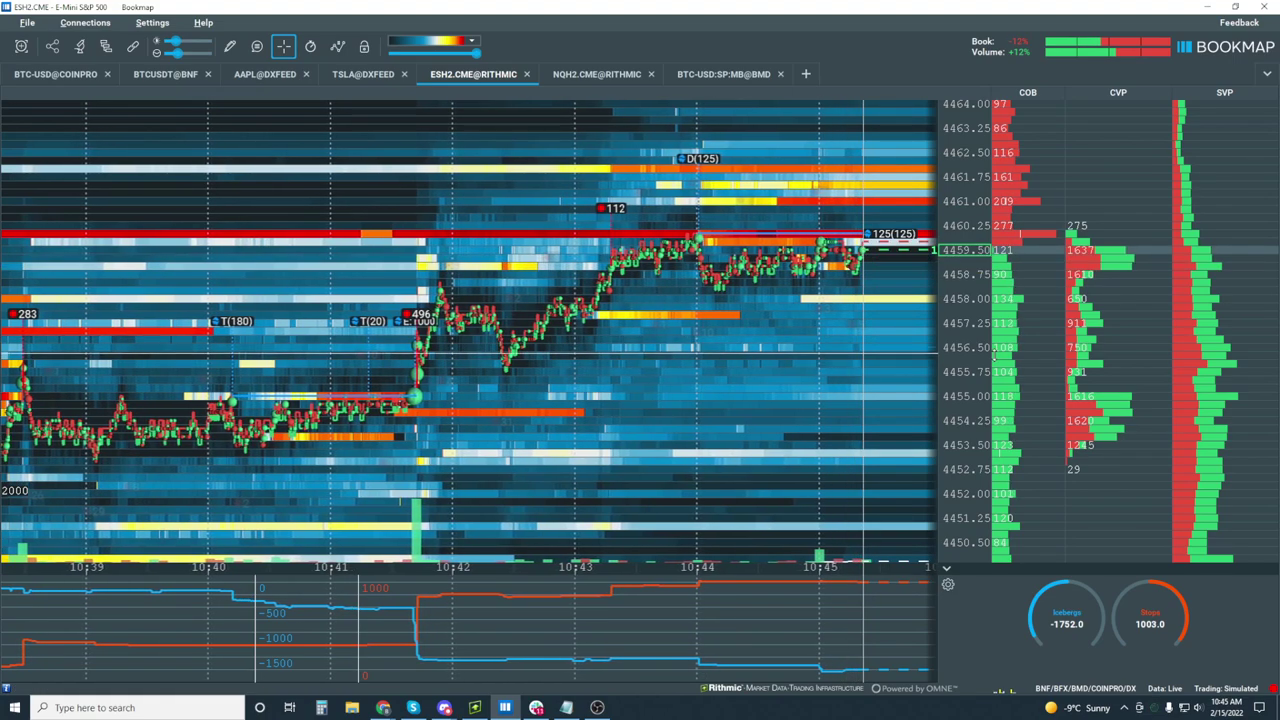
{"action": "scroll", "coordinate": [993, 356], "scroll_direction": "up", "scroll_amount": 2}
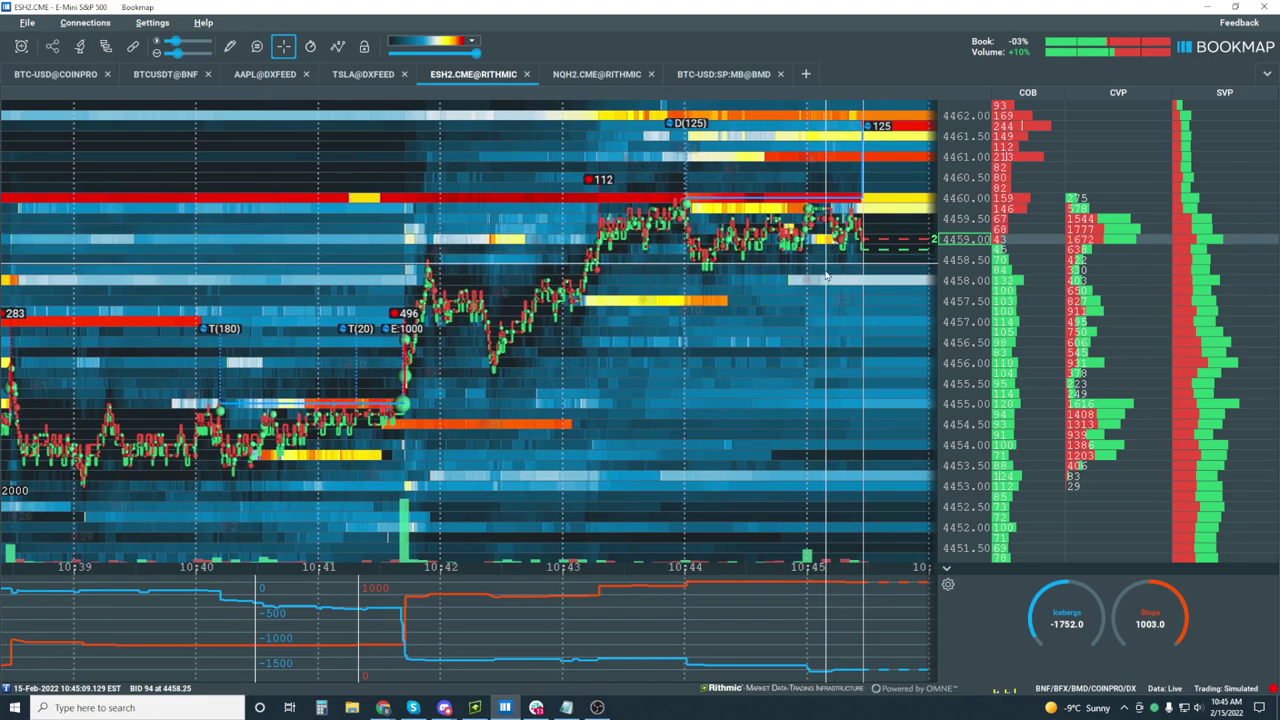
{"action": "scroll", "coordinate": [978, 218], "scroll_direction": "down", "scroll_amount": 1}
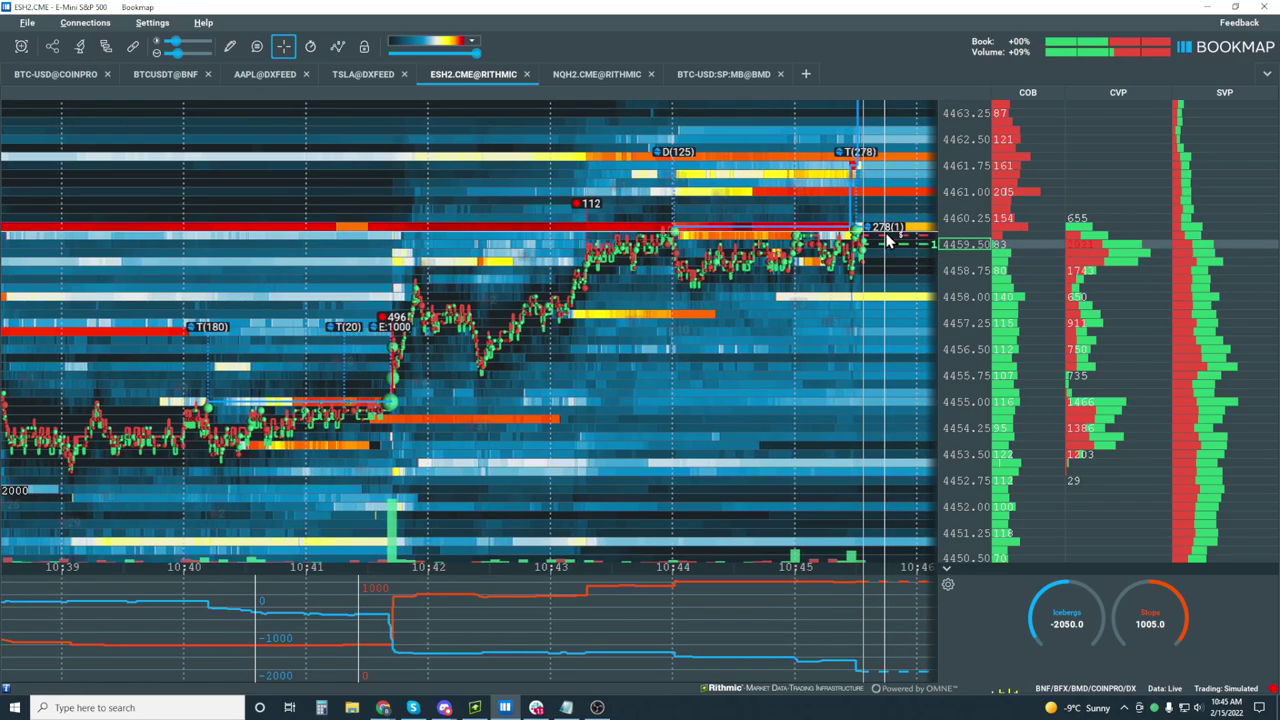
Trace the 10:45:30 iceberg order lines between 4460 and 4465 and examine the resting sell liquidity at 4465.
{"action": "scroll", "coordinate": [886, 241], "scroll_direction": "up", "scroll_amount": 4}
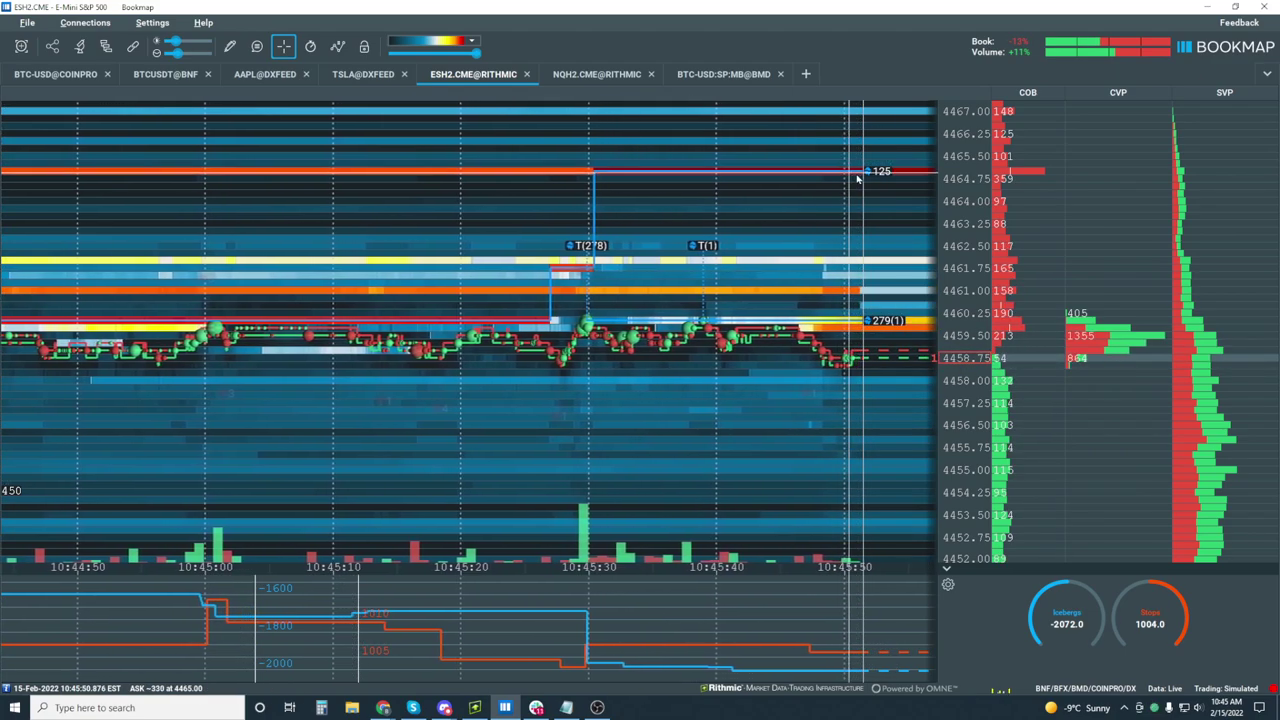
{"action": "scroll", "coordinate": [853, 181], "scroll_direction": "down", "scroll_amount": 5}
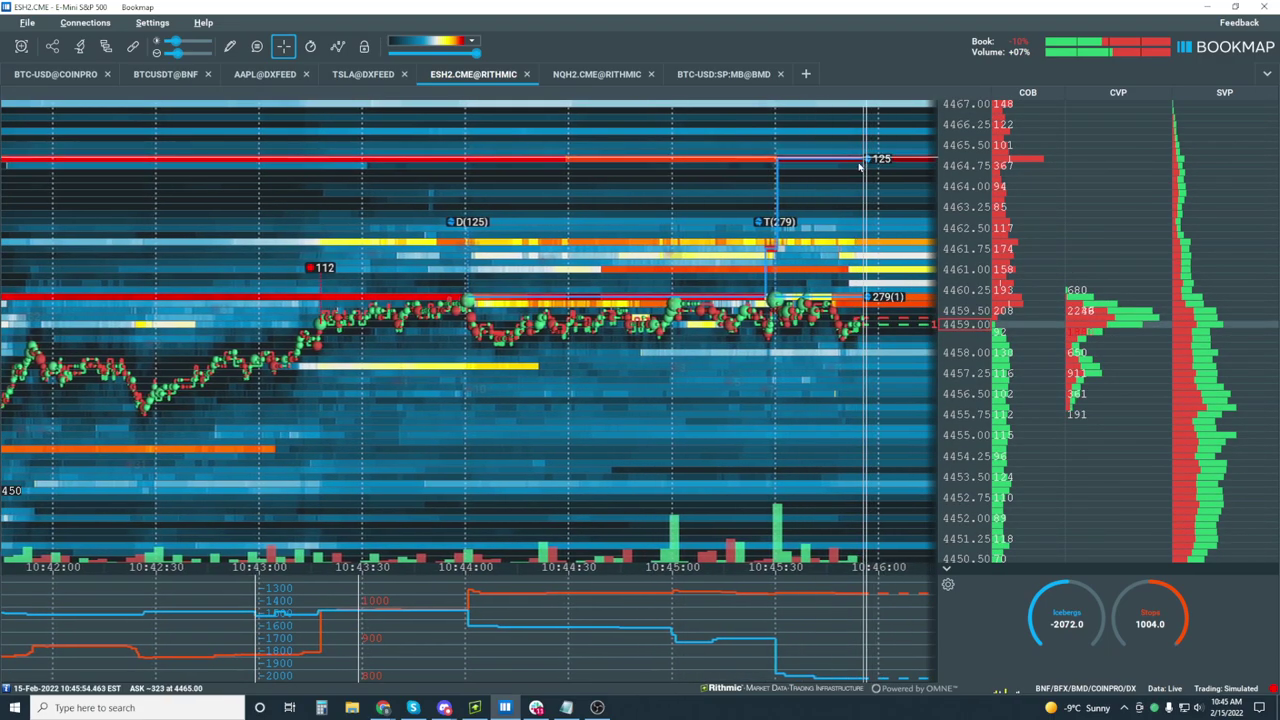
{"action": "scroll", "coordinate": [745, 297], "scroll_direction": "down", "scroll_amount": 3}
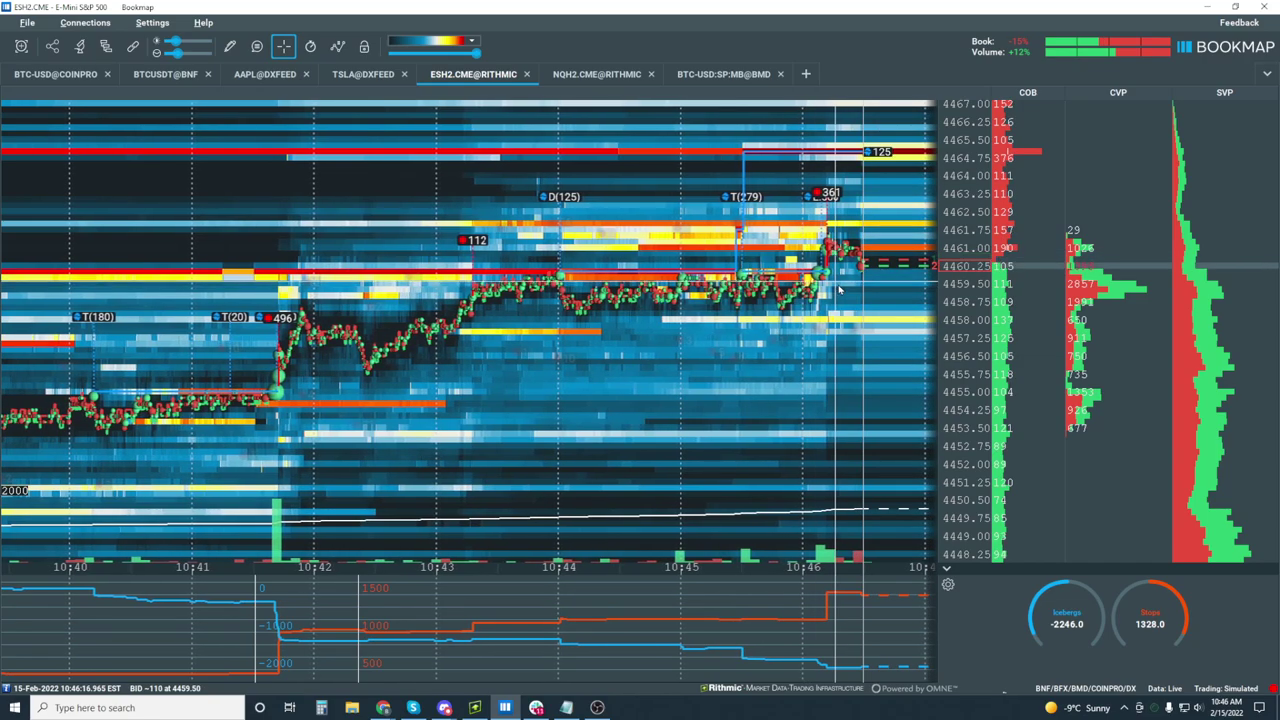
Examine the 10:46 breakout above 4460, its iceberg and stop markers and the changes in the indicator lines.
{"action": "scroll", "coordinate": [840, 290], "scroll_direction": "up", "scroll_amount": 3}
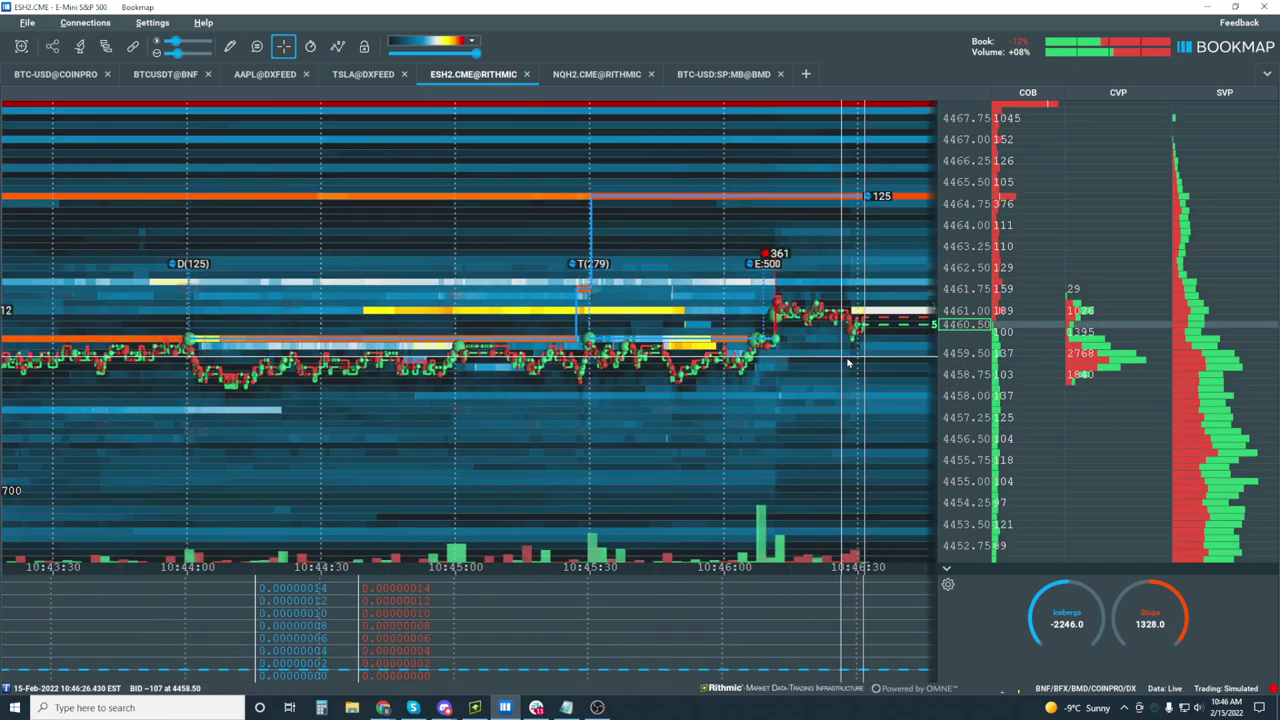
{"action": "scroll", "coordinate": [847, 362], "scroll_direction": "up", "scroll_amount": 2}
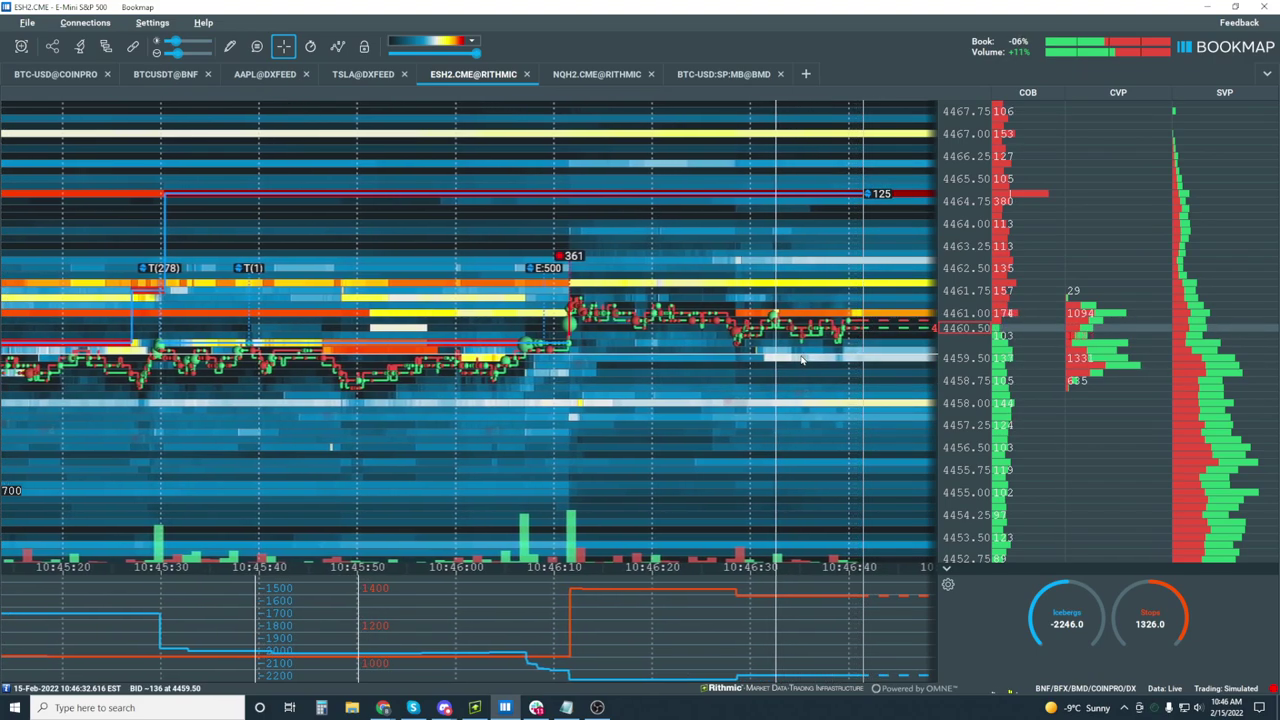
{"action": "scroll", "coordinate": [801, 360], "scroll_direction": "down", "scroll_amount": 3}
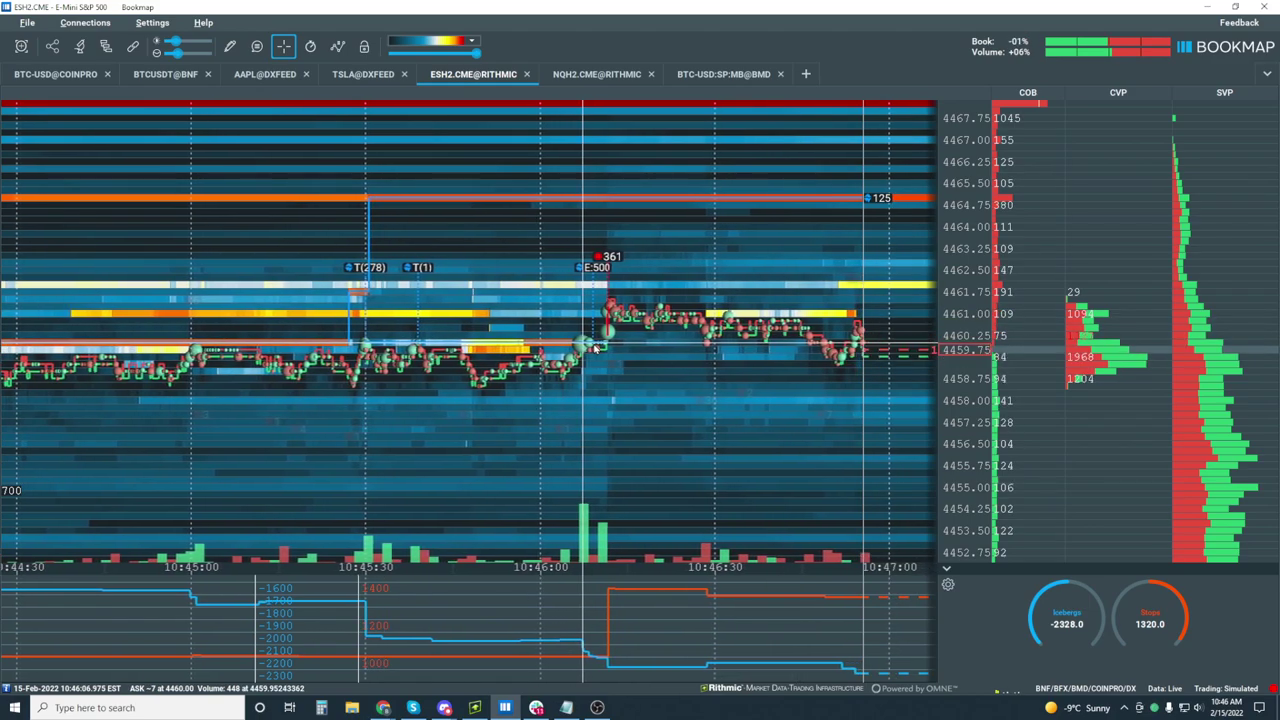
{"action": "scroll", "coordinate": [593, 347], "scroll_direction": "down", "scroll_amount": 2}
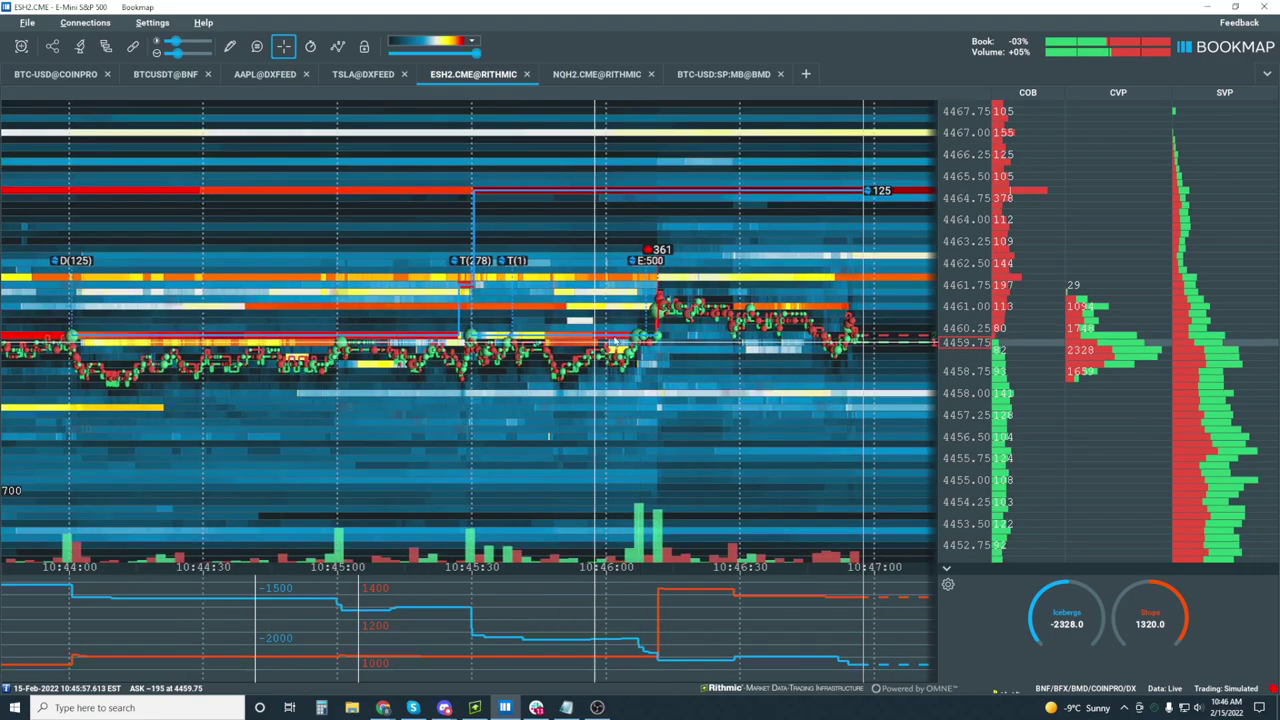
Compare the 10:46 breakout and the retest of 4460 with the earlier 10:41 breakout, VWAP and the liquidity up to 4468.
{"action": "scroll", "coordinate": [653, 333], "scroll_direction": "down", "scroll_amount": 3}
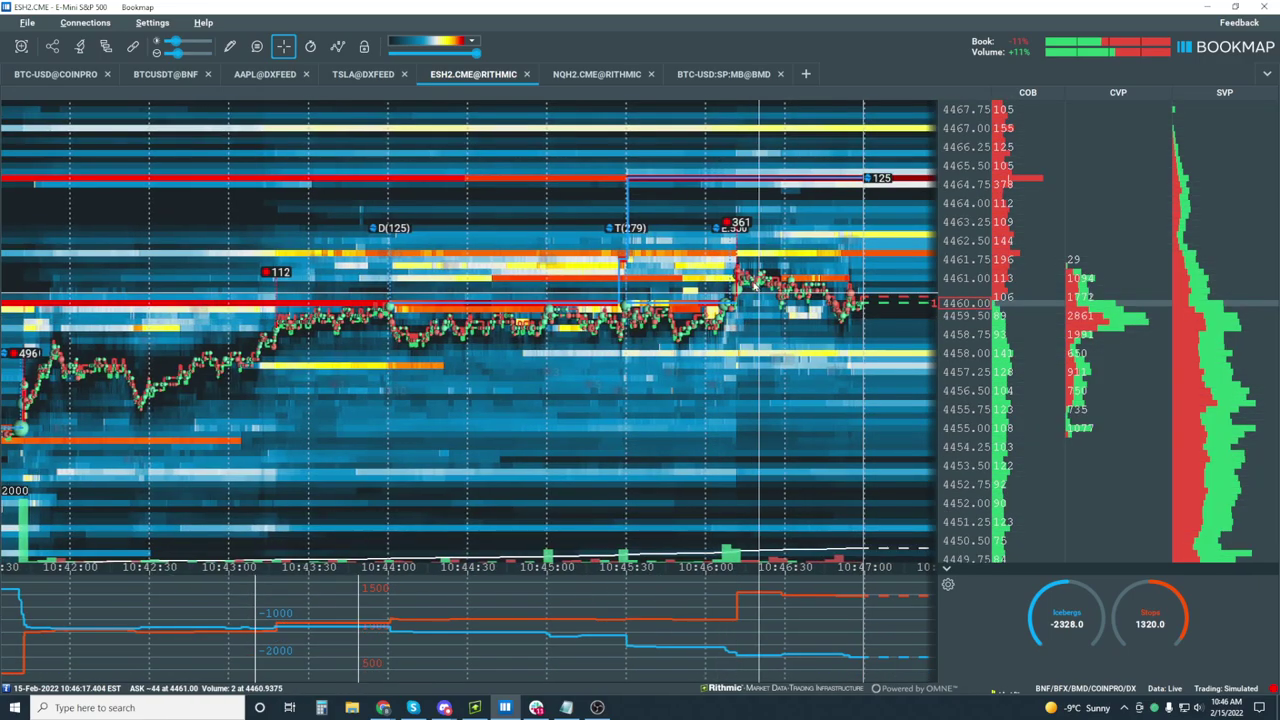
{"action": "scroll", "coordinate": [723, 305], "scroll_direction": "down", "scroll_amount": 2}
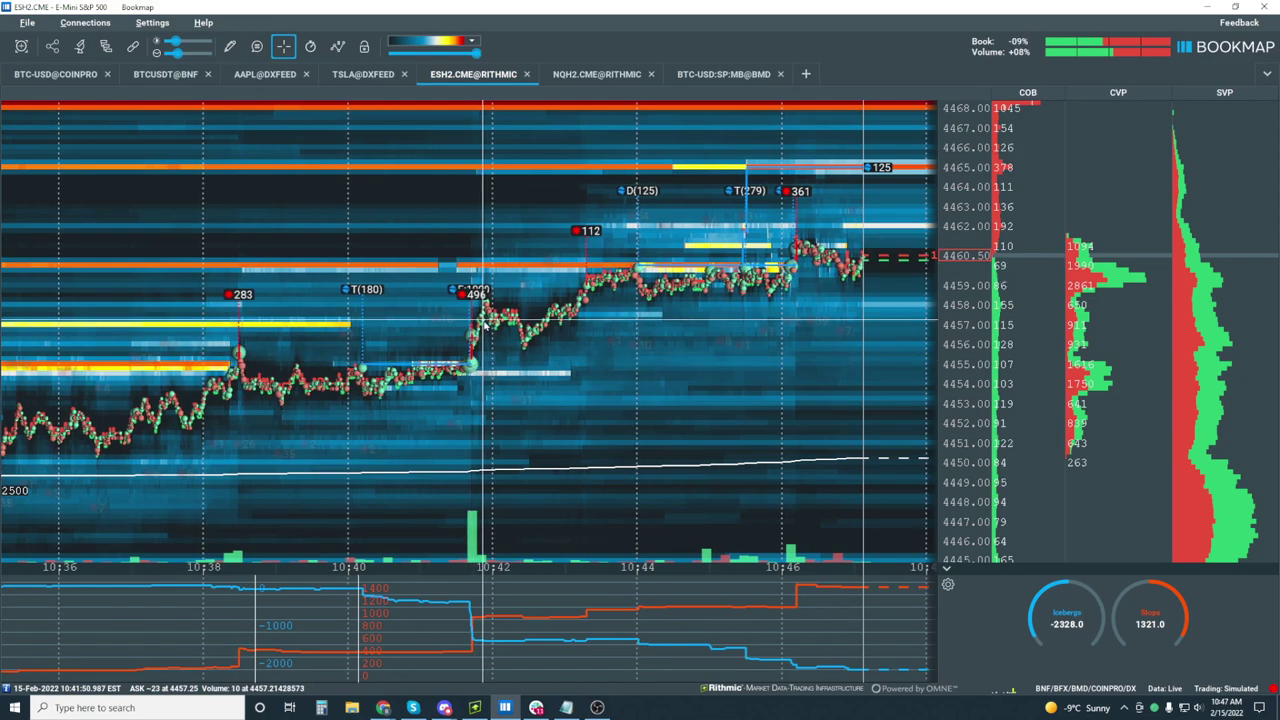
{"action": "scroll", "coordinate": [575, 310], "scroll_direction": "up", "scroll_amount": 2}
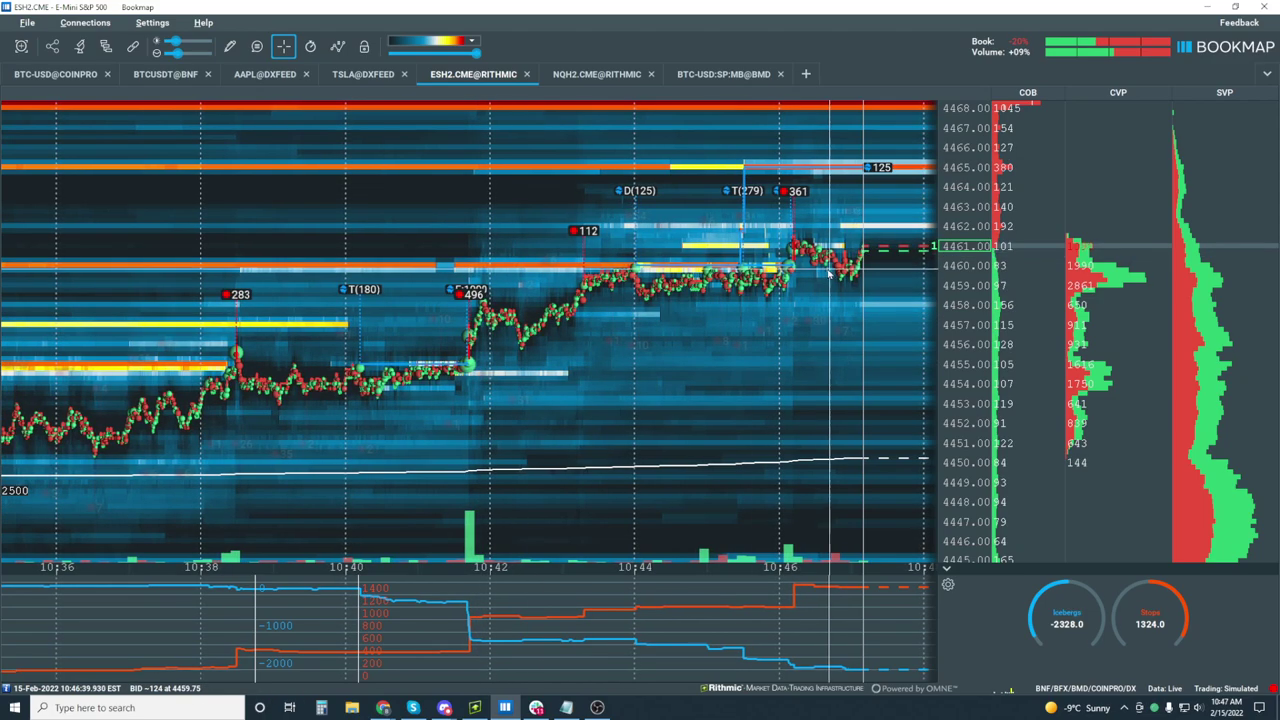
{"action": "scroll", "coordinate": [883, 262], "scroll_direction": "up", "scroll_amount": 3}
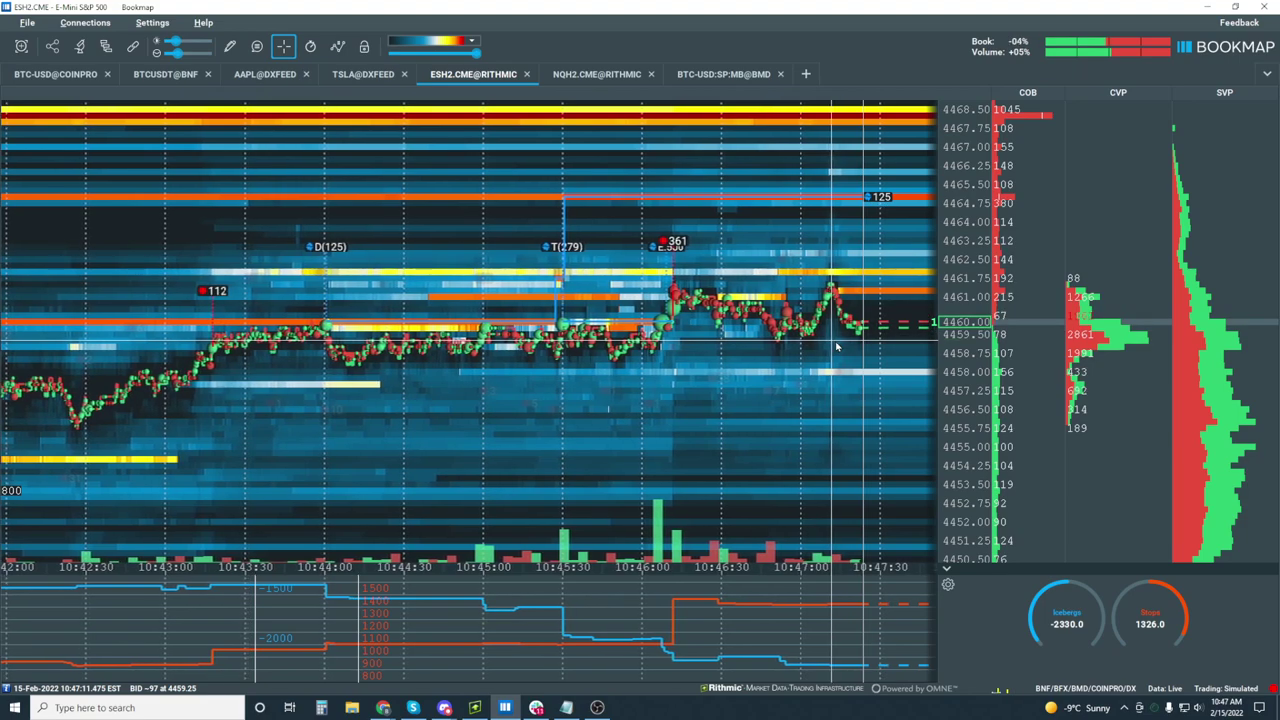
Review the advance from 10:25 to 10:47 against VWAP and the iceberg and stop markers, down to the consolidation around 4460.
{"action": "scroll", "coordinate": [790, 375], "scroll_direction": "down", "scroll_amount": 5}
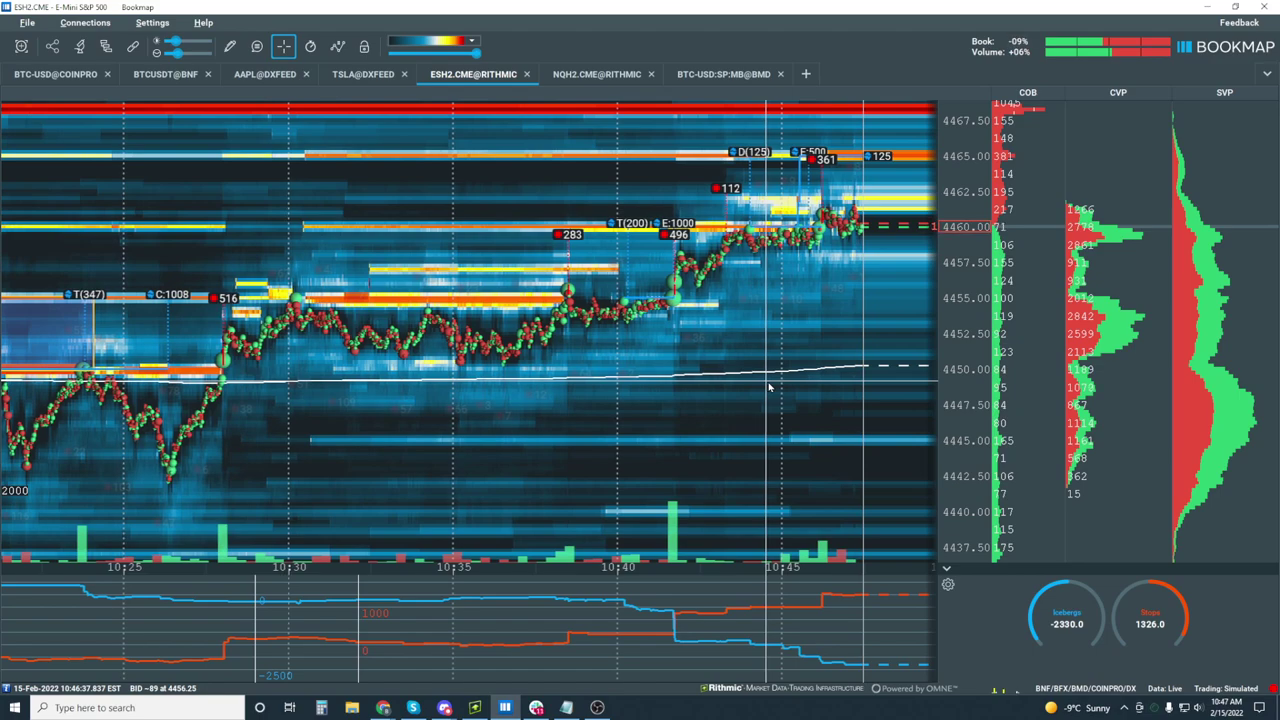
{"action": "scroll", "coordinate": [800, 350], "scroll_direction": "up", "scroll_amount": 4}
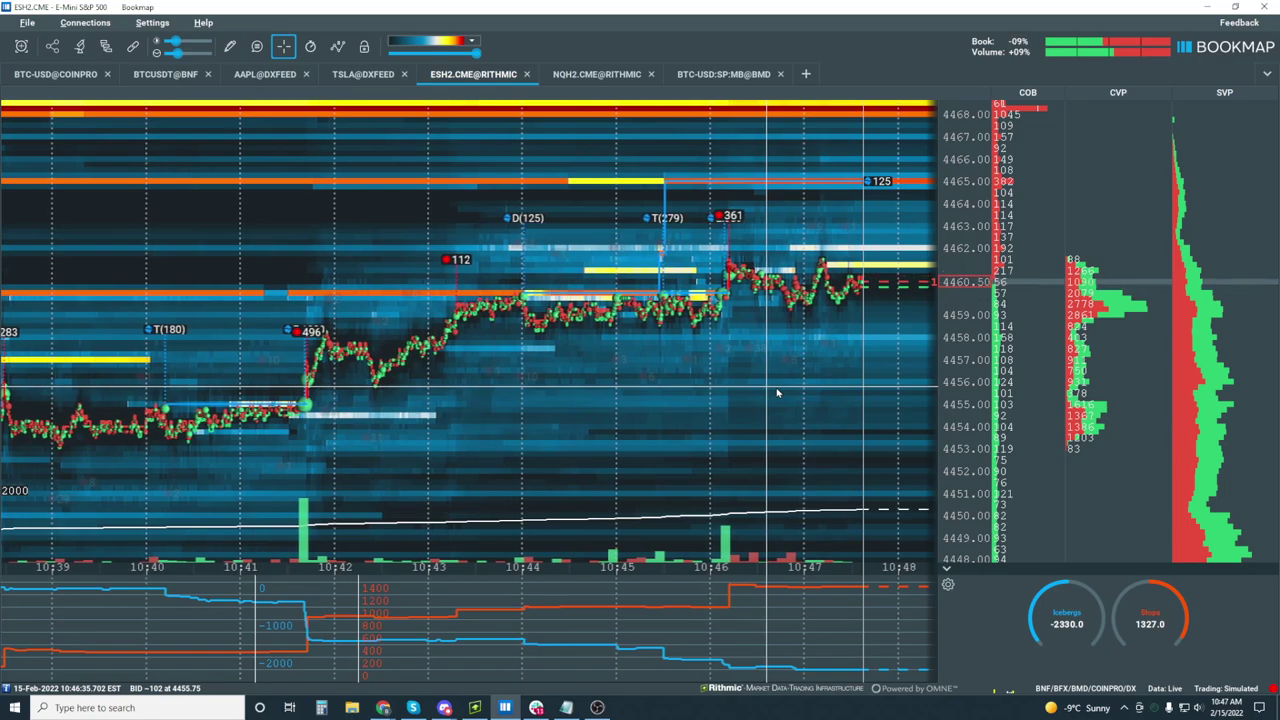
{"action": "scroll", "coordinate": [777, 393], "scroll_direction": "up", "scroll_amount": 4}
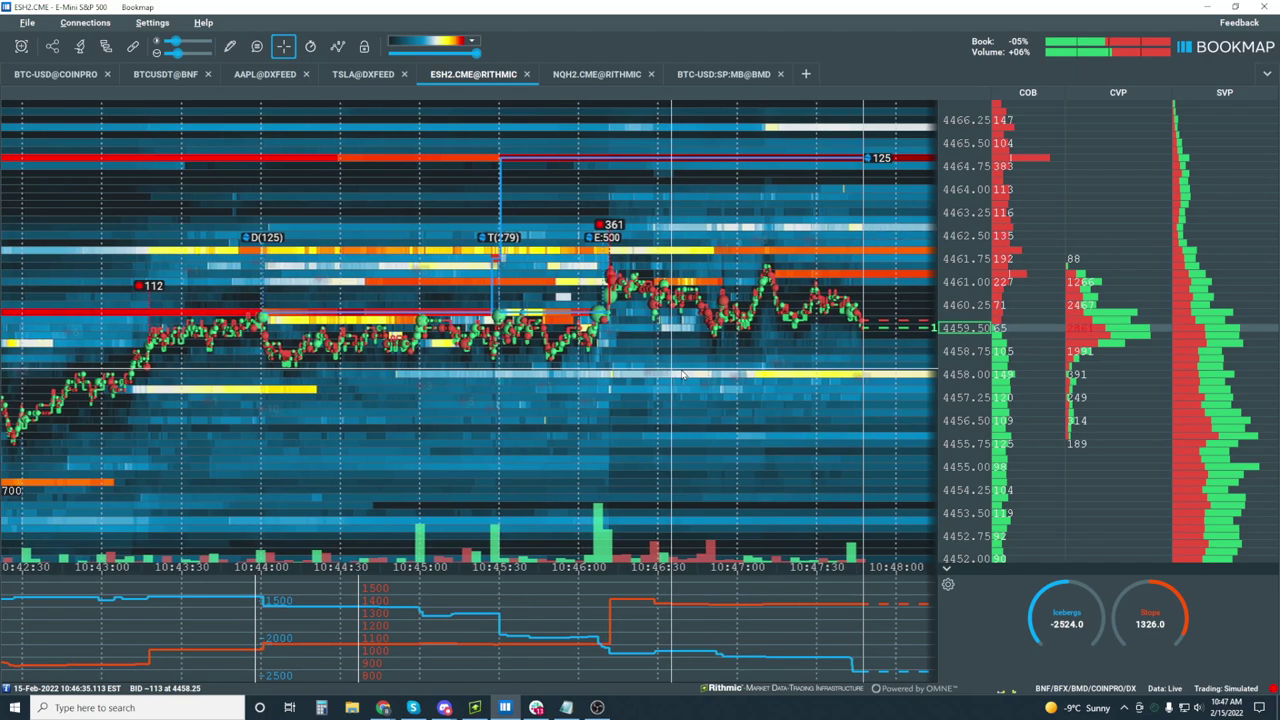
Examine the 10:47 to 10:48 price action around 4460 and the sell liquidity between 4460.50 and 4462.
{"action": "scroll", "coordinate": [682, 374], "scroll_direction": "down", "scroll_amount": 2}
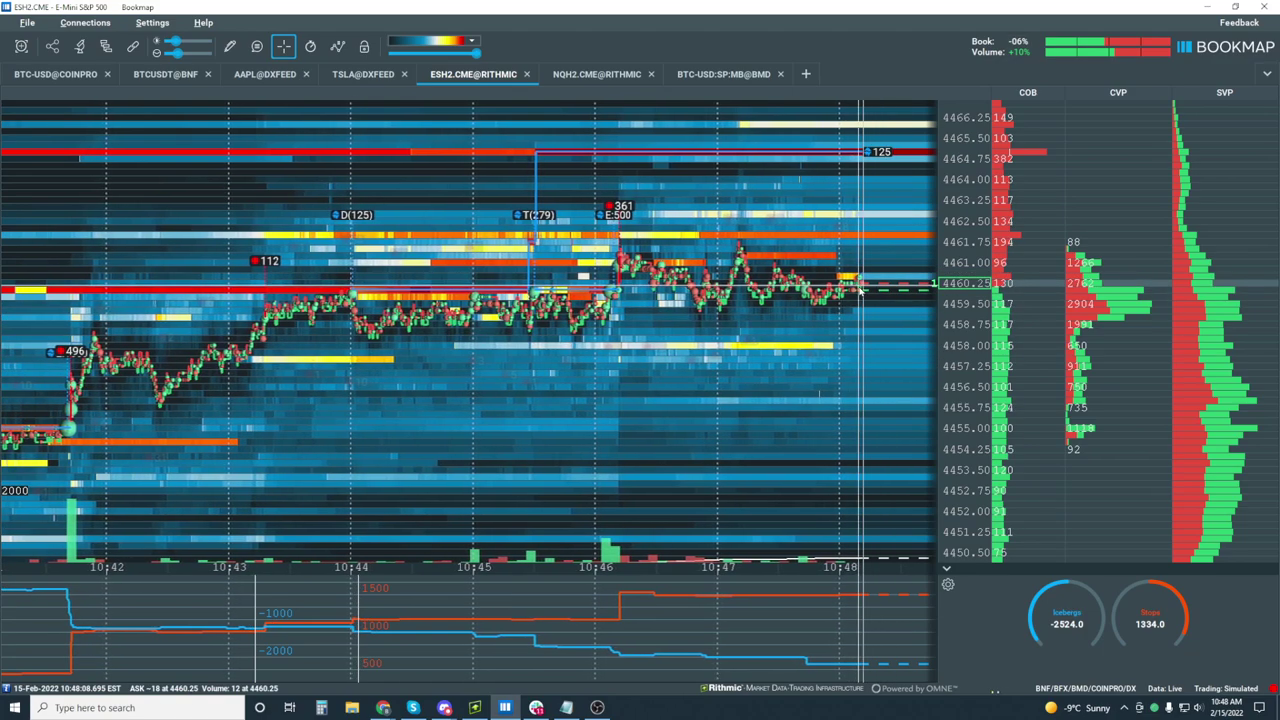
{"action": "scroll", "coordinate": [853, 288], "scroll_direction": "up", "scroll_amount": 1}
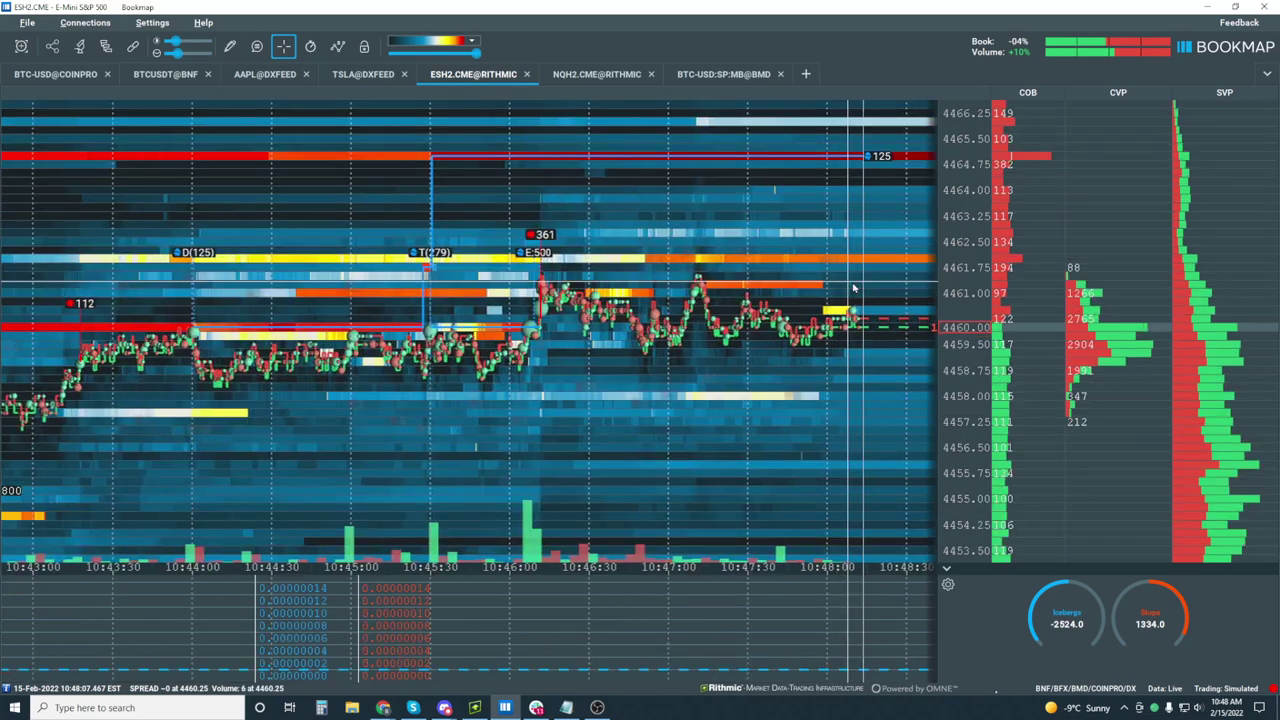
{"action": "scroll", "coordinate": [853, 288], "scroll_direction": "up", "scroll_amount": 1}
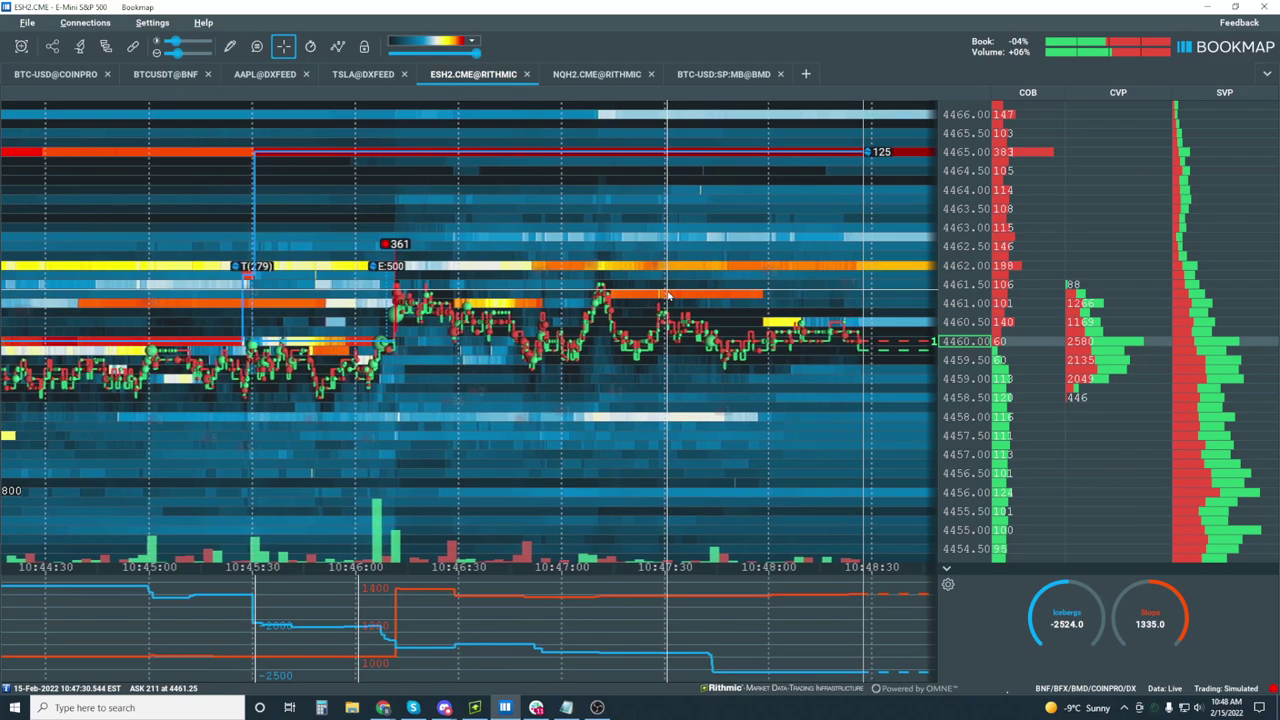
{"action": "scroll", "coordinate": [643, 320], "scroll_direction": "down", "scroll_amount": 2}
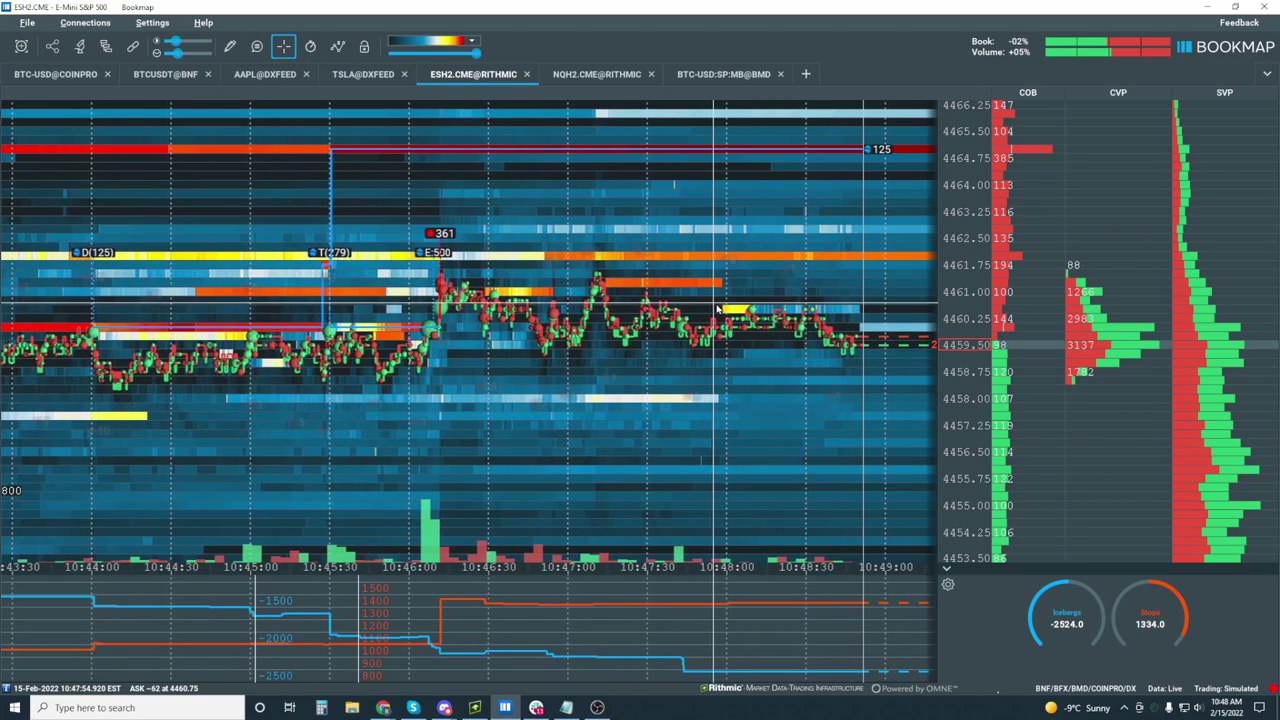
Examine the E-mini S&P 500 heatmap from about 10:35 to 10:54, comparing recent price swings with the resting liquidity levels and stop markers.
{"action": "scroll", "coordinate": [717, 309], "scroll_direction": "down", "scroll_amount": 2}
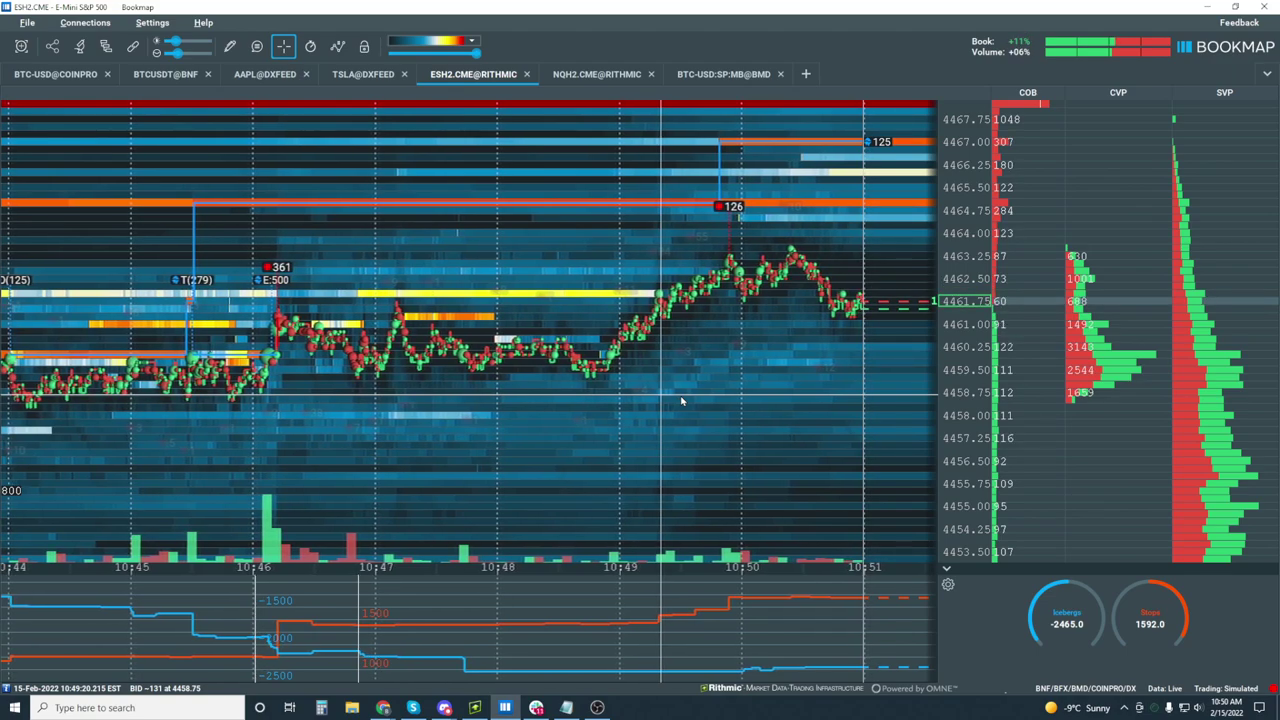
{"action": "scroll", "coordinate": [690, 385], "scroll_direction": "down", "scroll_amount": 2}
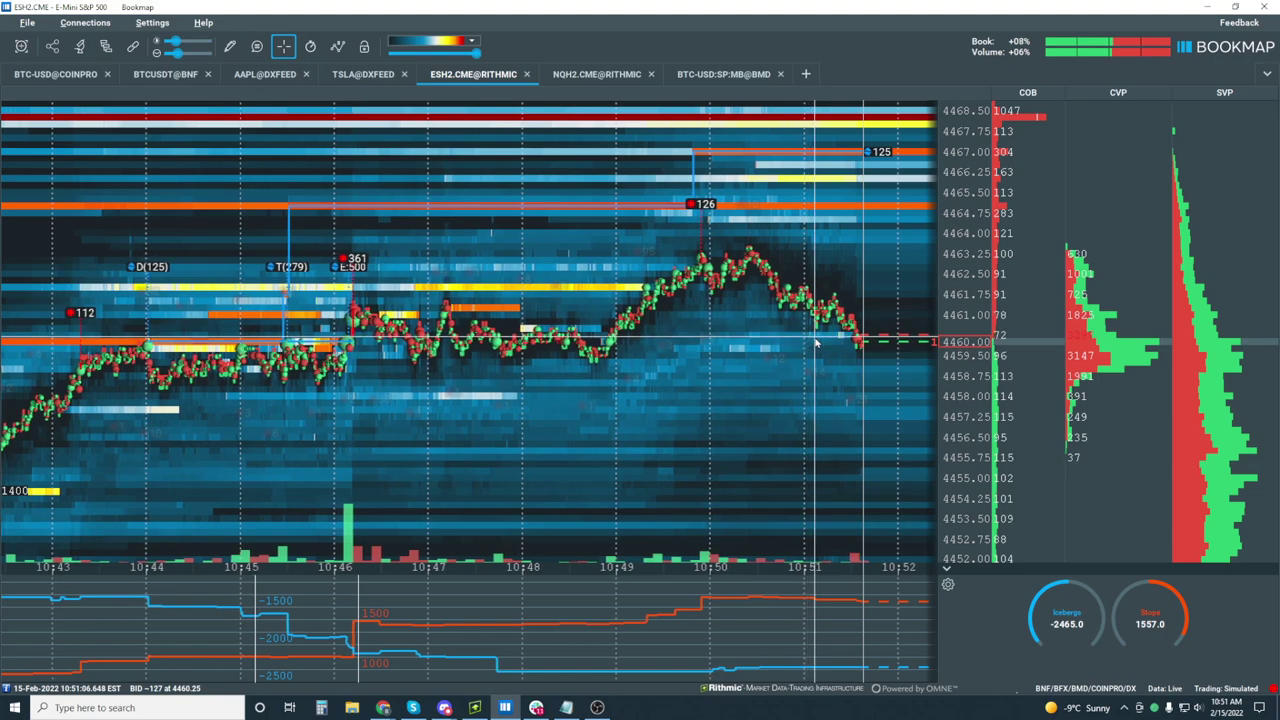
{"action": "scroll", "coordinate": [815, 343], "scroll_direction": "down", "scroll_amount": 3}
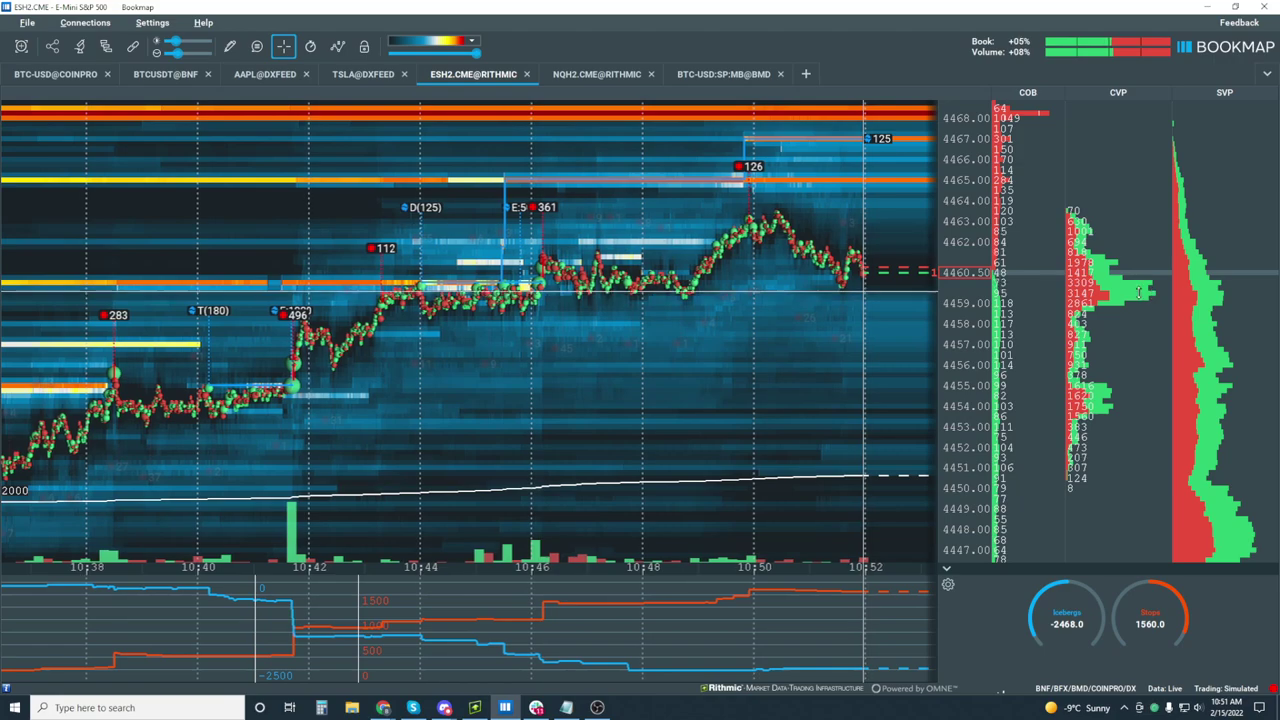
{"action": "scroll", "coordinate": [845, 320], "scroll_direction": "up", "scroll_amount": 2}
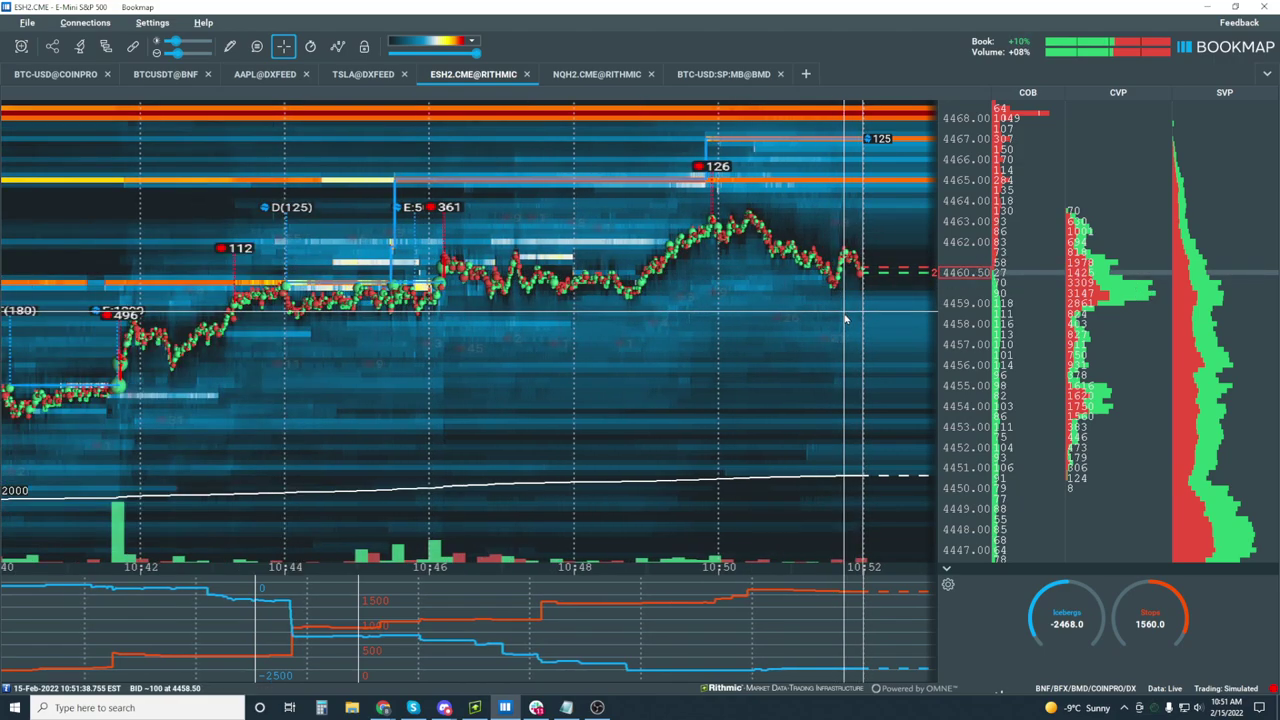
{"action": "scroll", "coordinate": [843, 325], "scroll_direction": "up", "scroll_amount": 2}
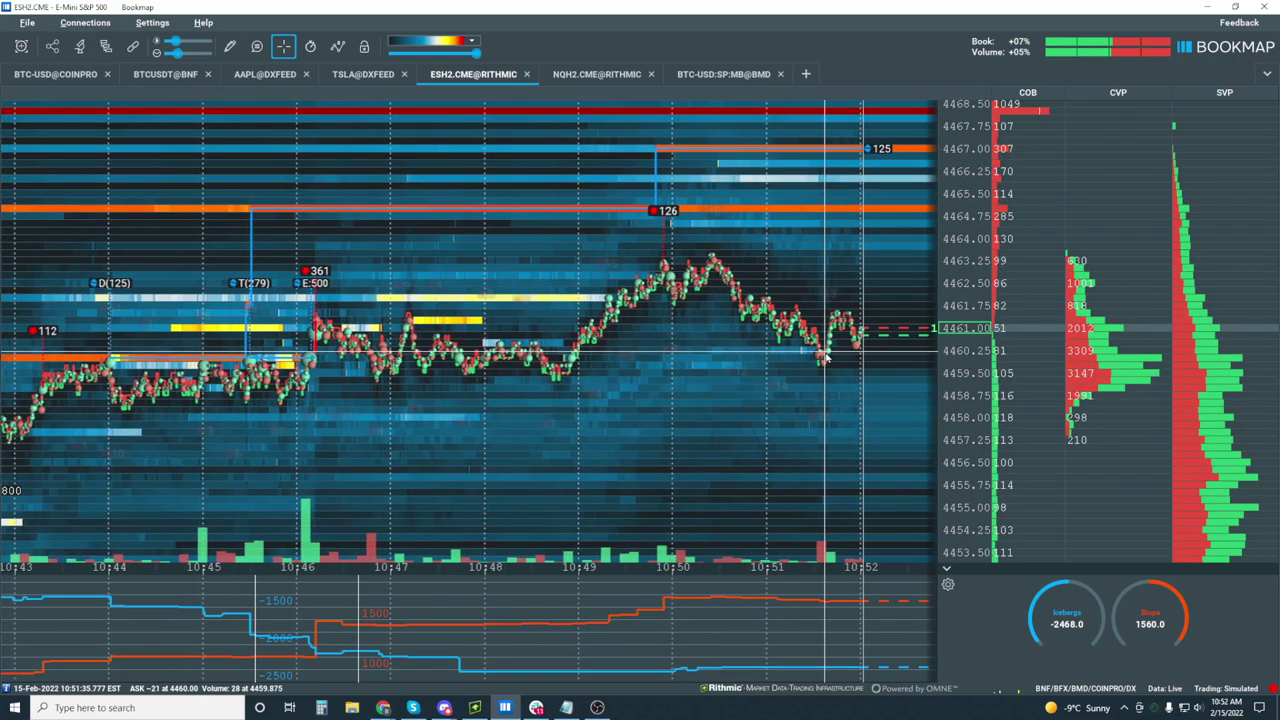
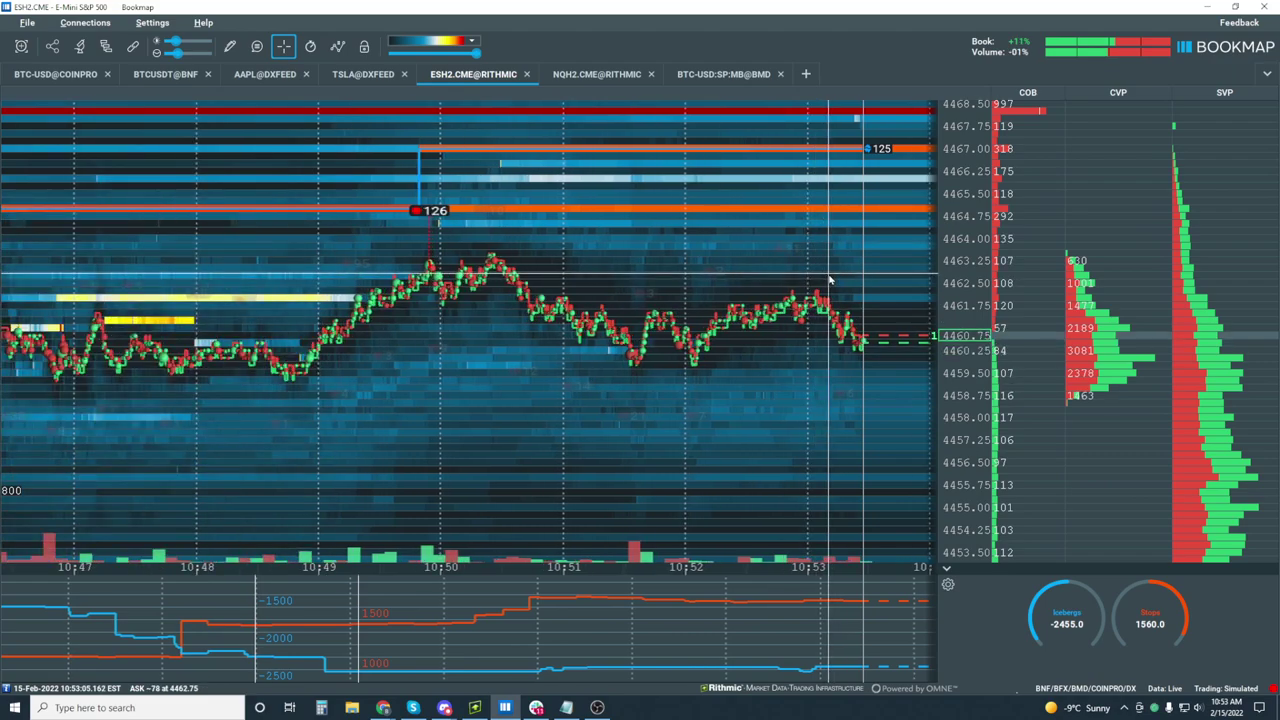
{"action": "scroll", "coordinate": [830, 310], "scroll_direction": "up", "scroll_amount": 3}
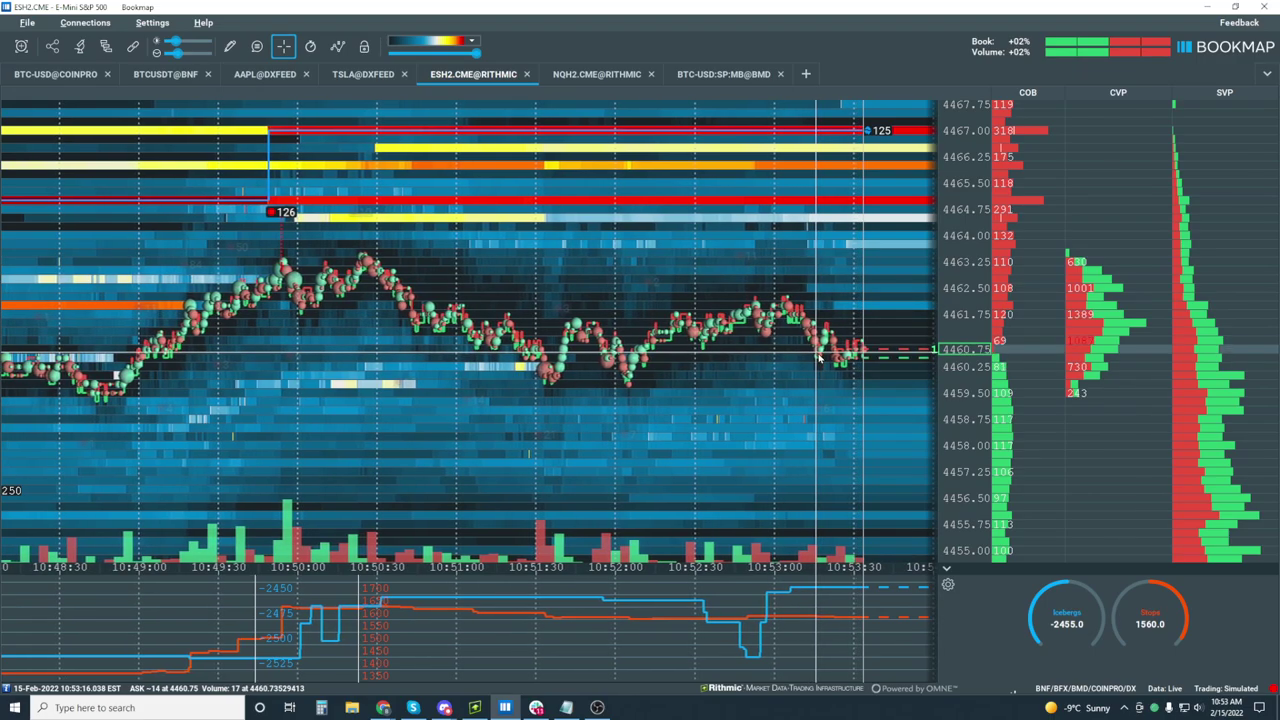
{"action": "scroll", "coordinate": [795, 342], "scroll_direction": "down", "scroll_amount": 2}
{"action": "scroll", "coordinate": [795, 342], "scroll_direction": "down", "scroll_amount": 3}
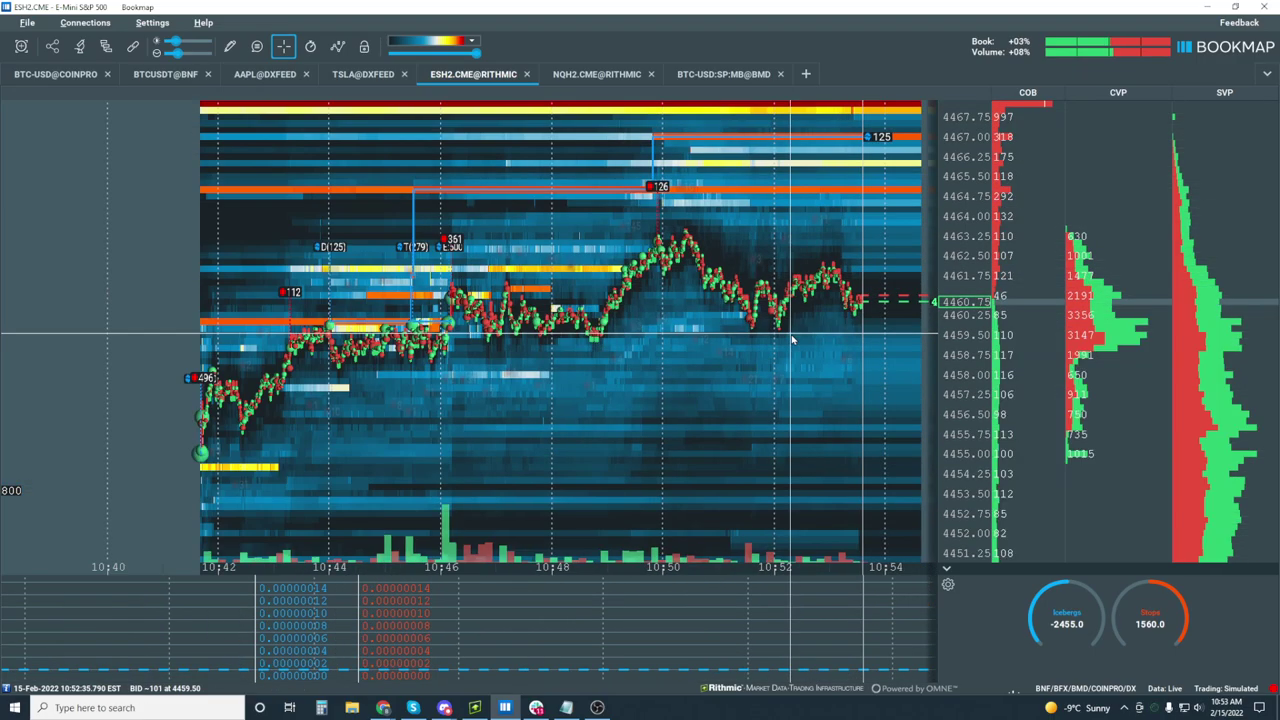
{"action": "scroll", "coordinate": [838, 290], "scroll_direction": "down", "scroll_amount": 2}
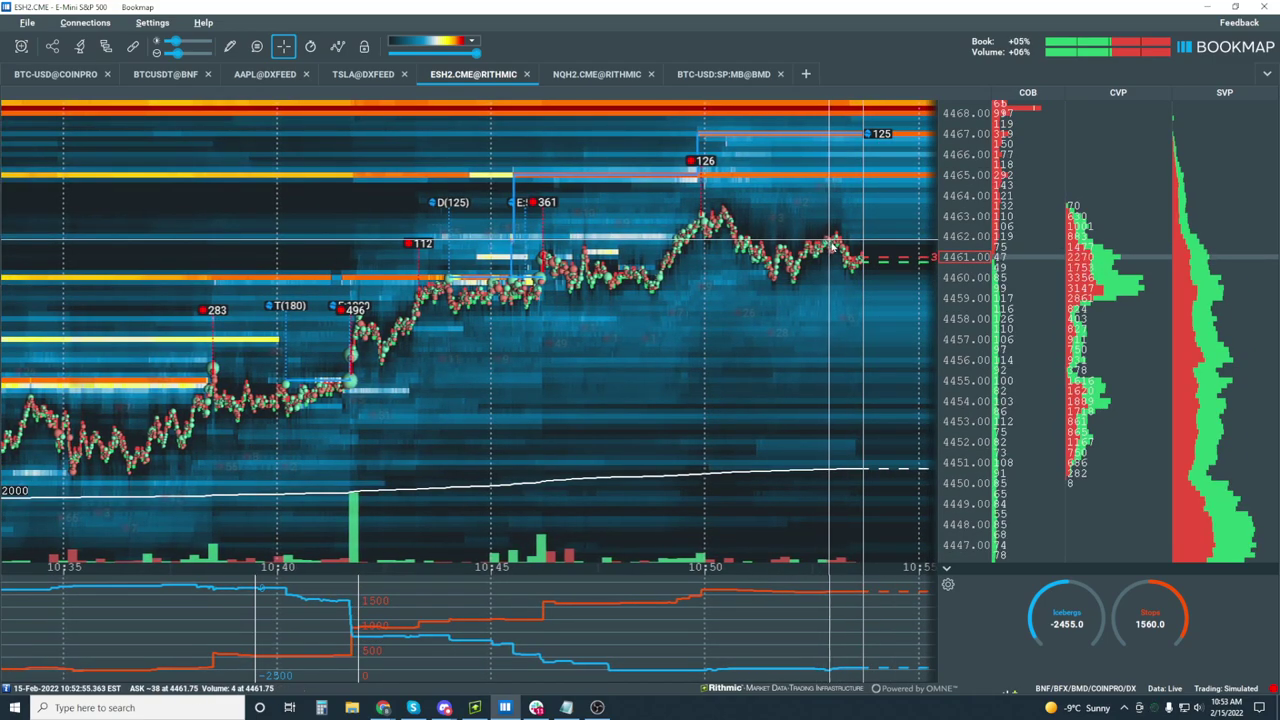
{"action": "scroll", "coordinate": [847, 260], "scroll_direction": "up", "scroll_amount": 1}
{"action": "scroll", "coordinate": [850, 262], "scroll_direction": "up", "scroll_amount": 2}
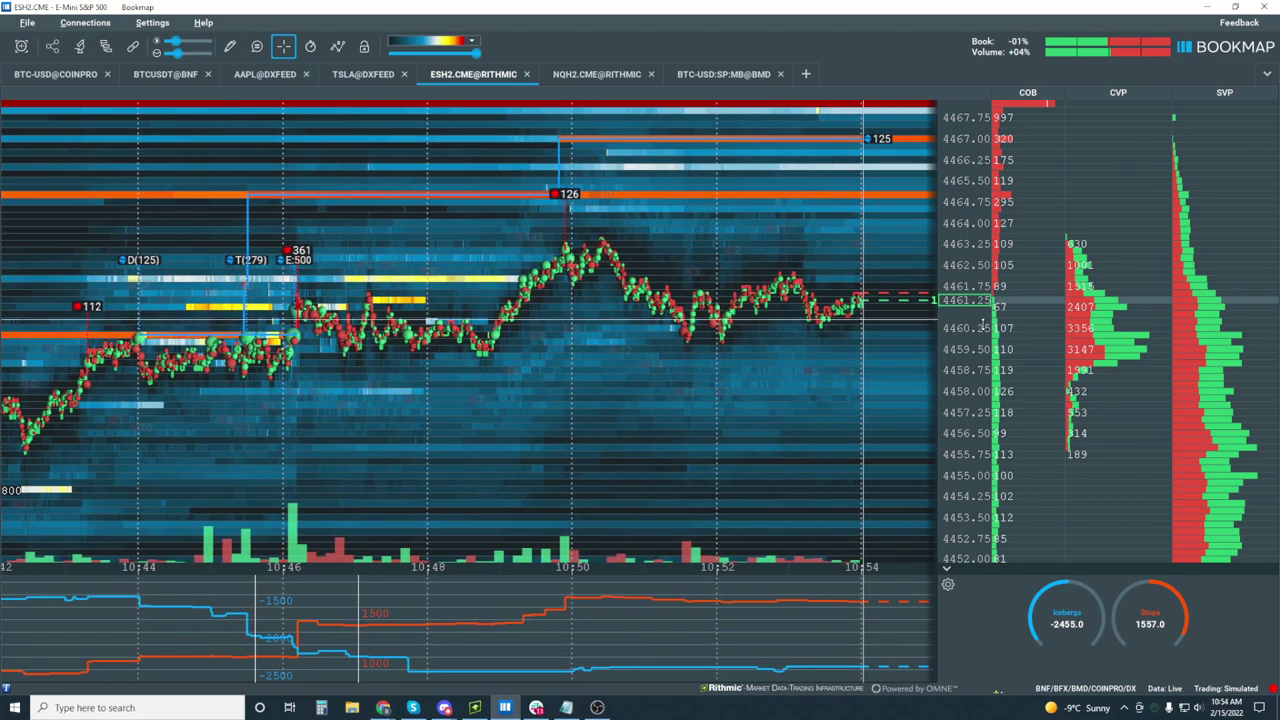
Examine the order flow and resting liquidity around 4461.50 to 4462.00 at about 10:54:20, both up close and in wider context.
{"action": "scroll", "coordinate": [965, 310], "scroll_direction": "up", "scroll_amount": 2}
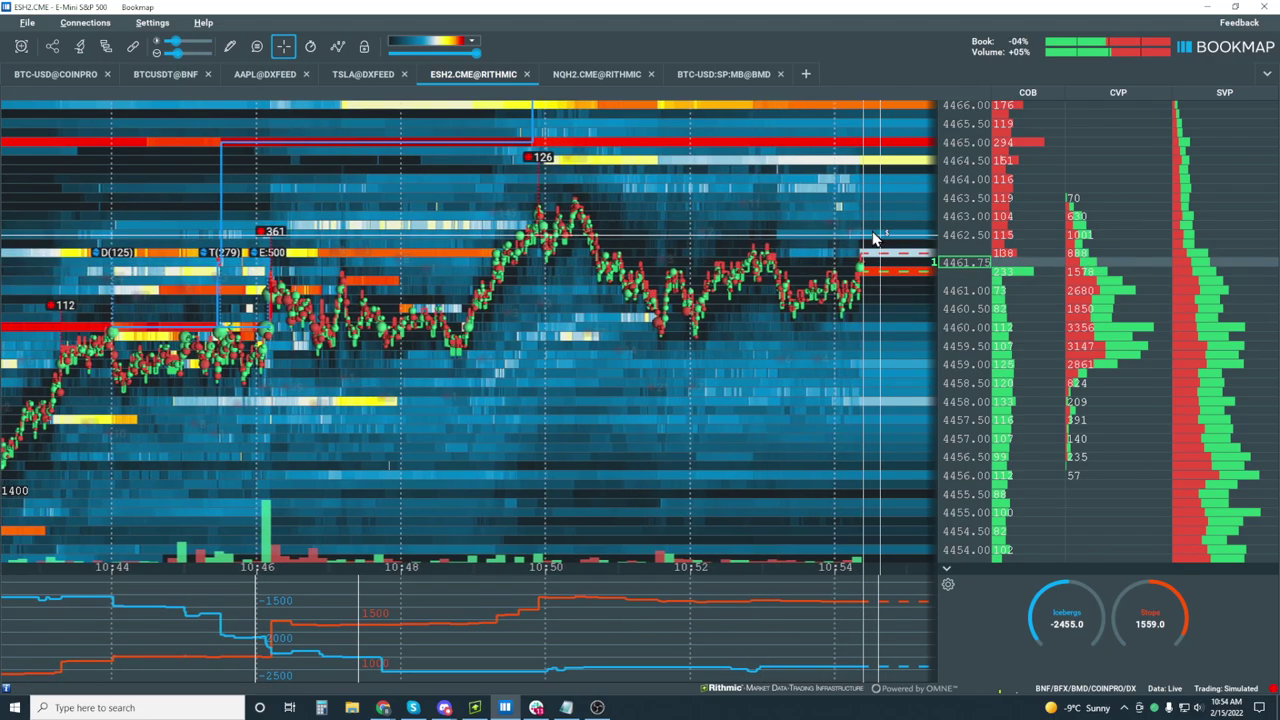
{"action": "scroll", "coordinate": [886, 242], "scroll_direction": "up", "scroll_amount": 3}
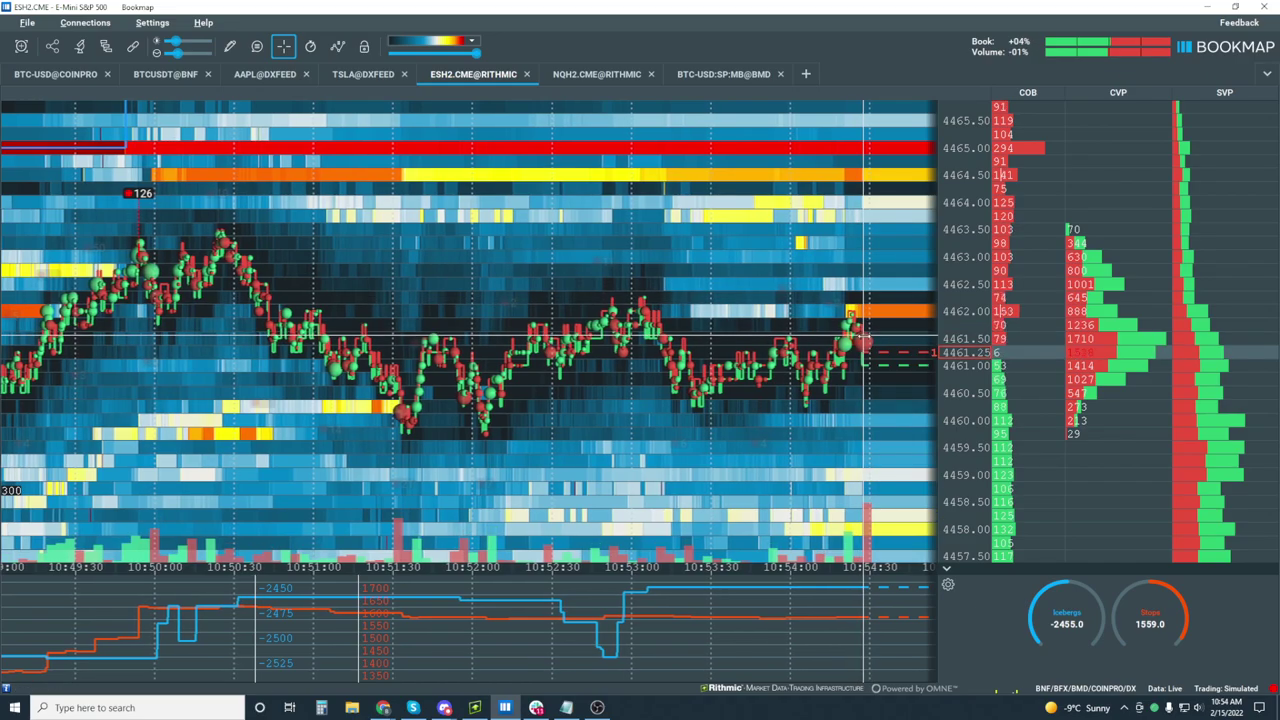
{"action": "scroll", "coordinate": [840, 350], "scroll_direction": "up", "scroll_amount": 5}
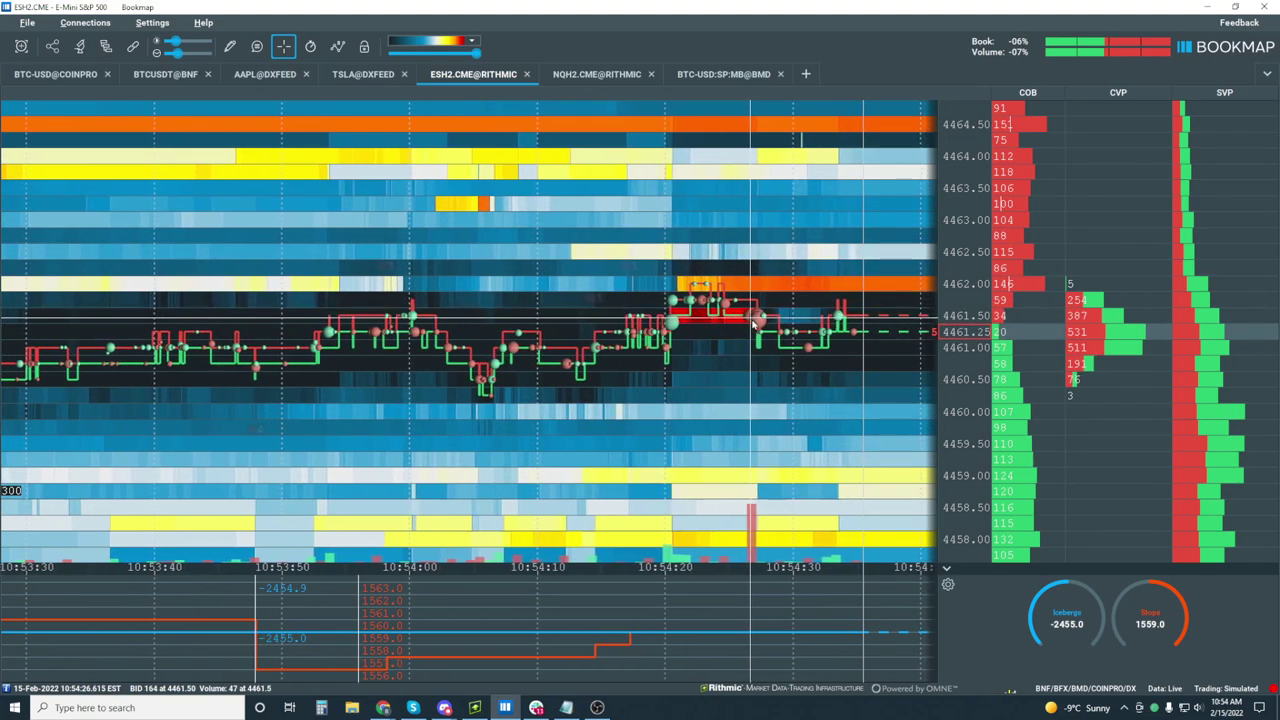
{"action": "scroll", "coordinate": [792, 362], "scroll_direction": "down", "scroll_amount": 3}
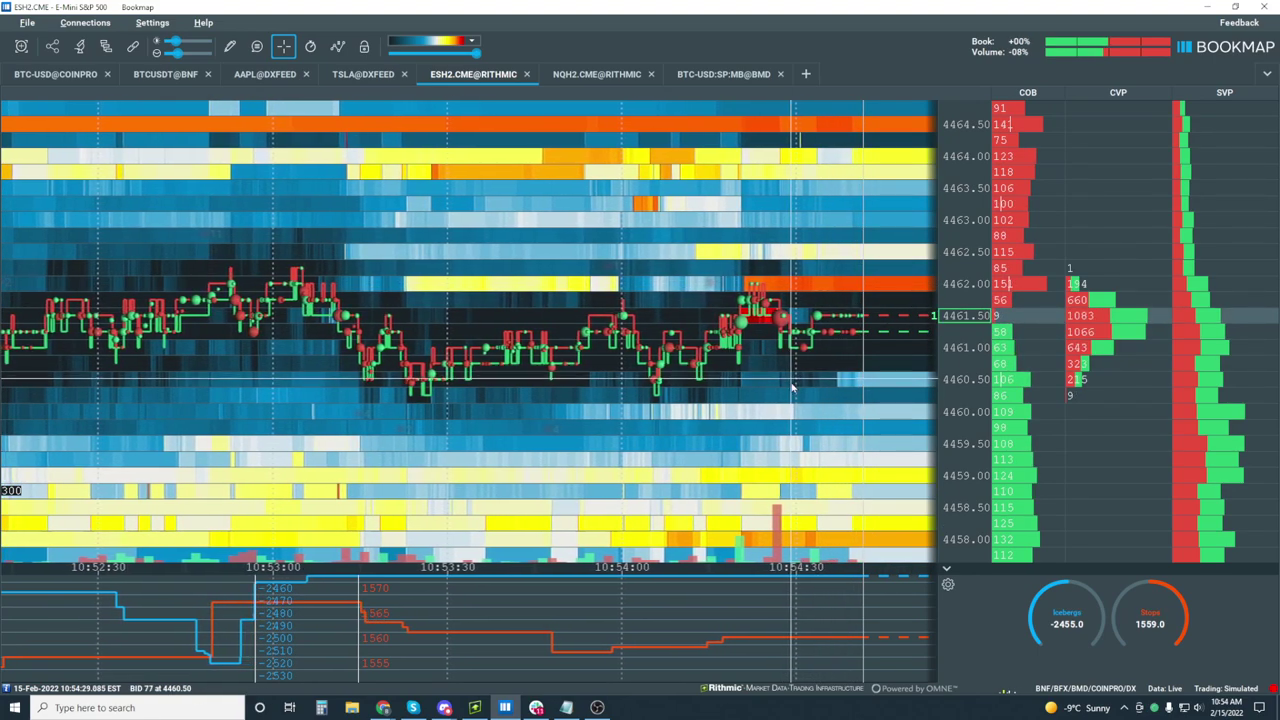
{"action": "scroll", "coordinate": [789, 418], "scroll_direction": "down", "scroll_amount": 2}
{"action": "scroll", "coordinate": [789, 418], "scroll_direction": "down", "scroll_amount": 3}
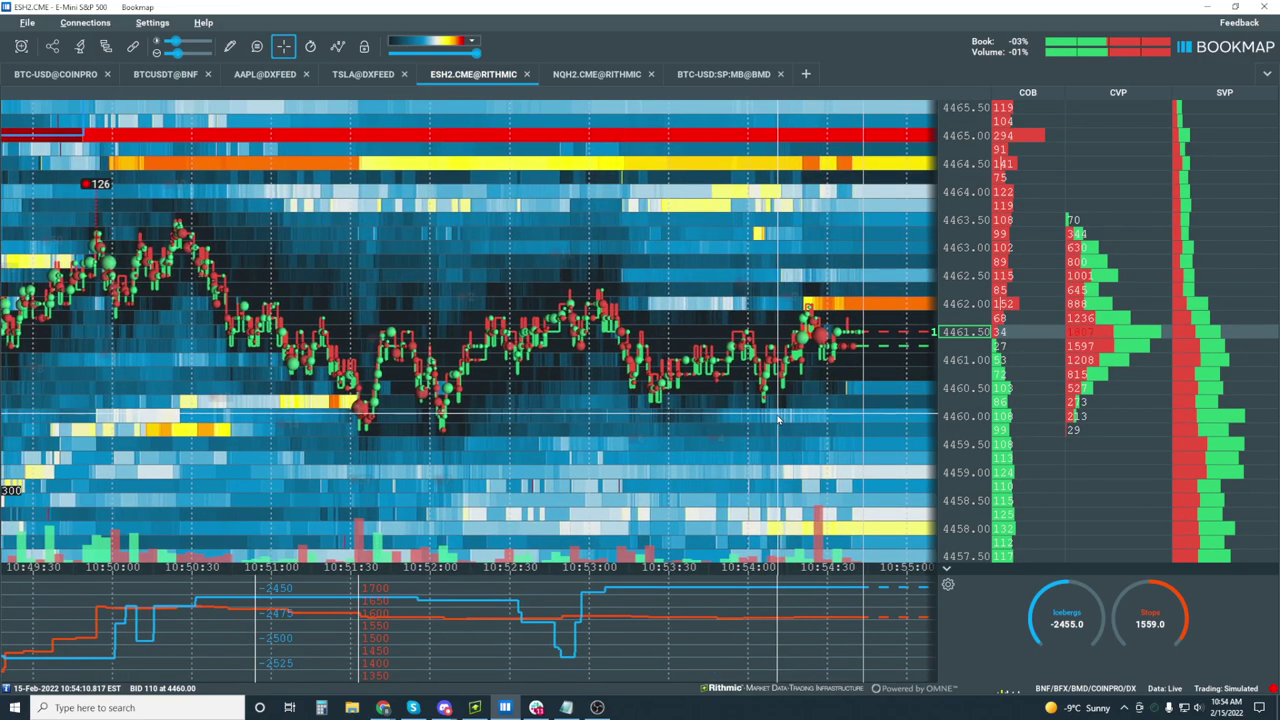
{"action": "scroll", "coordinate": [779, 419], "scroll_direction": "down", "scroll_amount": 3}
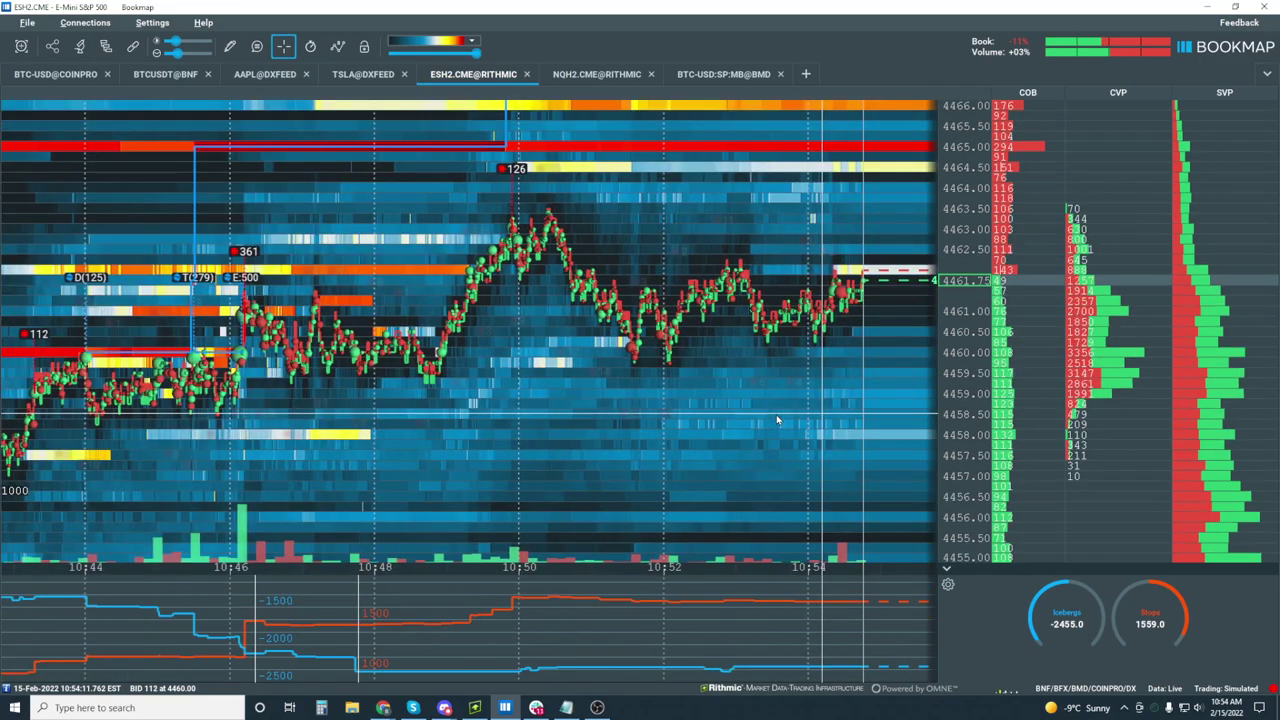
Inspect the trades hitting the 4462.00 liquidity level around 10:55:00 and compare them with the preceding price action.
{"action": "scroll", "coordinate": [776, 414], "scroll_direction": "up", "scroll_amount": 6}
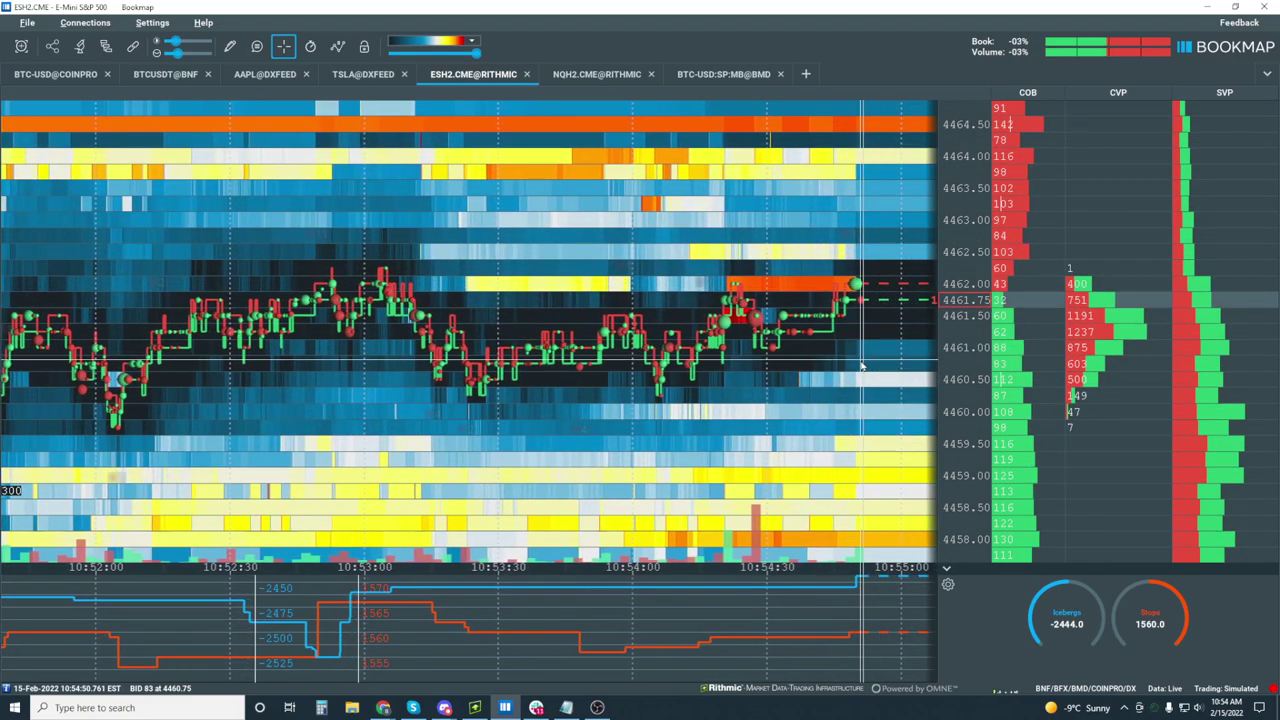
{"action": "scroll", "coordinate": [885, 285], "scroll_direction": "down", "scroll_amount": 2}
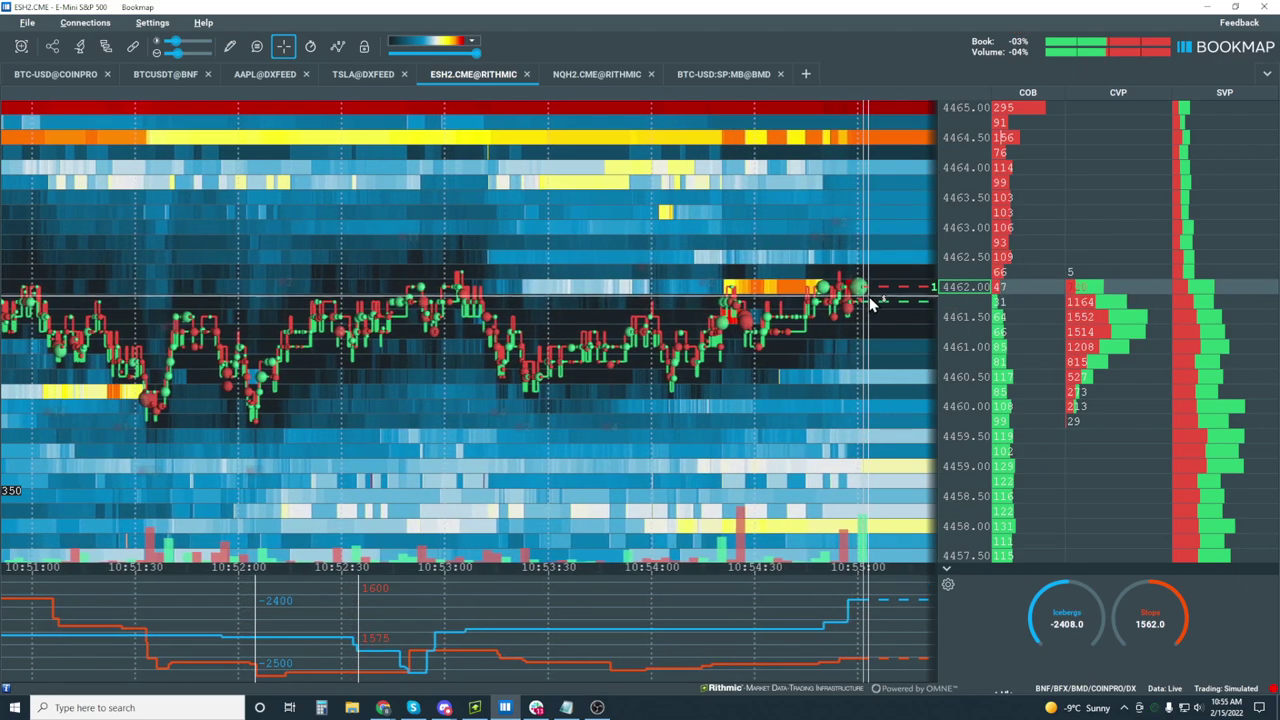
{"action": "scroll", "coordinate": [862, 297], "scroll_direction": "up", "scroll_amount": 3}
{"action": "scroll", "coordinate": [862, 297], "scroll_direction": "up", "scroll_amount": 2}
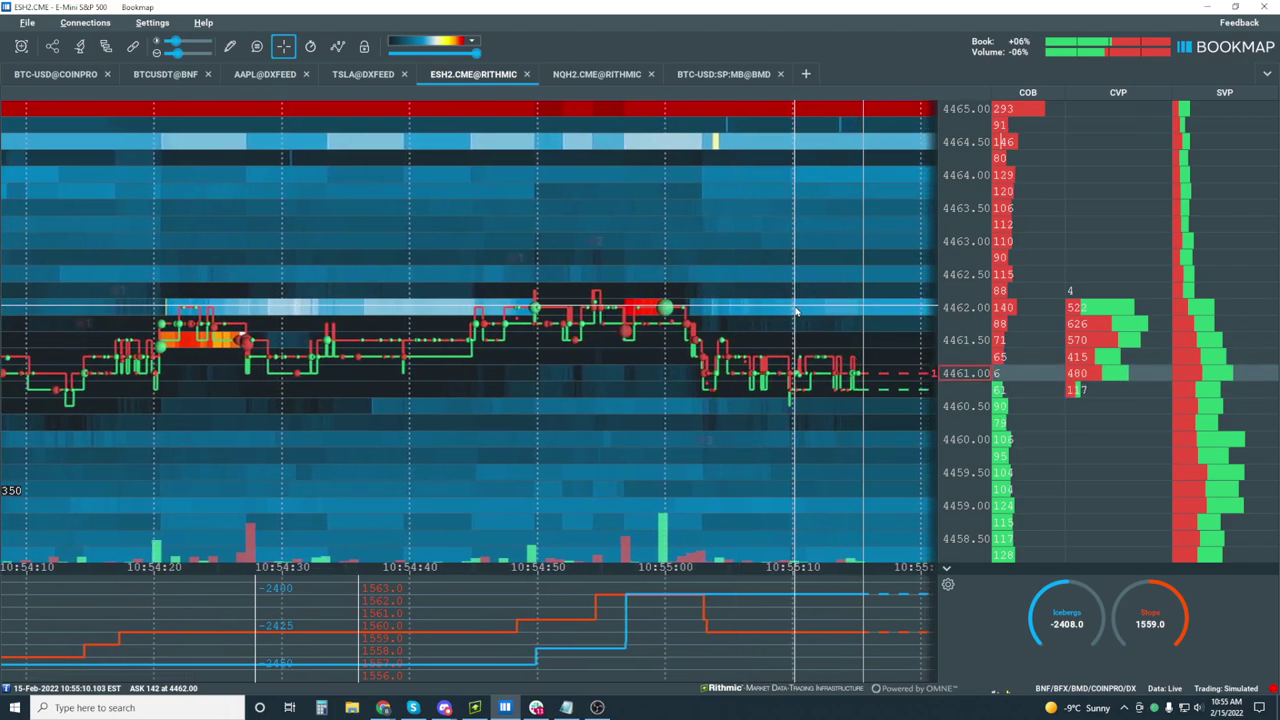
{"action": "scroll", "coordinate": [785, 330], "scroll_direction": "down", "scroll_amount": 3}
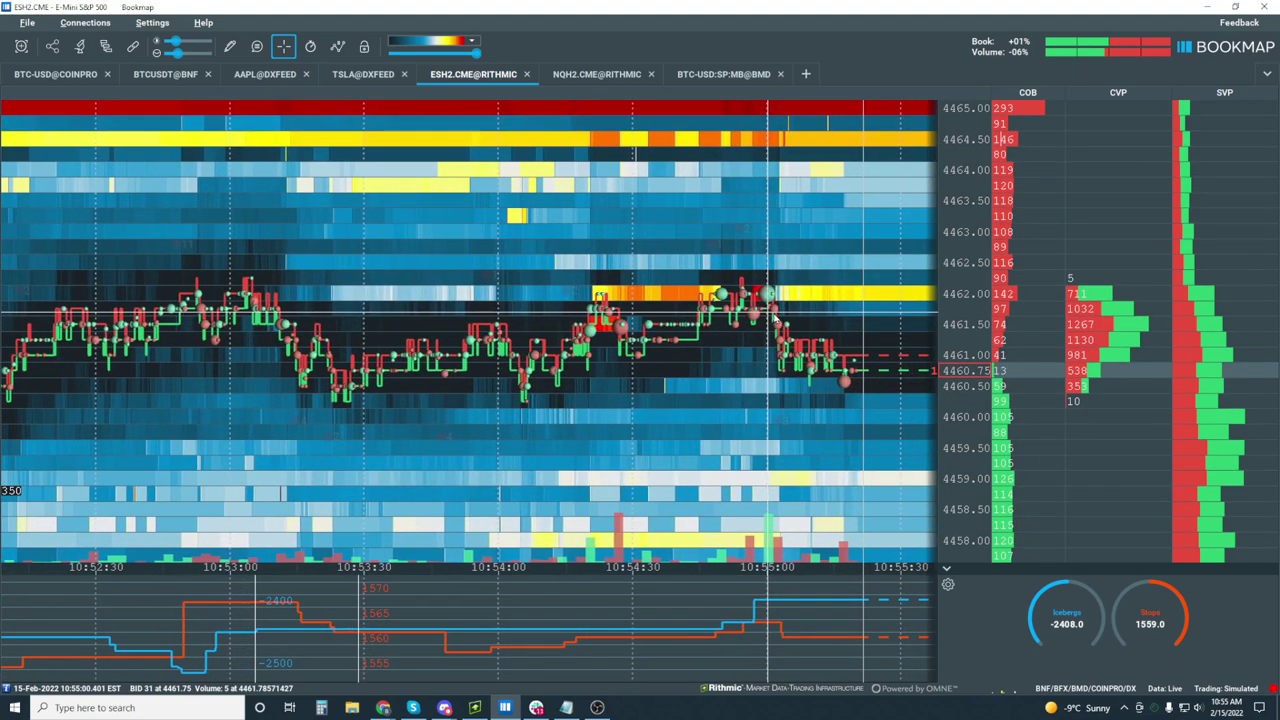
{"action": "scroll", "coordinate": [772, 322], "scroll_direction": "down", "scroll_amount": 2}
{"action": "scroll", "coordinate": [772, 322], "scroll_direction": "down", "scroll_amount": 5}
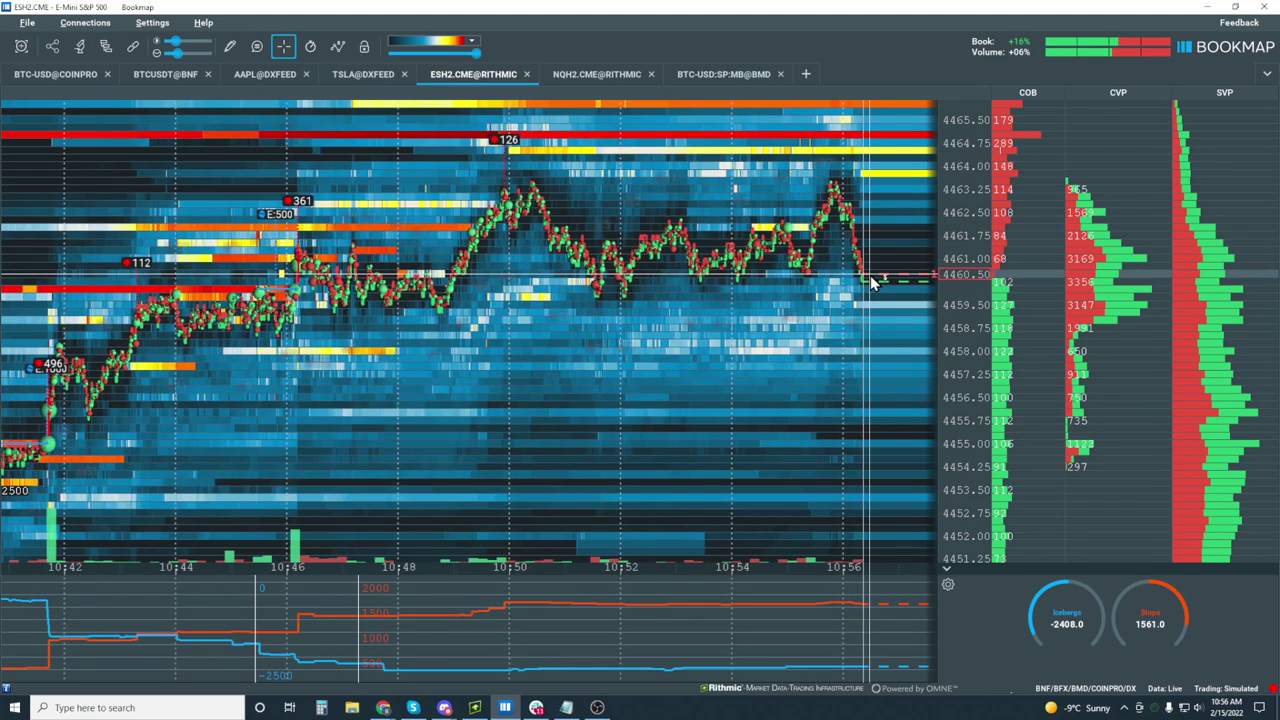
Examine the swing up to 4463.50 and the sell-off around 10:56, including its iceberg markers, against the trend since 10:25.
{"action": "scroll", "coordinate": [858, 290], "scroll_direction": "up", "scroll_amount": 5}
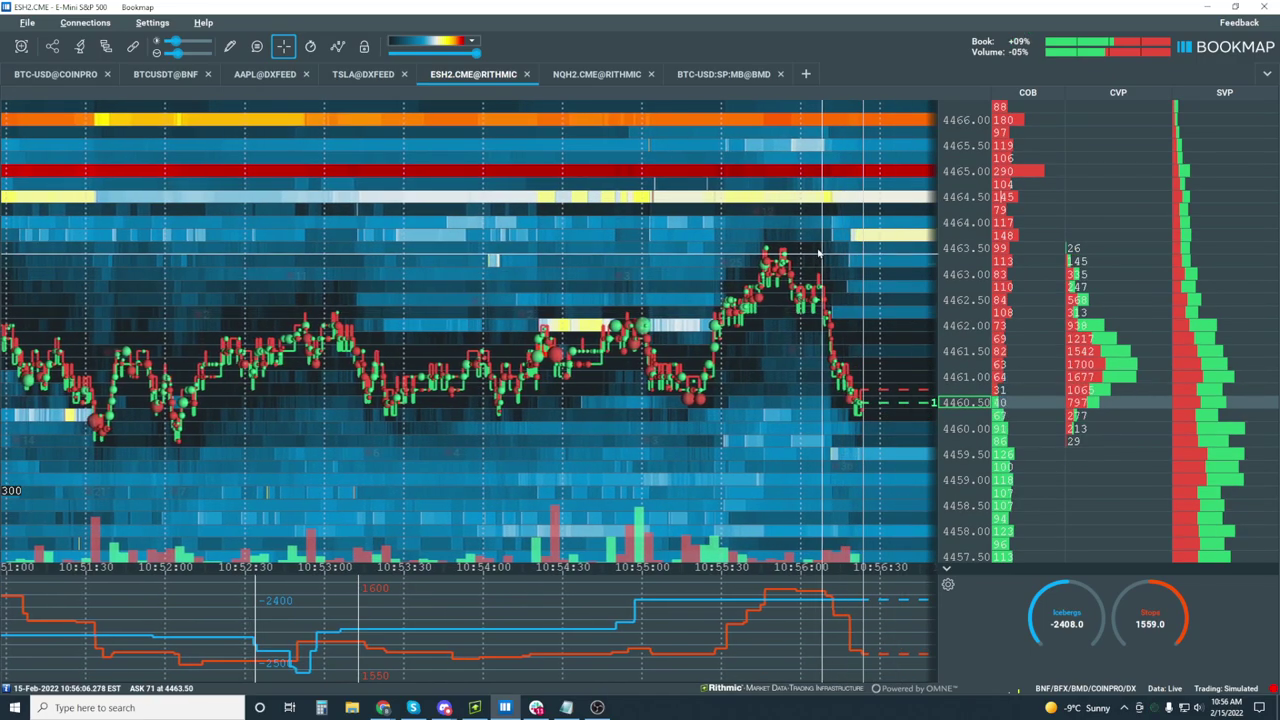
{"action": "scroll", "coordinate": [979, 235], "scroll_direction": "up", "scroll_amount": 3}
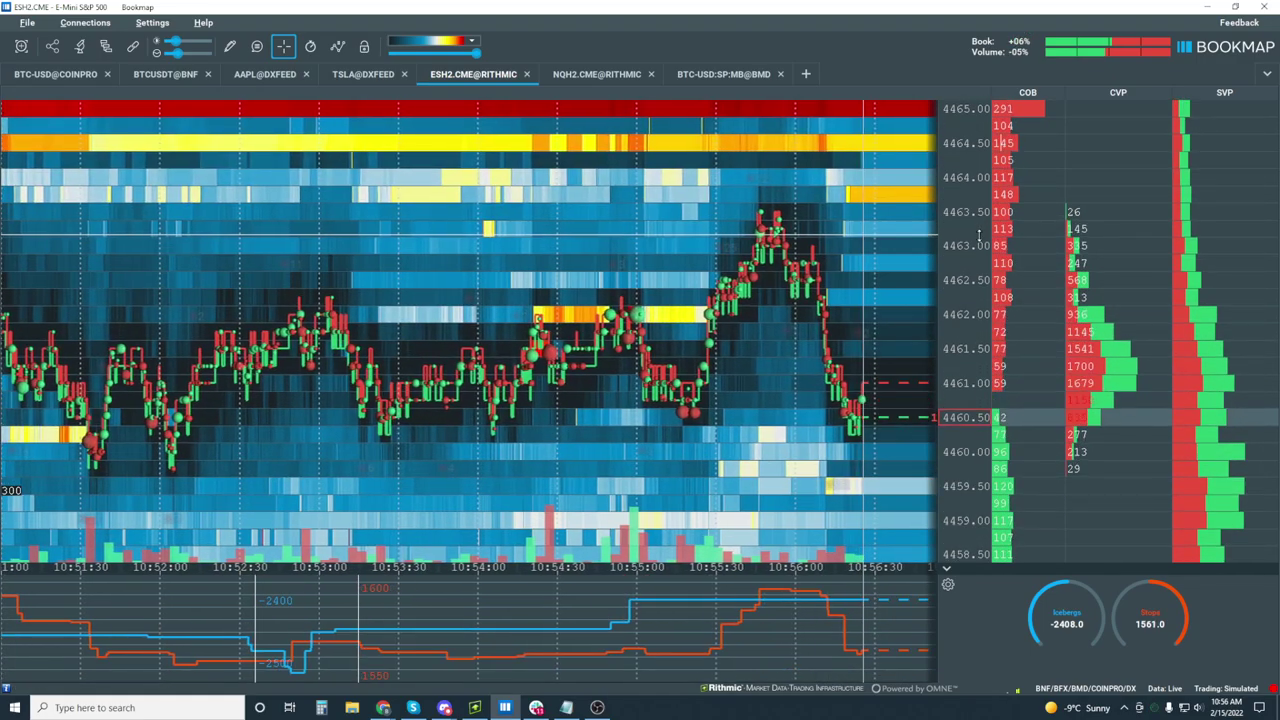
{"action": "scroll", "coordinate": [979, 235], "scroll_direction": "up", "scroll_amount": 1}
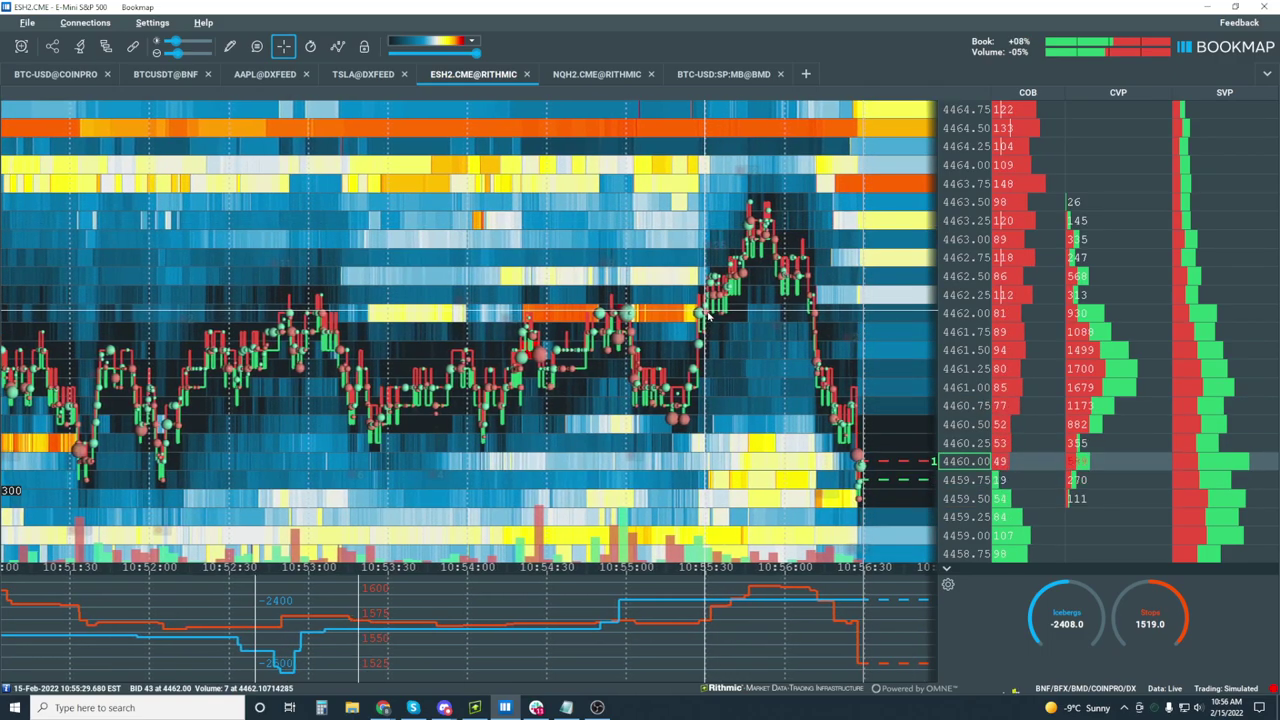
{"action": "scroll", "coordinate": [707, 316], "scroll_direction": "down", "scroll_amount": 3}
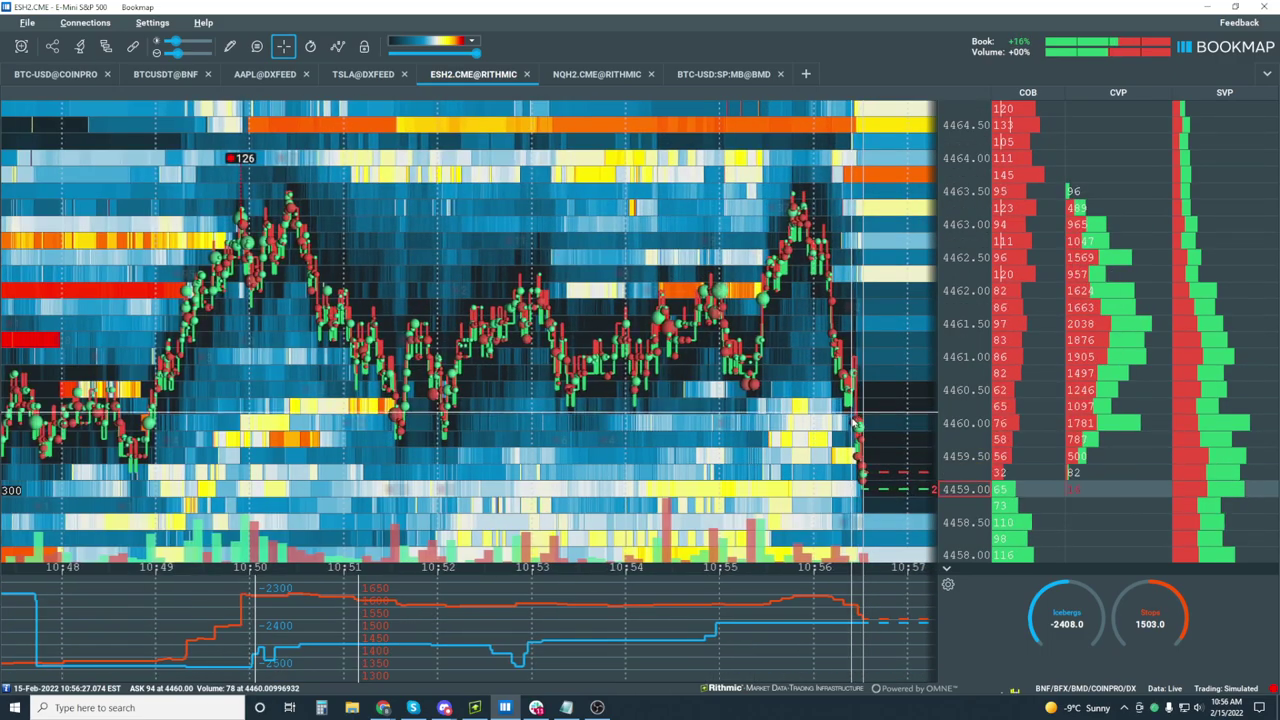
{"action": "scroll", "coordinate": [850, 418], "scroll_direction": "down", "scroll_amount": 2}
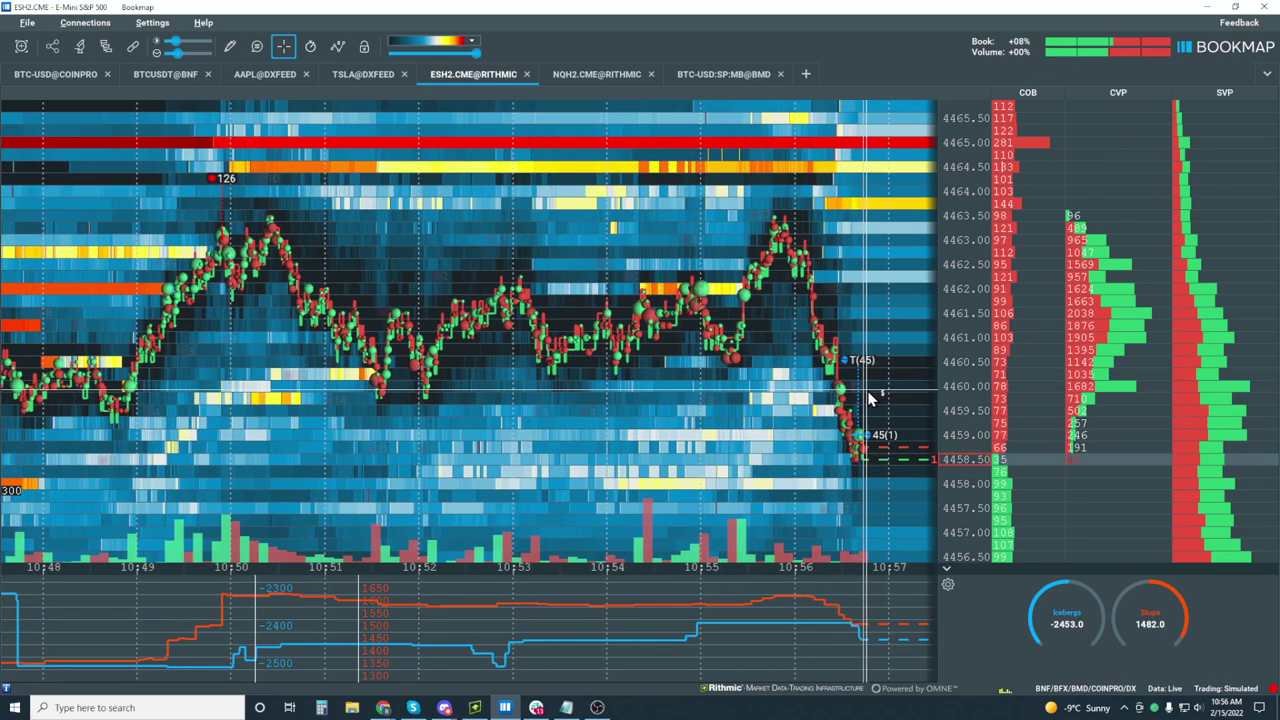
{"action": "scroll", "coordinate": [785, 405], "scroll_direction": "down", "scroll_amount": 5}
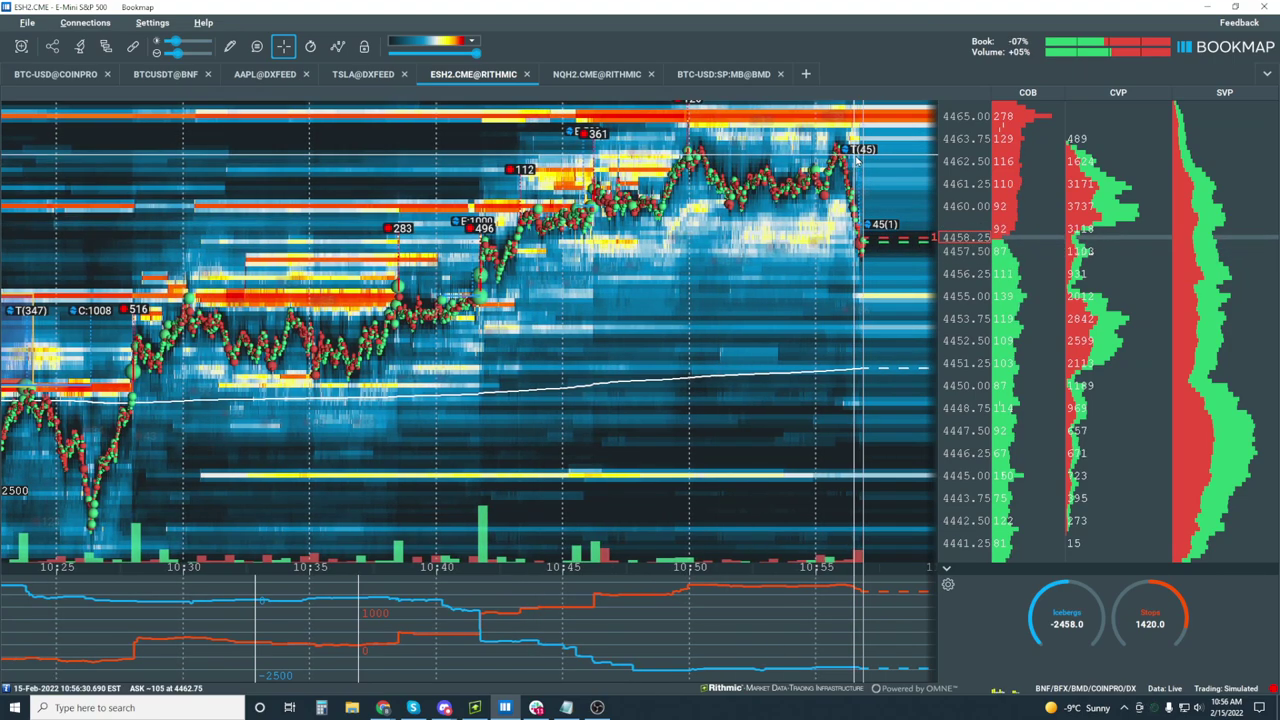
{"action": "scroll", "coordinate": [845, 178], "scroll_direction": "up", "scroll_amount": 5}
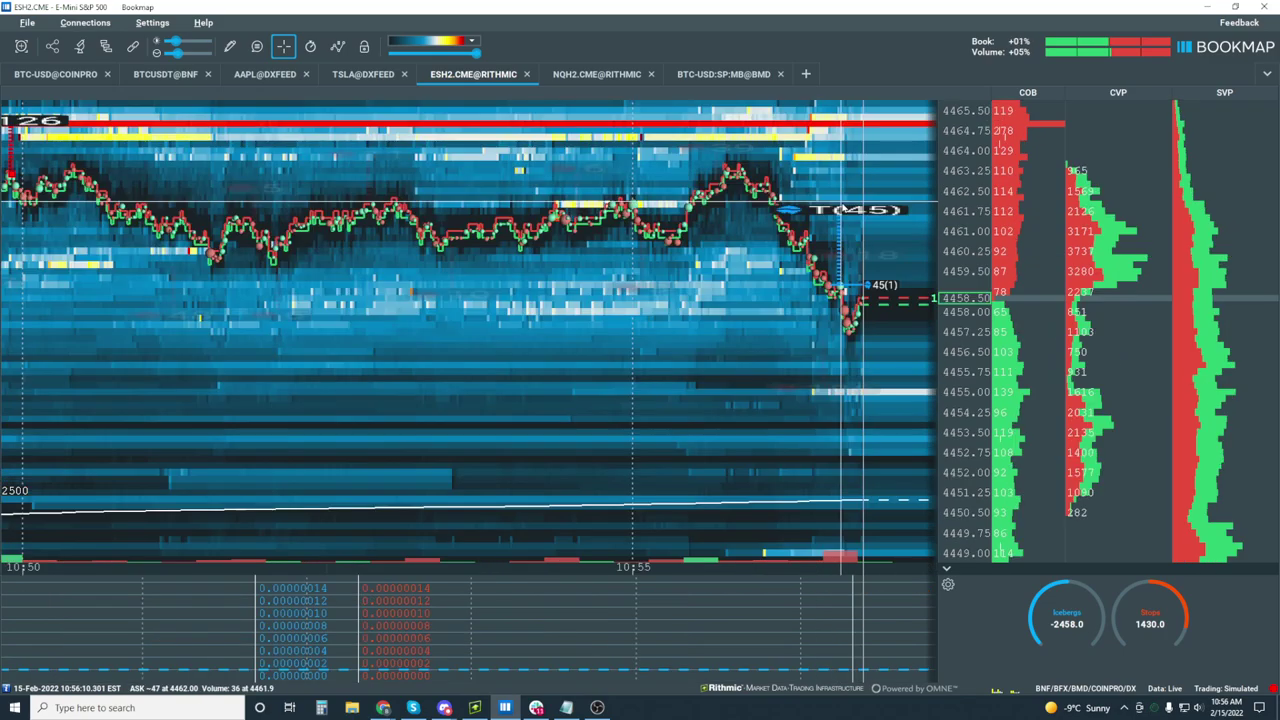
Inspect the 10:56 price peak near 4463.50 in detail, comparing it with the 10:50 high and the surrounding liquidity.
{"action": "scroll", "coordinate": [779, 240], "scroll_direction": "down", "scroll_amount": 2}
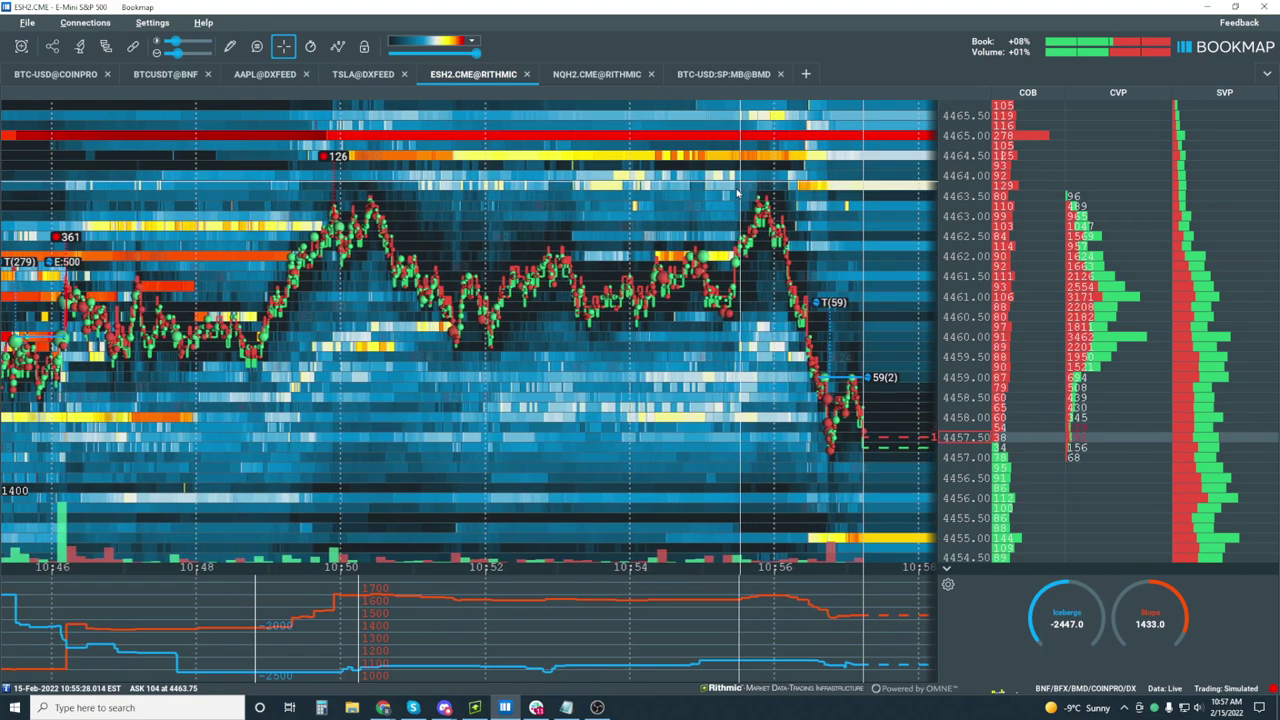
{"action": "scroll", "coordinate": [760, 200], "scroll_direction": "up", "scroll_amount": 2}
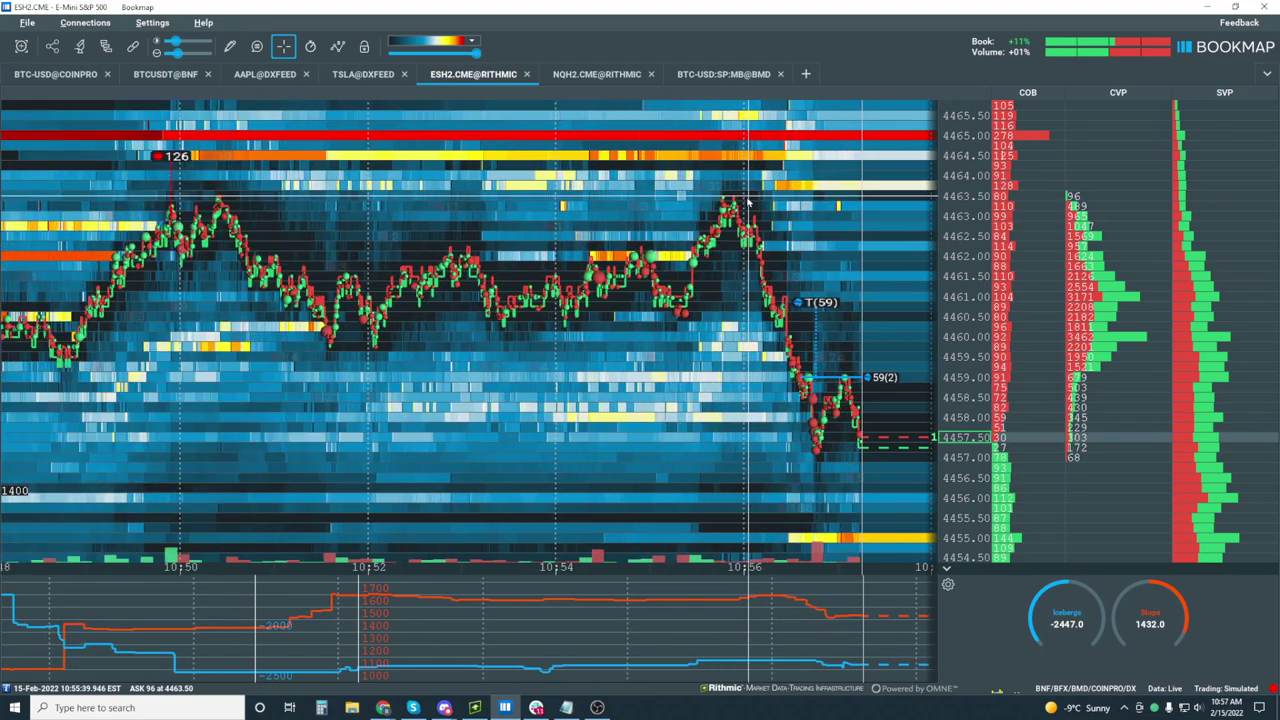
{"action": "scroll", "coordinate": [614, 172], "scroll_direction": "up", "scroll_amount": 2}
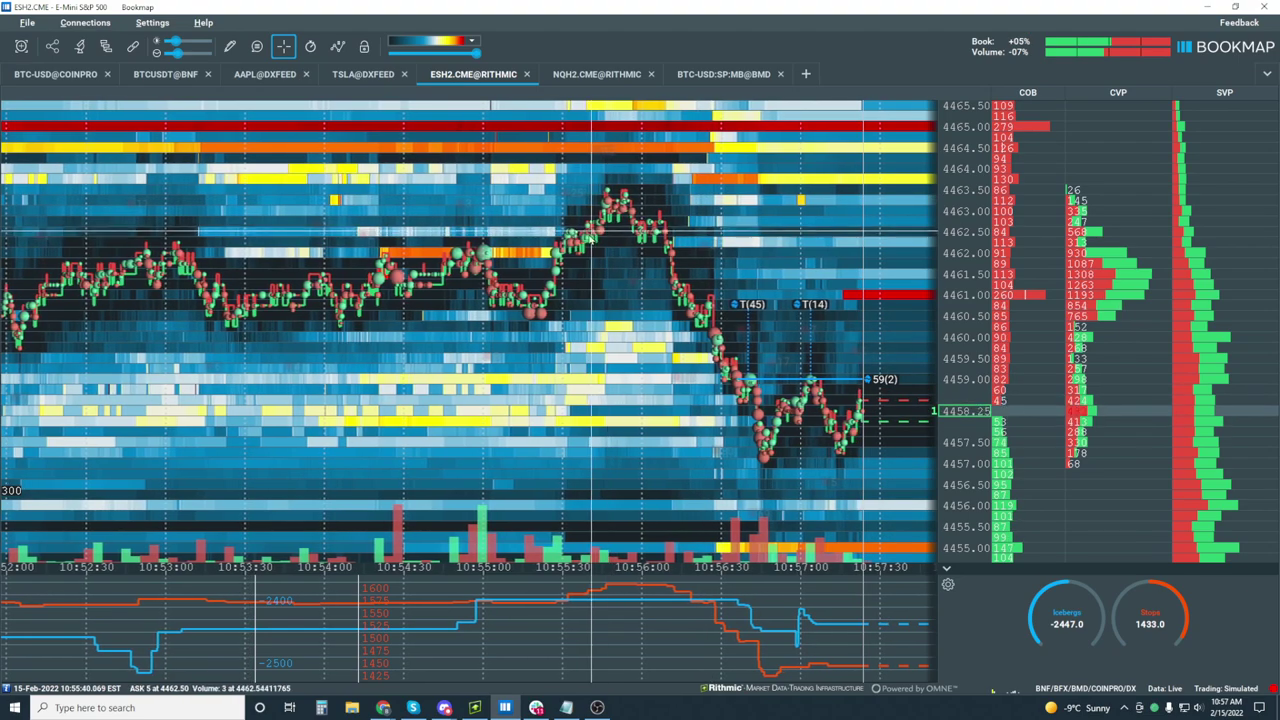
{"action": "scroll", "coordinate": [610, 262], "scroll_direction": "up", "scroll_amount": 2}
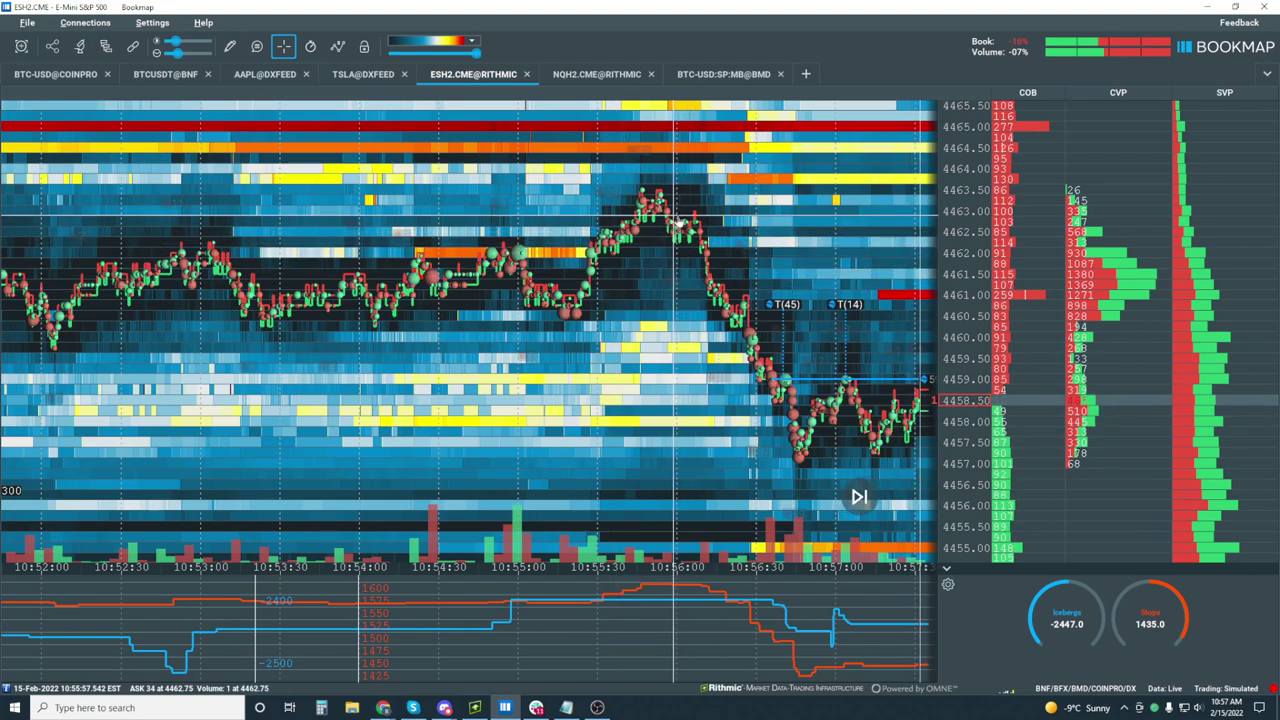
{"action": "scroll", "coordinate": [587, 228], "scroll_direction": "down", "scroll_amount": 5}
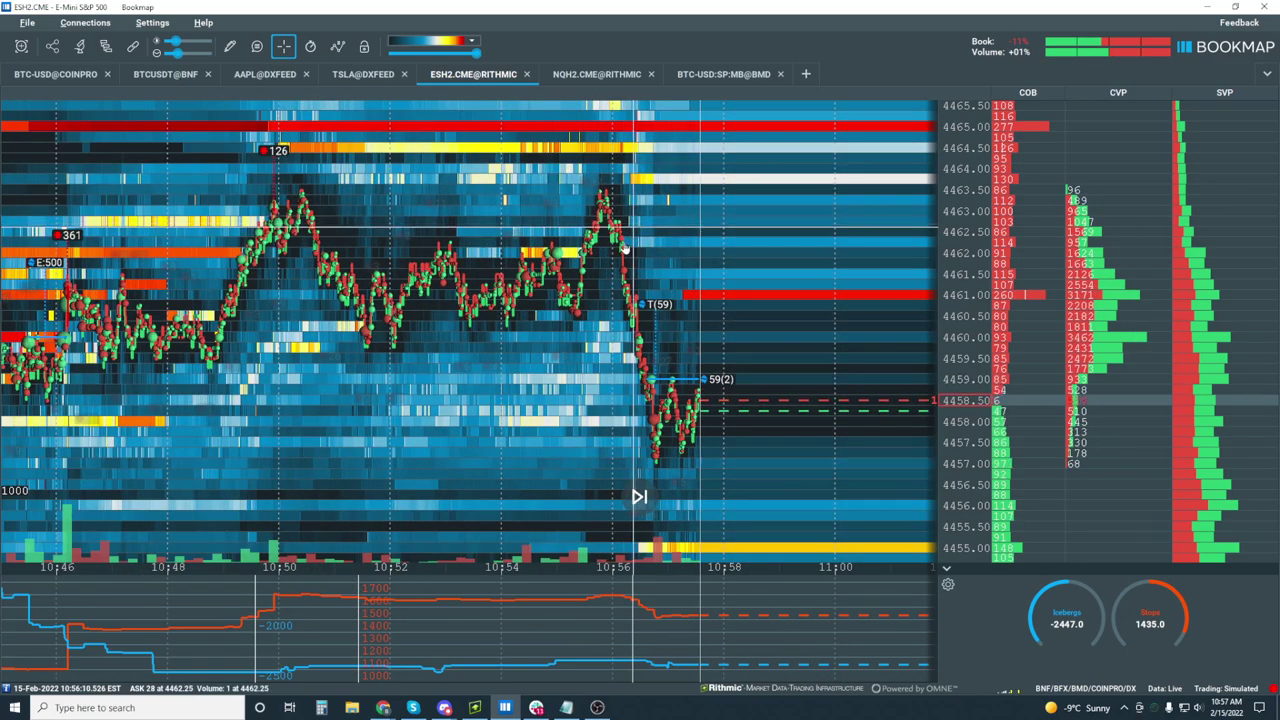
{"action": "left_click_drag", "start_coordinate": [618, 300], "coordinate": [714, 245]}
{"action": "scroll", "coordinate": [714, 245], "scroll_direction": "up", "scroll_amount": 8}
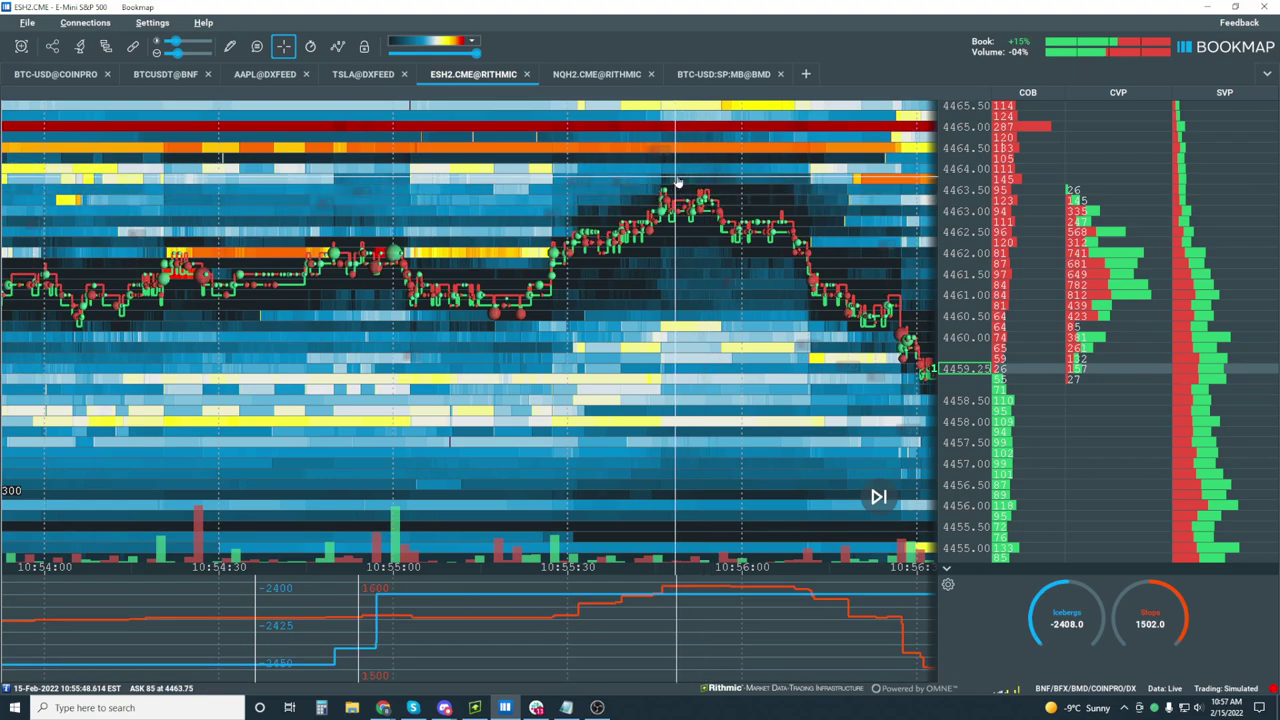
{"action": "scroll", "coordinate": [600, 187], "scroll_direction": "up", "scroll_amount": 2}
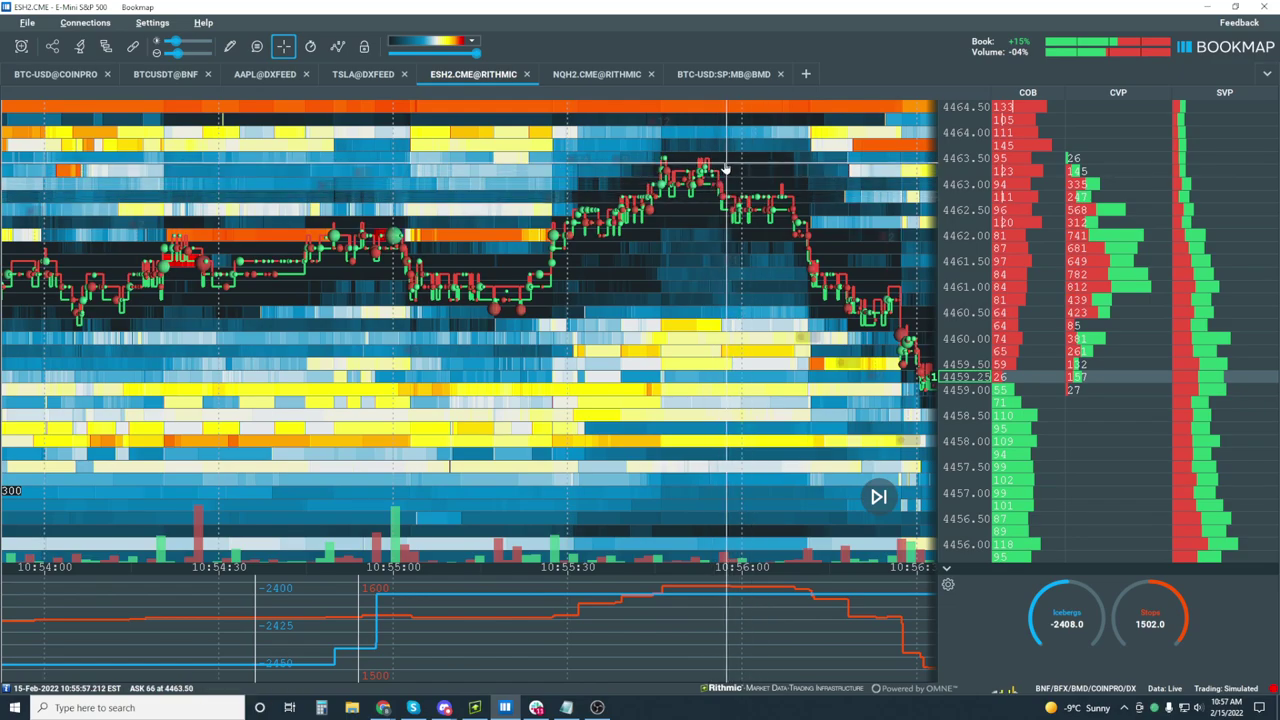
Inspect the rally to 4463.50 and the following sell-off between 10:55:30 and 10:56:30 against the surrounding liquidity.
{"action": "scroll", "coordinate": [716, 160], "scroll_direction": "up", "scroll_amount": 4}
{"action": "scroll", "coordinate": [620, 228], "scroll_direction": "down", "scroll_amount": 4}
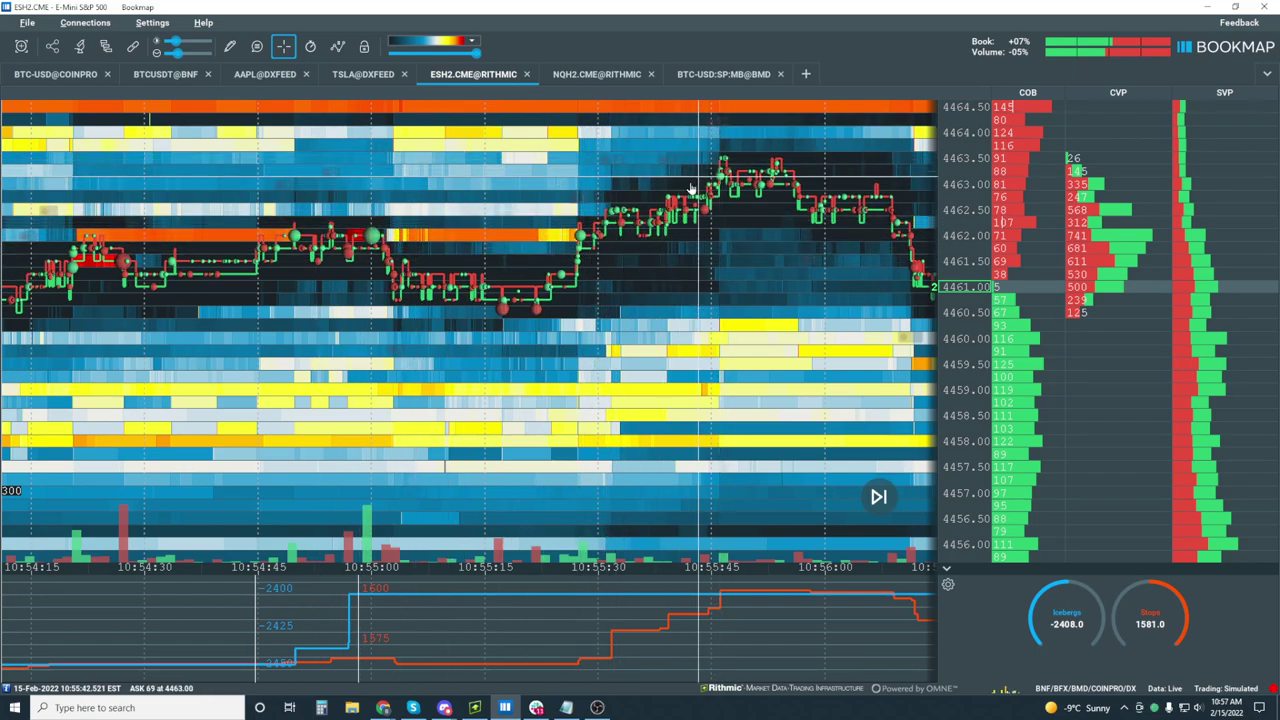
{"action": "left_click_drag", "start_coordinate": [732, 148], "coordinate": [806, 236]}
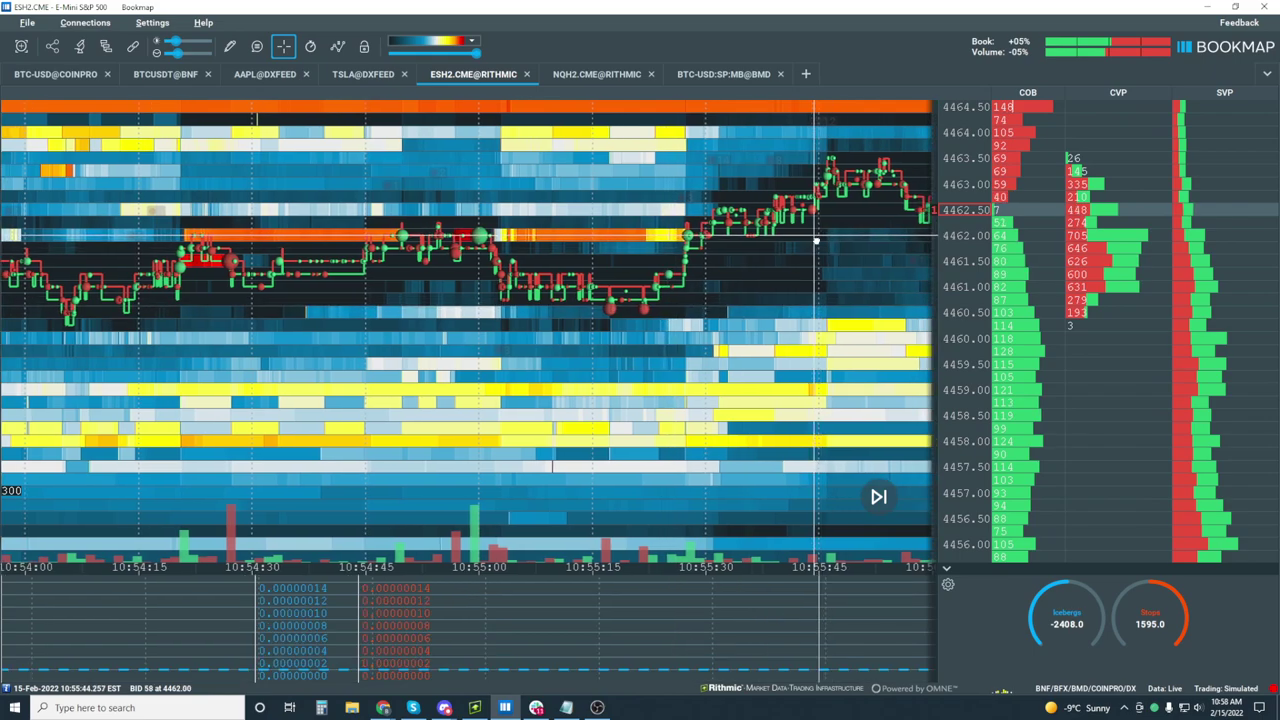
{"action": "left_click_drag", "start_coordinate": [800, 238], "coordinate": [720, 234]}
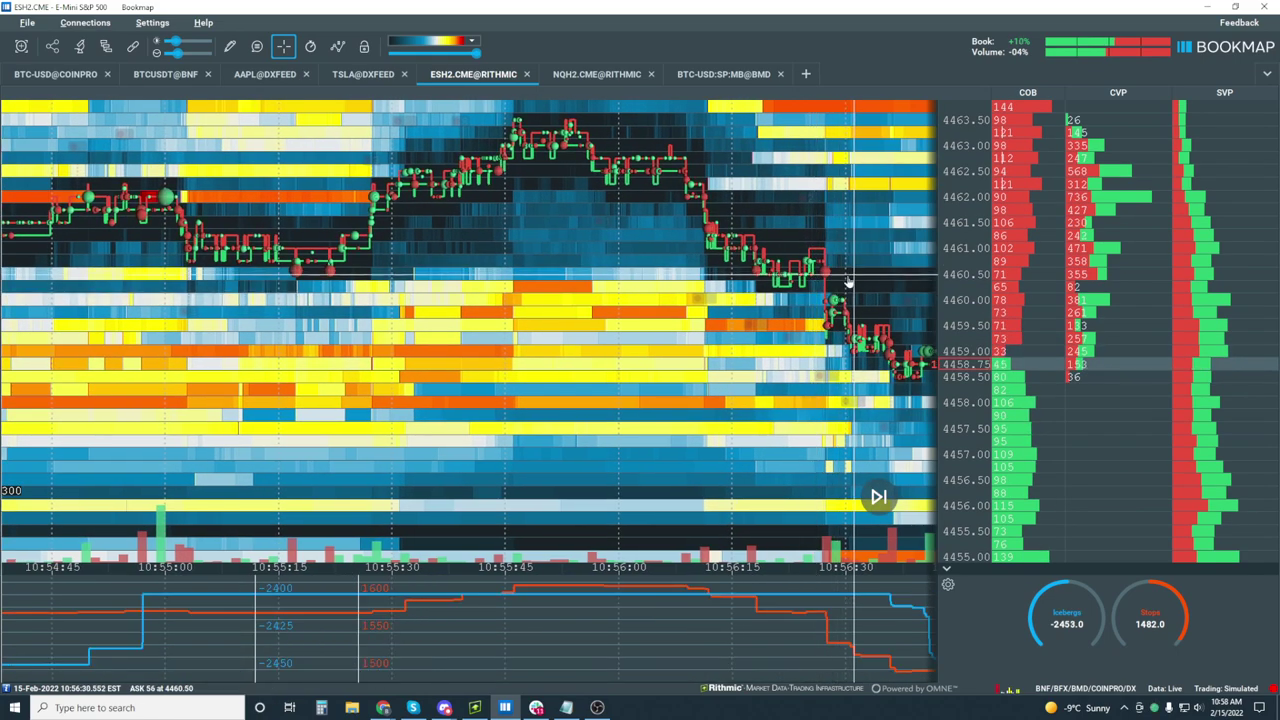
{"action": "scroll", "coordinate": [848, 283], "scroll_direction": "up", "scroll_amount": 3}
{"action": "scroll", "coordinate": [872, 280], "scroll_direction": "down", "scroll_amount": 3}
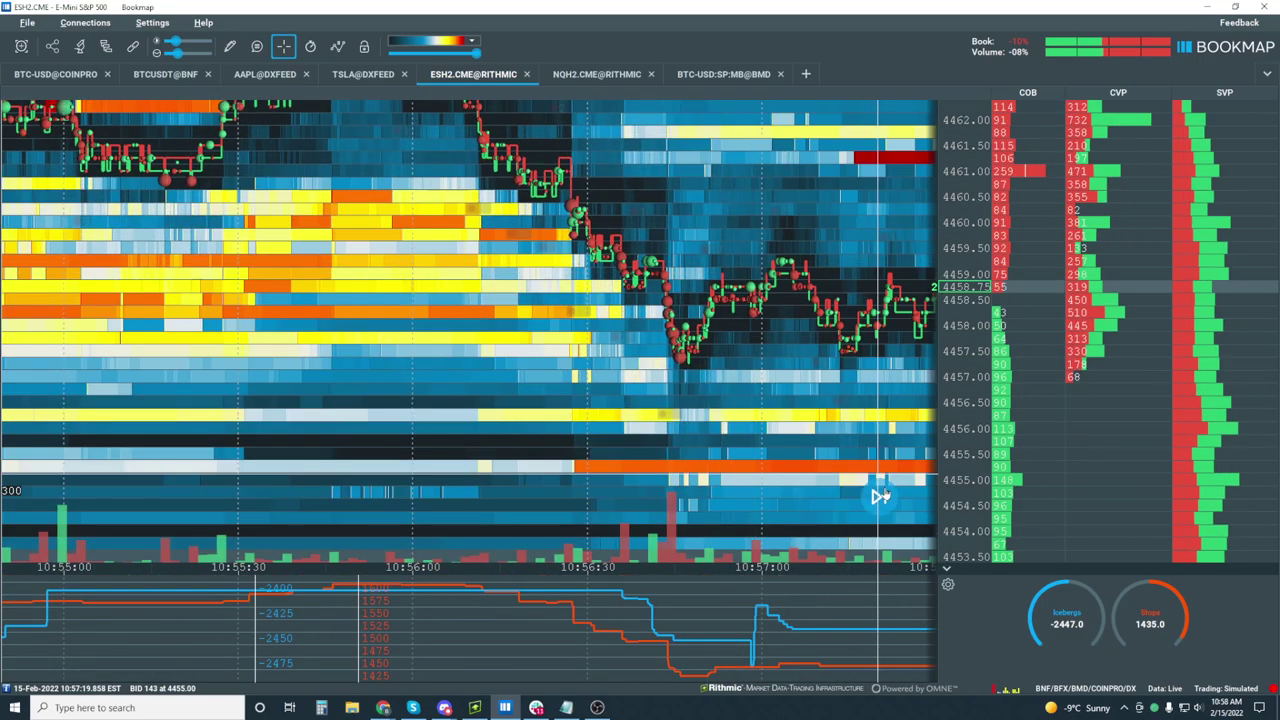
Return the chart to live data and compare the rebound around 10:58 with the price action and liquidity since 10:40.
{"action": "left_click", "coordinate": [878, 497]}
{"action": "scroll", "coordinate": [880, 497], "scroll_direction": "down", "scroll_amount": 3}
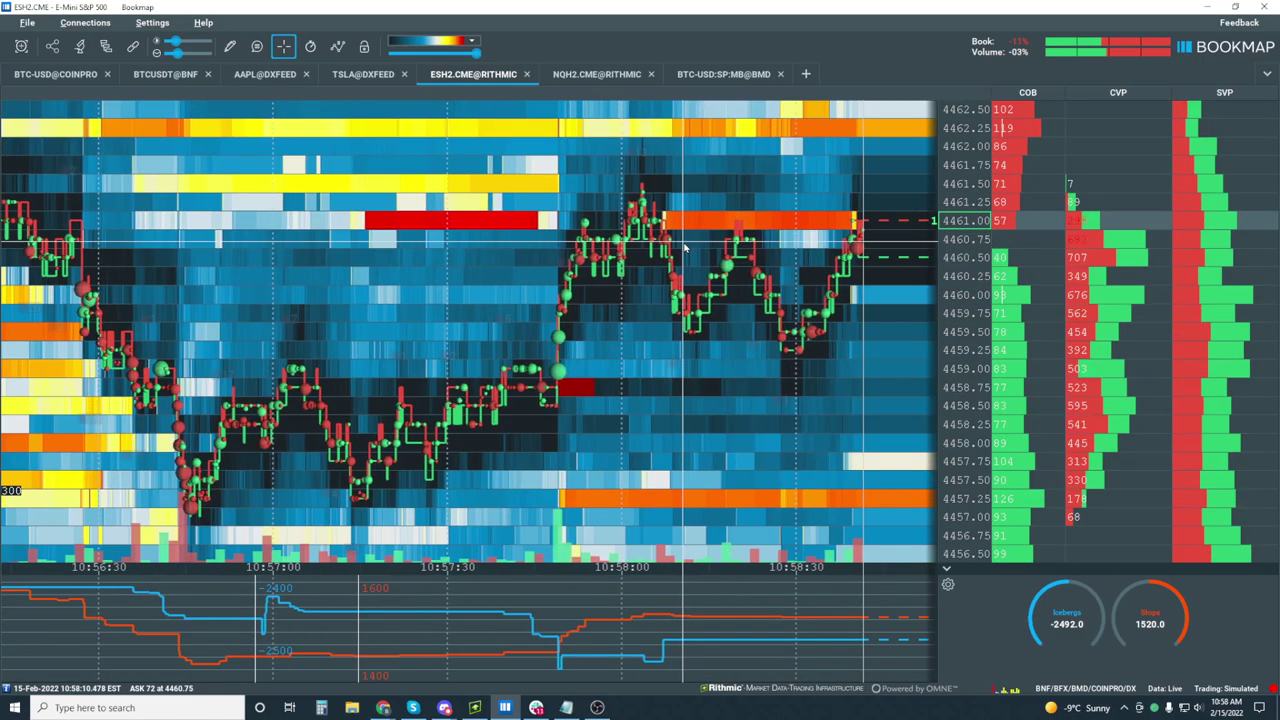
{"action": "scroll", "coordinate": [720, 262], "scroll_direction": "down", "scroll_amount": 5}
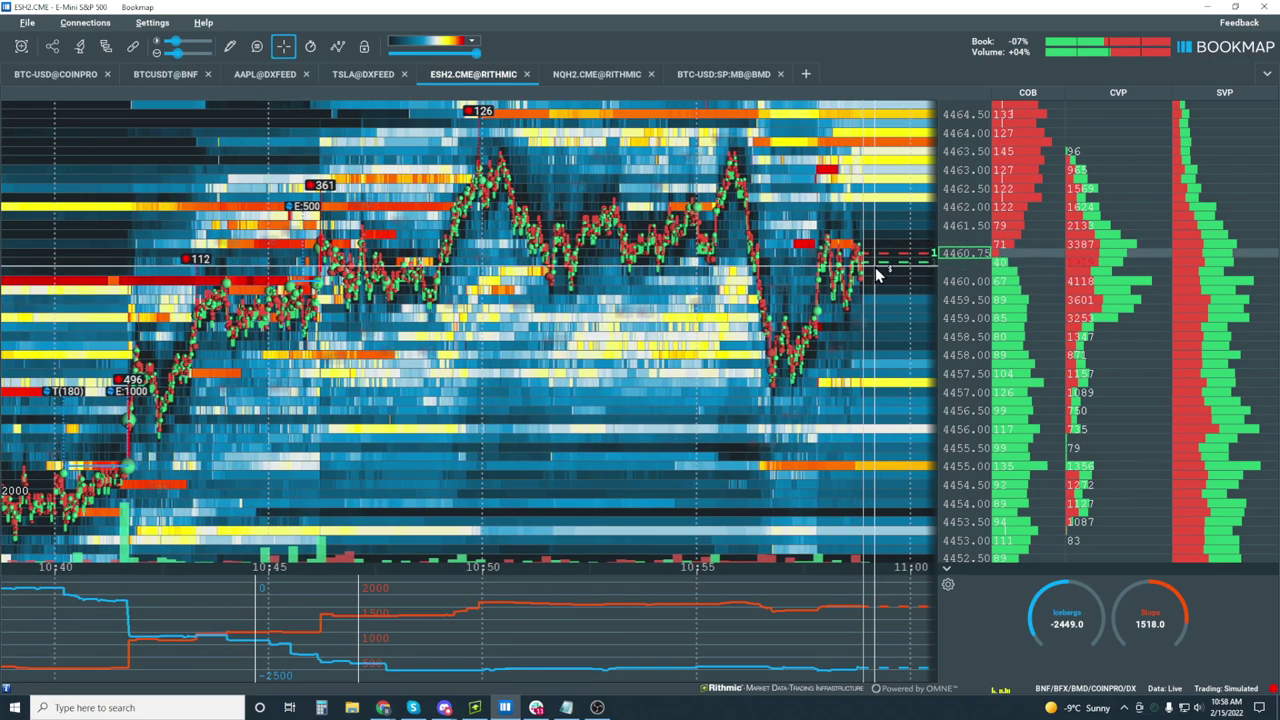
{"action": "scroll", "coordinate": [875, 268], "scroll_direction": "up", "scroll_amount": 3}
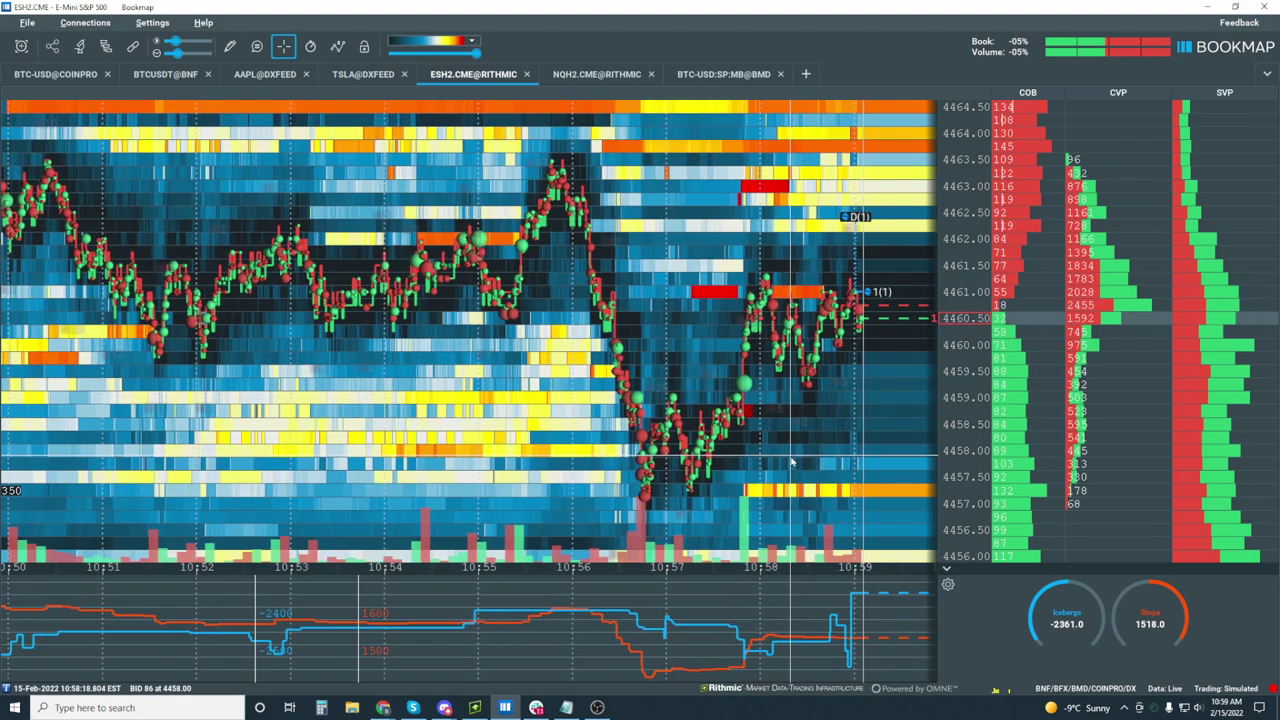
{"action": "scroll", "coordinate": [810, 430], "scroll_direction": "down", "scroll_amount": 2}
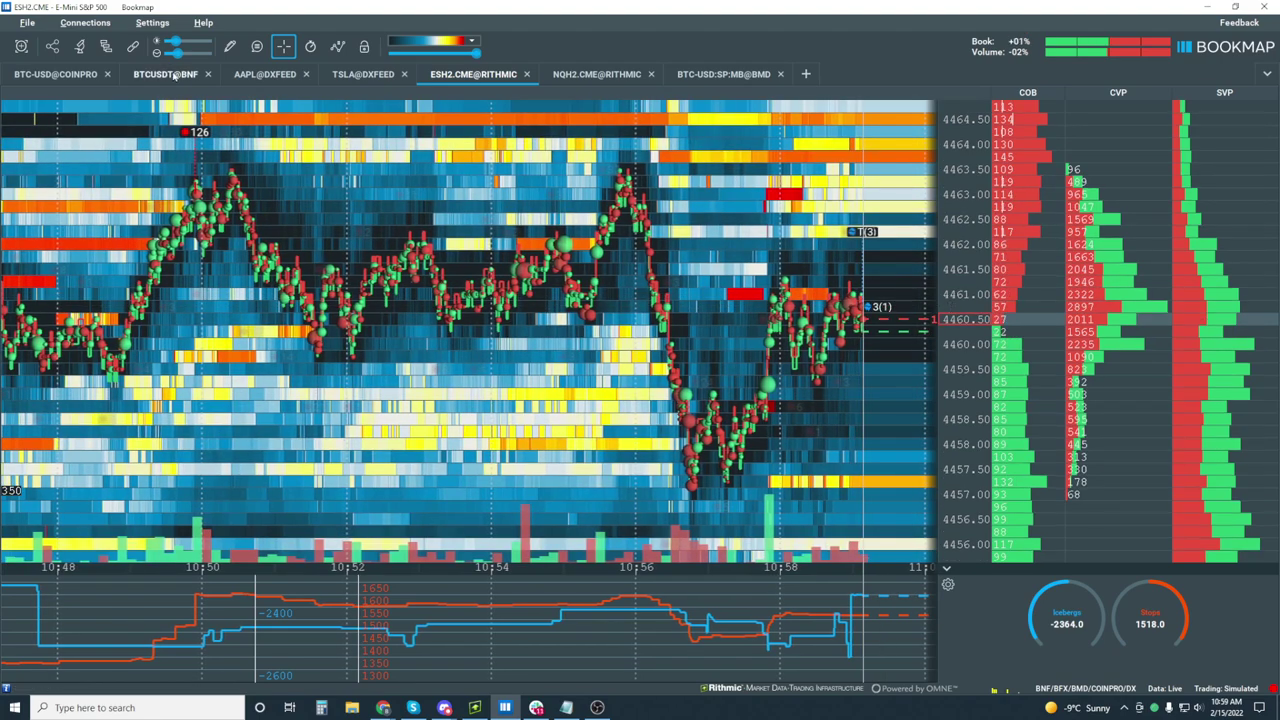
Box the 10:56:30–10:58 range (about 4457.00–4459.00) and the following range (about 4459.25–4461.50), and draw horizontal lines at about 4462.00 and 4459.25.
{"action": "left_click", "coordinate": [229, 46]}
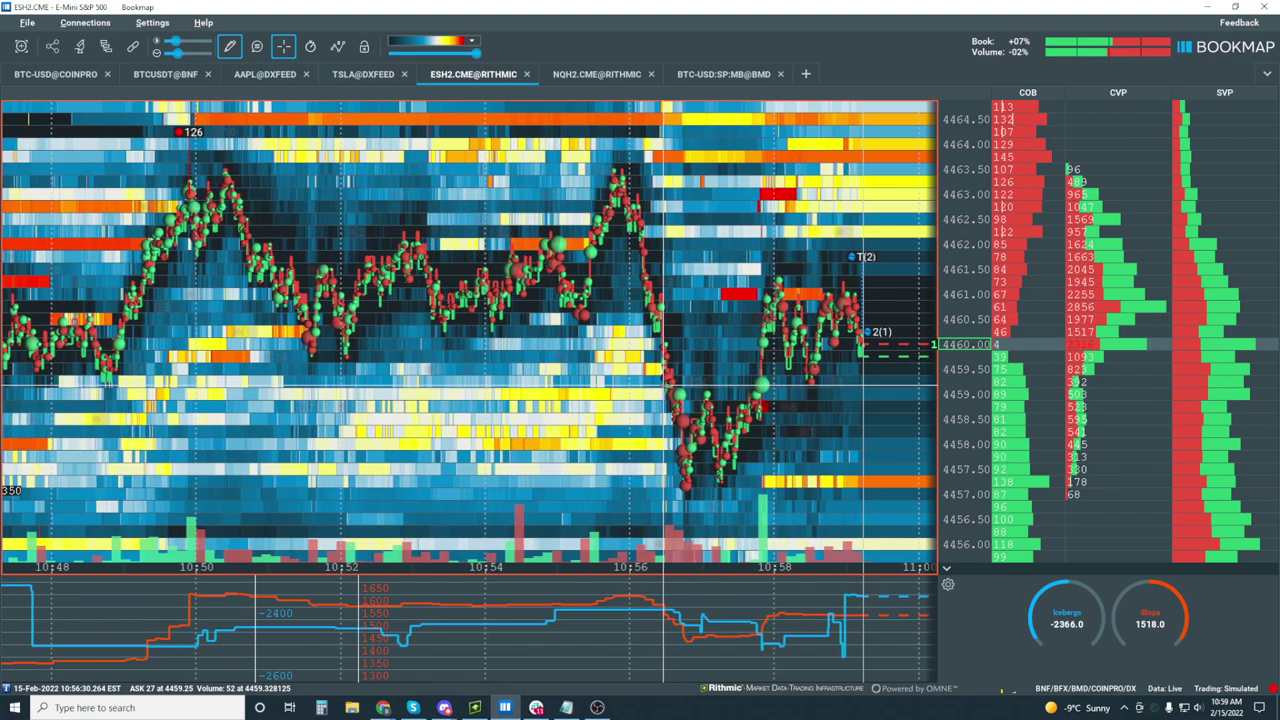
{"action": "left_click_drag", "start_coordinate": [779, 491], "coordinate": [765, 490]}
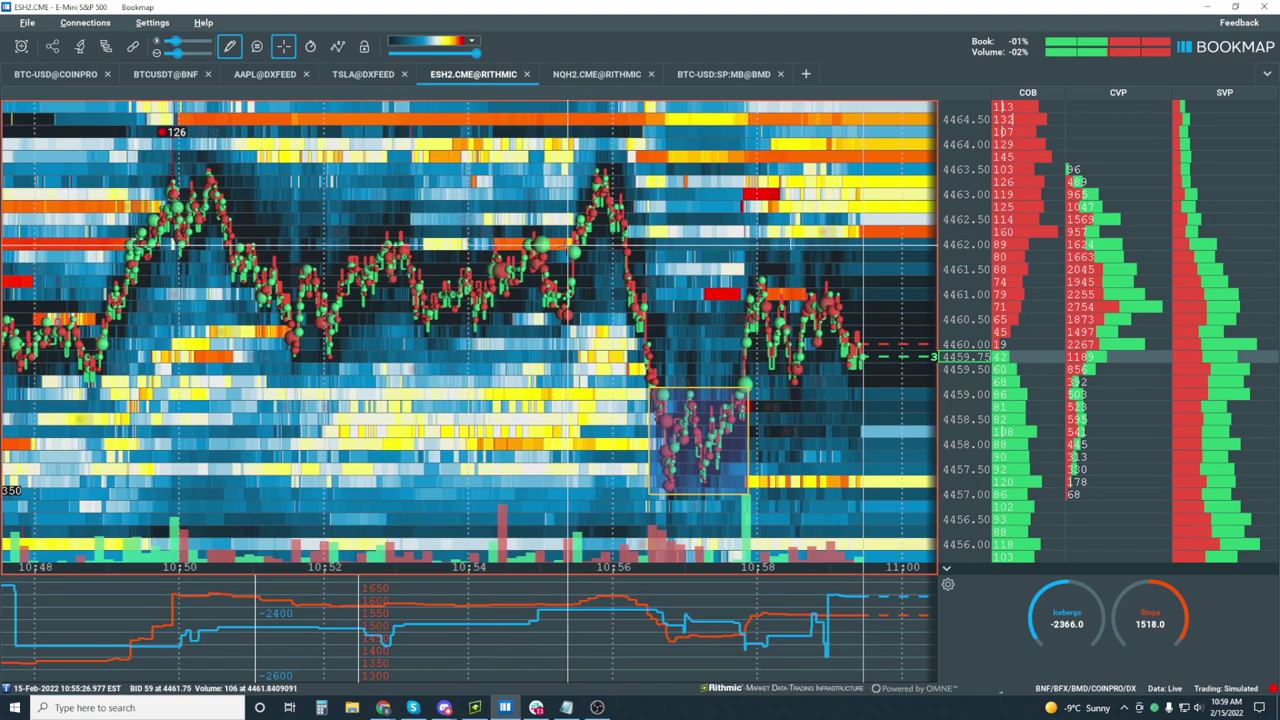
{"action": "left_click_drag", "start_coordinate": [690, 243], "coordinate": [862, 243]}
{"action": "left_click", "coordinate": [918, 245]}
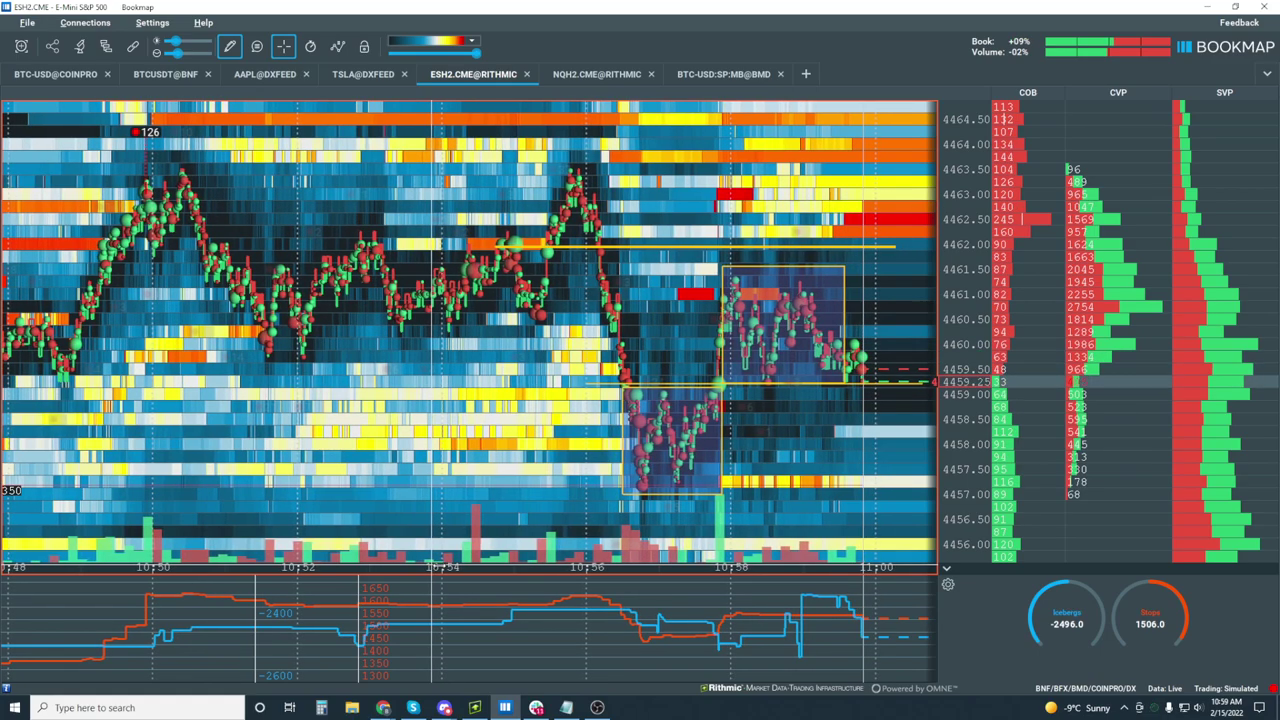
Compare the marked ranges with the session since 09:30 and the pullback around 11:00, and leave drawing mode.
{"action": "scroll", "coordinate": [437, 565], "scroll_direction": "down", "scroll_amount": 10}
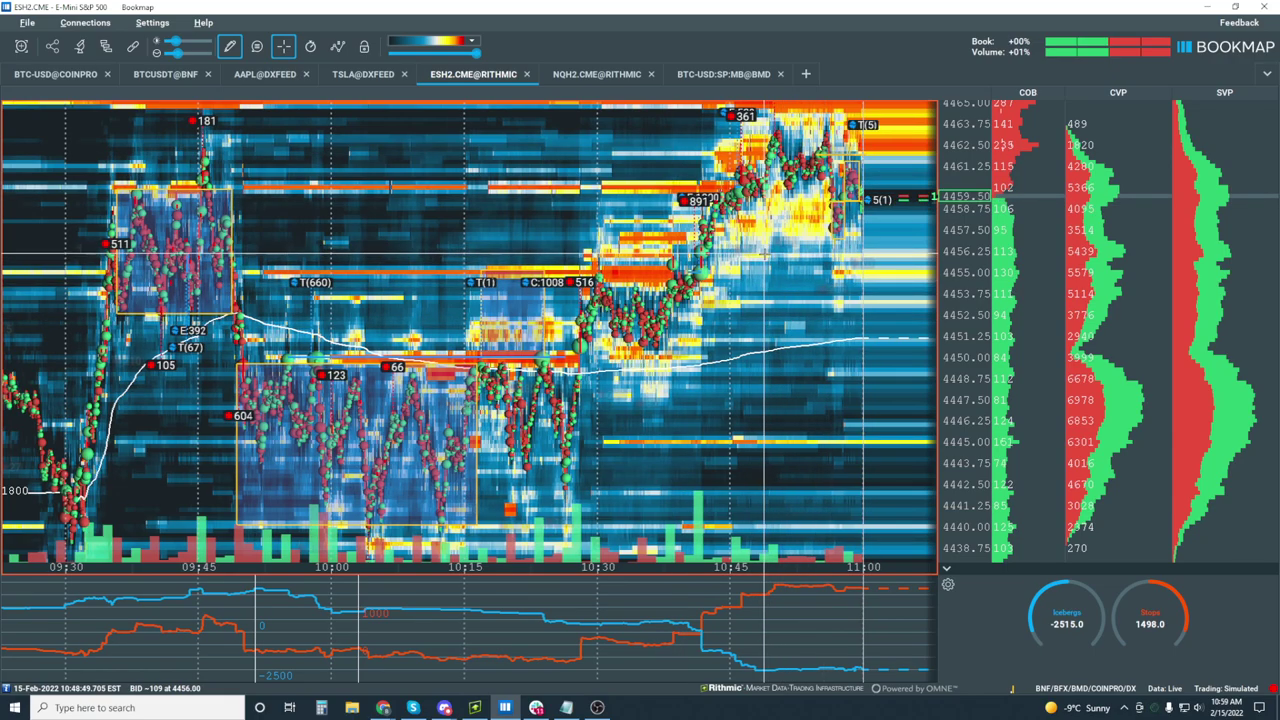
{"action": "scroll", "coordinate": [766, 320], "scroll_direction": "up", "scroll_amount": 3}
{"action": "scroll", "coordinate": [786, 320], "scroll_direction": "up", "scroll_amount": 3}
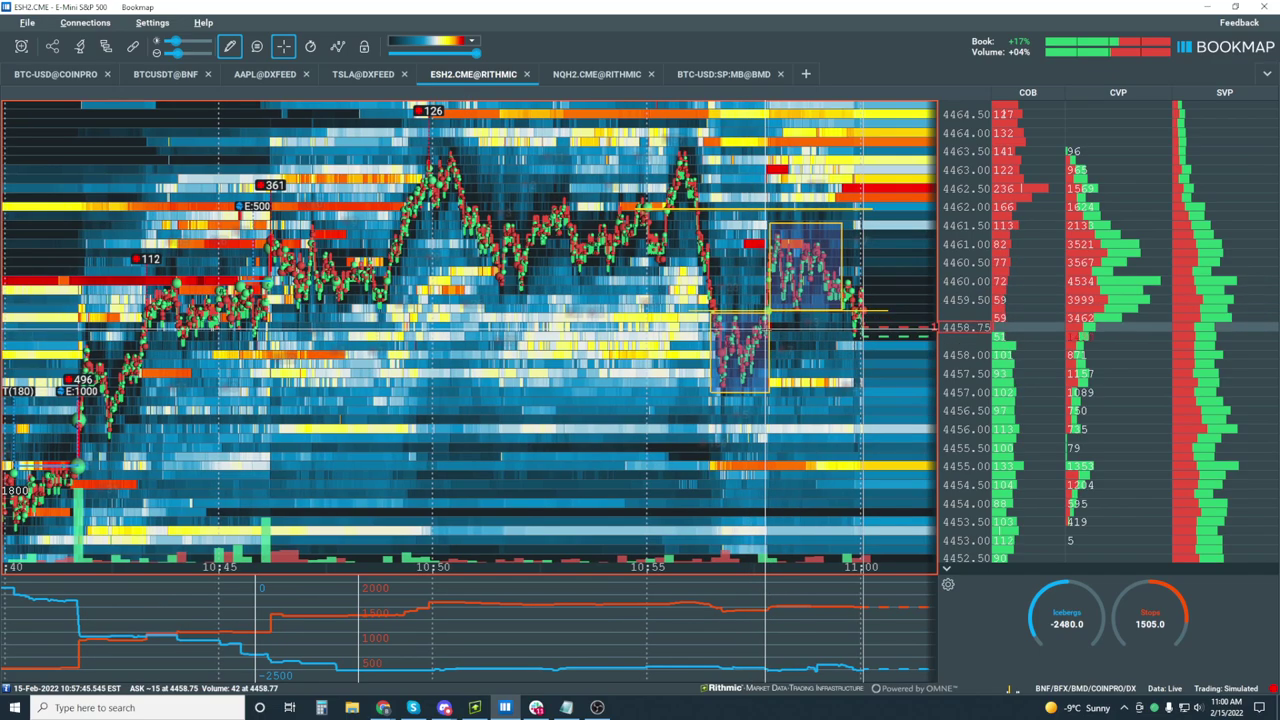
{"action": "scroll", "coordinate": [778, 320], "scroll_direction": "down", "scroll_amount": 2}
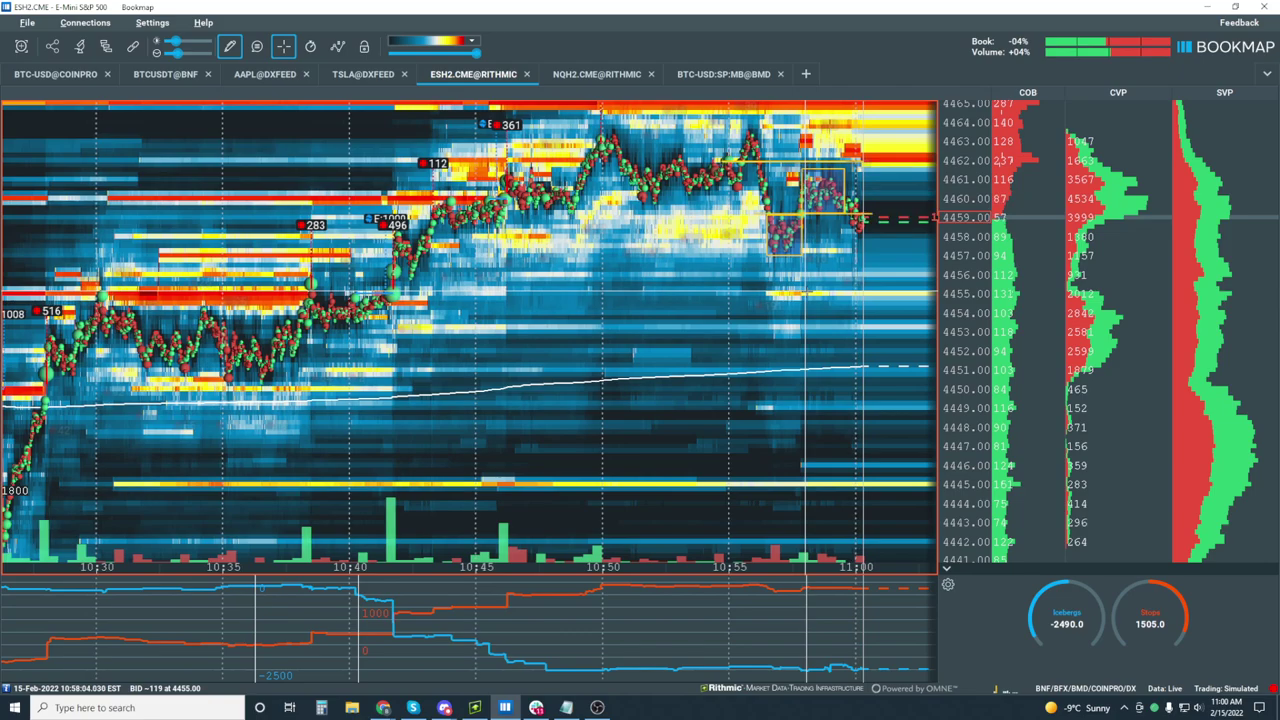
{"action": "scroll", "coordinate": [895, 318], "scroll_direction": "up", "scroll_amount": 5}
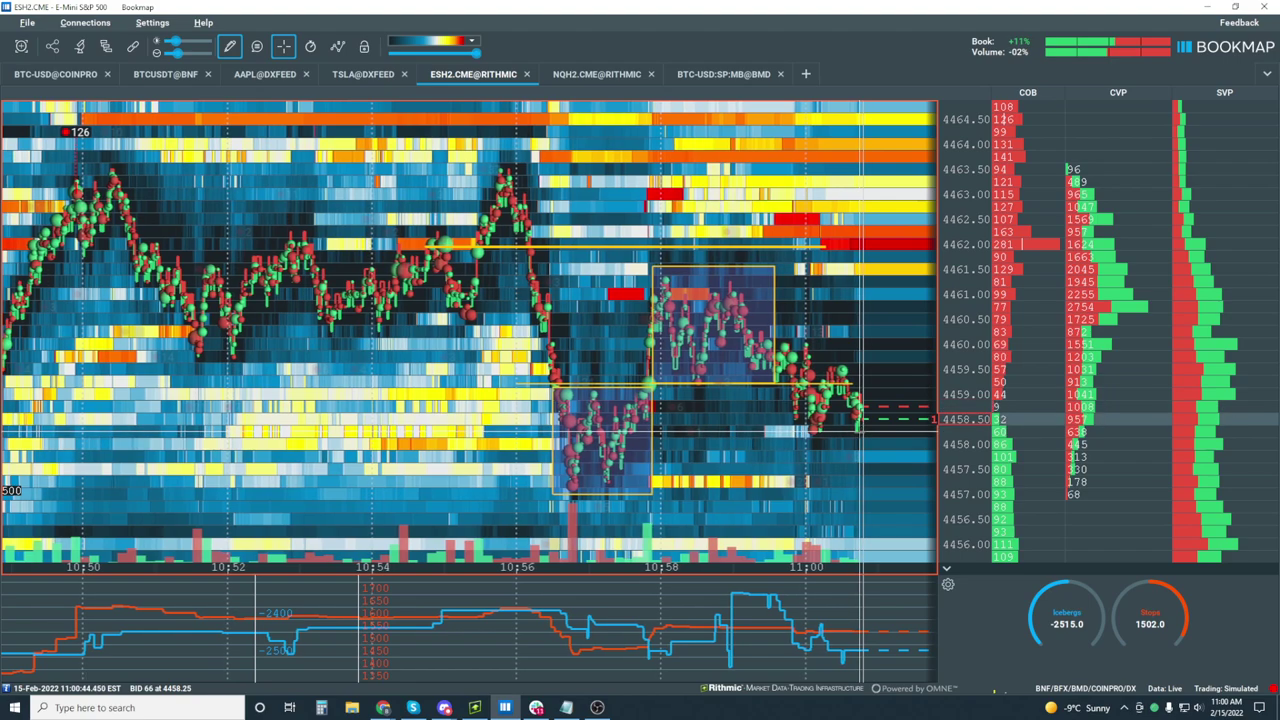
{"action": "key", "text": "Escape"}
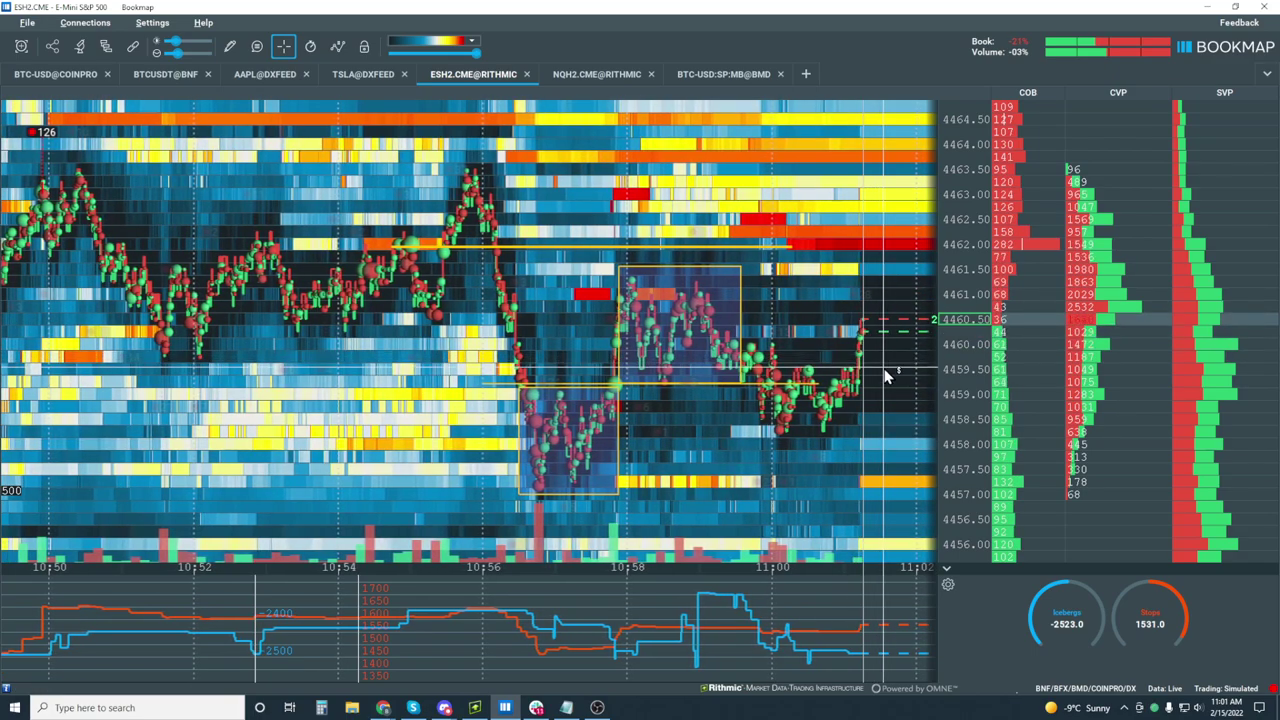
Examine the trading around the 4459.25 line from 11:00 to 11:02, both up close and beside the two marked ranges.
{"action": "scroll", "coordinate": [880, 338], "scroll_direction": "up", "scroll_amount": 5}
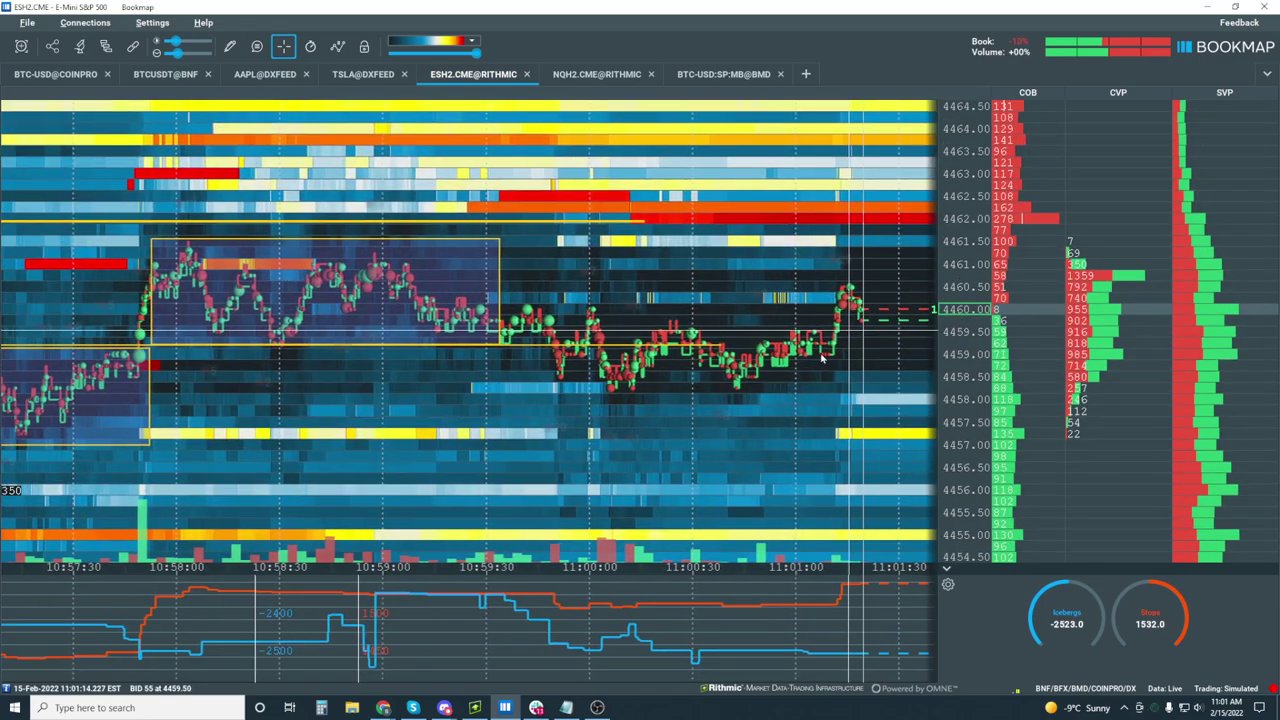
{"action": "scroll", "coordinate": [784, 378], "scroll_direction": "down", "scroll_amount": 3}
{"action": "scroll", "coordinate": [784, 378], "scroll_direction": "down", "scroll_amount": 3}
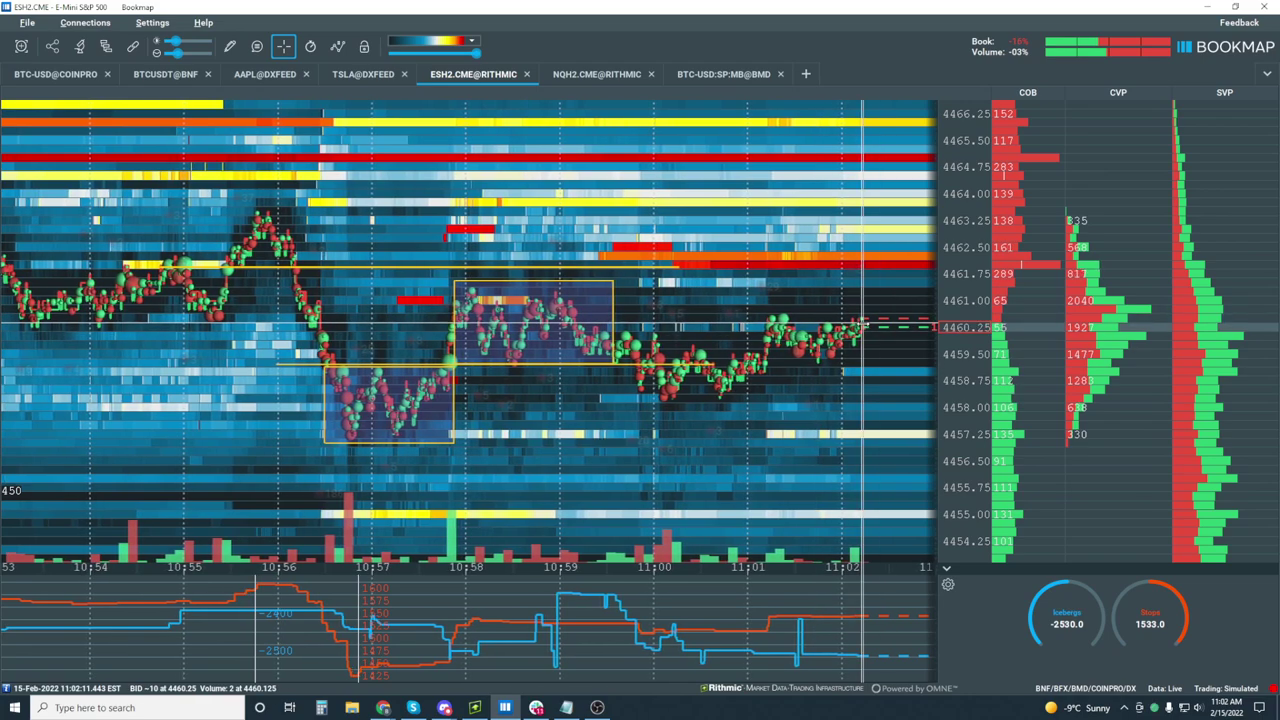
{"action": "scroll", "coordinate": [984, 314], "scroll_direction": "up", "scroll_amount": 2}
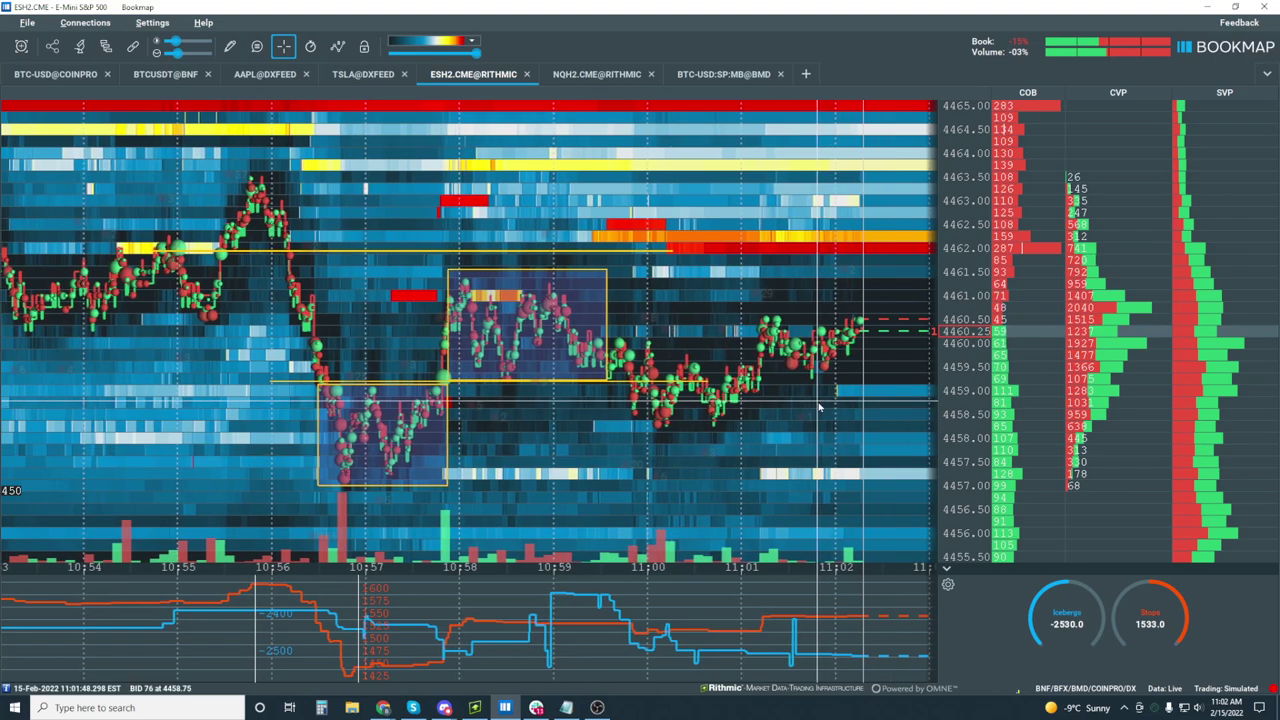
{"action": "scroll", "coordinate": [816, 405], "scroll_direction": "down", "scroll_amount": 2}
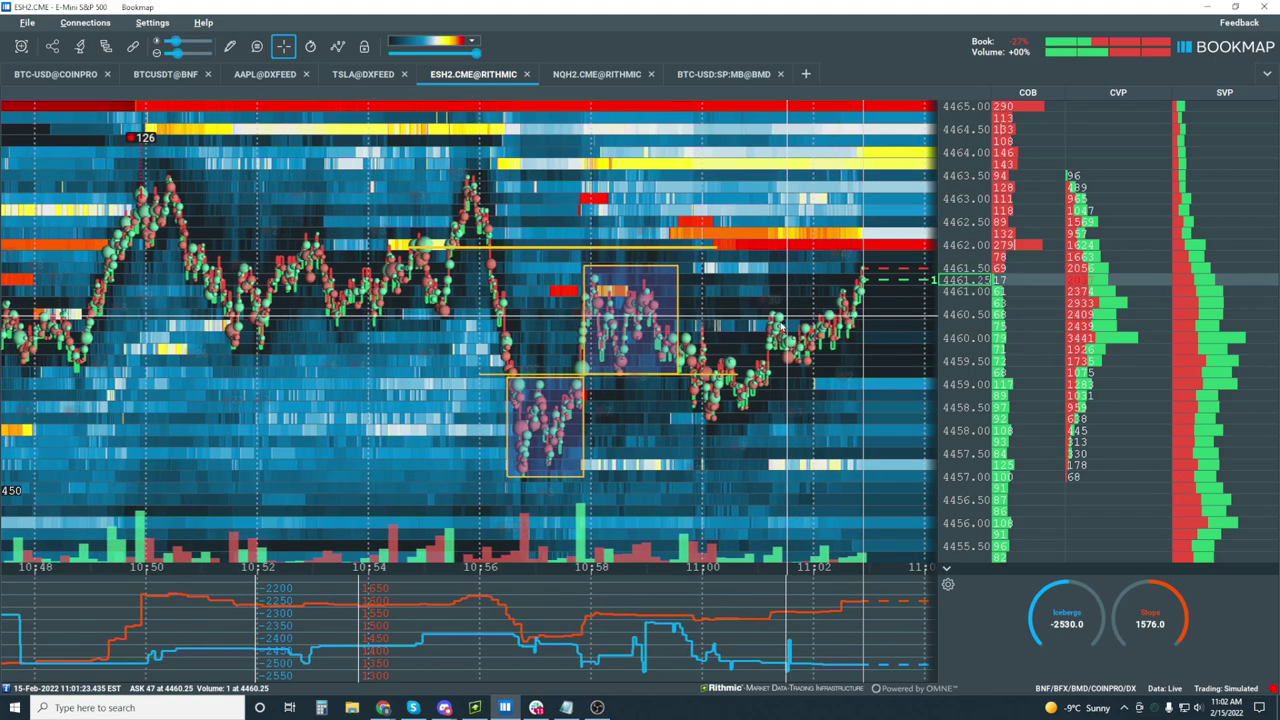
Compare the approach to the 4462.00 liquidity around 11:03 with the swings and iceberg markers since 10:45.
{"action": "scroll", "coordinate": [748, 370], "scroll_direction": "down", "scroll_amount": 2}
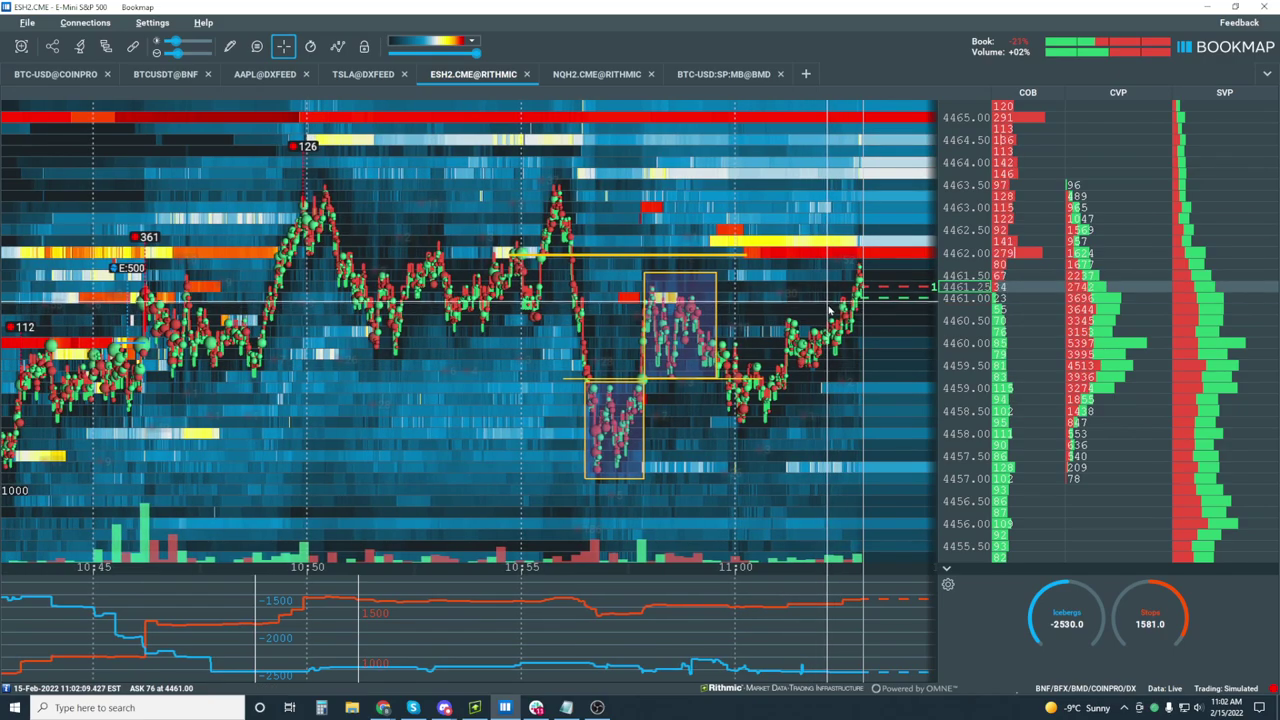
{"action": "scroll", "coordinate": [830, 318], "scroll_direction": "up", "scroll_amount": 2}
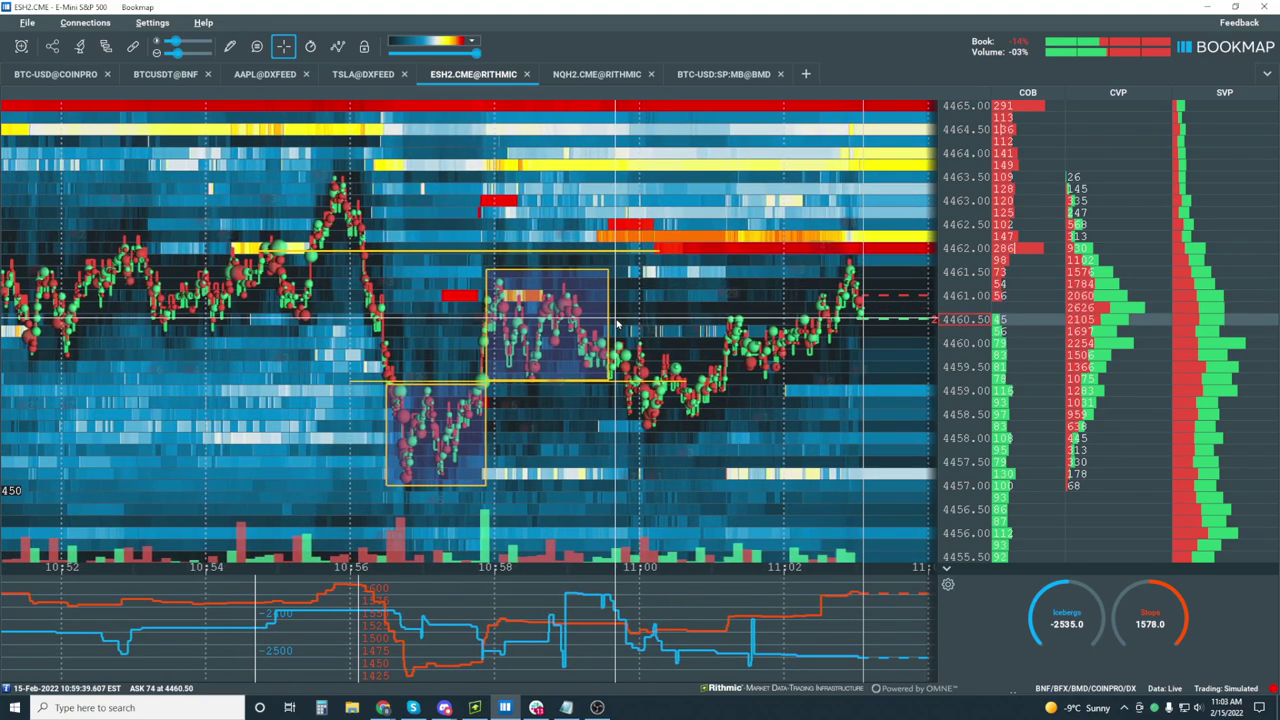
{"action": "scroll", "coordinate": [617, 323], "scroll_direction": "down", "scroll_amount": 5}
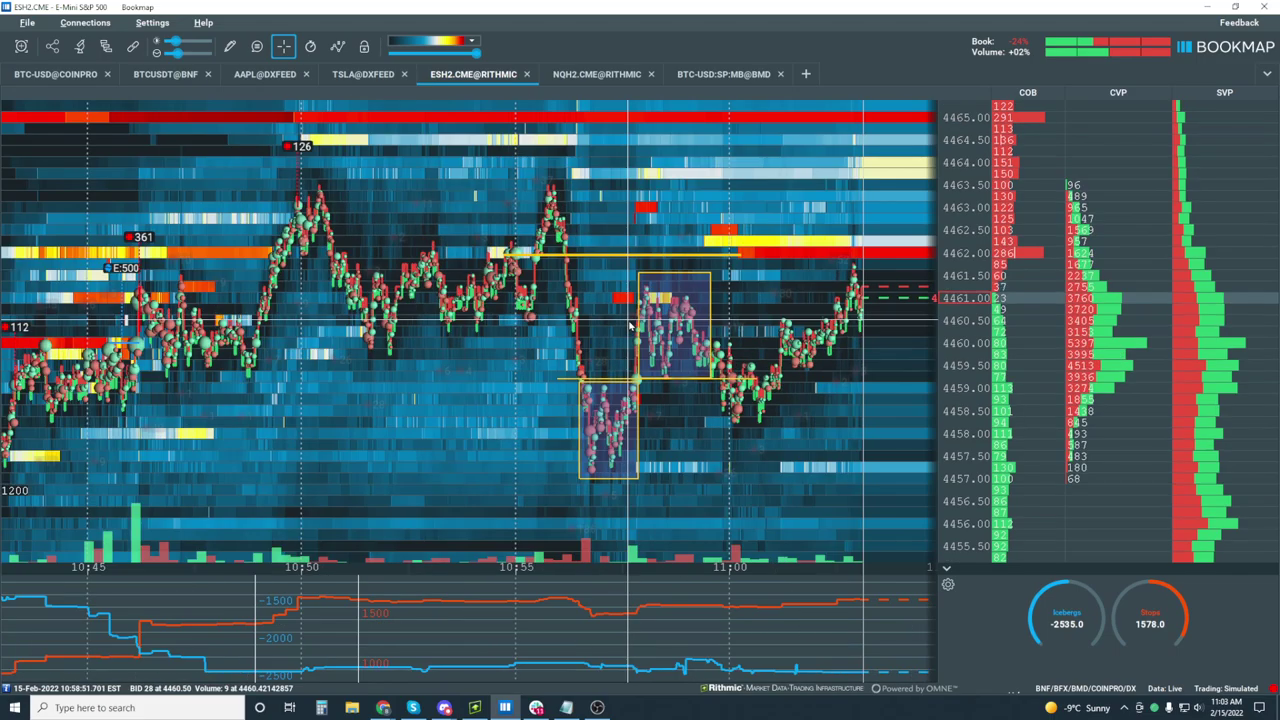
{"action": "scroll", "coordinate": [631, 327], "scroll_direction": "down", "scroll_amount": 3}
{"action": "scroll", "coordinate": [700, 315], "scroll_direction": "up", "scroll_amount": 6}
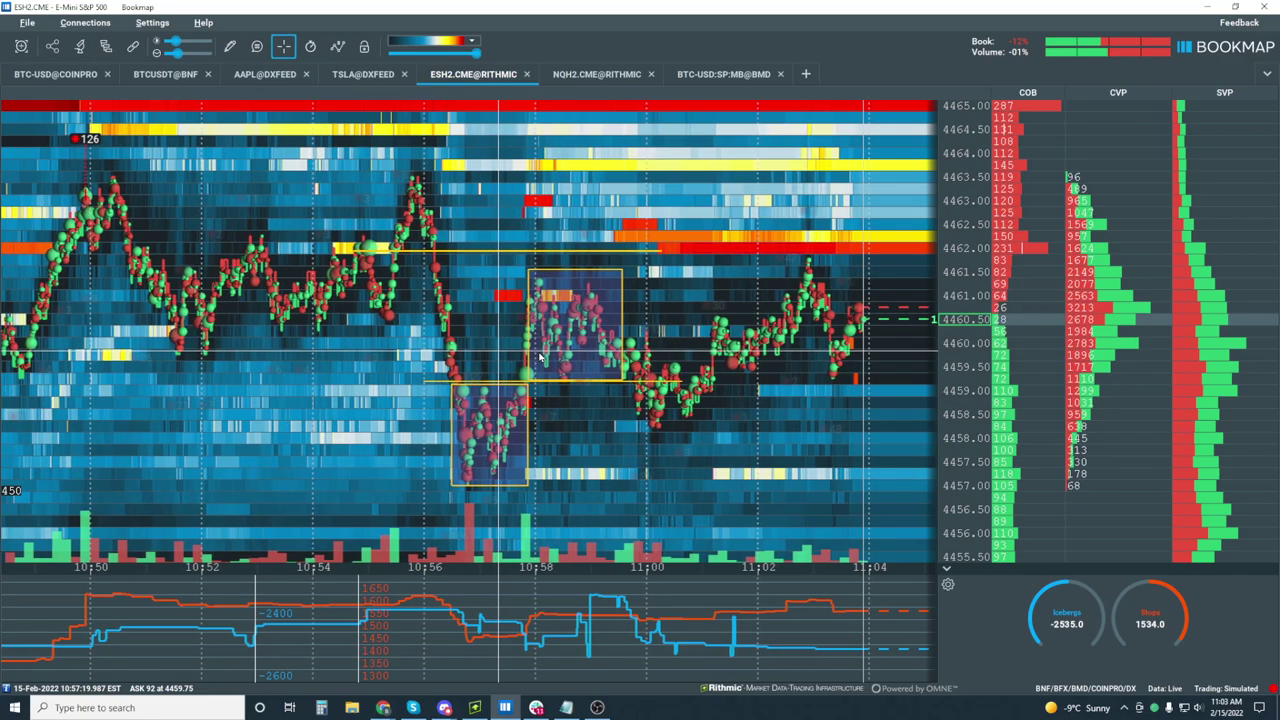
Inspect the short-lived liquidity blocks at 4460.00 and 4459.25 around 11:03:40 together with the trades into the 4462.00 level.
{"action": "scroll", "coordinate": [720, 330], "scroll_direction": "up", "scroll_amount": 5}
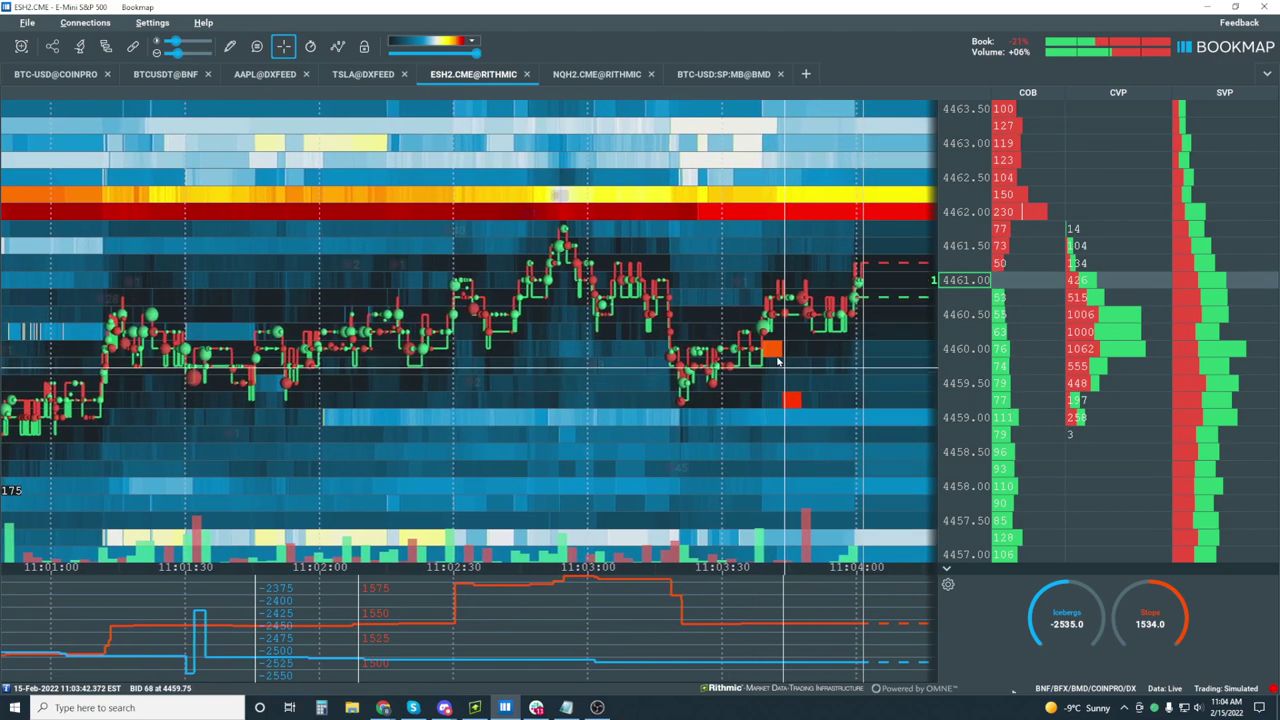
{"action": "scroll", "coordinate": [778, 350], "scroll_direction": "down", "scroll_amount": 2}
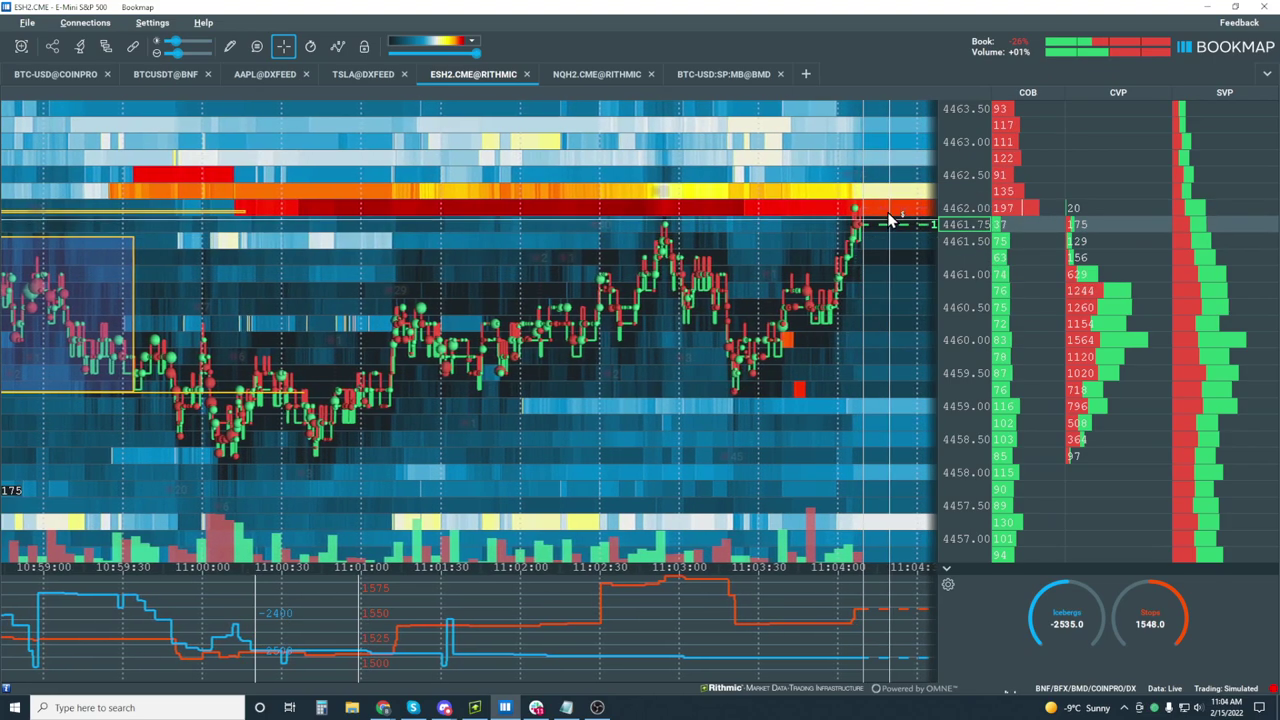
{"action": "scroll", "coordinate": [969, 280], "scroll_direction": "down", "scroll_amount": 2}
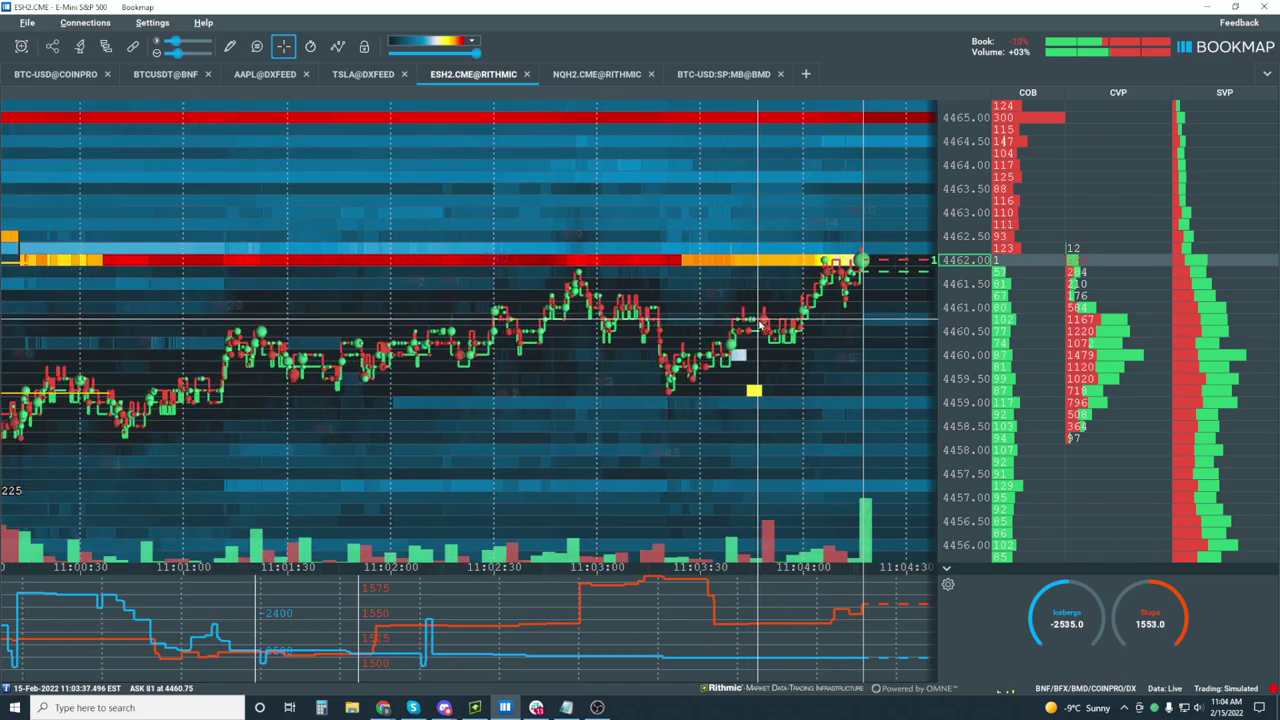
{"action": "scroll", "coordinate": [730, 355], "scroll_direction": "up", "scroll_amount": 3}
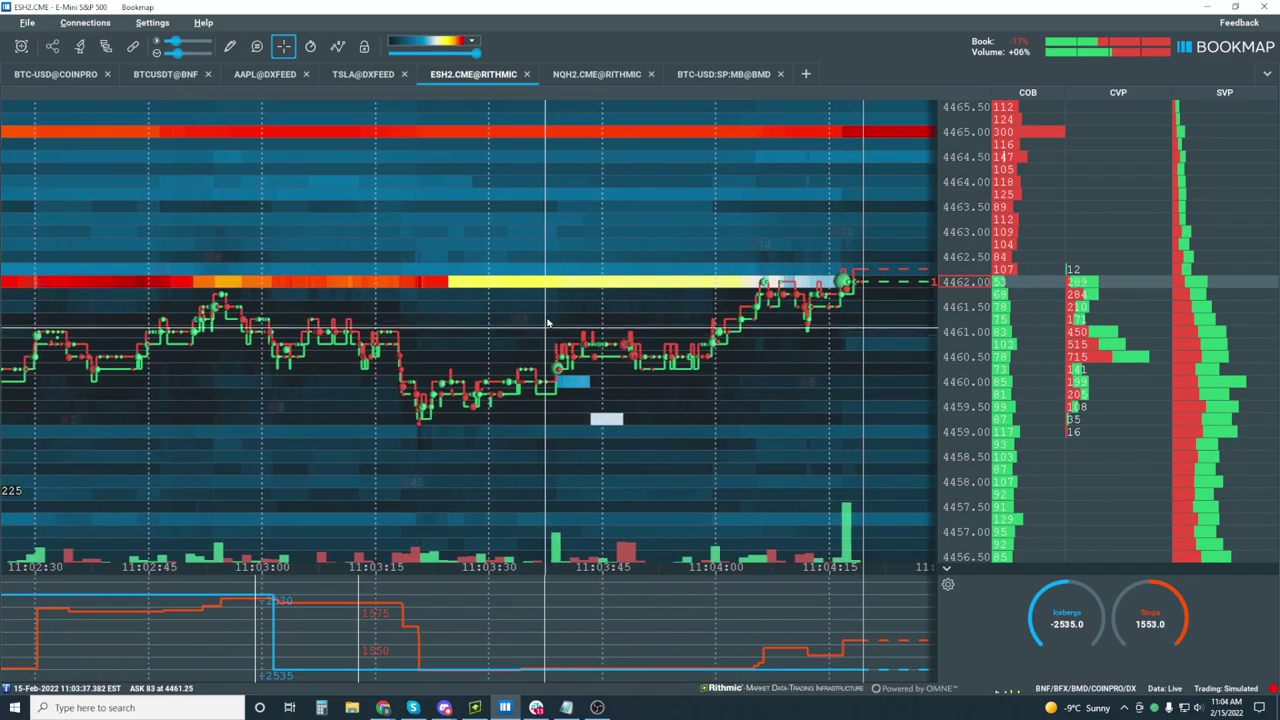
{"action": "left_click_drag", "start_coordinate": [564, 362], "coordinate": [680, 330]}
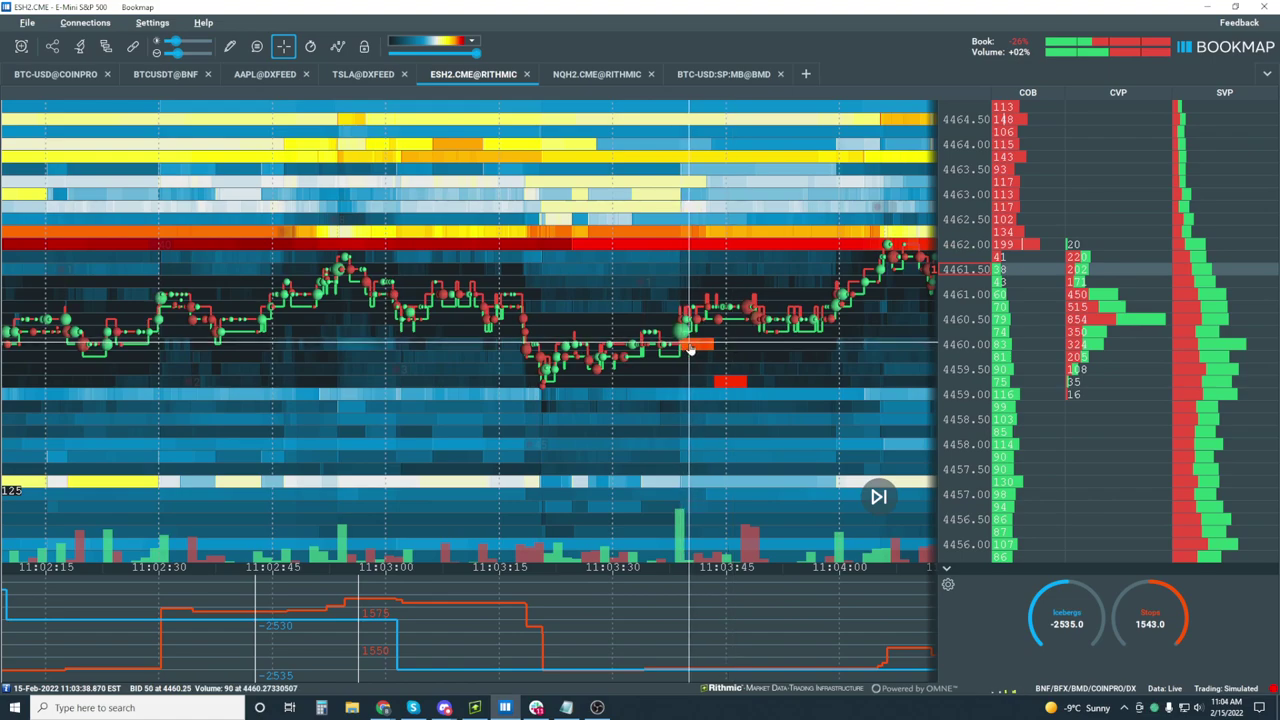
{"action": "scroll", "coordinate": [690, 348], "scroll_direction": "down", "scroll_amount": 1}
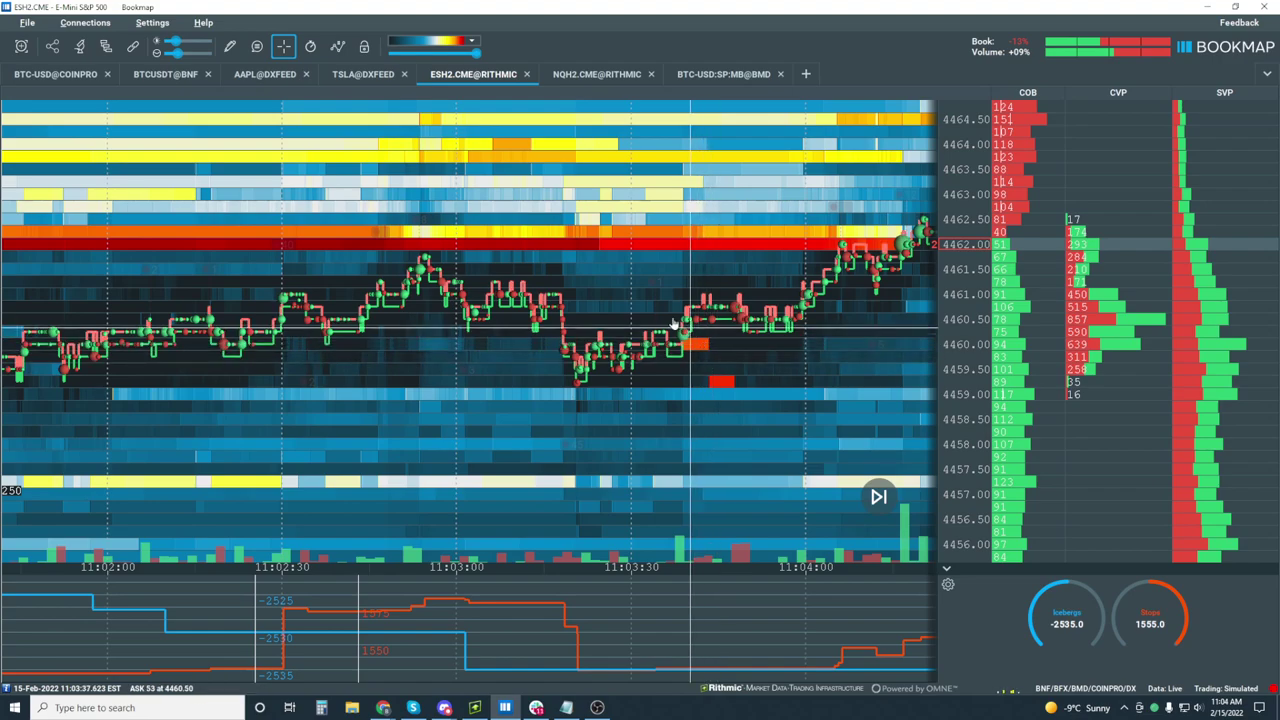
{"action": "left_click_drag", "start_coordinate": [673, 323], "coordinate": [699, 324]}
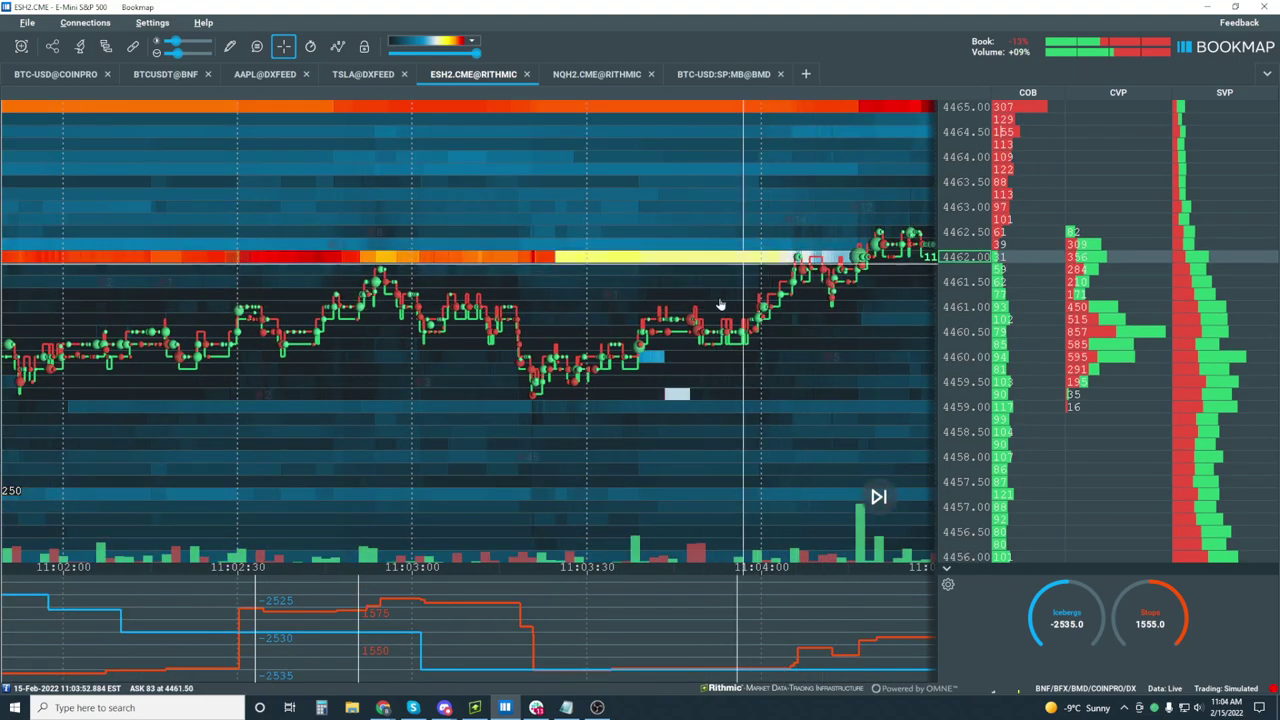
Examine the move through 4462.00 around 11:04 within the wider price structure since 10:40.
{"action": "scroll", "coordinate": [766, 334], "scroll_direction": "down", "scroll_amount": 3}
{"action": "scroll", "coordinate": [766, 334], "scroll_direction": "down", "scroll_amount": 5}
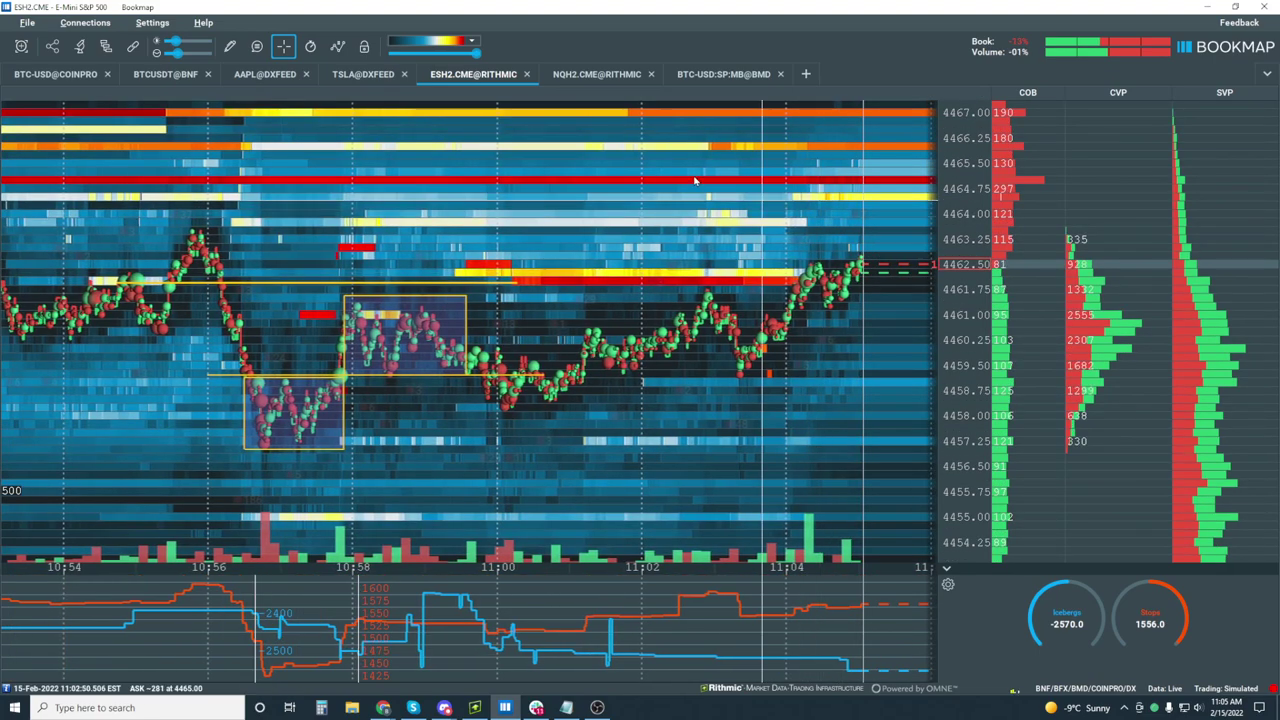
{"action": "scroll", "coordinate": [674, 202], "scroll_direction": "down", "scroll_amount": 5}
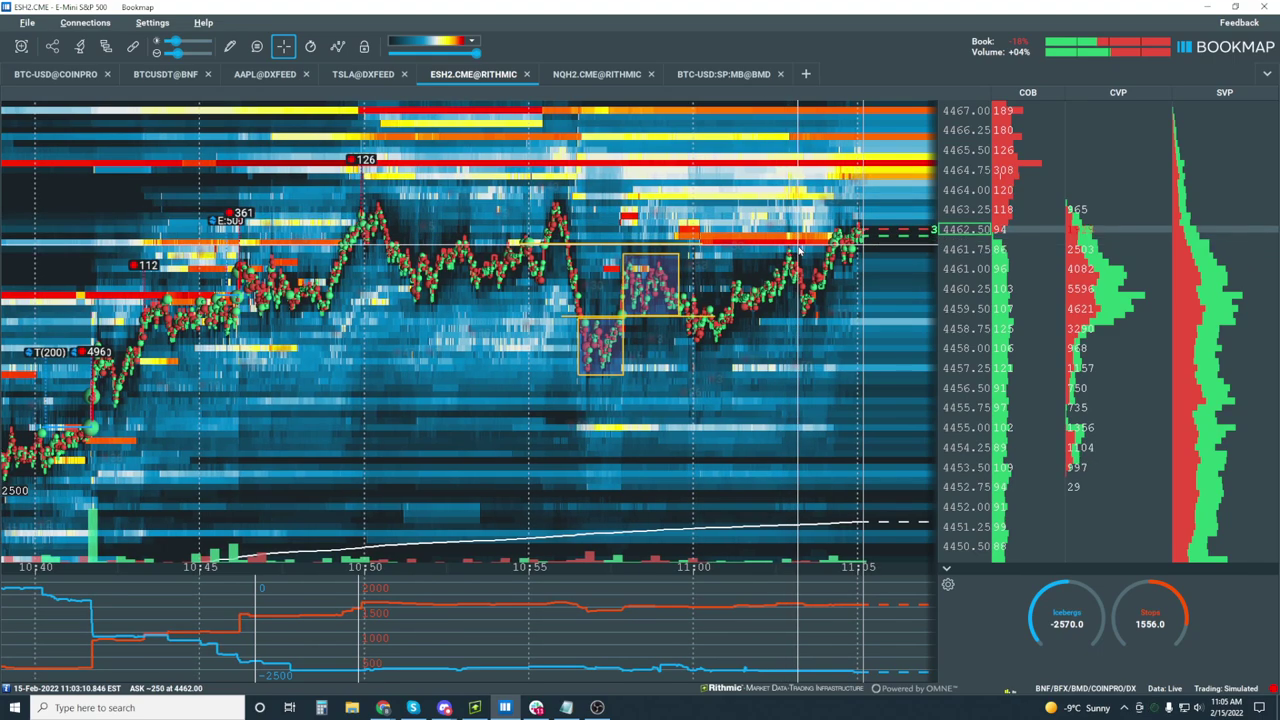
Inspect the sharp drop from 4462.50 at about 11:05:10, including its iceberg marker and volume.
{"action": "scroll", "coordinate": [855, 237], "scroll_direction": "up", "scroll_amount": 6}
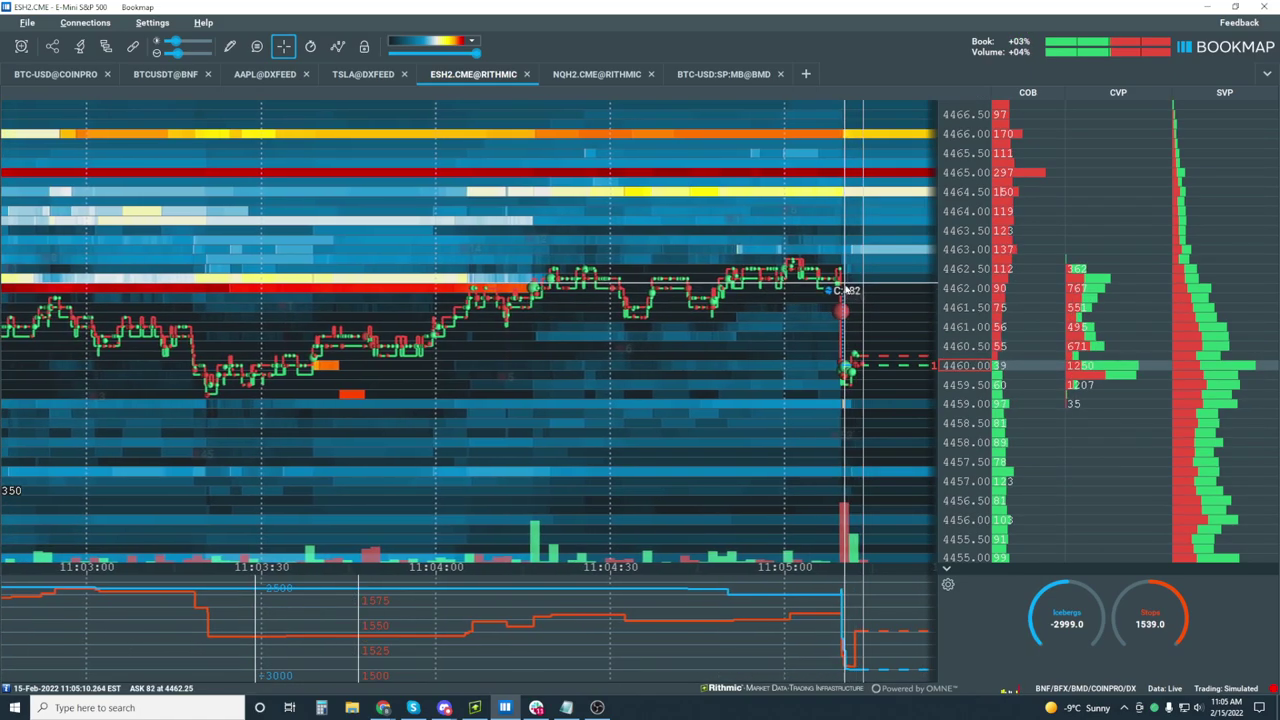
{"action": "scroll", "coordinate": [835, 288], "scroll_direction": "up", "scroll_amount": 3}
{"action": "scroll", "coordinate": [820, 285], "scroll_direction": "down", "scroll_amount": 3}
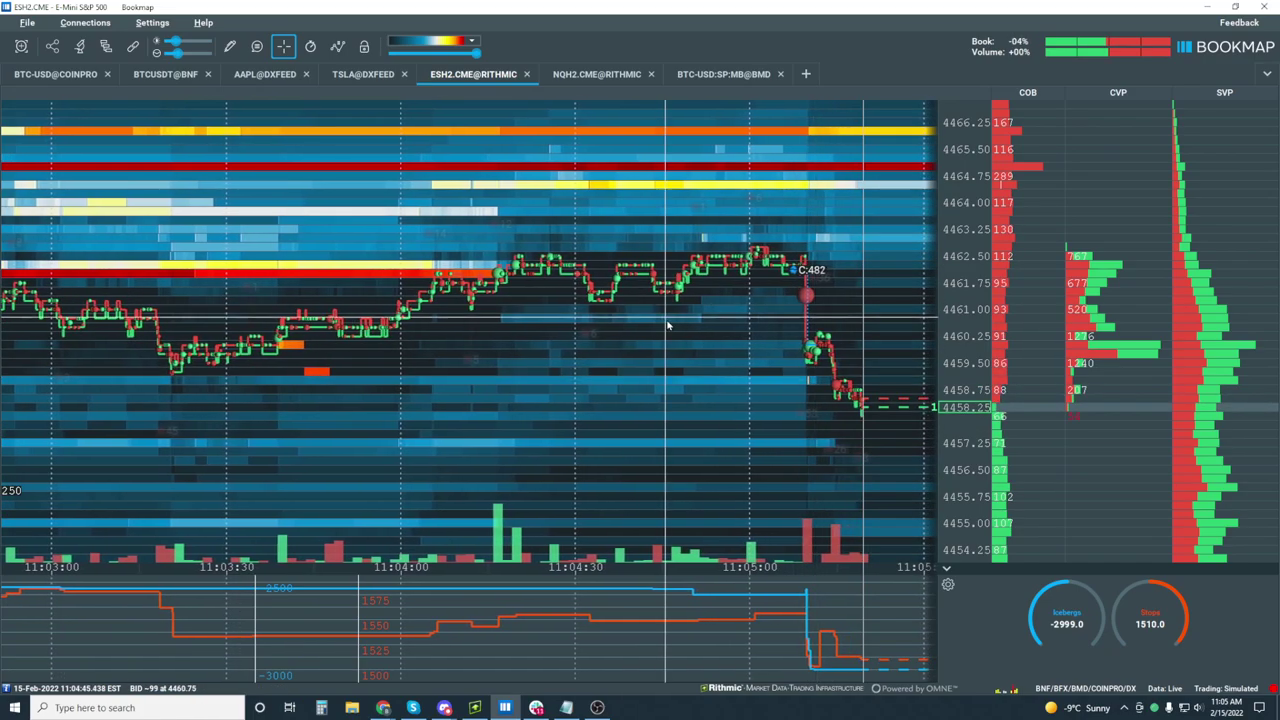
Examine the 11:05 drop and rebound within the session's wider structure since 01:00, including the iceberg and stop markers since 09:30.
{"action": "scroll", "coordinate": [665, 313], "scroll_direction": "down", "scroll_amount": 5}
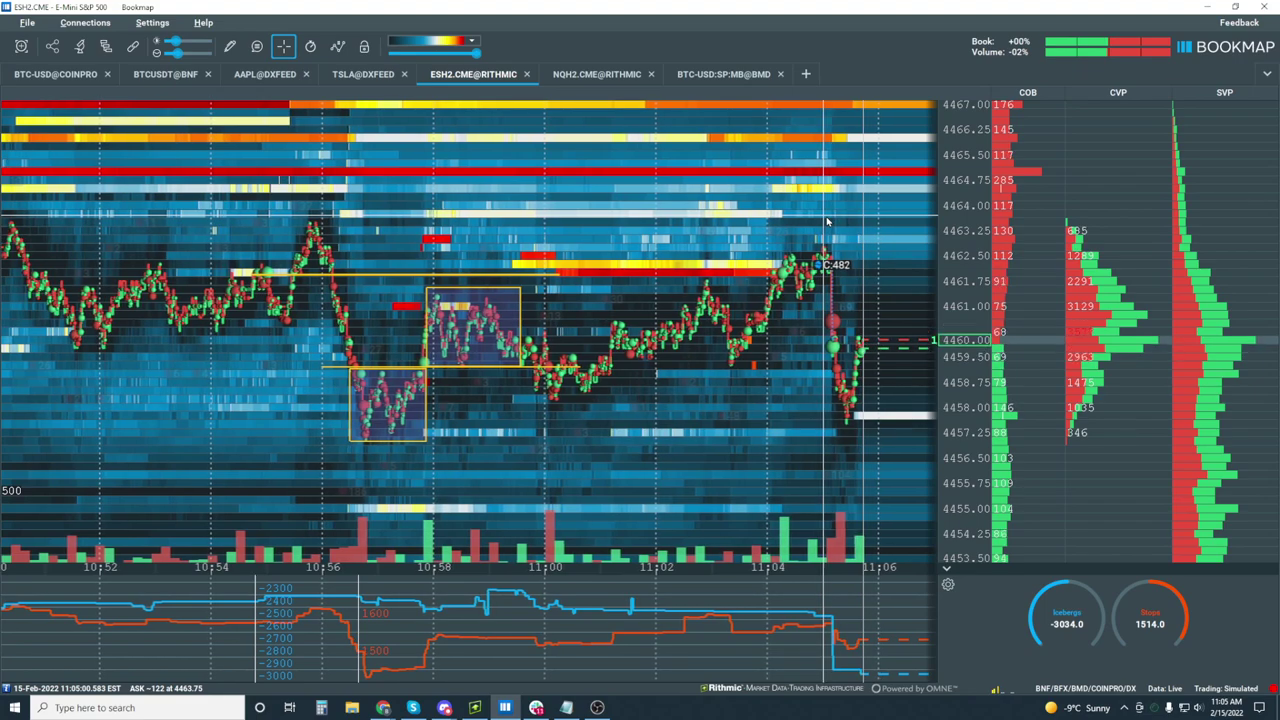
{"action": "scroll", "coordinate": [827, 221], "scroll_direction": "down", "scroll_amount": 5}
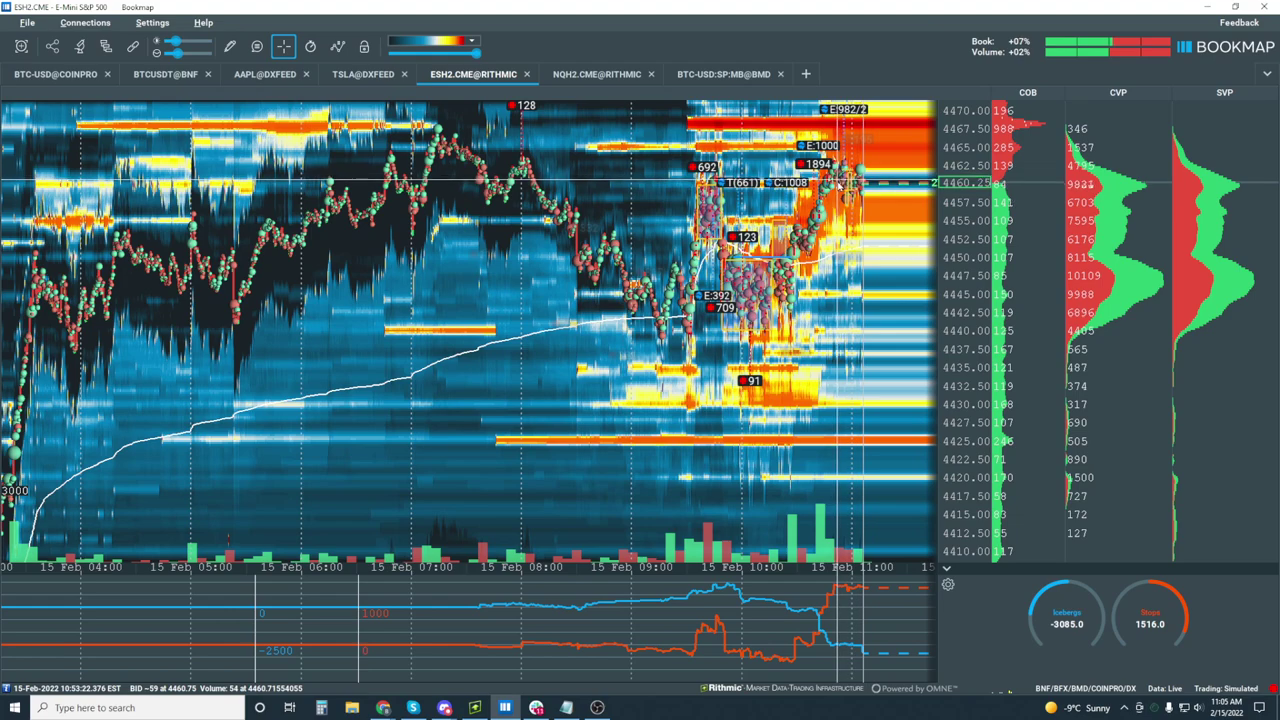
{"action": "scroll", "coordinate": [743, 262], "scroll_direction": "down", "scroll_amount": 3}
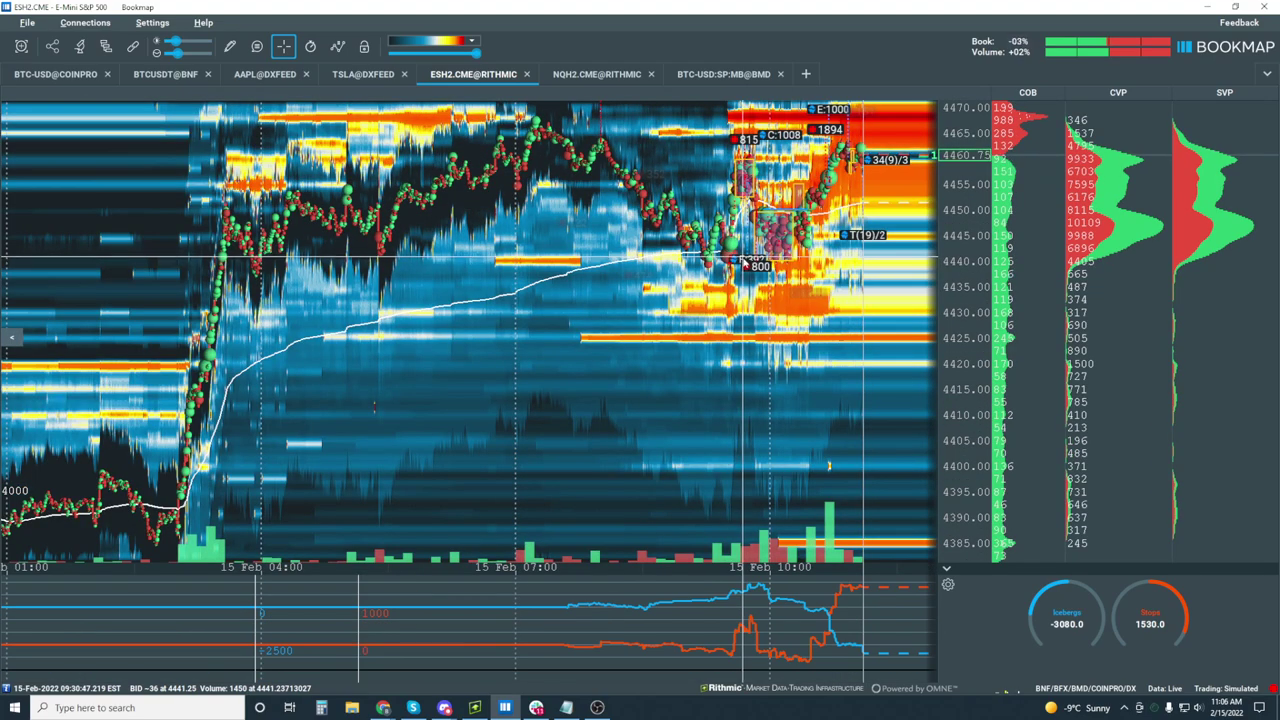
{"action": "scroll", "coordinate": [743, 262], "scroll_direction": "up", "scroll_amount": 5}
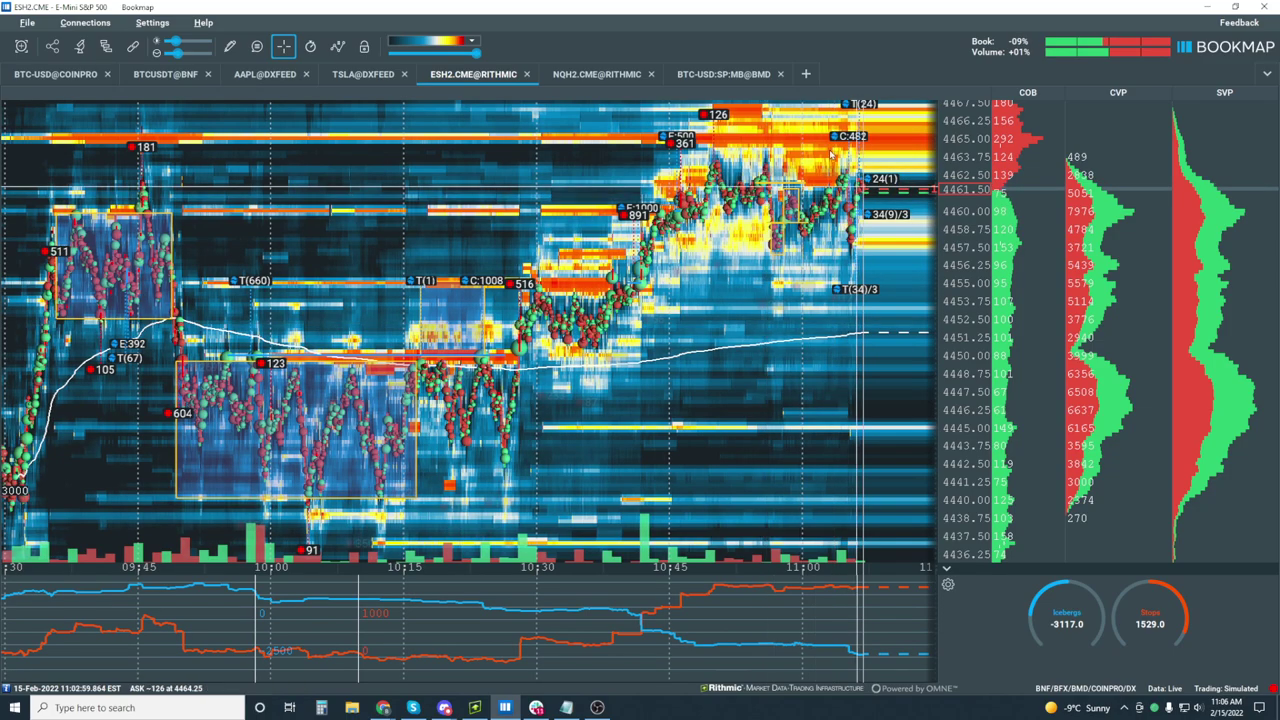
Compare the 11:05 drop from 4462.50 and its recovery with the liquidity at 4462.00 and 4465.00.
{"action": "scroll", "coordinate": [843, 250], "scroll_direction": "up", "scroll_amount": 3}
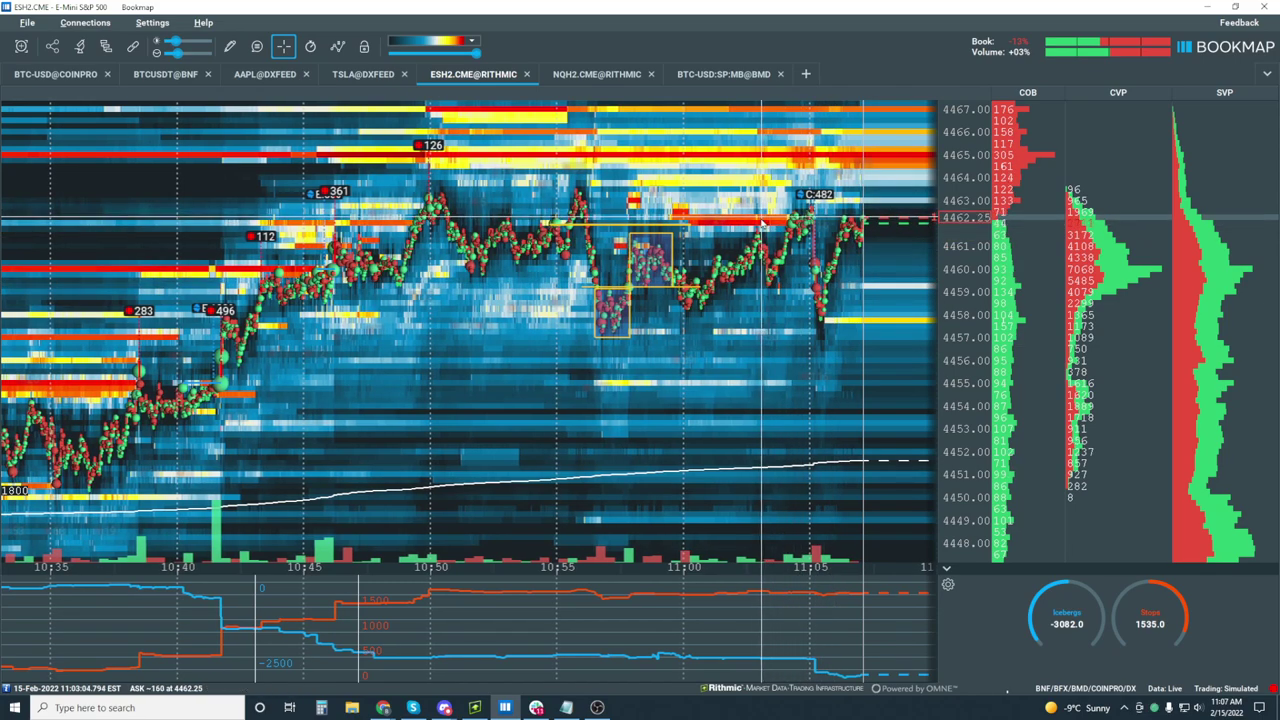
{"action": "scroll", "coordinate": [876, 178], "scroll_direction": "up", "scroll_amount": 2}
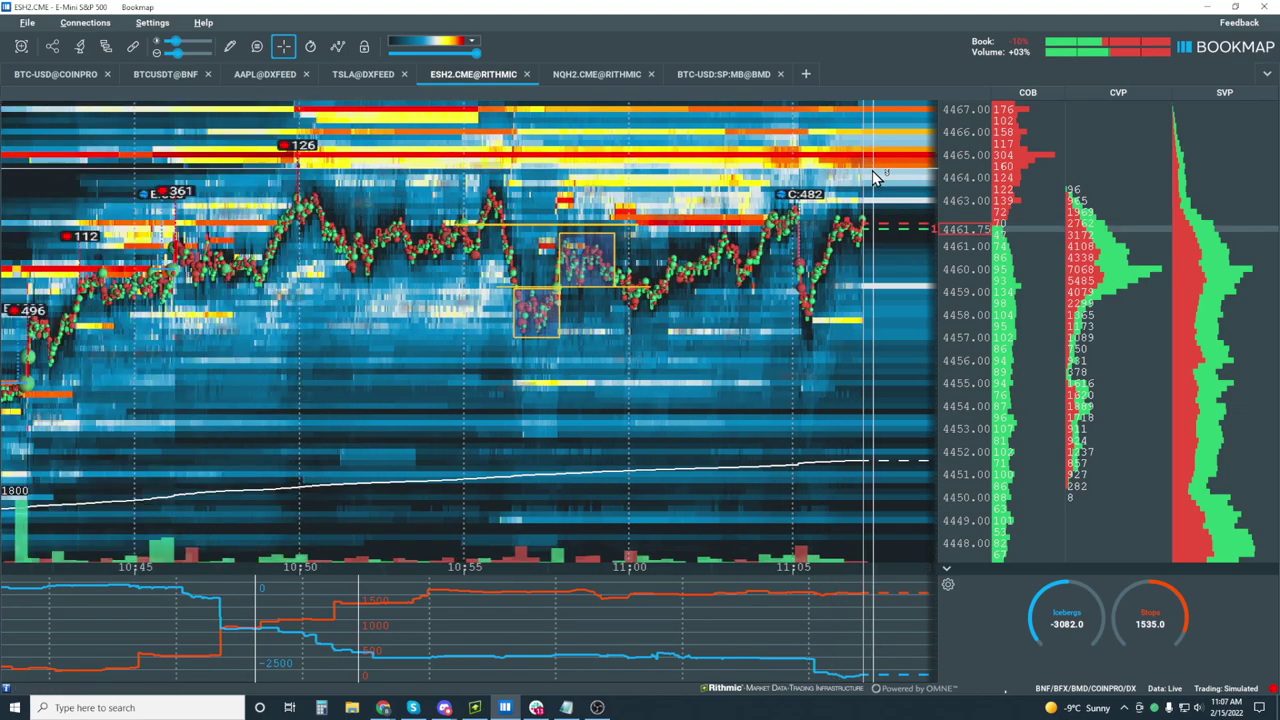
{"action": "scroll", "coordinate": [876, 178], "scroll_direction": "up", "scroll_amount": 3}
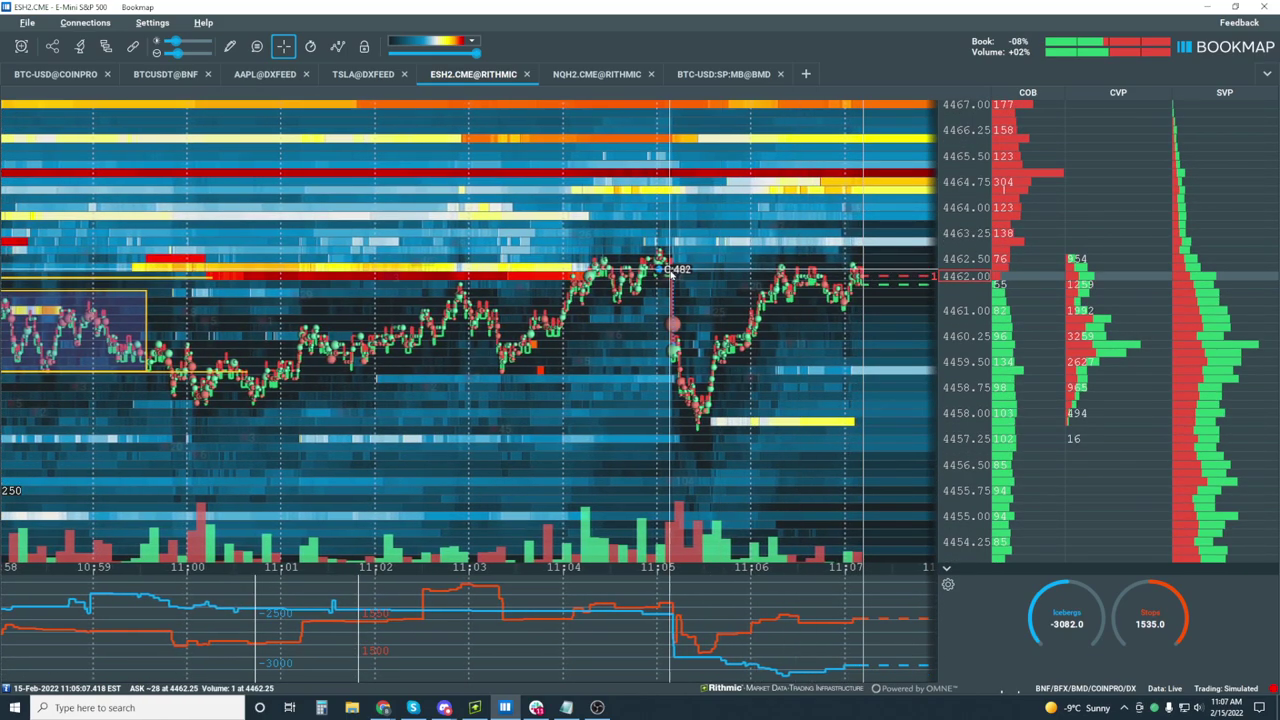
{"action": "scroll", "coordinate": [714, 270], "scroll_direction": "down", "scroll_amount": 2}
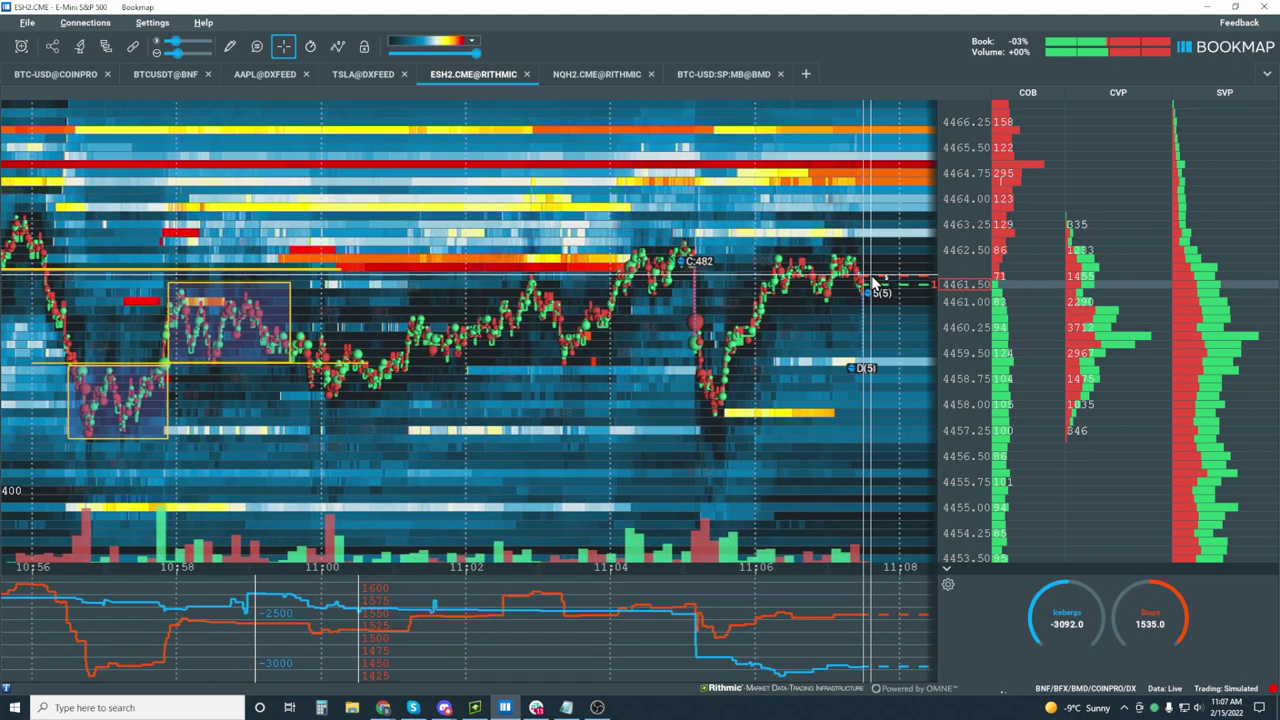
Inspect the iceberg markers between 4461.00 and 4463.25 after 11:07:30 against the recovery from the 11:05 low.
{"action": "scroll", "coordinate": [880, 312], "scroll_direction": "up", "scroll_amount": 3}
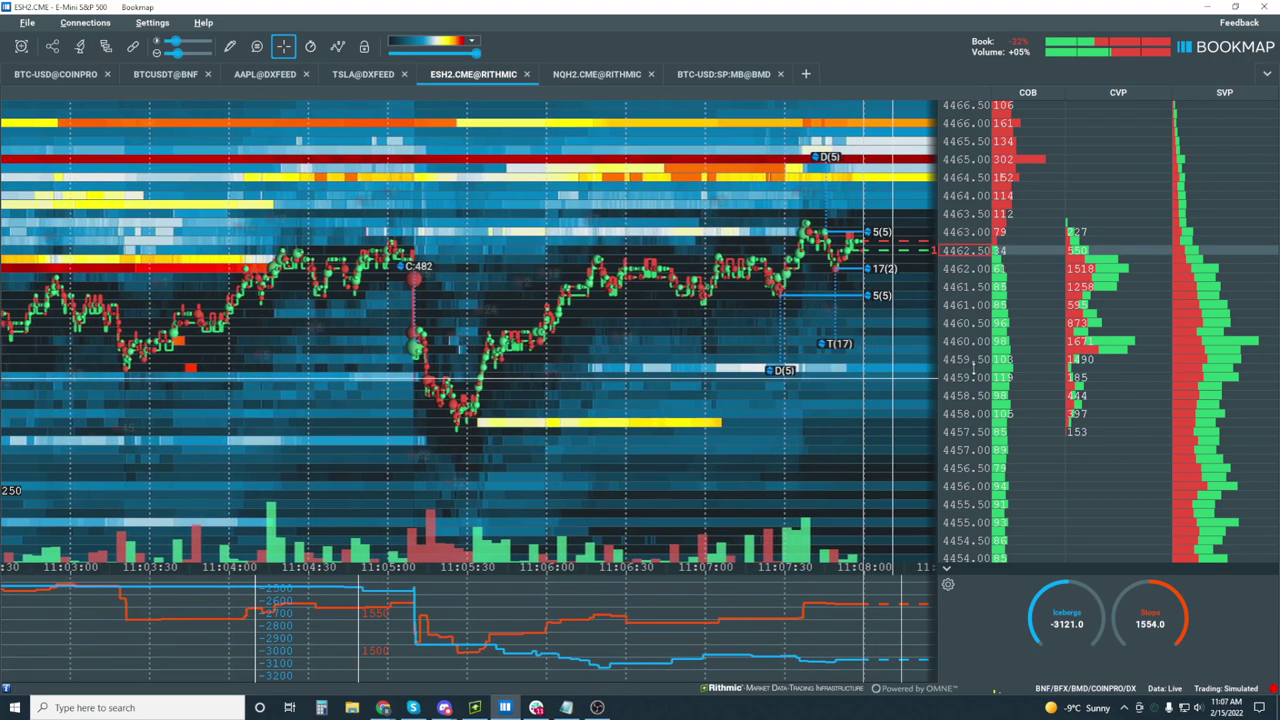
{"action": "scroll", "coordinate": [937, 289], "scroll_direction": "up", "scroll_amount": 3}
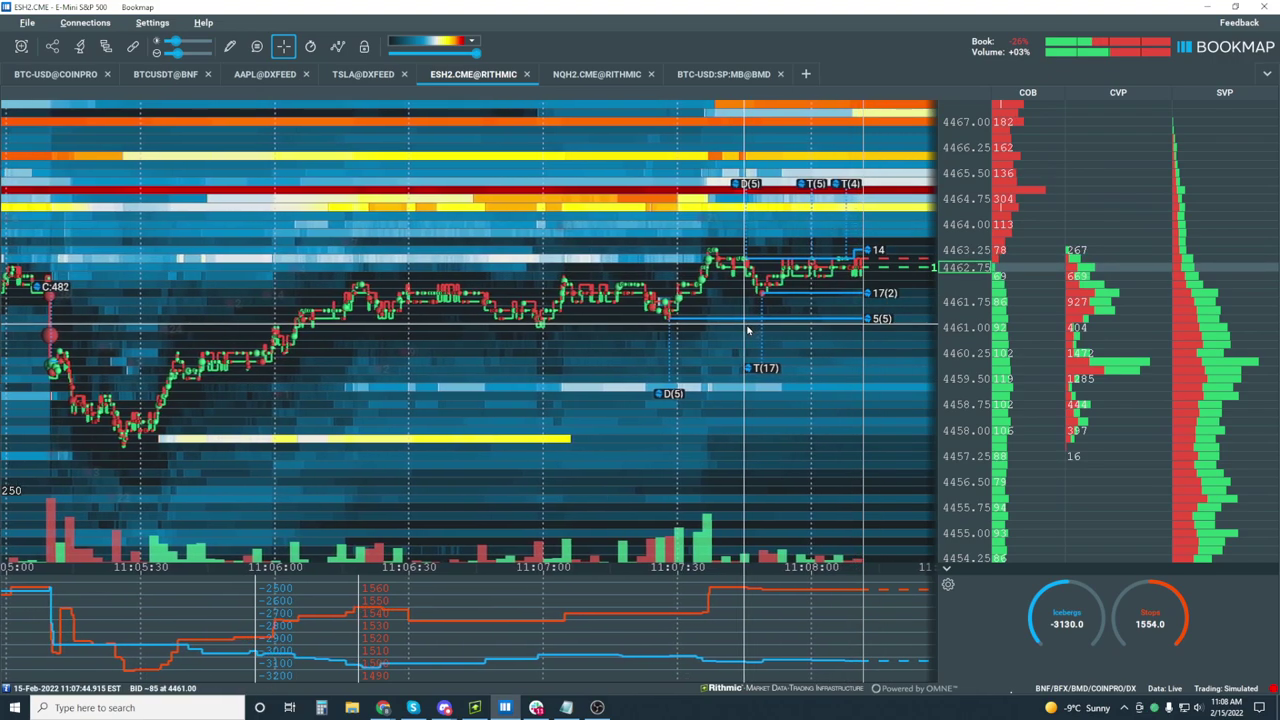
{"action": "scroll", "coordinate": [746, 332], "scroll_direction": "down", "scroll_amount": 2}
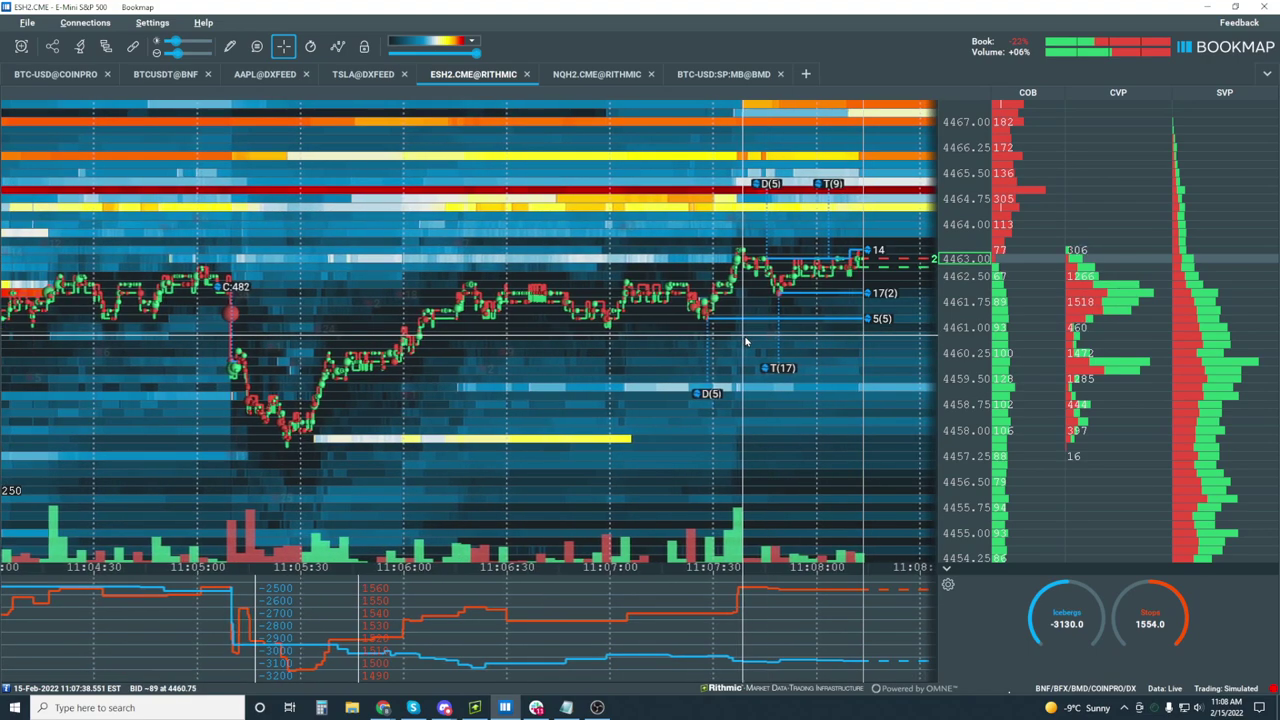
{"action": "scroll", "coordinate": [746, 341], "scroll_direction": "down", "scroll_amount": 2}
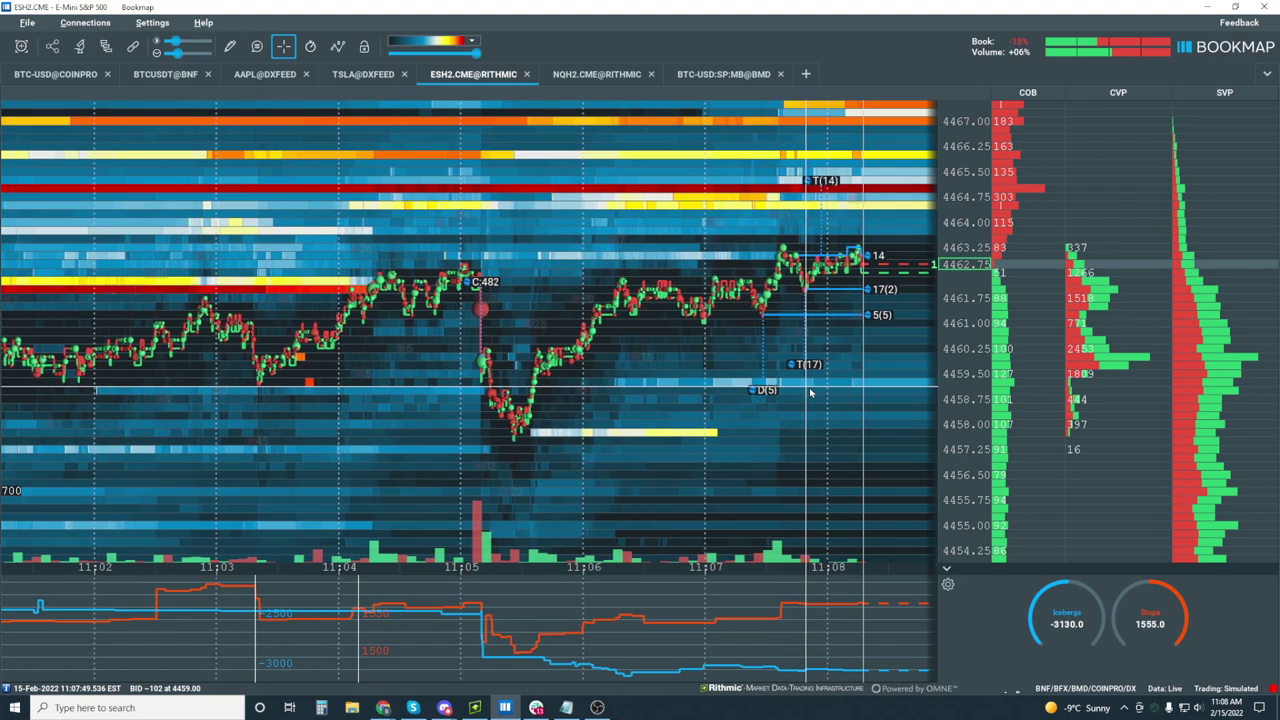
{"action": "scroll", "coordinate": [810, 393], "scroll_direction": "down", "scroll_amount": 2}
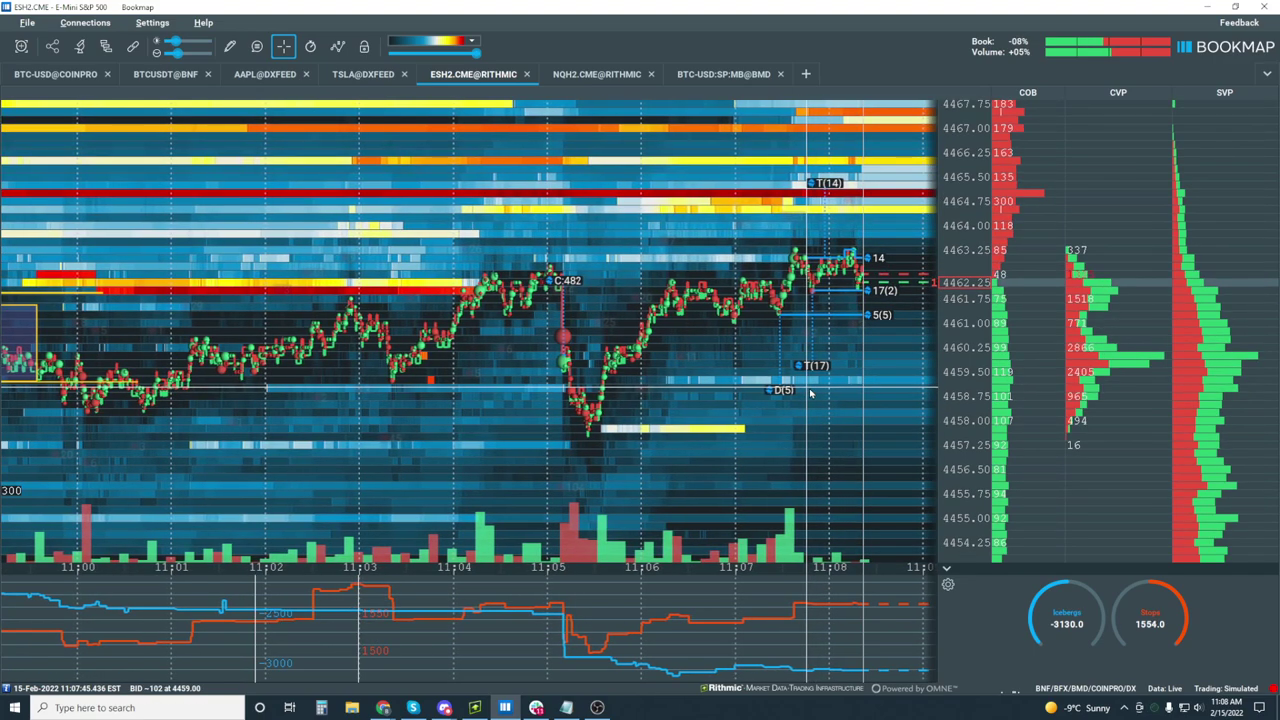
Compare the push towards 4464.00 since the 11:05 low with the swings and markers since 10:00.
{"action": "scroll", "coordinate": [810, 393], "scroll_direction": "down", "scroll_amount": 5}
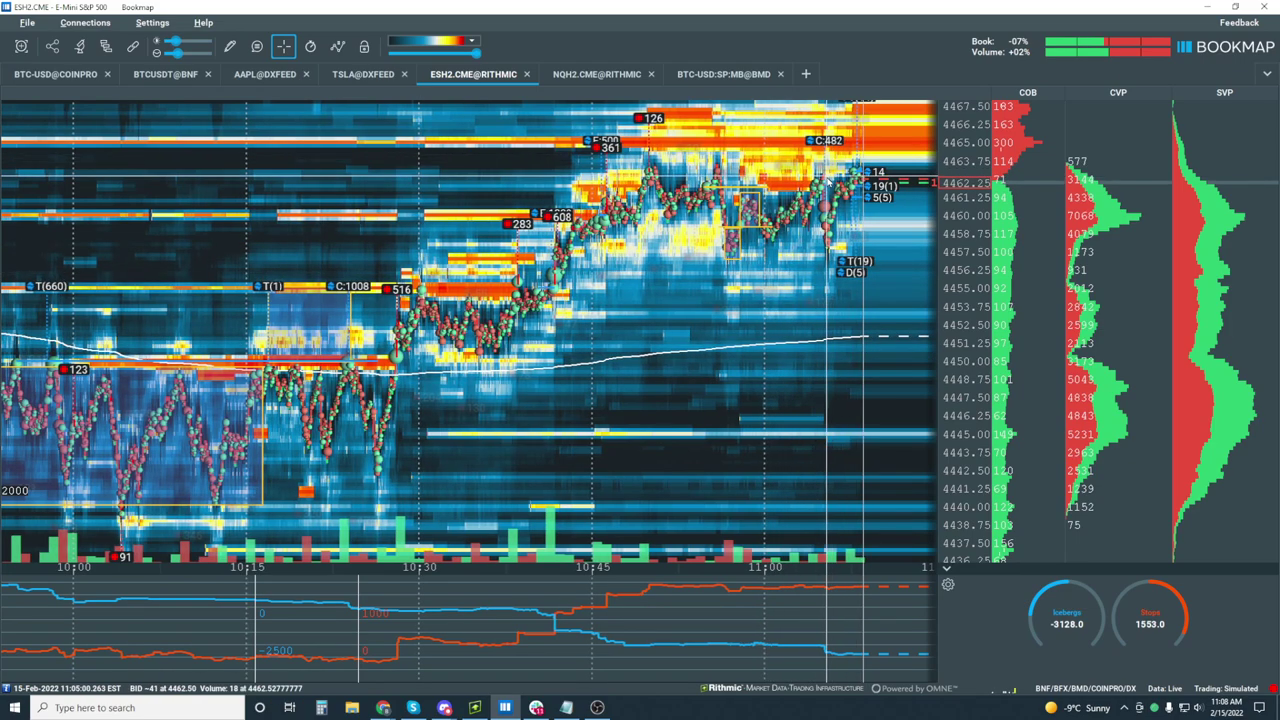
{"action": "scroll", "coordinate": [816, 180], "scroll_direction": "up", "scroll_amount": 3}
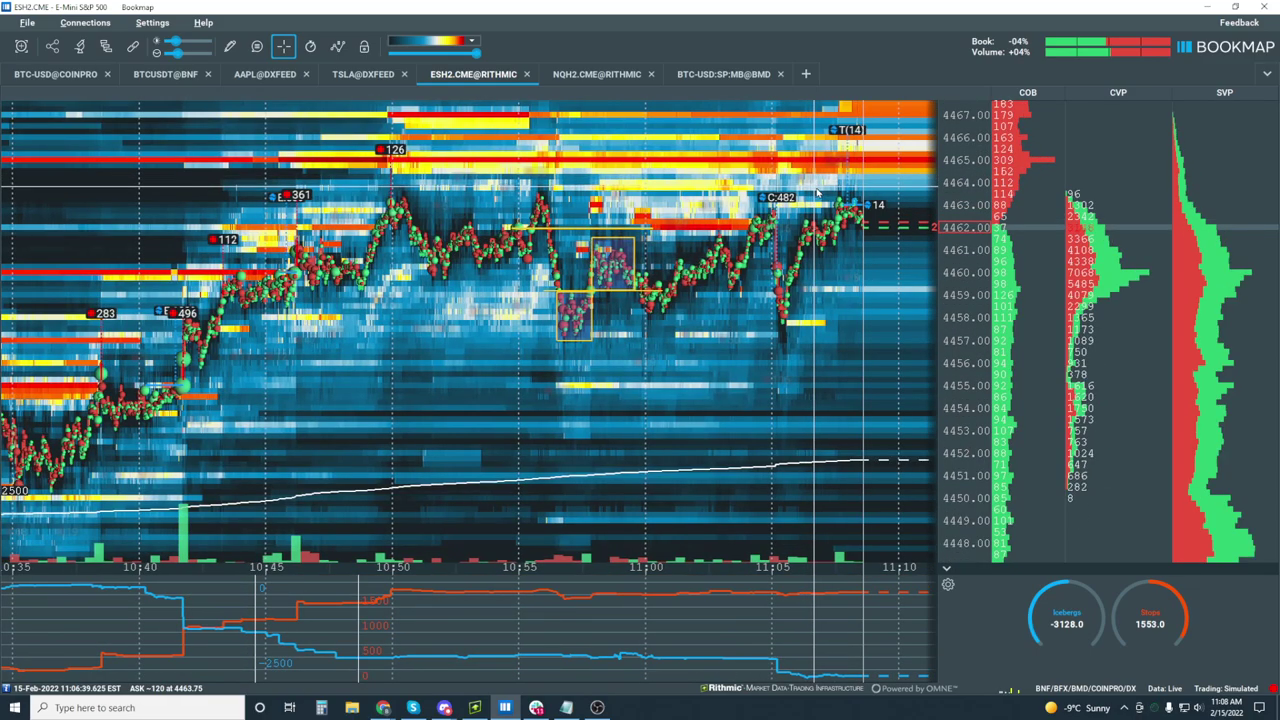
{"action": "scroll", "coordinate": [828, 200], "scroll_direction": "up", "scroll_amount": 2}
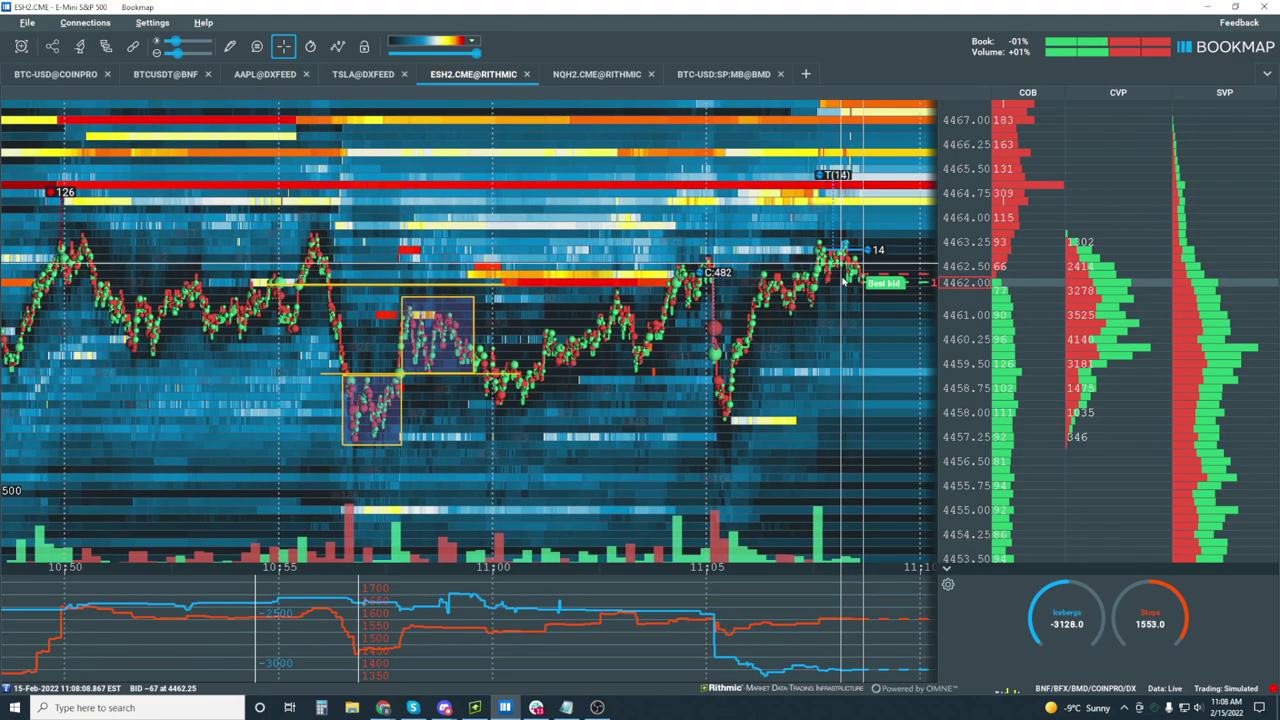
{"action": "scroll", "coordinate": [836, 290], "scroll_direction": "up", "scroll_amount": 1}
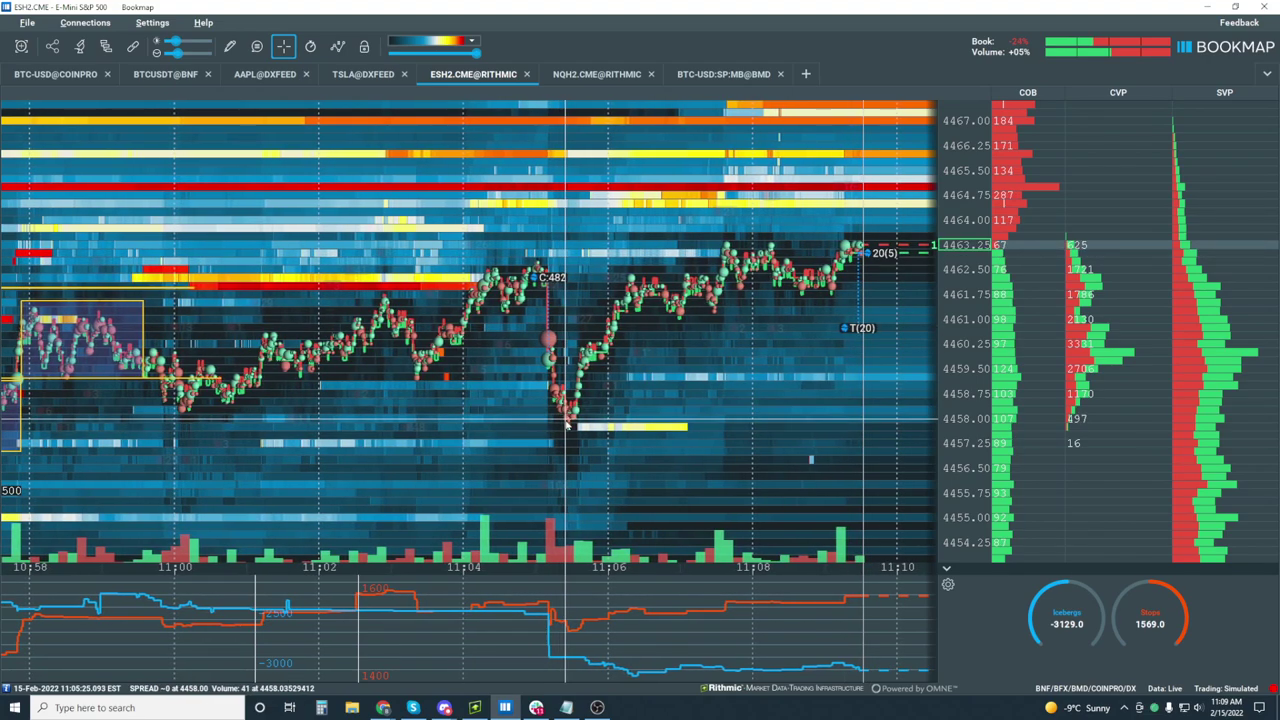
{"action": "scroll", "coordinate": [541, 353], "scroll_direction": "up", "scroll_amount": 2}
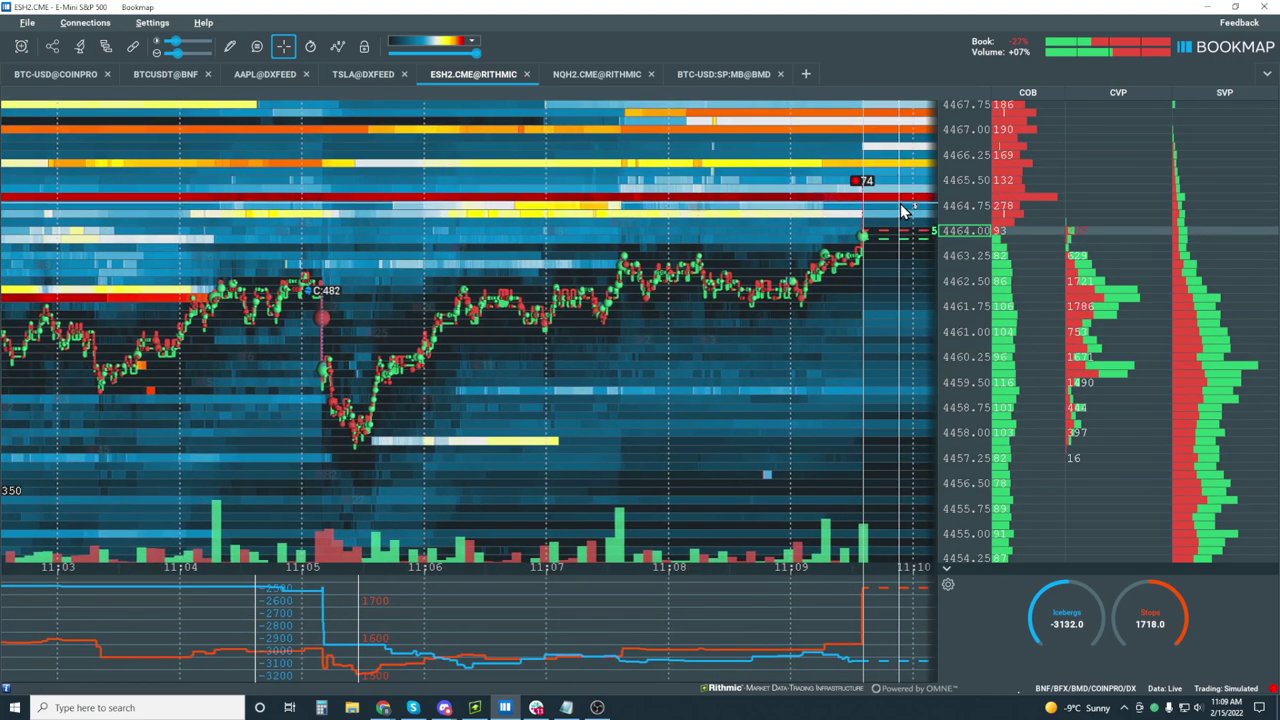
Inspect the individual sell trades and iceberg executions of the drop at 11:05:09 on a millisecond scale.
{"action": "scroll", "coordinate": [471, 387], "scroll_direction": "up", "scroll_amount": 5}
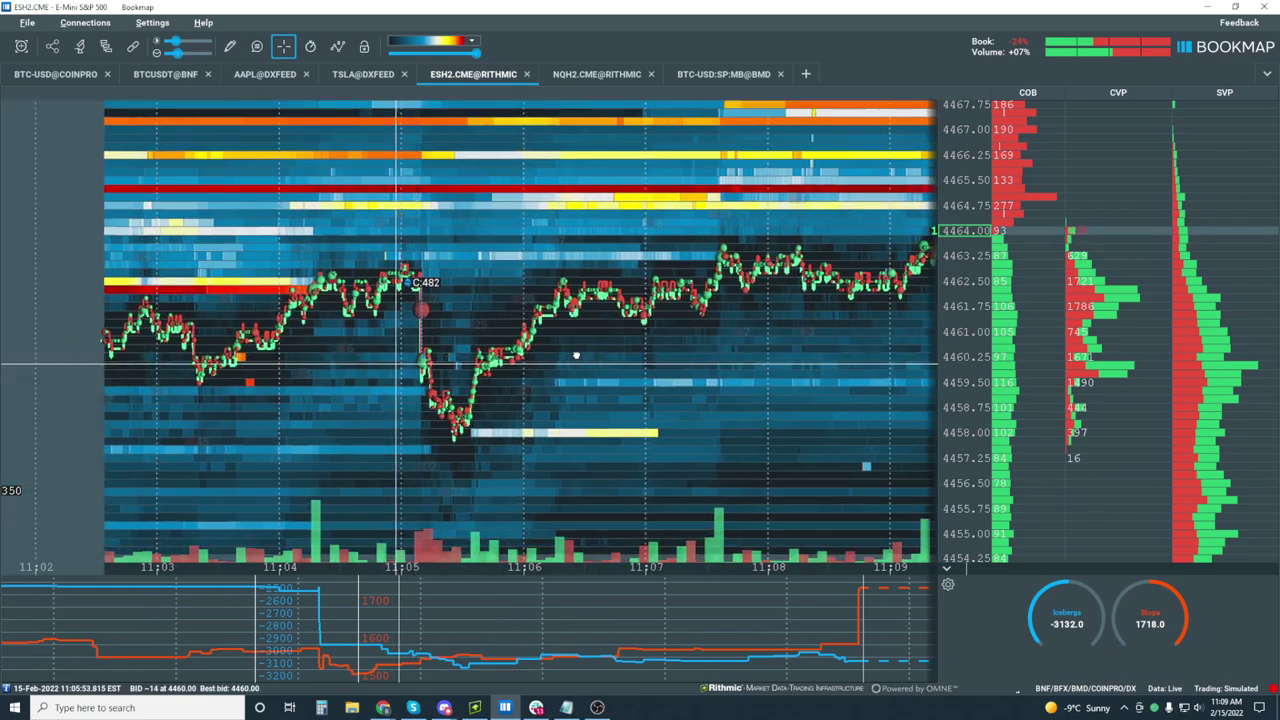
{"action": "scroll", "coordinate": [550, 300], "scroll_direction": "up", "scroll_amount": 5}
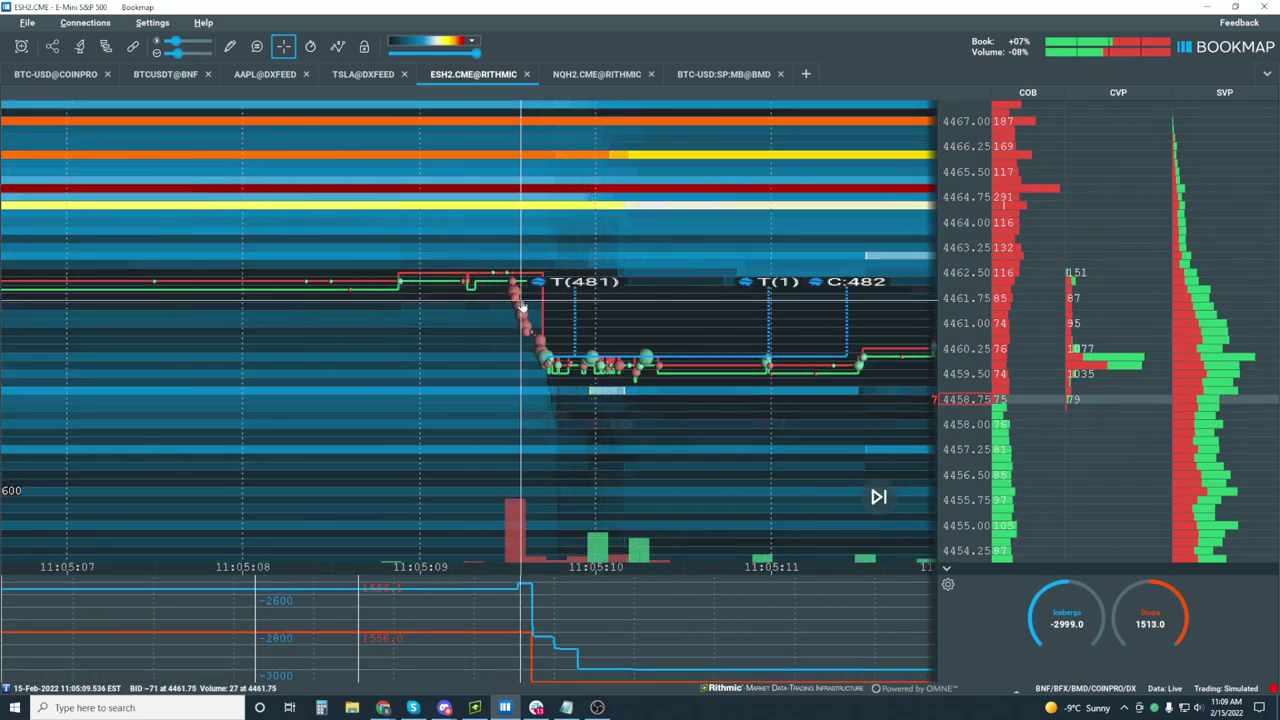
{"action": "scroll", "coordinate": [796, 330], "scroll_direction": "up", "scroll_amount": 3}
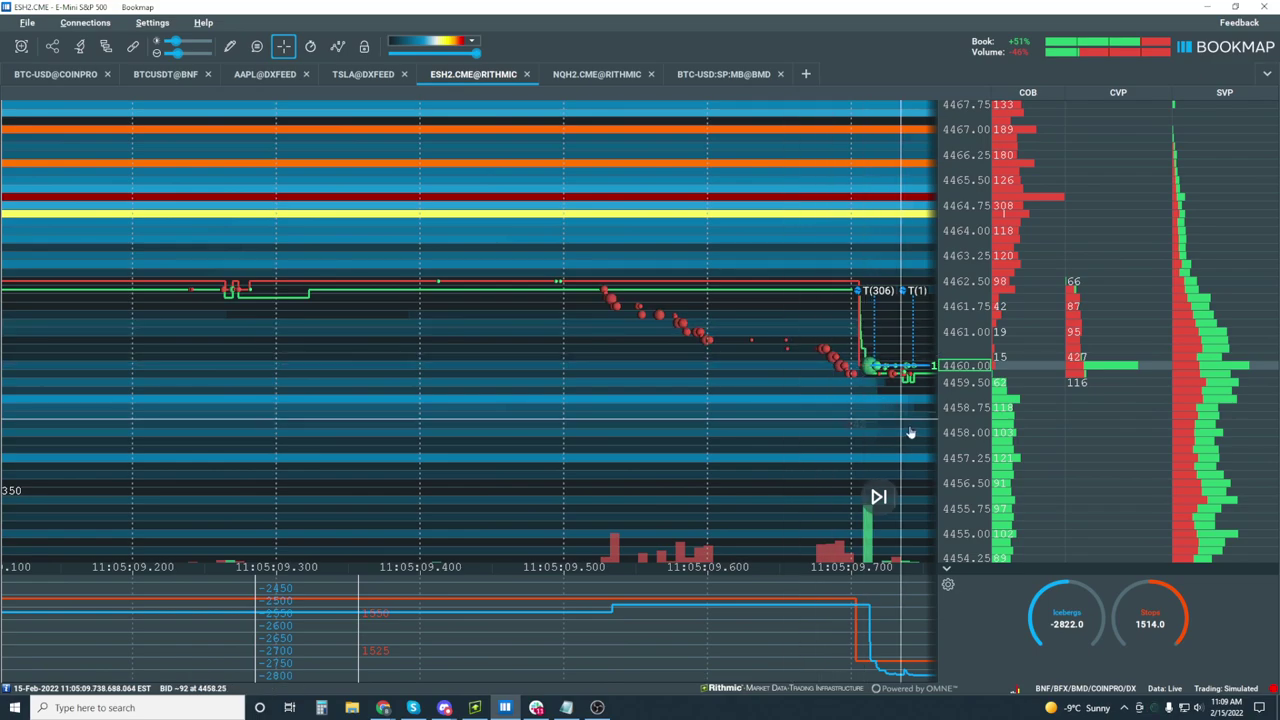
{"action": "scroll", "coordinate": [855, 375], "scroll_direction": "up", "scroll_amount": 2}
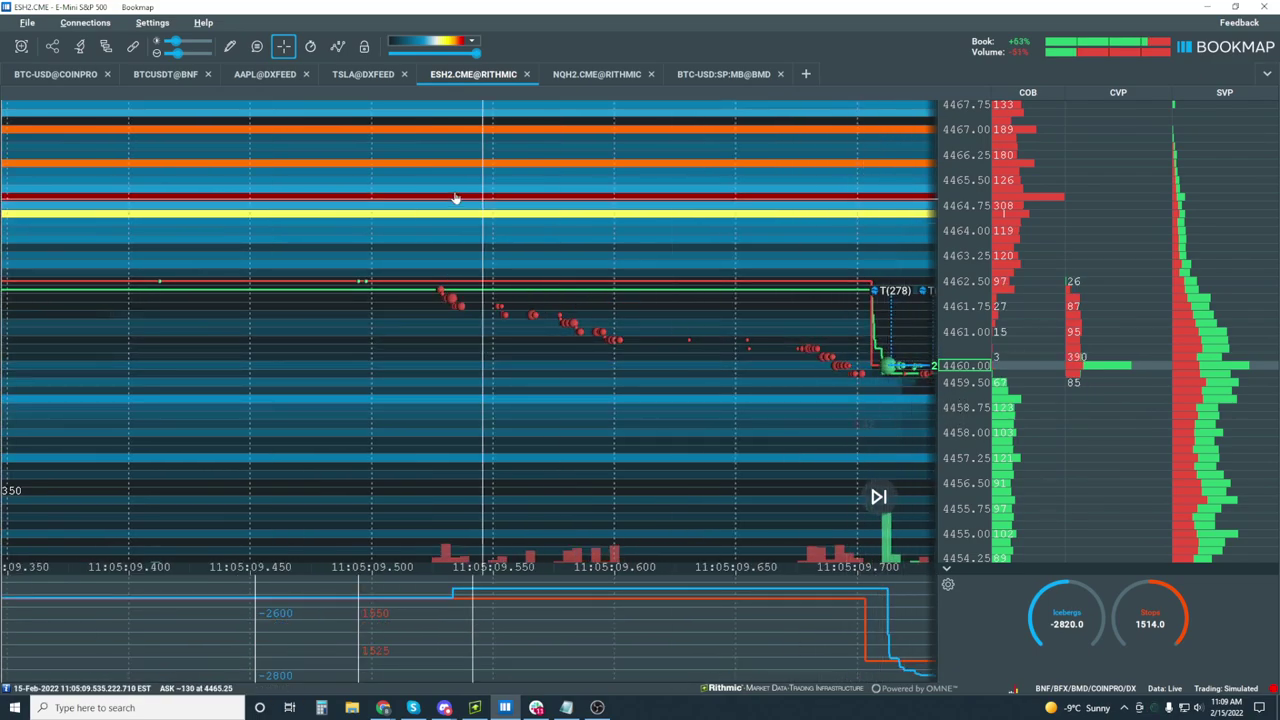
Set the stops' SD multiplier to 0.0 in the Stops&Icebergs On-Chart add-on settings.
{"action": "left_click", "coordinate": [105, 47]}
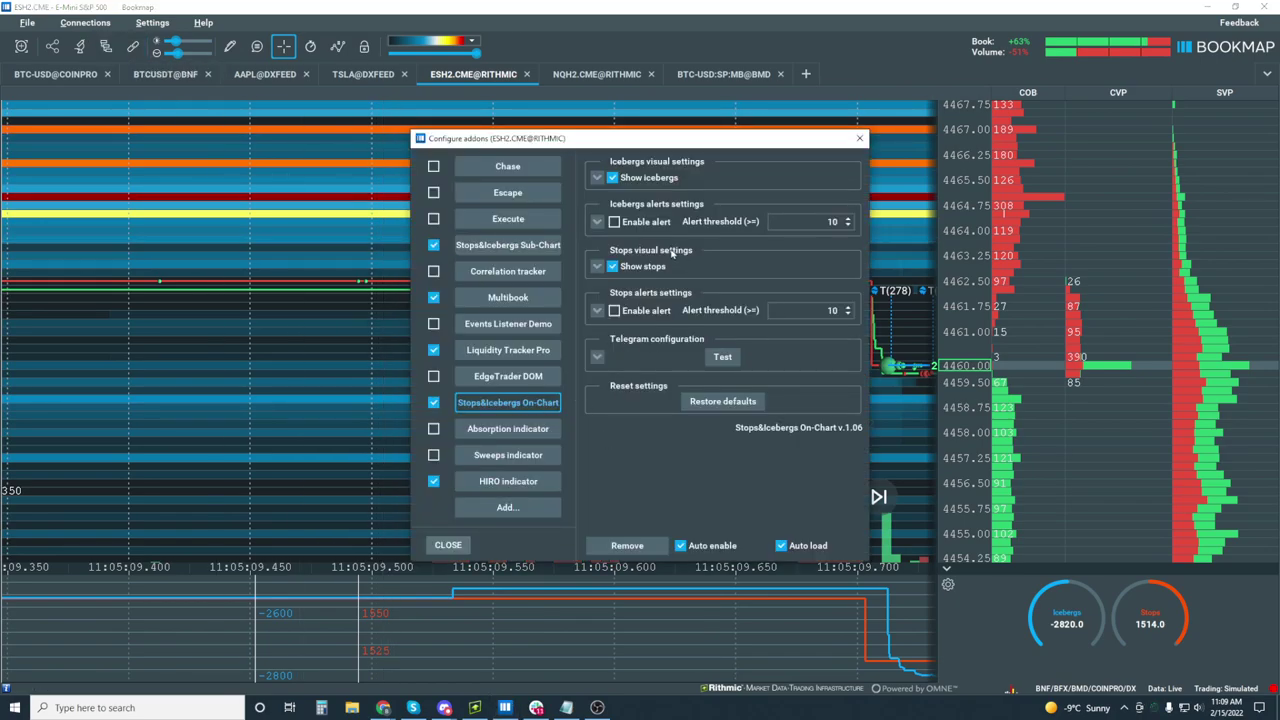
{"action": "left_click", "coordinate": [597, 267]}
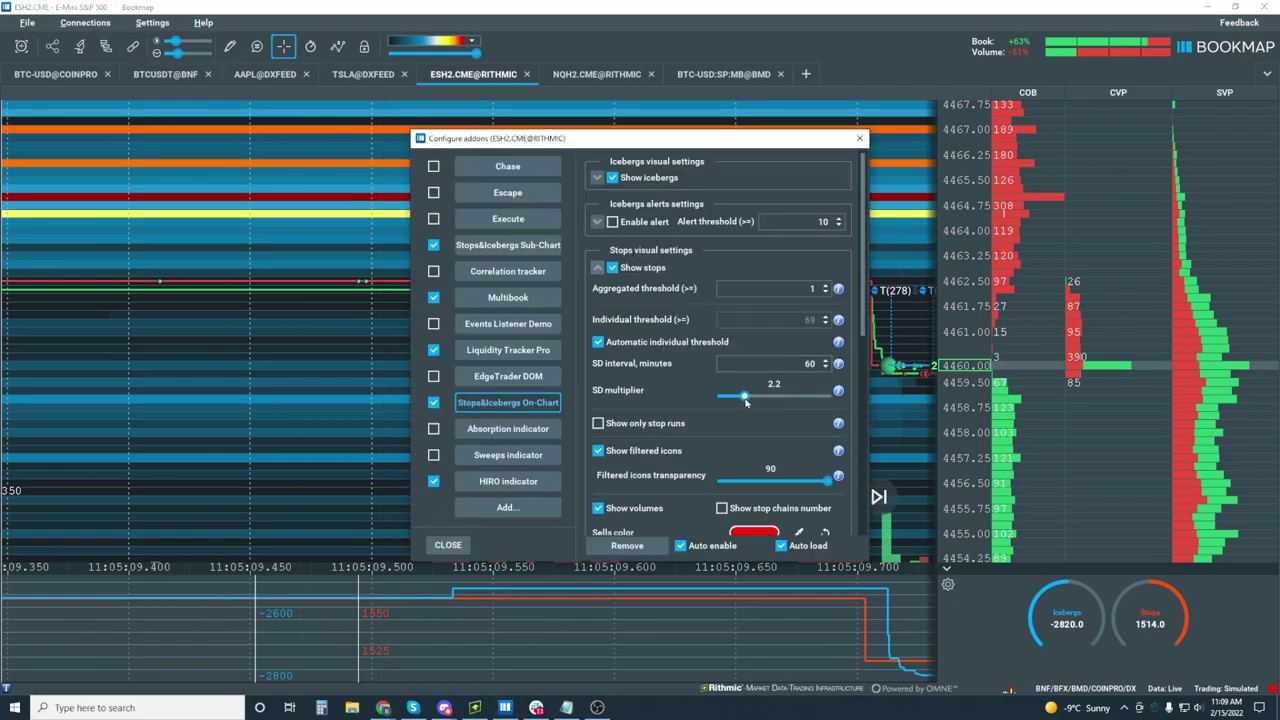
{"action": "left_click_drag", "start_coordinate": [823, 140], "coordinate": [453, 91]}
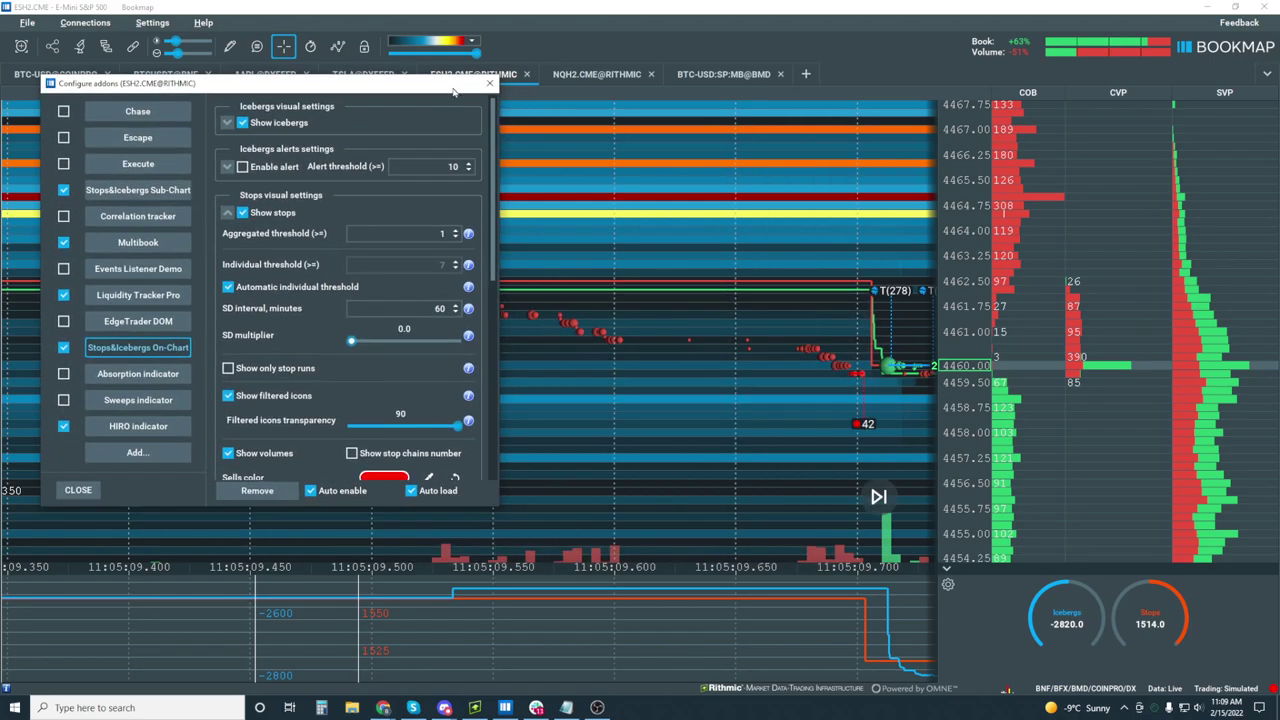
{"action": "left_click", "coordinate": [490, 84]}
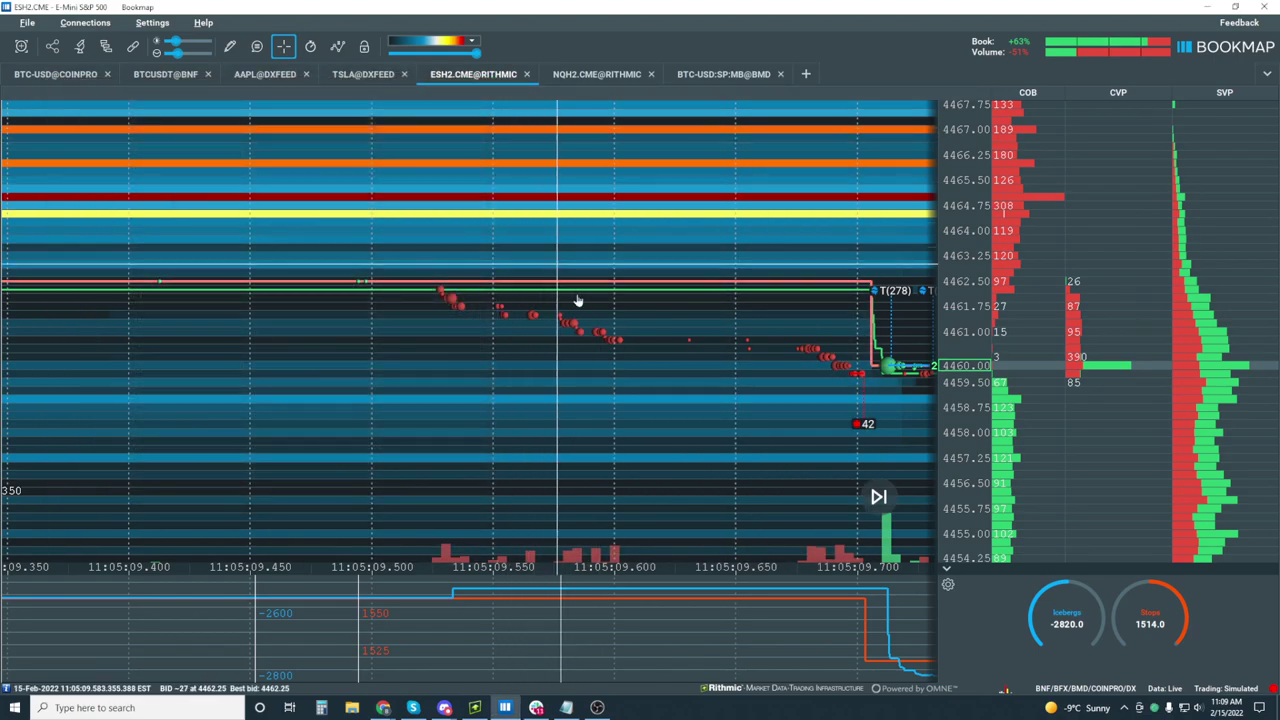
Inspect the sell trades from 4462.25 down to the stop marker at 4459.75 against the resting bid size at each price.
{"action": "left_click_drag", "start_coordinate": [433, 295], "coordinate": [788, 316]}
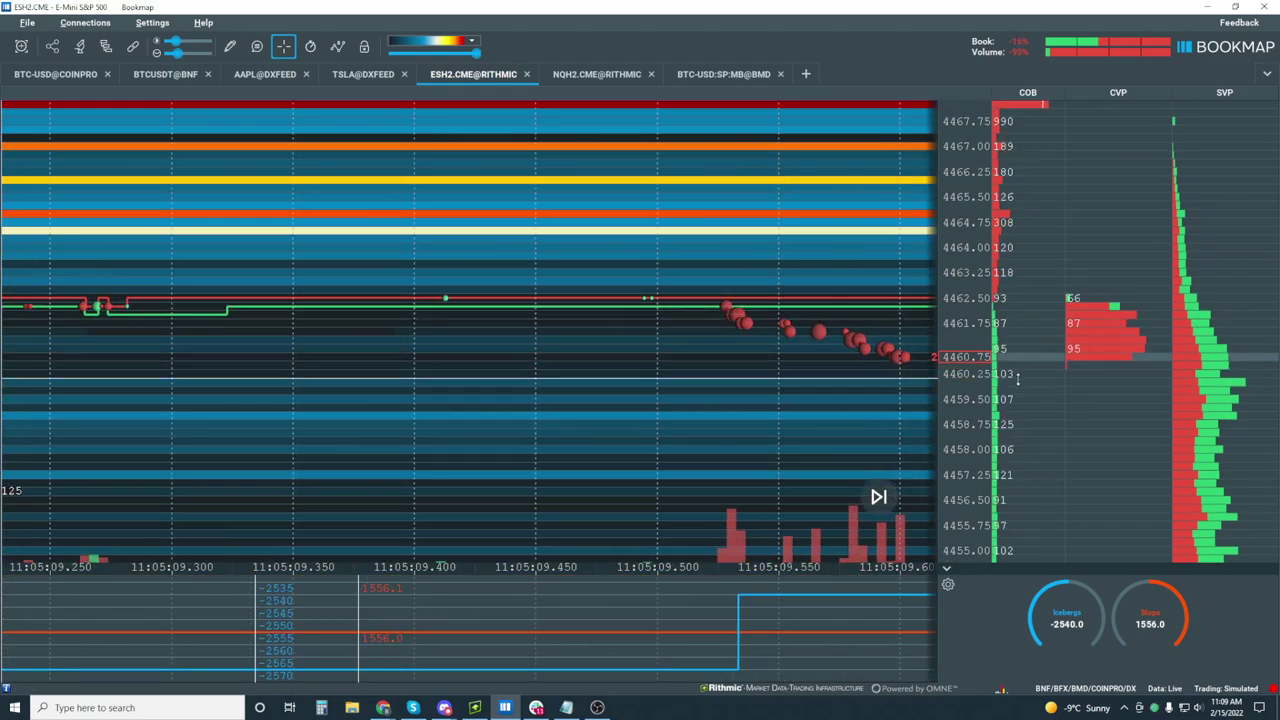
{"action": "scroll", "coordinate": [963, 265], "scroll_direction": "up", "scroll_amount": 3}
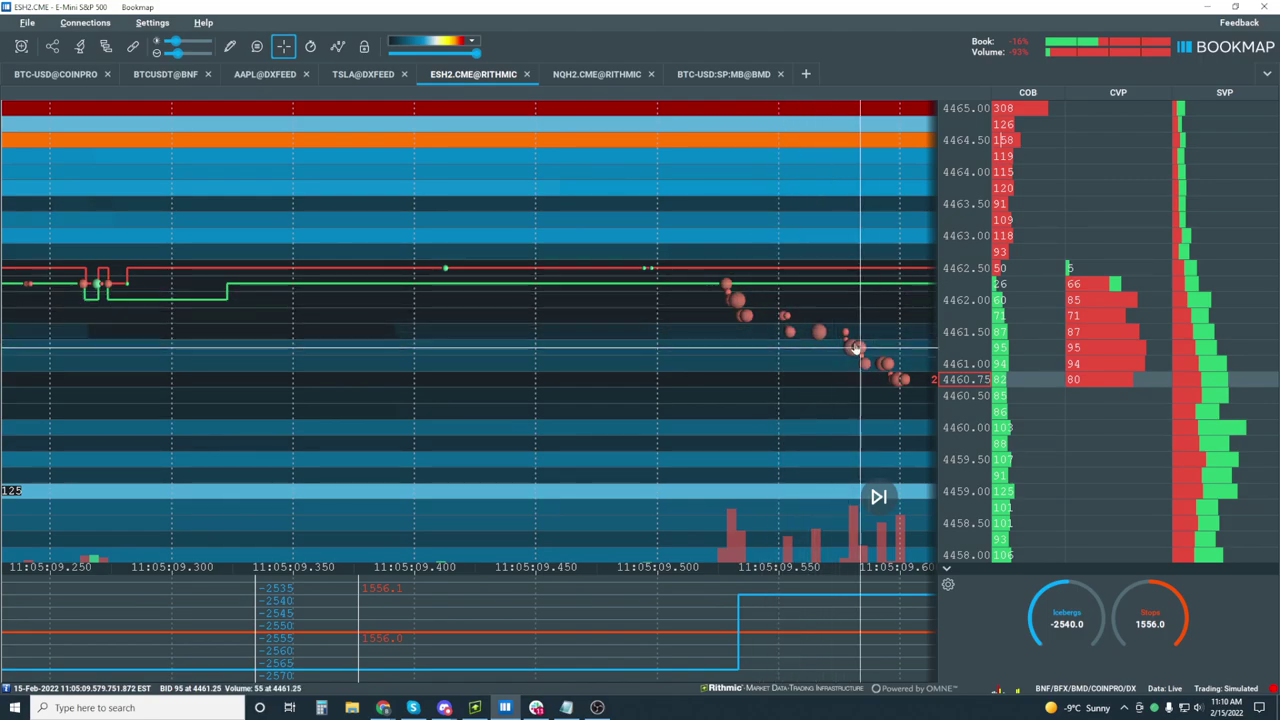
{"action": "scroll", "coordinate": [880, 390], "scroll_direction": "down", "scroll_amount": 2}
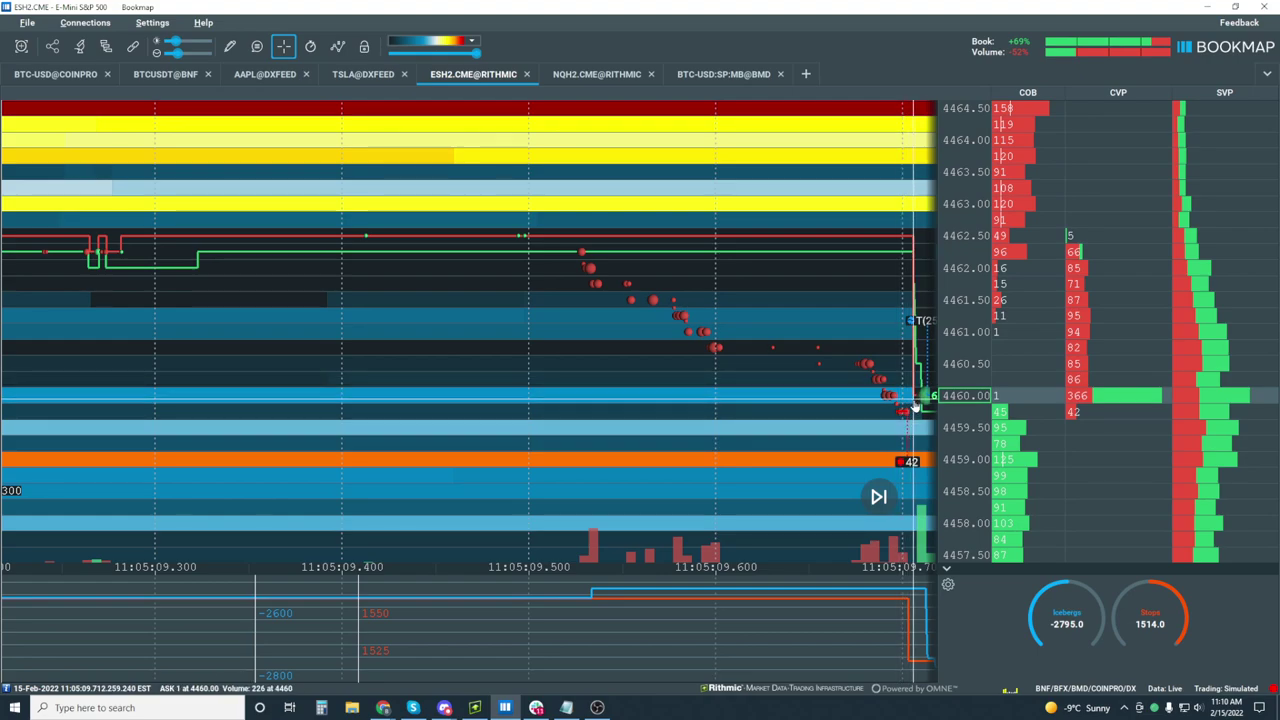
{"action": "scroll", "coordinate": [903, 405], "scroll_direction": "up", "scroll_amount": 3}
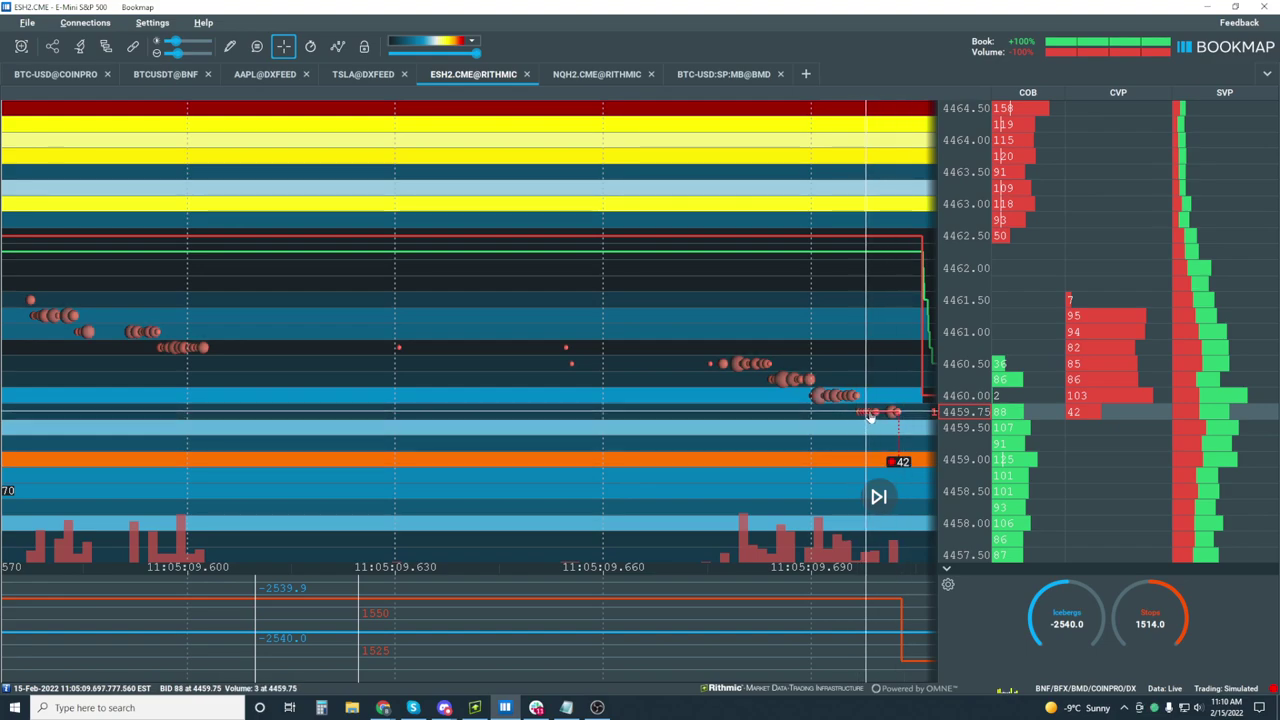
{"action": "scroll", "coordinate": [280, 228], "scroll_direction": "down", "scroll_amount": 2}
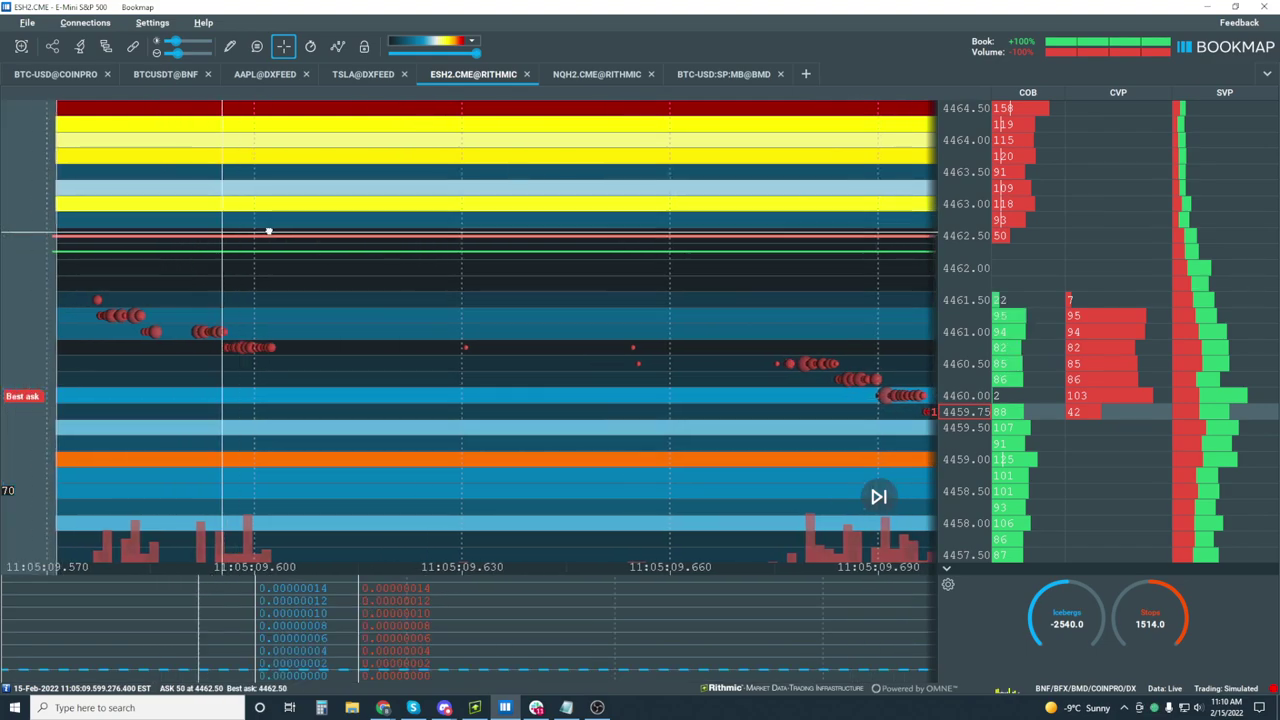
Examine the iceberg executions at 4460.00 and the stop markers after the 11:05:09 drop, through to 11:05:25.
{"action": "scroll", "coordinate": [288, 228], "scroll_direction": "down", "scroll_amount": 3}
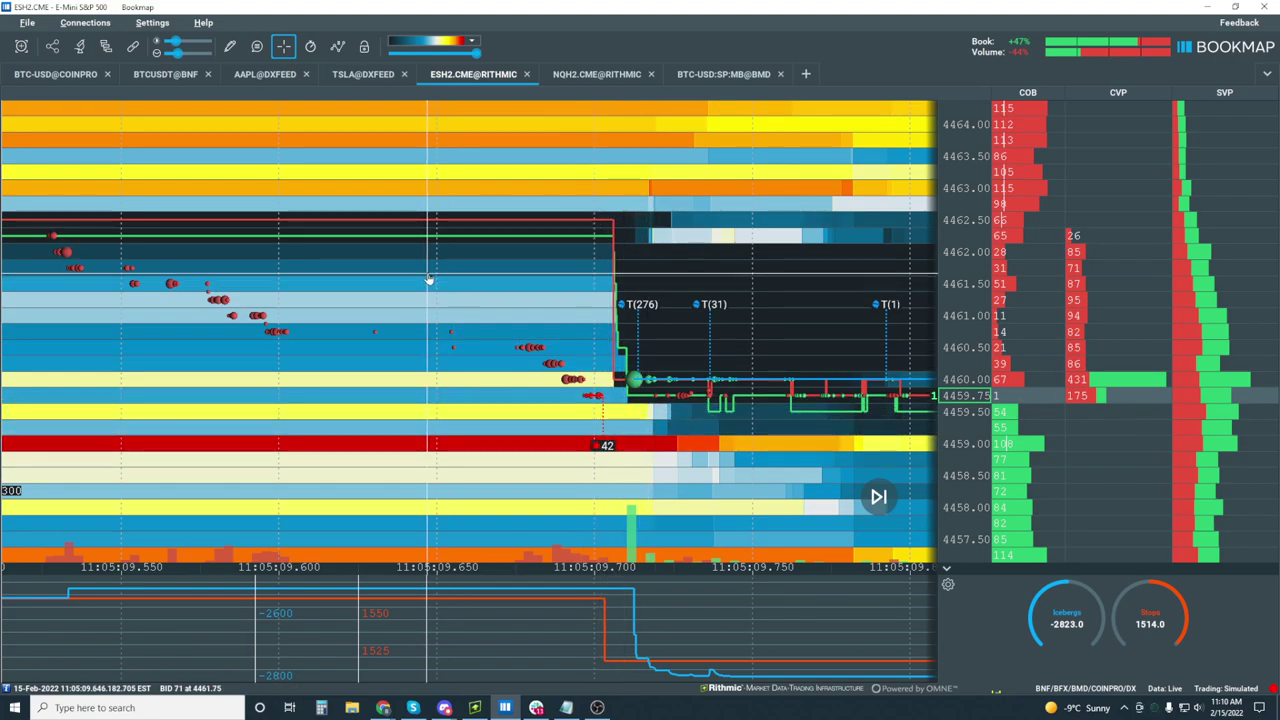
{"action": "scroll", "coordinate": [433, 277], "scroll_direction": "down", "scroll_amount": 2}
{"action": "scroll", "coordinate": [433, 277], "scroll_direction": "down", "scroll_amount": 3}
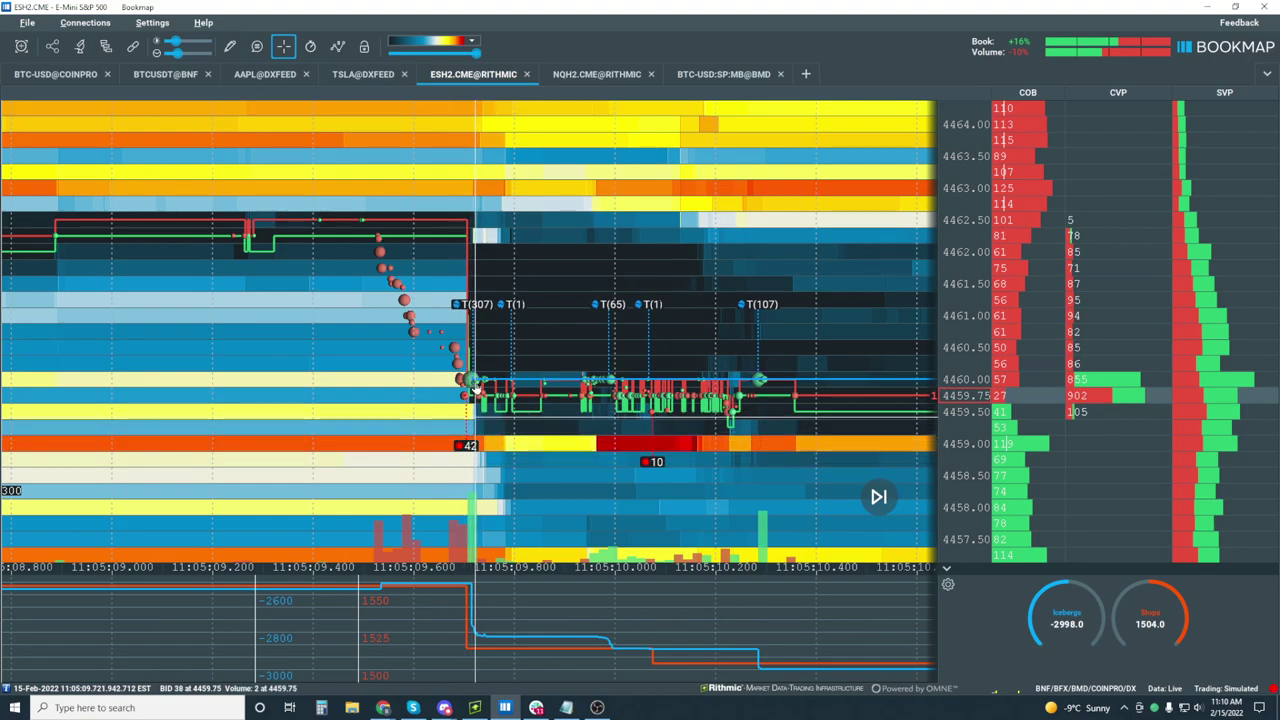
{"action": "left_click_drag", "start_coordinate": [244, 251], "coordinate": [430, 256]}
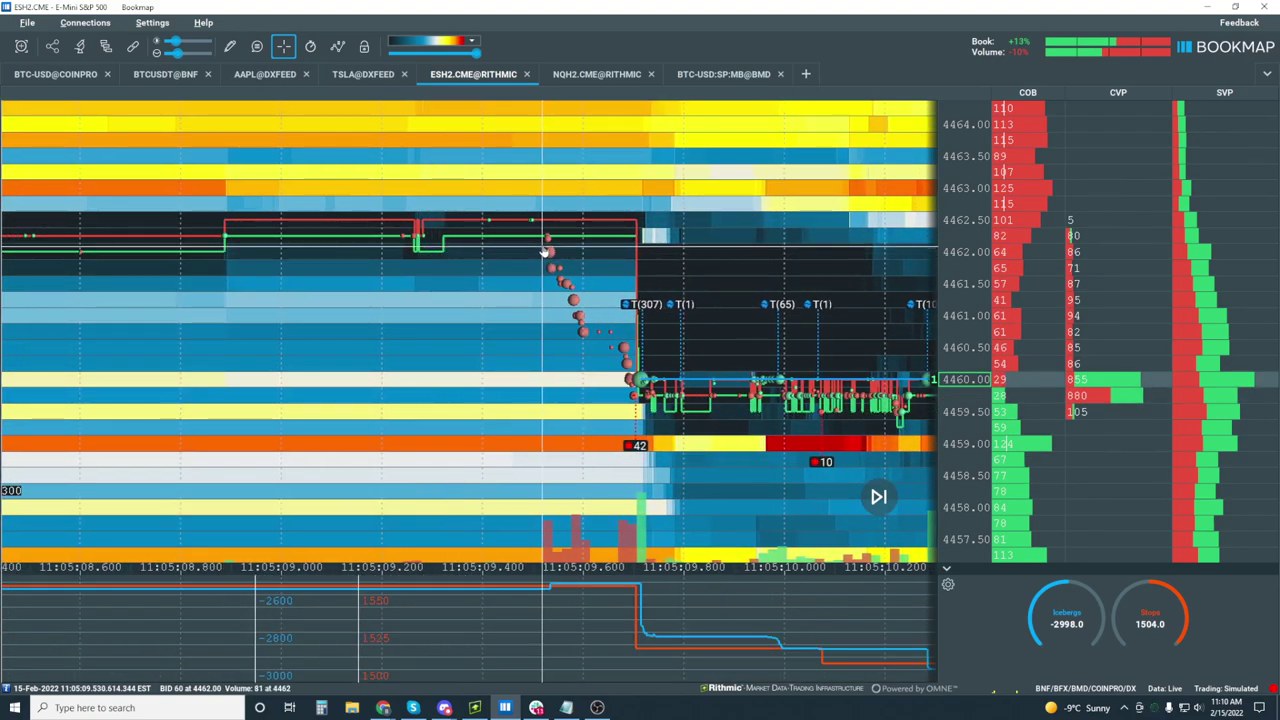
{"action": "scroll", "coordinate": [556, 256], "scroll_direction": "down", "scroll_amount": 3}
{"action": "scroll", "coordinate": [556, 256], "scroll_direction": "down", "scroll_amount": 6}
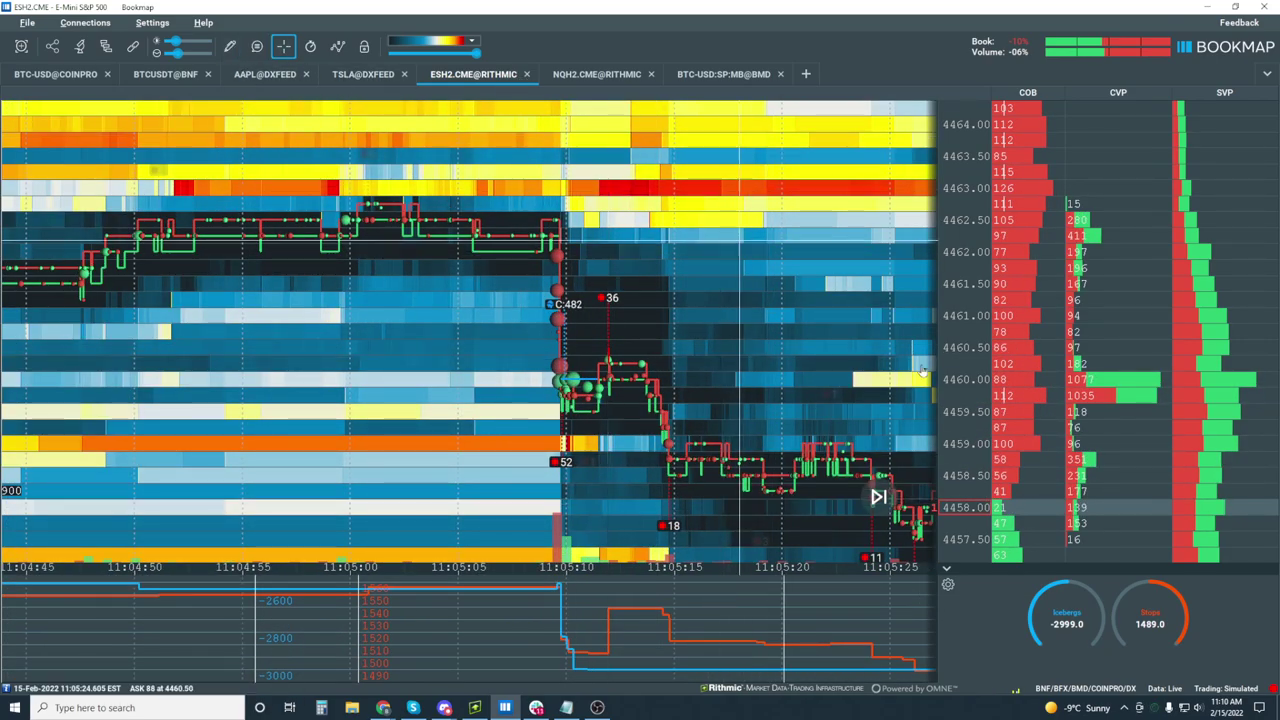
Compare the 11:05 drop with the newer 11:10 drop, including the stop markers around both moves.
{"action": "scroll", "coordinate": [875, 505], "scroll_direction": "down", "scroll_amount": 5}
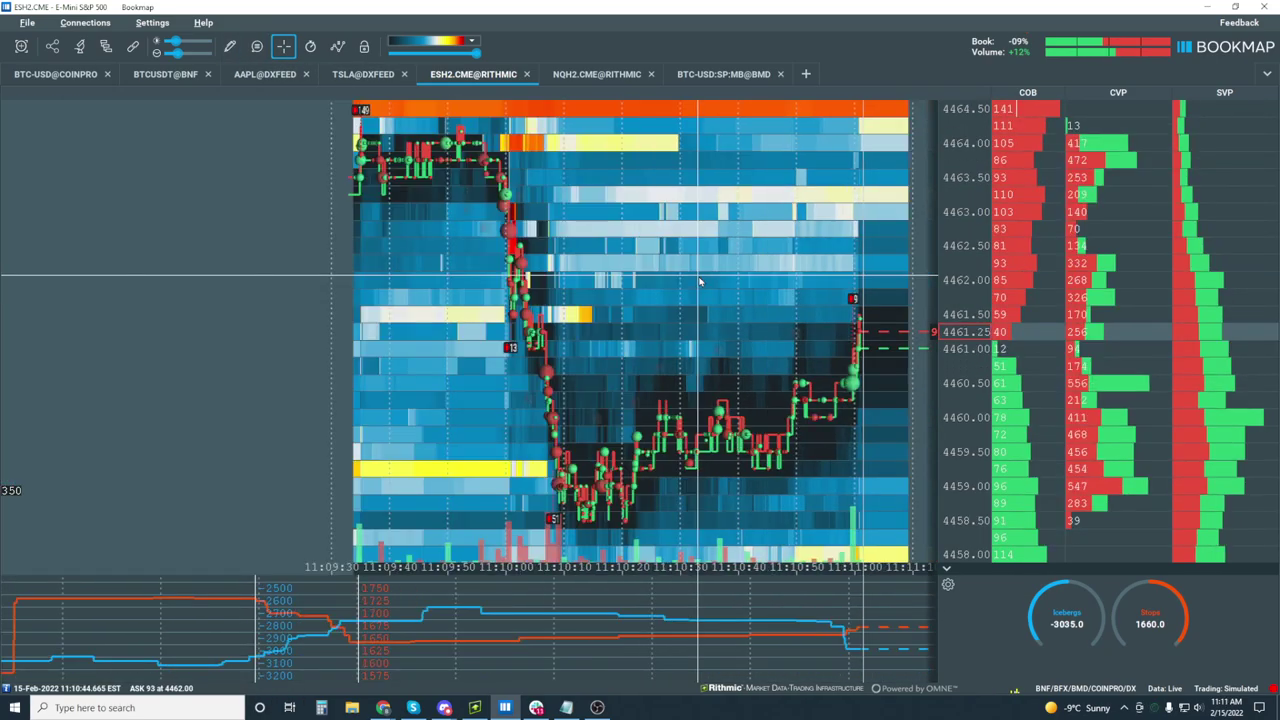
{"action": "scroll", "coordinate": [757, 232], "scroll_direction": "down", "scroll_amount": 3}
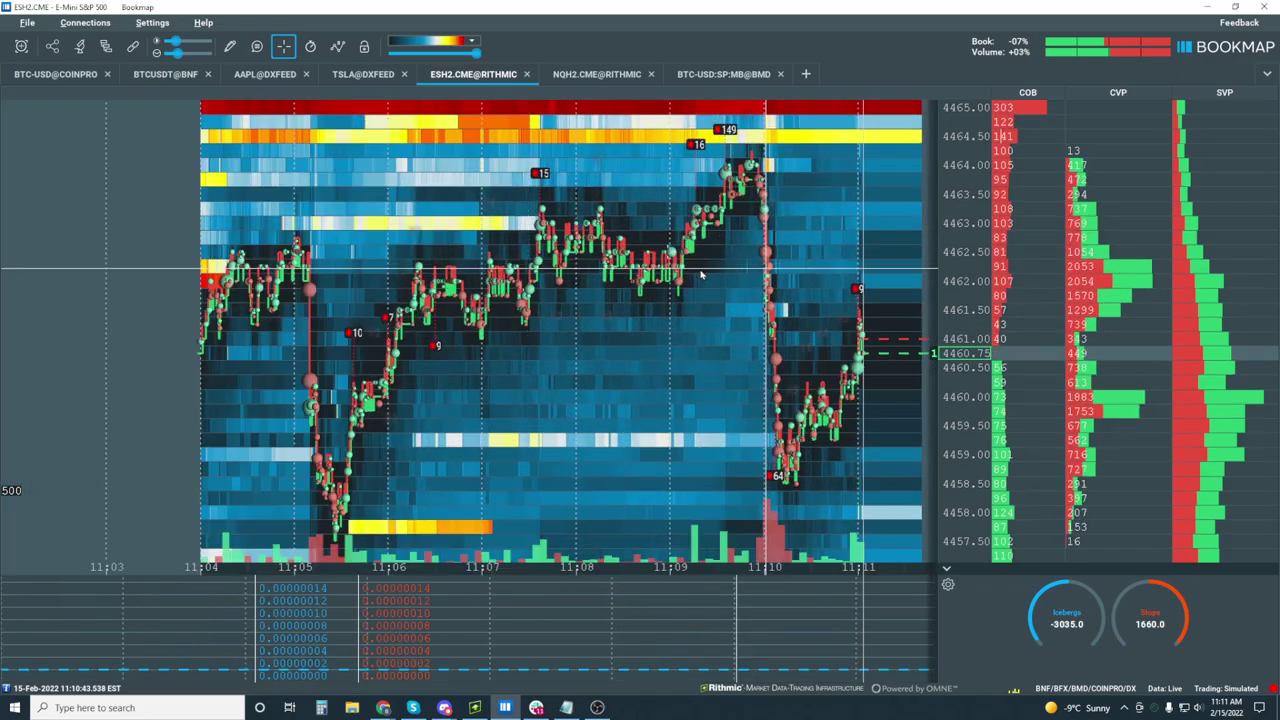
{"action": "scroll", "coordinate": [735, 212], "scroll_direction": "down", "scroll_amount": 2}
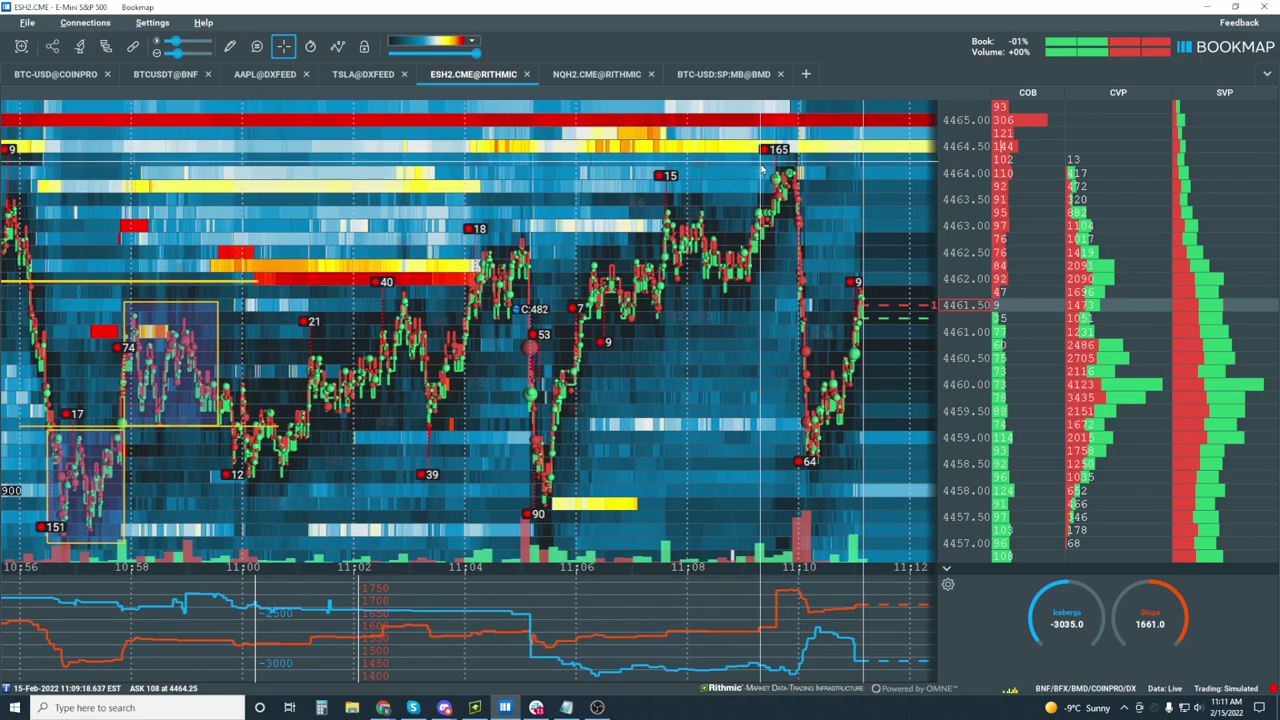
Inspect the sell trades and ask liquidity of the 11:10:00 drop from 4463.00 to 4461.50 on a sub-second scale.
{"action": "scroll", "coordinate": [825, 200], "scroll_direction": "up", "scroll_amount": 5}
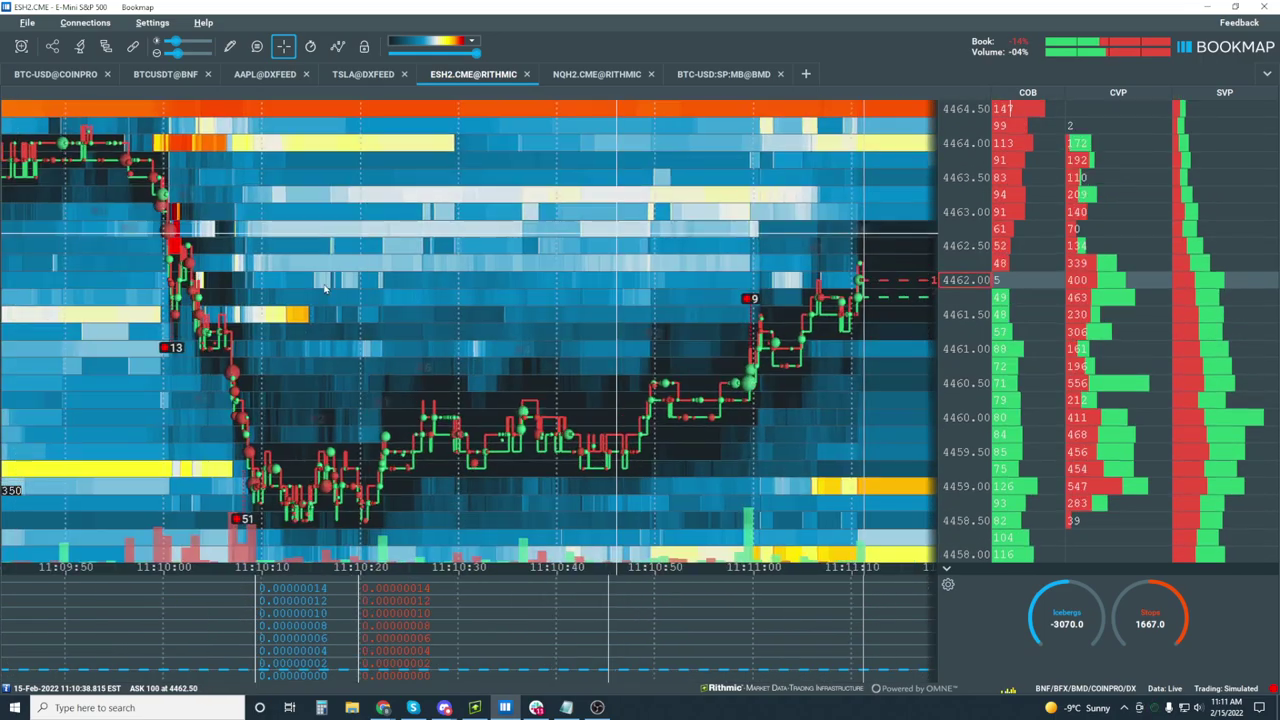
{"action": "scroll", "coordinate": [745, 289], "scroll_direction": "up", "scroll_amount": 3}
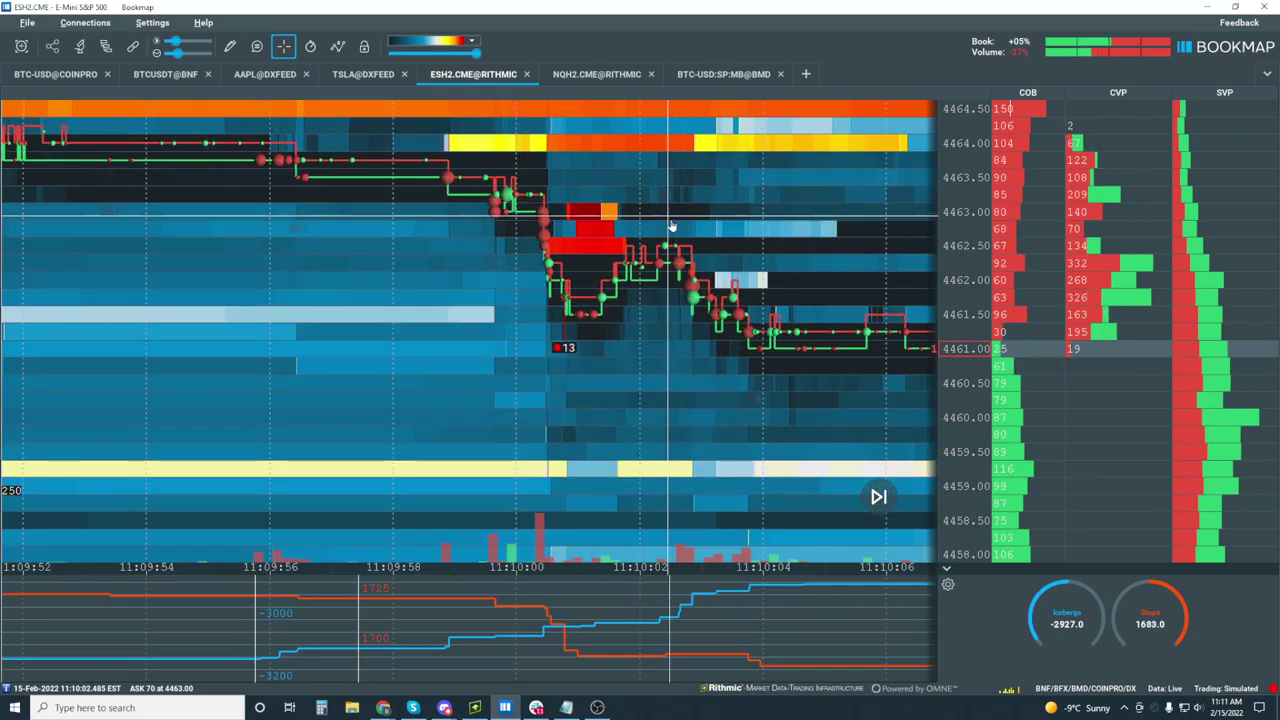
{"action": "scroll", "coordinate": [630, 213], "scroll_direction": "up", "scroll_amount": 3}
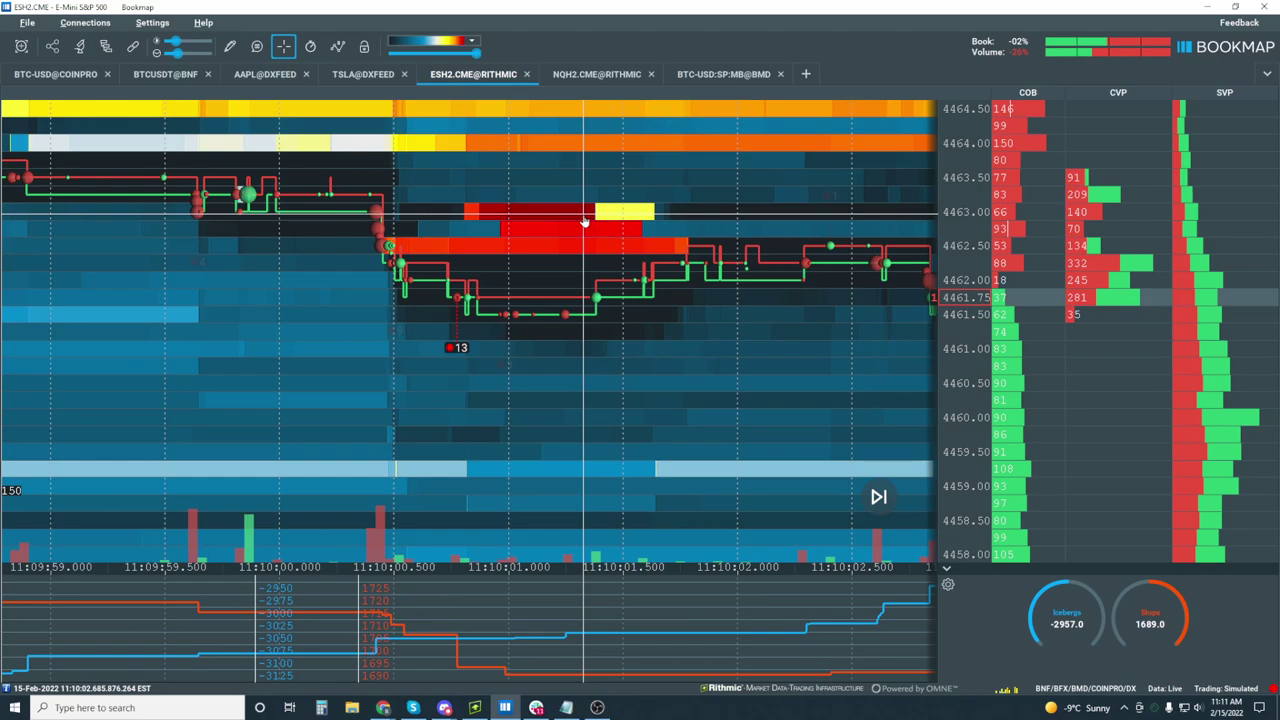
{"action": "scroll", "coordinate": [584, 220], "scroll_direction": "up", "scroll_amount": 3}
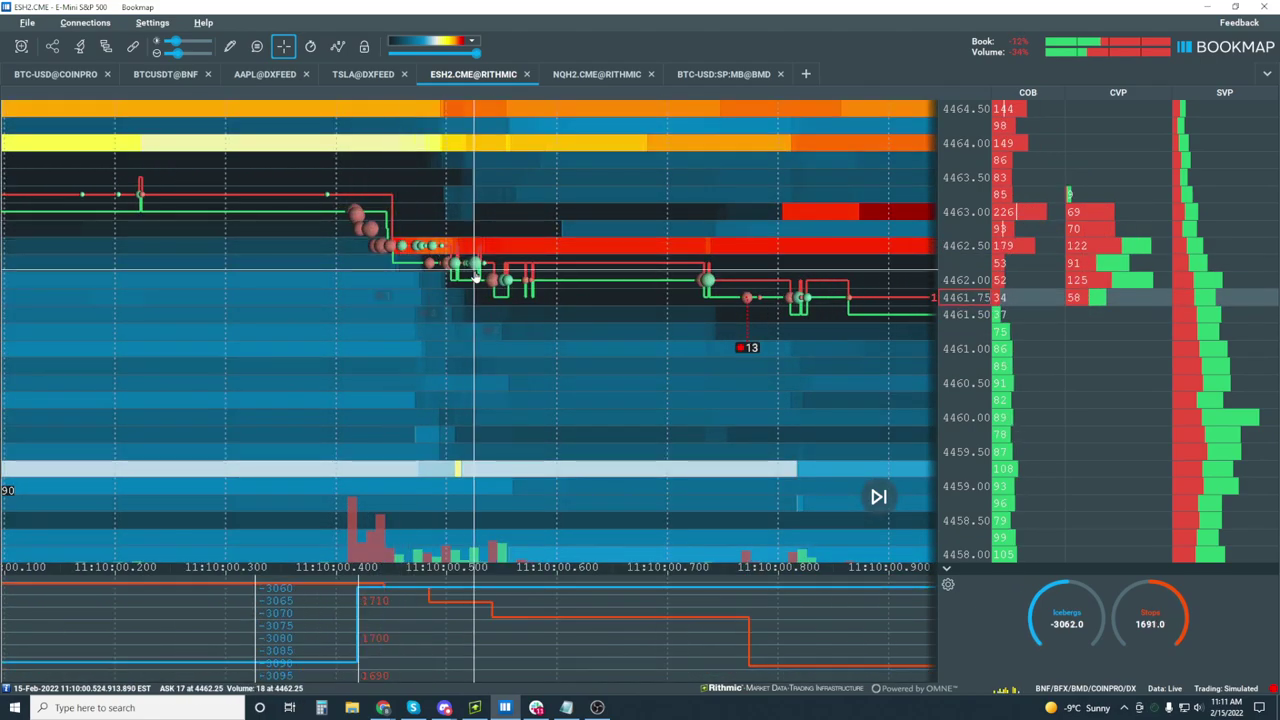
{"action": "scroll", "coordinate": [475, 283], "scroll_direction": "down", "scroll_amount": 6}
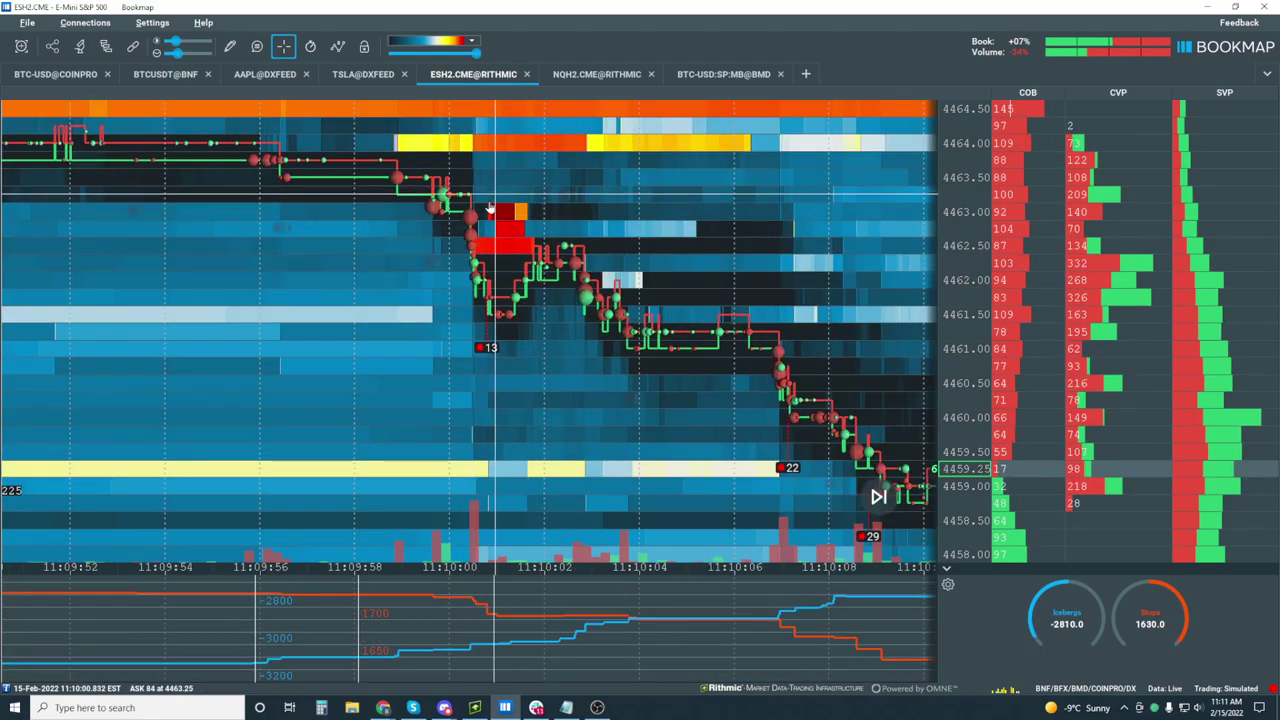
{"action": "scroll", "coordinate": [489, 281], "scroll_direction": "up", "scroll_amount": 7}
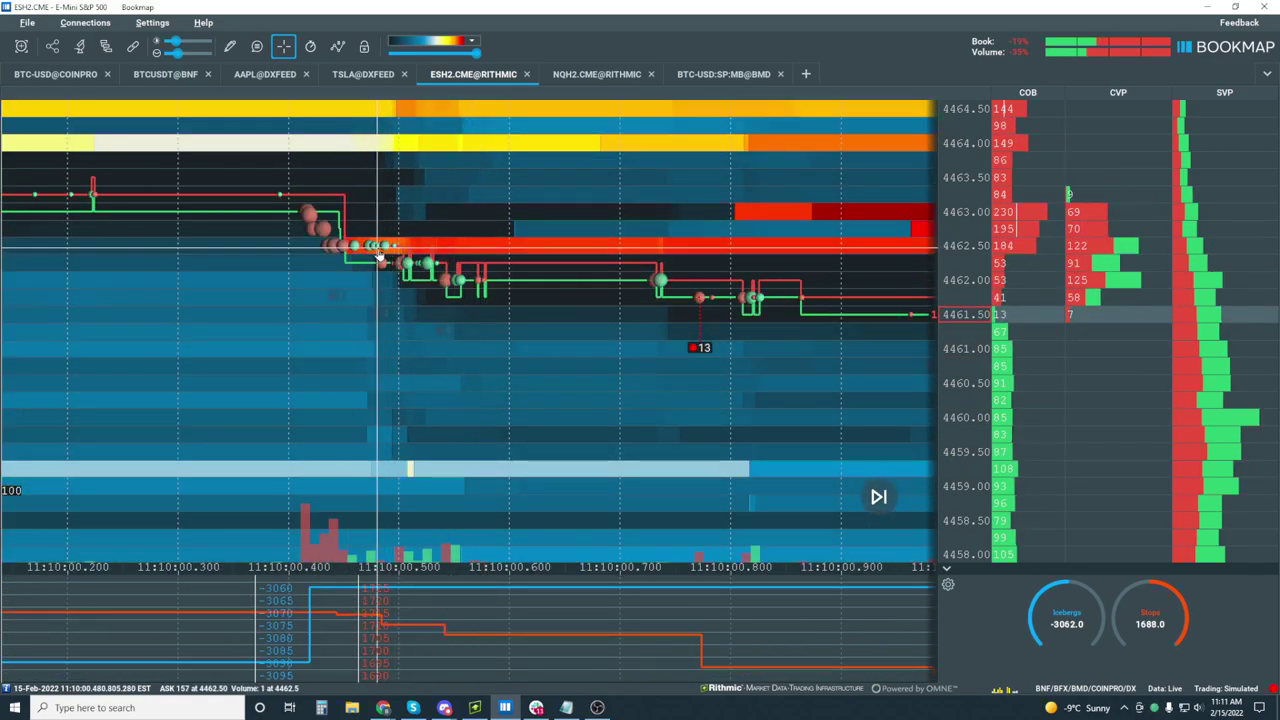
Examine the large ask orders at 4462.50 to 4463.00 just after 11:10:00 against the price action around them.
{"action": "scroll", "coordinate": [383, 266], "scroll_direction": "down", "scroll_amount": 5}
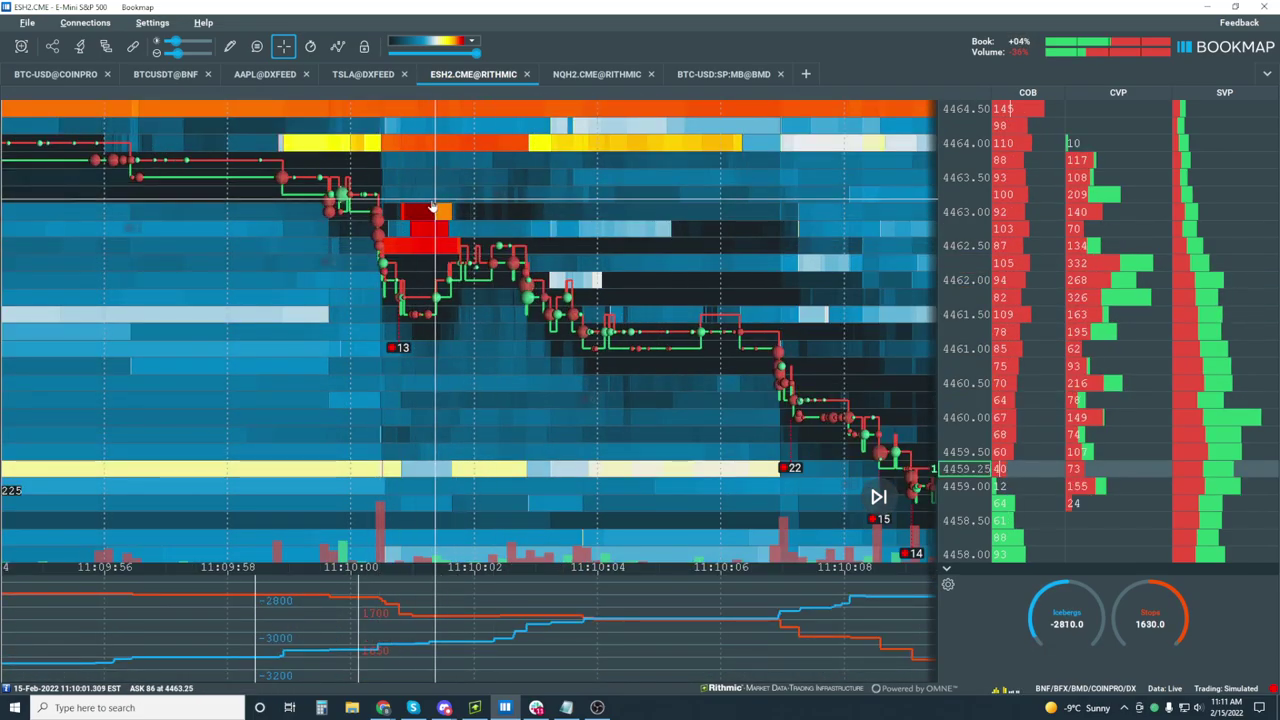
{"action": "scroll", "coordinate": [430, 237], "scroll_direction": "down", "scroll_amount": 4}
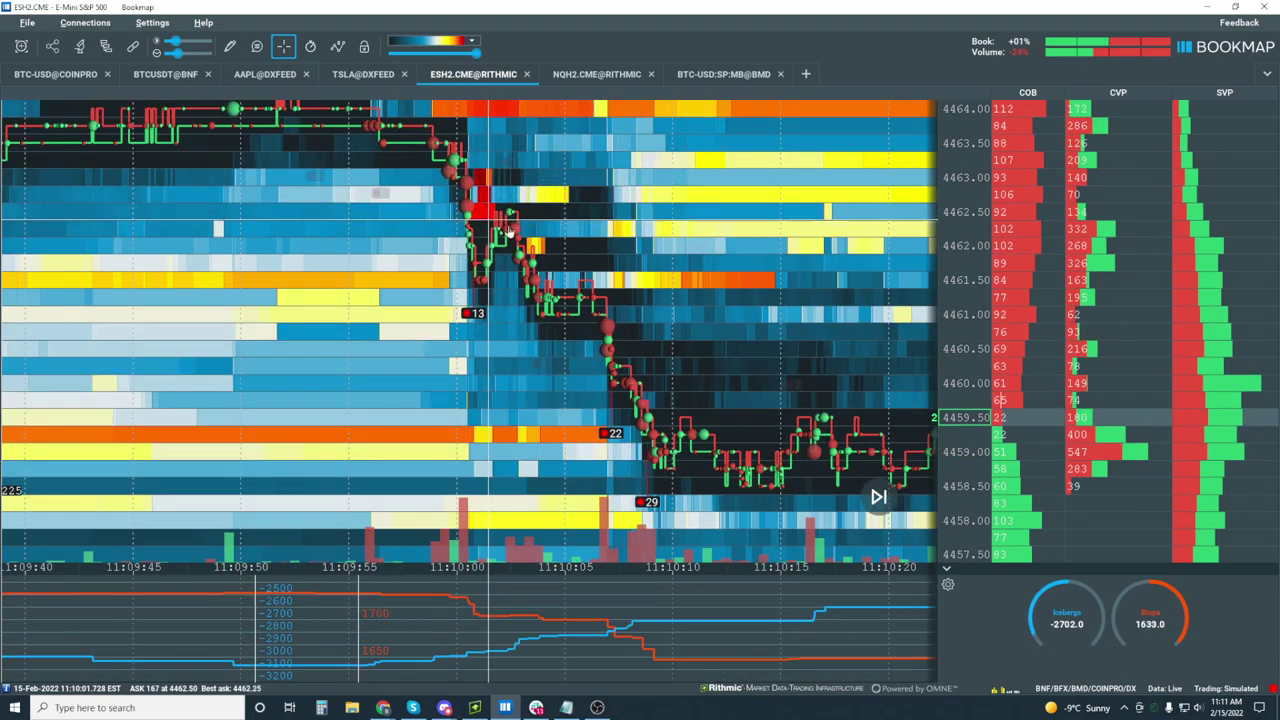
{"action": "scroll", "coordinate": [515, 245], "scroll_direction": "up", "scroll_amount": 4}
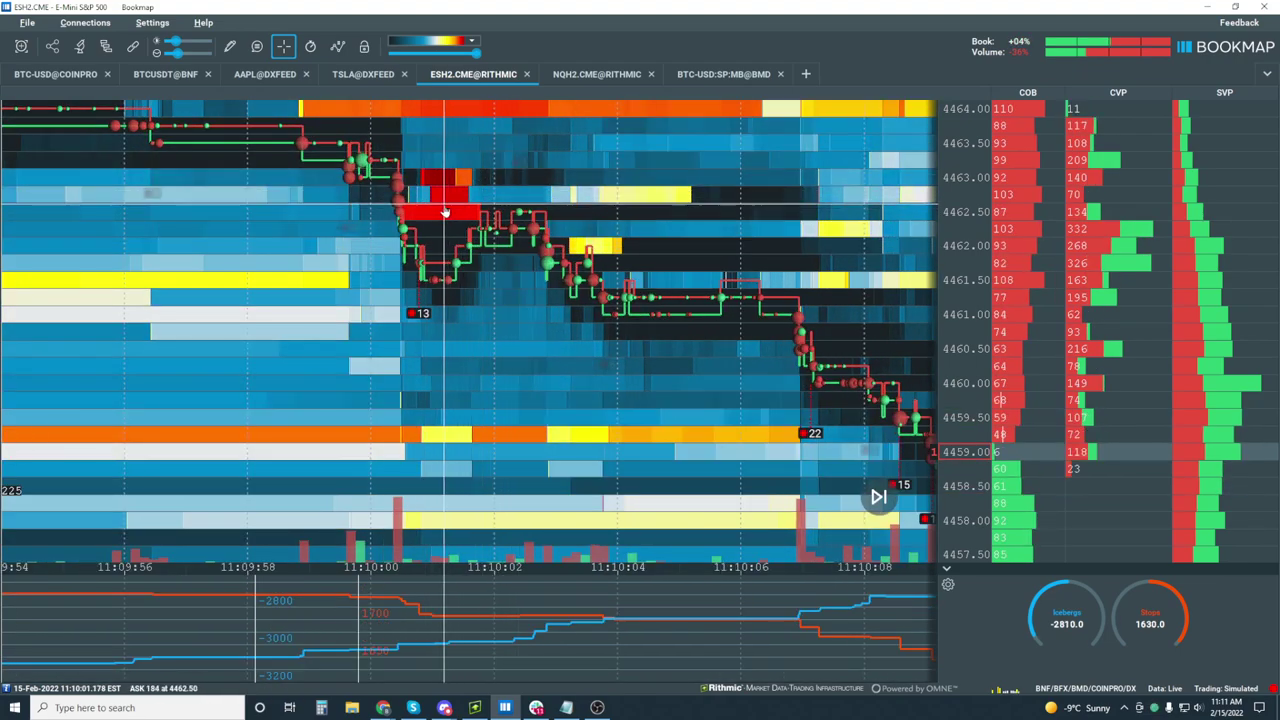
{"action": "left_click_drag", "start_coordinate": [960, 170], "coordinate": [967, 177]}
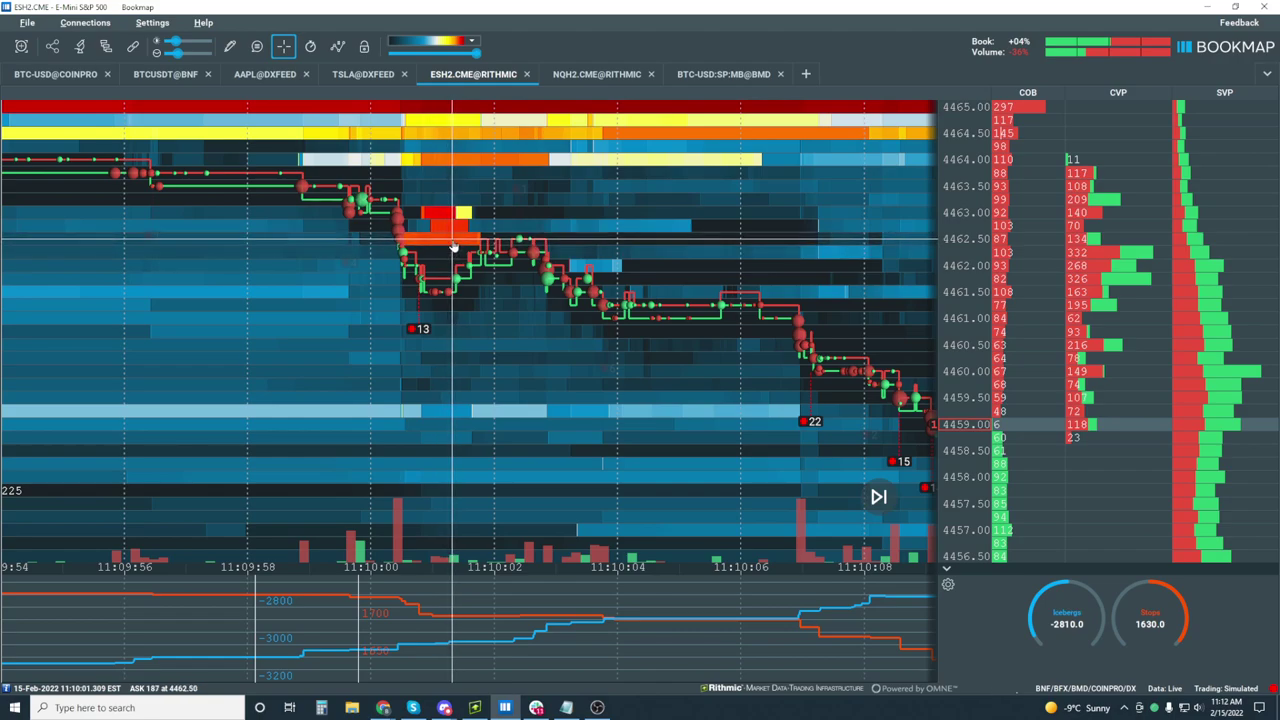
{"action": "scroll", "coordinate": [345, 247], "scroll_direction": "up", "scroll_amount": 3}
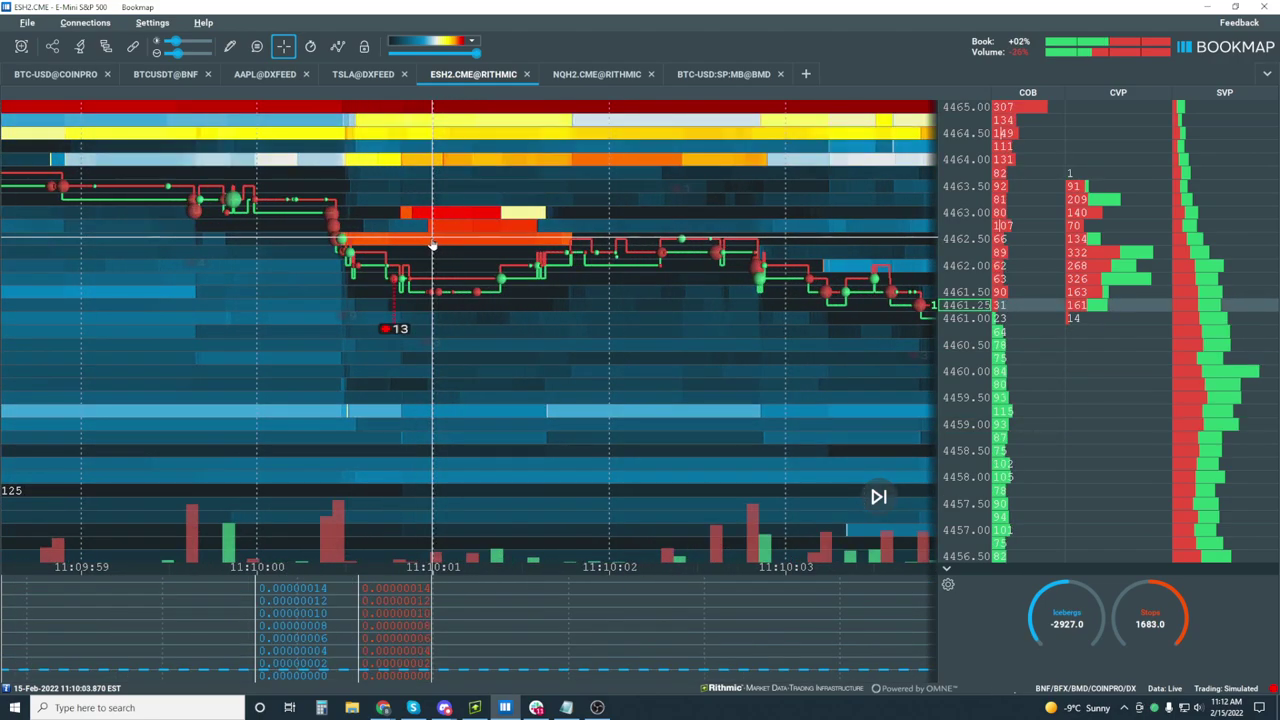
{"action": "scroll", "coordinate": [345, 247], "scroll_direction": "up", "scroll_amount": 2}
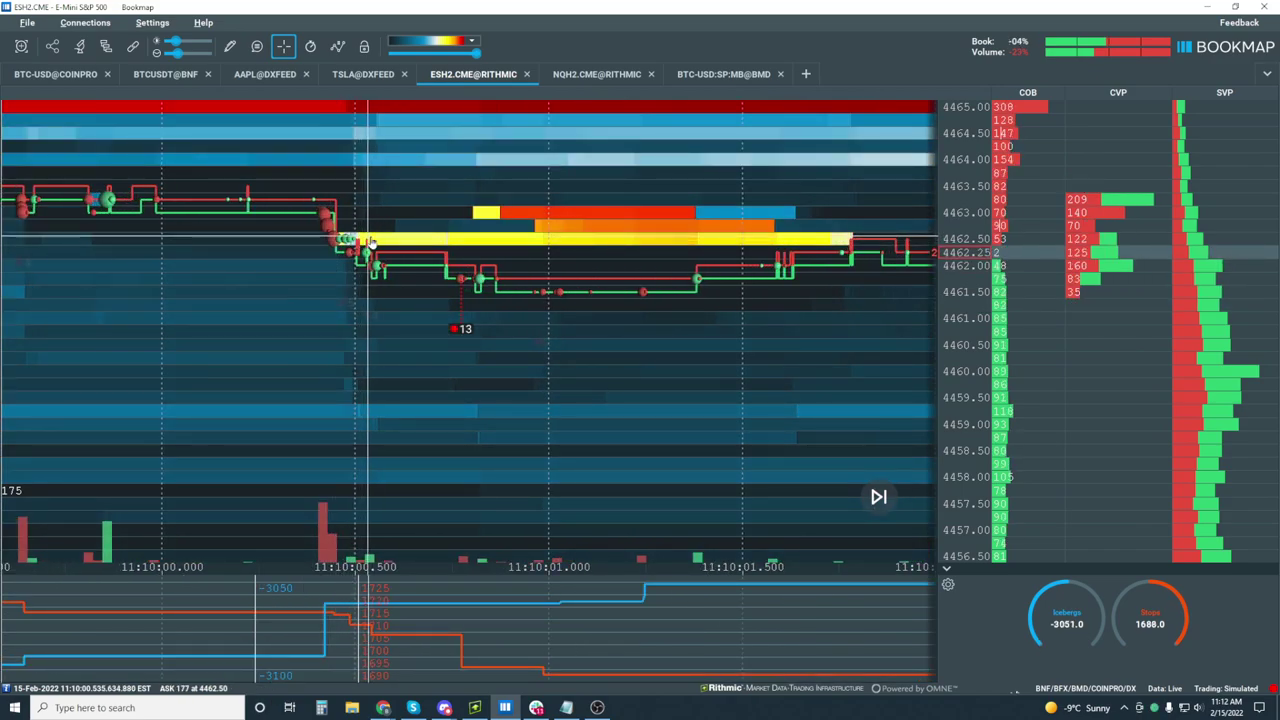
{"action": "scroll", "coordinate": [398, 243], "scroll_direction": "down", "scroll_amount": 7}
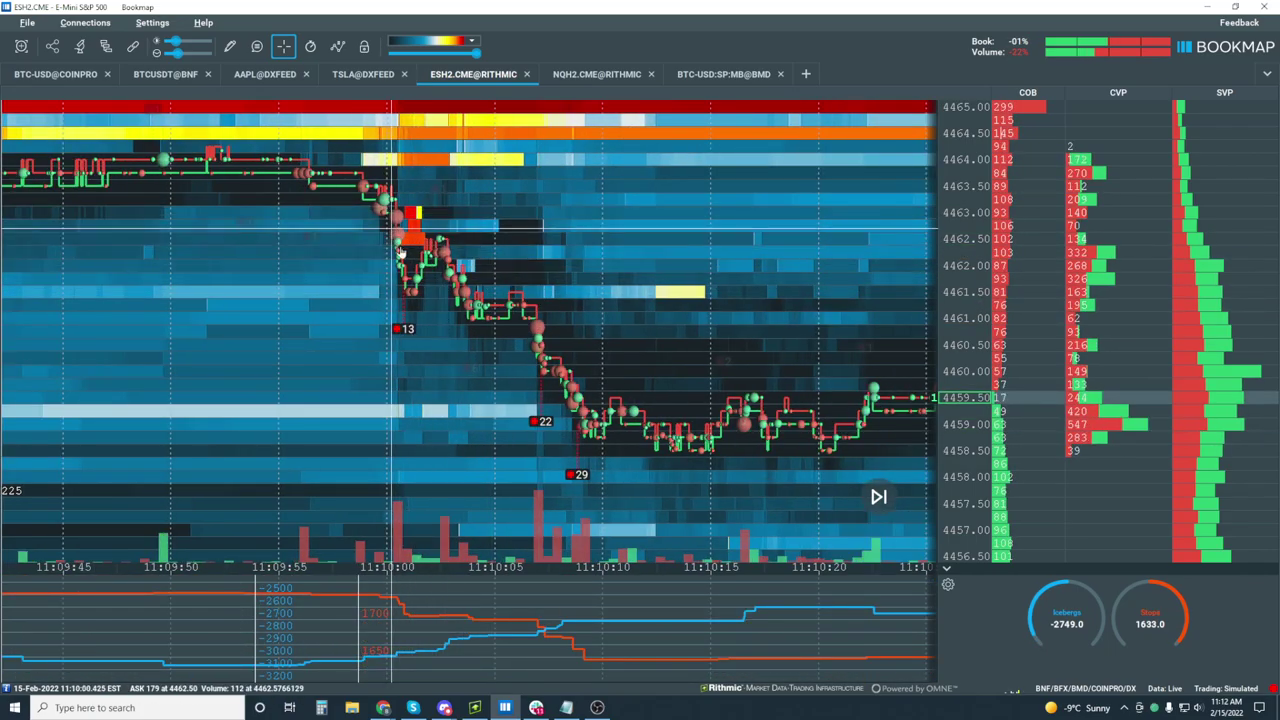
Inspect the resting bids below the 11:10 drop and the short-lived ask blocks up to 4463.00 with enlarged price levels.
{"action": "left_click_drag", "start_coordinate": [445, 336], "coordinate": [480, 270]}
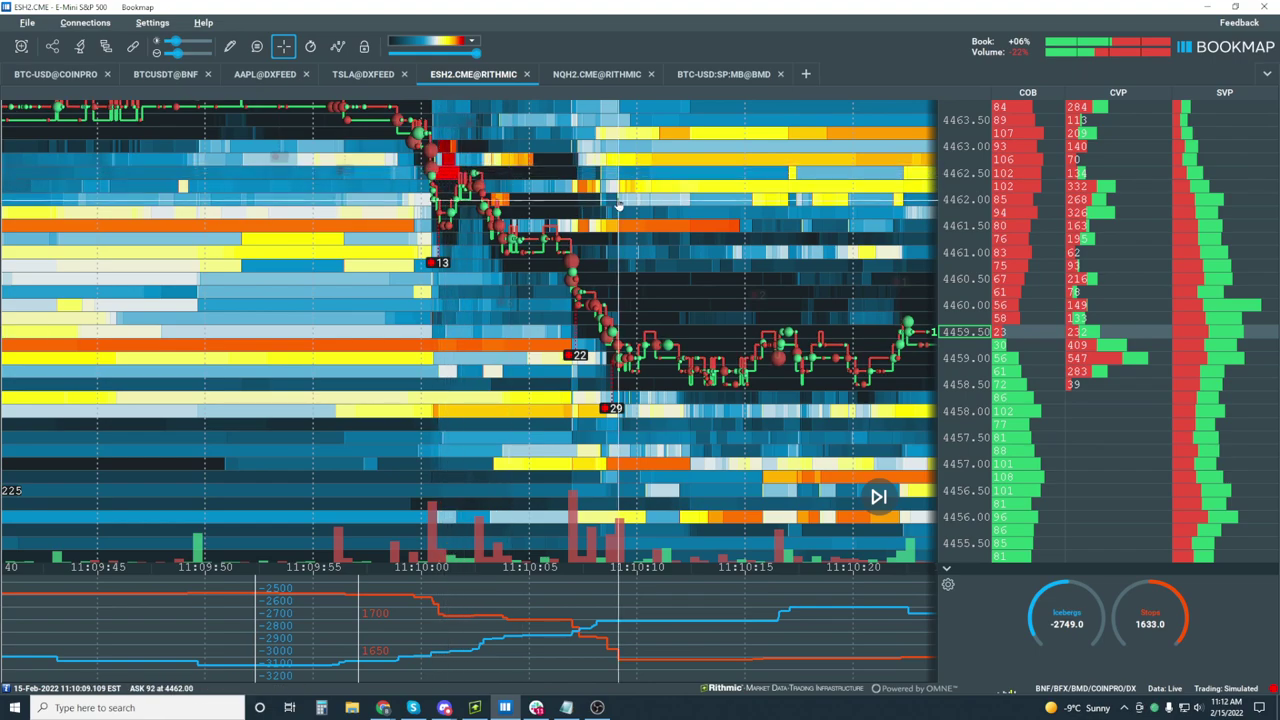
{"action": "scroll", "coordinate": [614, 226], "scroll_direction": "down", "scroll_amount": 2}
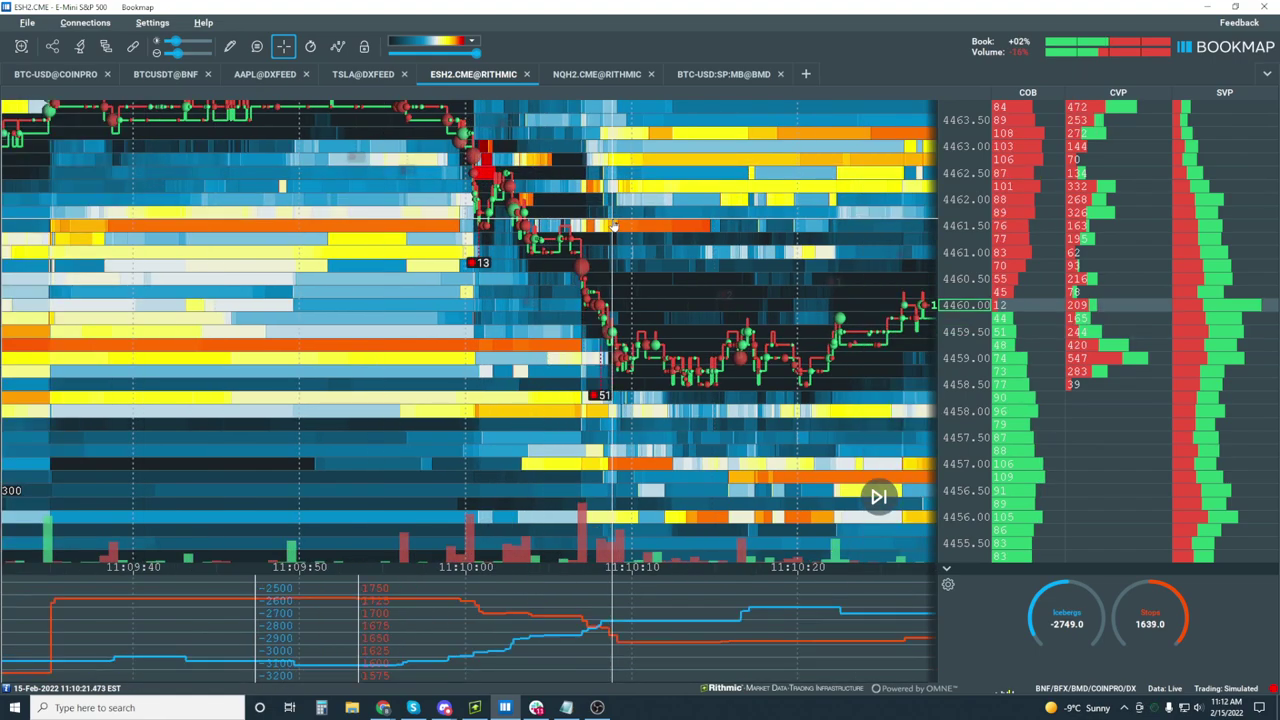
{"action": "scroll", "coordinate": [511, 165], "scroll_direction": "up", "scroll_amount": 10}
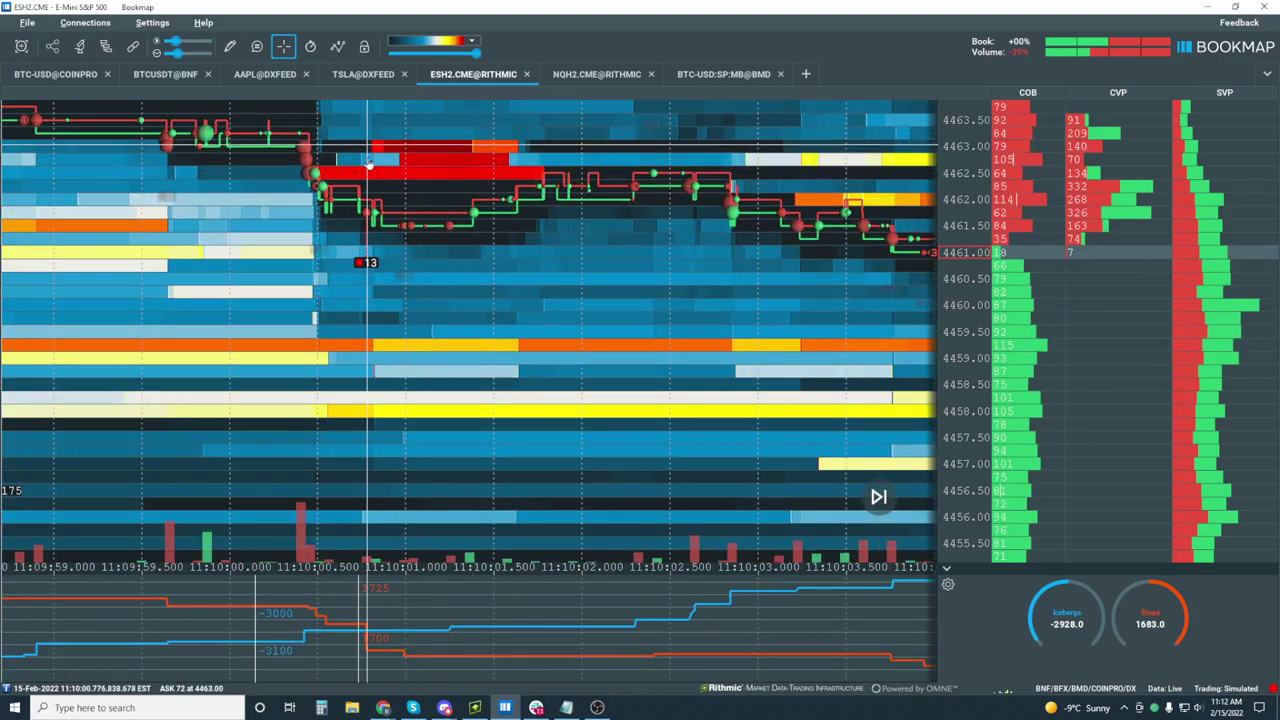
{"action": "scroll", "coordinate": [433, 314], "scroll_direction": "up", "scroll_amount": 5}
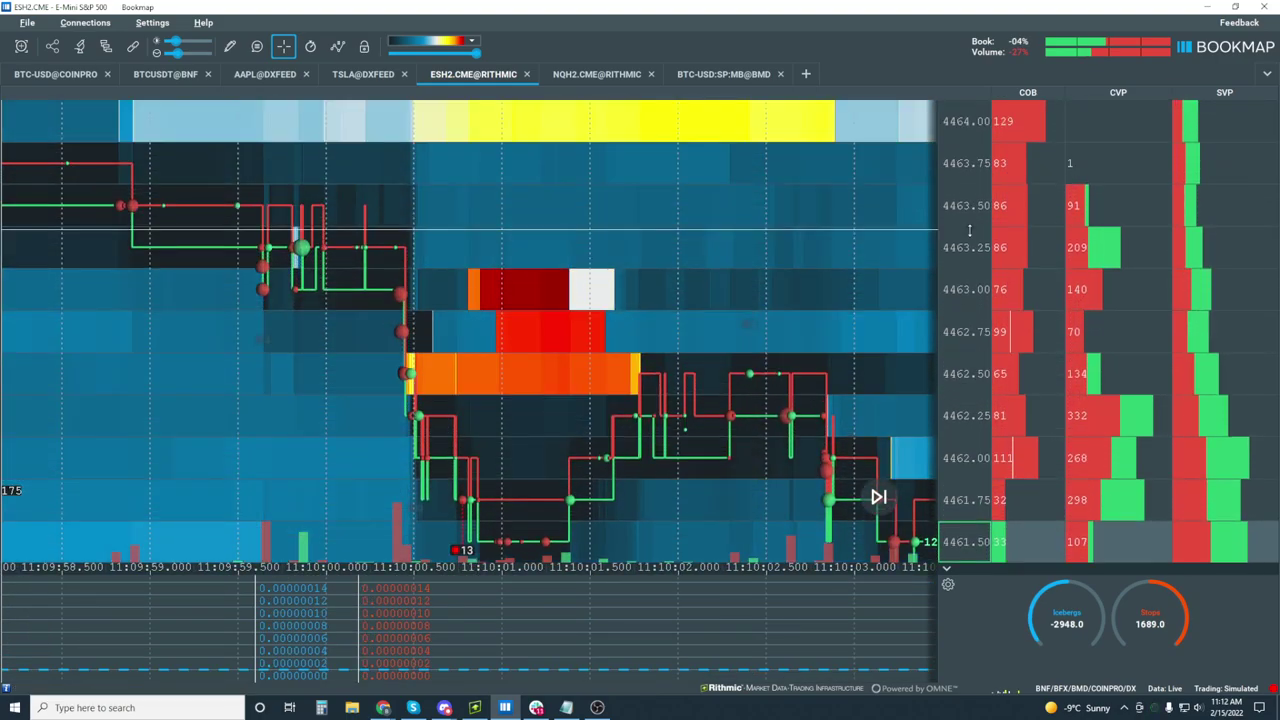
{"action": "scroll", "coordinate": [583, 368], "scroll_direction": "down", "scroll_amount": 2}
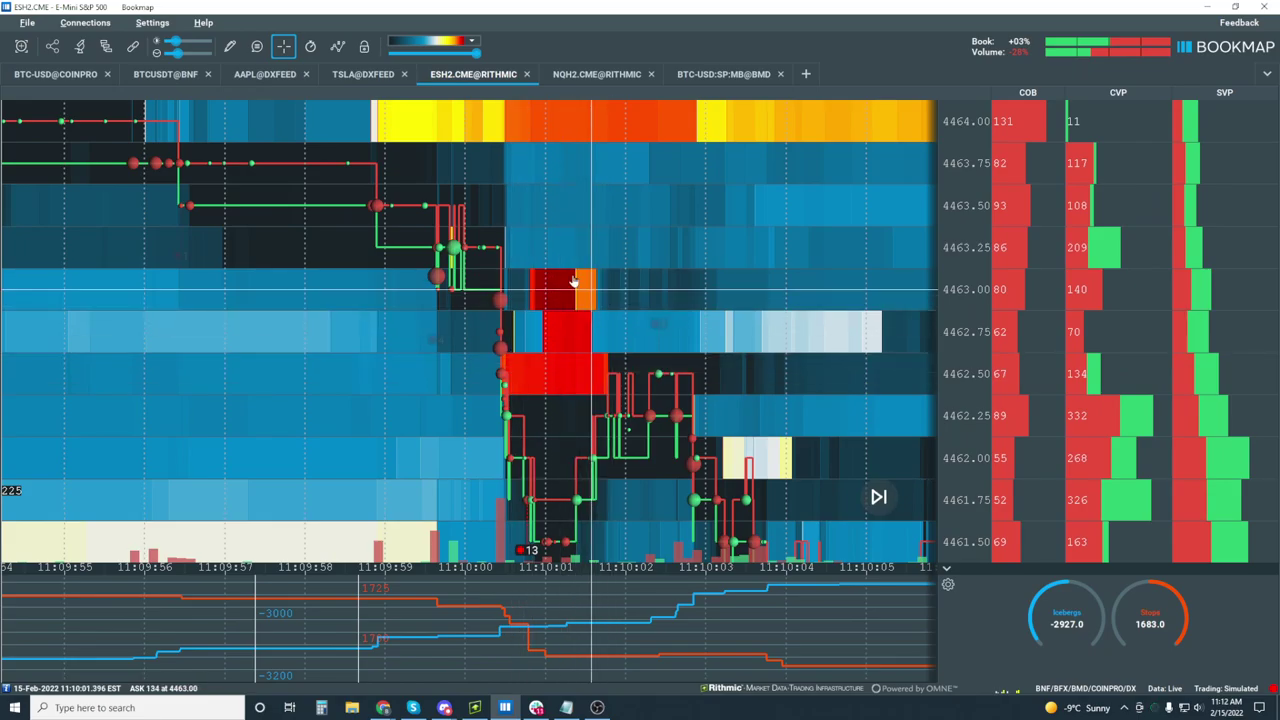
{"action": "scroll", "coordinate": [640, 340], "scroll_direction": "down", "scroll_amount": 4}
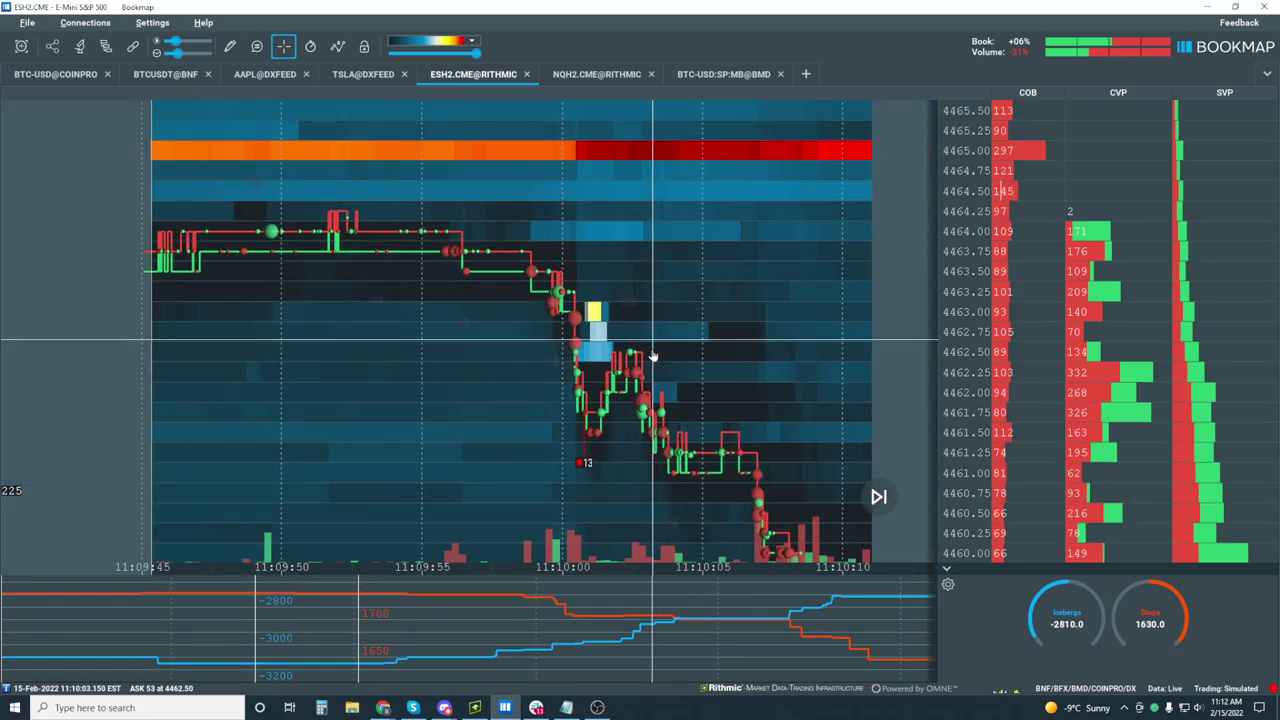
Widen the chart to several minutes and a price range up to about 4475.00, and return it to the live price.
{"action": "scroll", "coordinate": [652, 355], "scroll_direction": "down", "scroll_amount": 6}
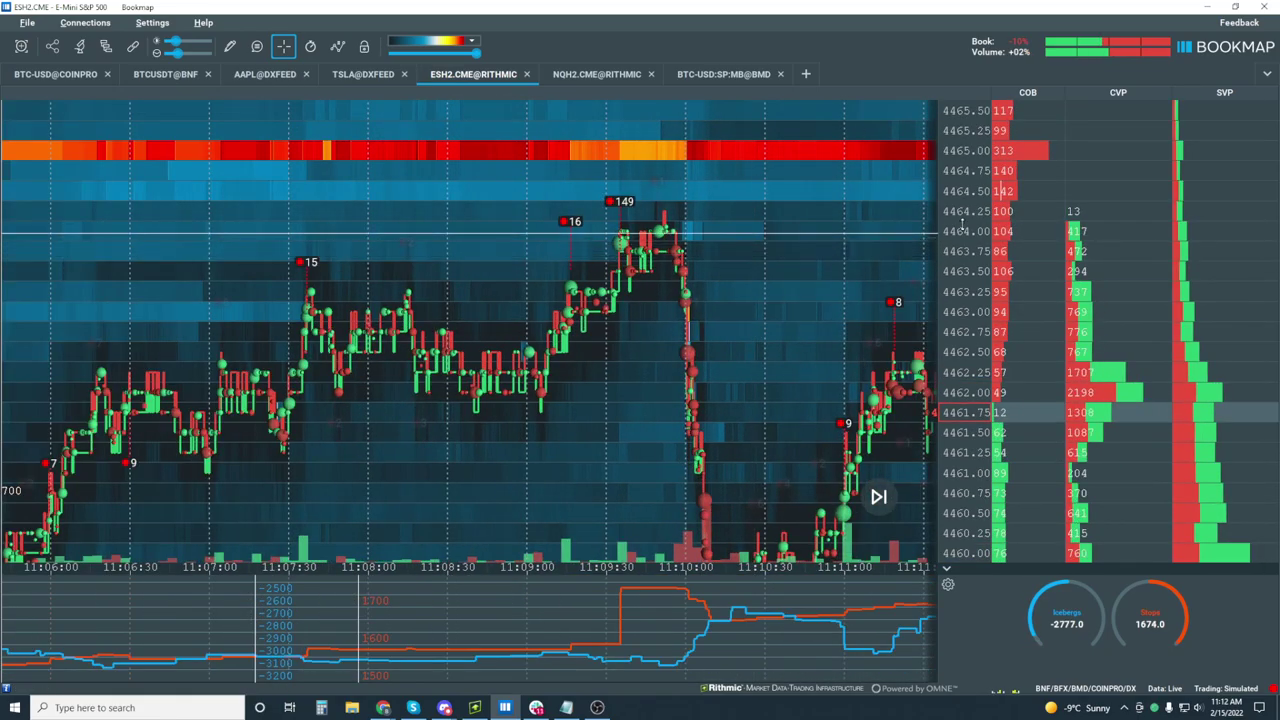
{"action": "scroll", "coordinate": [878, 500], "scroll_direction": "down", "scroll_amount": 5}
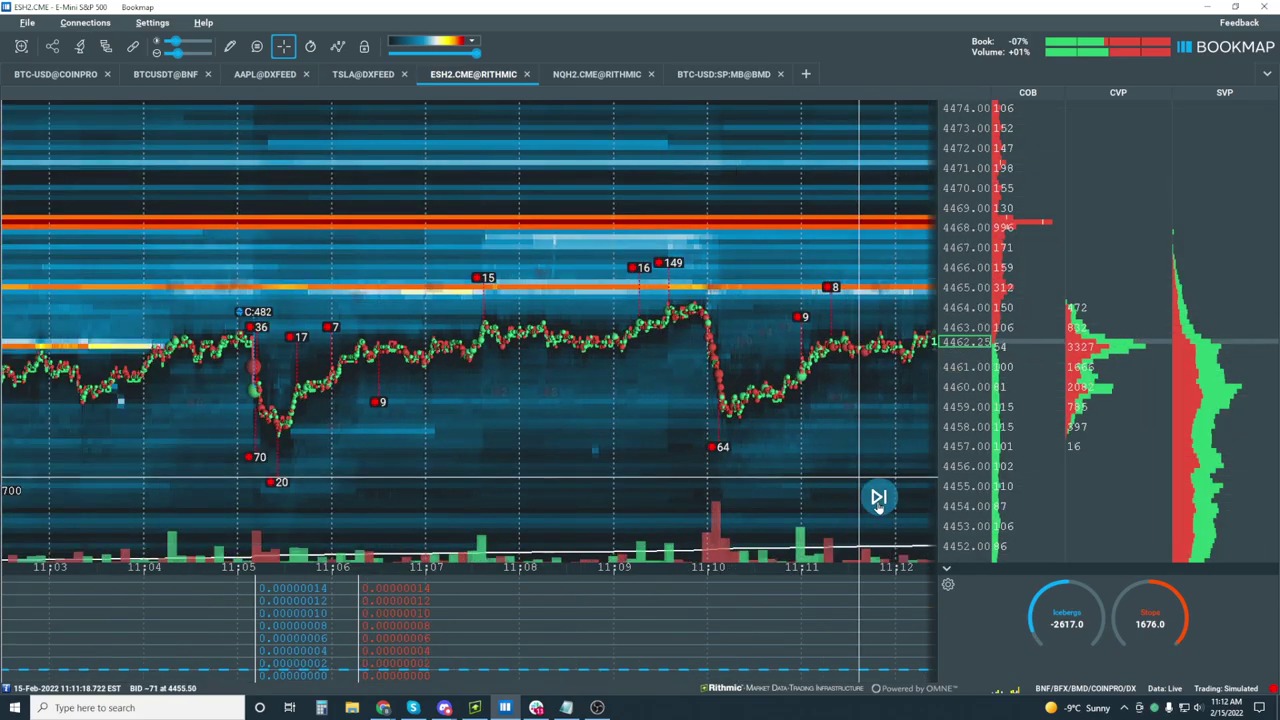
{"action": "left_click", "coordinate": [878, 500]}
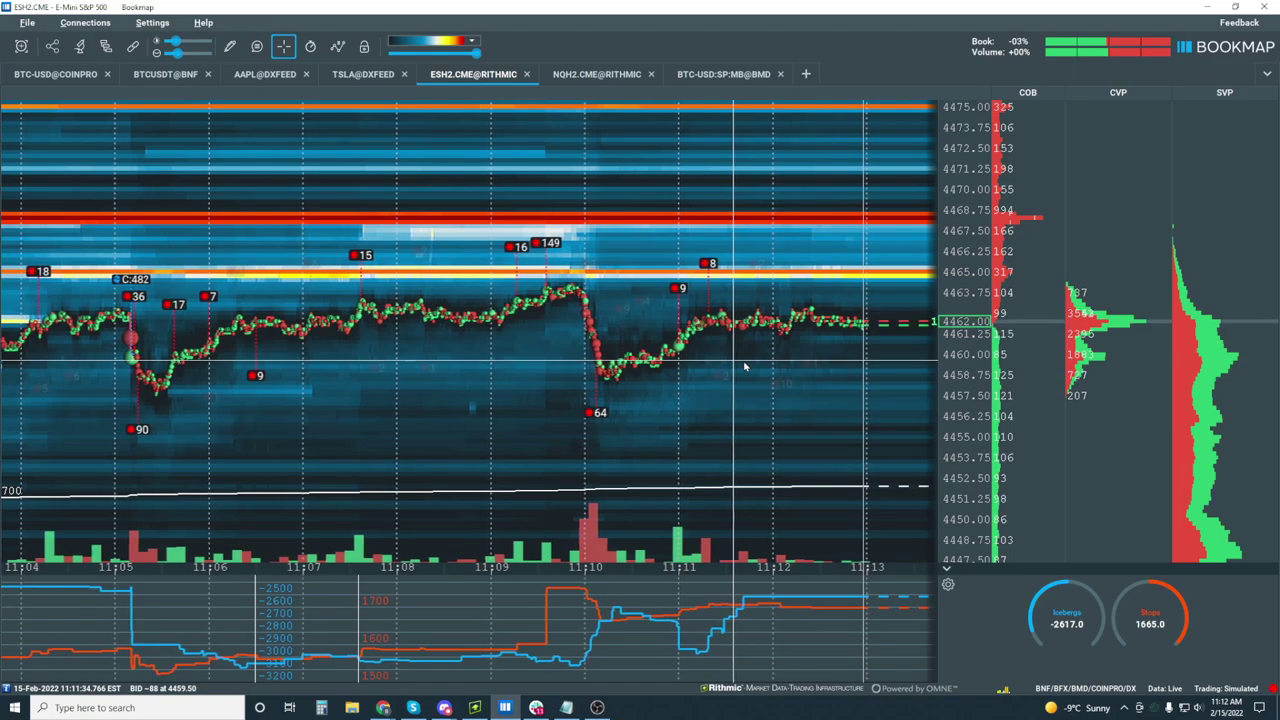
Review the stop markers and resting liquidity around the 11:10 drop in the context of the session since 10:30.
{"action": "scroll", "coordinate": [685, 300], "scroll_direction": "down", "scroll_amount": 3}
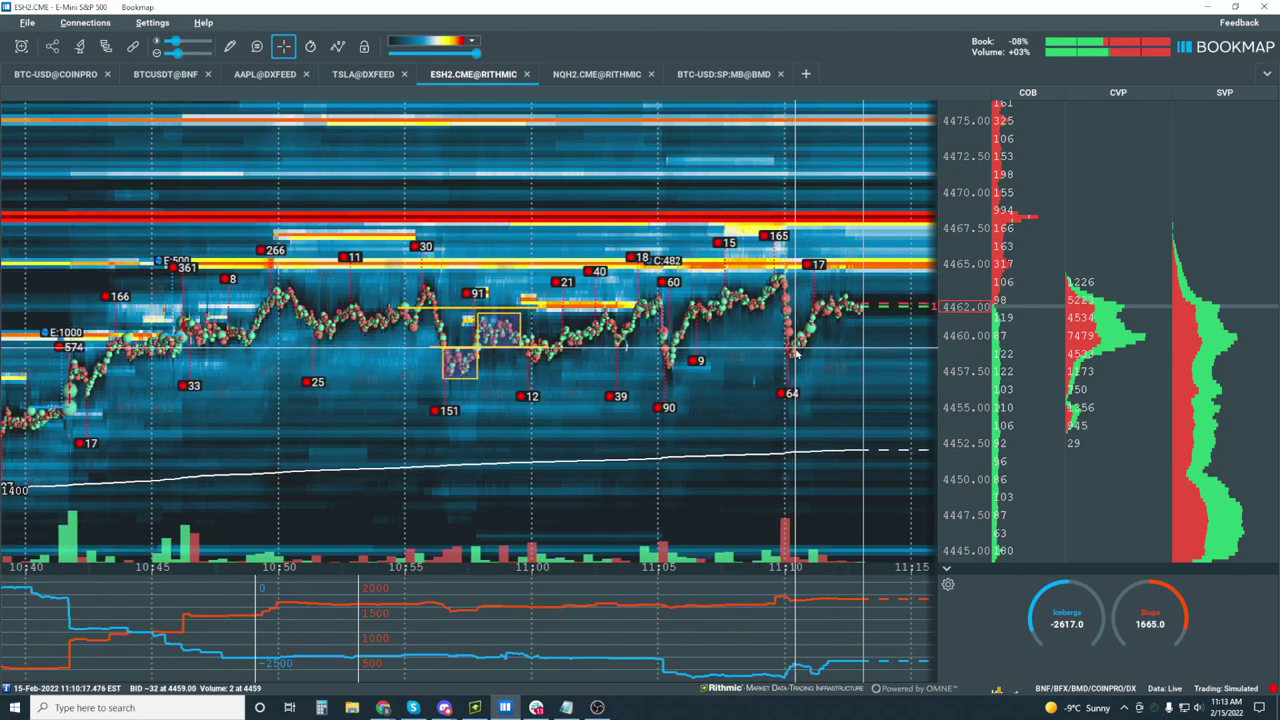
{"action": "scroll", "coordinate": [797, 352], "scroll_direction": "up", "scroll_amount": 5}
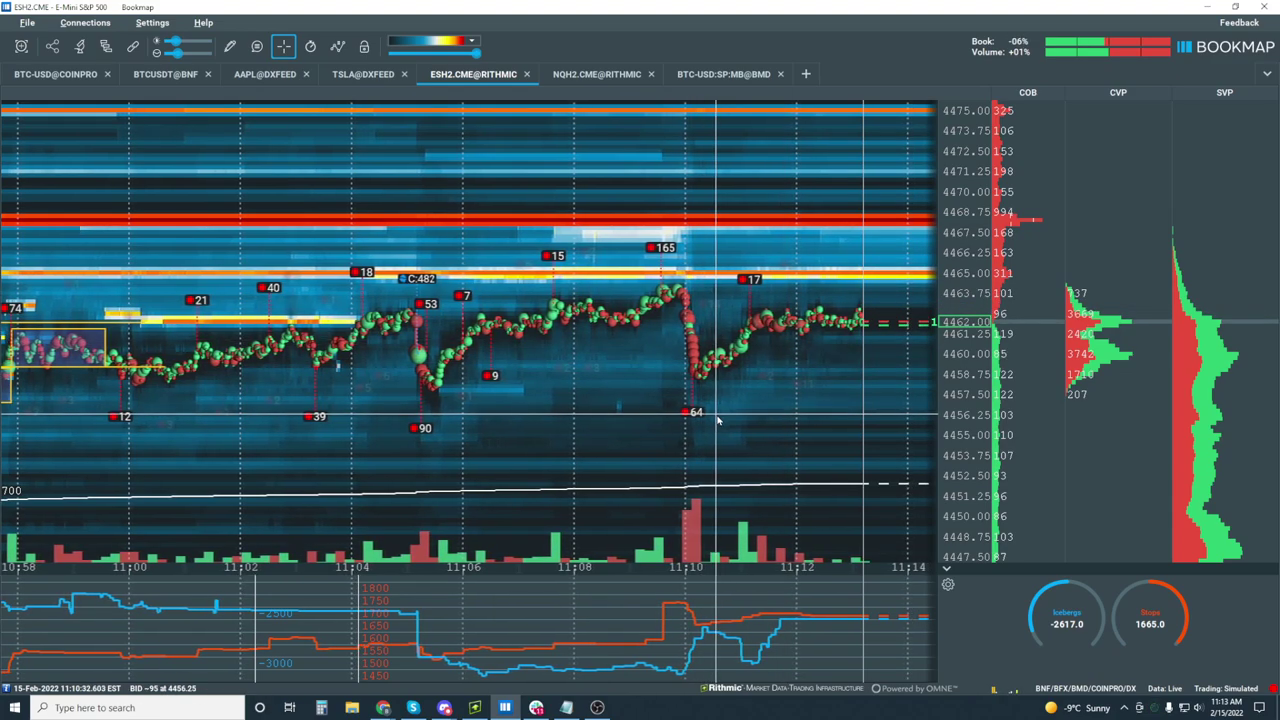
{"action": "scroll", "coordinate": [725, 416], "scroll_direction": "down", "scroll_amount": 3}
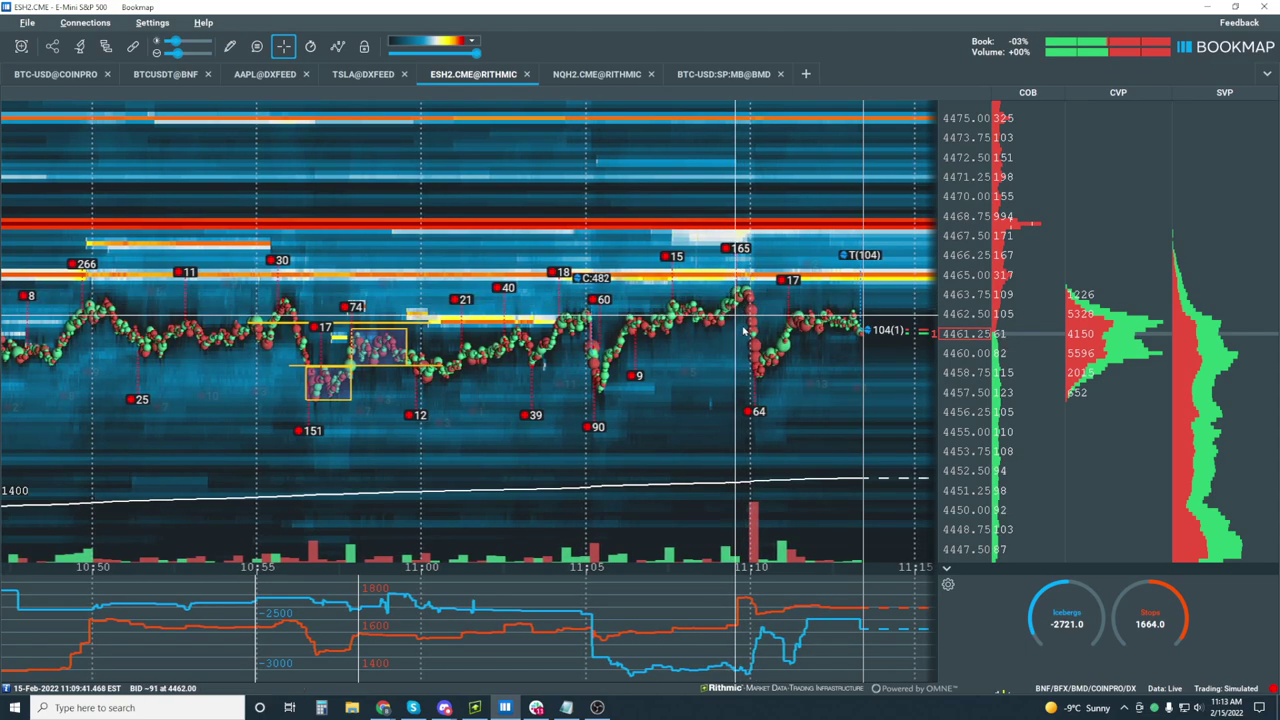
{"action": "scroll", "coordinate": [730, 323], "scroll_direction": "down", "scroll_amount": 3}
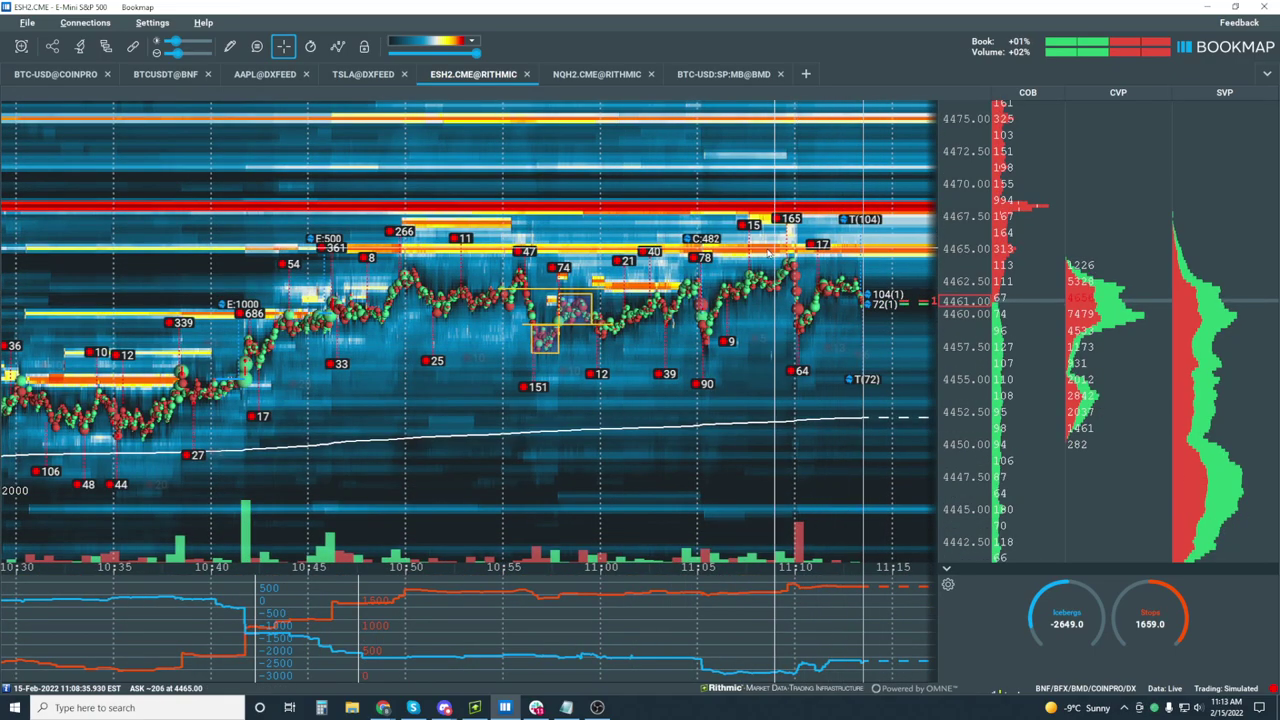
{"action": "scroll", "coordinate": [700, 340], "scroll_direction": "up", "scroll_amount": 5}
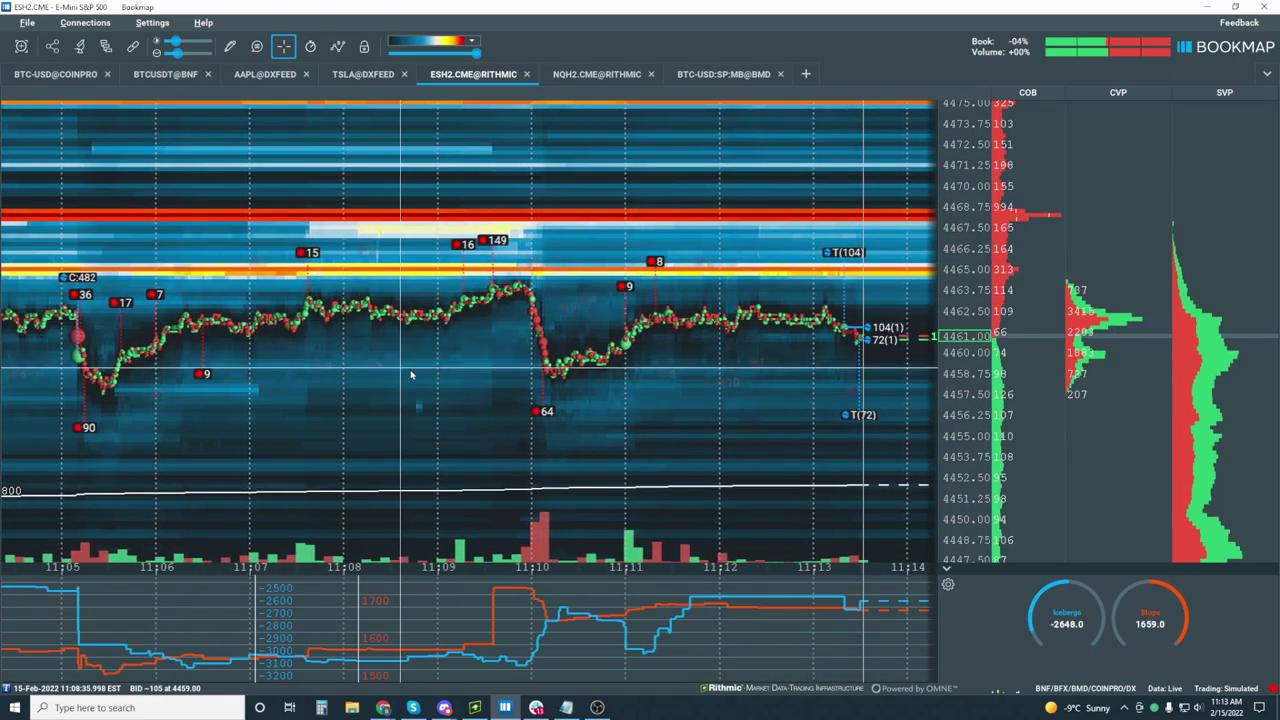
Revisit the 11:05 drop at the C:482 iceberg marker and compare it with the highlighted zones between 10:56 and 11:00.
{"action": "left_click_drag", "start_coordinate": [226, 360], "coordinate": [646, 366]}
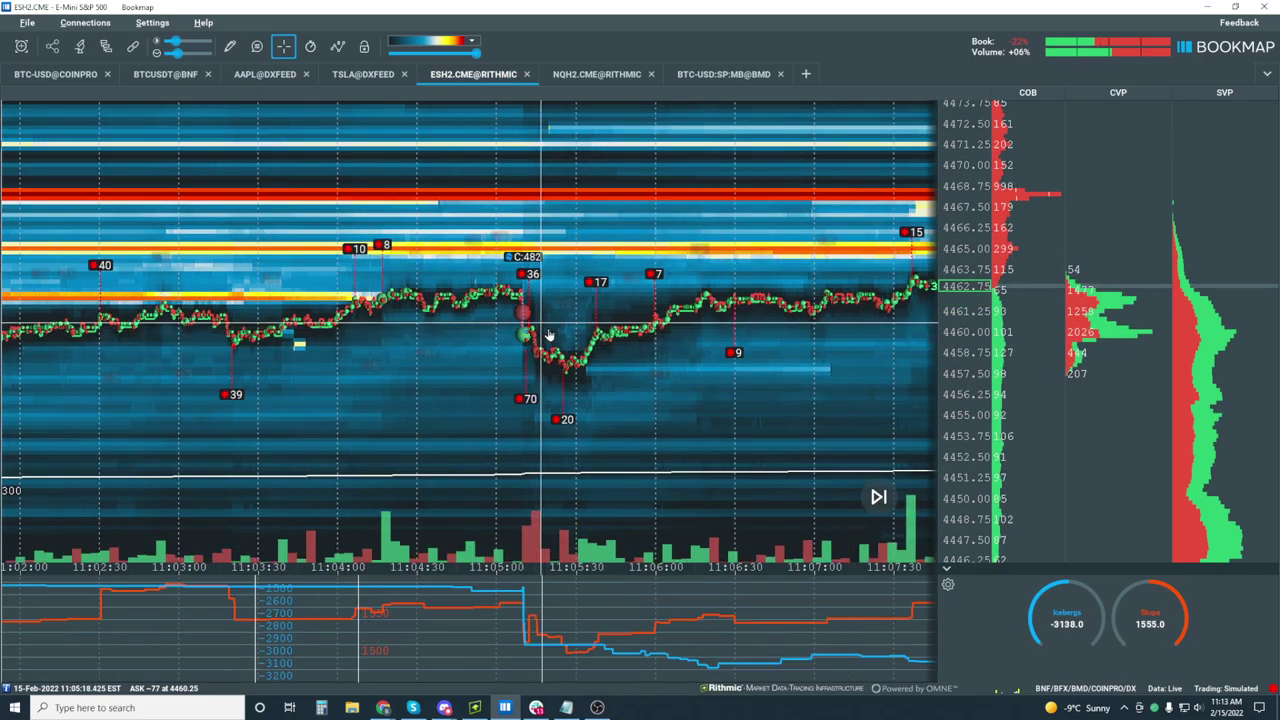
{"action": "left_click_drag", "start_coordinate": [452, 355], "coordinate": [640, 317]}
{"action": "scroll", "coordinate": [640, 317], "scroll_direction": "down", "scroll_amount": 3}
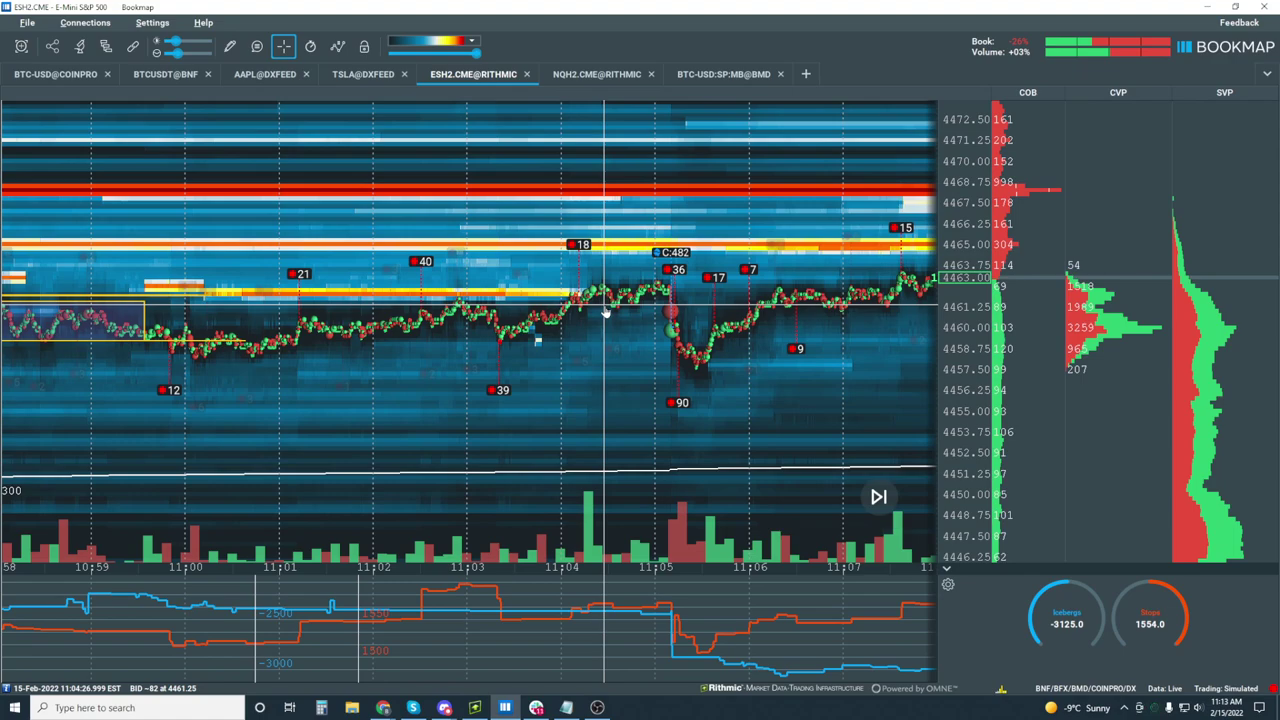
{"action": "scroll", "coordinate": [620, 330], "scroll_direction": "down", "scroll_amount": 5}
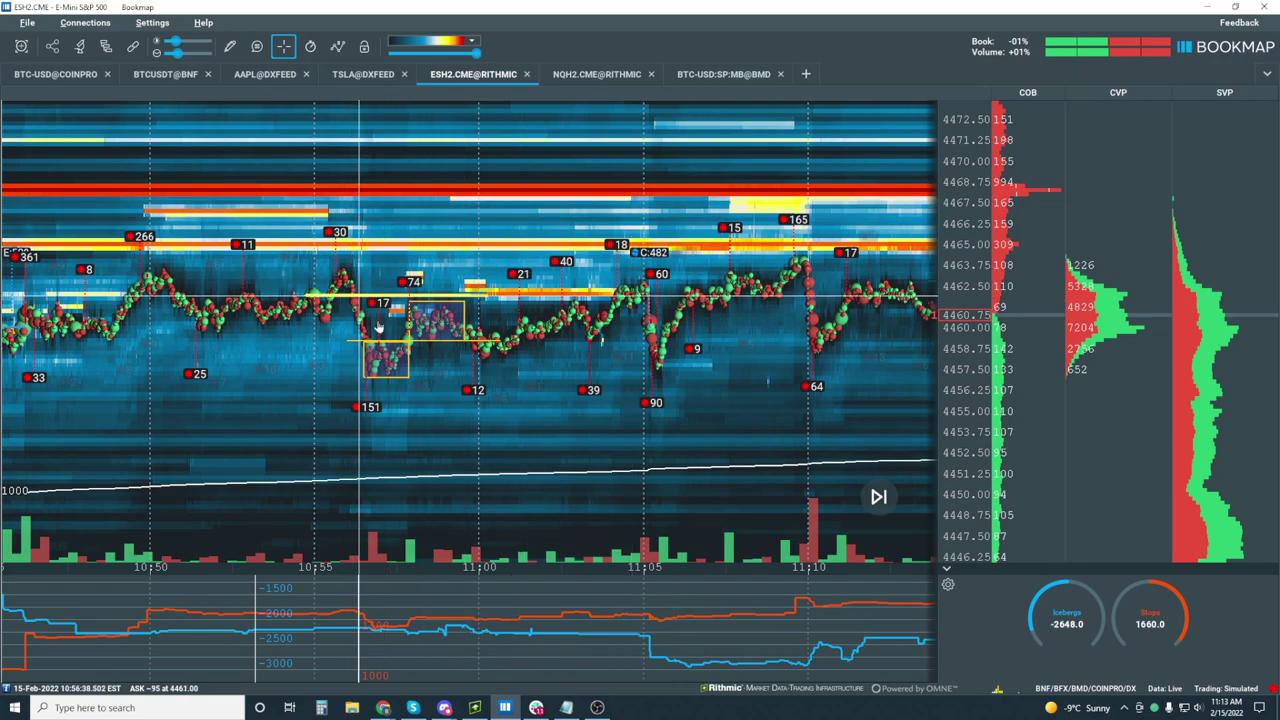
{"action": "scroll", "coordinate": [750, 347], "scroll_direction": "down", "scroll_amount": 4}
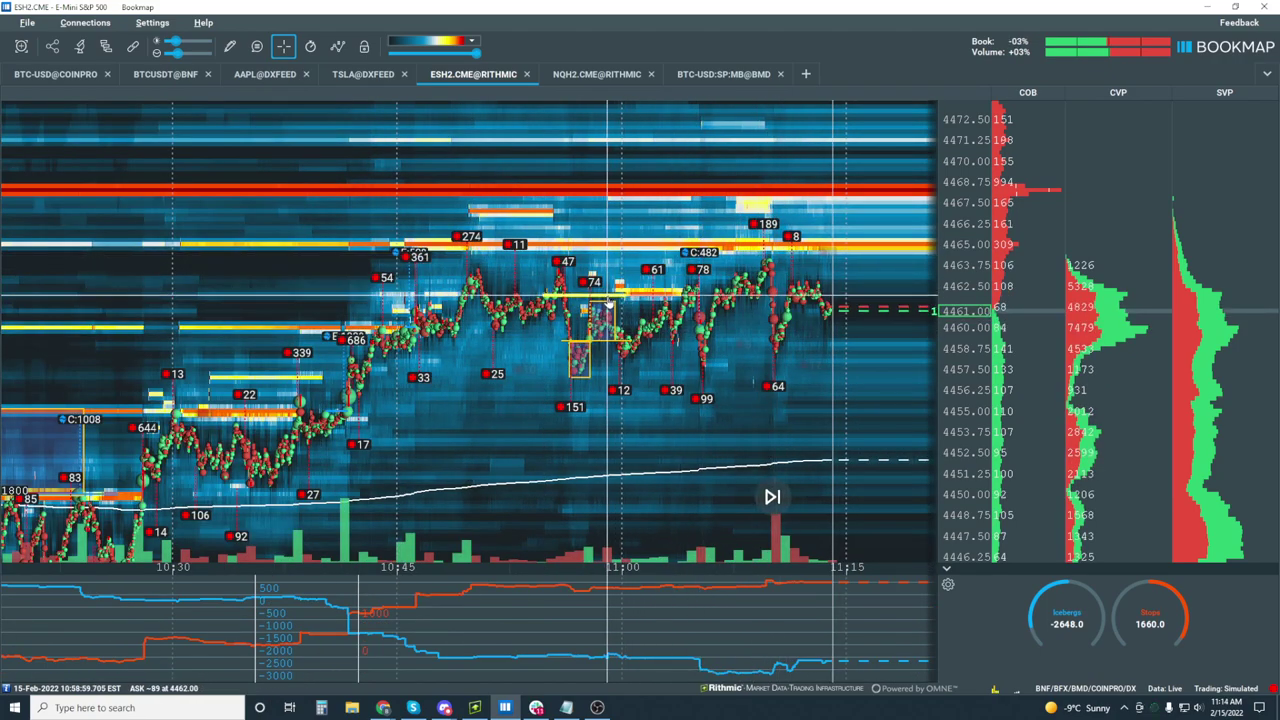
{"action": "scroll", "coordinate": [607, 298], "scroll_direction": "up", "scroll_amount": 5}
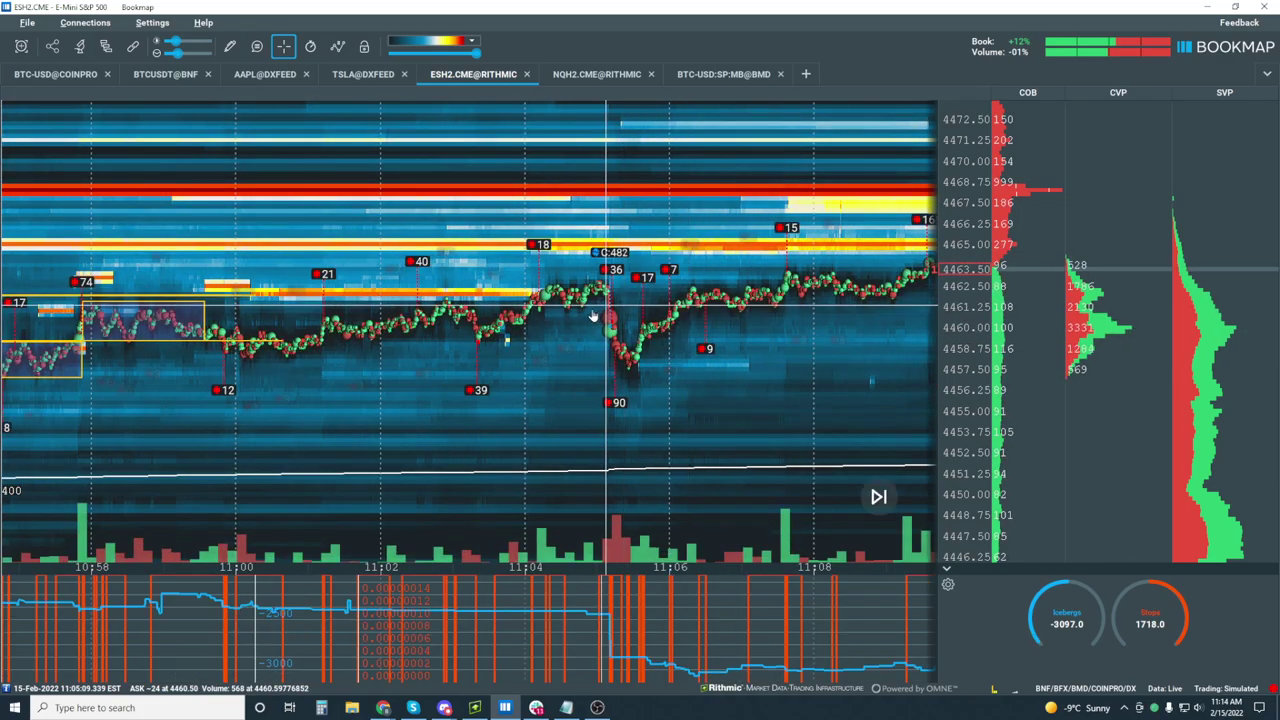
Inspect the 11:05 drop at the C:482 iceberg marker up close, and return the widened chart to the live price.
{"action": "scroll", "coordinate": [607, 298], "scroll_direction": "up", "scroll_amount": 3}
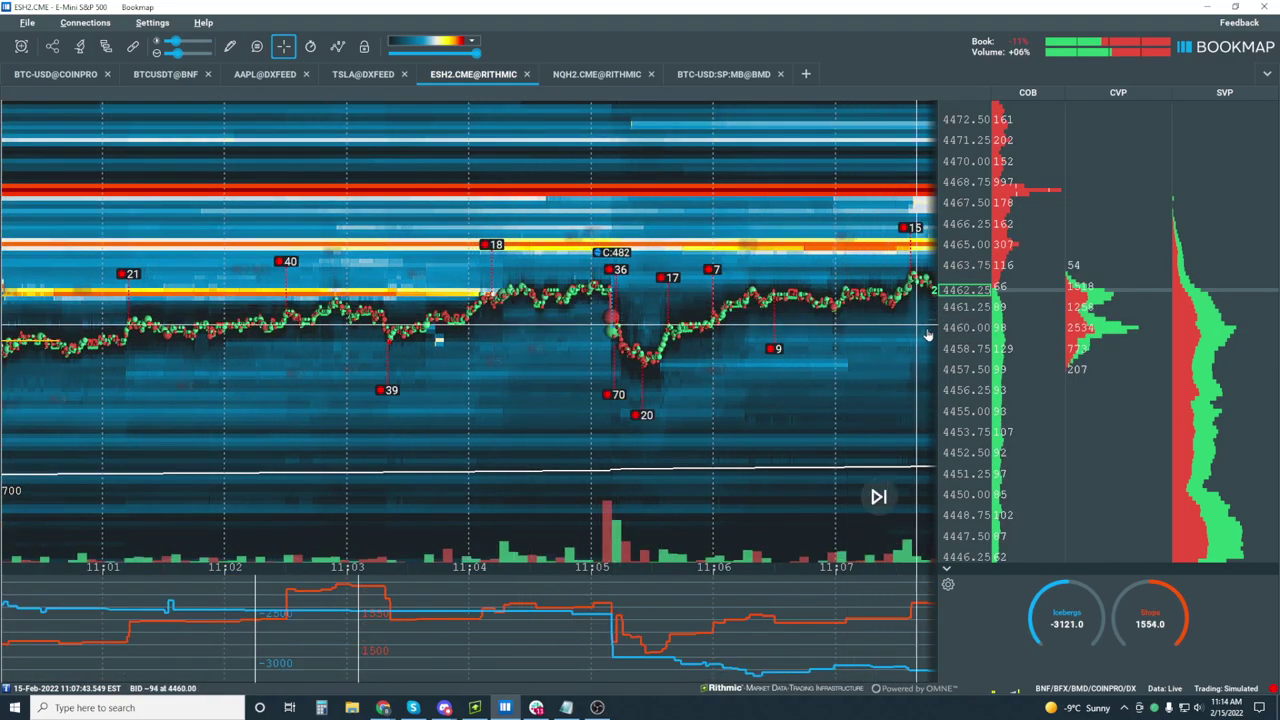
{"action": "scroll", "coordinate": [983, 262], "scroll_direction": "up", "scroll_amount": 1}
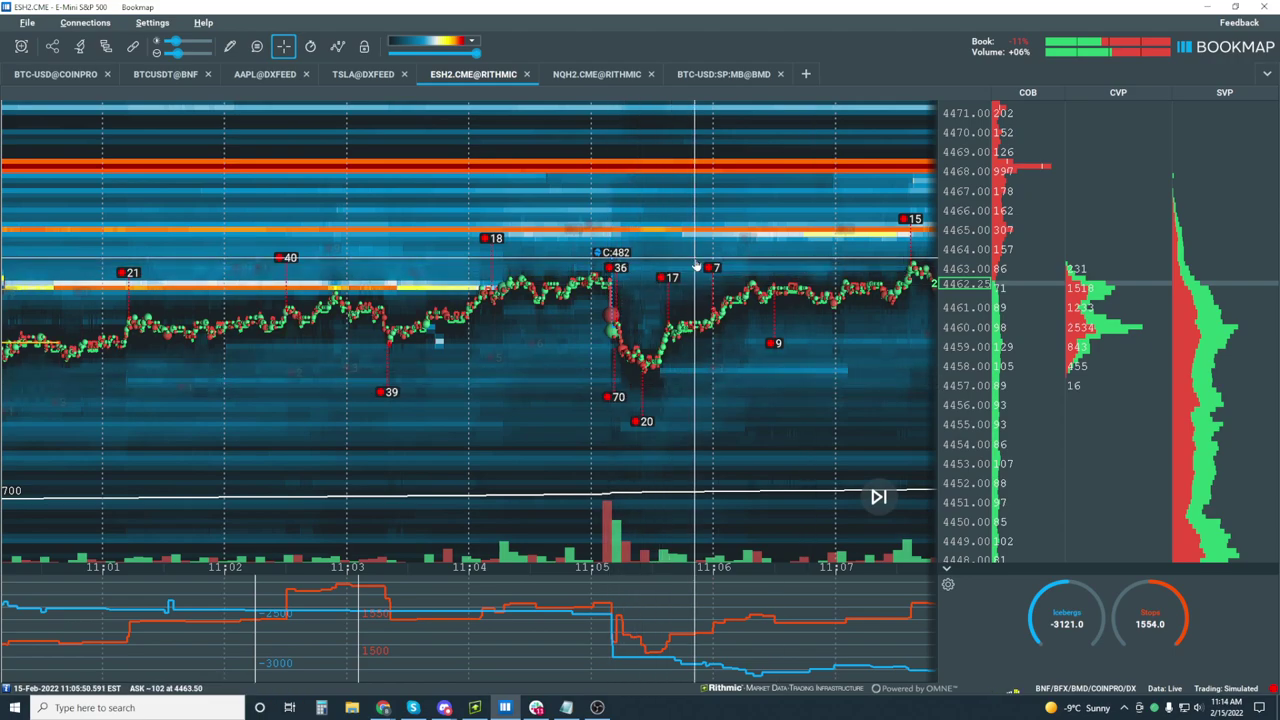
{"action": "scroll", "coordinate": [605, 285], "scroll_direction": "down", "scroll_amount": 3}
{"action": "scroll", "coordinate": [603, 280], "scroll_direction": "down", "scroll_amount": 2}
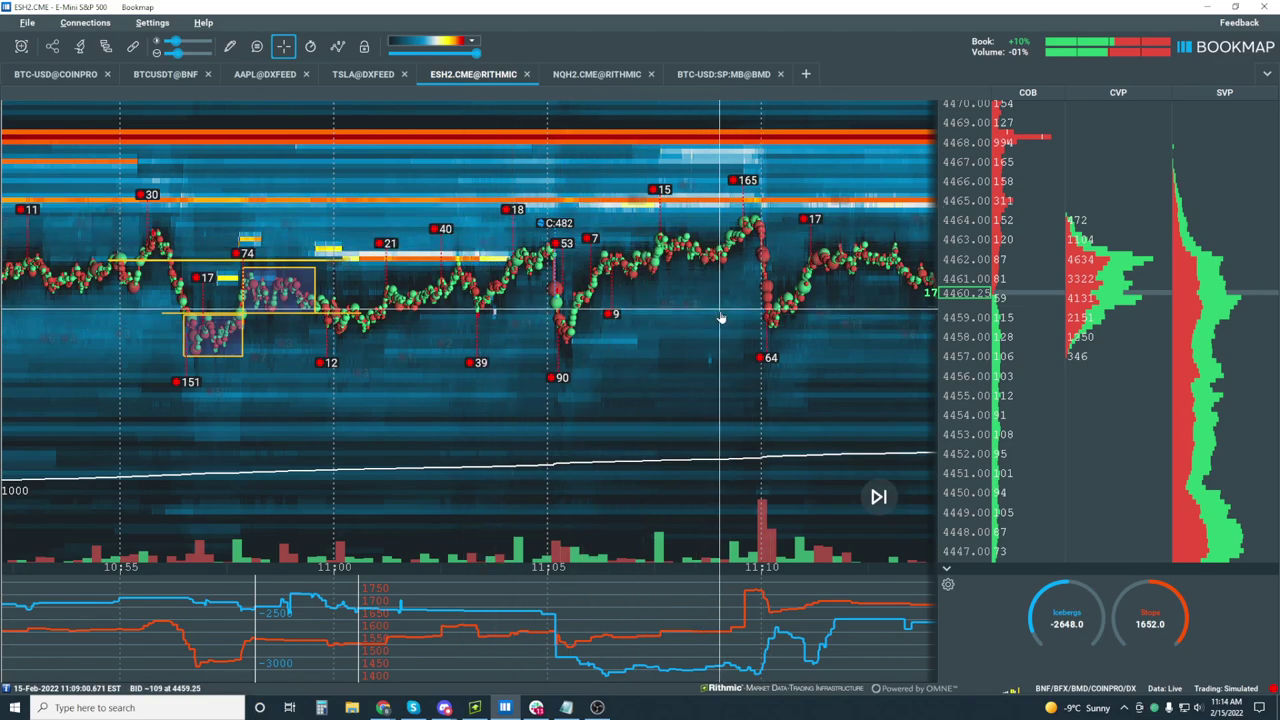
{"action": "scroll", "coordinate": [580, 300], "scroll_direction": "down", "scroll_amount": 4}
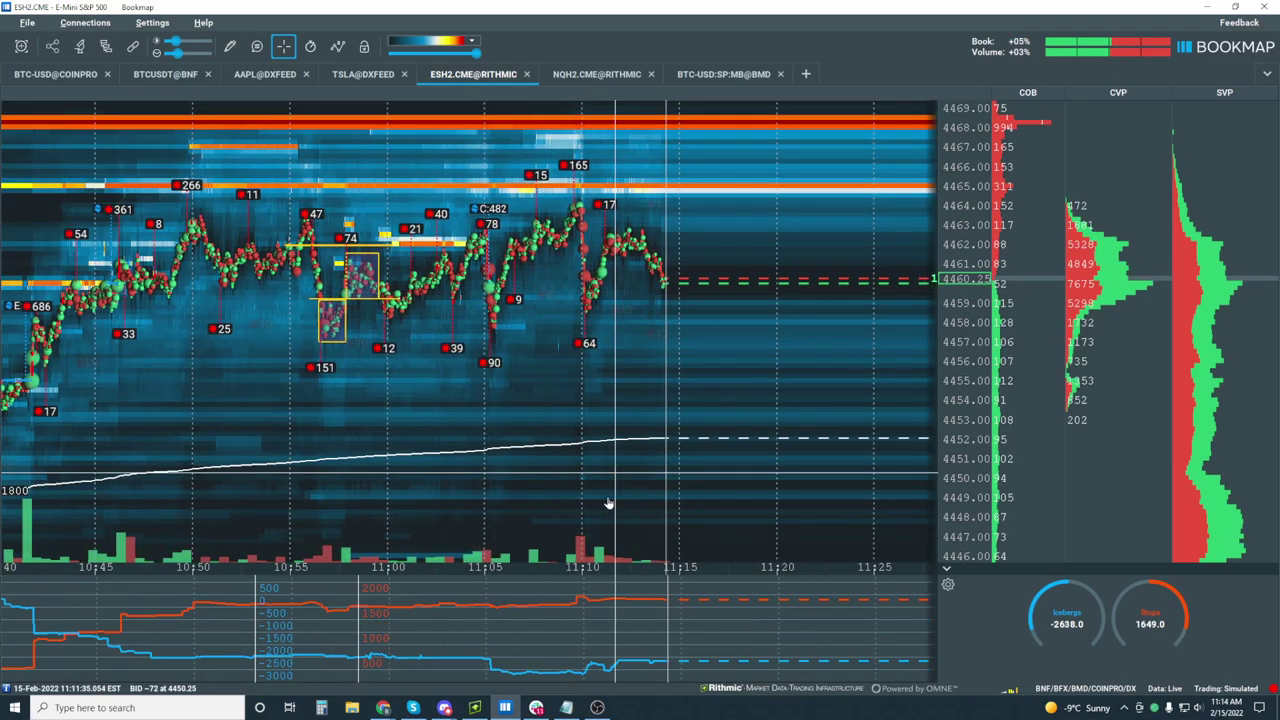
{"action": "left_click", "coordinate": [607, 497]}
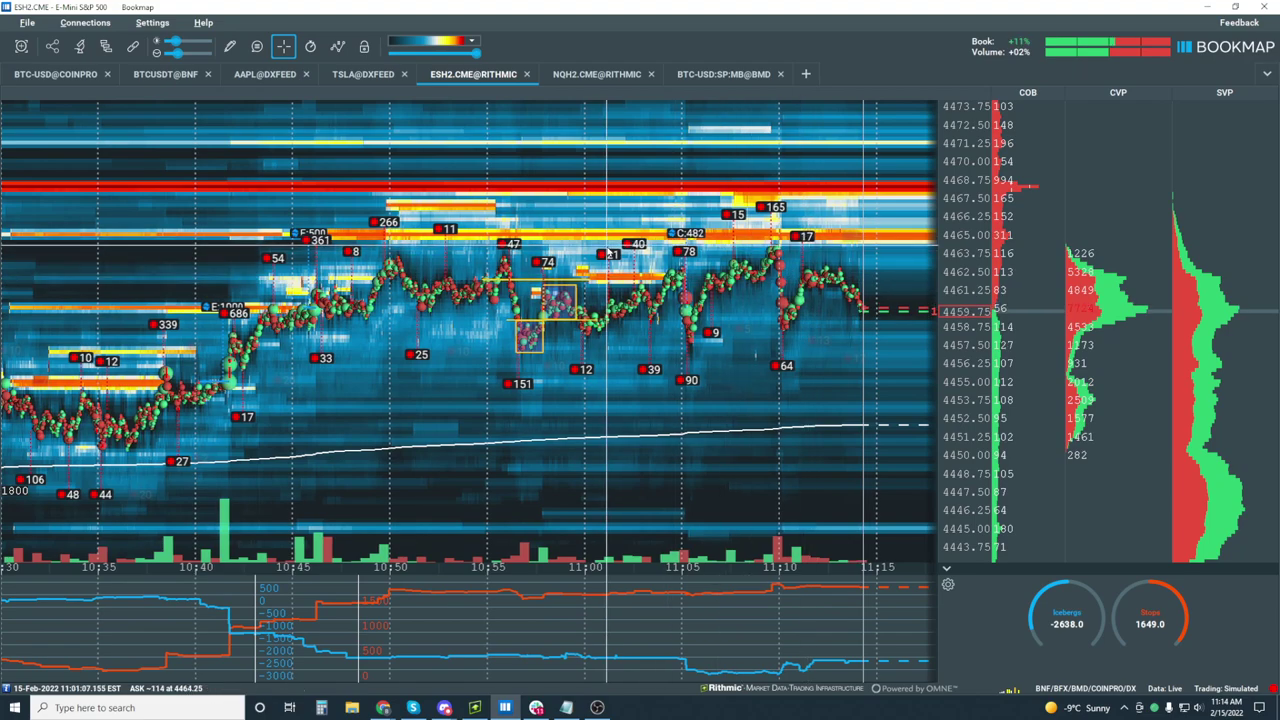
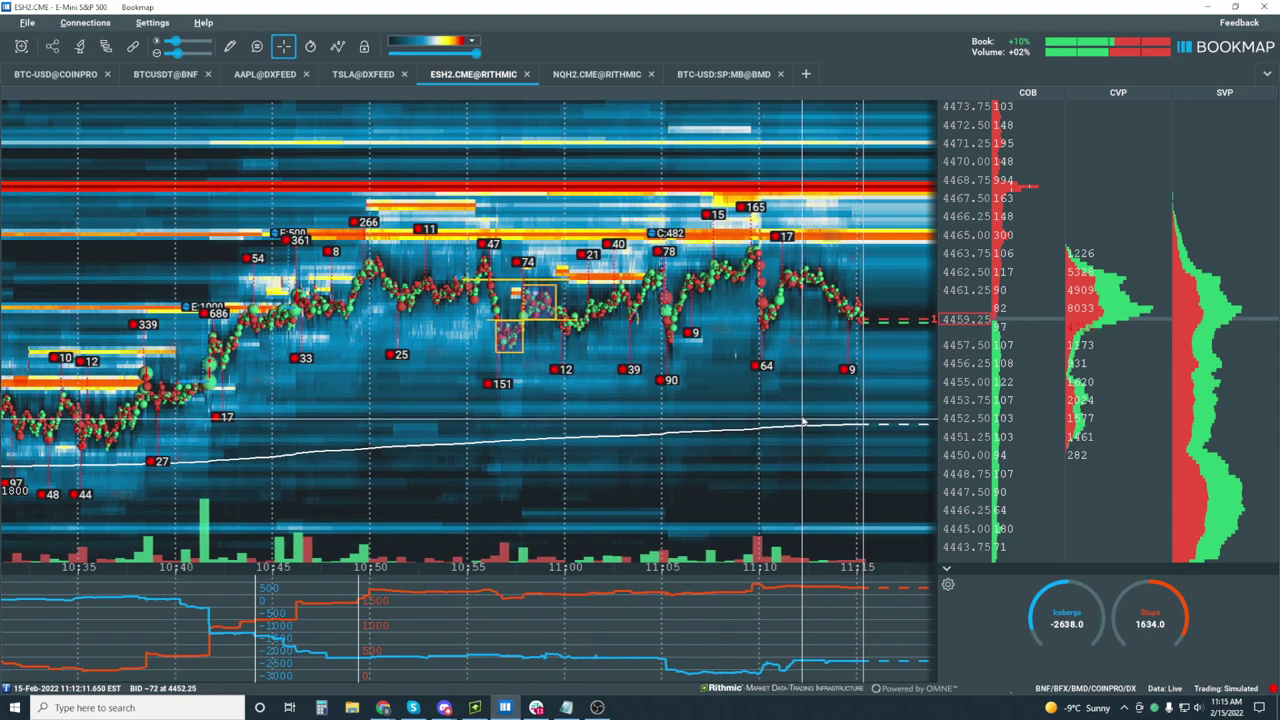
Review stop and iceberg markers across the session since about 09:45, including the rise between 10:25 and 10:55.
{"action": "scroll", "coordinate": [752, 292], "scroll_direction": "down", "scroll_amount": 3}
{"action": "scroll", "coordinate": [752, 292], "scroll_direction": "down", "scroll_amount": 3}
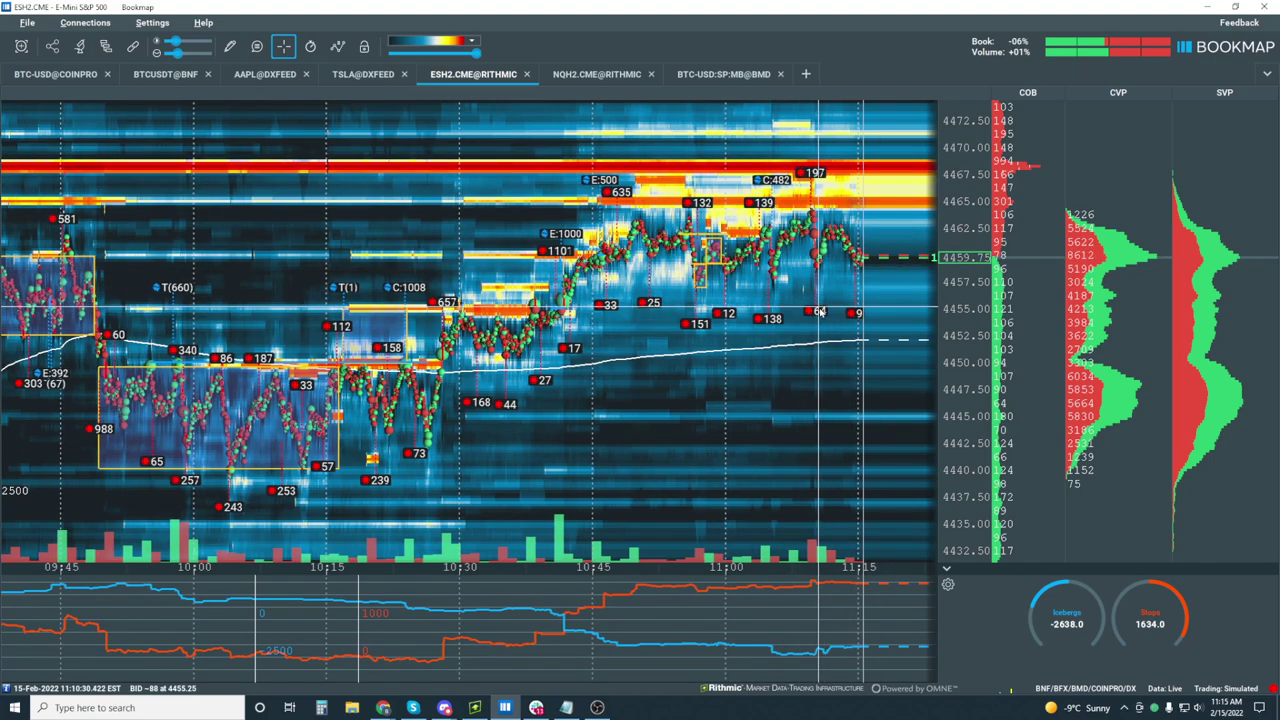
{"action": "scroll", "coordinate": [818, 312], "scroll_direction": "up", "scroll_amount": 3}
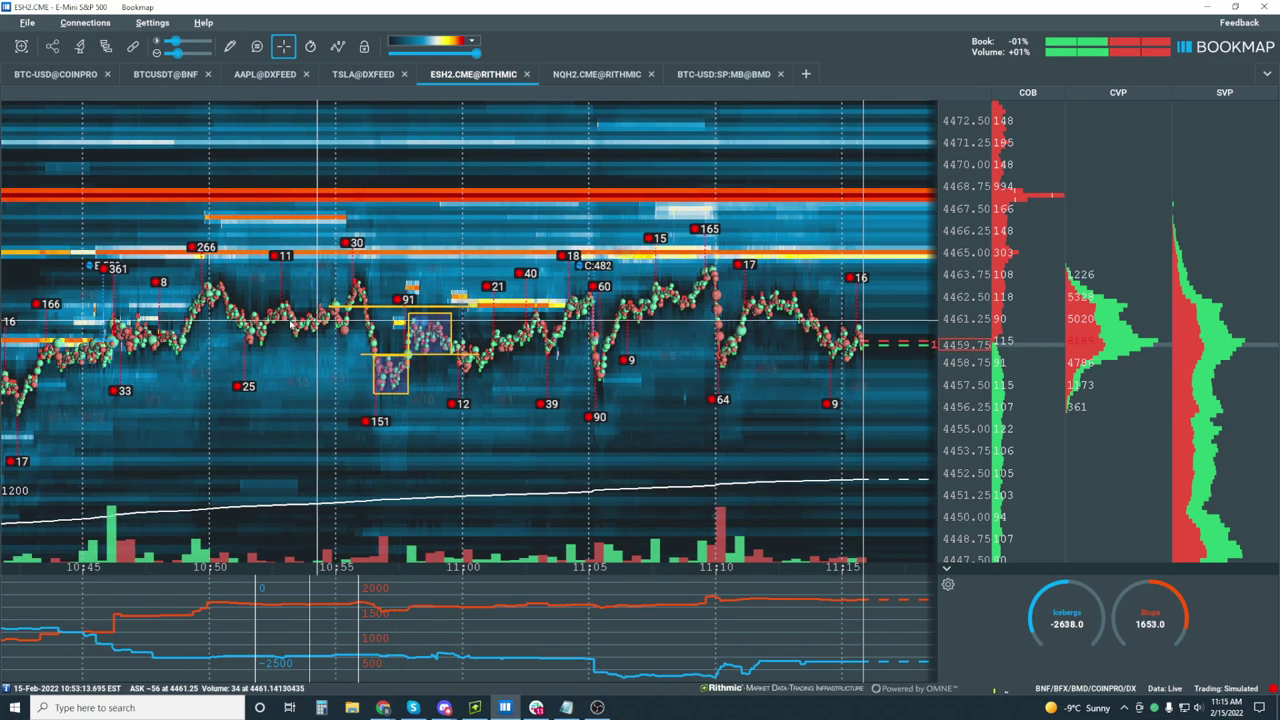
{"action": "scroll", "coordinate": [280, 345], "scroll_direction": "up", "scroll_amount": 5}
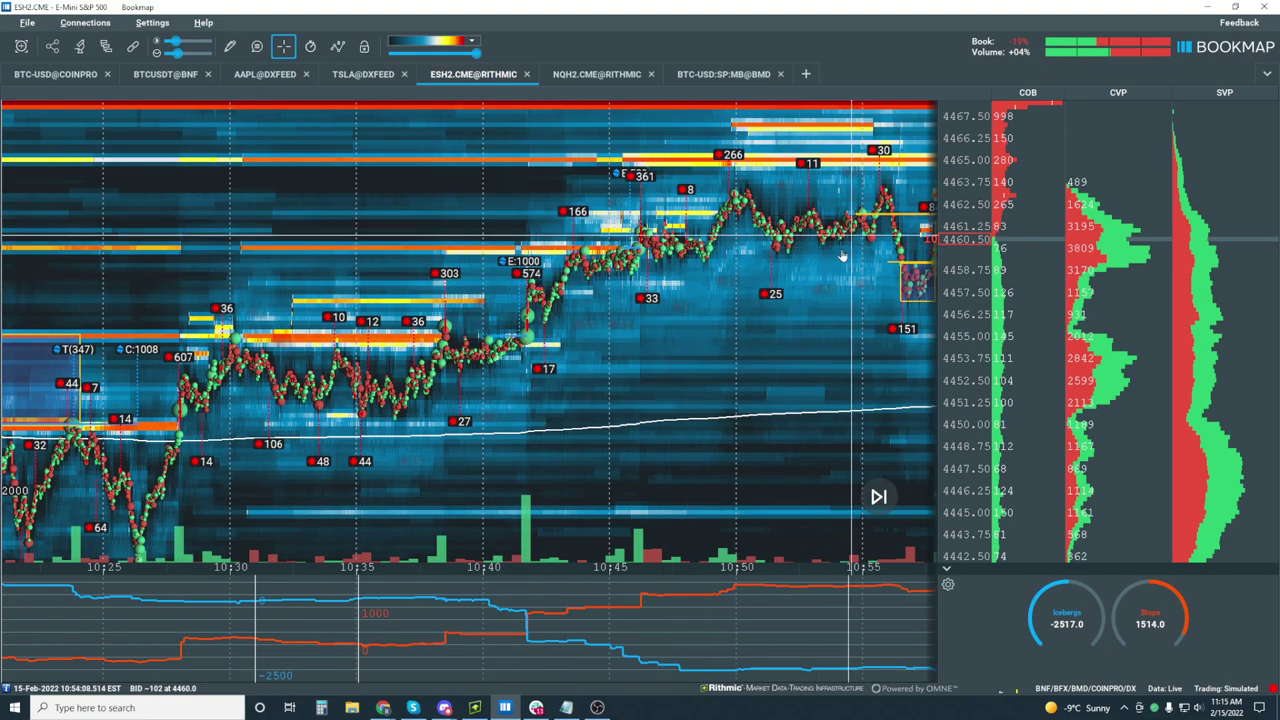
Follow the stop markers and resting liquidity from 10:40 through the 11:05 and 11:10 drops, ending at the live price.
{"action": "left_click_drag", "start_coordinate": [843, 256], "coordinate": [490, 253]}
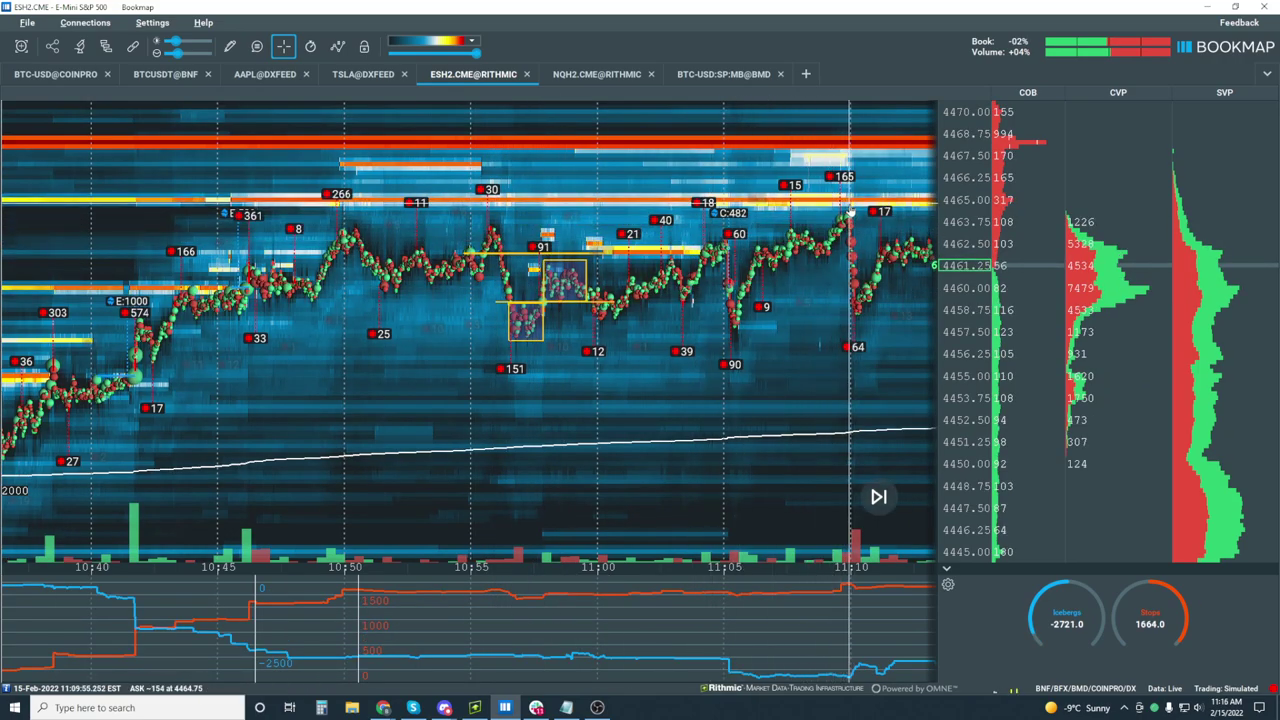
{"action": "left_click_drag", "start_coordinate": [848, 212], "coordinate": [742, 240]}
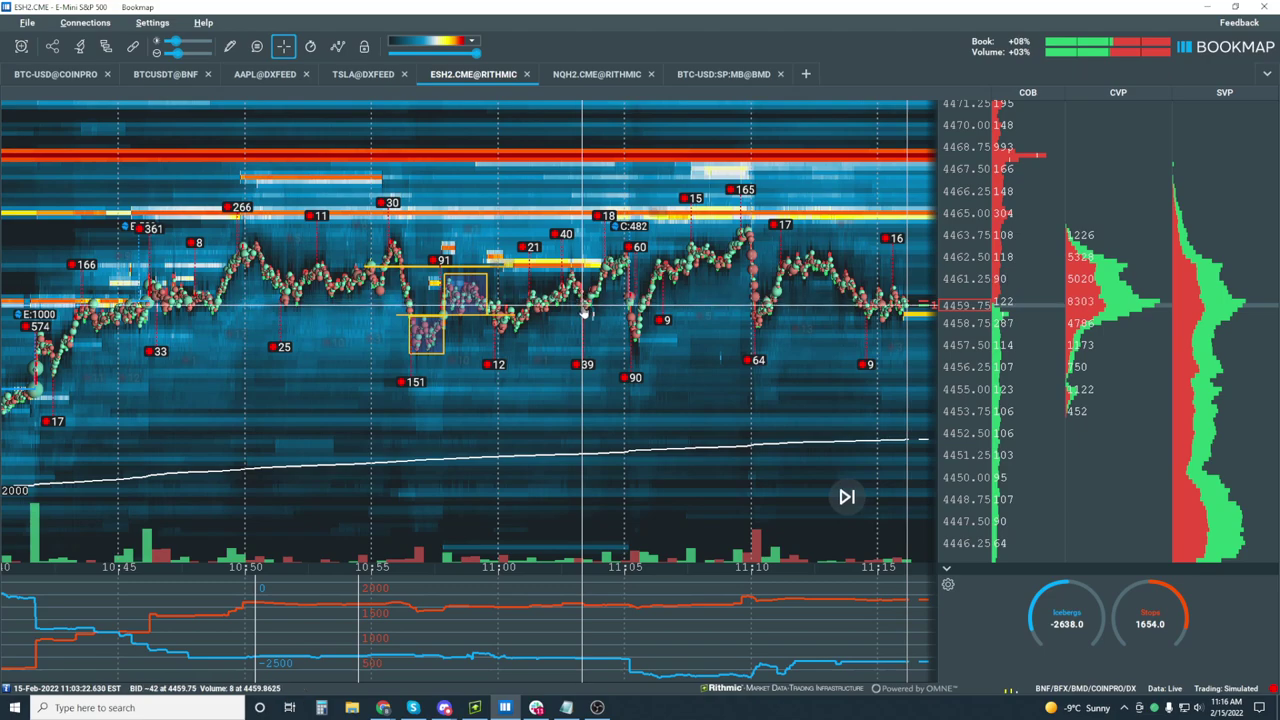
{"action": "left_click_drag", "start_coordinate": [585, 313], "coordinate": [429, 282]}
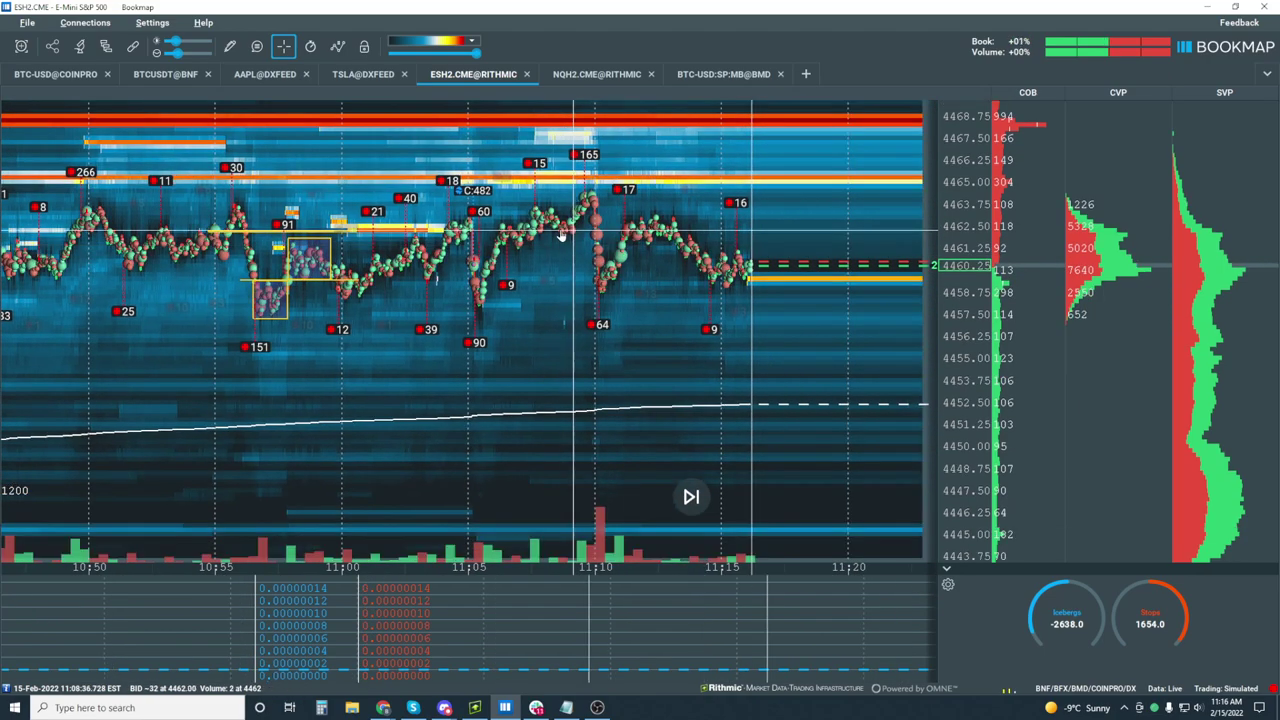
{"action": "scroll", "coordinate": [610, 210], "scroll_direction": "down", "scroll_amount": 3}
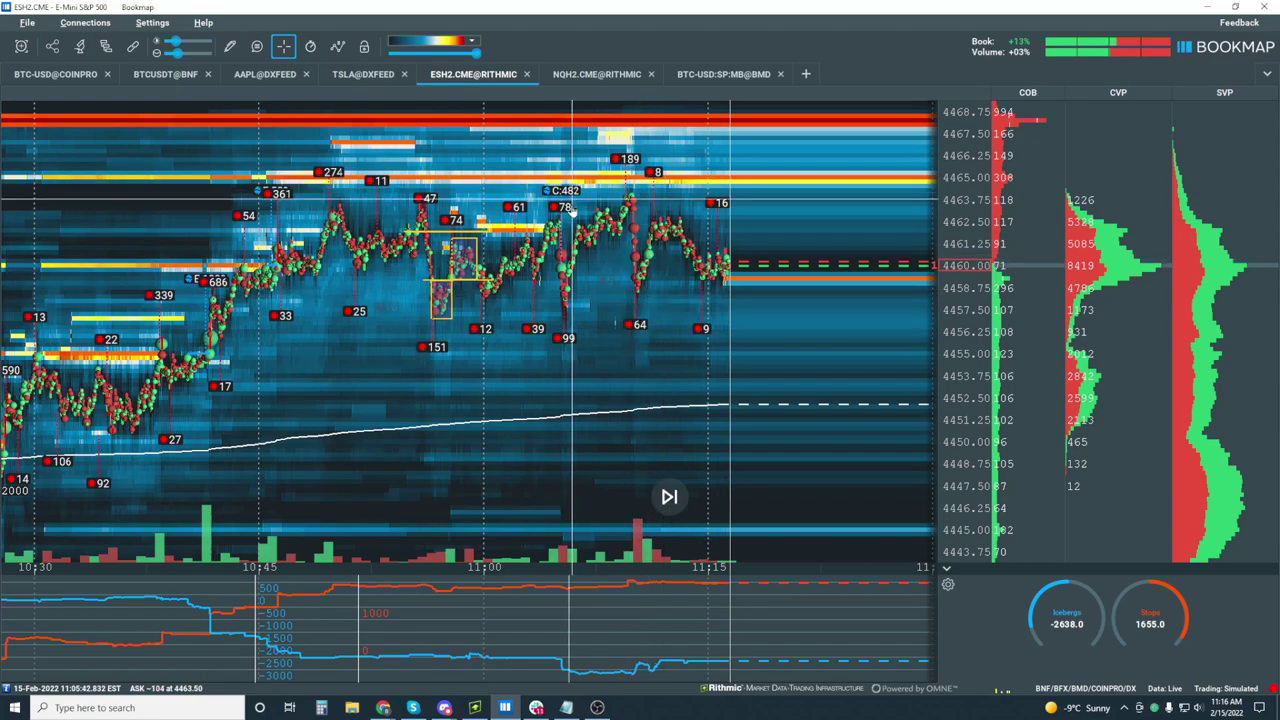
{"action": "left_click", "coordinate": [671, 497]}
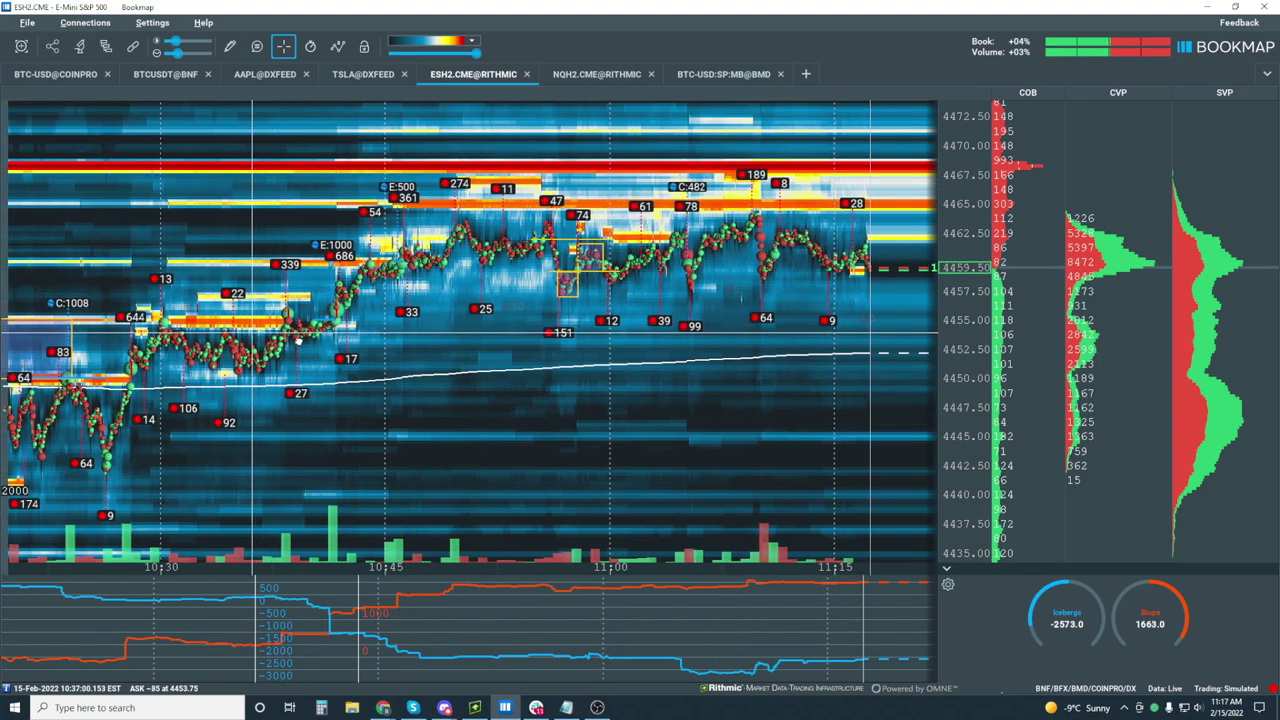
Declutter the 09:45 to 10:45 chart section by fading the heatmap almost completely and disabling the Stops&Icebergs On-Chart add-on.
{"action": "left_click_drag", "start_coordinate": [298, 340], "coordinate": [705, 393]}
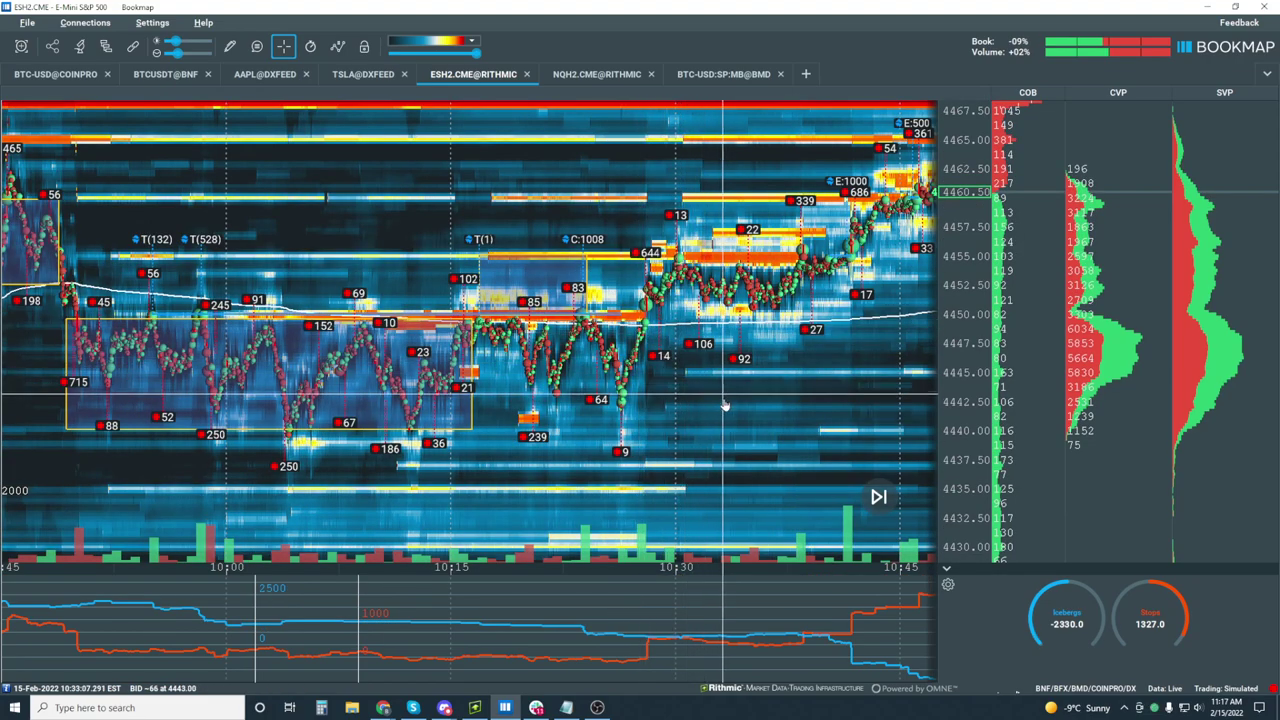
{"action": "left_click_drag", "start_coordinate": [477, 55], "coordinate": [400, 64]}
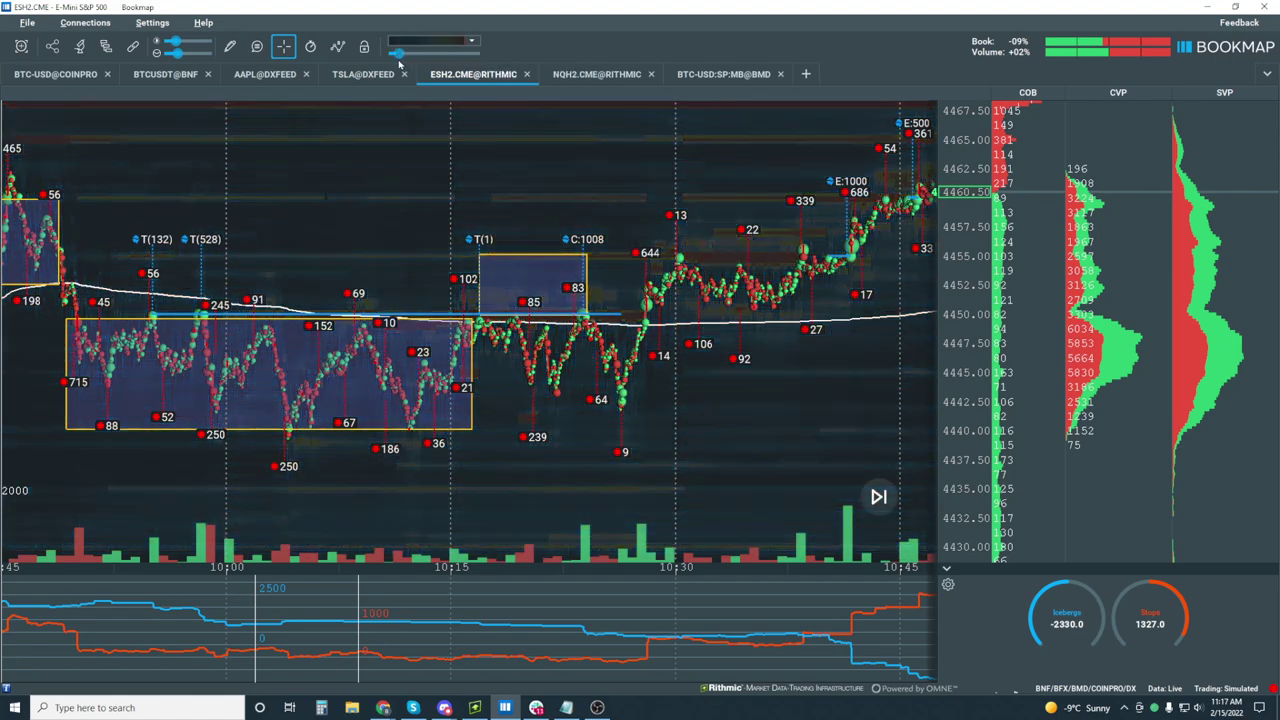
{"action": "left_click", "coordinate": [106, 48]}
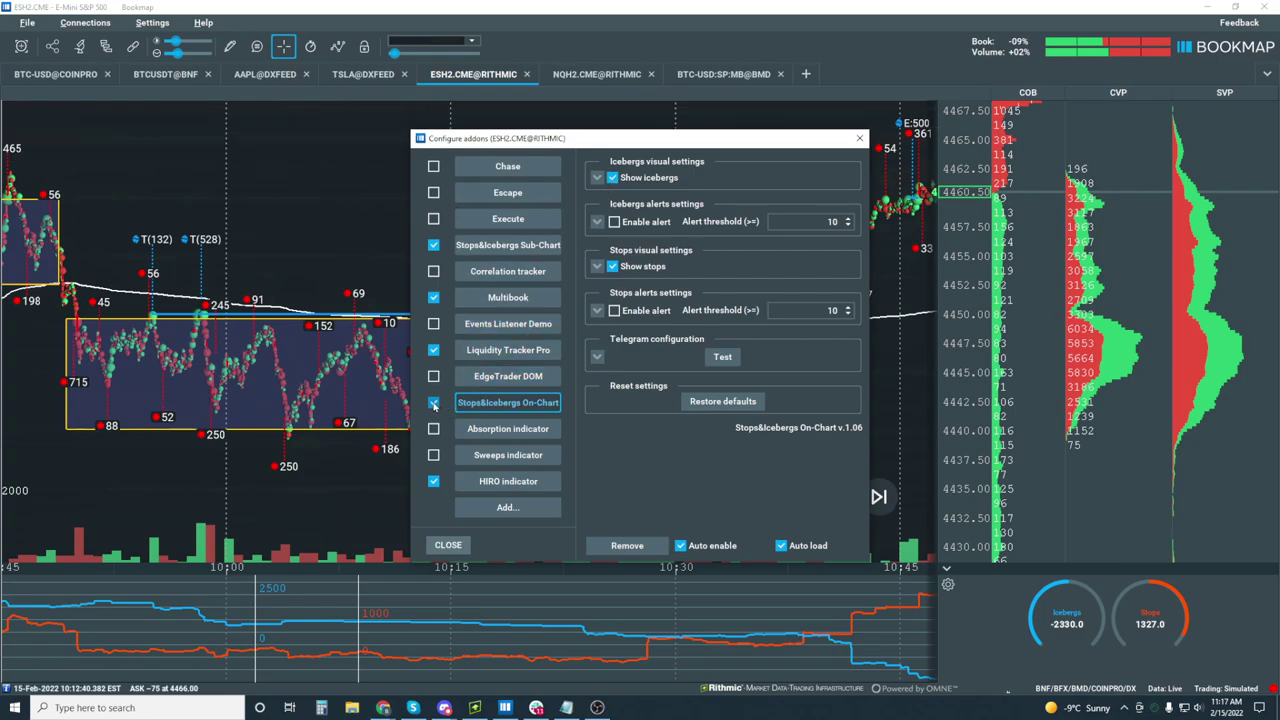
{"action": "left_click", "coordinate": [434, 404]}
{"action": "left_click", "coordinate": [859, 138]}
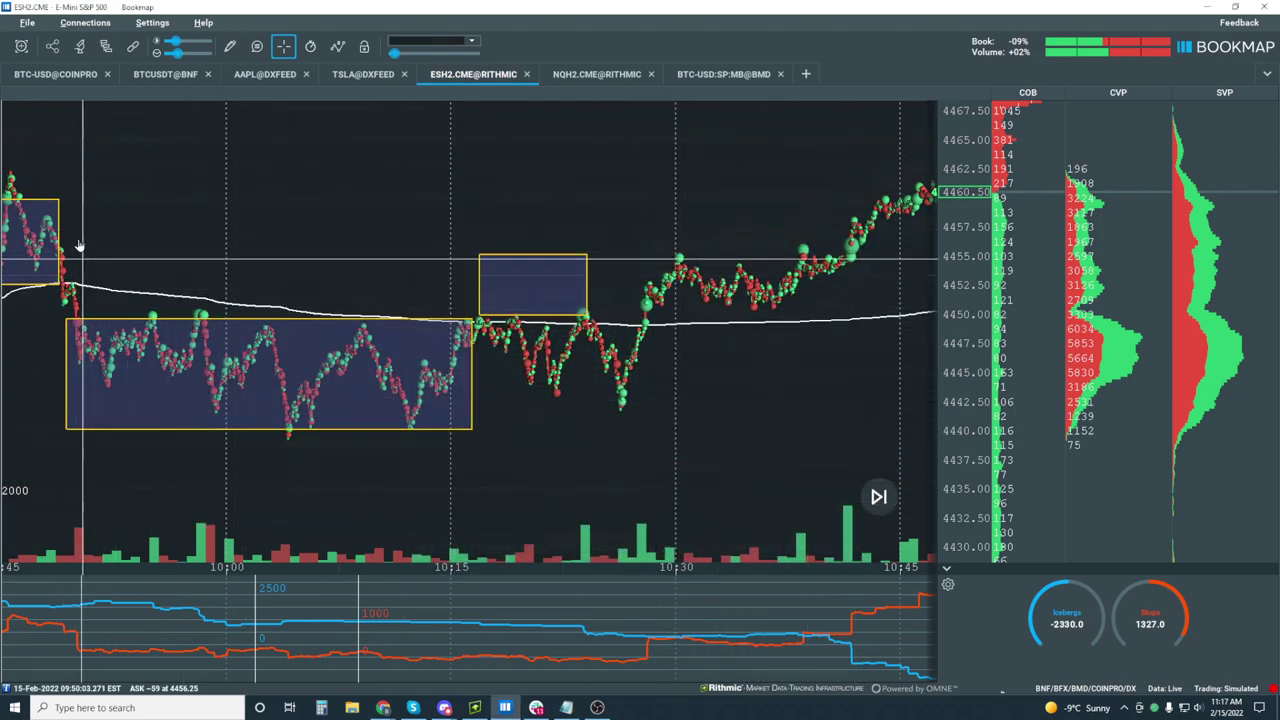
Review the bare price action against VWAP and the highlighted zones from 09:15 through 11:15.
{"action": "left_click_drag", "start_coordinate": [80, 245], "coordinate": [605, 255]}
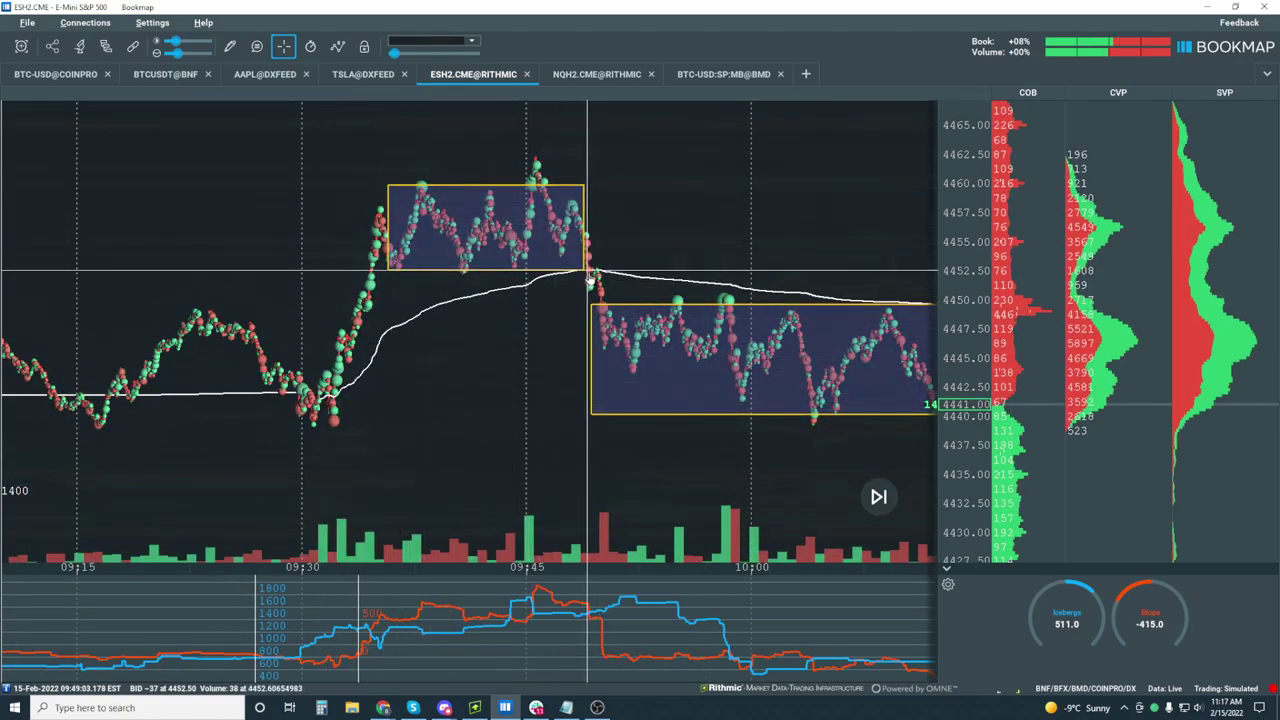
{"action": "left_click_drag", "start_coordinate": [709, 266], "coordinate": [509, 237]}
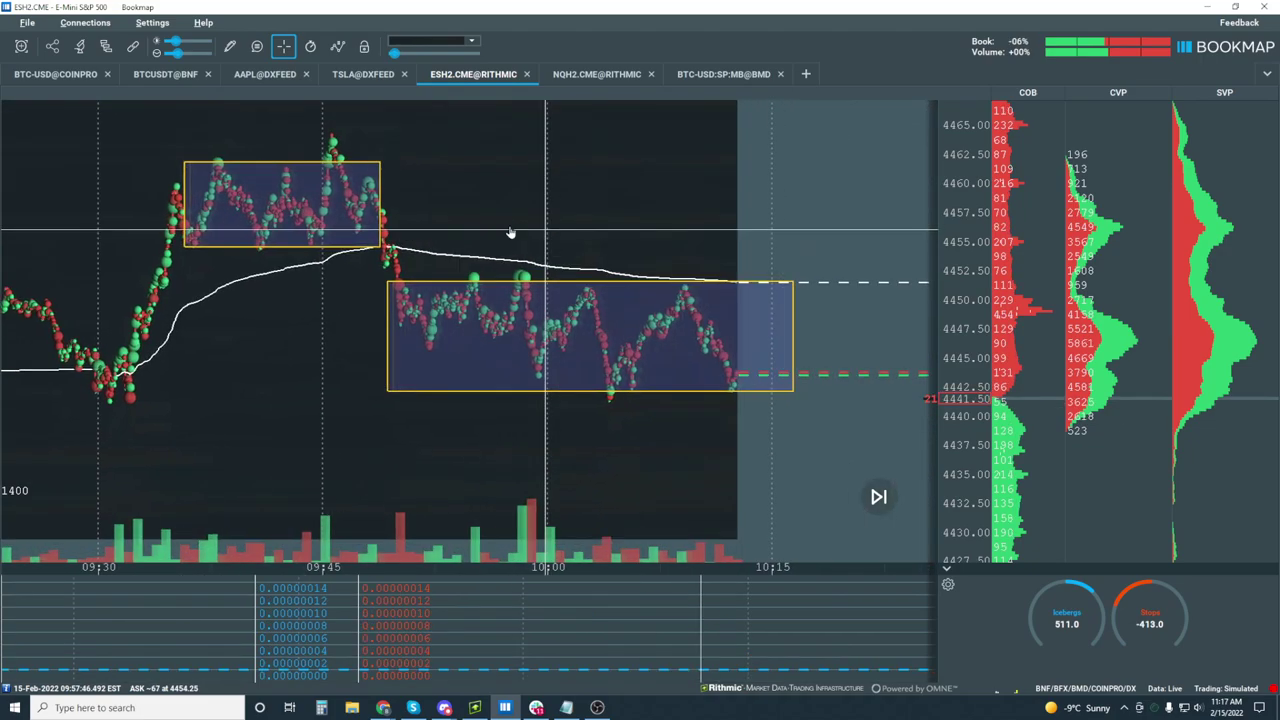
{"action": "left_click_drag", "start_coordinate": [728, 283], "coordinate": [526, 283]}
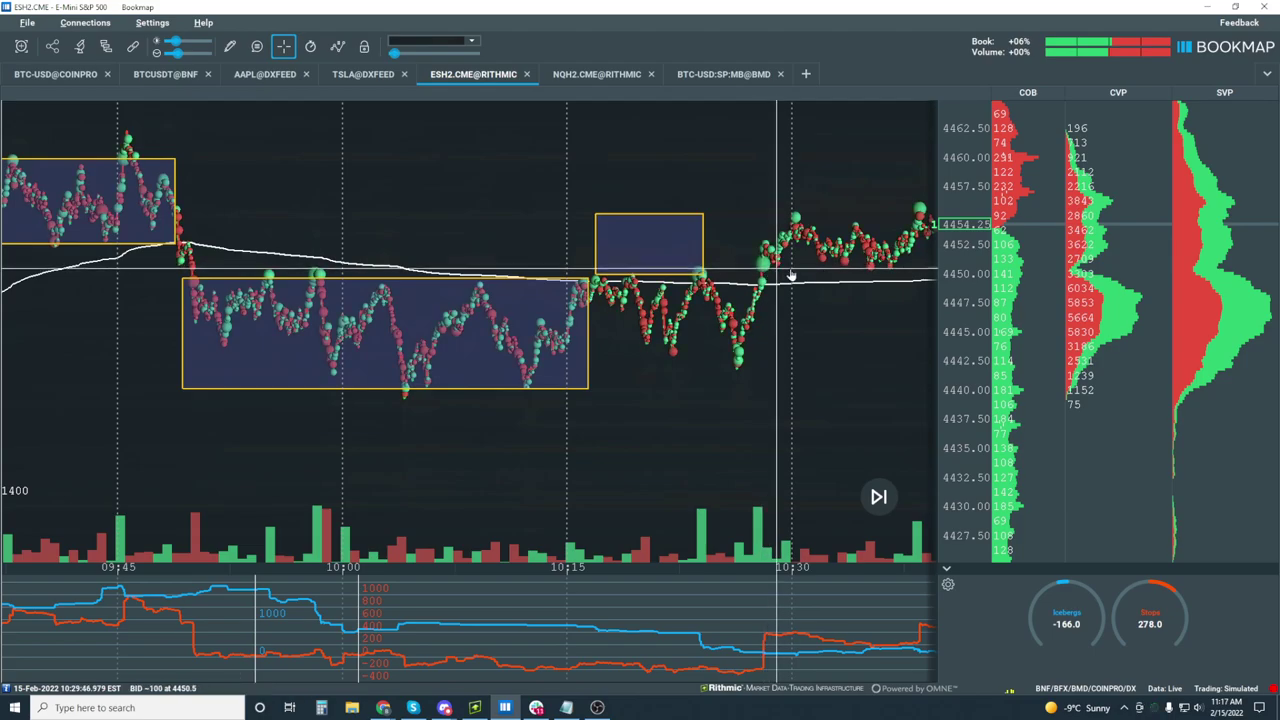
{"action": "left_click_drag", "start_coordinate": [783, 270], "coordinate": [549, 296]}
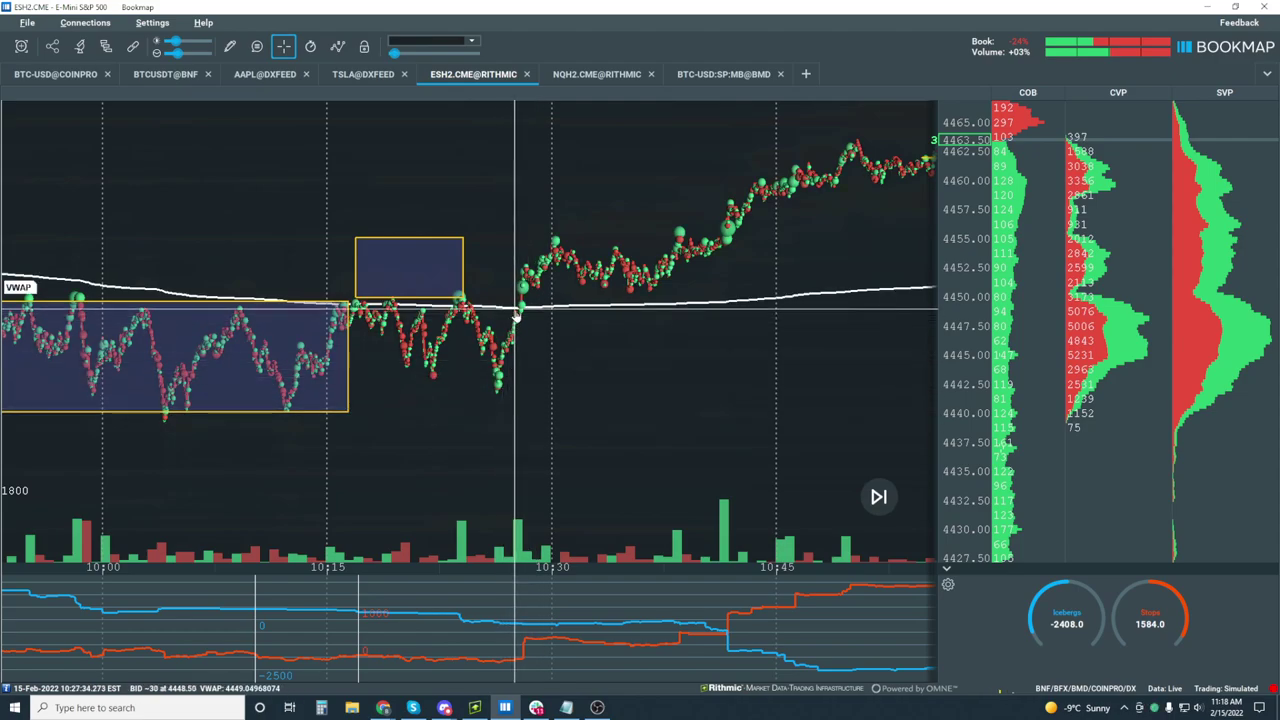
{"action": "scroll", "coordinate": [428, 322], "scroll_direction": "down", "scroll_amount": 3}
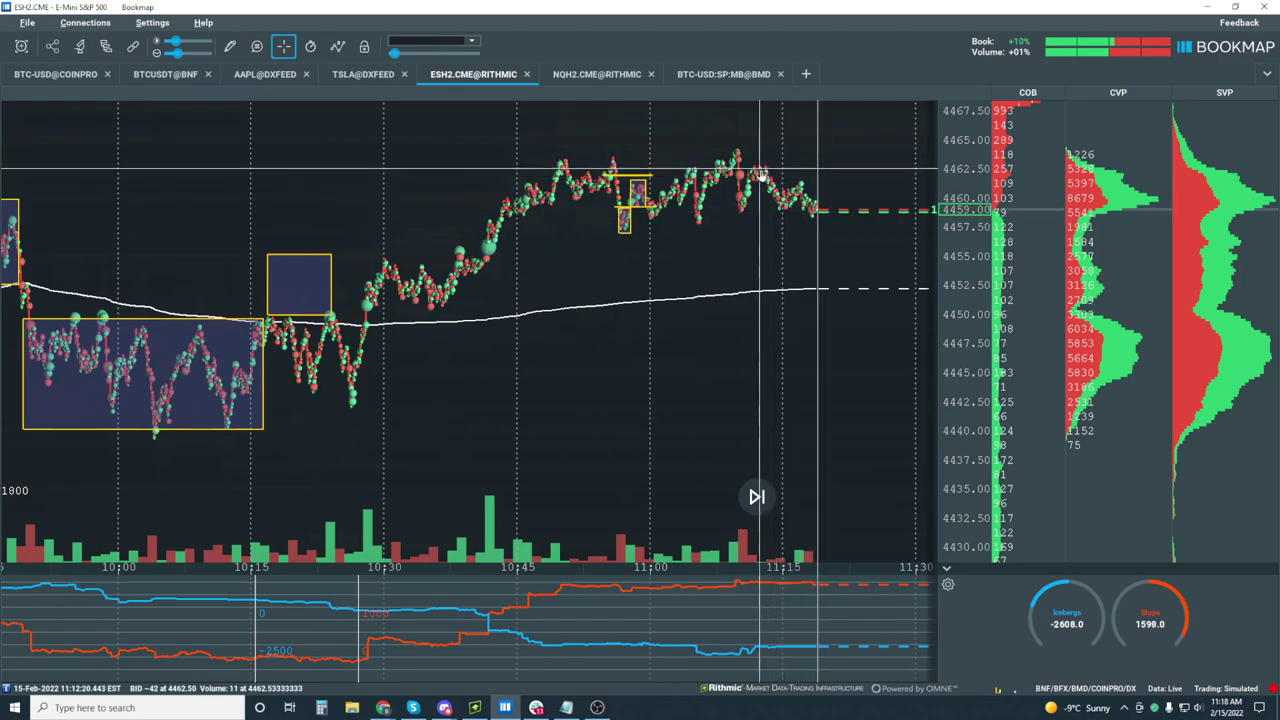
{"action": "scroll", "coordinate": [768, 183], "scroll_direction": "up", "scroll_amount": 3}
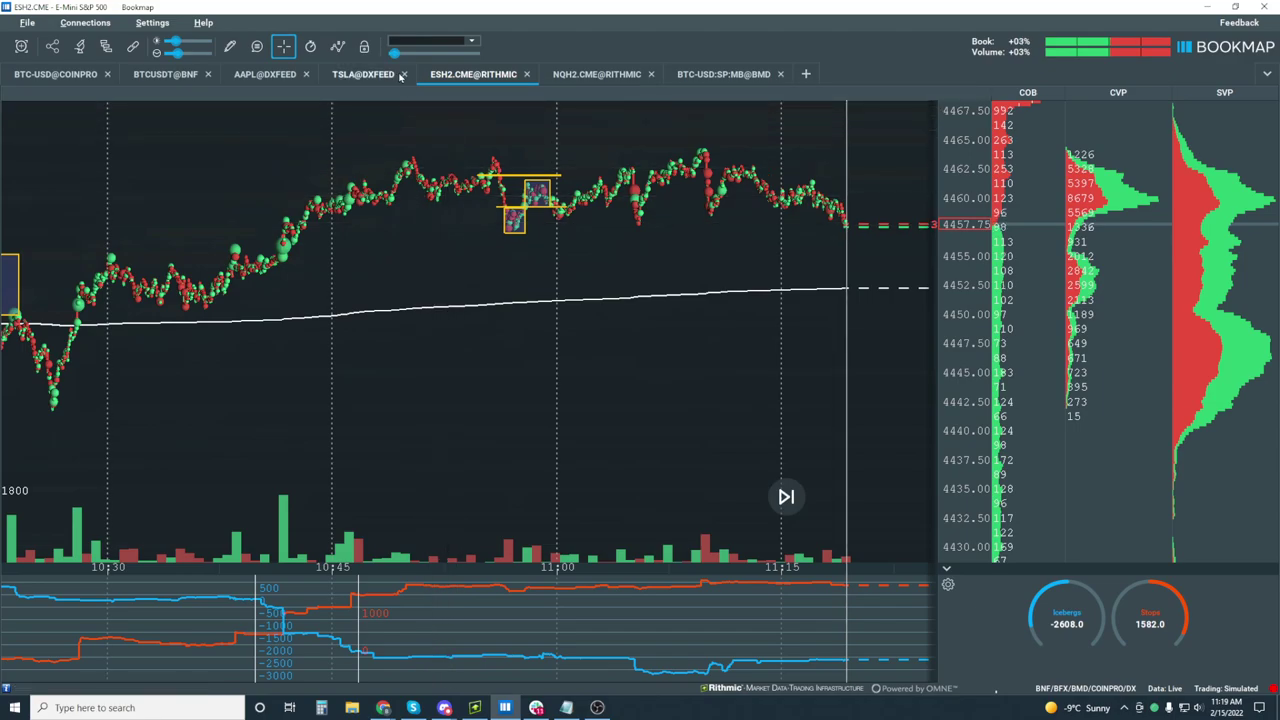
Restore the heatmap to full intensity and show the live price from 11:11 onward with enlarged price levels.
{"action": "left_click_drag", "start_coordinate": [394, 52], "coordinate": [476, 53]}
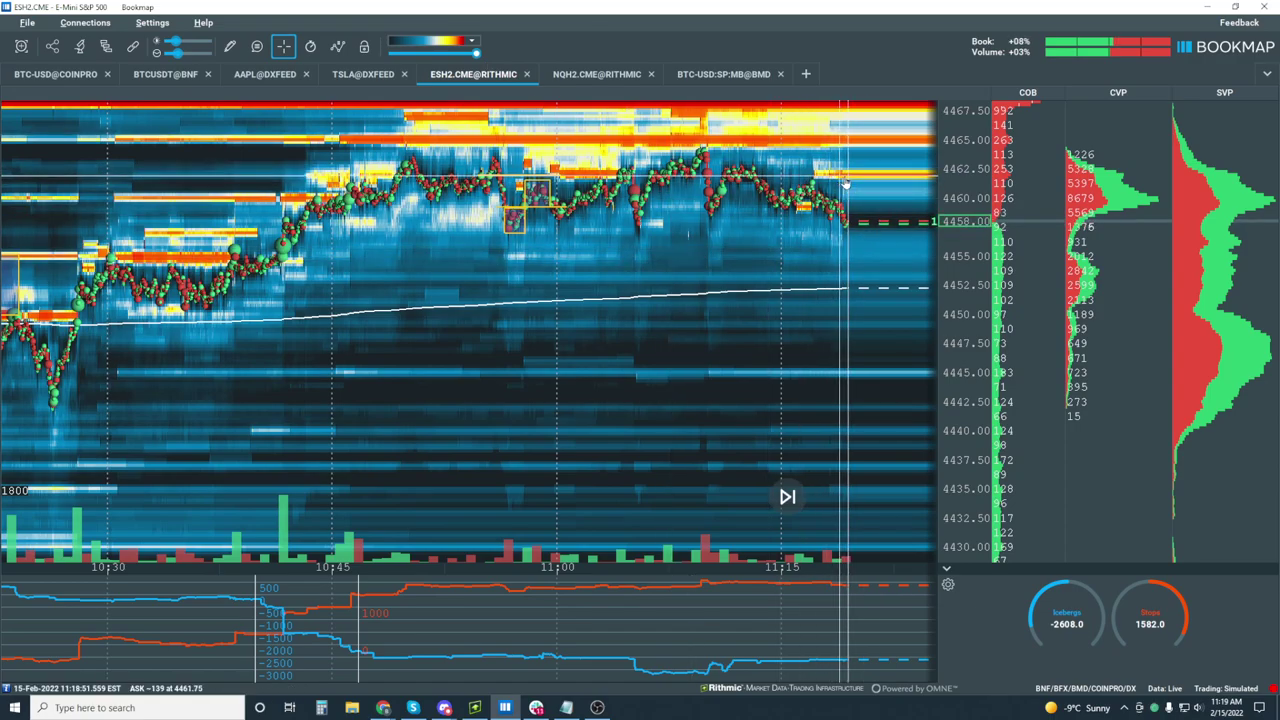
{"action": "scroll", "coordinate": [830, 200], "scroll_direction": "up", "scroll_amount": 2}
{"action": "scroll", "coordinate": [824, 176], "scroll_direction": "up", "scroll_amount": 3}
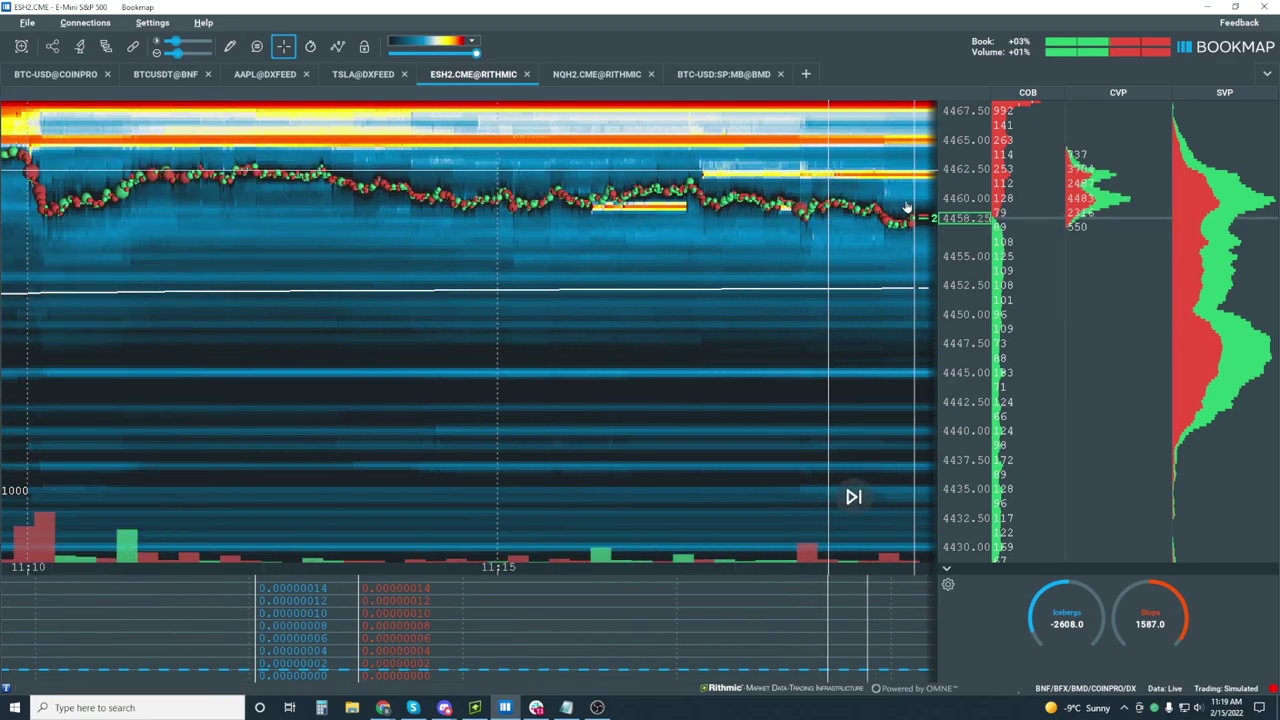
{"action": "left_click", "coordinate": [855, 498]}
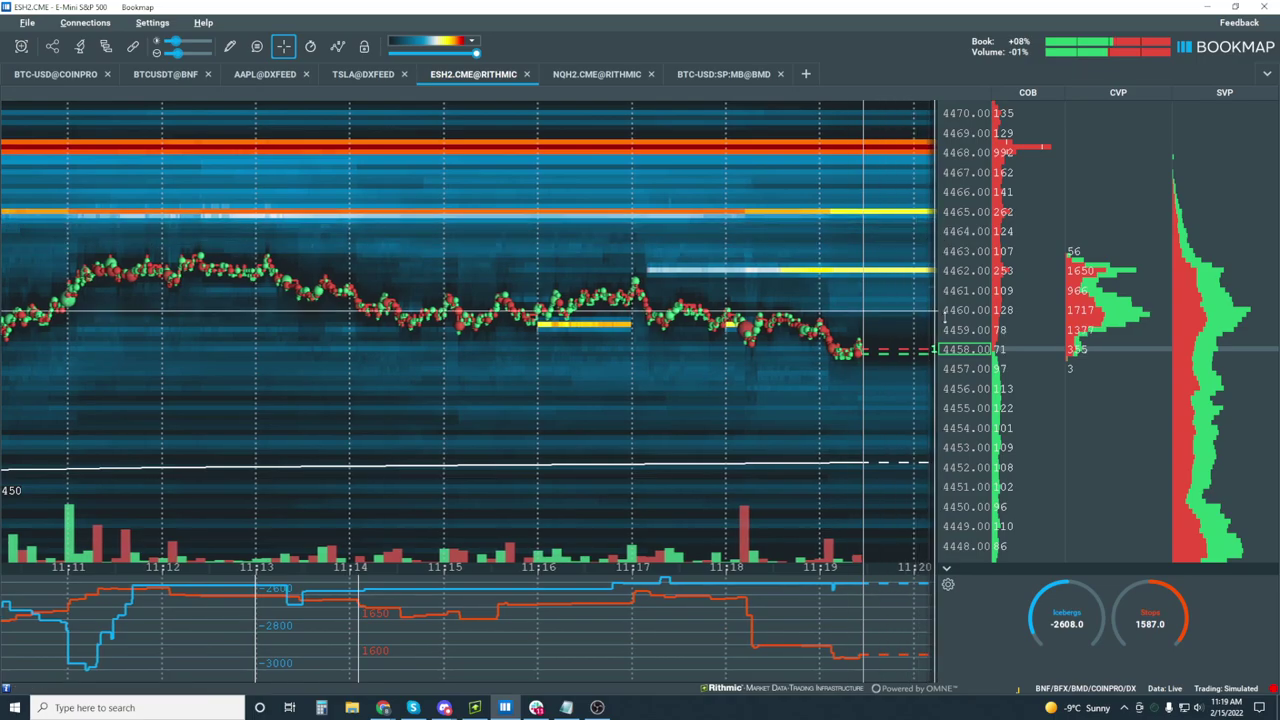
{"action": "scroll", "coordinate": [968, 283], "scroll_direction": "up", "scroll_amount": 3}
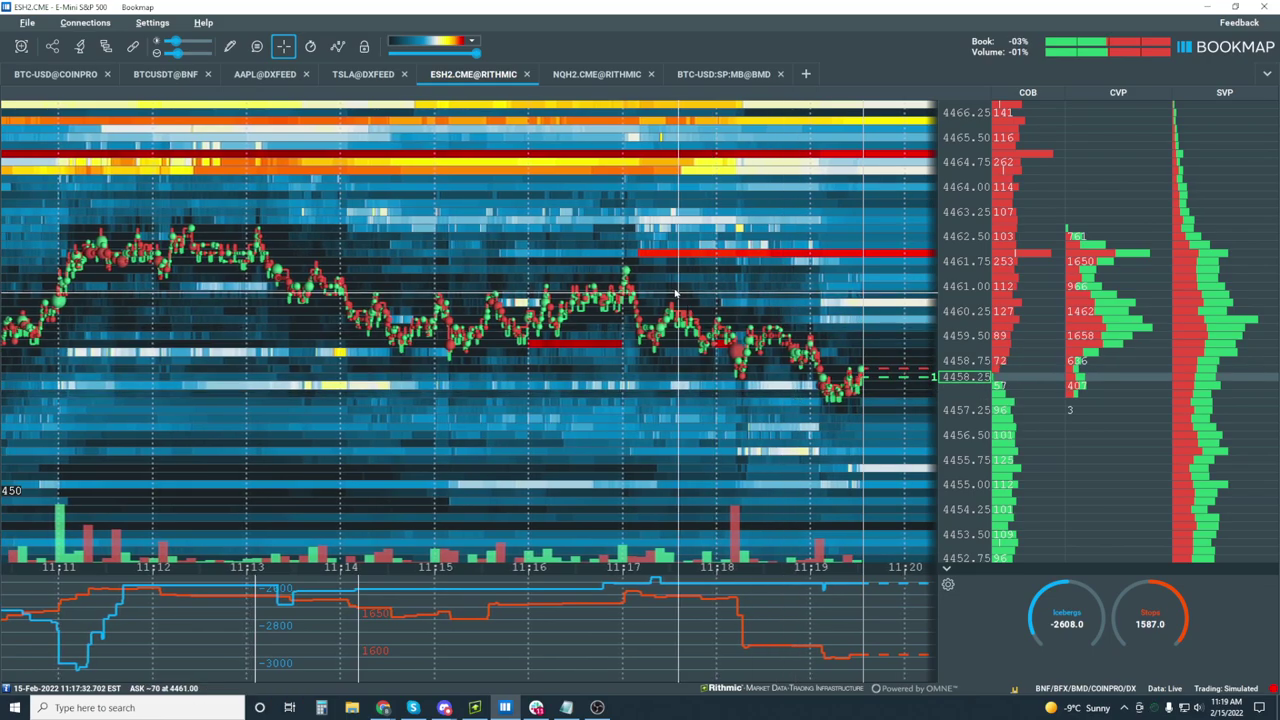
Compare the current range with resting liquidity and price across the session since about 06:00.
{"action": "scroll", "coordinate": [670, 290], "scroll_direction": "down", "scroll_amount": 4}
{"action": "scroll", "coordinate": [670, 290], "scroll_direction": "down", "scroll_amount": 3}
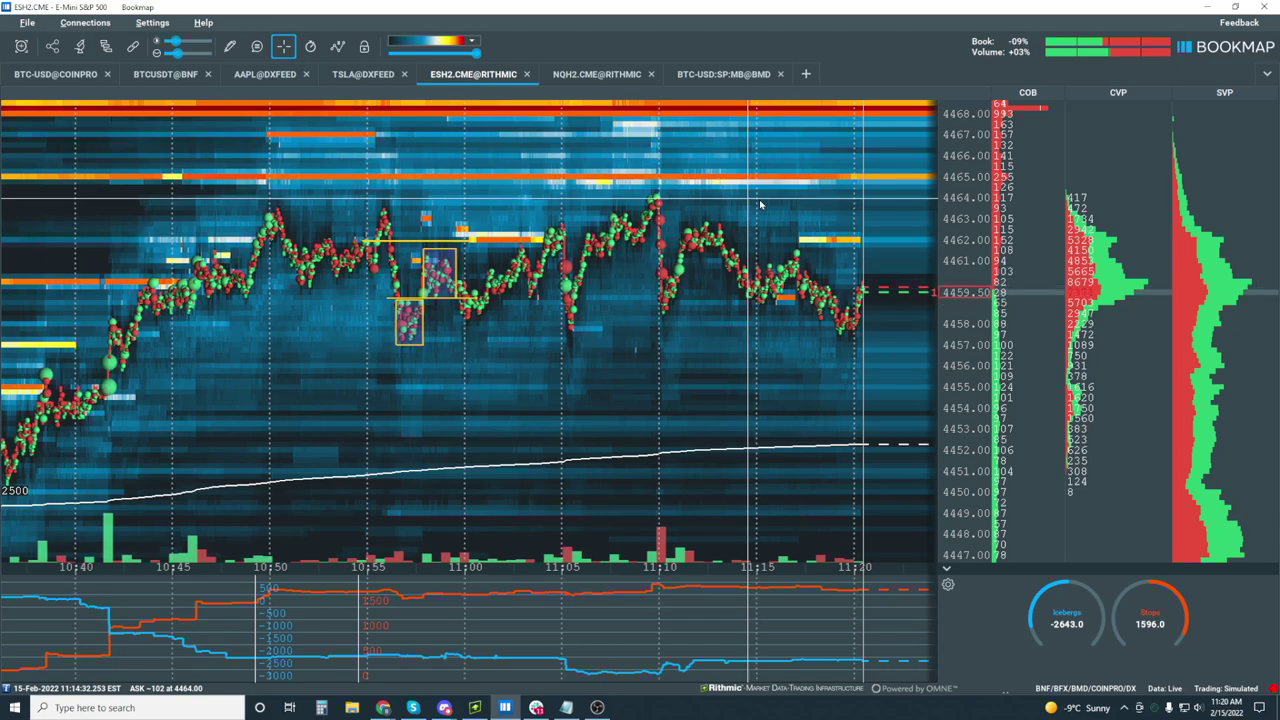
{"action": "scroll", "coordinate": [752, 240], "scroll_direction": "down", "scroll_amount": 5}
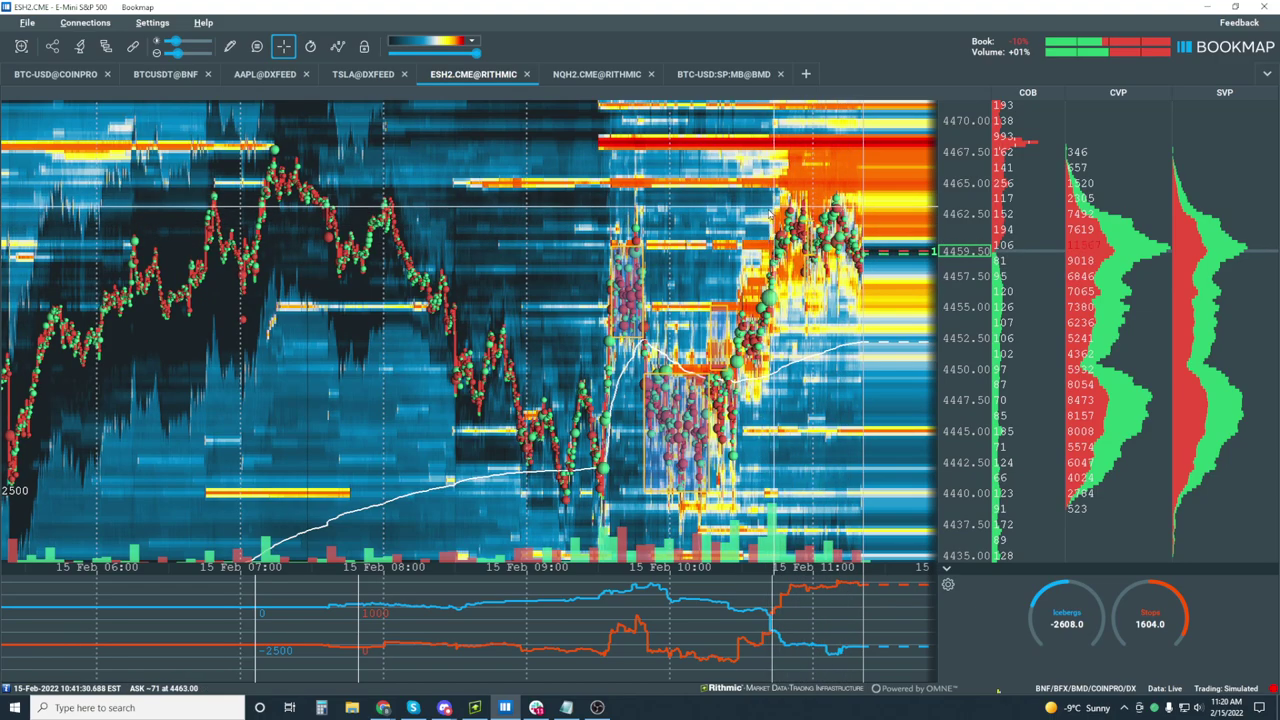
Narrow the chart to 10:50 through 11:20 and examine the liquidity levels between about 4453 and 4468.
{"action": "scroll", "coordinate": [840, 211], "scroll_direction": "up", "scroll_amount": 3}
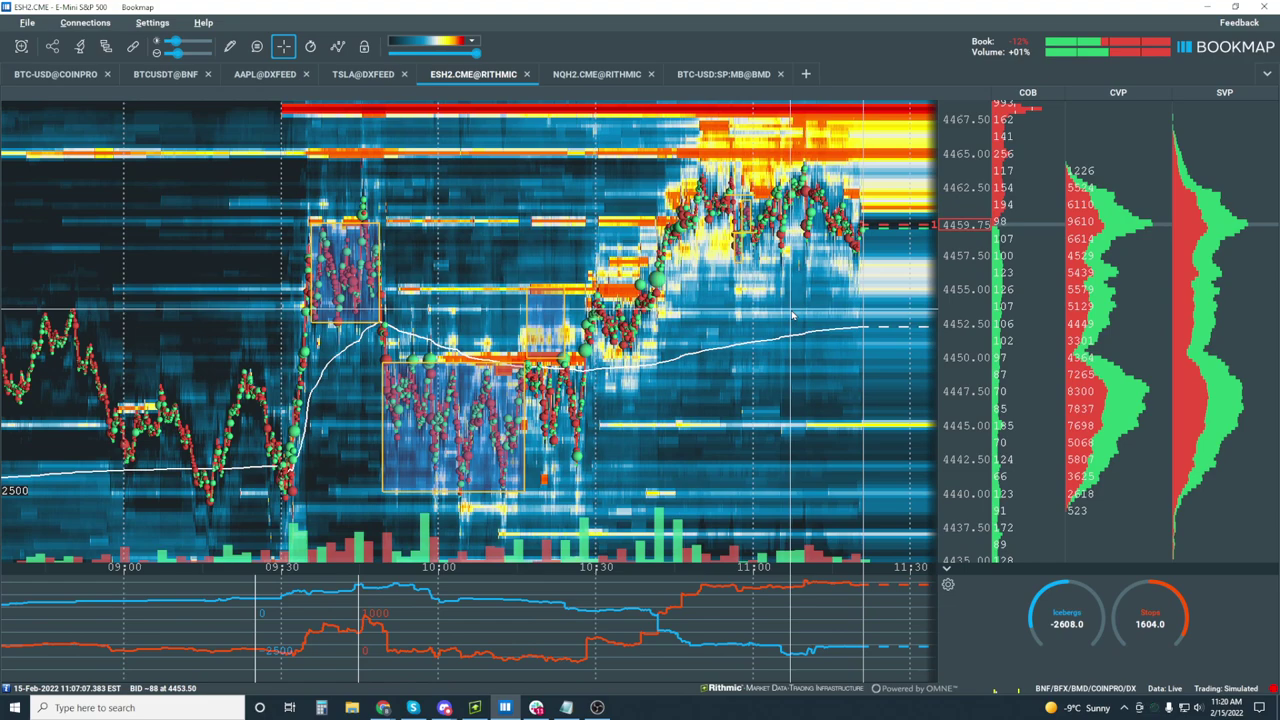
{"action": "scroll", "coordinate": [858, 197], "scroll_direction": "up", "scroll_amount": 2}
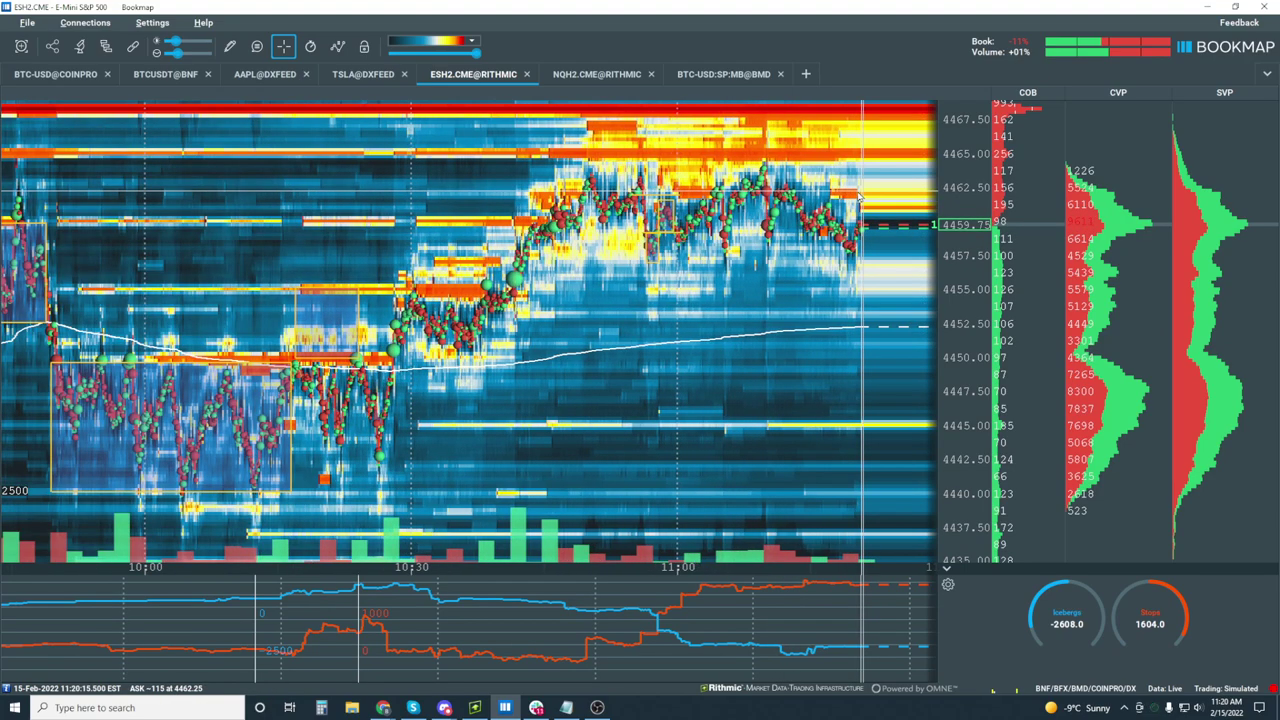
{"action": "scroll", "coordinate": [858, 197], "scroll_direction": "up", "scroll_amount": 3}
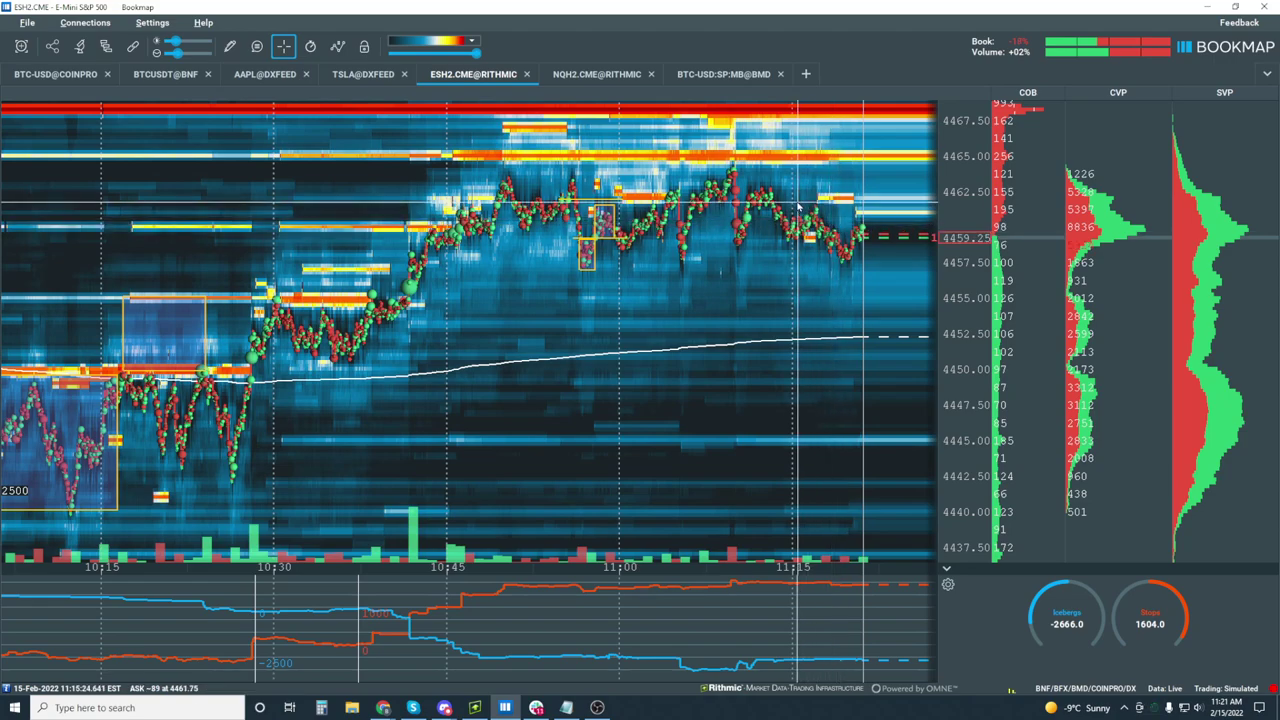
{"action": "scroll", "coordinate": [797, 200], "scroll_direction": "up", "scroll_amount": 2}
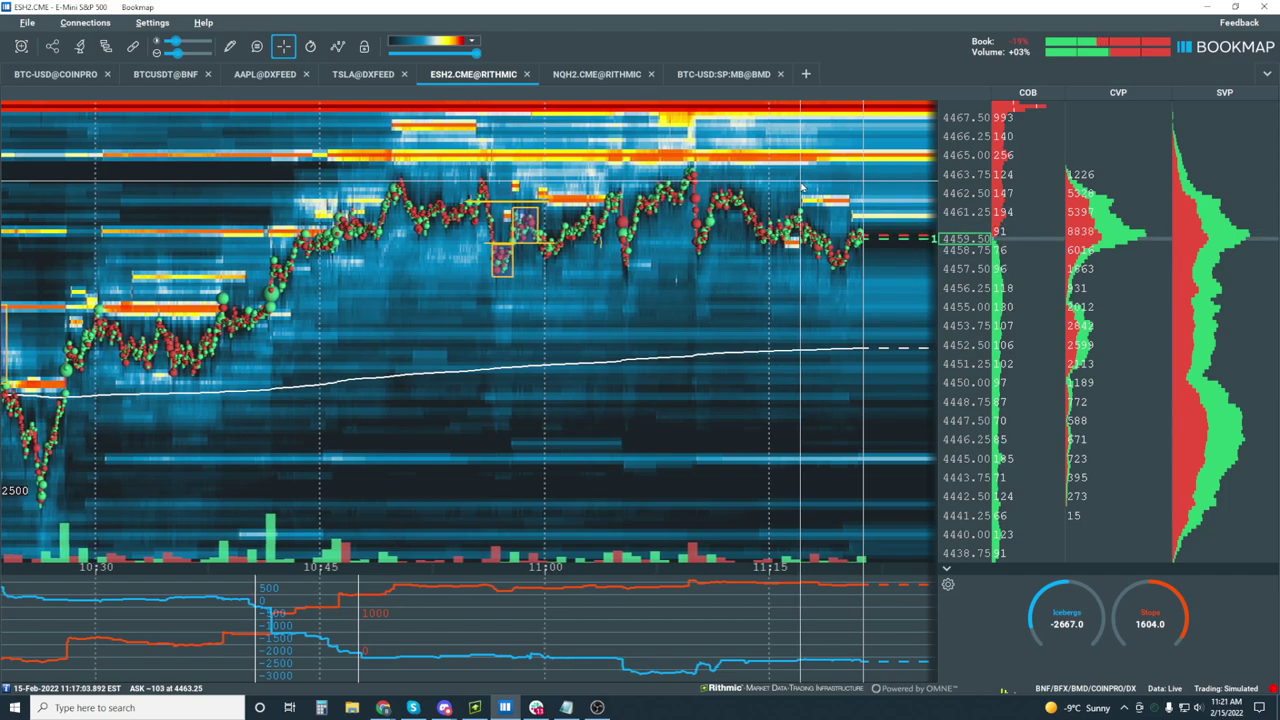
{"action": "scroll", "coordinate": [800, 187], "scroll_direction": "up", "scroll_amount": 3}
{"action": "scroll", "coordinate": [958, 277], "scroll_direction": "up", "scroll_amount": 3}
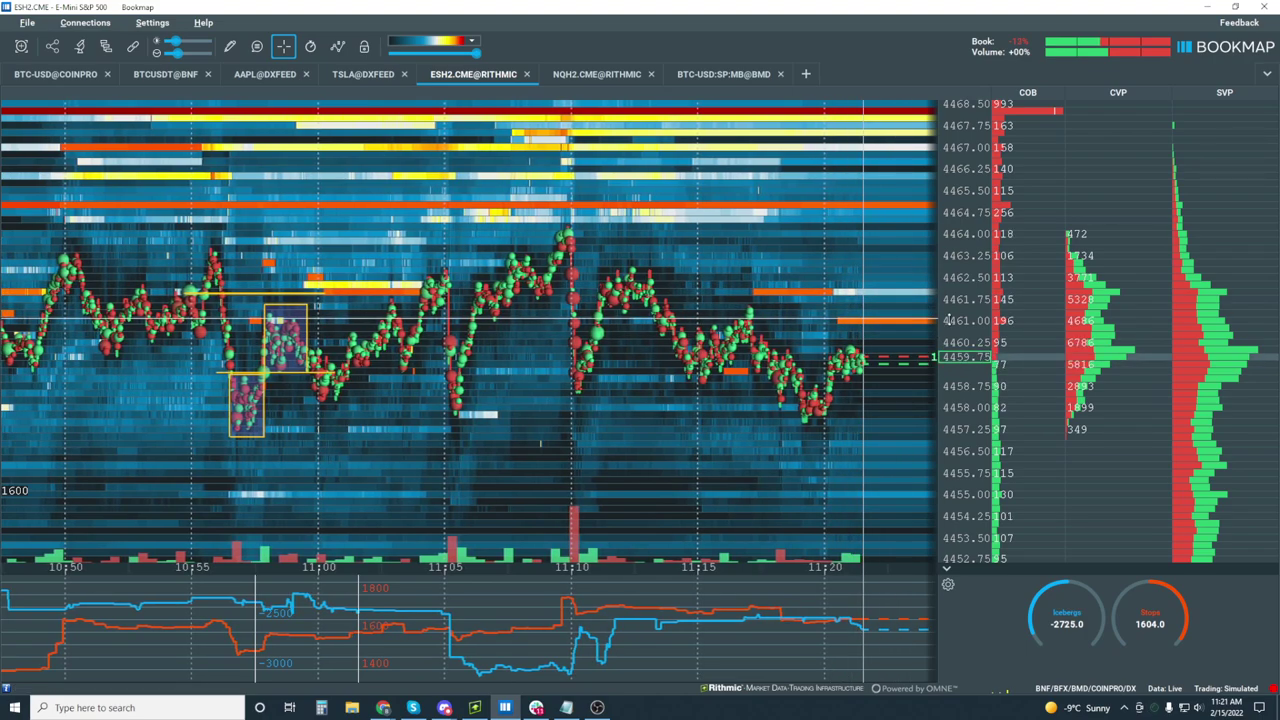
Compare the current 11:00 to 11:22 range with price, VWAP and liquidity across the session since about 07:00.
{"action": "scroll", "coordinate": [879, 324], "scroll_direction": "down", "scroll_amount": 3}
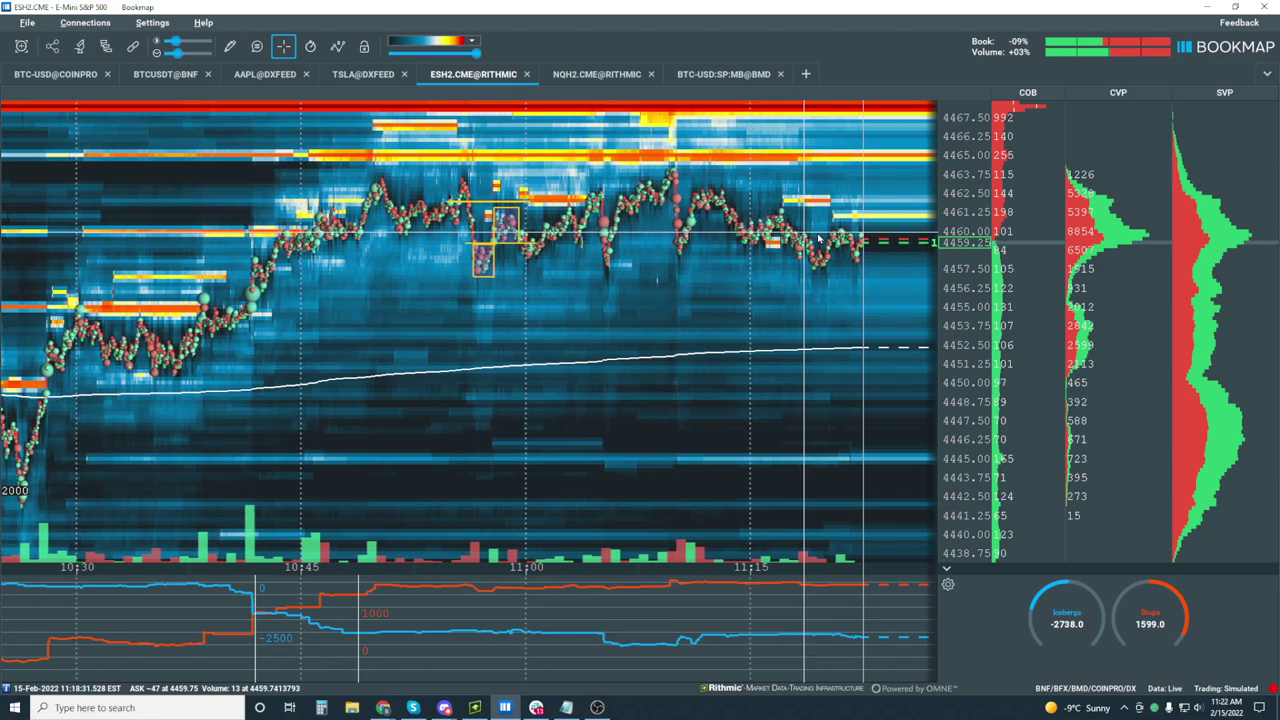
{"action": "scroll", "coordinate": [805, 380], "scroll_direction": "down", "scroll_amount": 5}
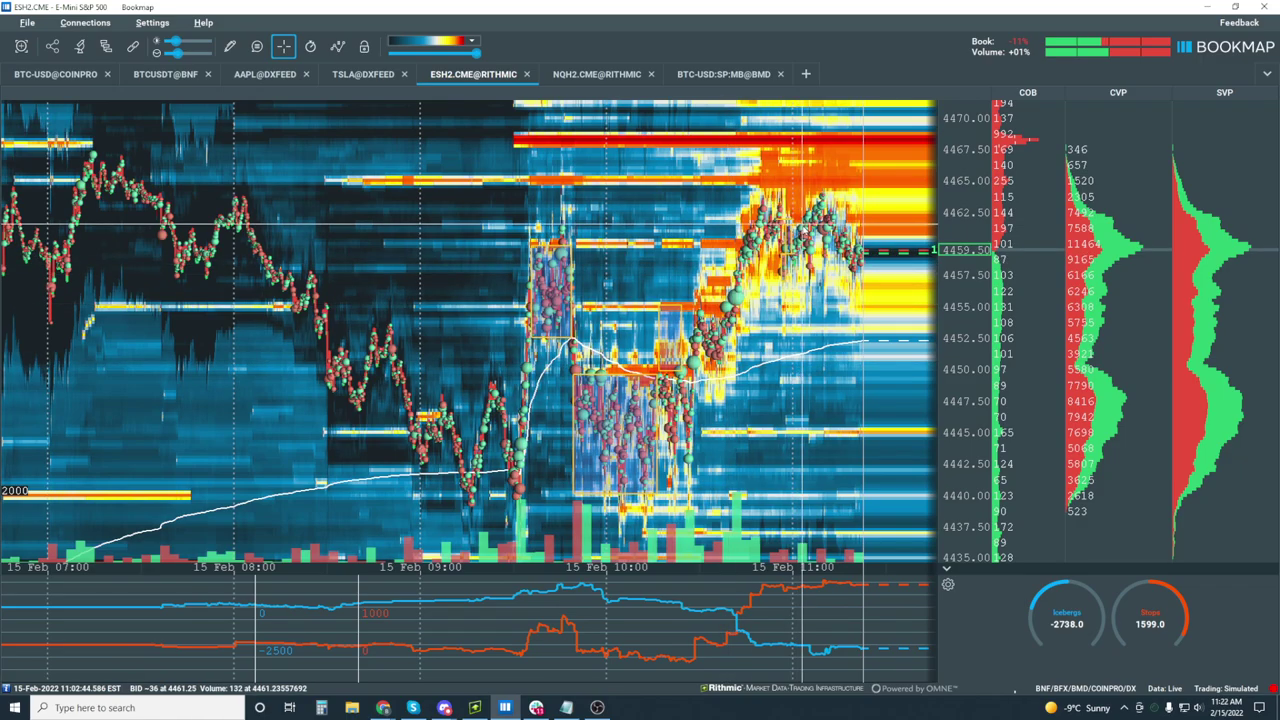
{"action": "scroll", "coordinate": [729, 308], "scroll_direction": "up", "scroll_amount": 8}
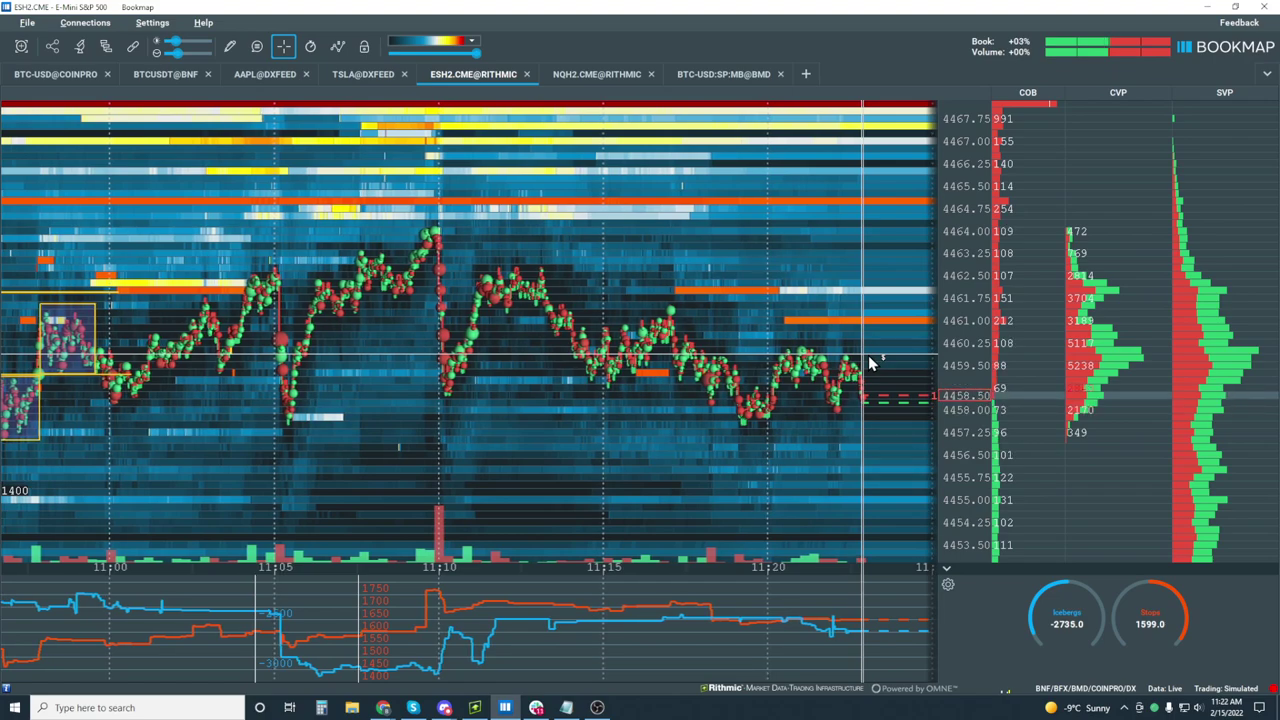
{"action": "scroll", "coordinate": [868, 268], "scroll_direction": "down", "scroll_amount": 5}
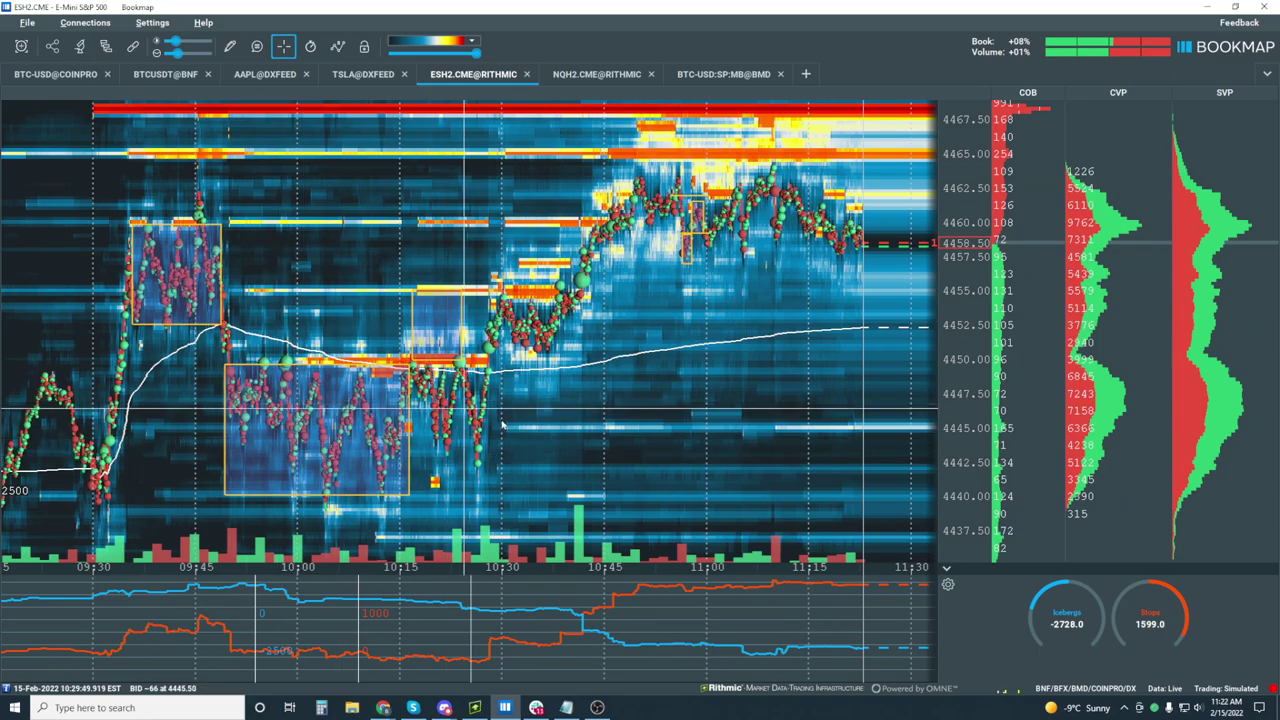
Review price action inside the highlighted zones between 09:30 and 10:30 against VWAP, and return to the live price.
{"action": "scroll", "coordinate": [352, 452], "scroll_direction": "up", "scroll_amount": 1}
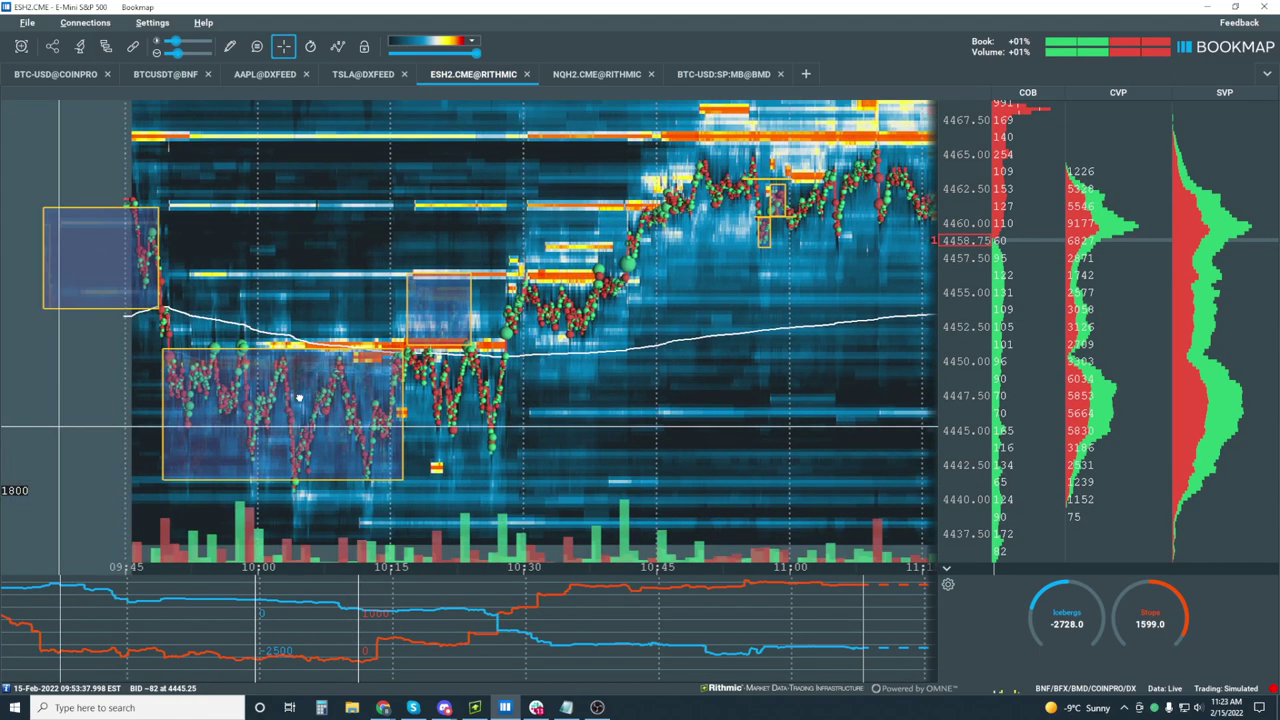
{"action": "left_click_drag", "start_coordinate": [378, 518], "coordinate": [485, 352]}
{"action": "scroll", "coordinate": [485, 352], "scroll_direction": "up", "scroll_amount": 10}
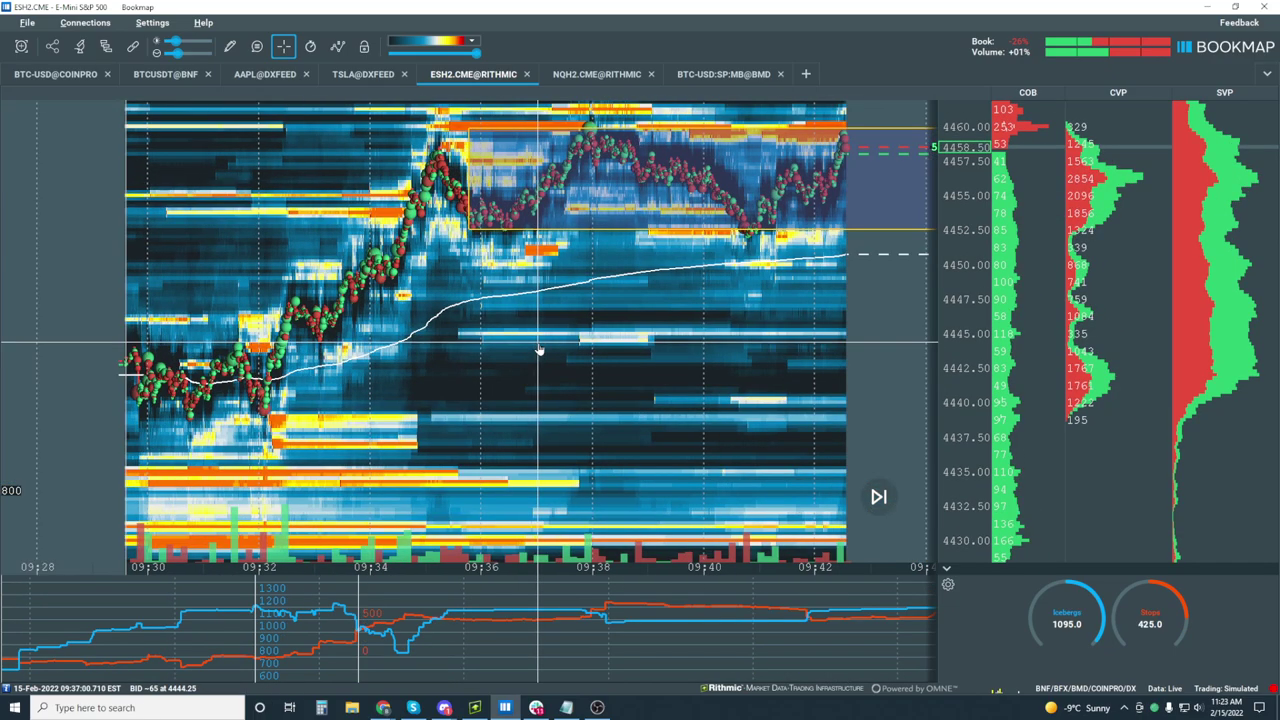
{"action": "scroll", "coordinate": [461, 350], "scroll_direction": "down", "scroll_amount": 2}
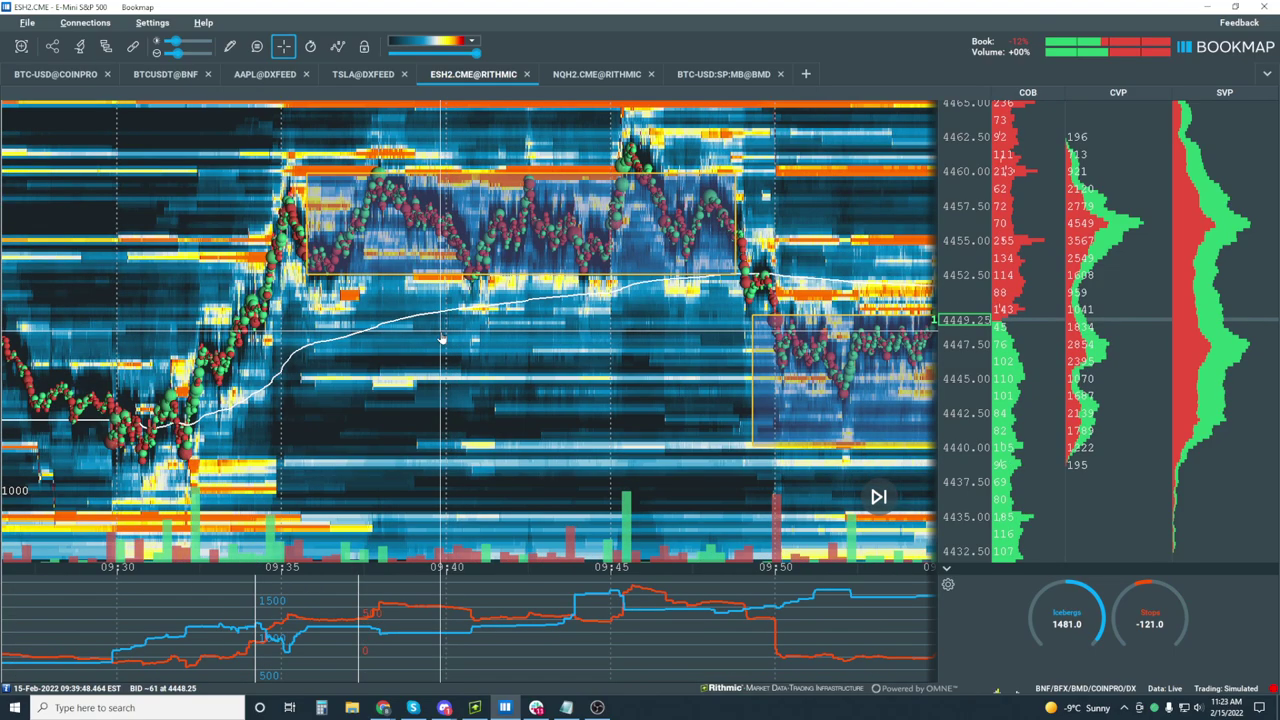
{"action": "scroll", "coordinate": [597, 357], "scroll_direction": "down", "scroll_amount": 3}
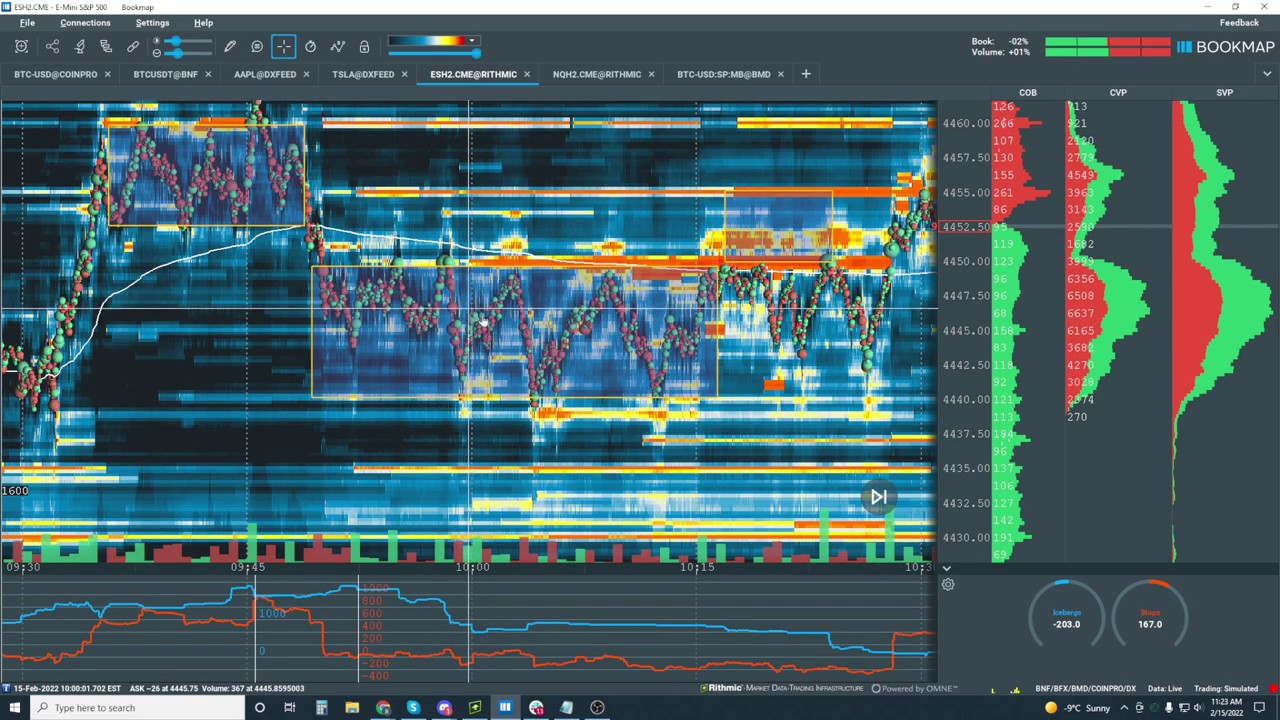
{"action": "scroll", "coordinate": [576, 352], "scroll_direction": "down", "scroll_amount": 1}
{"action": "scroll", "coordinate": [576, 352], "scroll_direction": "down", "scroll_amount": 1}
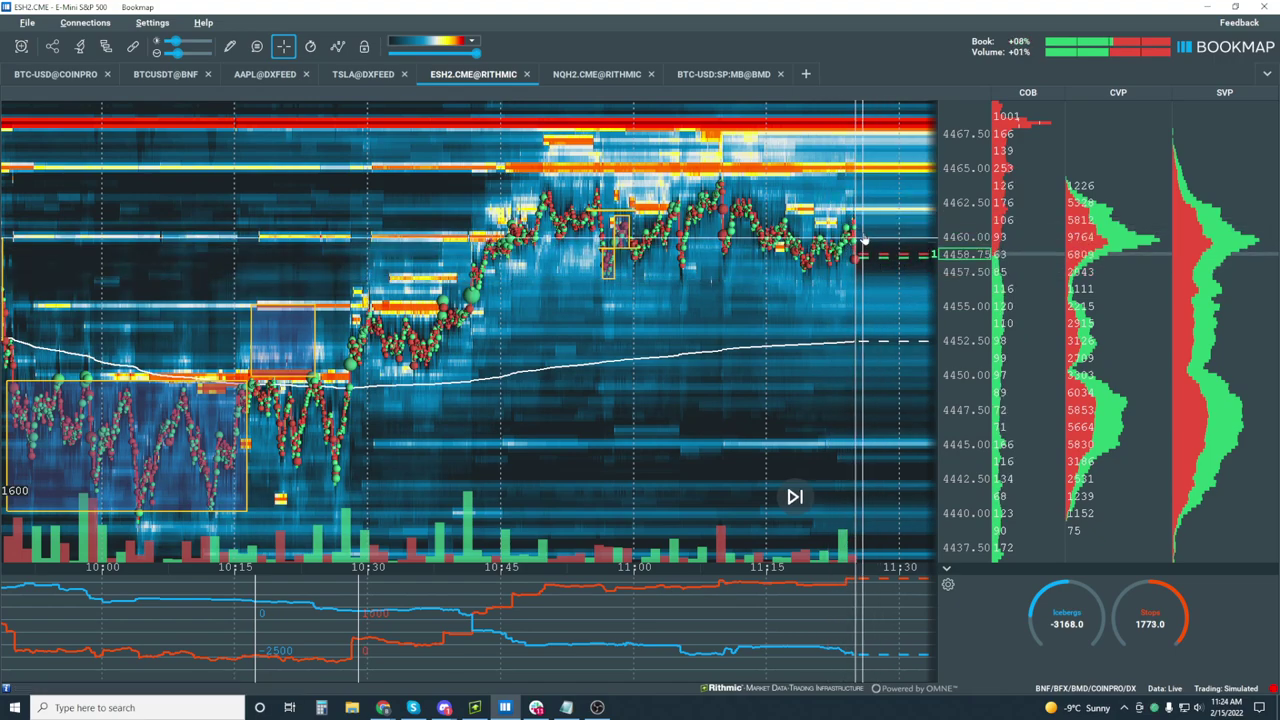
Narrow the chart to about 11:19 through 11:25 and examine price against the liquidity levels between about 4451 and 4465.
{"action": "scroll", "coordinate": [843, 182], "scroll_direction": "up", "scroll_amount": 3}
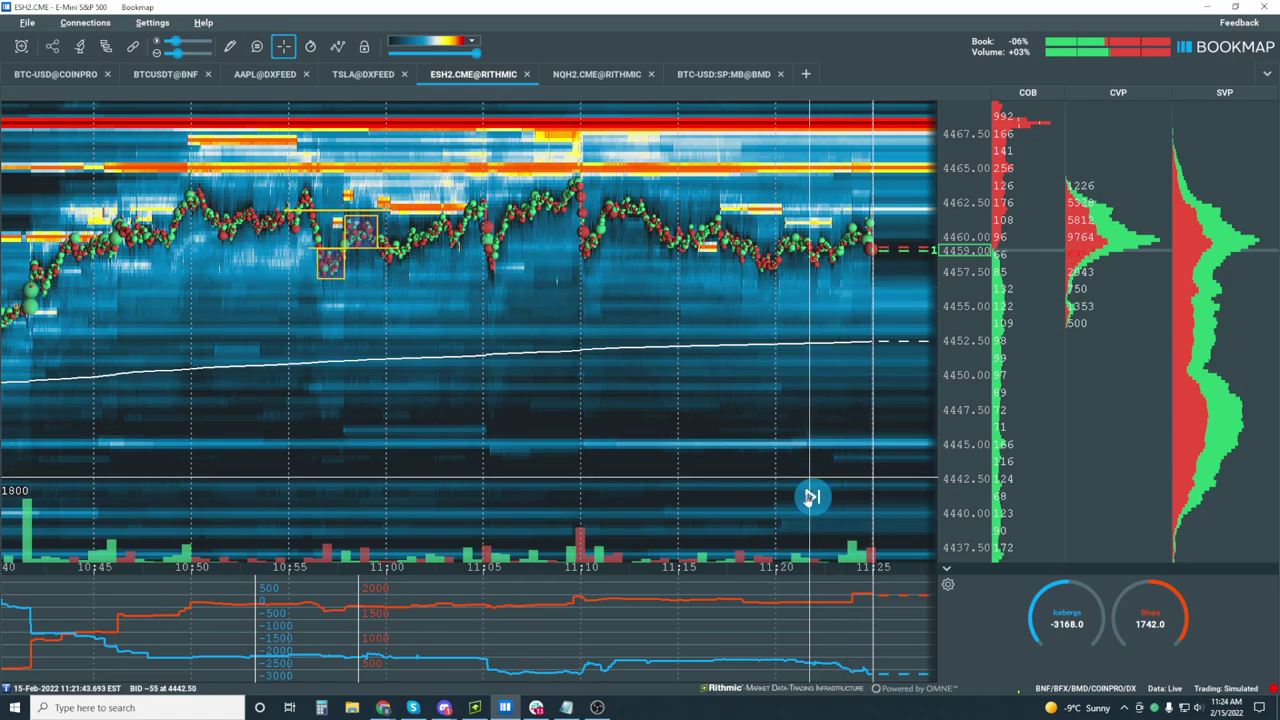
{"action": "scroll", "coordinate": [814, 414], "scroll_direction": "up", "scroll_amount": 4}
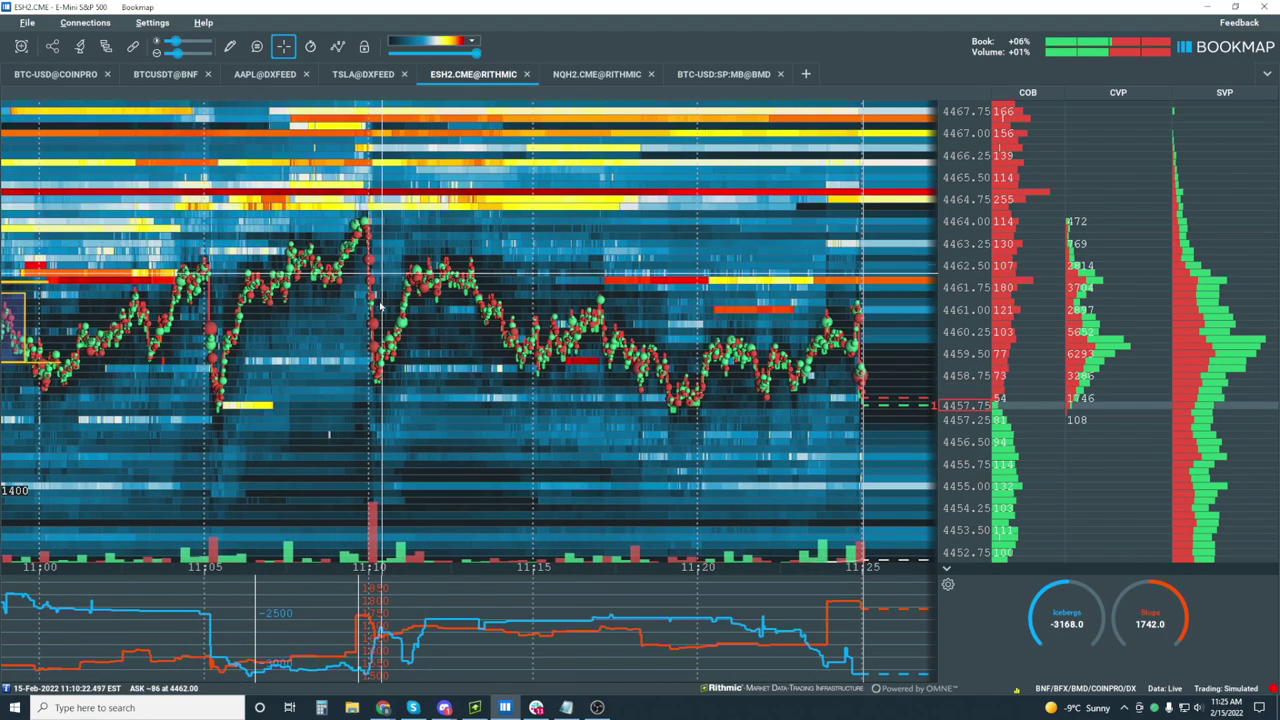
{"action": "scroll", "coordinate": [835, 290], "scroll_direction": "up", "scroll_amount": 3}
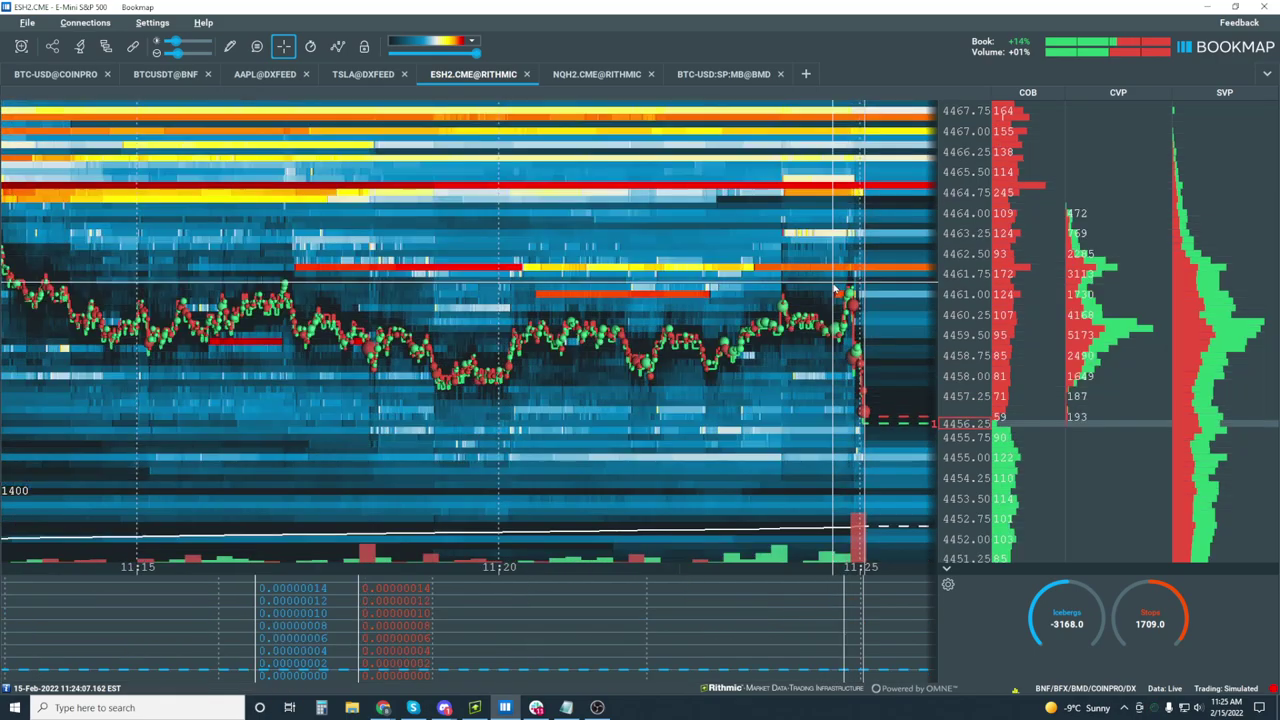
{"action": "scroll", "coordinate": [748, 226], "scroll_direction": "up", "scroll_amount": 3}
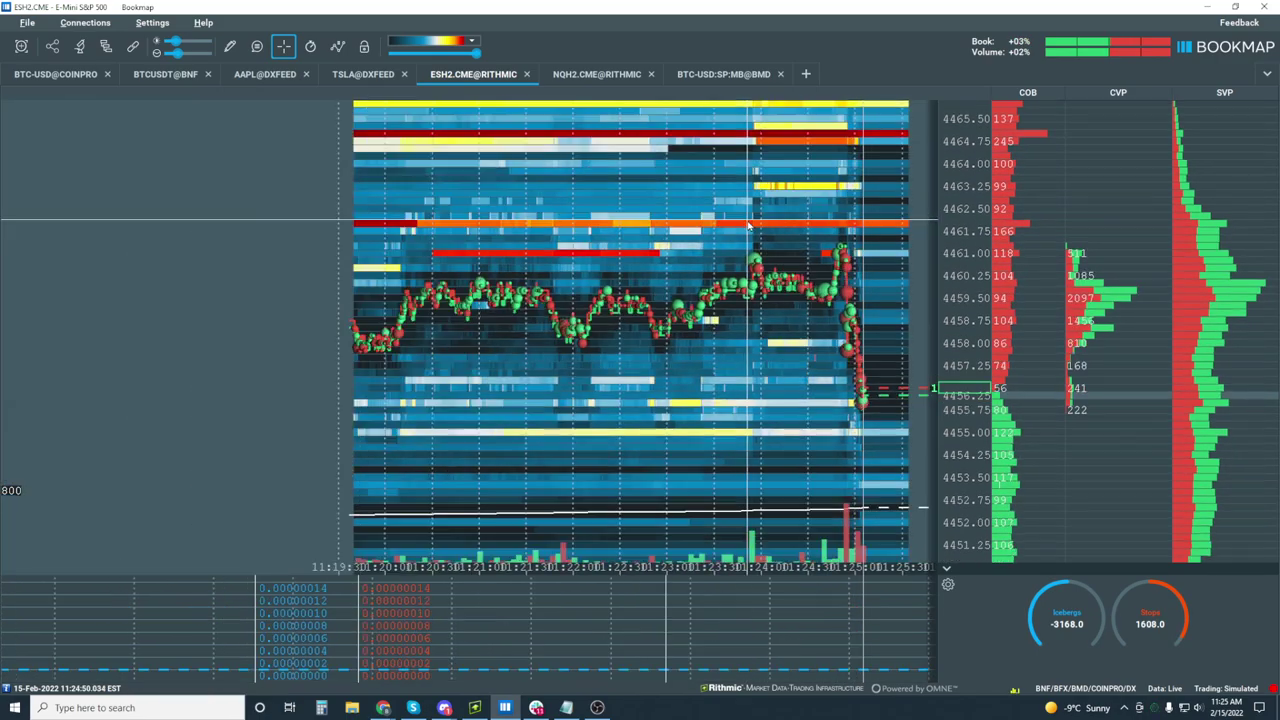
Compare the price move at 11:25 with the earlier swings, highlighted zones and VWAP since 09:30.
{"action": "scroll", "coordinate": [748, 226], "scroll_direction": "down", "scroll_amount": 5}
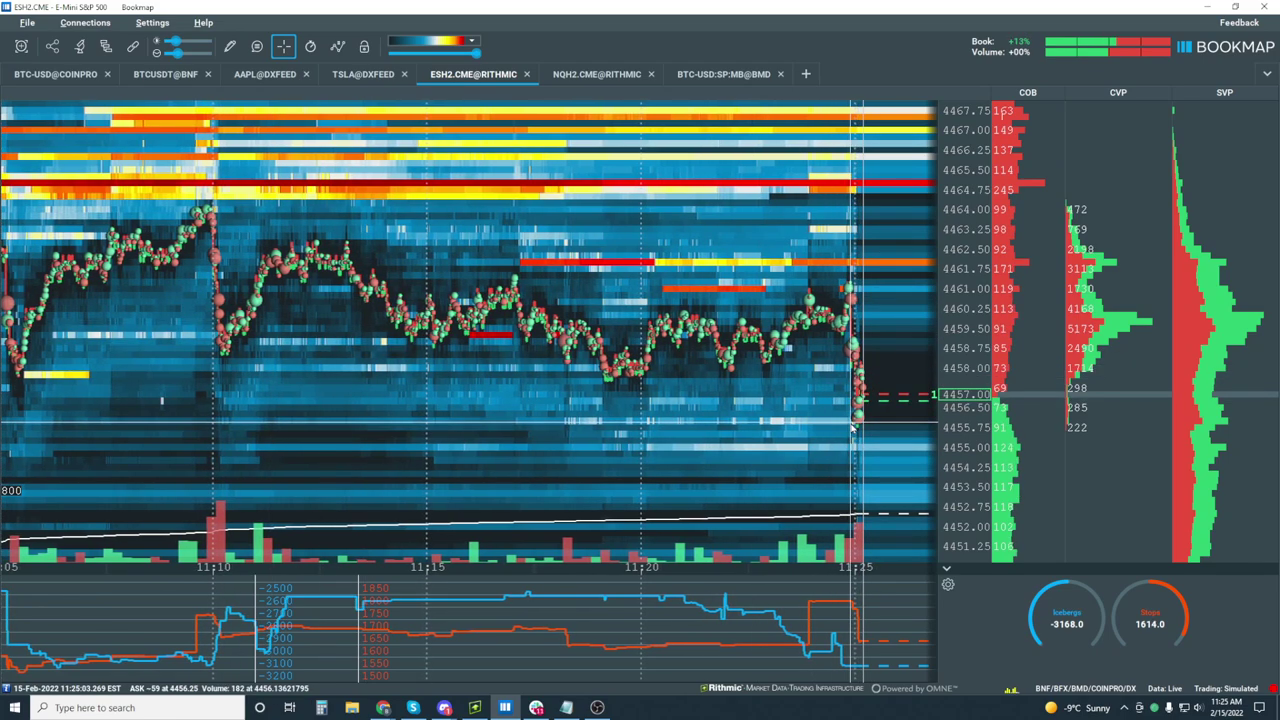
{"action": "scroll", "coordinate": [775, 318], "scroll_direction": "down", "scroll_amount": 5}
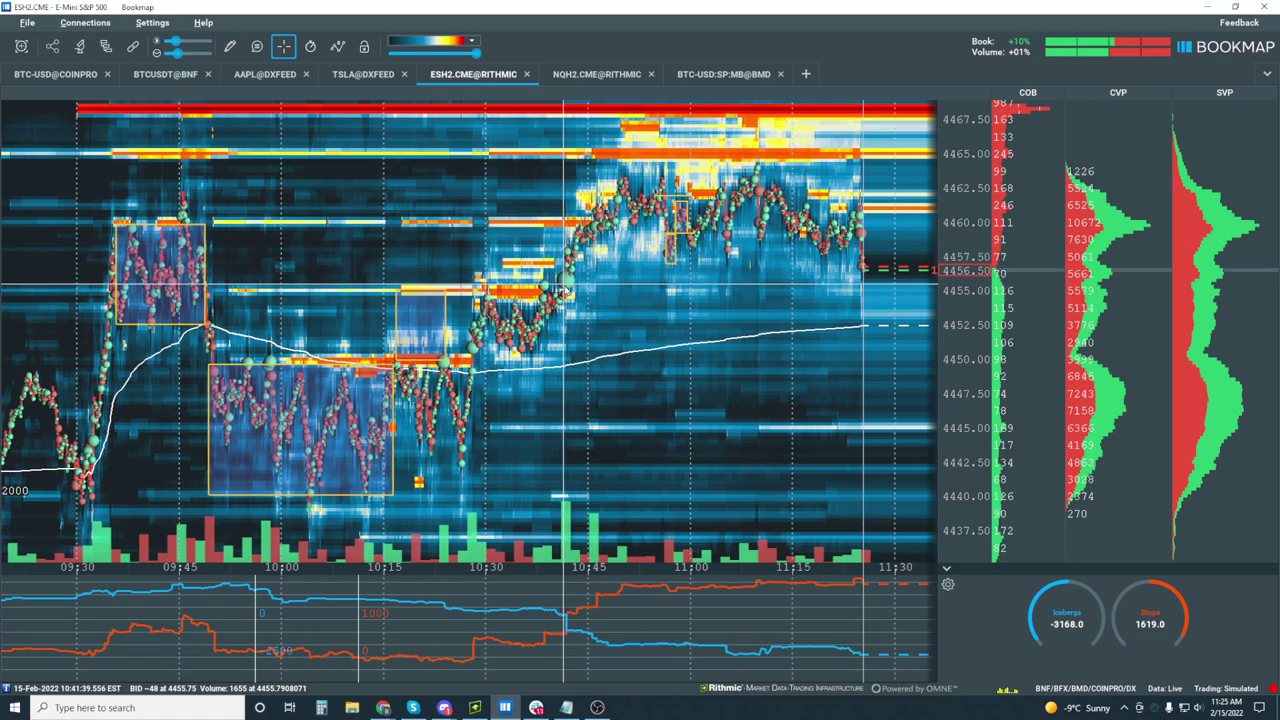
{"action": "scroll", "coordinate": [830, 230], "scroll_direction": "up", "scroll_amount": 5}
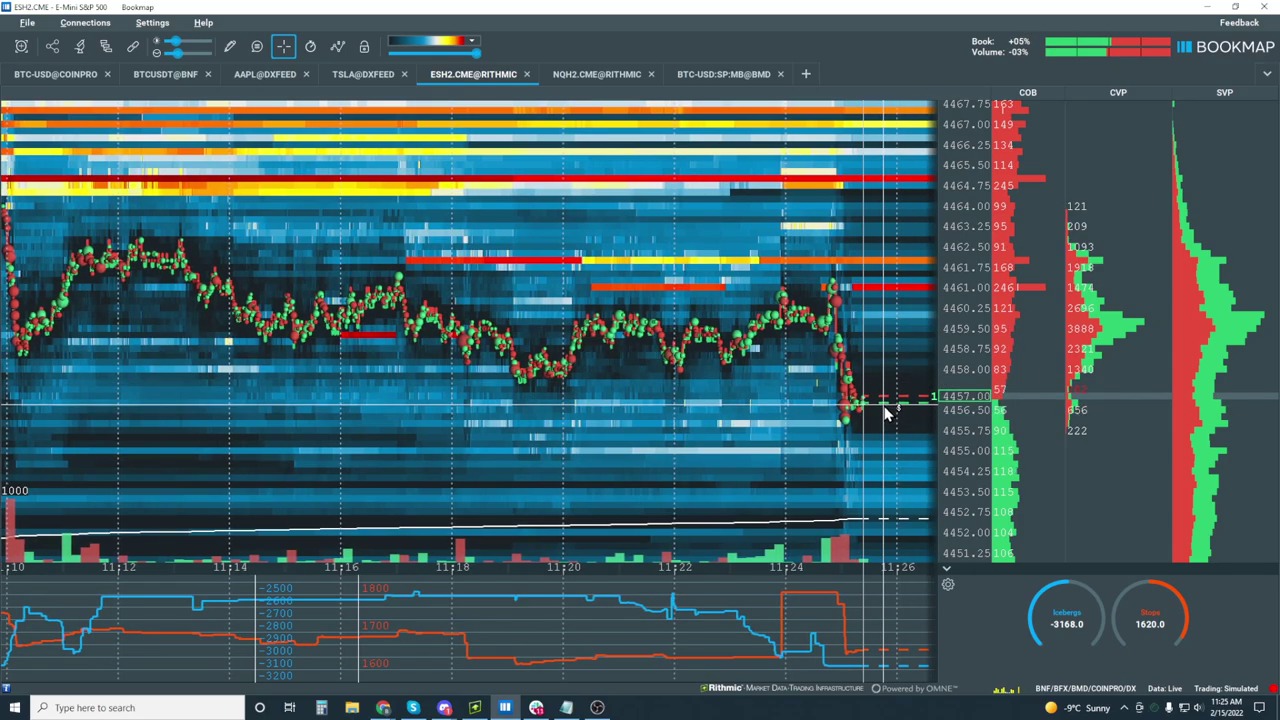
{"action": "scroll", "coordinate": [818, 380], "scroll_direction": "down", "scroll_amount": 3}
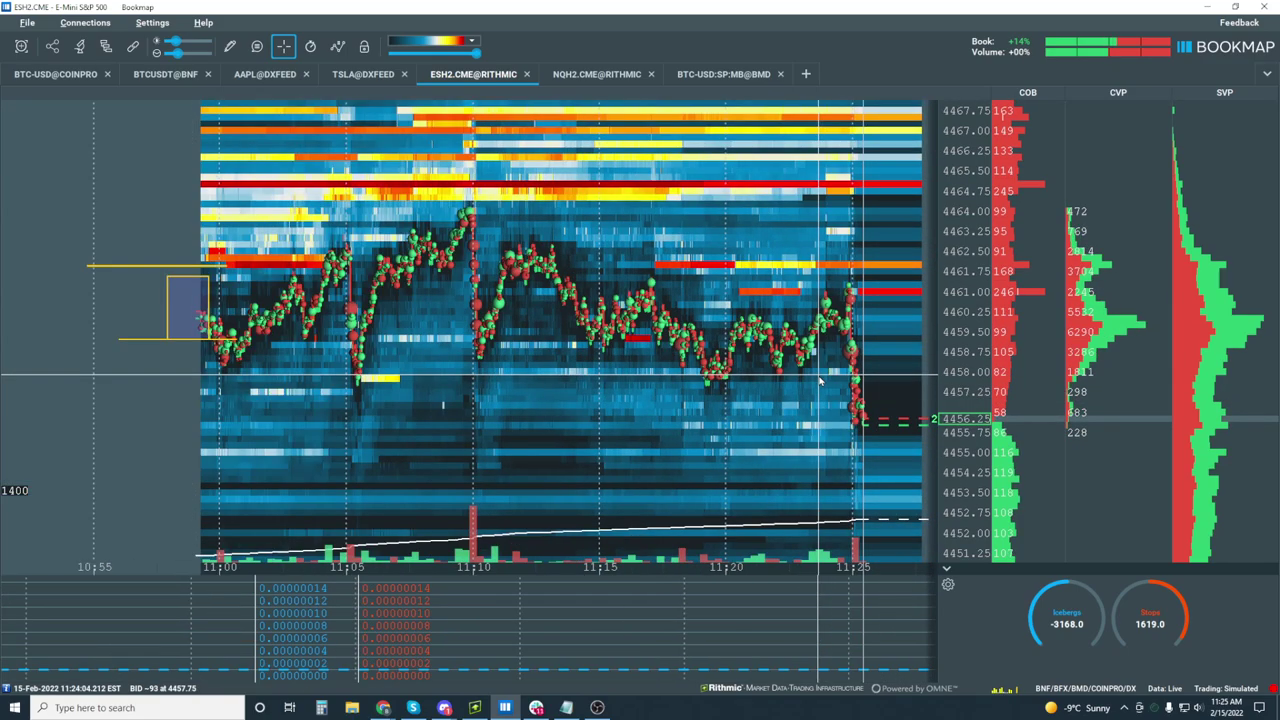
{"action": "scroll", "coordinate": [818, 380], "scroll_direction": "down", "scroll_amount": 5}
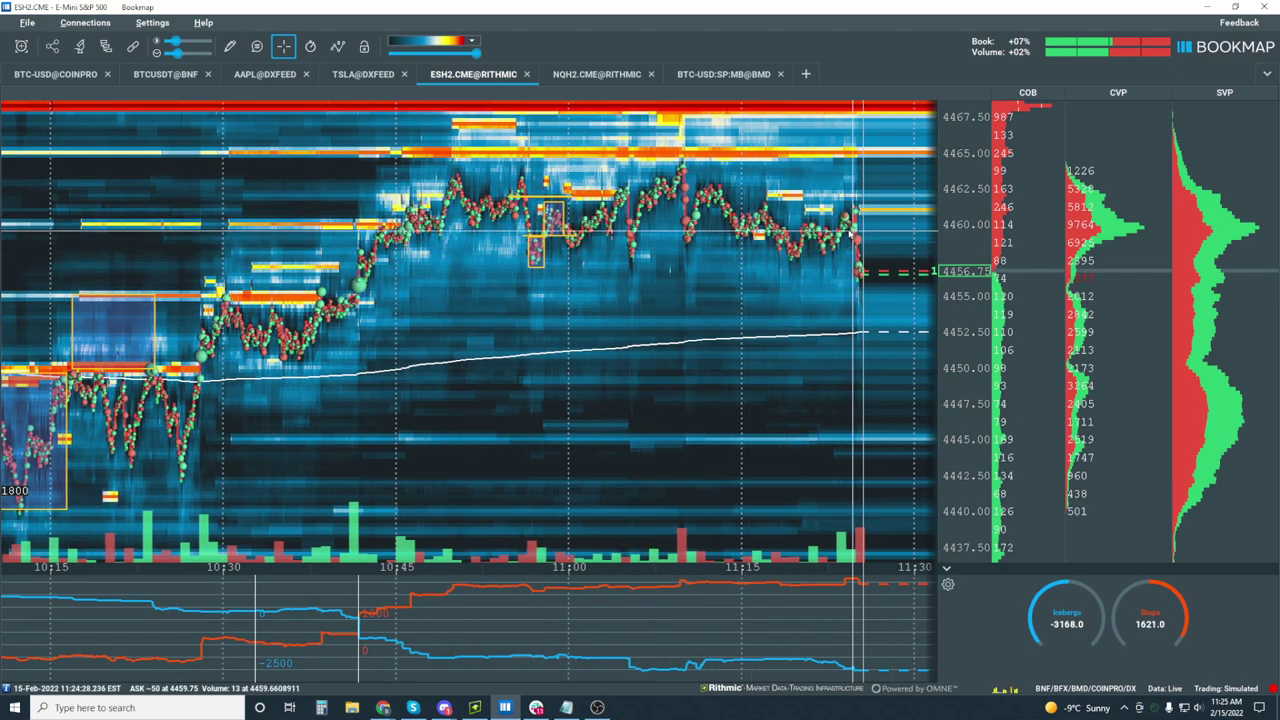
{"action": "scroll", "coordinate": [862, 237], "scroll_direction": "up", "scroll_amount": 4}
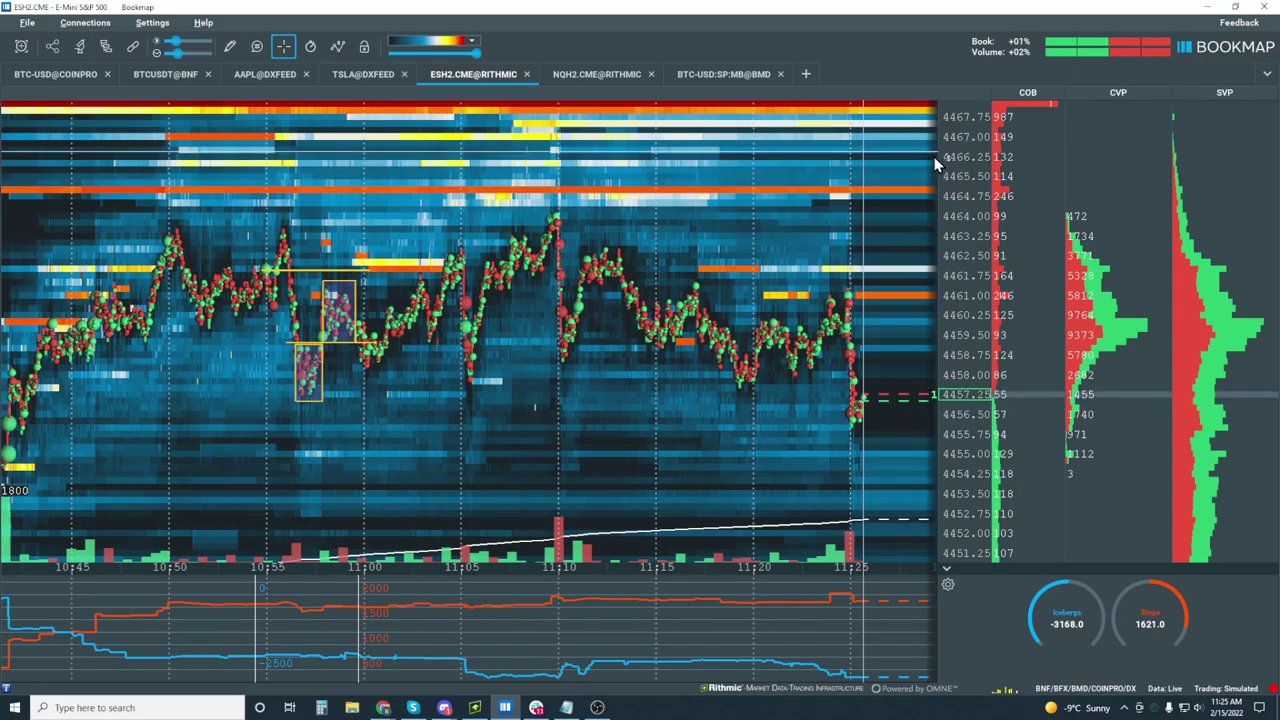
Examine the resting liquidity above price up to about 4487 across the session since about 07:00.
{"action": "left_click_drag", "start_coordinate": [794, 163], "coordinate": [775, 295]}
{"action": "scroll", "coordinate": [775, 295], "scroll_direction": "down", "scroll_amount": 6}
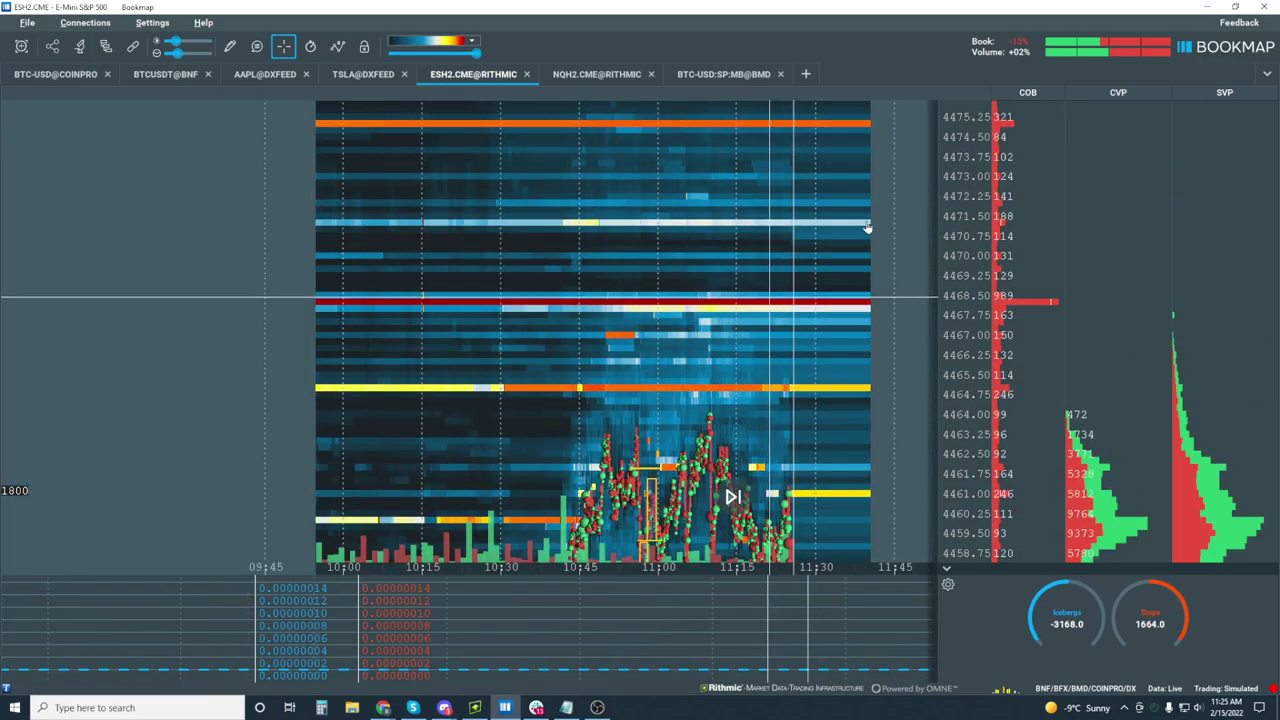
{"action": "scroll", "coordinate": [730, 258], "scroll_direction": "down", "scroll_amount": 5}
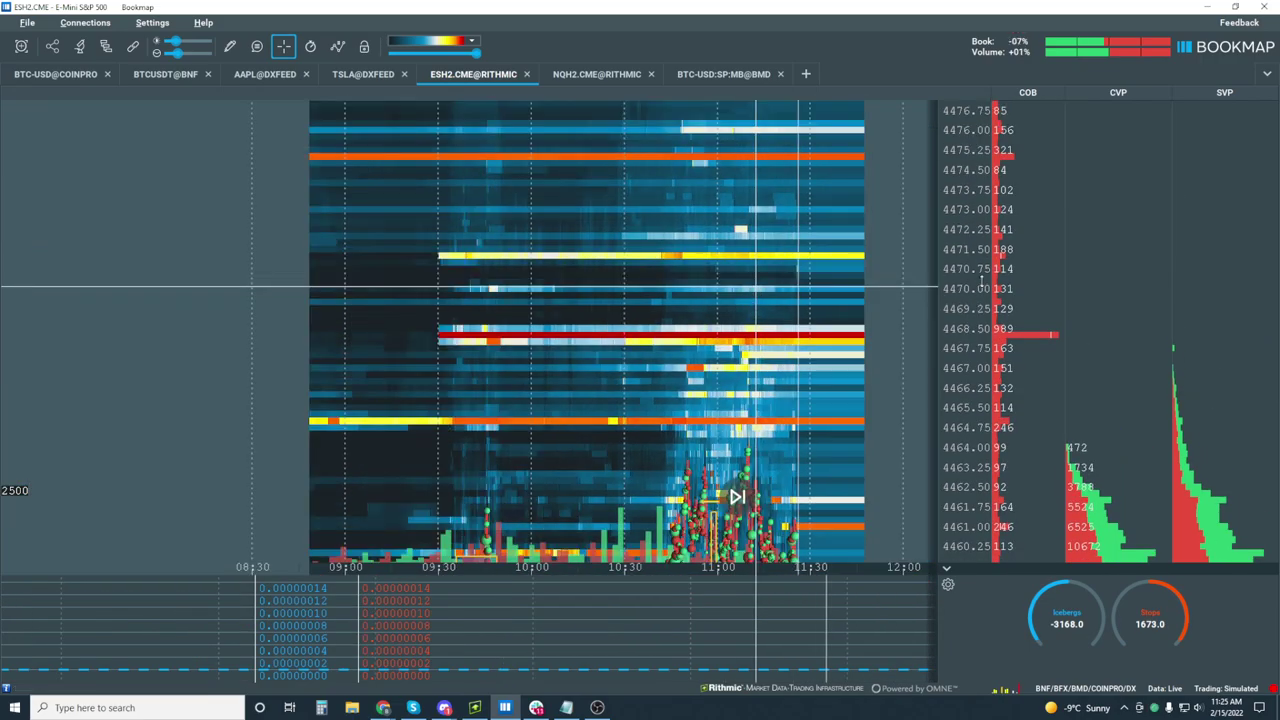
{"action": "scroll", "coordinate": [958, 283], "scroll_direction": "down", "scroll_amount": 3}
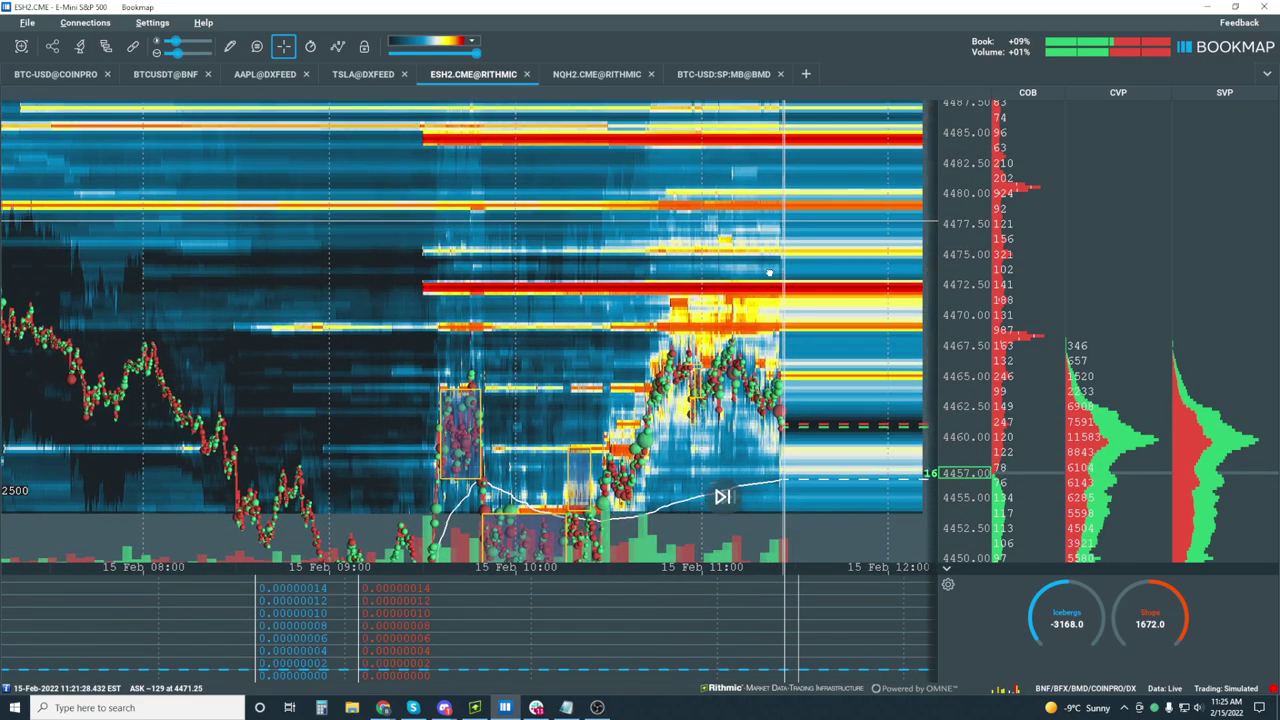
{"action": "left_click_drag", "start_coordinate": [787, 310], "coordinate": [766, 307]}
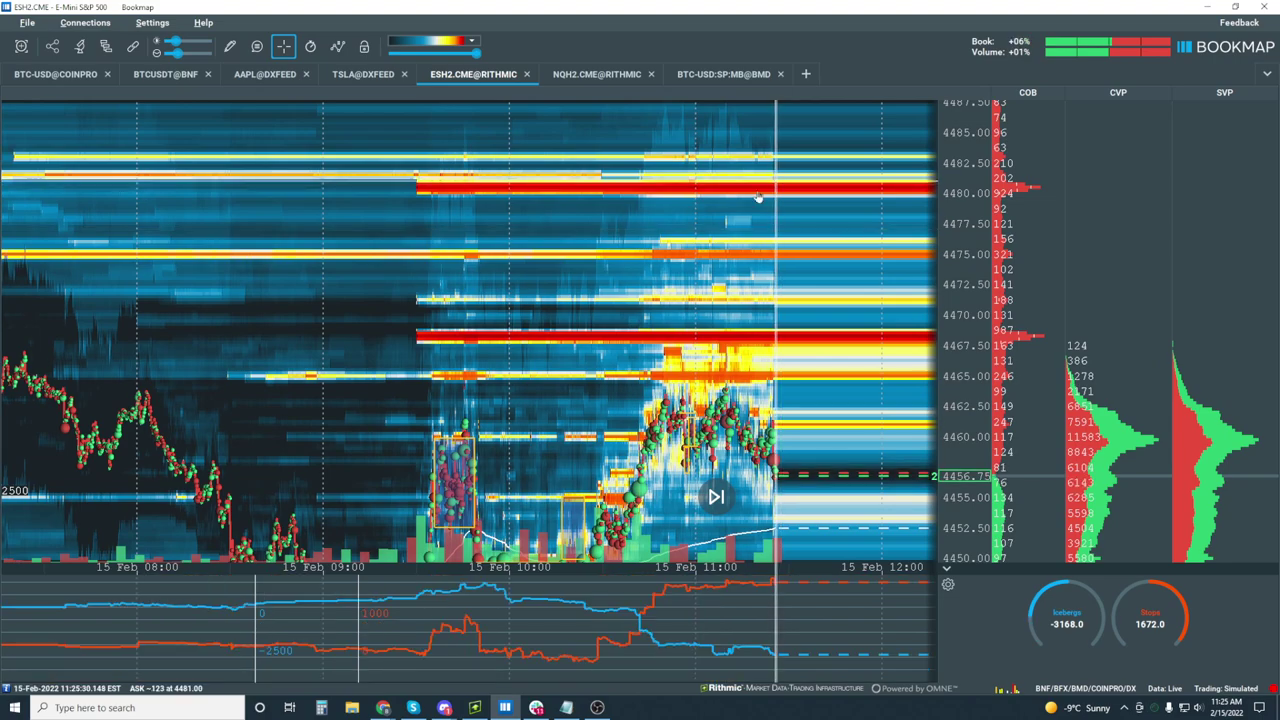
{"action": "scroll", "coordinate": [640, 330], "scroll_direction": "down", "scroll_amount": 2}
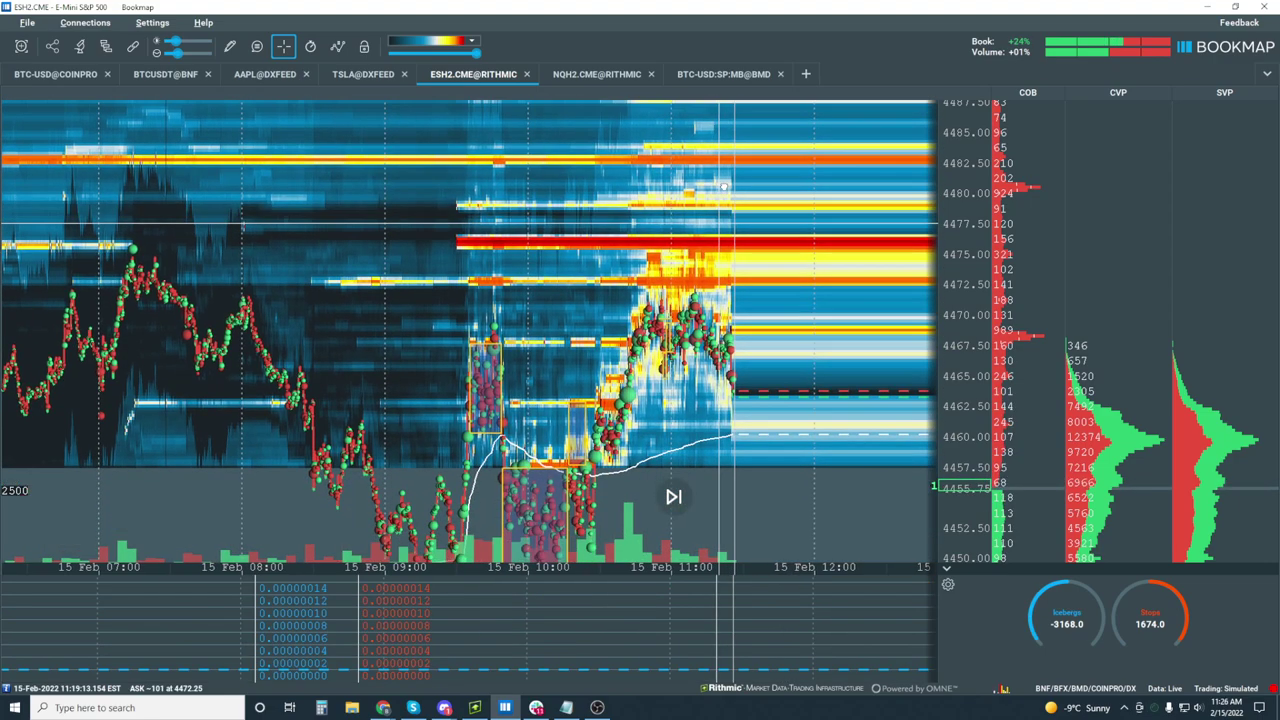
Bring the live price back into view and examine its move after 11:25 relative to VWAP and nearby liquidity.
{"action": "scroll", "coordinate": [699, 341], "scroll_direction": "up", "scroll_amount": 3}
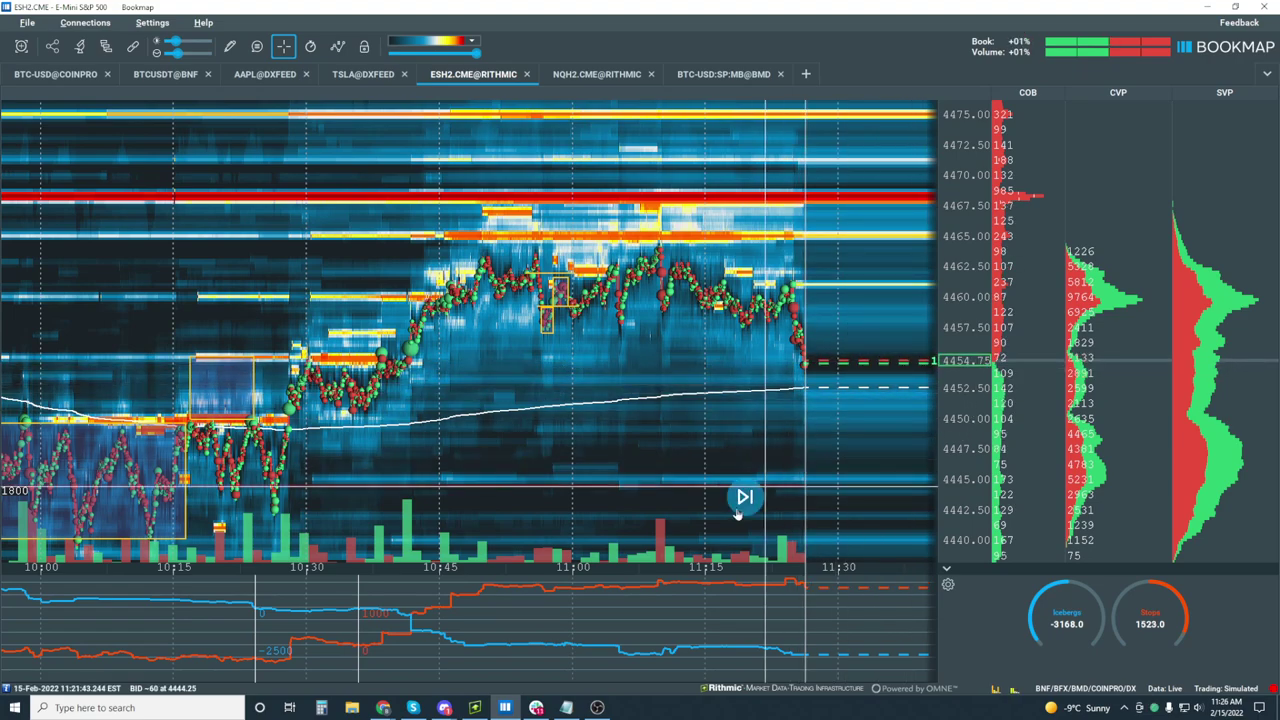
{"action": "left_click_drag", "start_coordinate": [745, 496], "coordinate": [870, 348]}
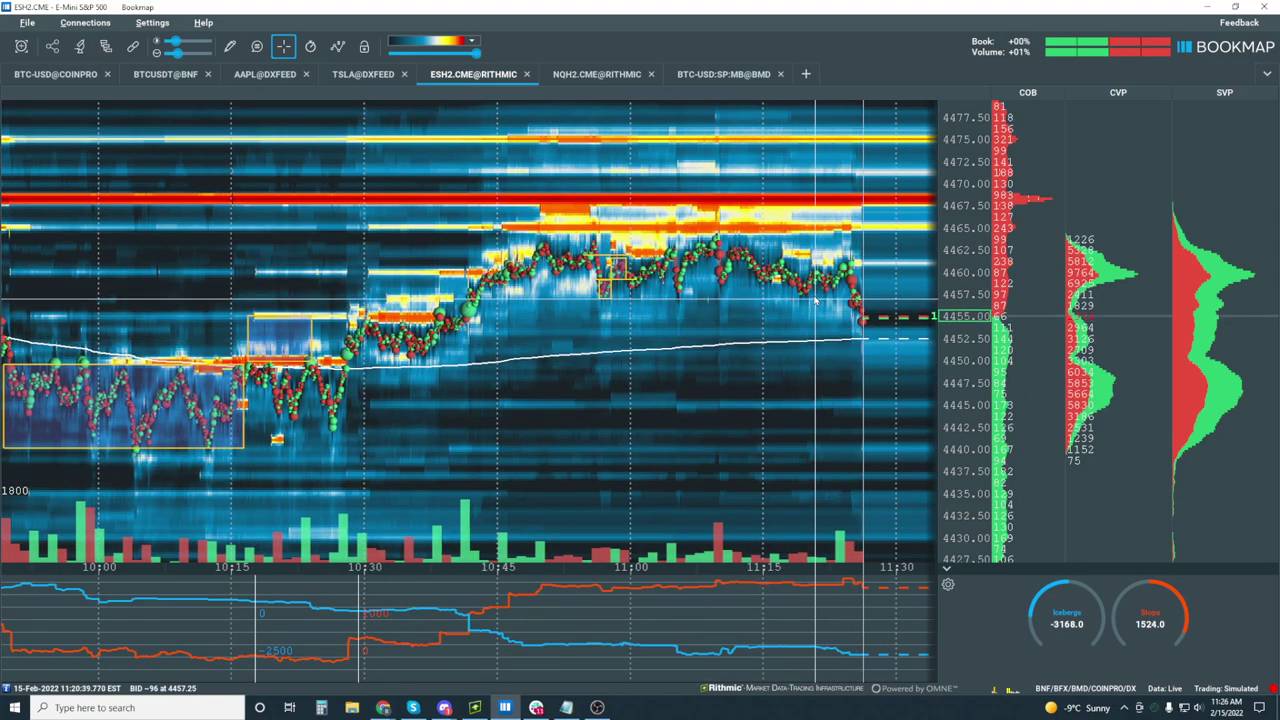
{"action": "scroll", "coordinate": [815, 301], "scroll_direction": "up", "scroll_amount": 5}
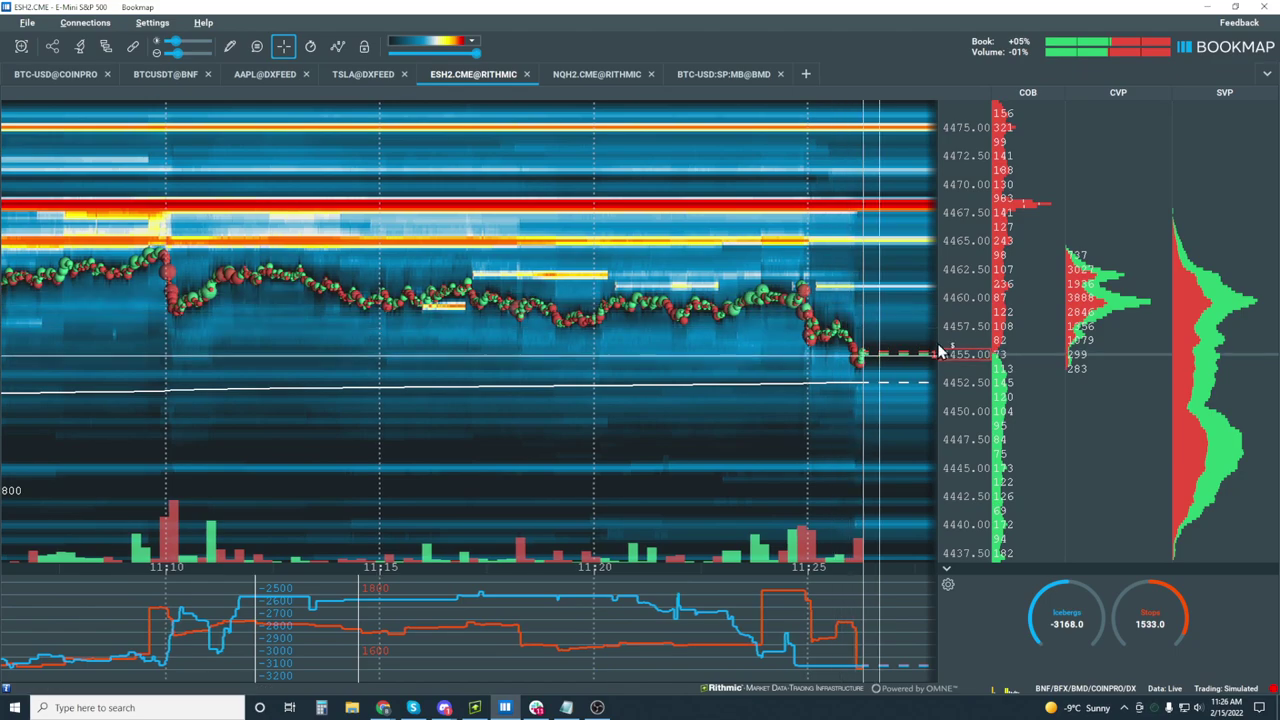
{"action": "scroll", "coordinate": [940, 352], "scroll_direction": "up", "scroll_amount": 3}
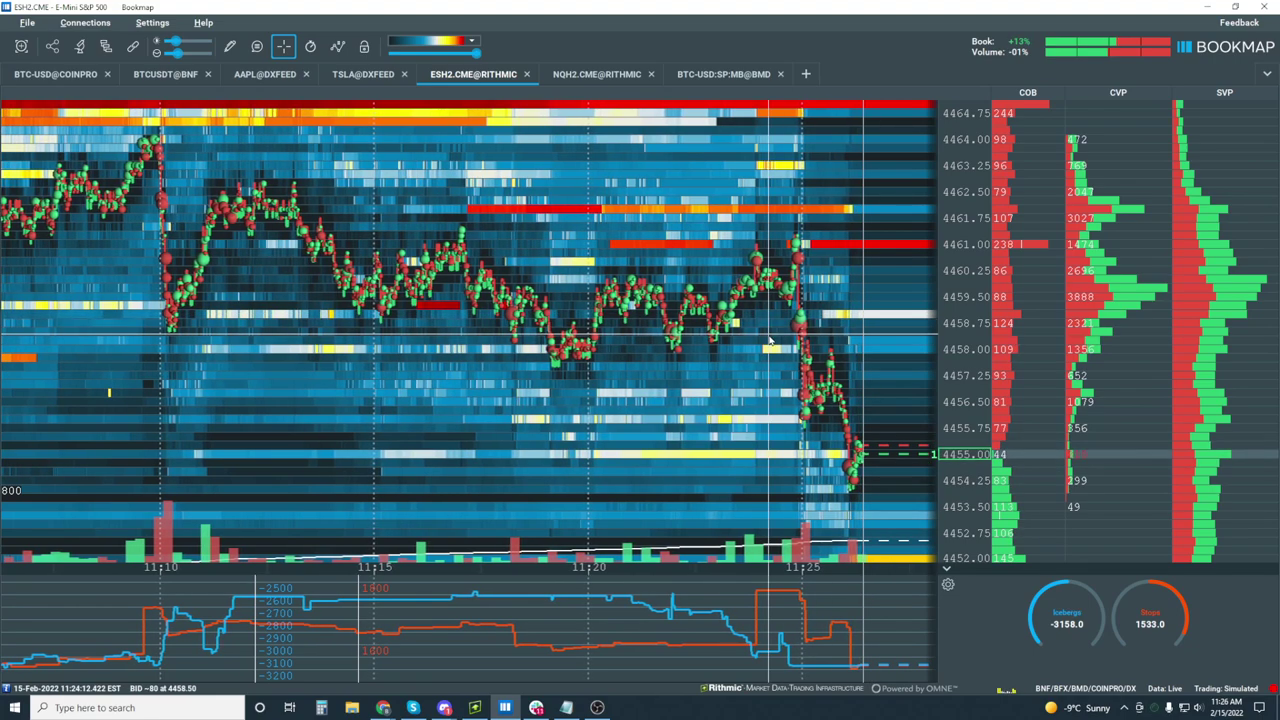
{"action": "scroll", "coordinate": [762, 383], "scroll_direction": "down", "scroll_amount": 2}
{"action": "scroll", "coordinate": [880, 417], "scroll_direction": "down", "scroll_amount": 3}
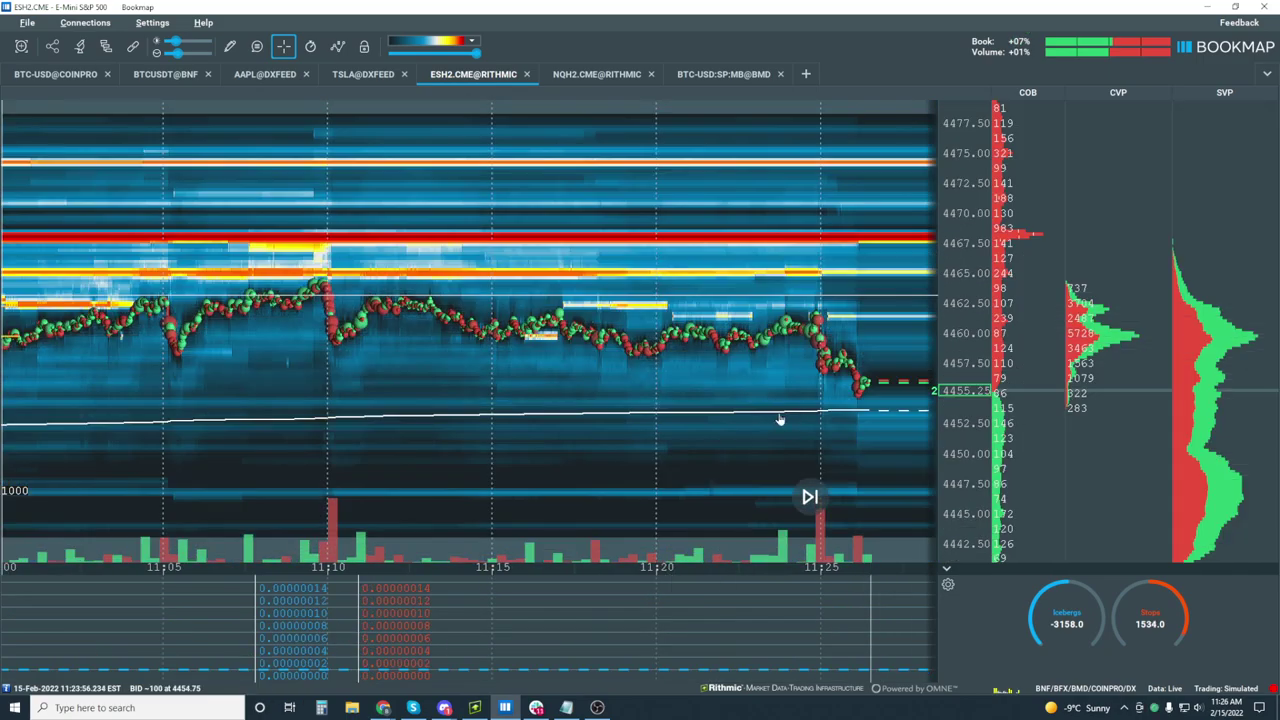
Examine the resting liquidity below price and VWAP down to about 4412, widening the time range back to 09:30.
{"action": "left_click_drag", "start_coordinate": [780, 420], "coordinate": [743, 200]}
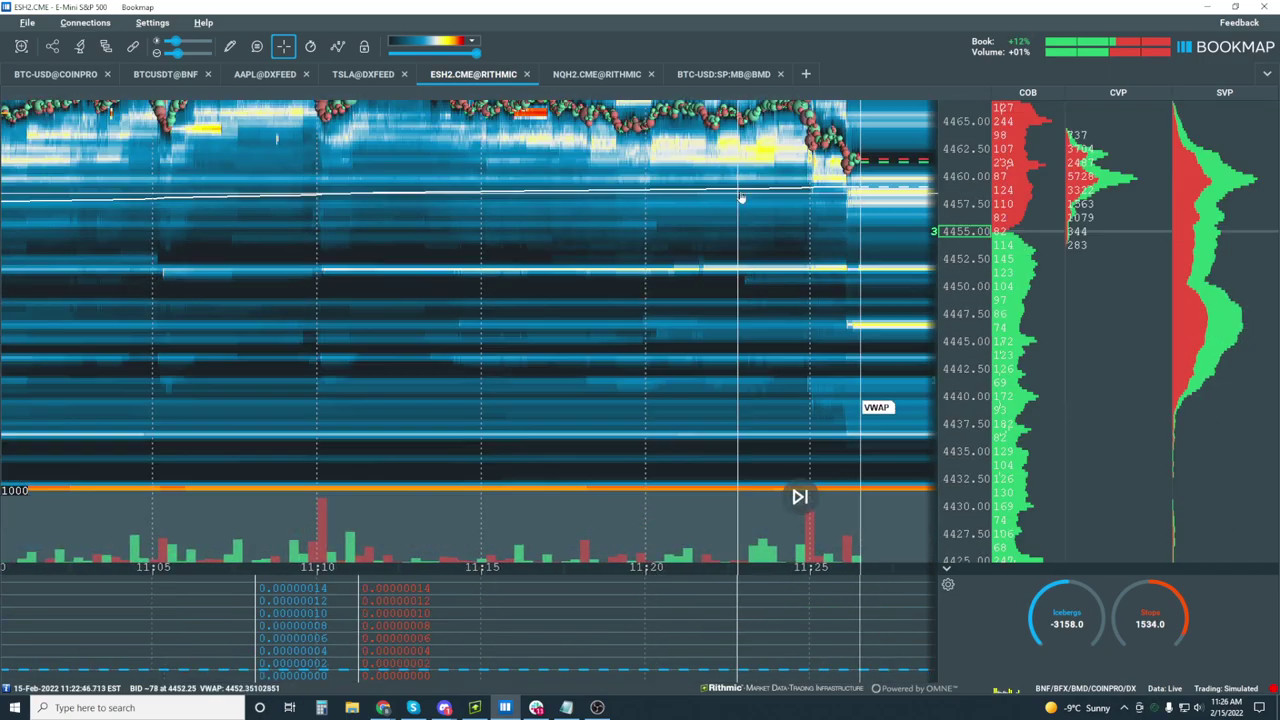
{"action": "scroll", "coordinate": [737, 363], "scroll_direction": "down", "scroll_amount": 2}
{"action": "scroll", "coordinate": [955, 232], "scroll_direction": "down", "scroll_amount": 3}
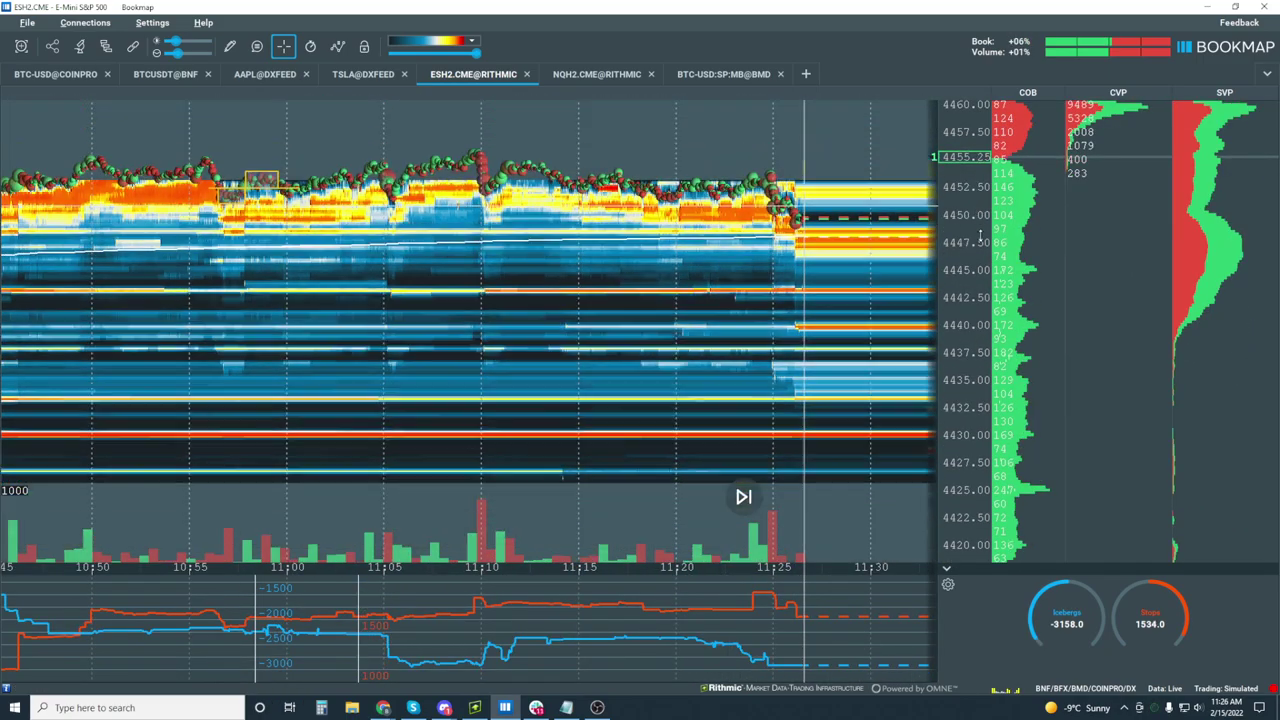
{"action": "scroll", "coordinate": [983, 211], "scroll_direction": "up", "scroll_amount": 2}
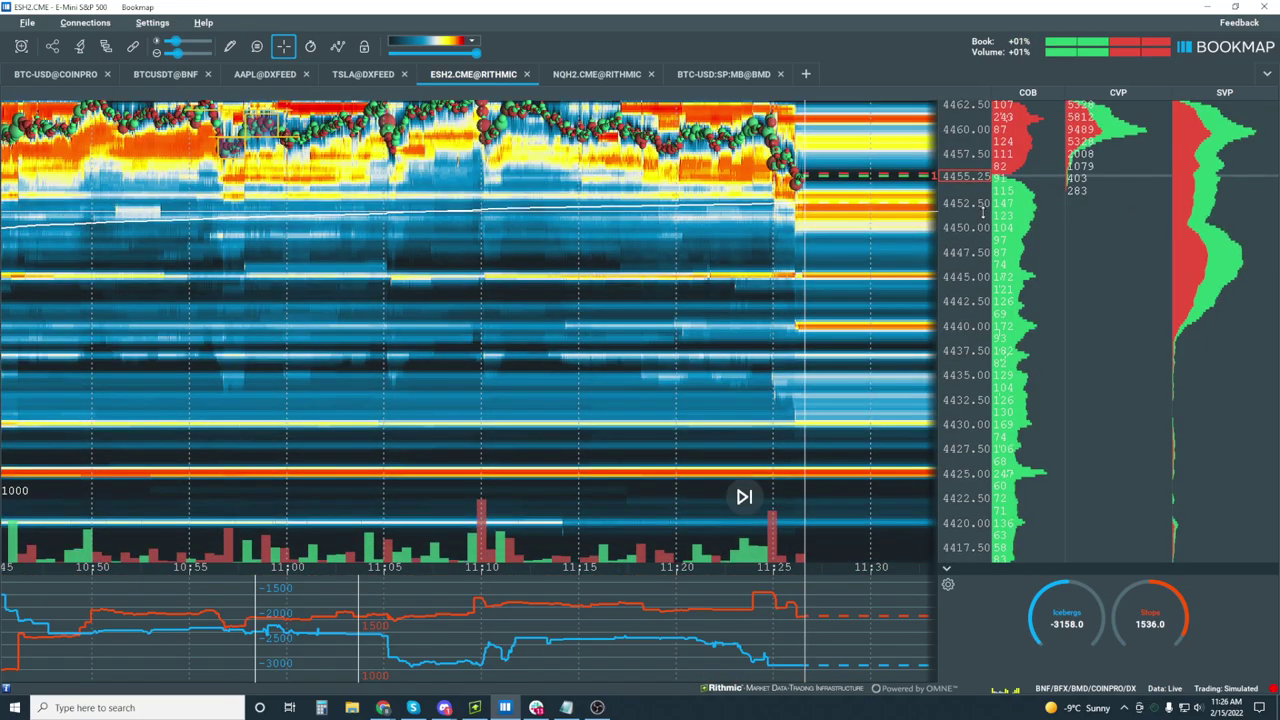
{"action": "left_click_drag", "start_coordinate": [704, 271], "coordinate": [805, 320]}
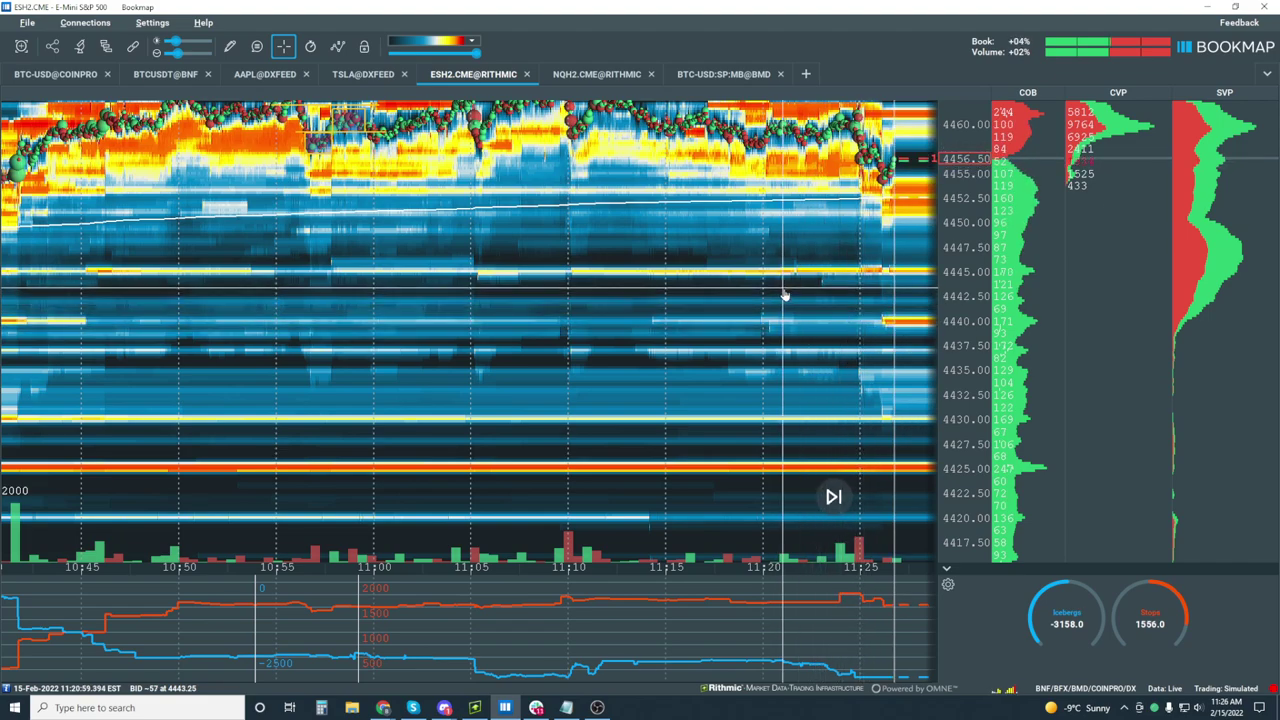
{"action": "left_click_drag", "start_coordinate": [717, 294], "coordinate": [720, 265]}
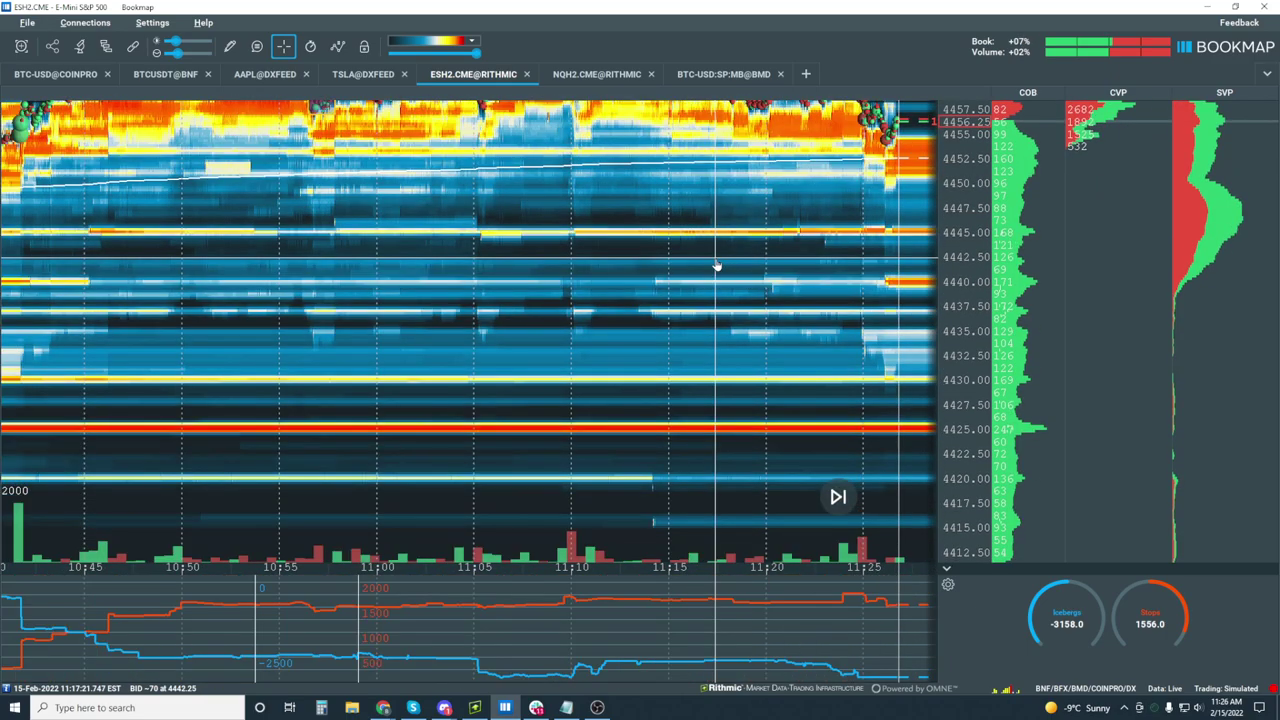
{"action": "scroll", "coordinate": [716, 270], "scroll_direction": "down", "scroll_amount": 5}
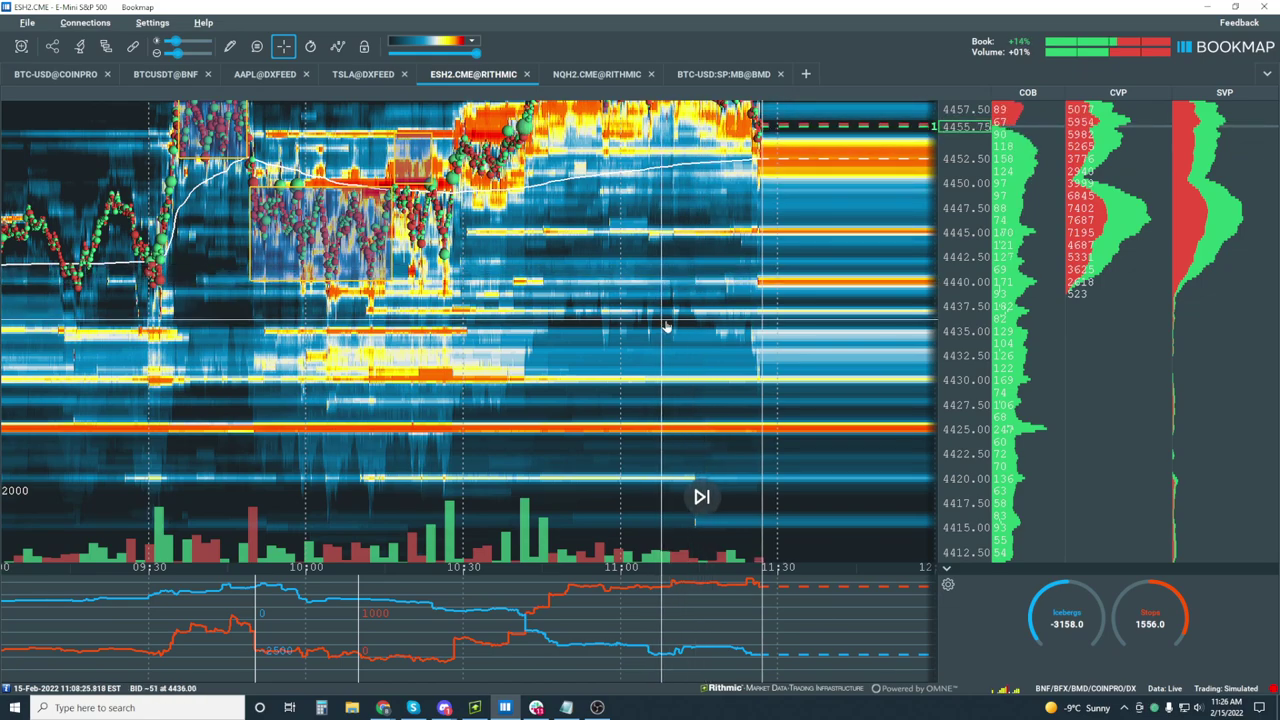
Return to the live price and examine the price action from about 11:05 relative to VWAP and the resting liquidity above it.
{"action": "left_click_drag", "start_coordinate": [968, 215], "coordinate": [969, 232]}
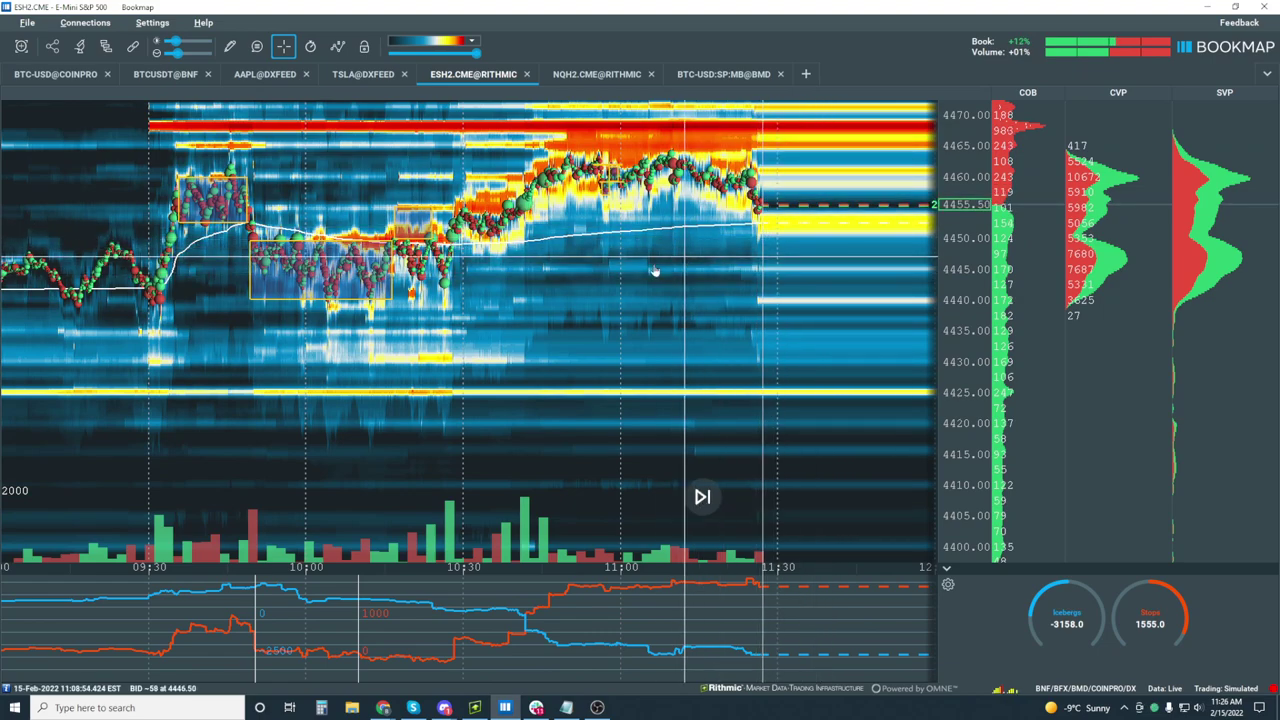
{"action": "scroll", "coordinate": [654, 271], "scroll_direction": "up", "scroll_amount": 3}
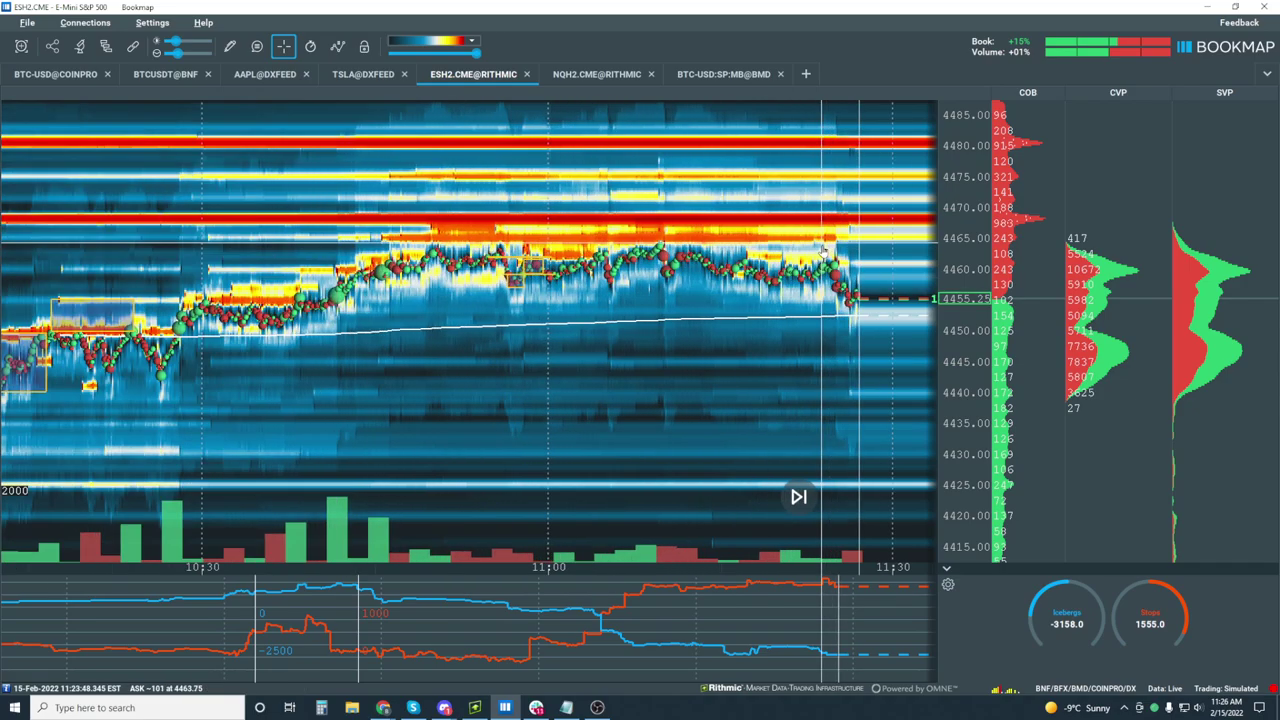
{"action": "scroll", "coordinate": [825, 251], "scroll_direction": "up", "scroll_amount": 3}
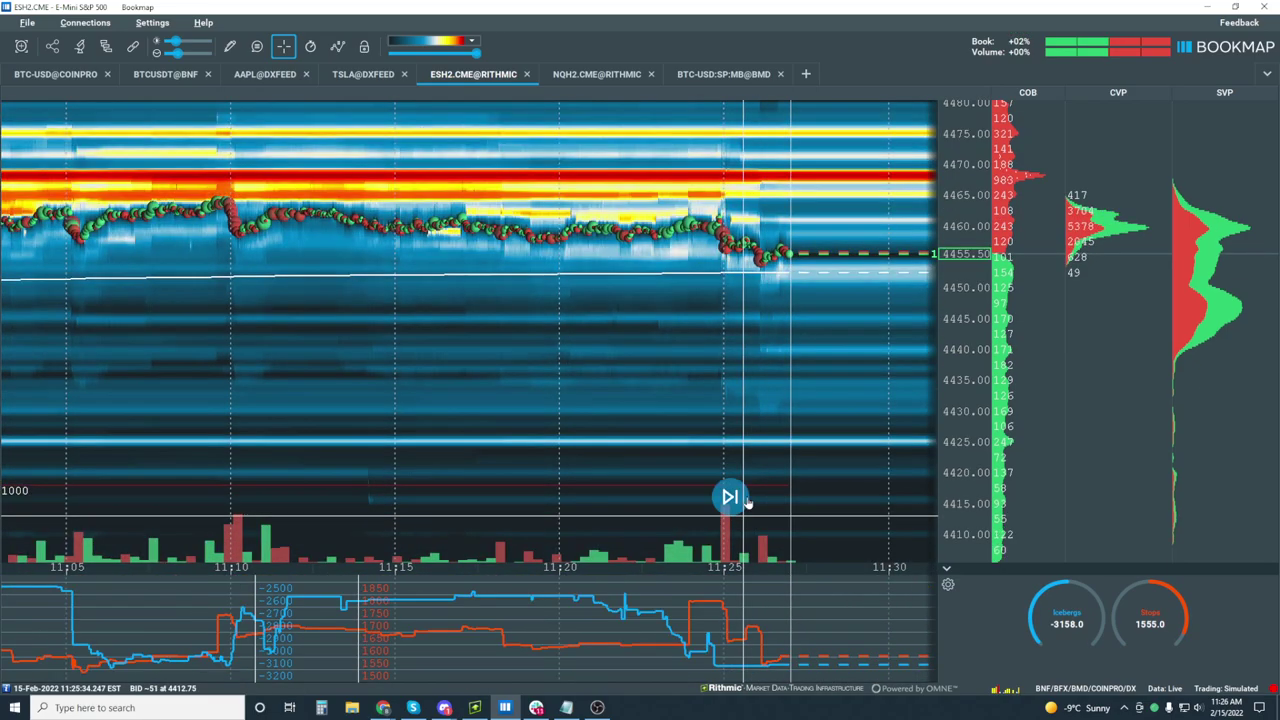
{"action": "left_click", "coordinate": [735, 497]}
{"action": "scroll", "coordinate": [980, 343], "scroll_direction": "up", "scroll_amount": 4}
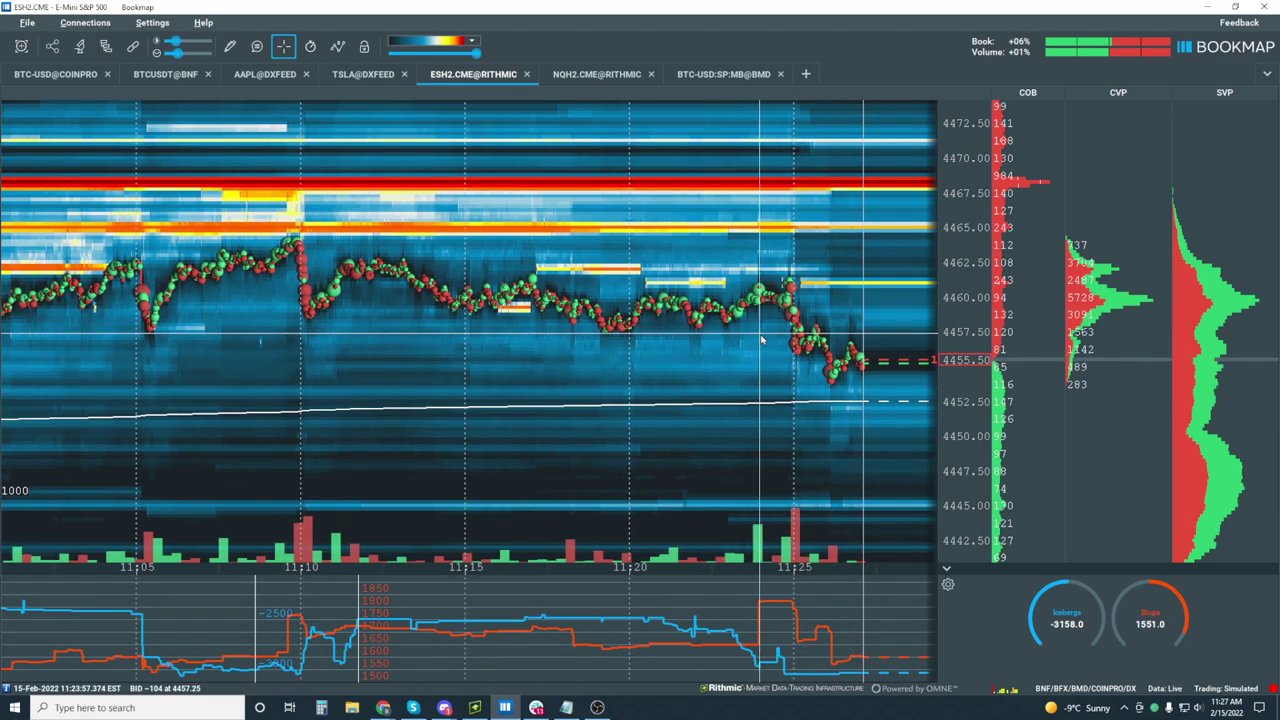
Widen the time range back to about 07:00 and compare the current pullback with VWAP, the highlighted zones and the earlier session swings.
{"action": "scroll", "coordinate": [783, 341], "scroll_direction": "down", "scroll_amount": 2}
{"action": "scroll", "coordinate": [783, 341], "scroll_direction": "down", "scroll_amount": 2}
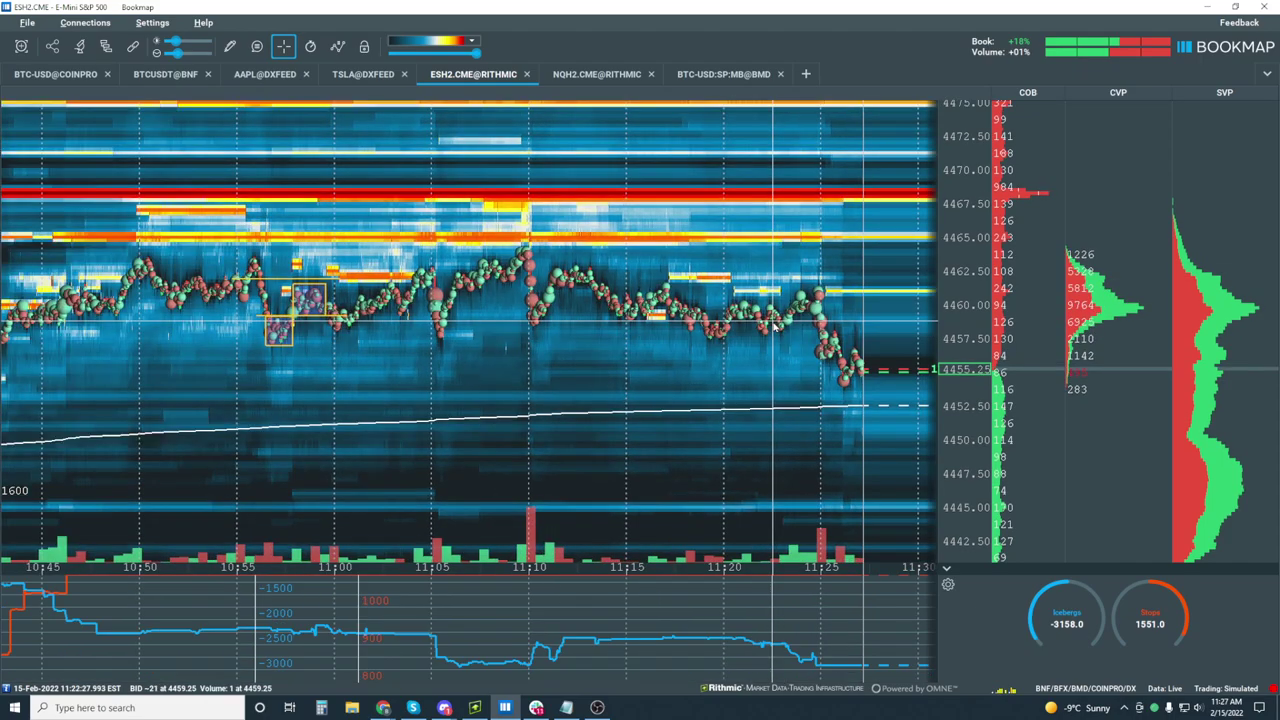
{"action": "scroll", "coordinate": [773, 327], "scroll_direction": "down", "scroll_amount": 2}
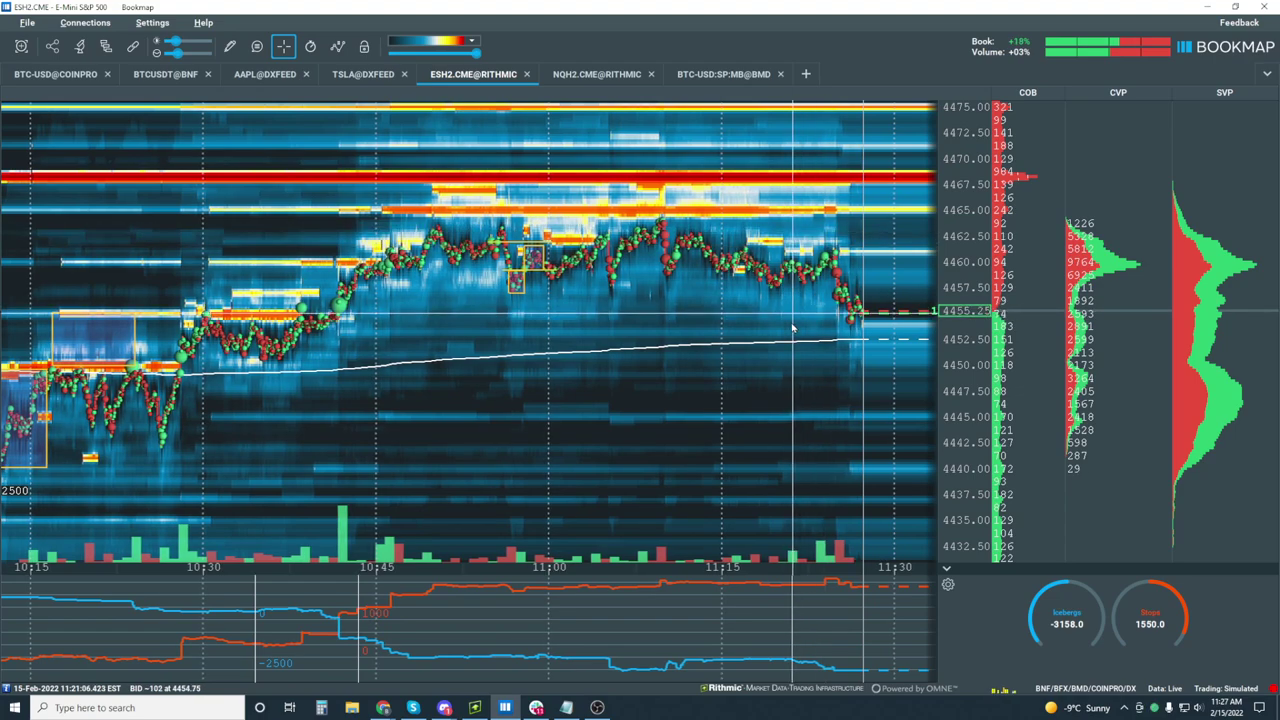
{"action": "scroll", "coordinate": [795, 280], "scroll_direction": "down", "scroll_amount": 5}
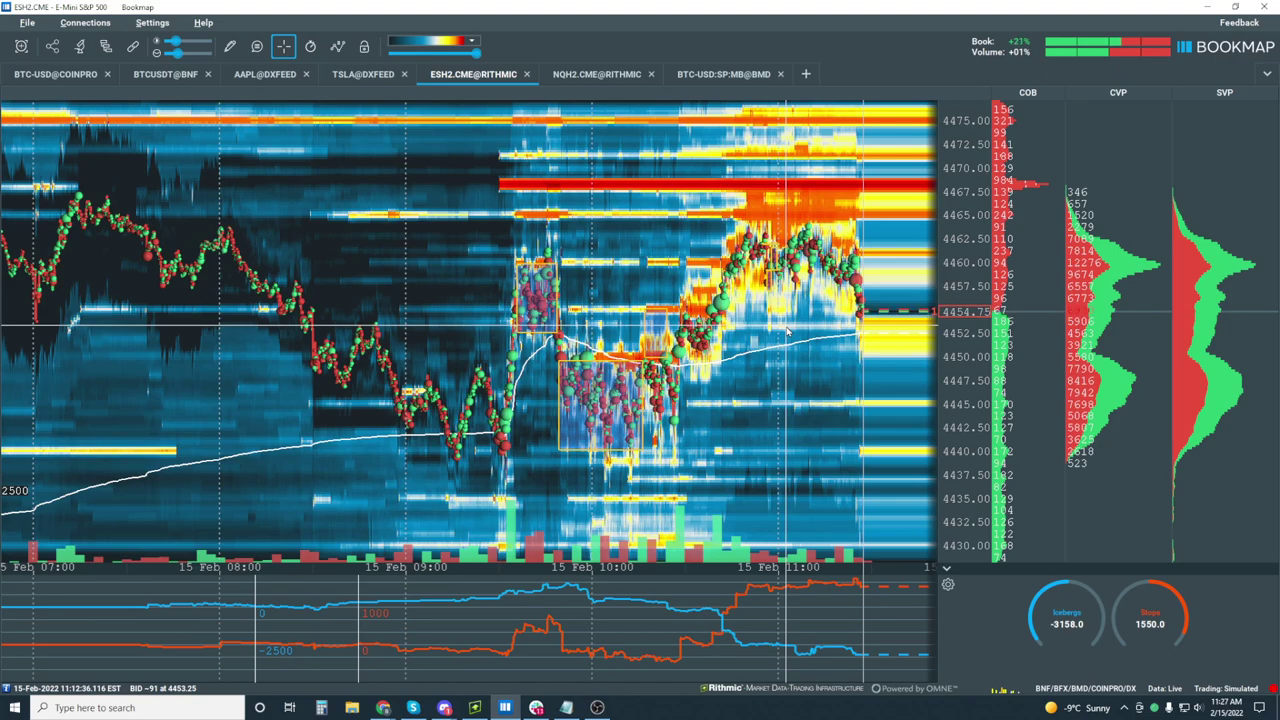